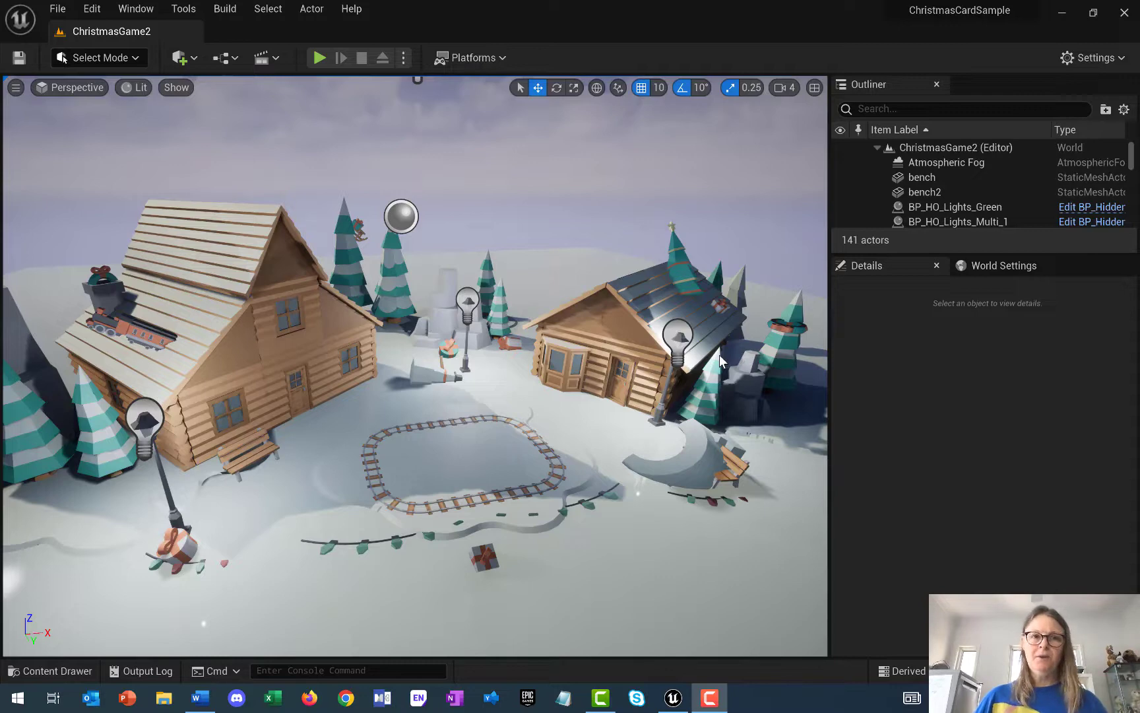
# Play the level and find the train, chimney wreath, foreground presents, garlands, light strings and the curved snow piece beside the bench
pyautogui.click(320, 60)
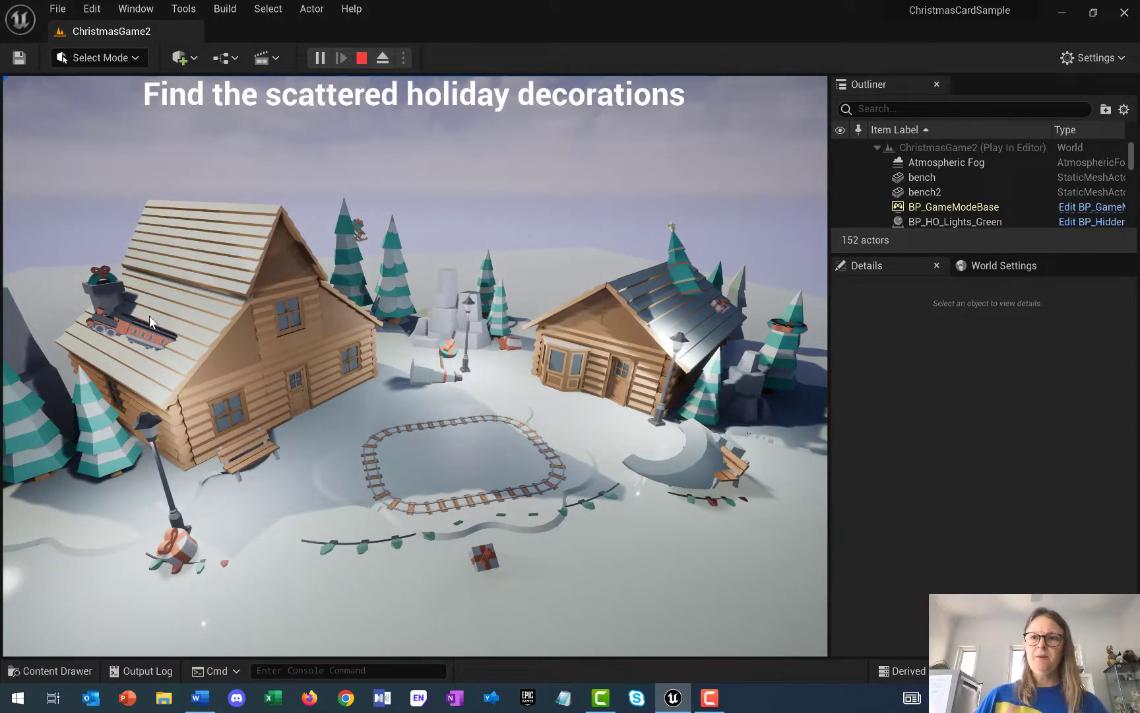
pyautogui.click(125, 327)
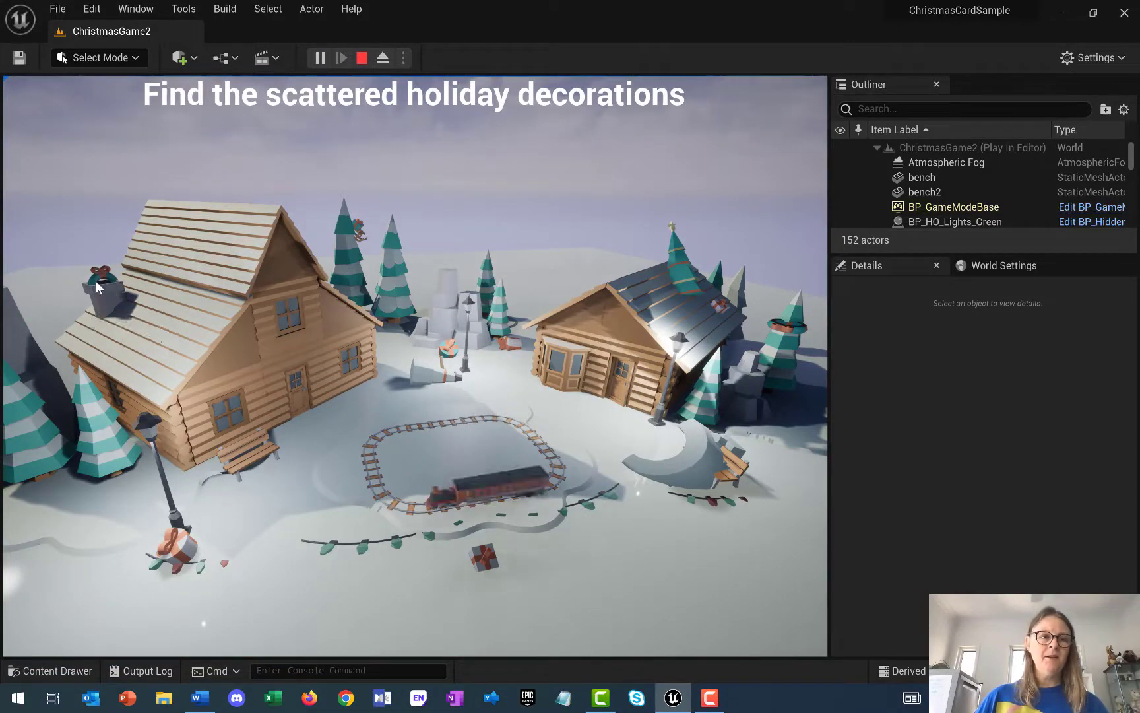
pyautogui.click(97, 285)
pyautogui.click(177, 560)
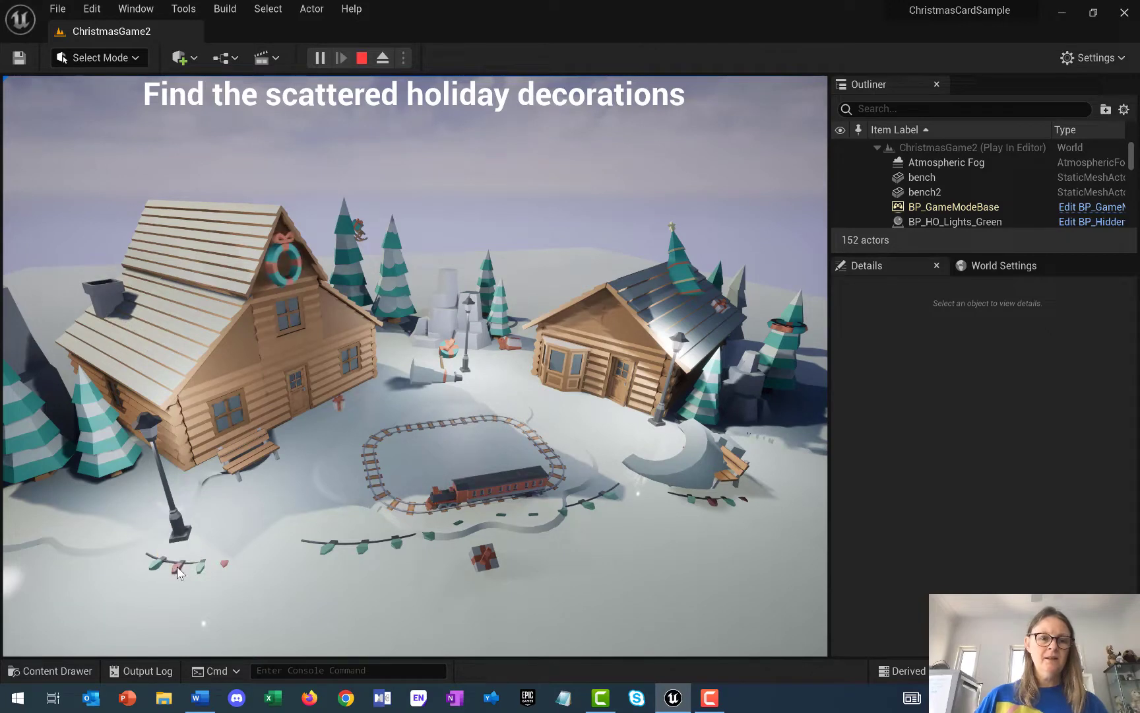
pyautogui.click(177, 569)
pyautogui.click(326, 549)
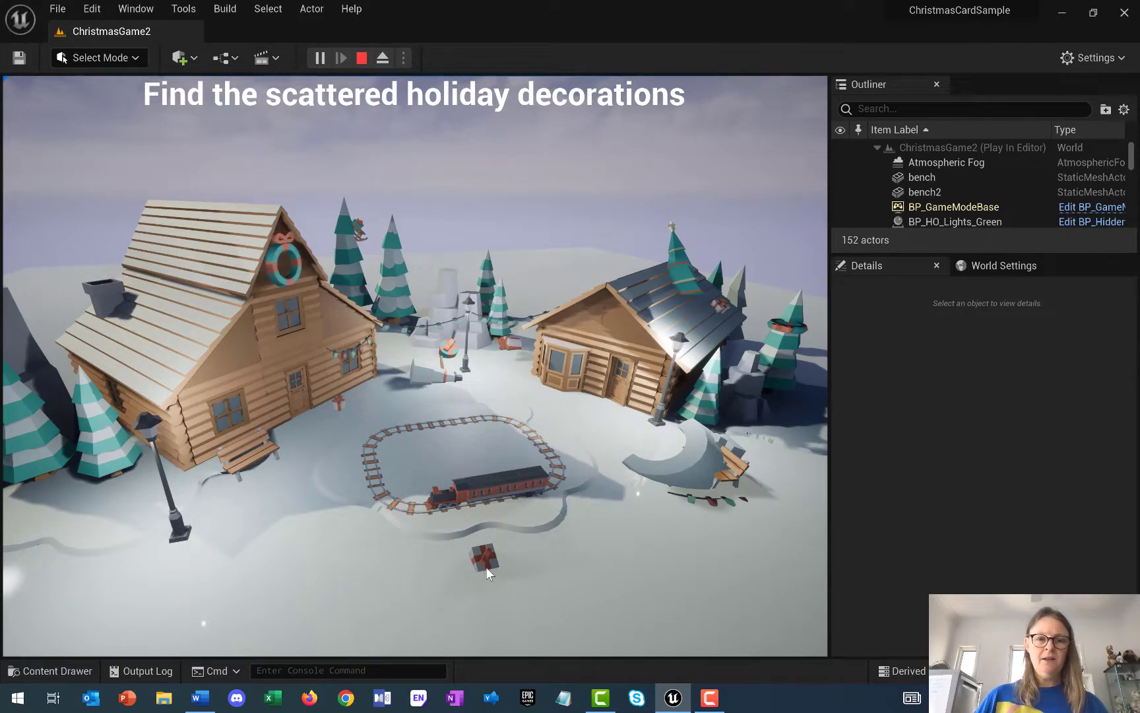
pyautogui.click(486, 562)
pyautogui.click(695, 473)
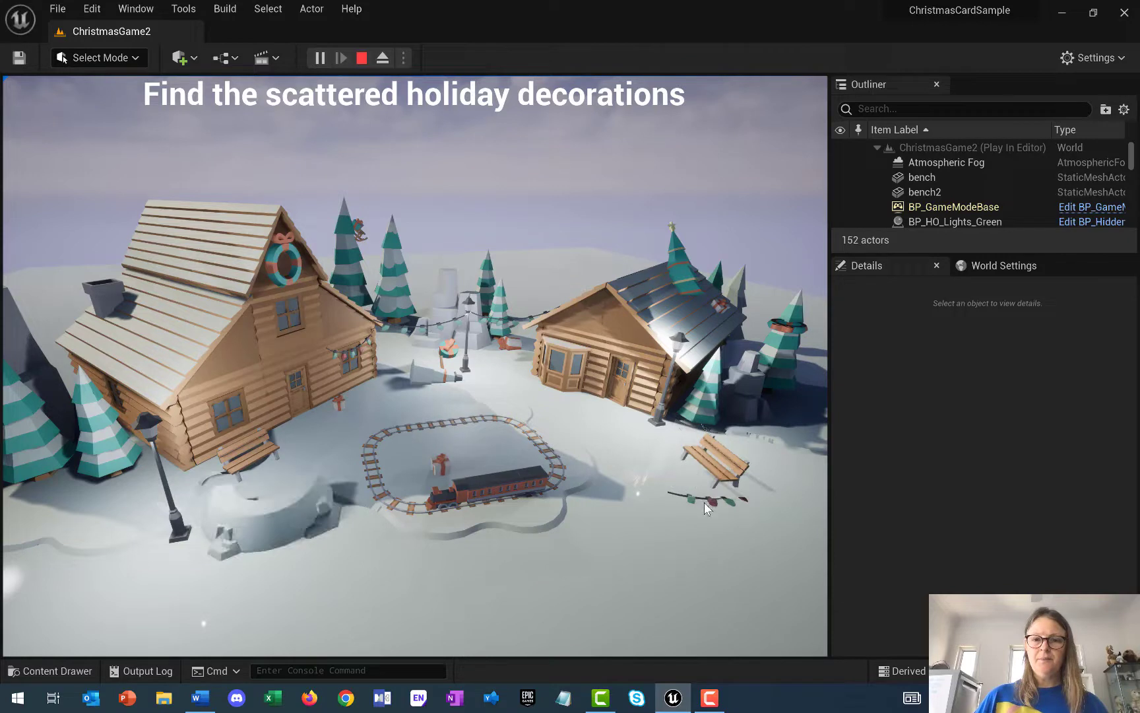
pyautogui.click(705, 503)
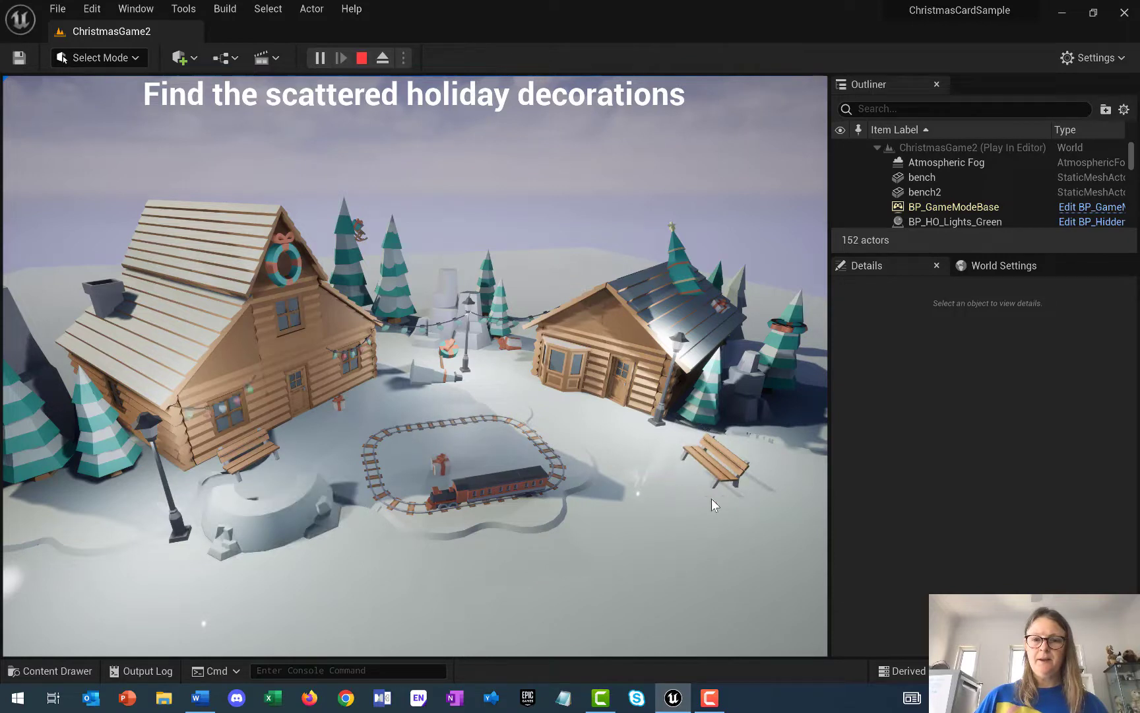
# Find the remaining decorations on the trees, on the small cabin's roof and around the fallen snowman, and stop the play session
pyautogui.click(784, 326)
pyautogui.click(682, 272)
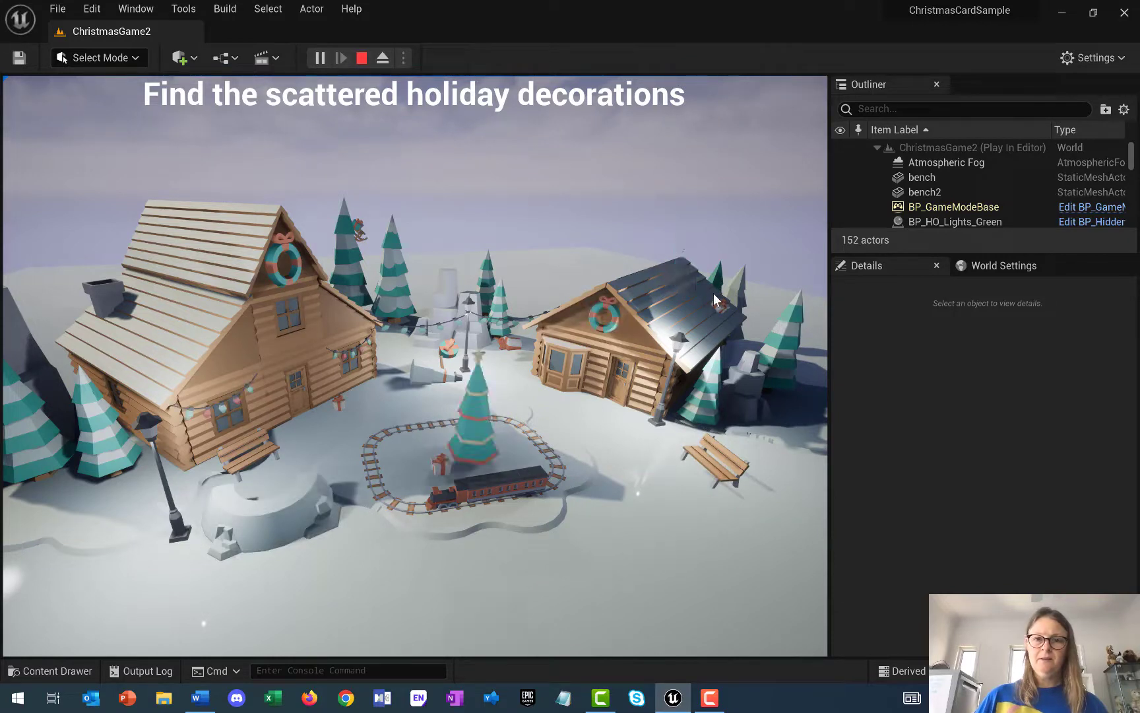
pyautogui.click(722, 308)
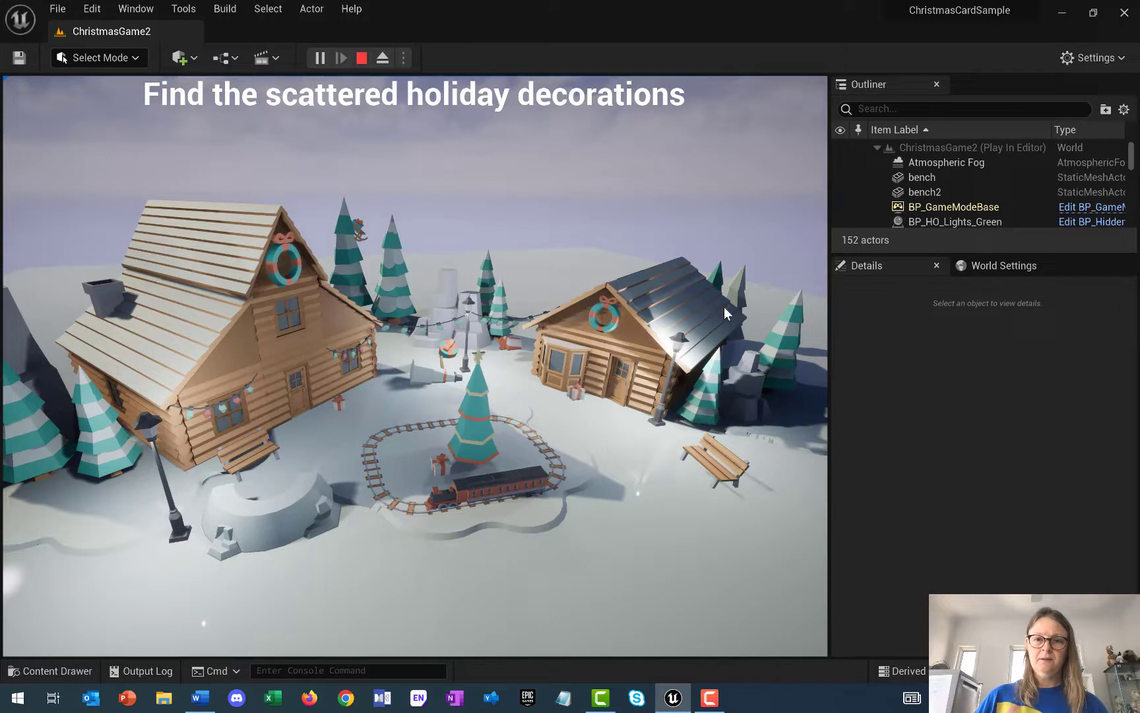
pyautogui.click(449, 348)
pyautogui.click(441, 380)
pyautogui.click(509, 342)
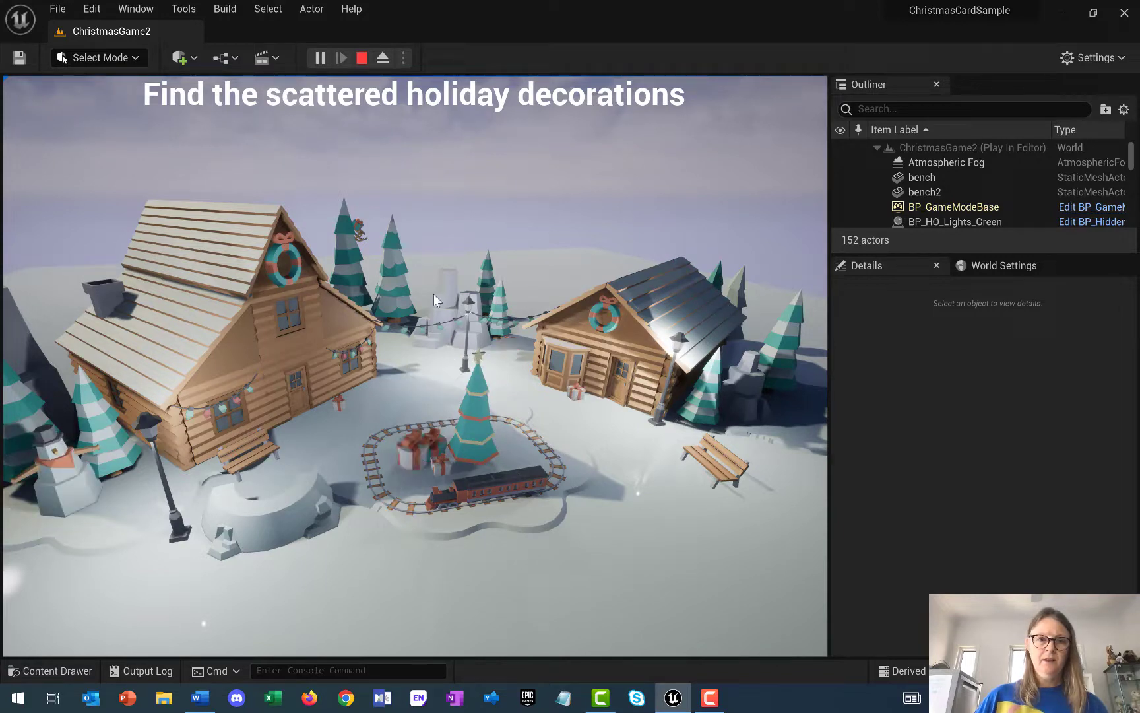
pyautogui.click(359, 228)
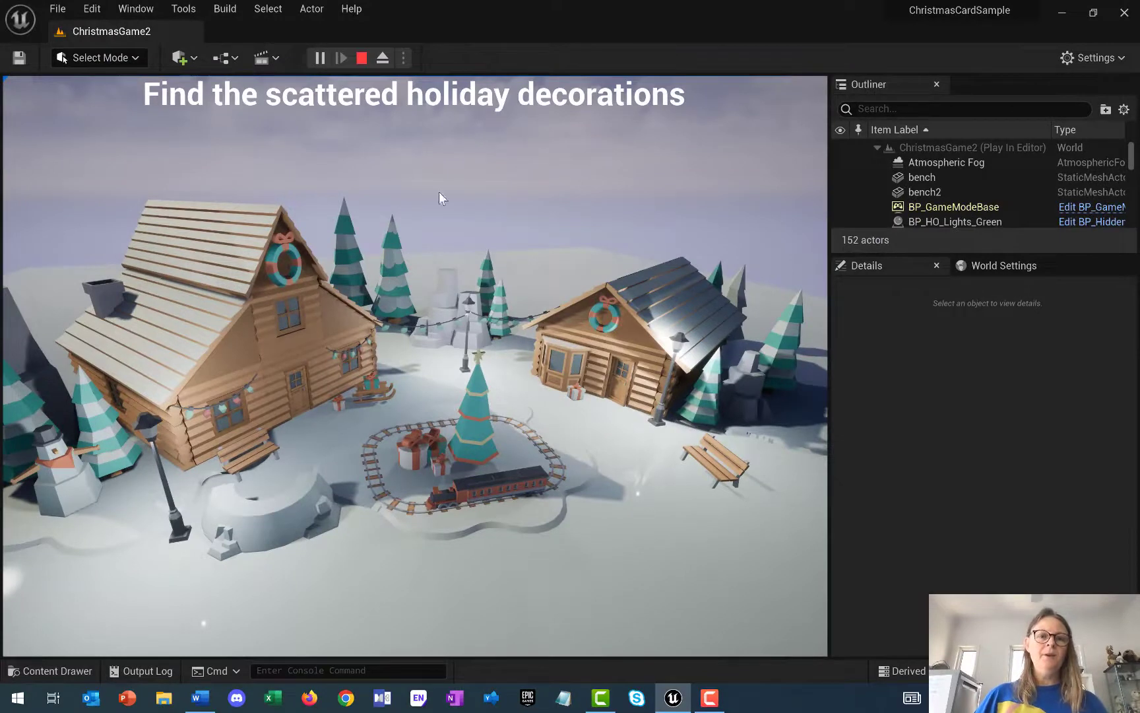
pyautogui.click(362, 59)
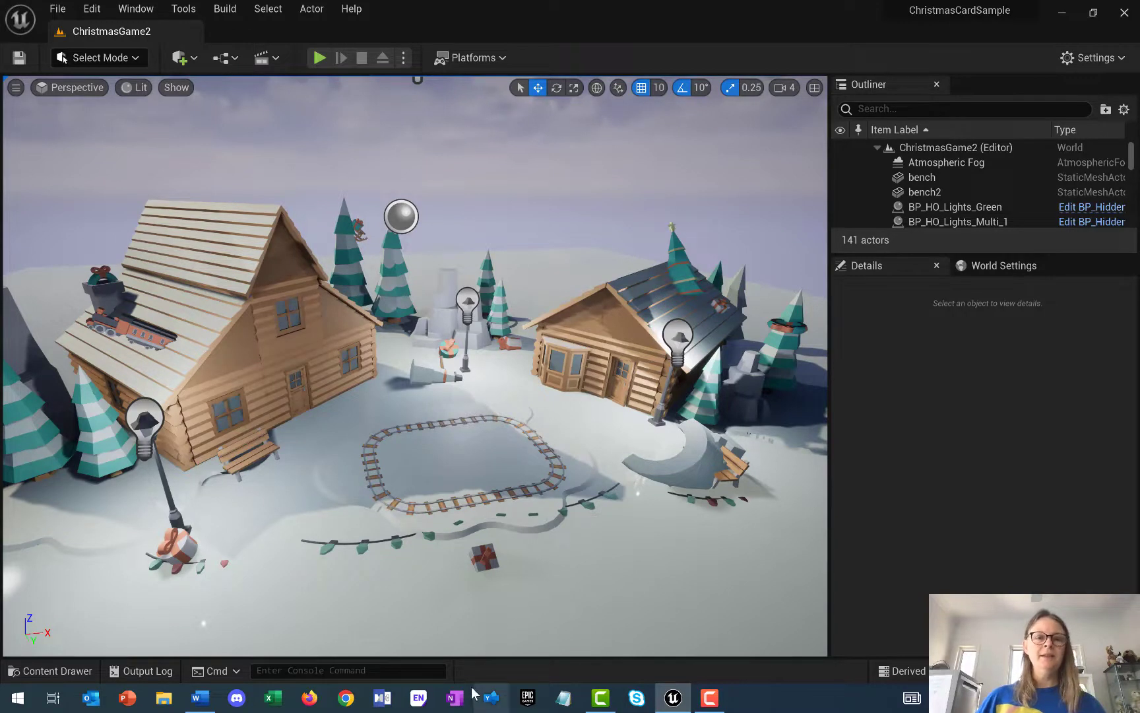
# Create a User Widget blueprint named W_Next in the Widgets folder
pyautogui.click(56, 671)
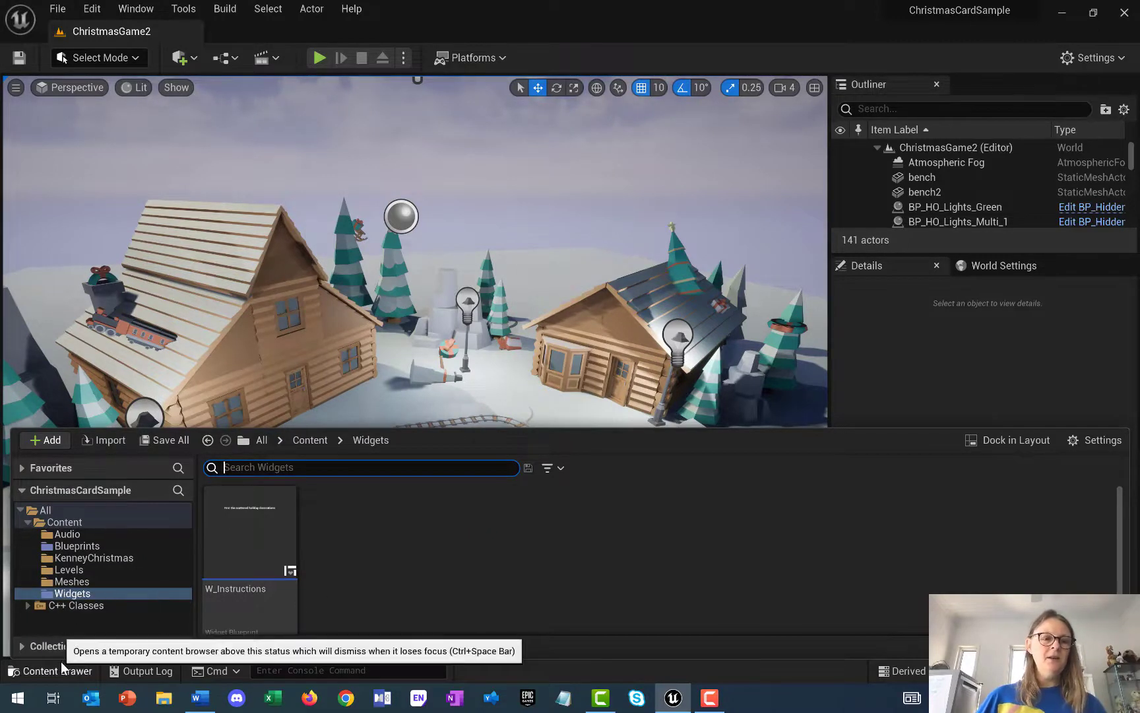
pyautogui.click(73, 596)
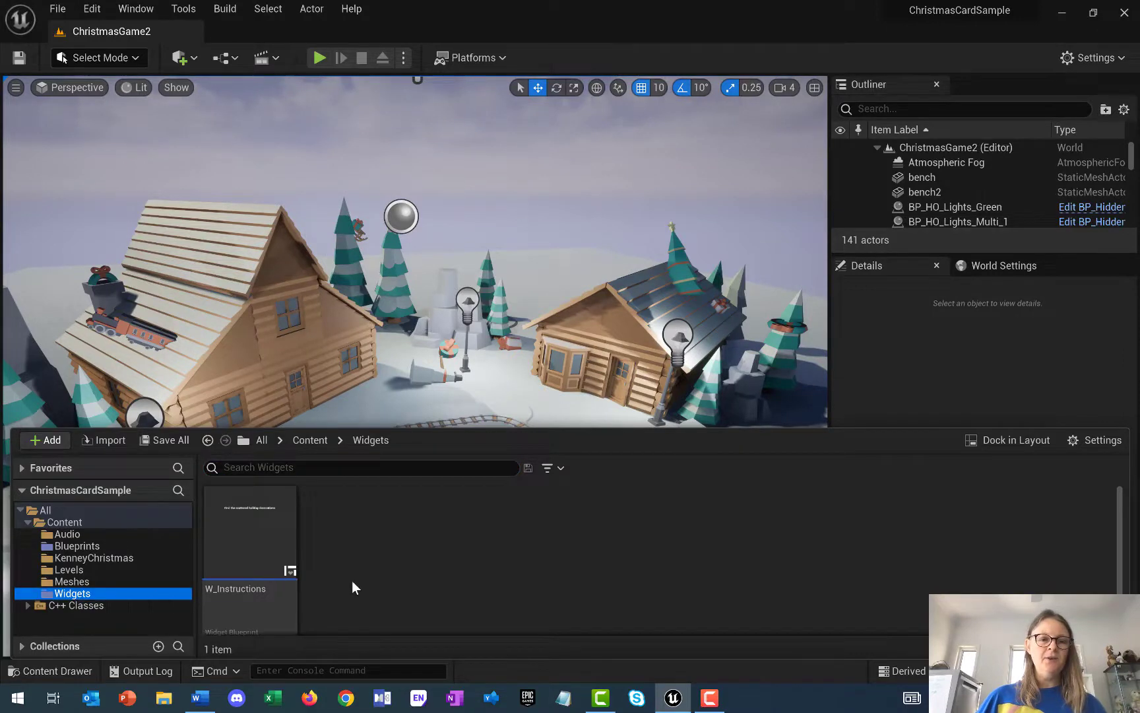
pyautogui.rightClick(360, 600)
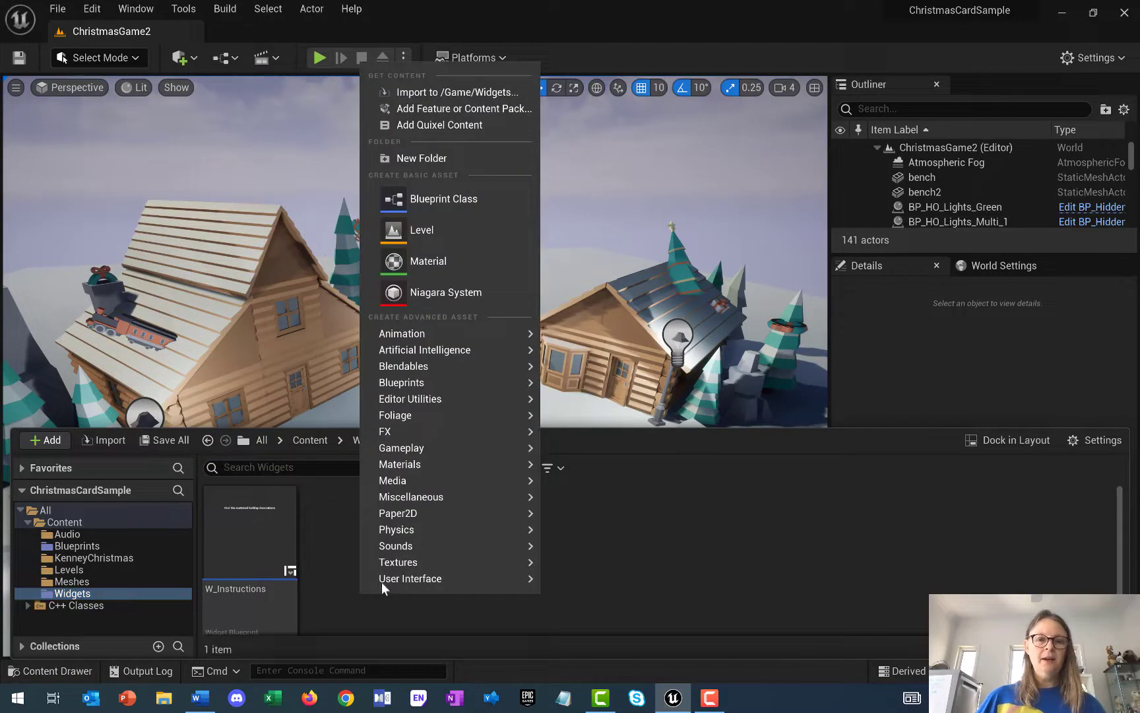
pyautogui.moveTo(390, 586)
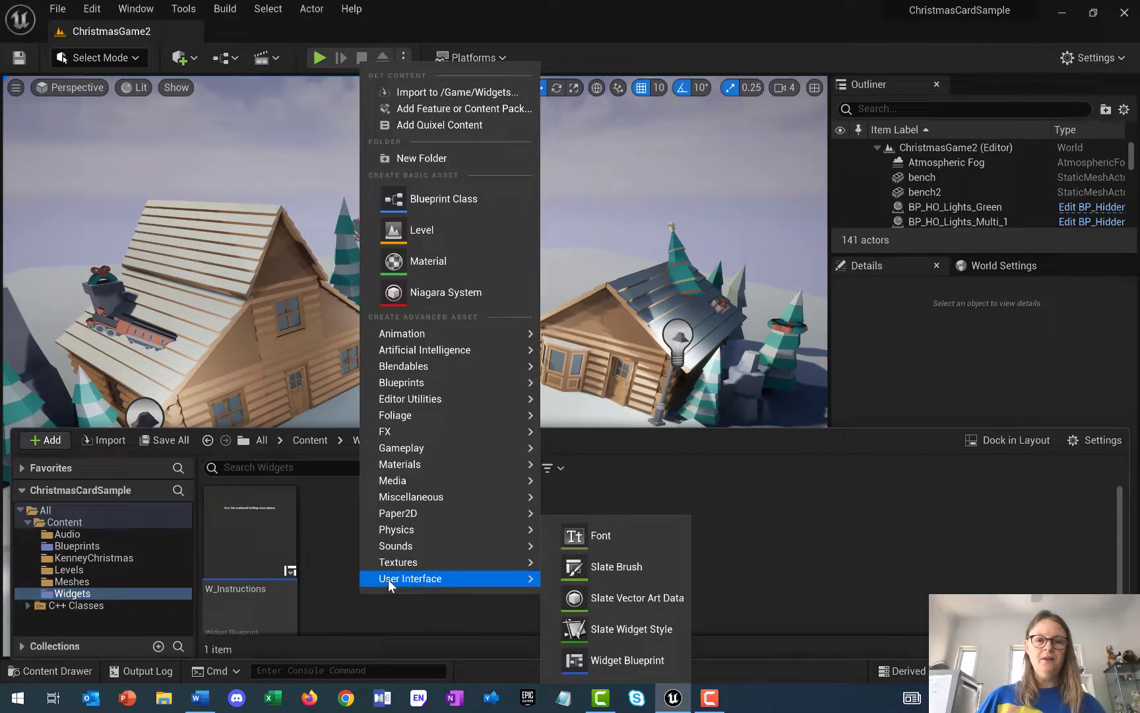
pyautogui.click(600, 660)
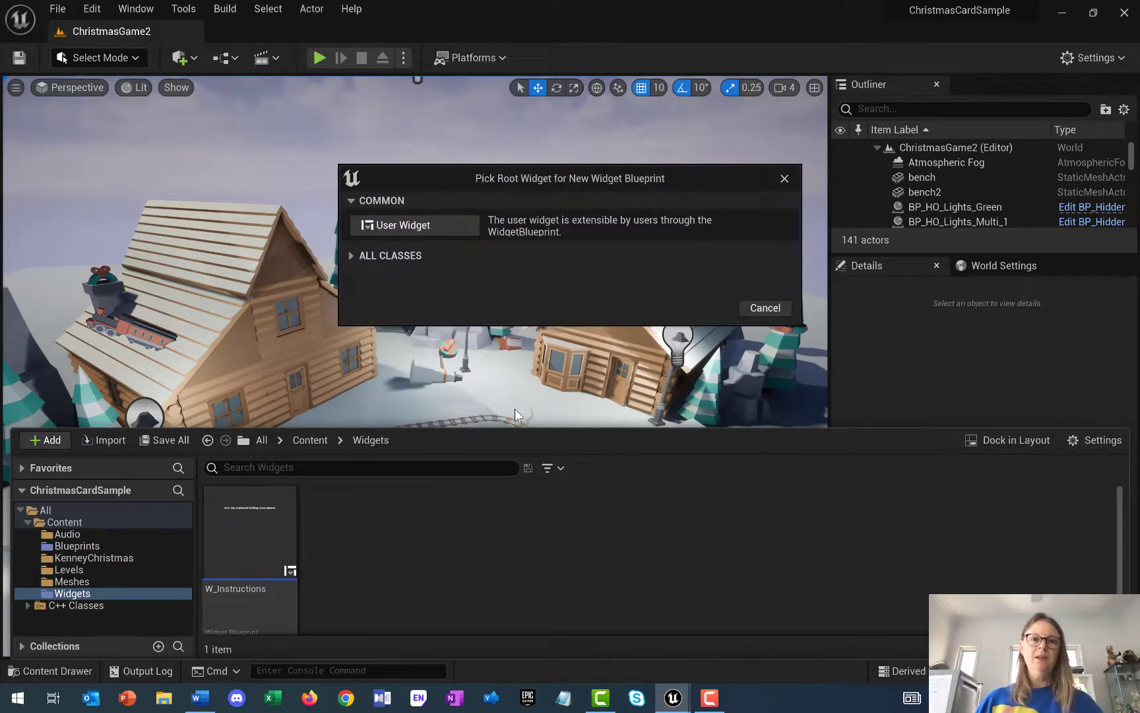
pyautogui.click(469, 225)
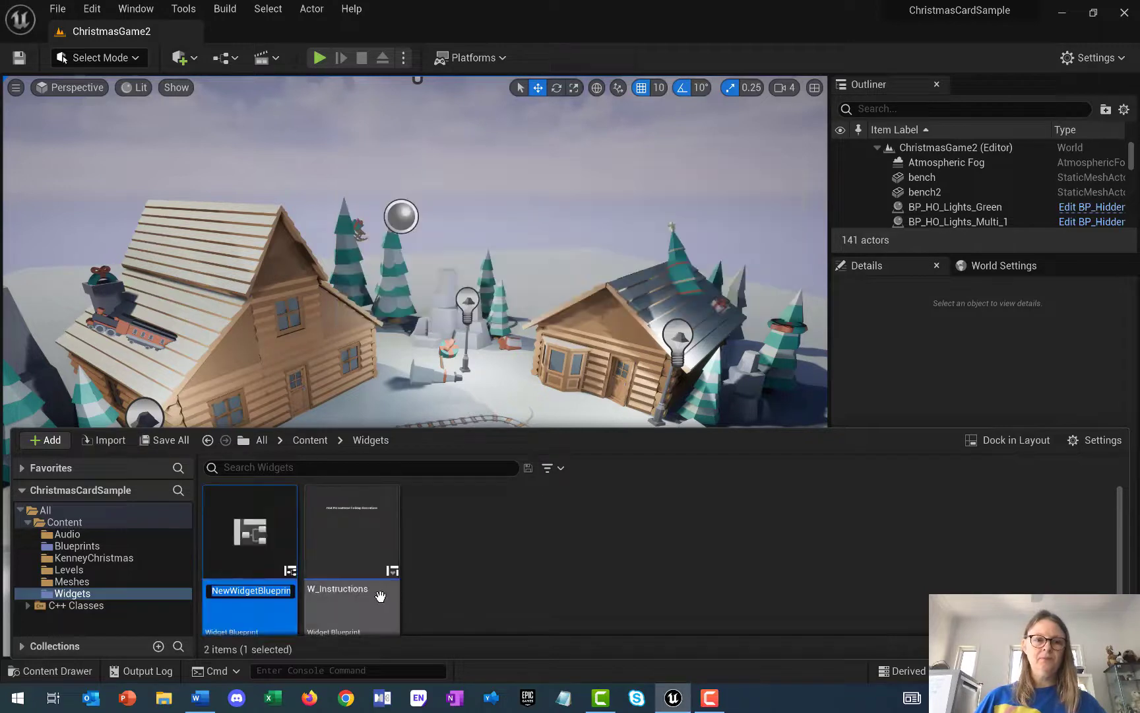
pyautogui.write('W_Next')
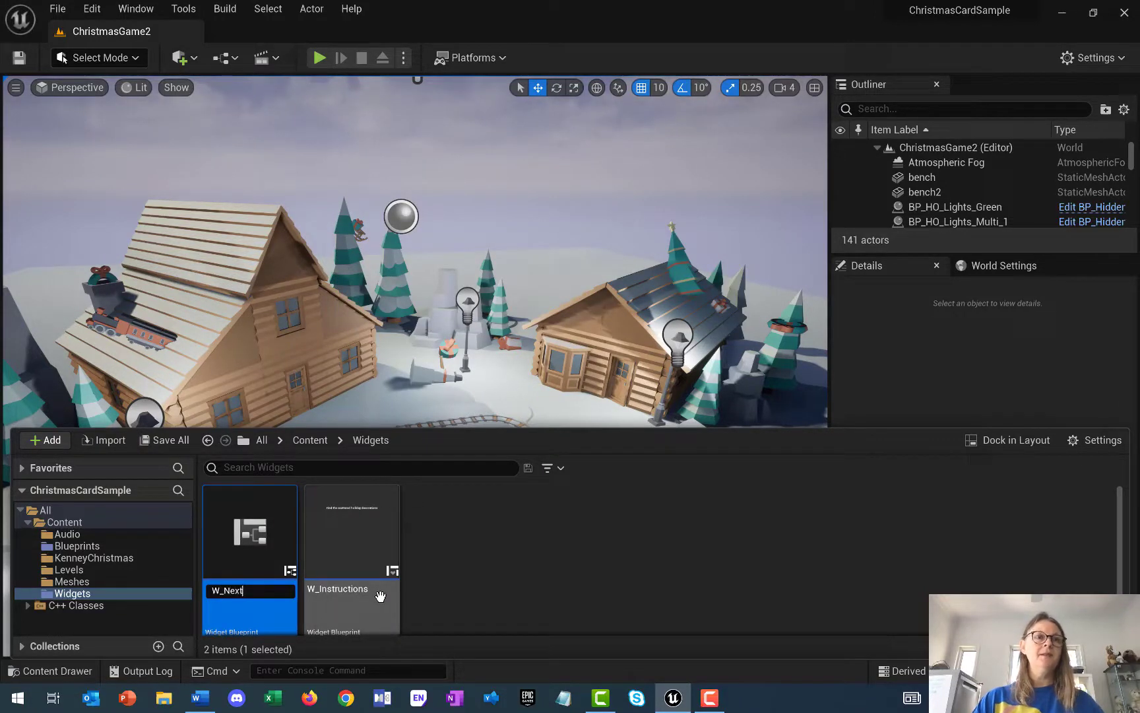
pyautogui.press('Return')
# Open the W_Next widget for editing and add a Canvas Panel as its root
pyautogui.moveTo(359, 554)
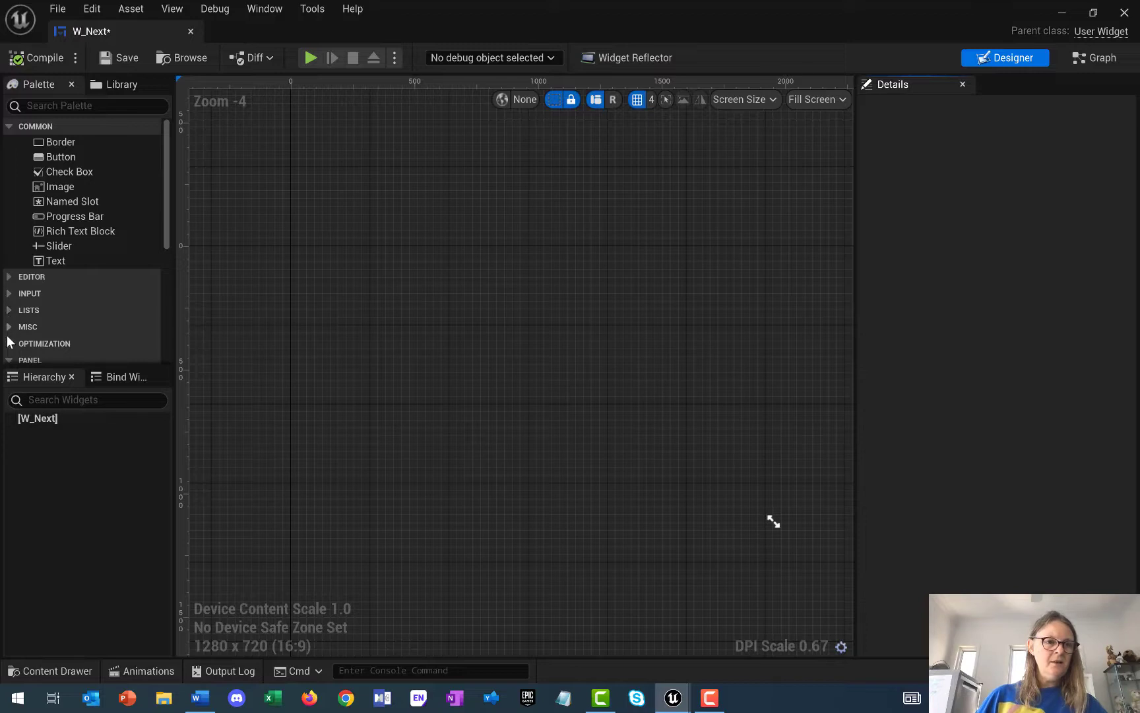
pyautogui.click(14, 360)
pyautogui.scroll(-2, 62, 334)
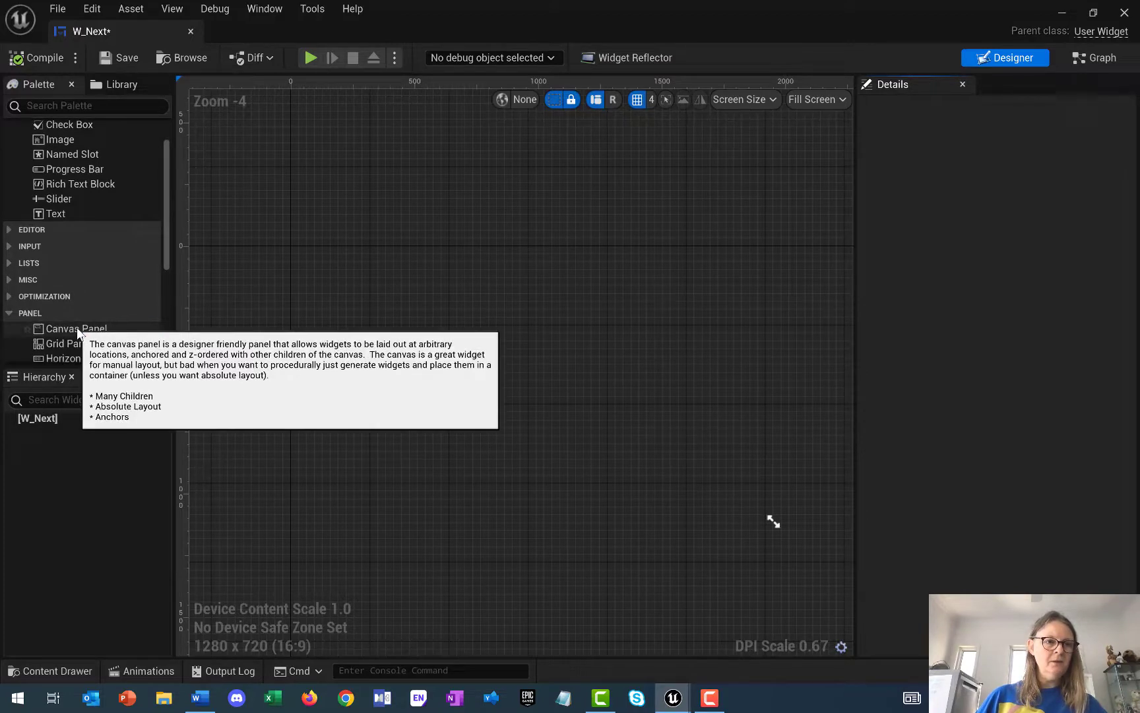
pyautogui.moveTo(75, 328); pyautogui.dragTo(47, 429)
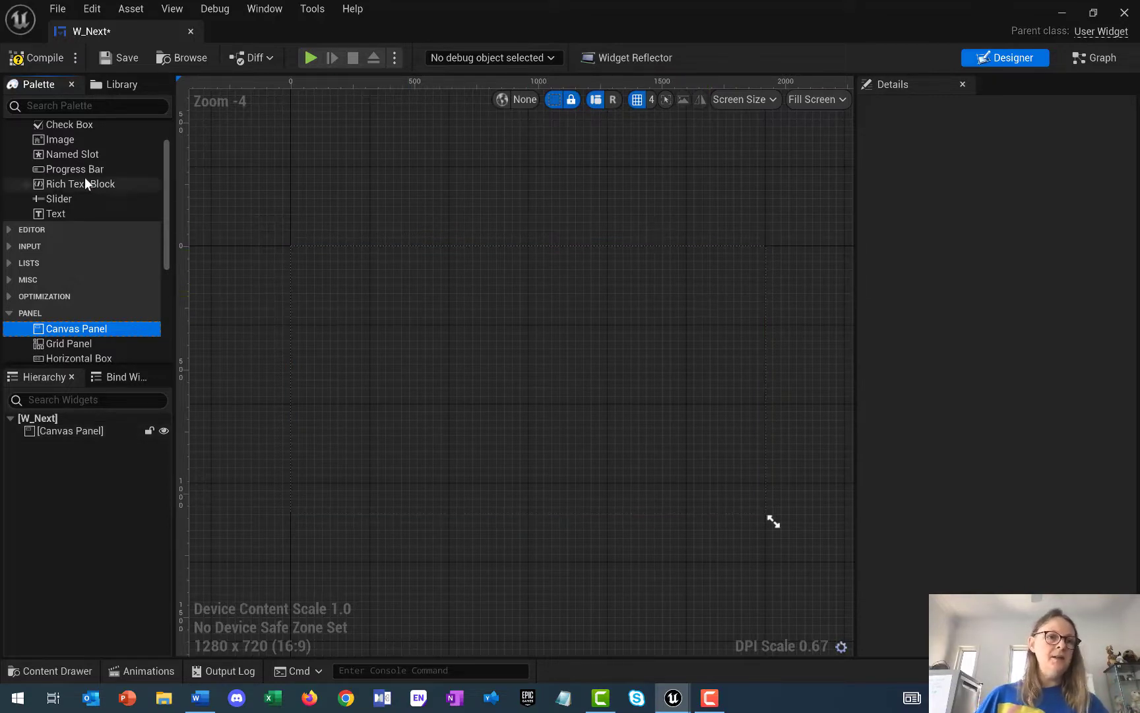
# Add a Text widget inside the Canvas Panel and rename it AllFoundTxt
pyautogui.click(62, 214)
pyautogui.moveTo(62, 213); pyautogui.dragTo(88, 431)
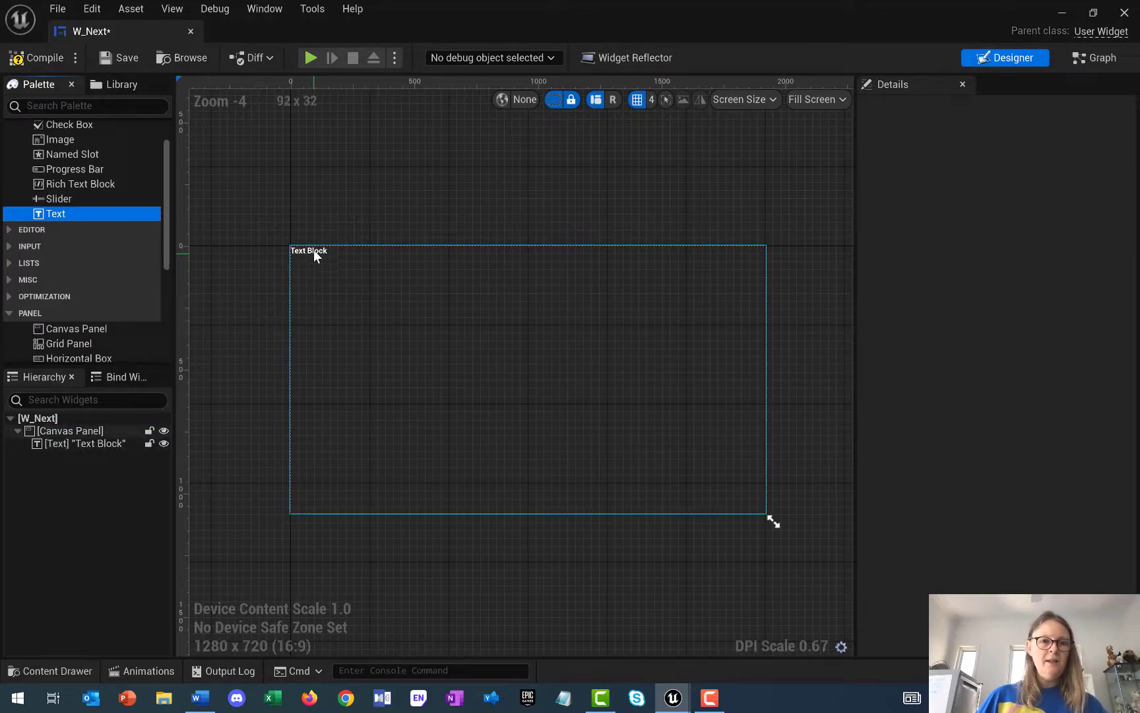
pyautogui.rightClick(86, 443)
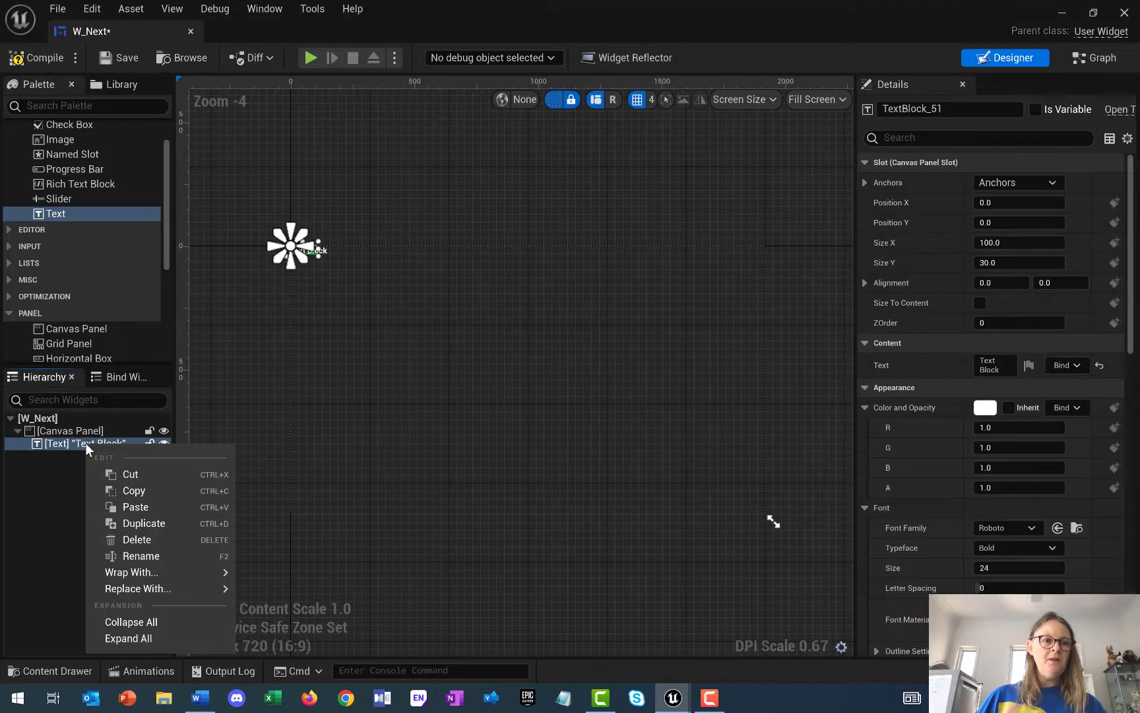
pyautogui.click(145, 556)
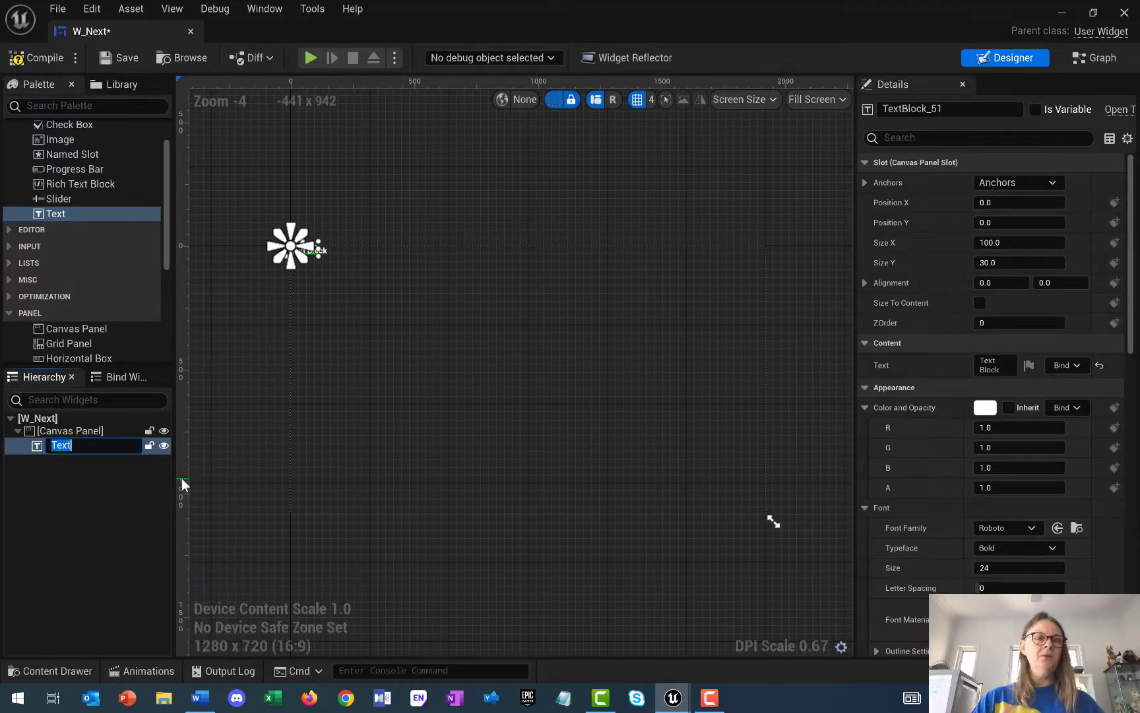
pyautogui.write('AllFoun')
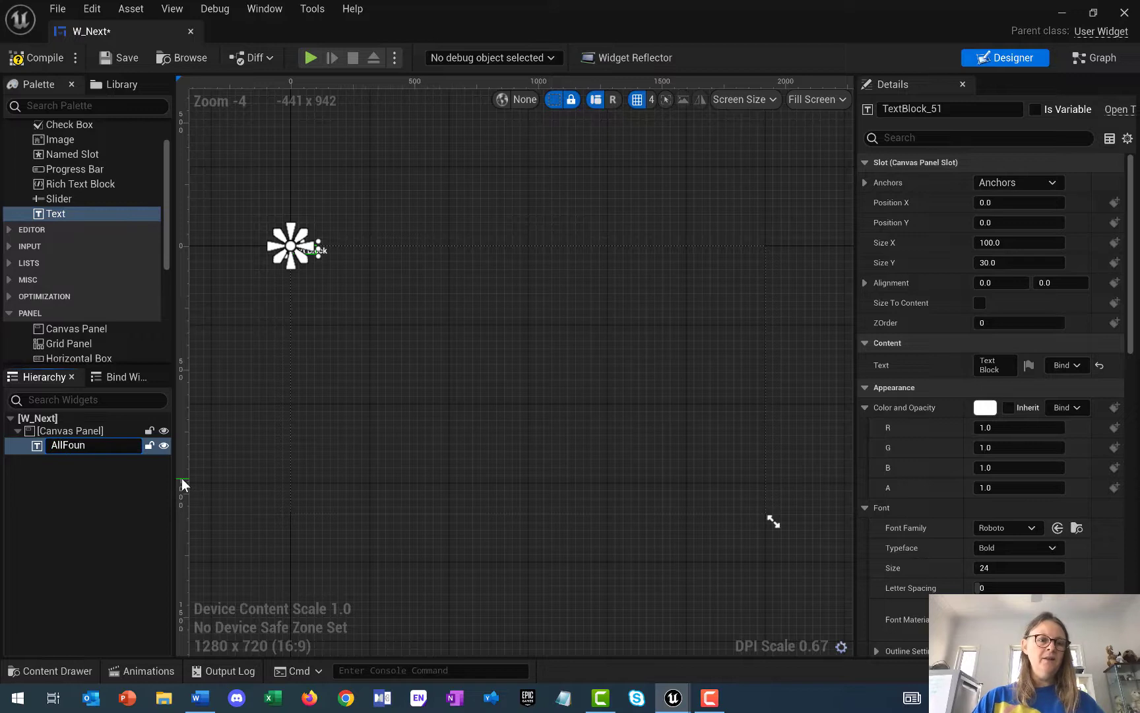
pyautogui.write('dTxt')
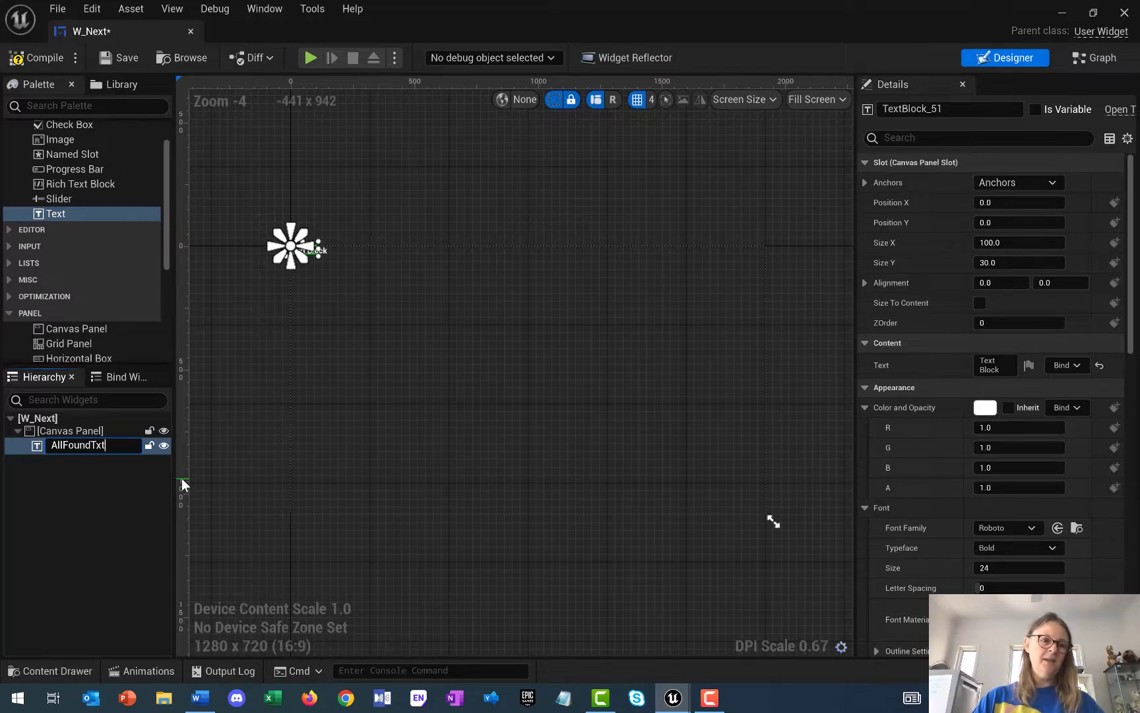
pyautogui.press('Return')
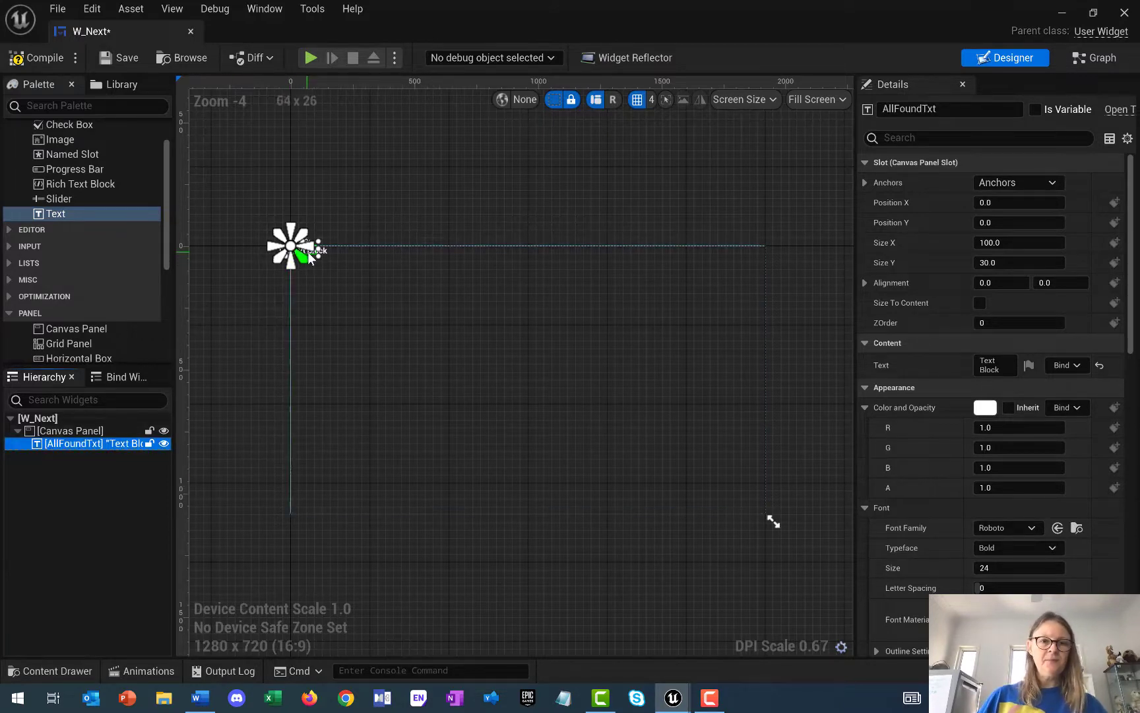
# Place the text block near the middle of the canvas and anchor it to top centre, at about X -73, Y 376
pyautogui.moveTo(311, 258); pyautogui.dragTo(525, 384)
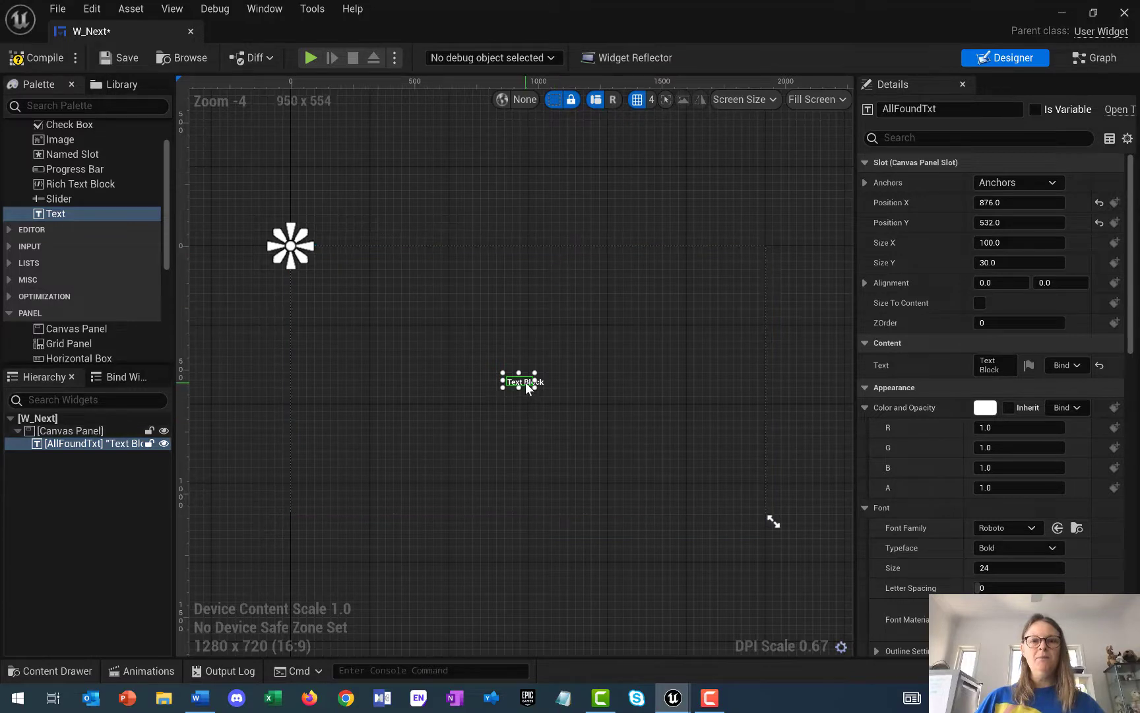
pyautogui.moveTo(522, 382); pyautogui.dragTo(525, 359)
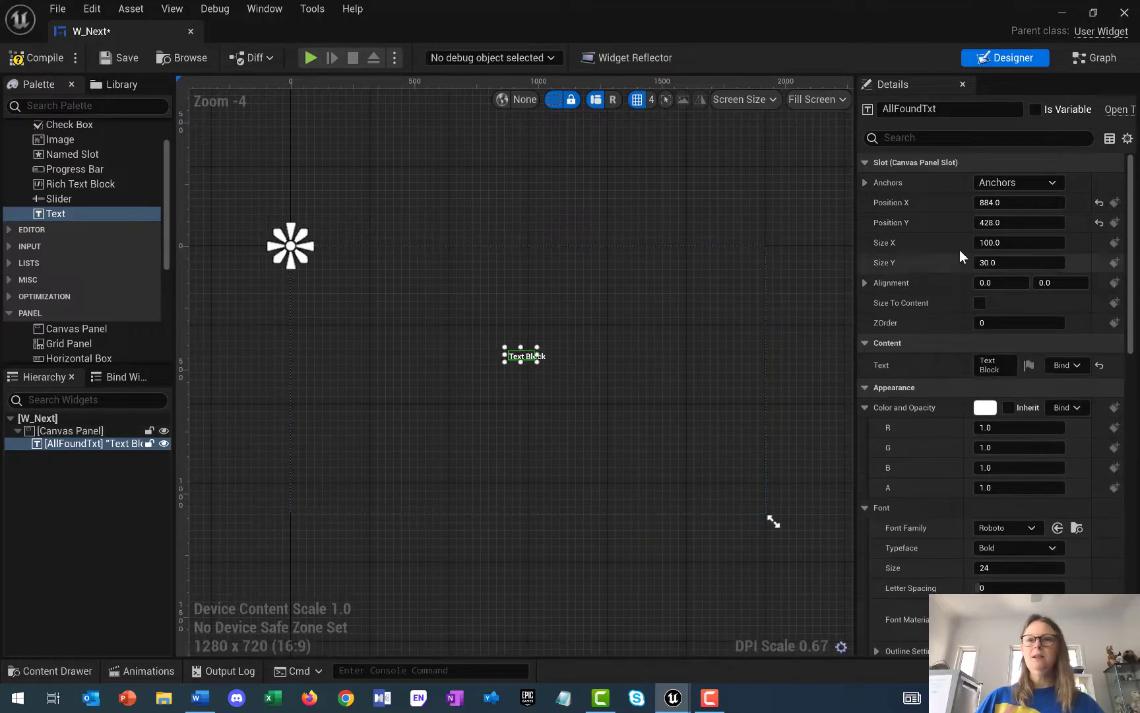
pyautogui.click(1015, 181)
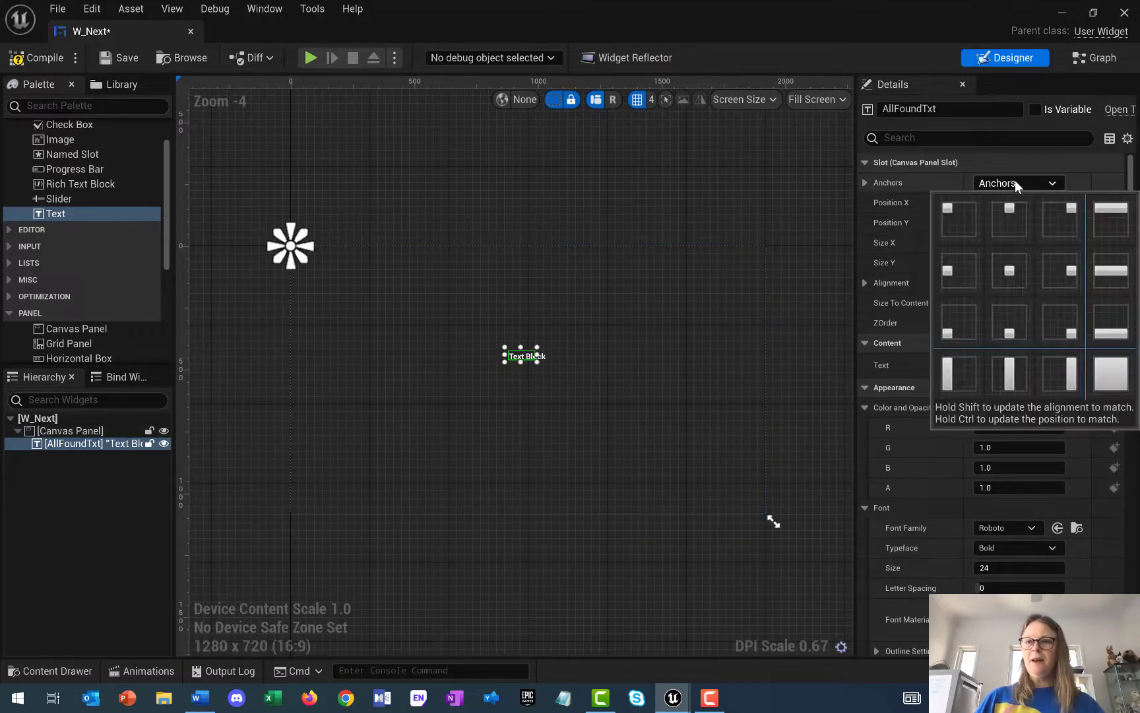
pyautogui.click(1016, 219)
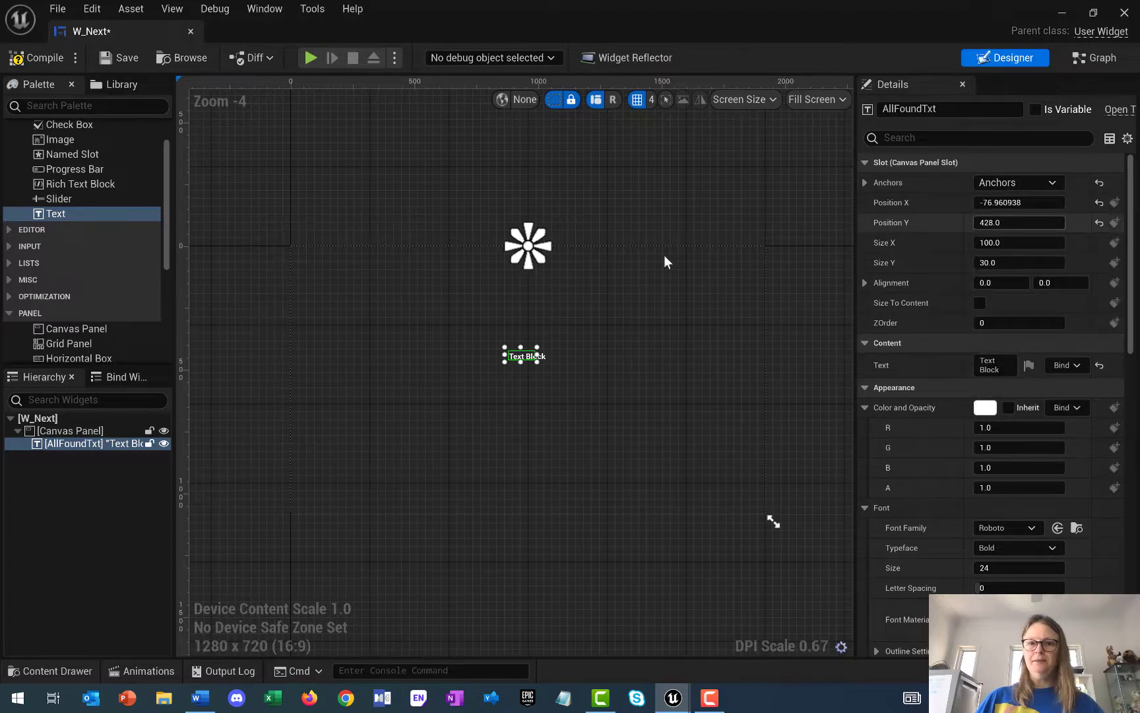
pyautogui.moveTo(533, 344)
pyautogui.mouseDown()
pyautogui.moveTo(535, 332)
pyautogui.moveTo(530, 344)
pyautogui.mouseUp()
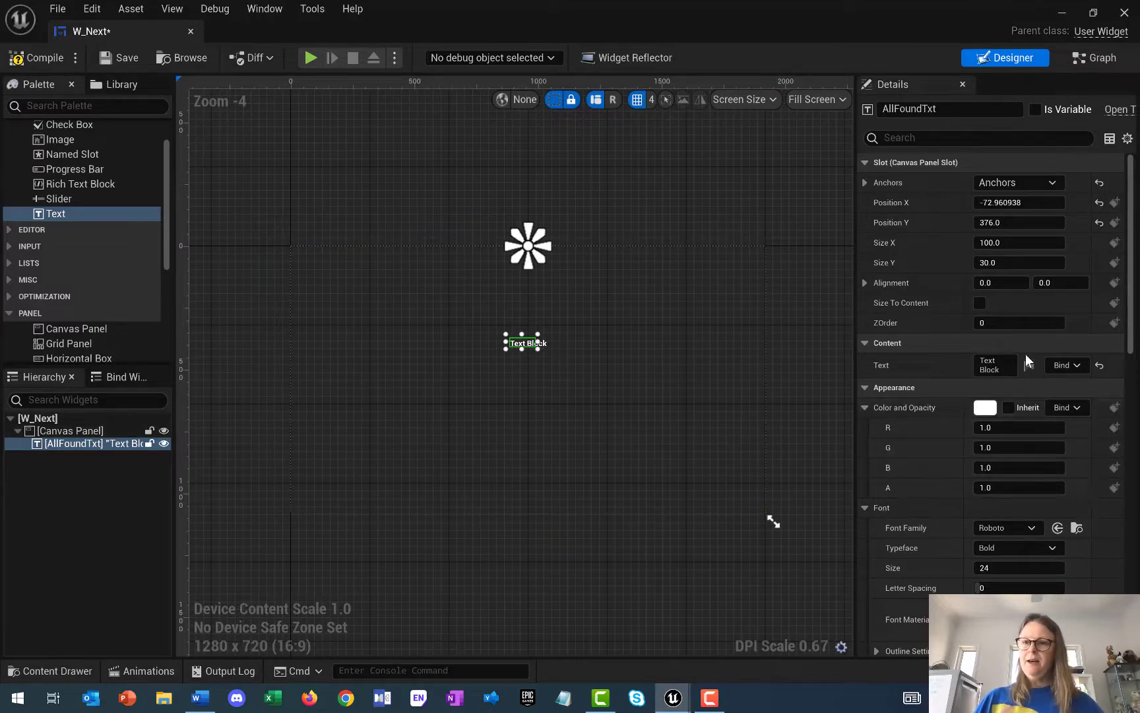
# Set the AllFoundTxt content to "All found!" and its font size to 92
pyautogui.click(980, 362)
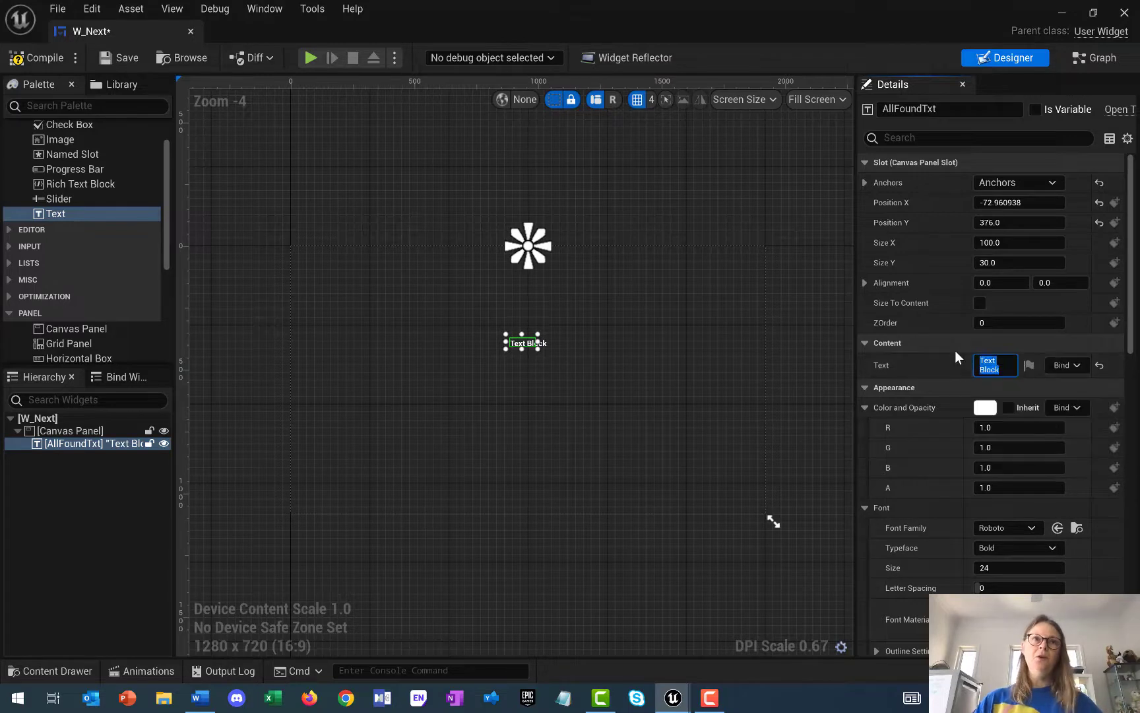
pyautogui.write('All found!')
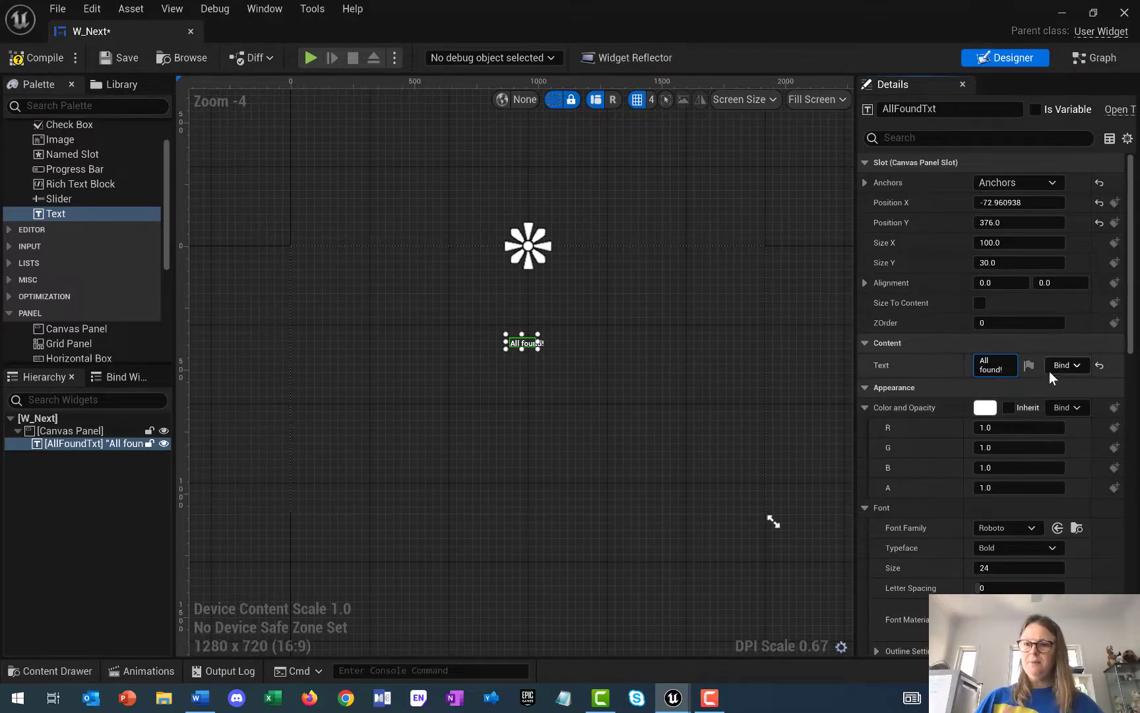
pyautogui.scroll(-2, 1049, 371)
pyautogui.moveTo(992, 473); pyautogui.dragTo(825, 447)
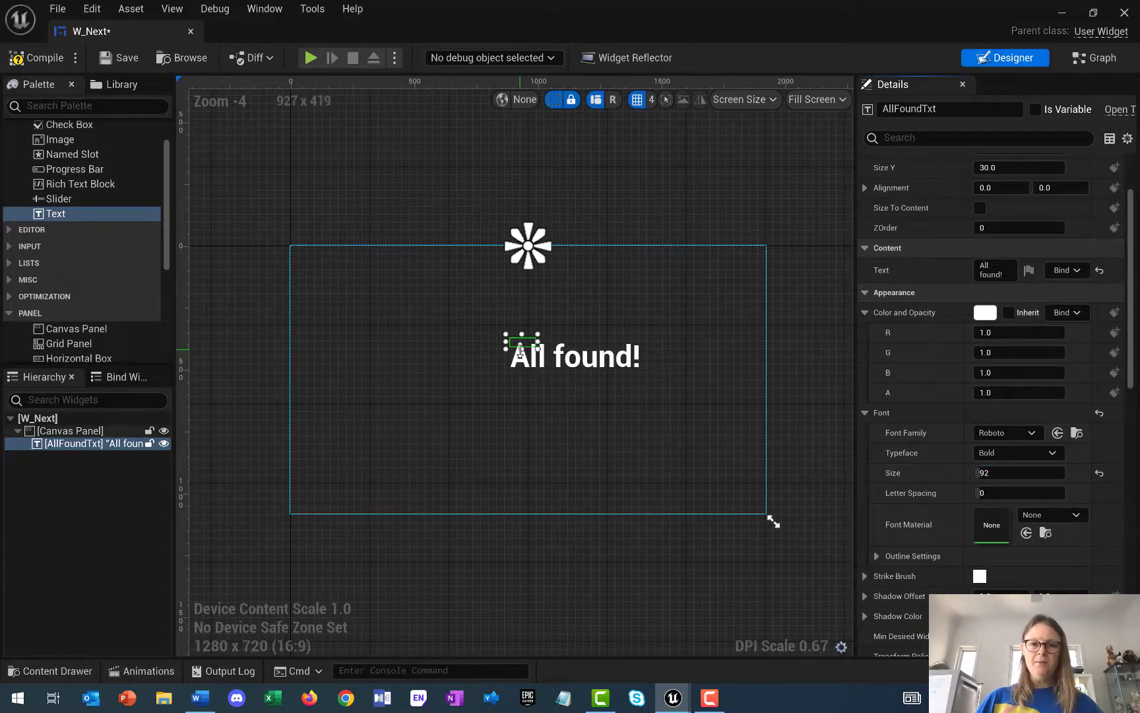
# Stretch the AllFoundTxt box across the full canvas width and centre-justify its text
pyautogui.moveTo(522, 348); pyautogui.dragTo(767, 362)
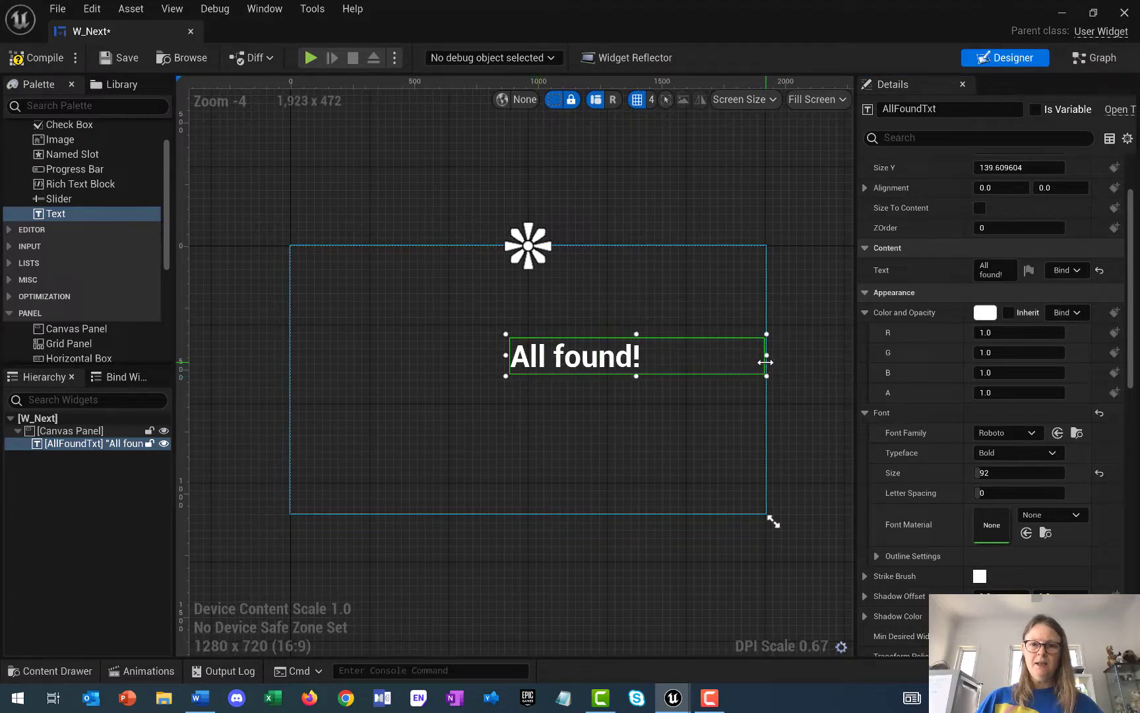
pyautogui.moveTo(512, 362); pyautogui.dragTo(287, 361)
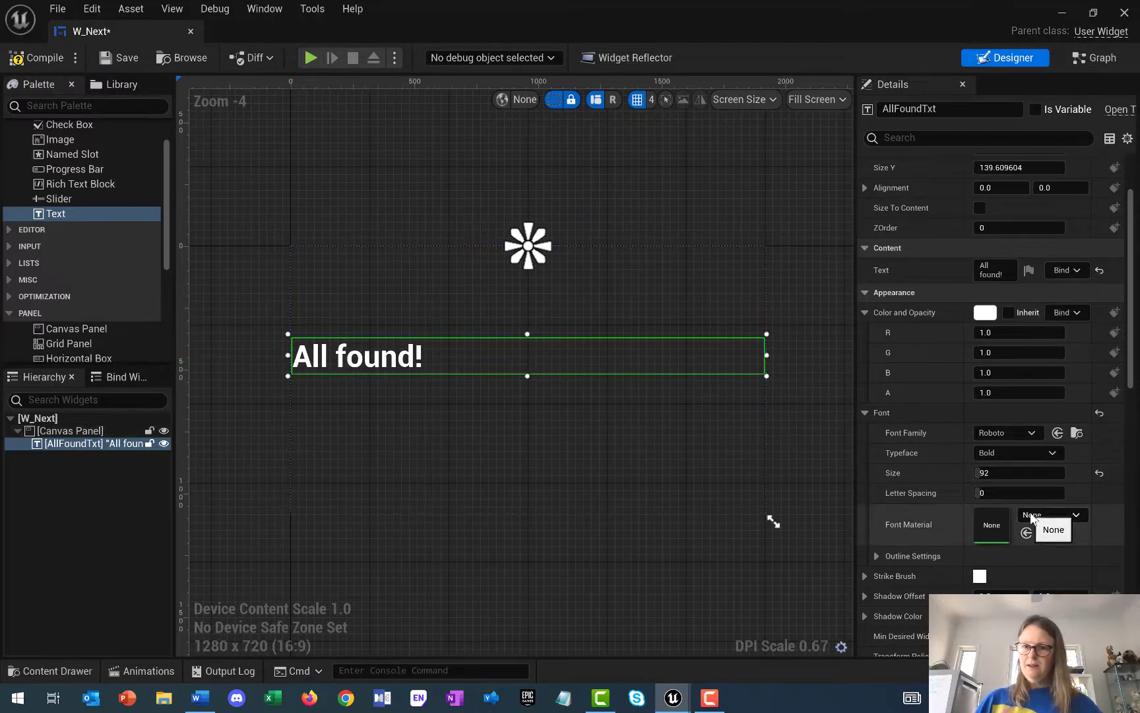
pyautogui.scroll(-3, 1030, 513)
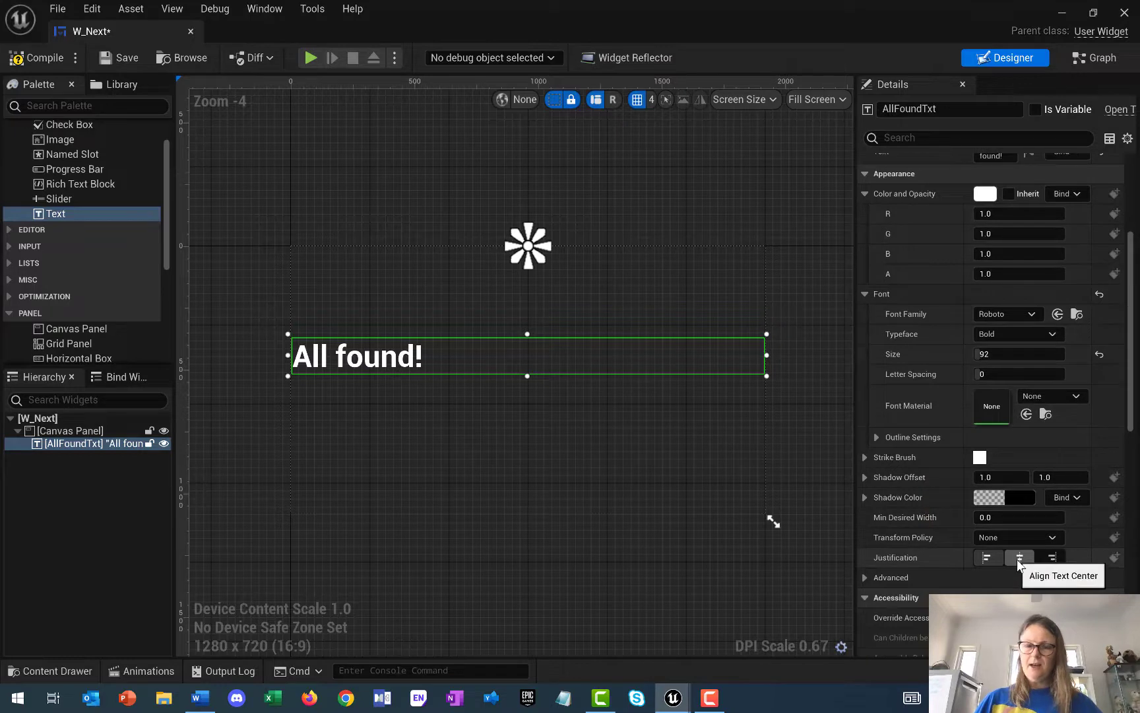
pyautogui.click(1018, 558)
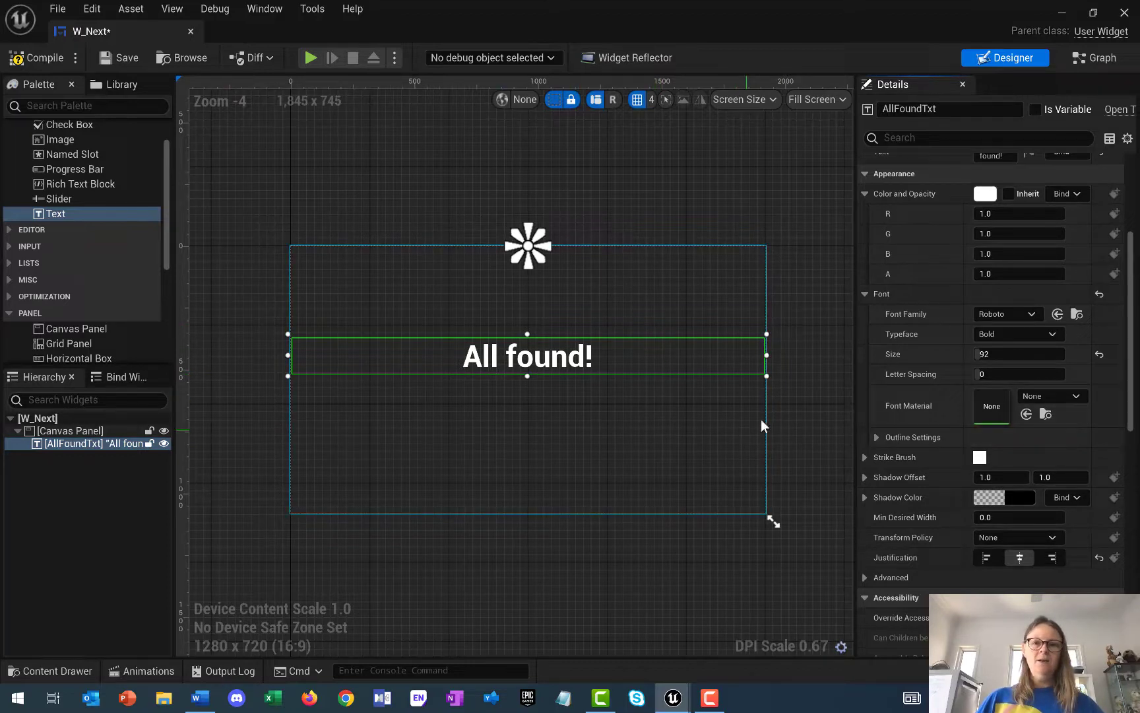
# Set the AllFoundTxt font size to 68 and shorten its box to fit the smaller text
pyautogui.moveTo(1001, 358); pyautogui.dragTo(977, 358)
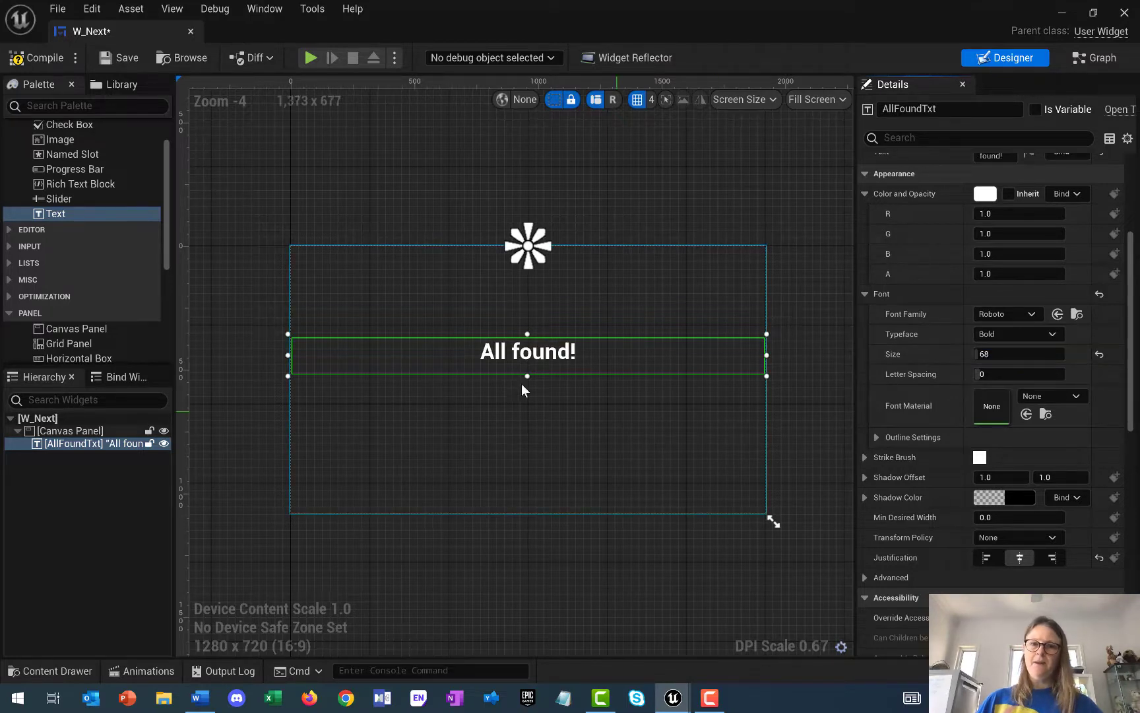
pyautogui.moveTo(527, 376); pyautogui.dragTo(531, 368)
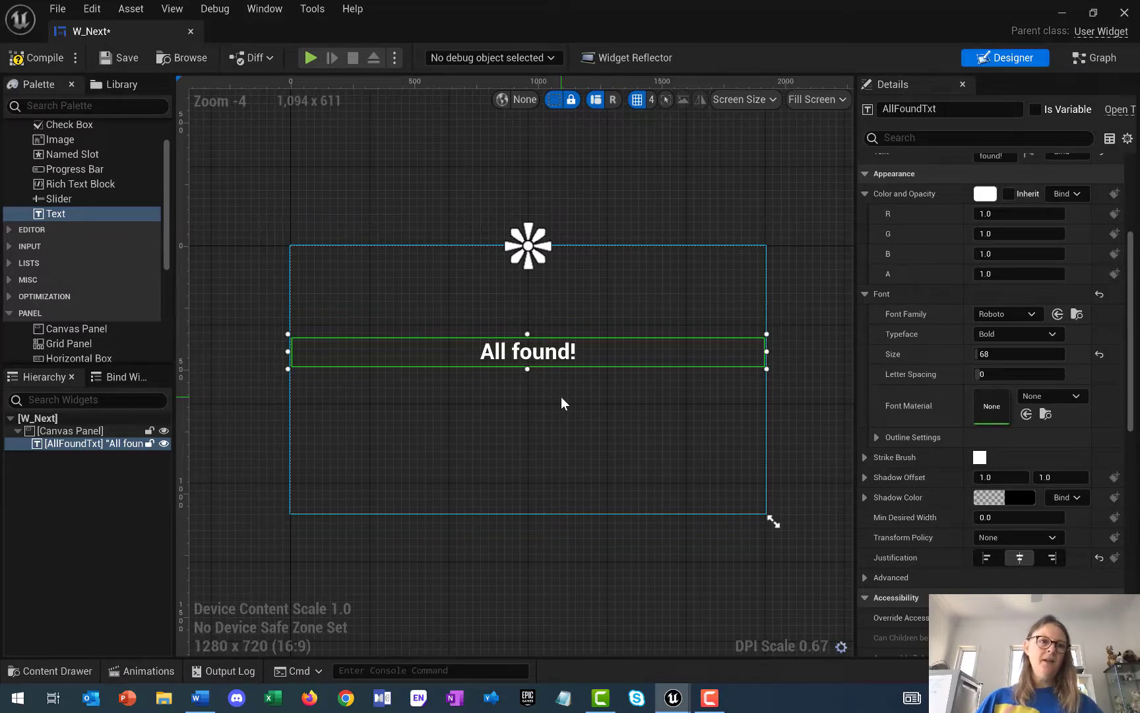
# Add a Button widget inside the Canvas Panel and rename it NextBtn
pyautogui.scroll(3, 56, 169)
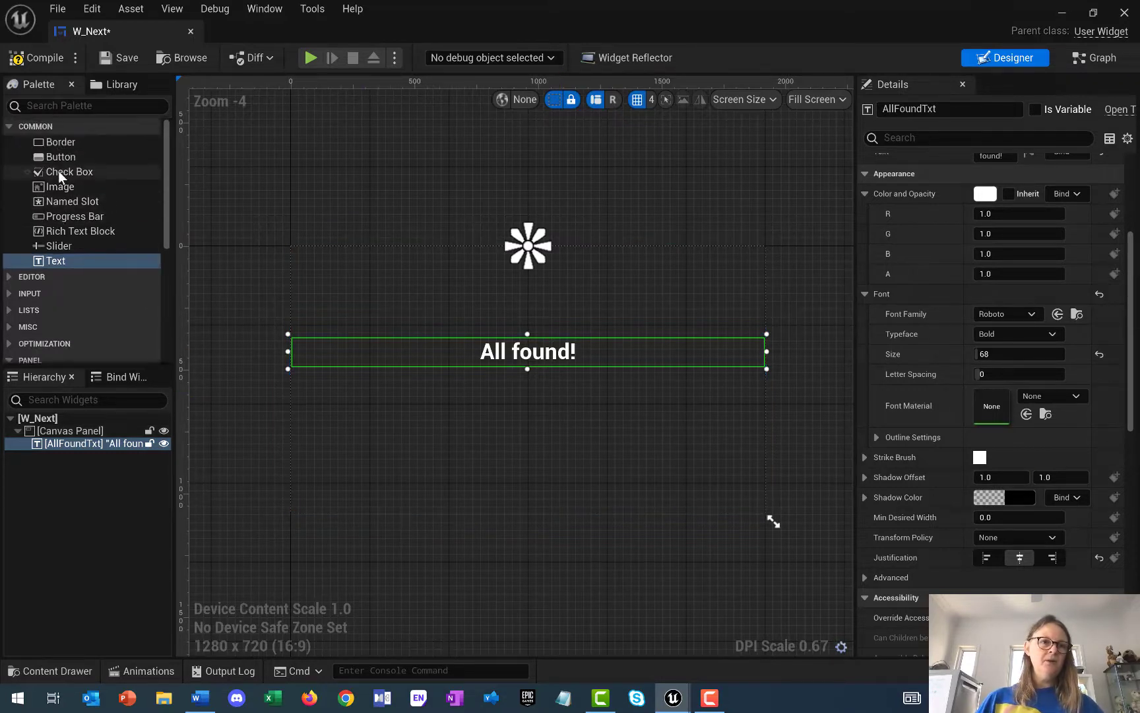
pyautogui.moveTo(60, 160); pyautogui.dragTo(57, 433)
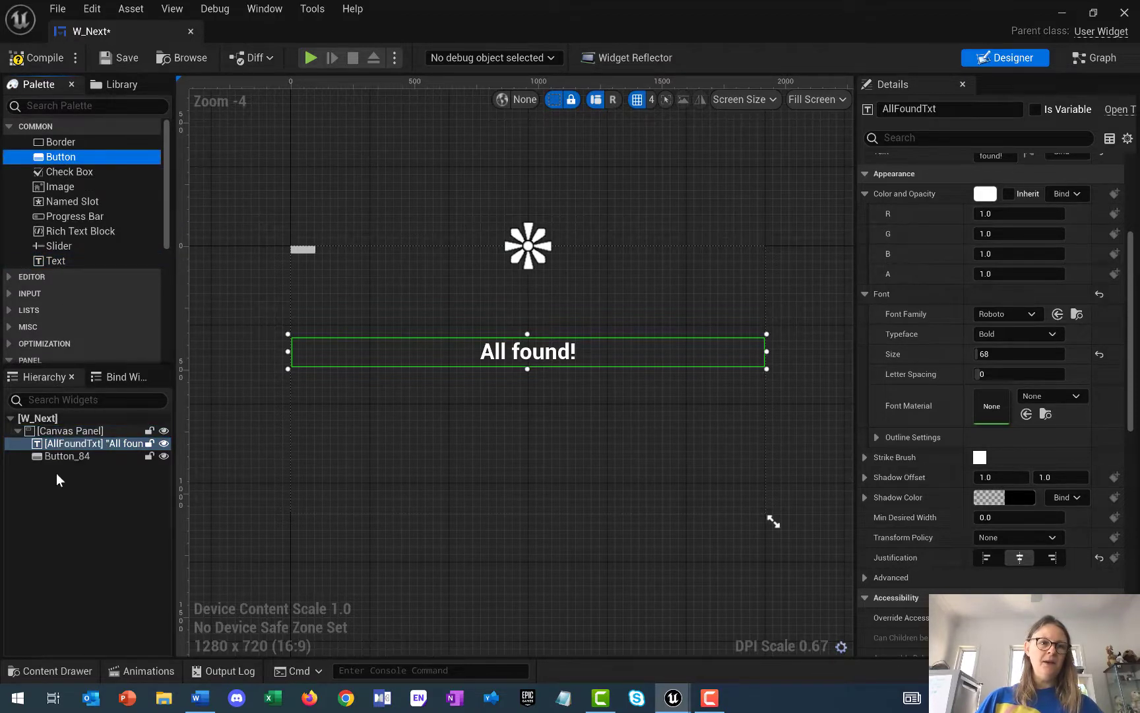
pyautogui.click(62, 456)
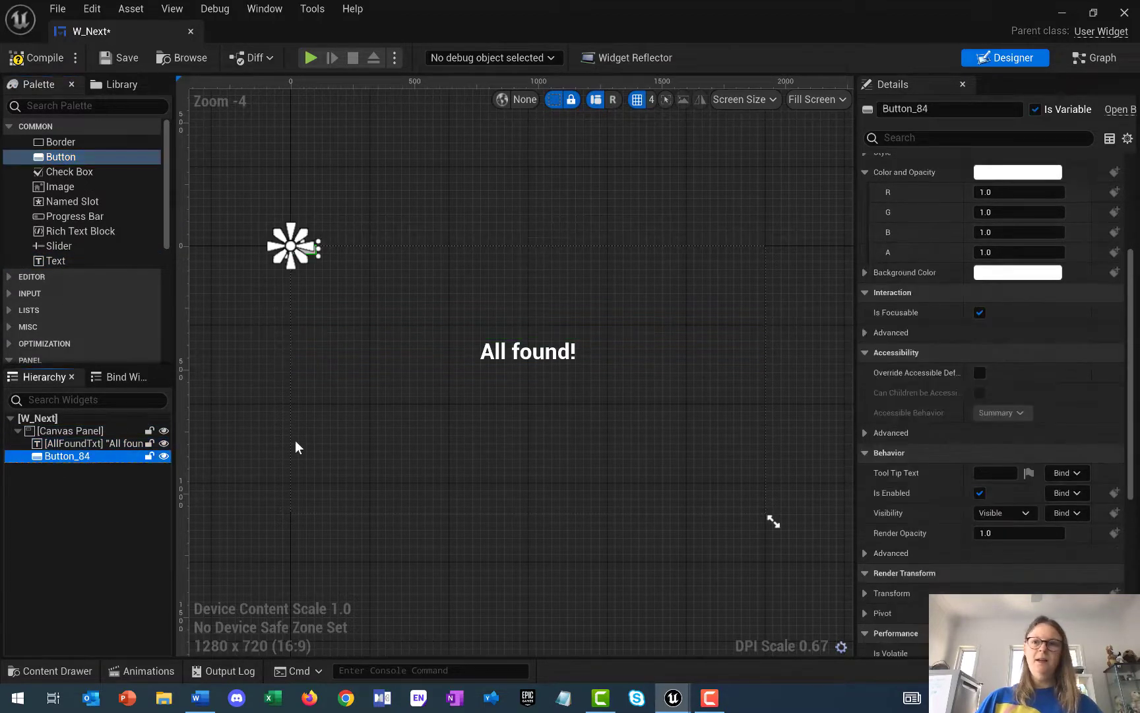
pyautogui.click(917, 109)
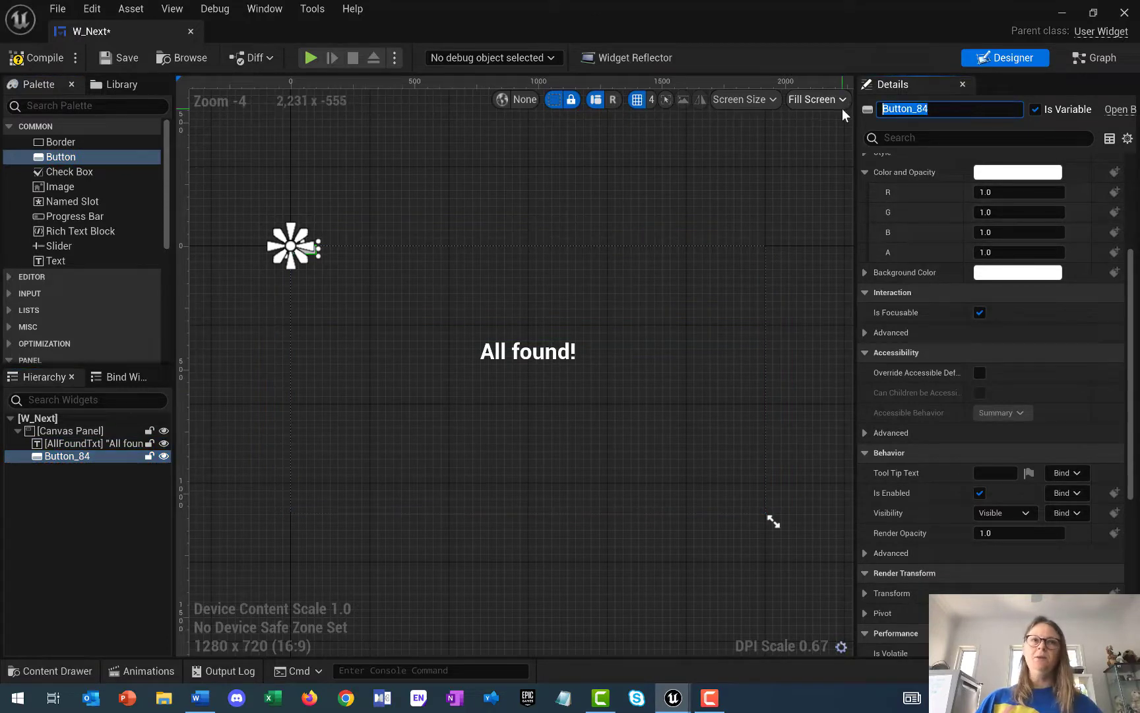
pyautogui.write('NextB')
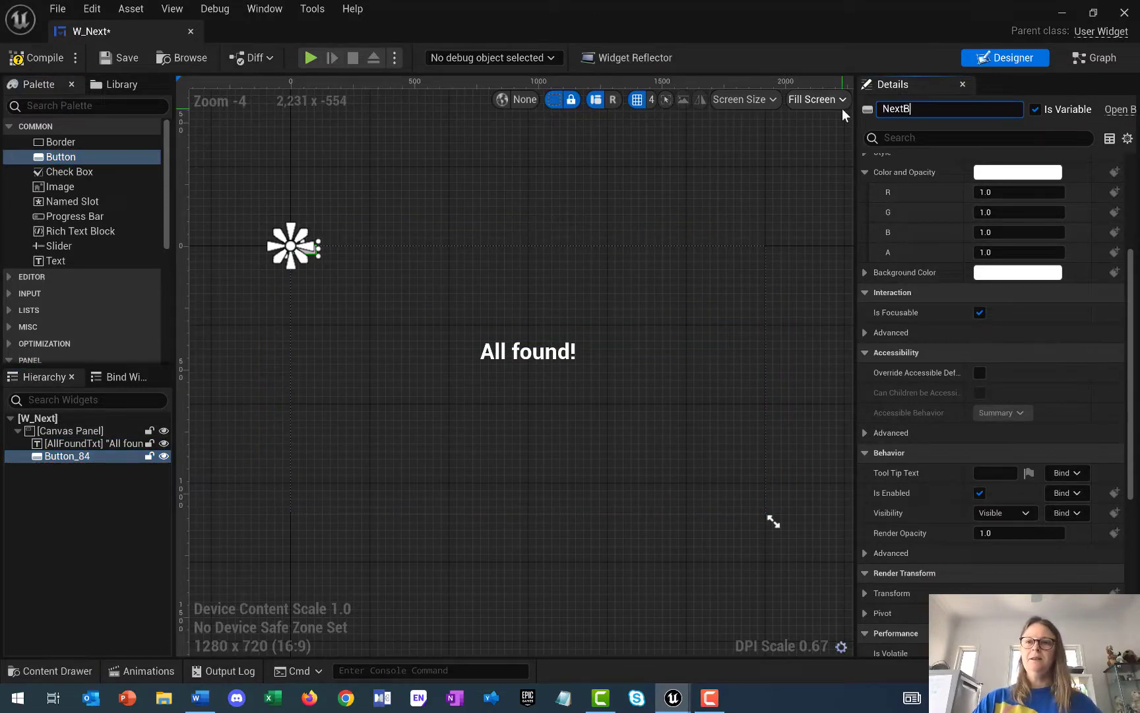
pyautogui.write('tn')
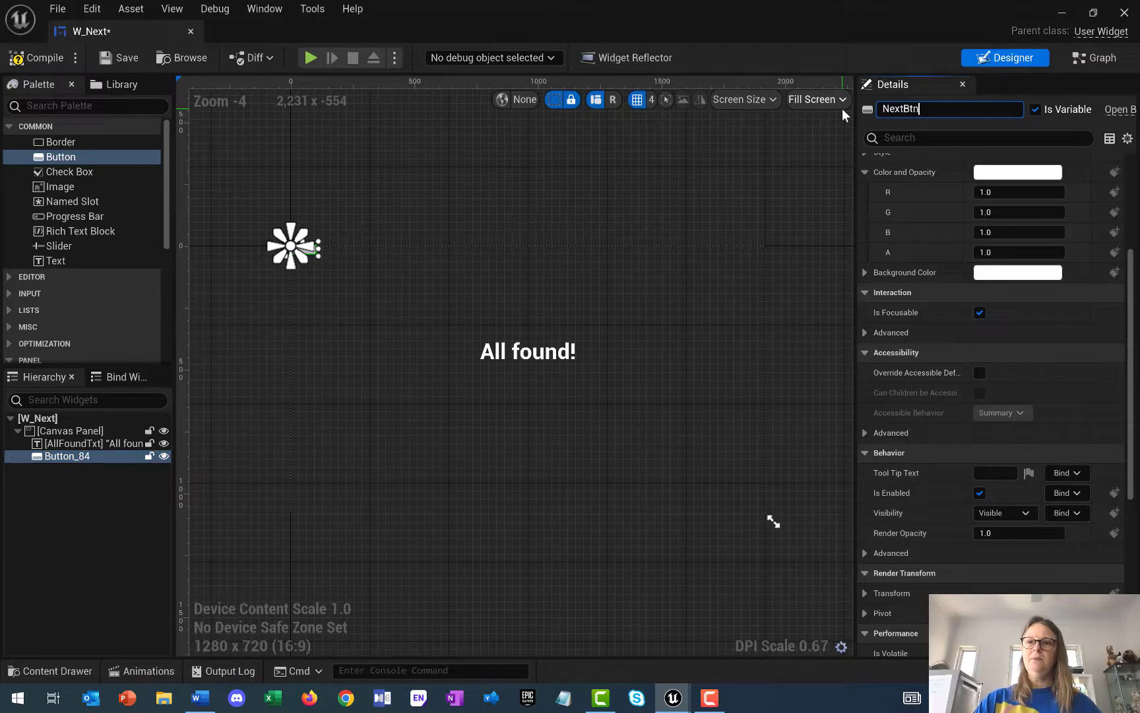
pyautogui.press('Return')
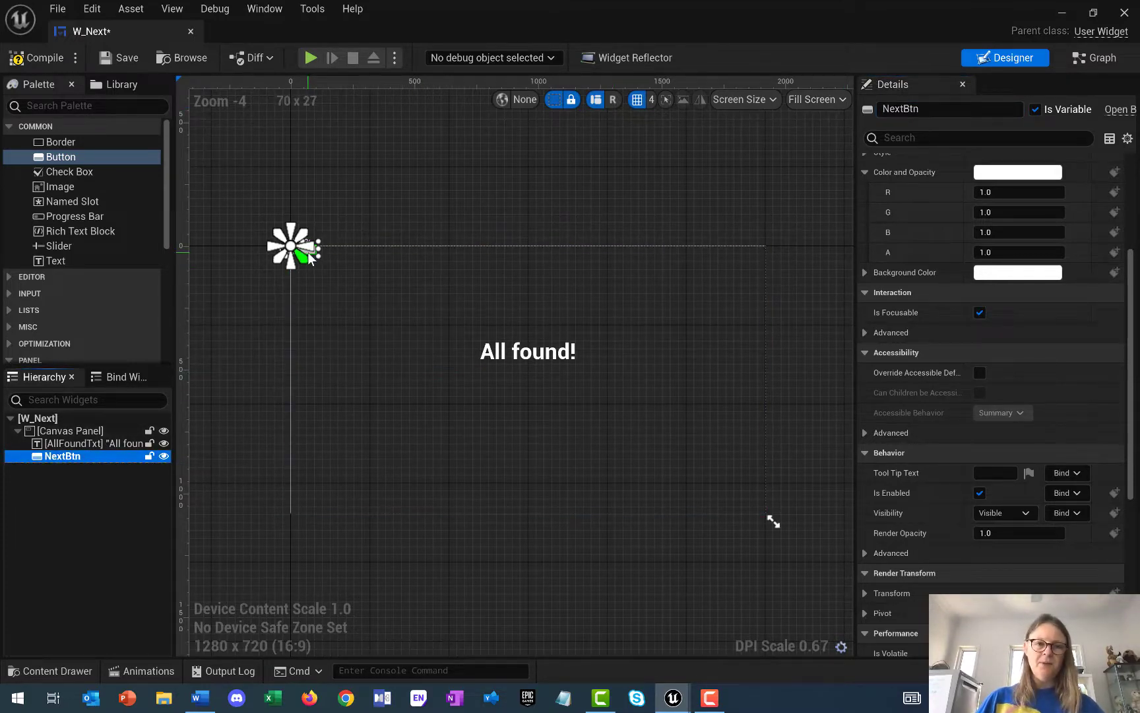
pyautogui.moveTo(310, 258)
pyautogui.mouseDown()
pyautogui.moveTo(338, 295)
pyautogui.moveTo(329, 263)
pyautogui.mouseUp()
pyautogui.hotkey('ctrl', 'z')
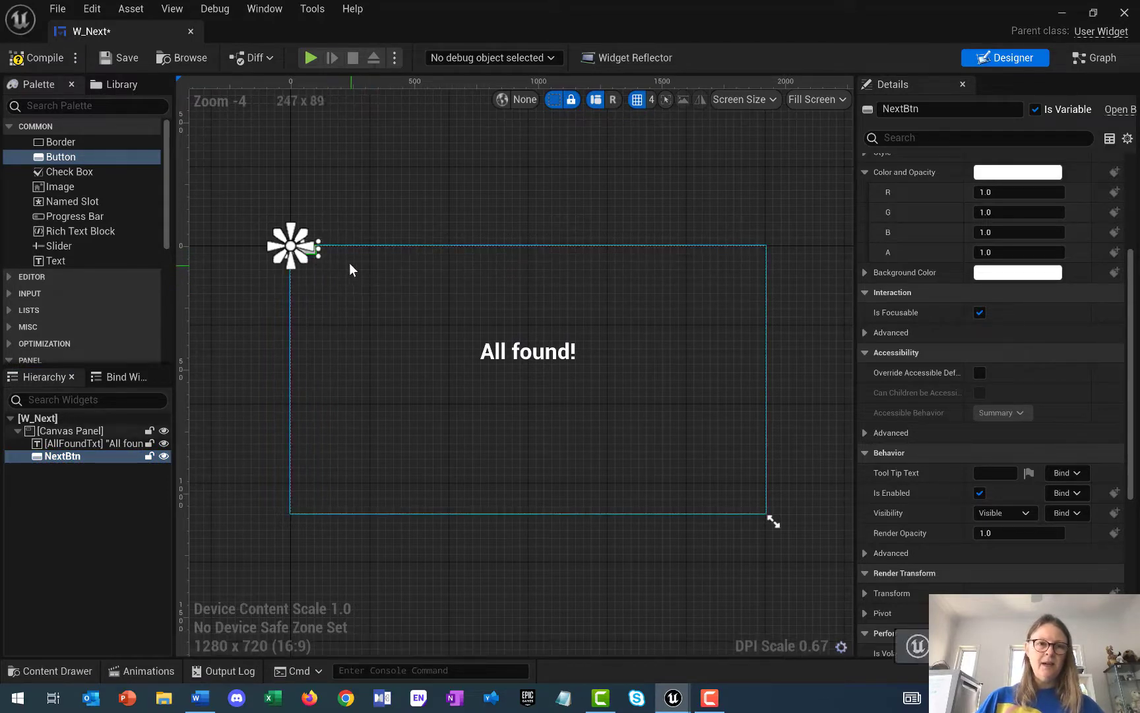
pyautogui.click(315, 260)
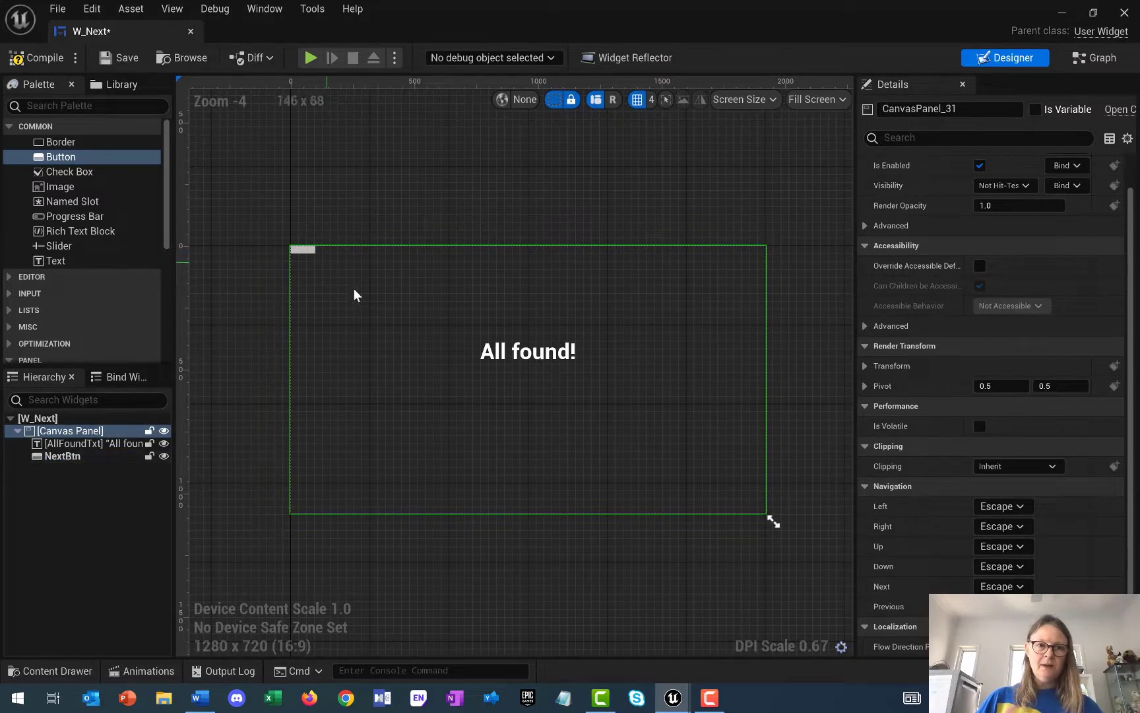
# Select NextBtn on the canvas and set its Position X to 100
pyautogui.click(303, 250)
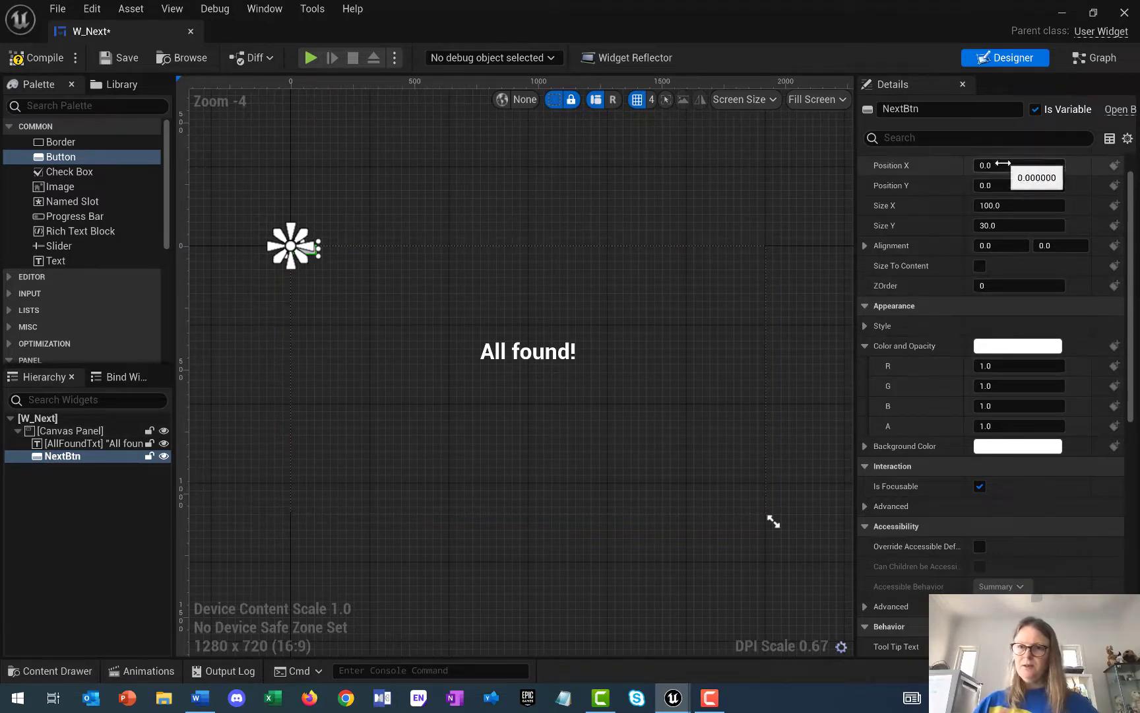
pyautogui.moveTo(983, 167); pyautogui.dragTo(985, 167)
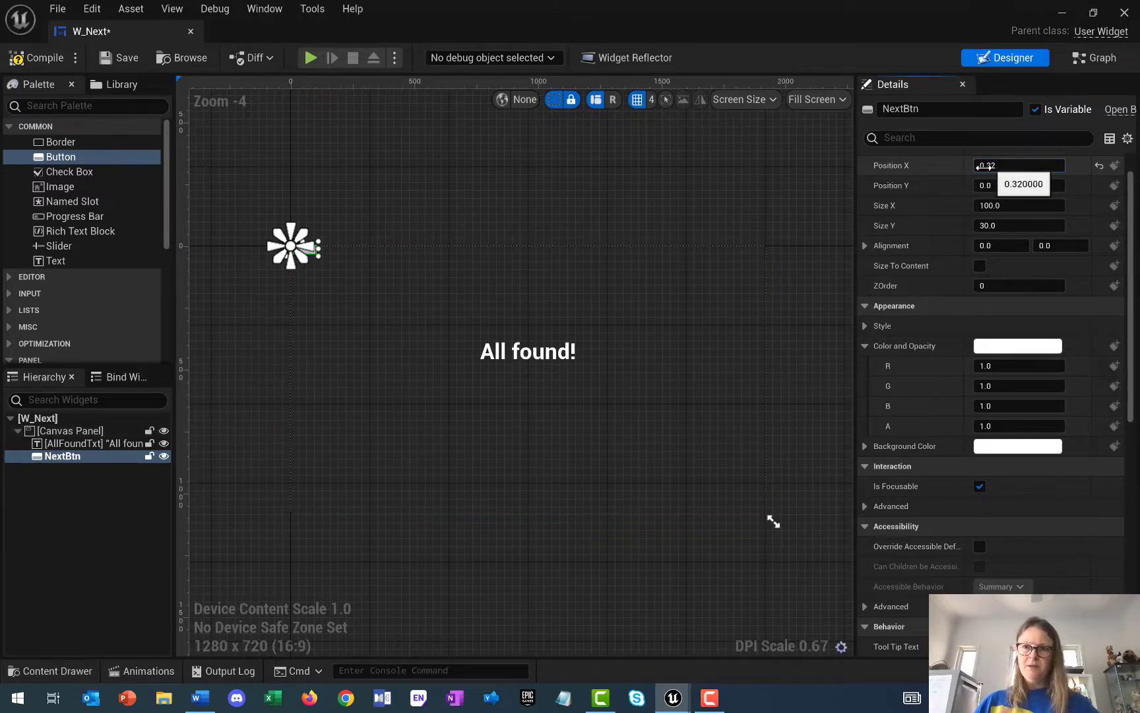
pyautogui.click(994, 165)
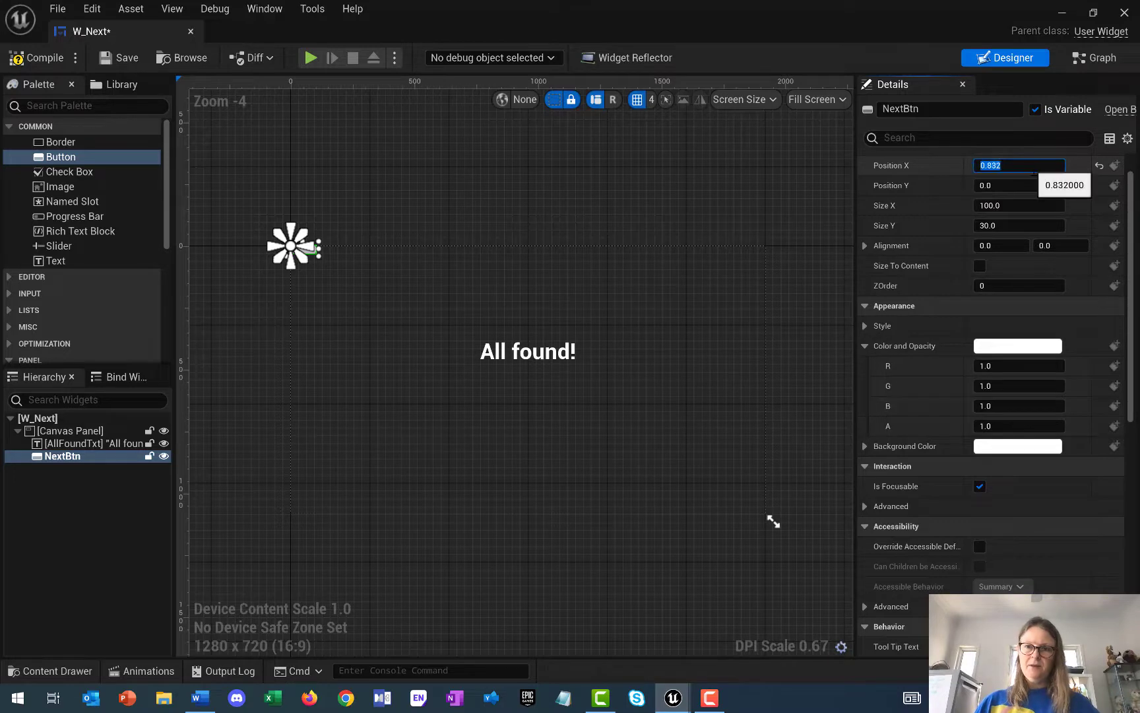
pyautogui.write('100')
pyautogui.press('Return')
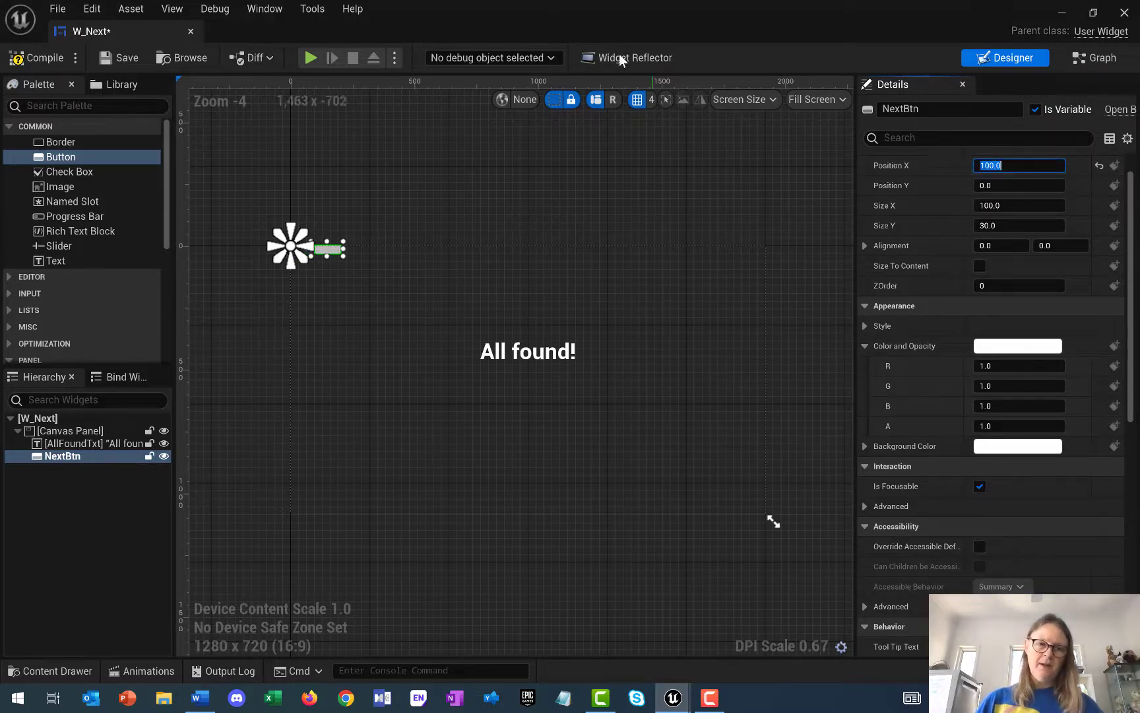
# Place NextBtn centred below the "All found!" text at about X 764, Y 512, and enlarge it to about 397 by 117
pyautogui.moveTo(335, 252); pyautogui.dragTo(582, 395)
pyautogui.moveTo(507, 395); pyautogui.dragTo(474, 395)
pyautogui.moveTo(569, 396); pyautogui.dragTo(539, 389)
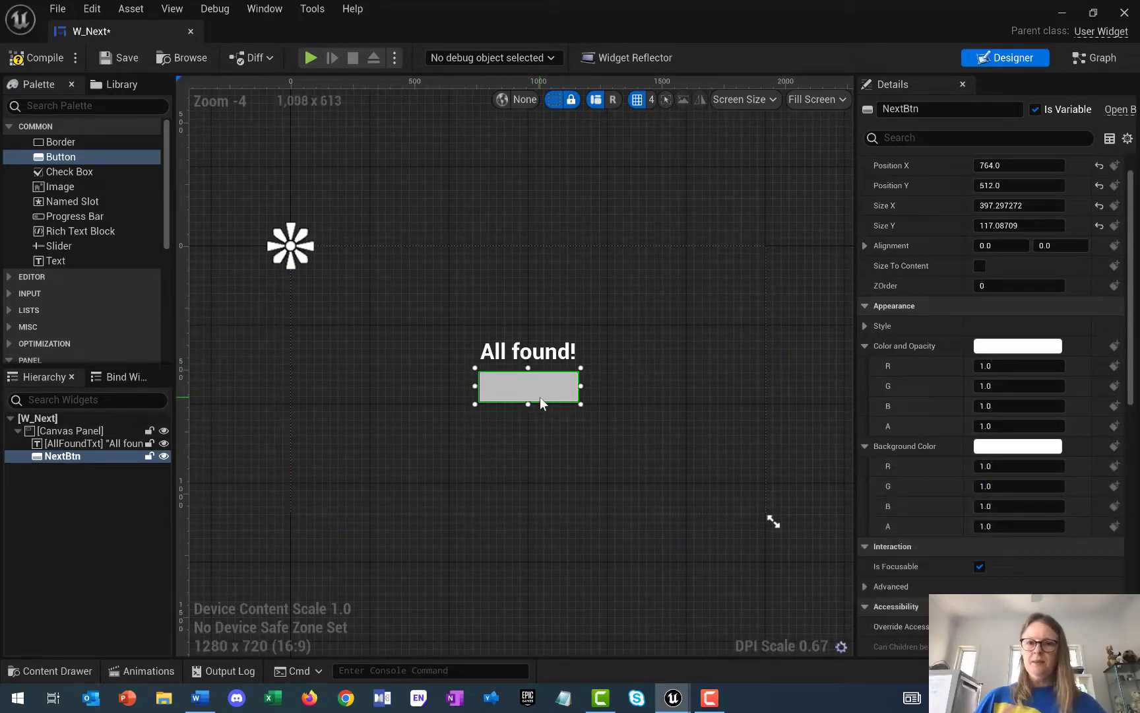
# Set the NextBtn background colour to light cyan, about R 0.25, G 0.92, B 1.0
pyautogui.click(1036, 447)
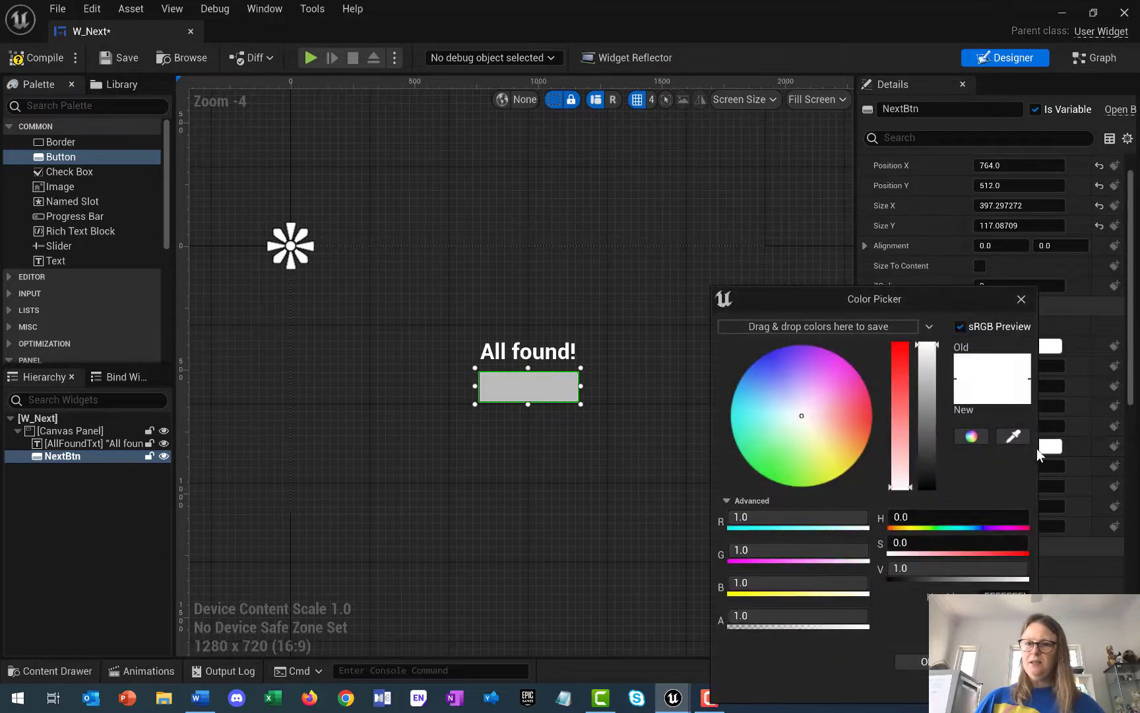
pyautogui.click(760, 422)
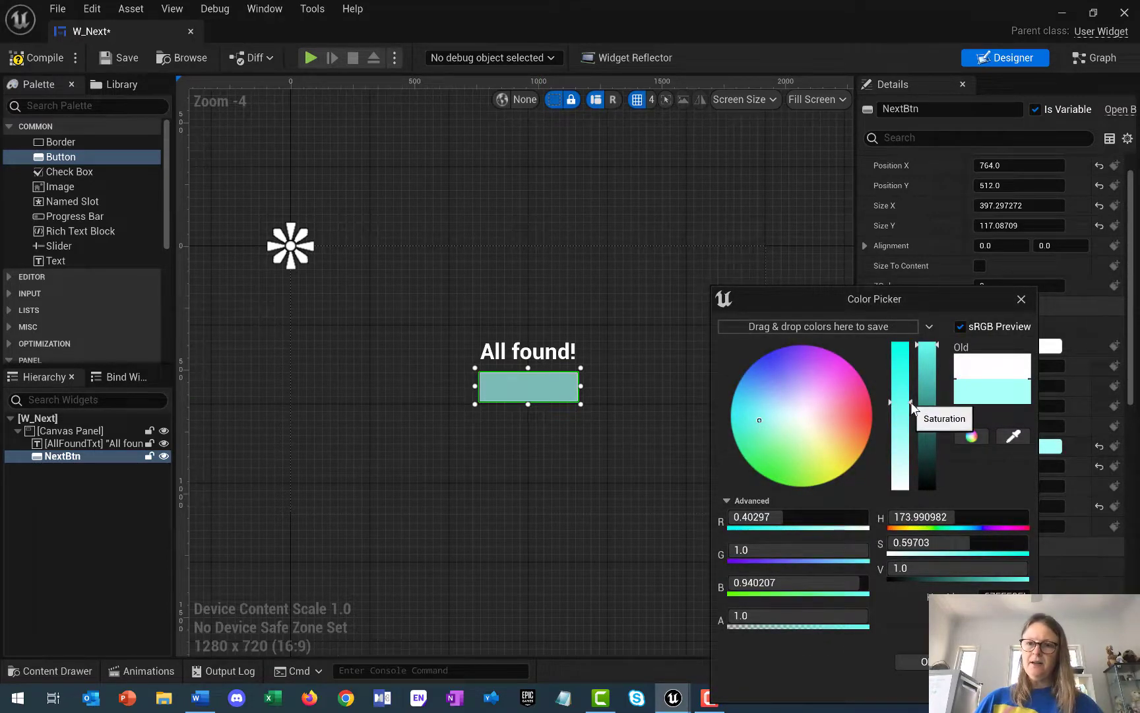
pyautogui.moveTo(911, 402); pyautogui.dragTo(911, 367)
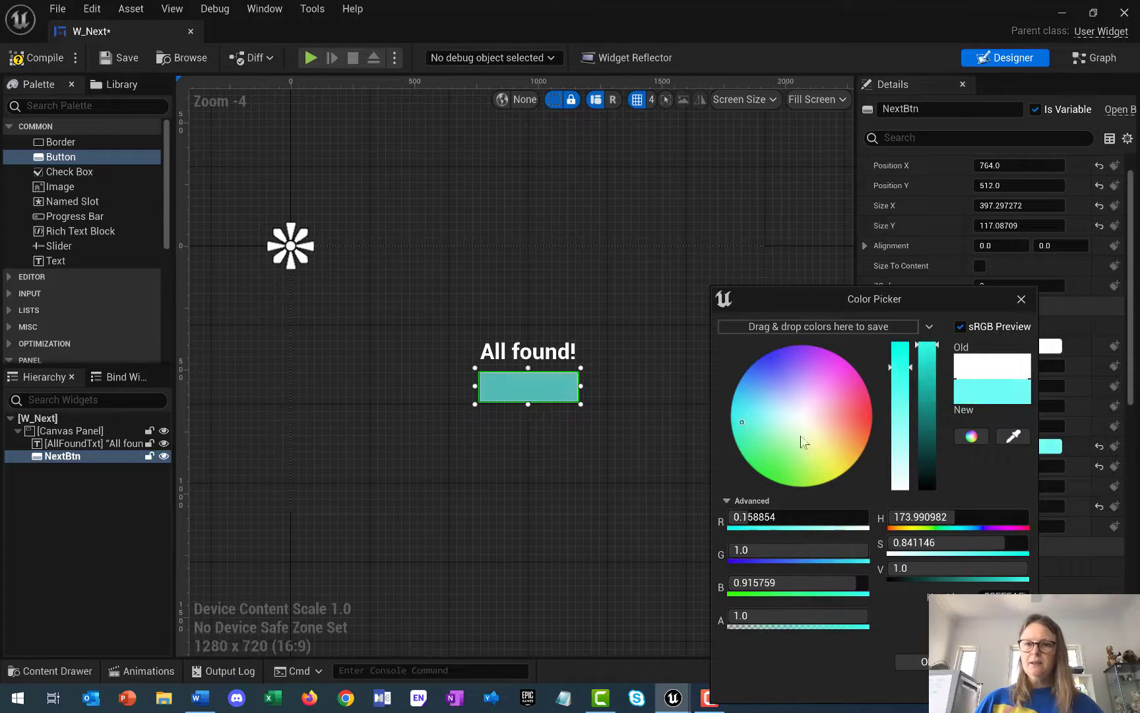
pyautogui.click(746, 411)
pyautogui.click(733, 408)
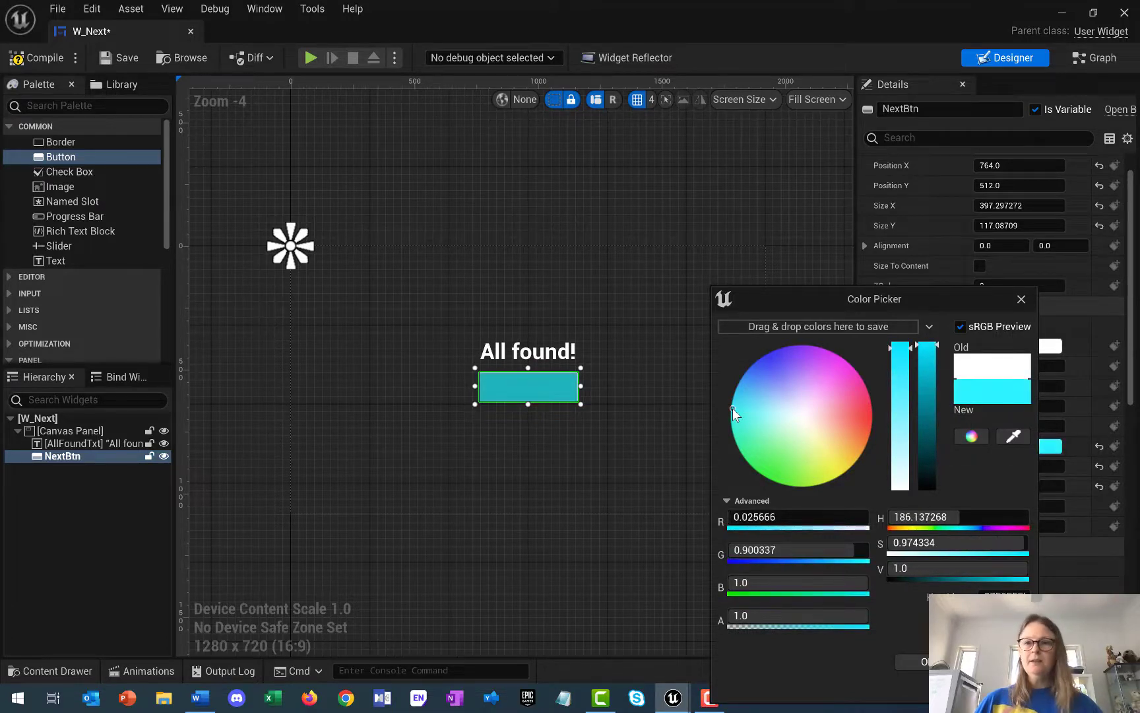
pyautogui.click(739, 412)
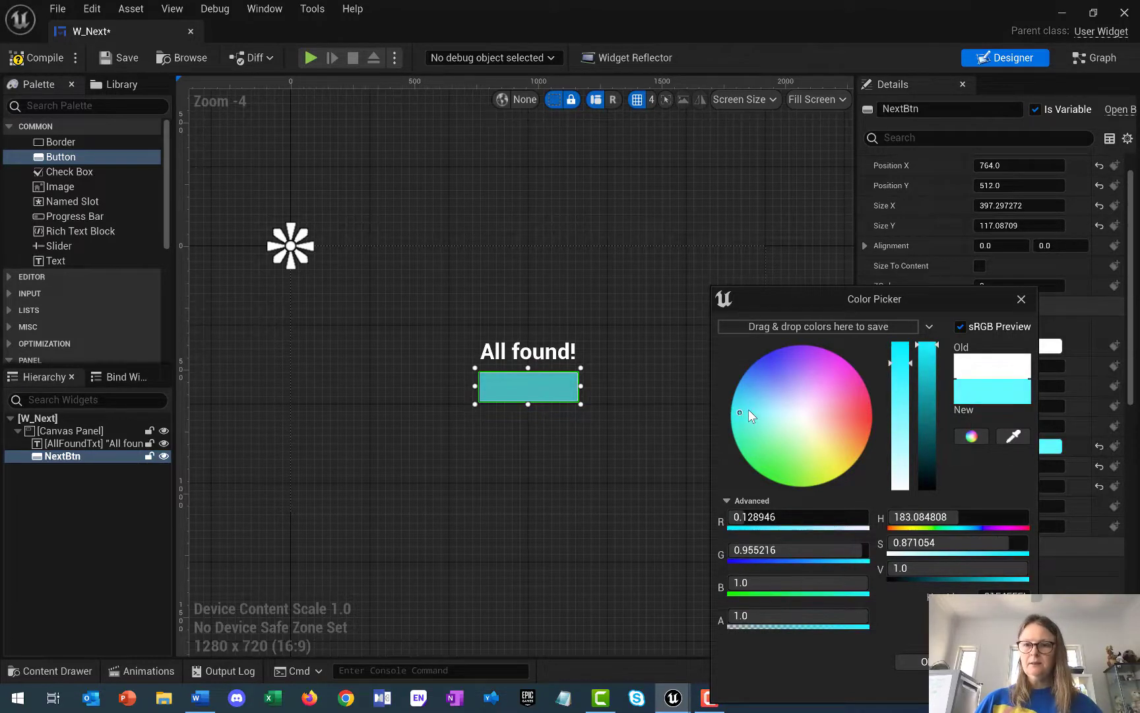
pyautogui.click(749, 409)
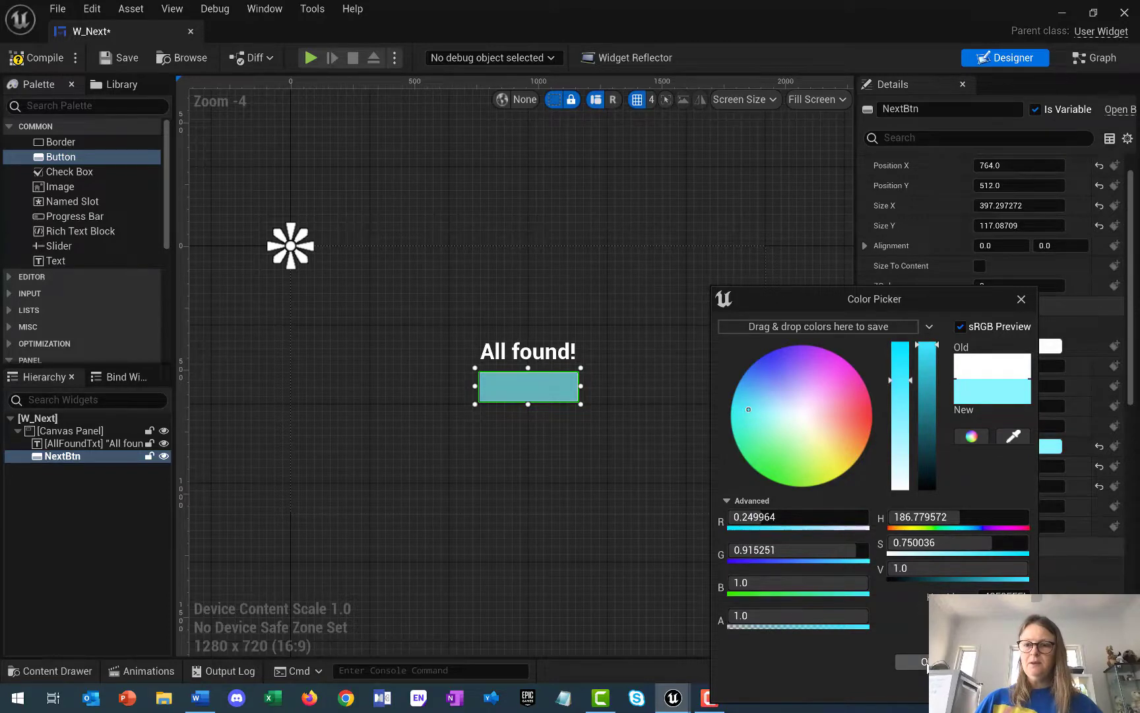
pyautogui.click(924, 662)
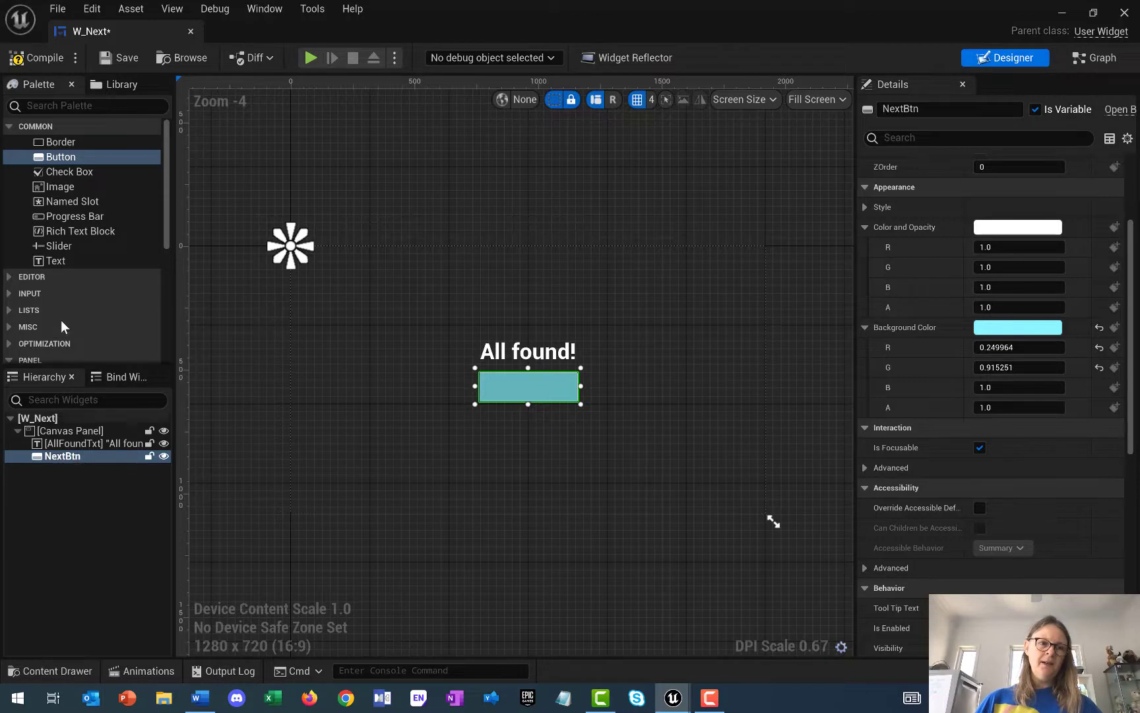
# Add a Text widget inside NextBtn and rename it NextTxt
pyautogui.moveTo(51, 261); pyautogui.dragTo(79, 456)
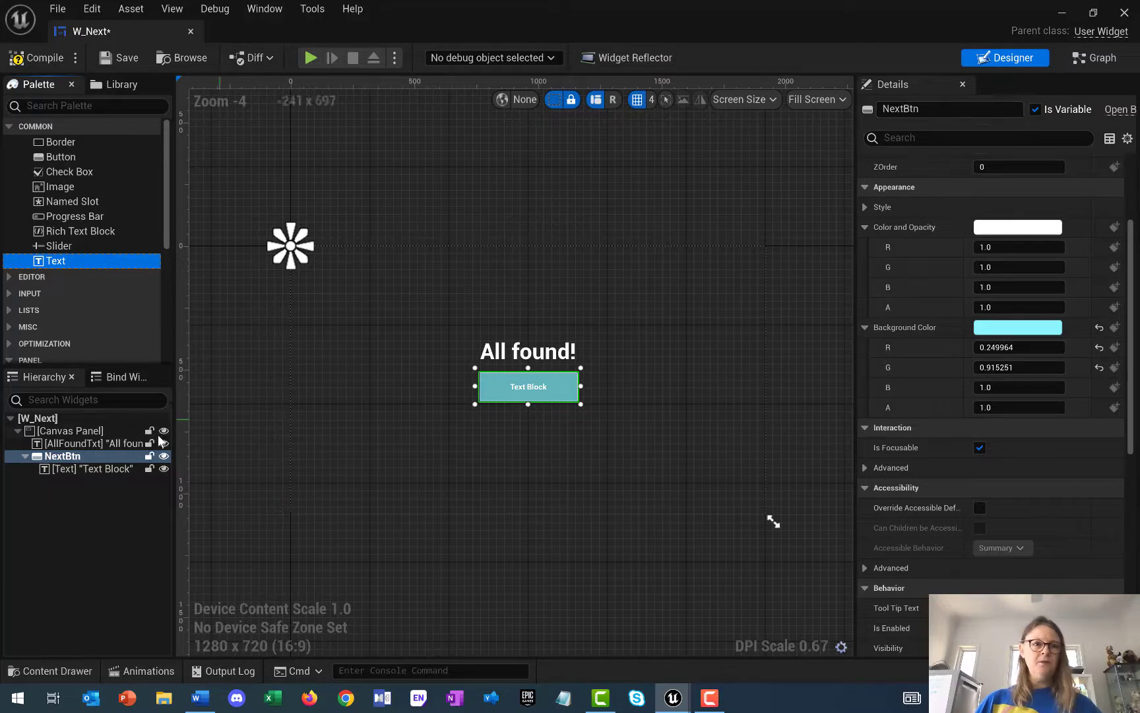
pyautogui.click(85, 469)
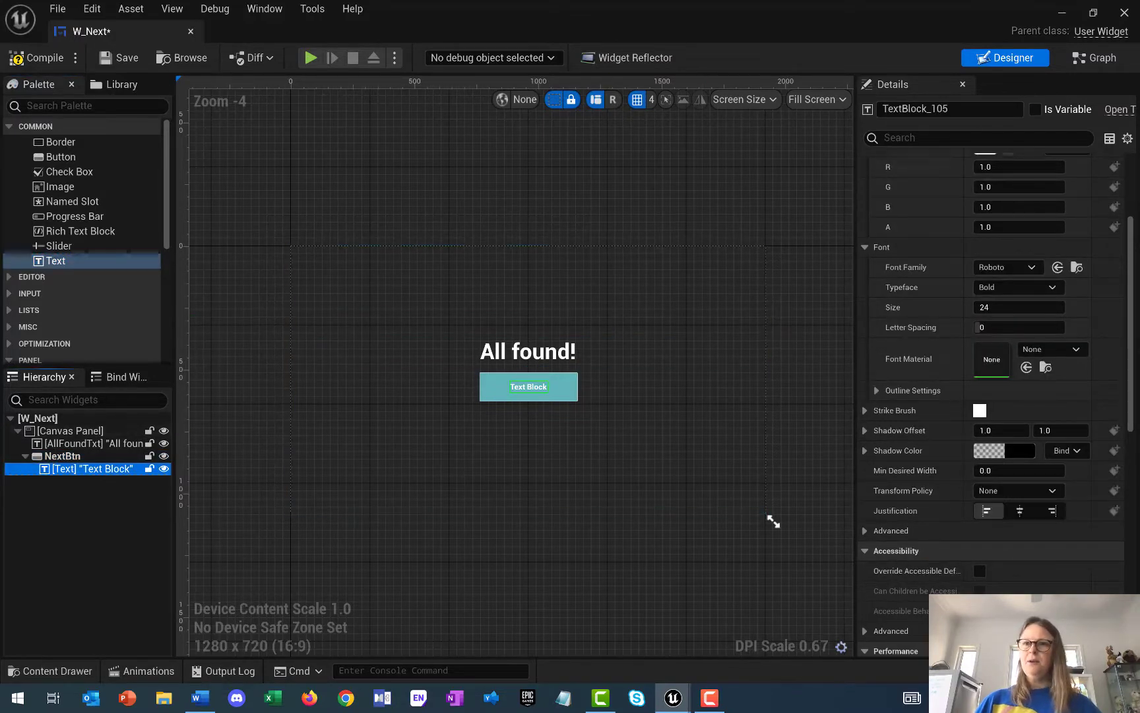
pyautogui.click(950, 110)
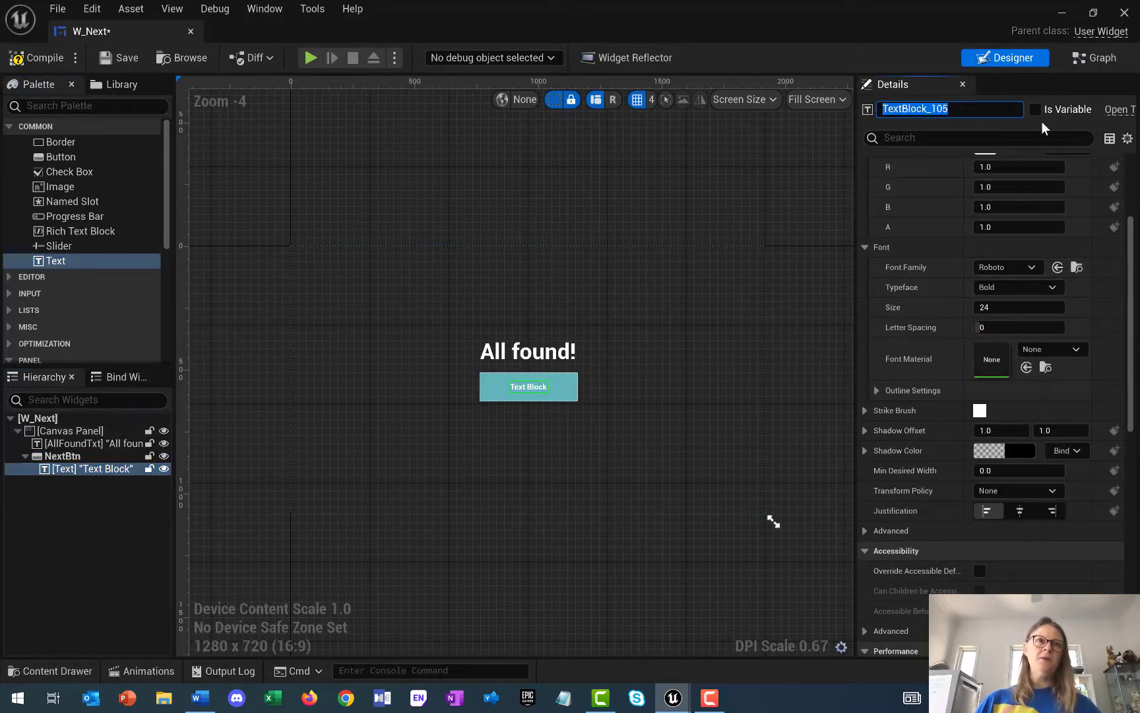
pyautogui.write('N')
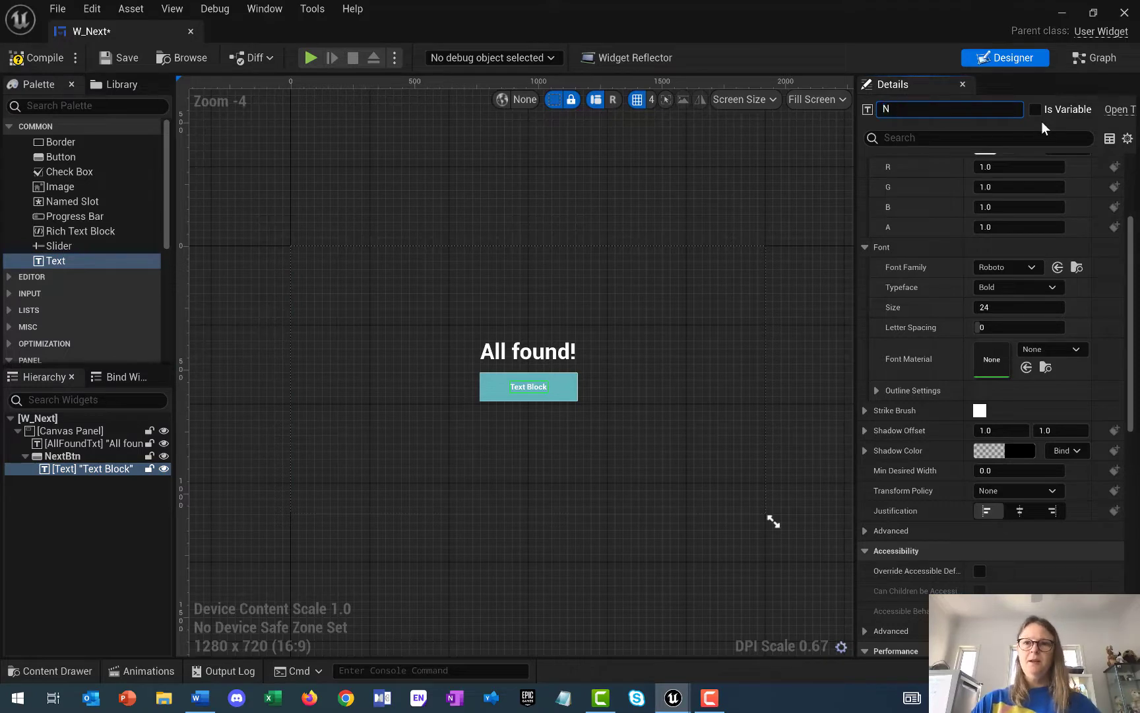
pyautogui.write('extTxt')
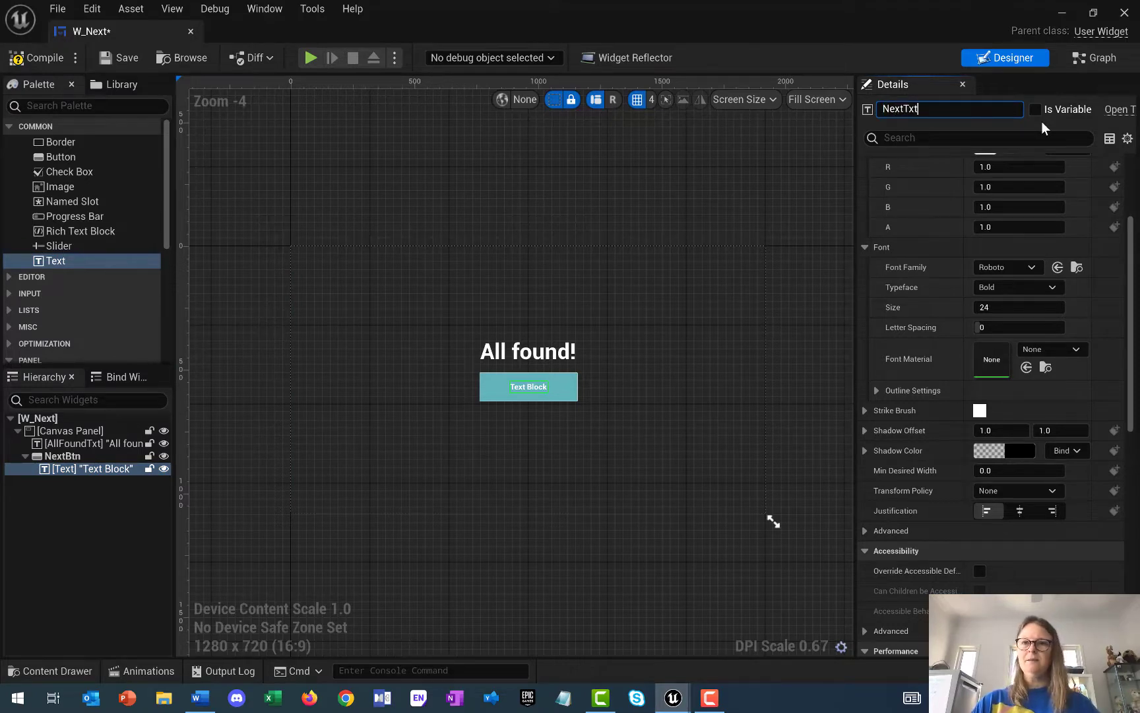
pyautogui.press('Return')
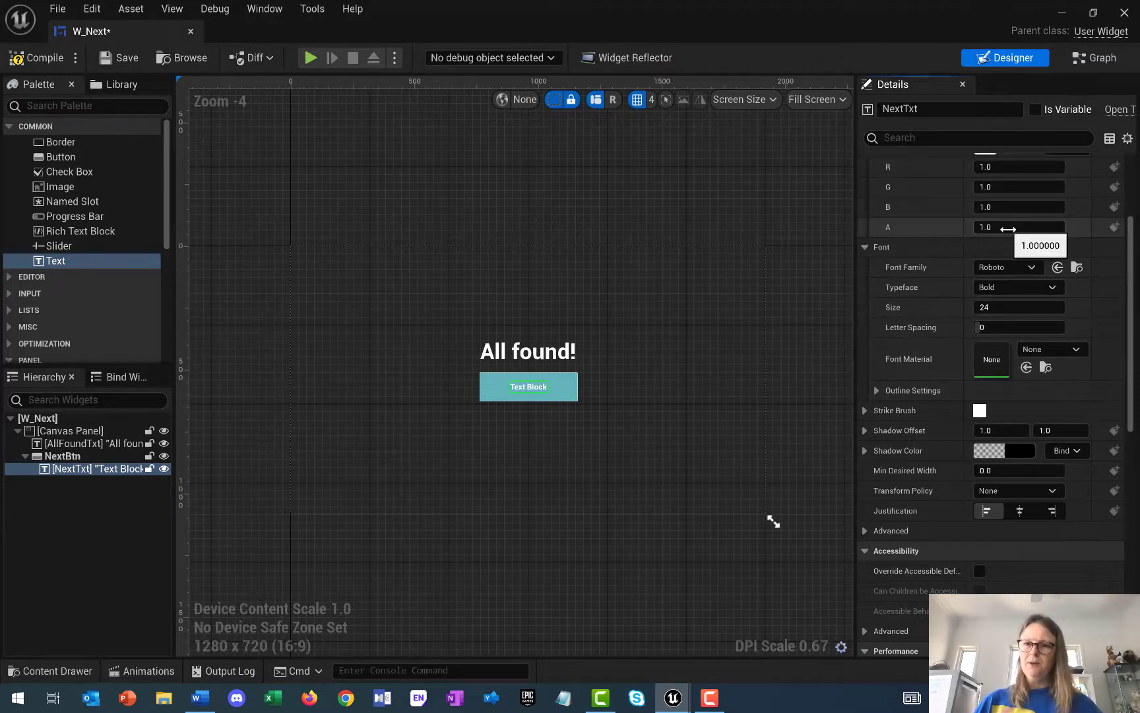
# Change the NextTxt text content to "Next >"
pyautogui.scroll(3, 1007, 225)
pyautogui.scroll(3, 1008, 232)
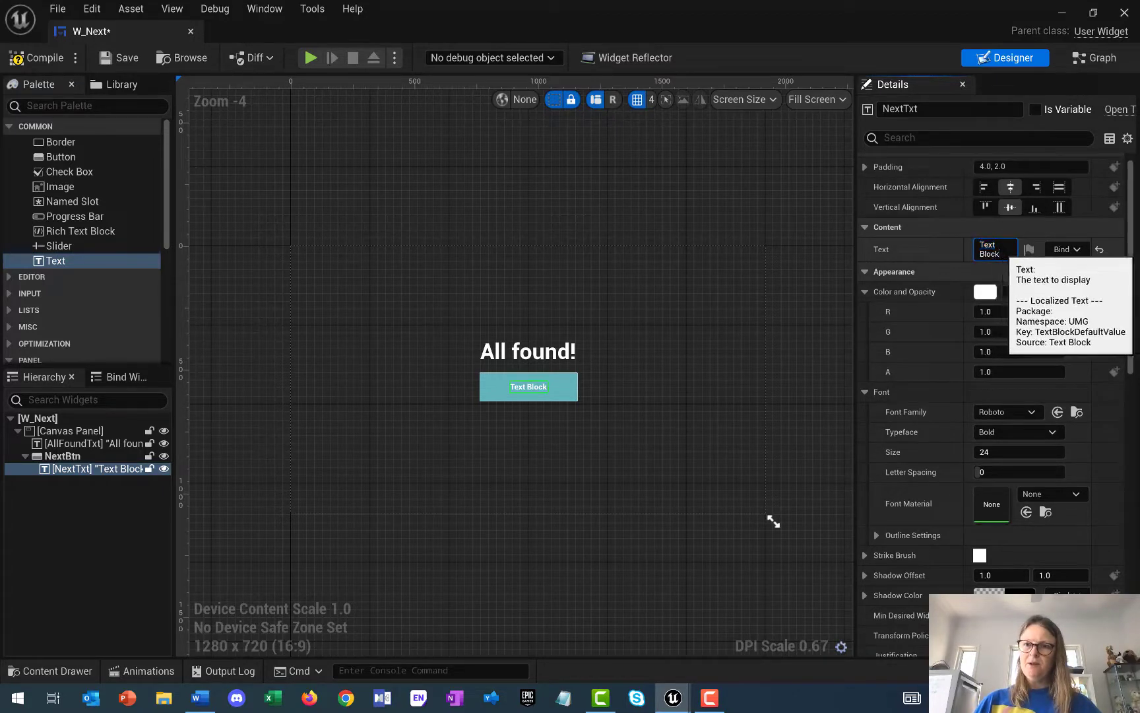
pyautogui.moveTo(1006, 255); pyautogui.dragTo(980, 240)
pyautogui.write('N')
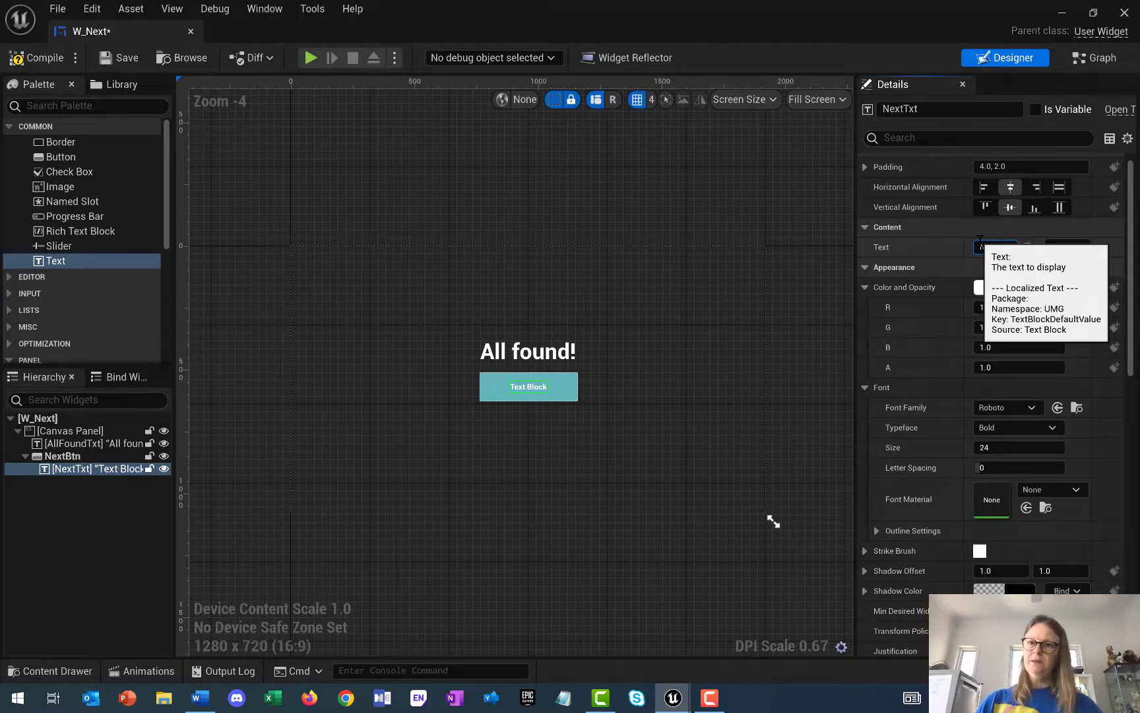
pyautogui.write('ext >')
pyautogui.press('Return')
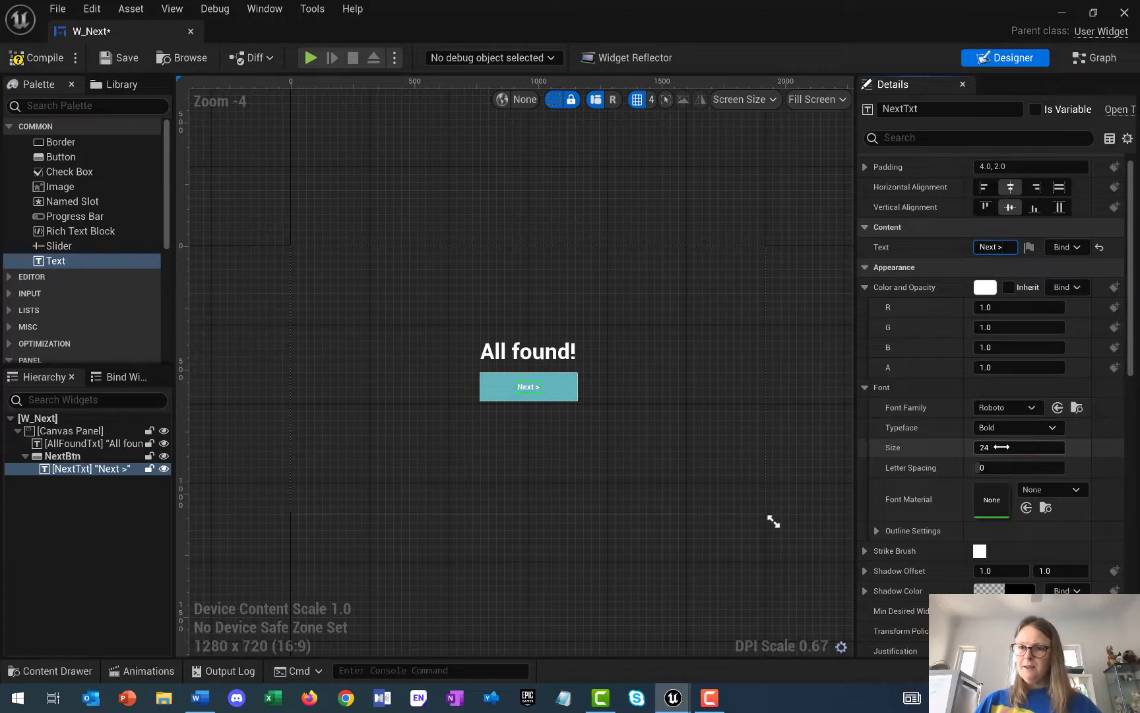
# Set the NextTxt font size to 56 and its justification to centre
pyautogui.moveTo(1002, 447); pyautogui.dragTo(1036, 447)
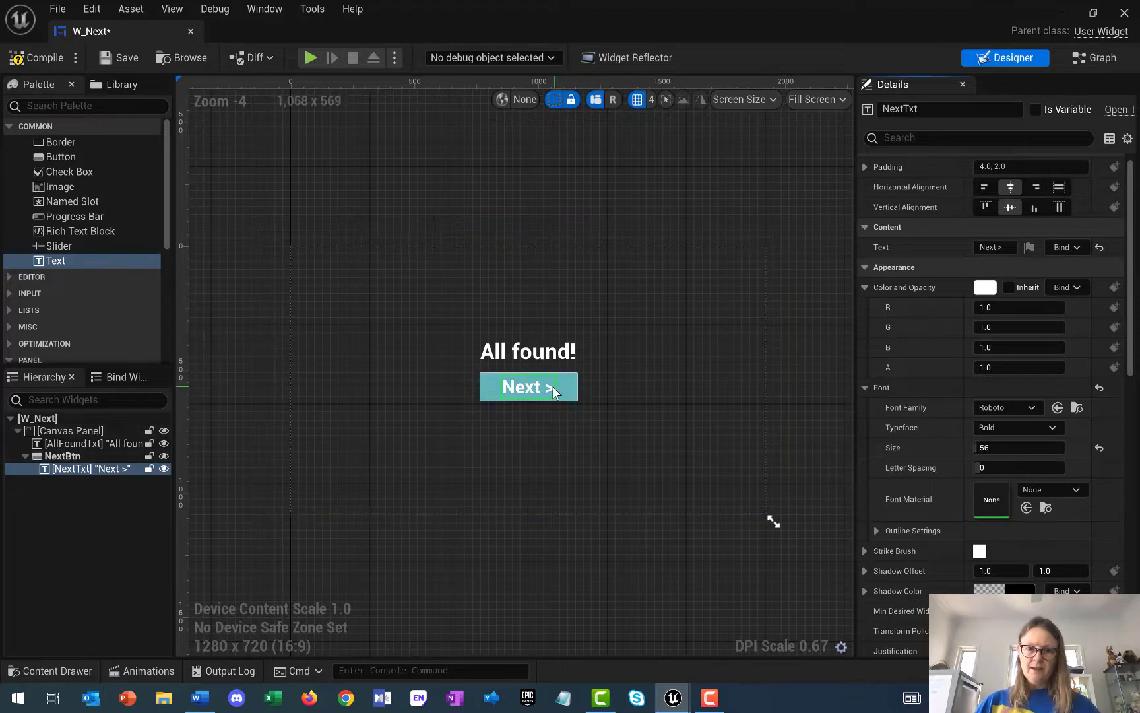
pyautogui.click(59, 468)
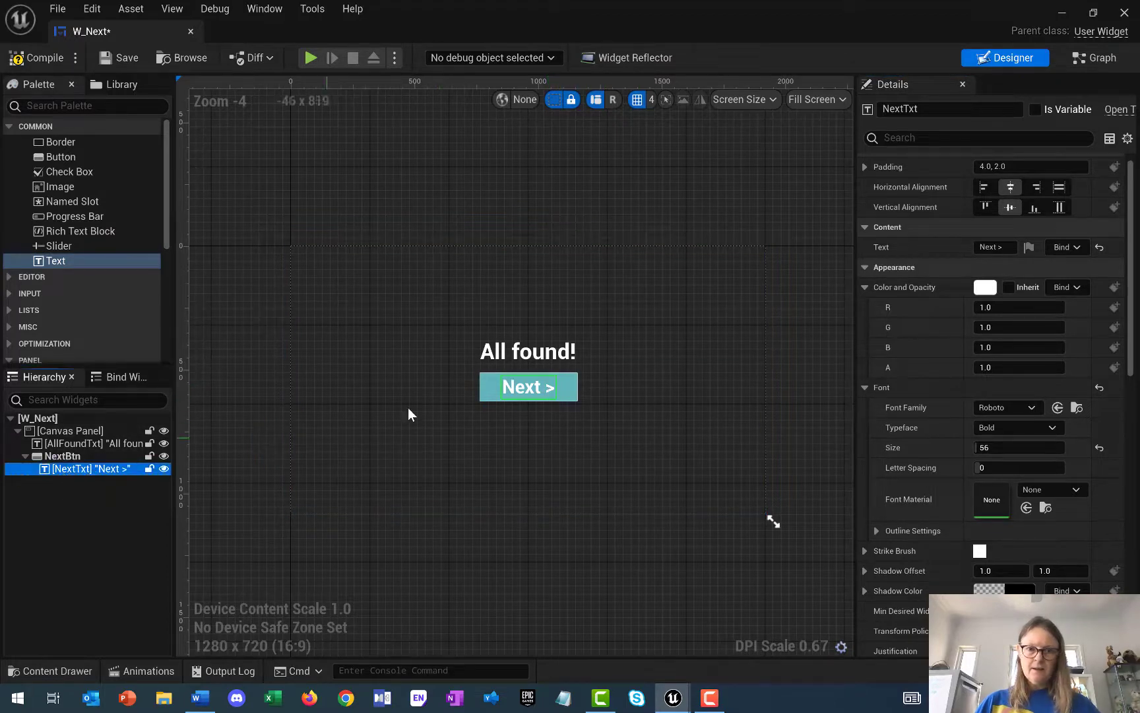
pyautogui.scroll(-3, 1088, 523)
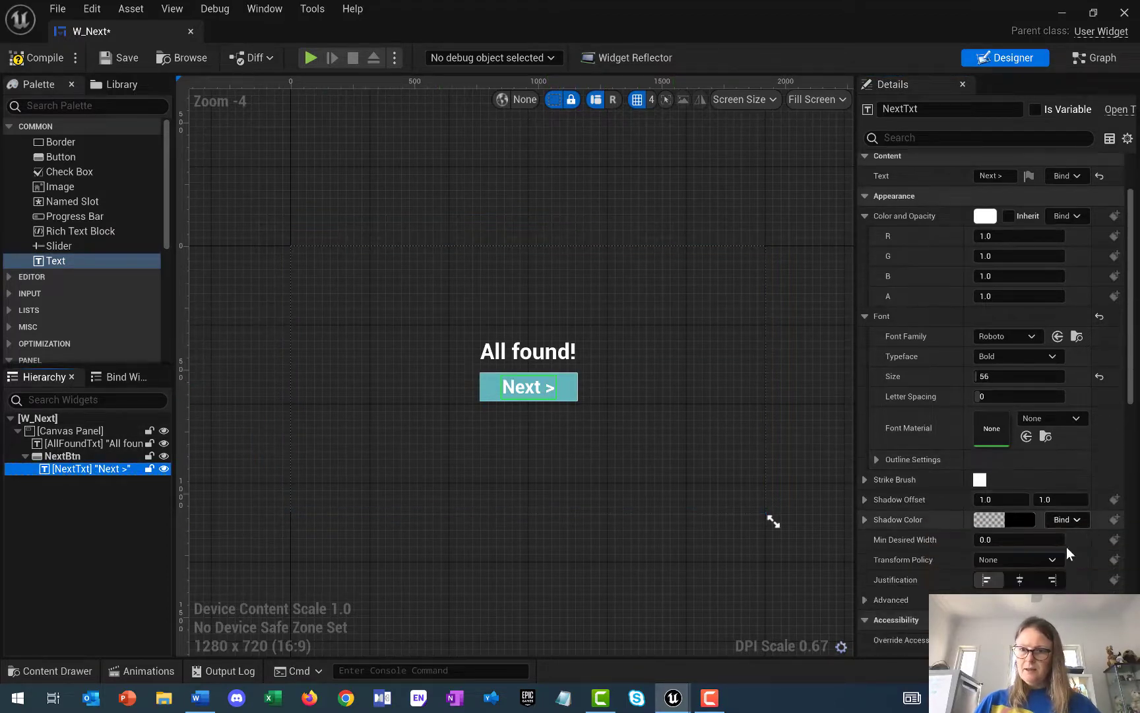
pyautogui.click(1021, 579)
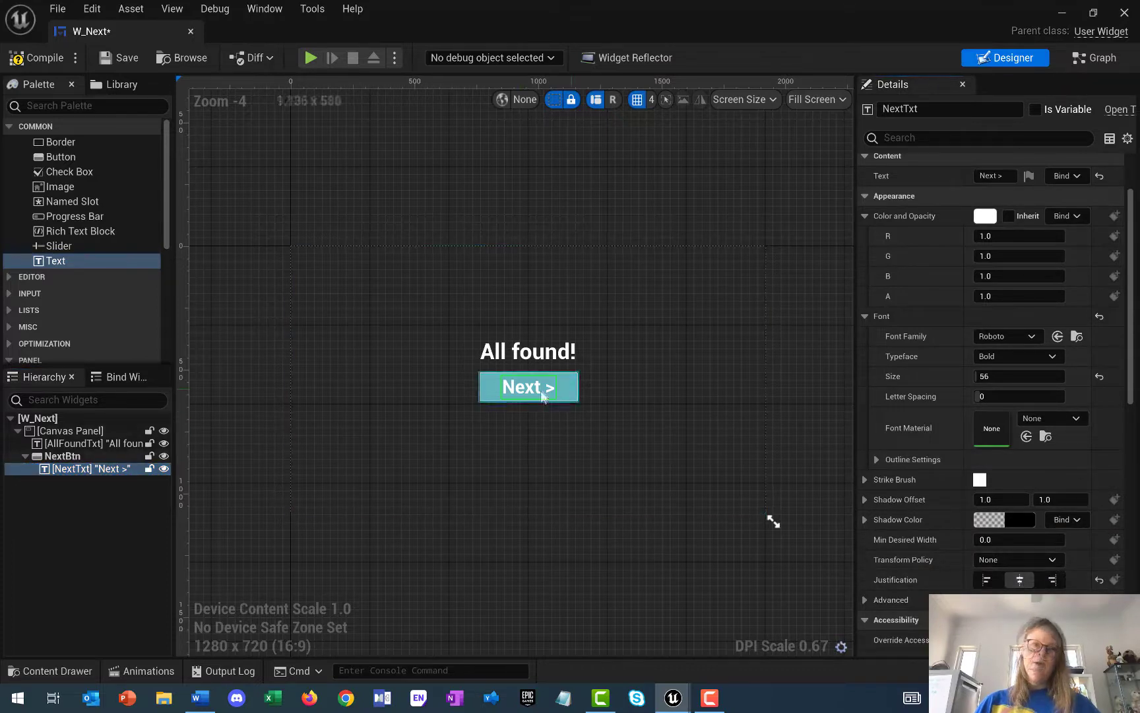
pyautogui.click(62, 456)
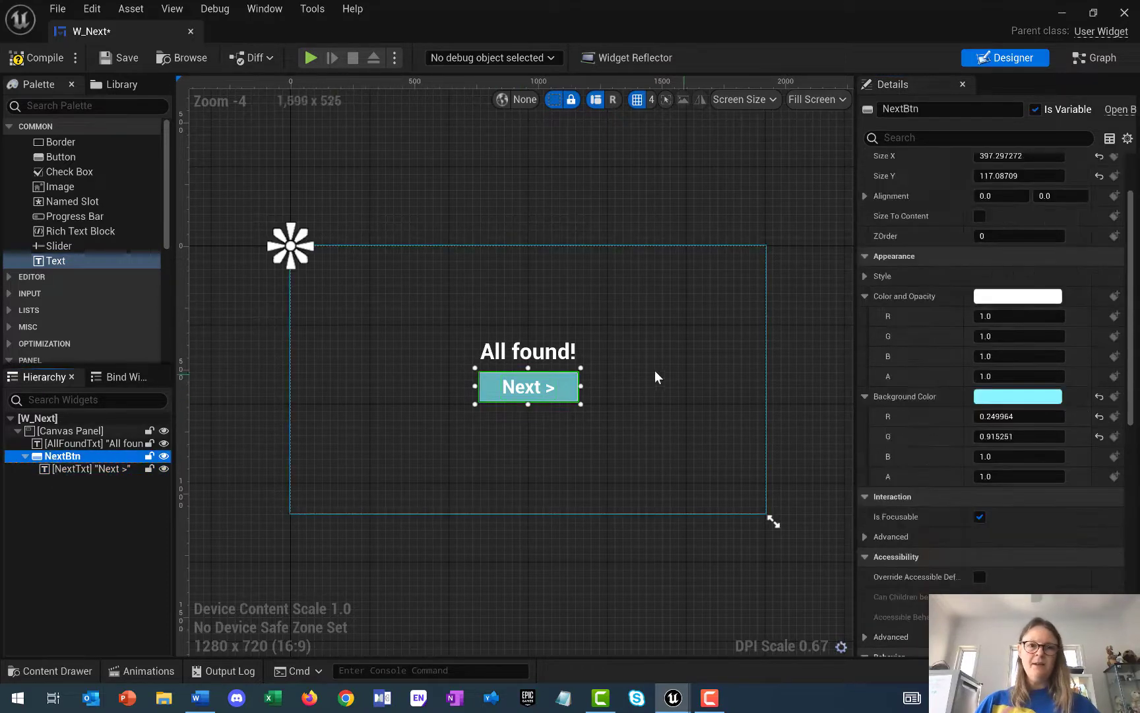
pyautogui.moveTo(559, 390)
pyautogui.mouseDown()
pyautogui.moveTo(636, 396)
pyautogui.moveTo(574, 386)
pyautogui.mouseUp()
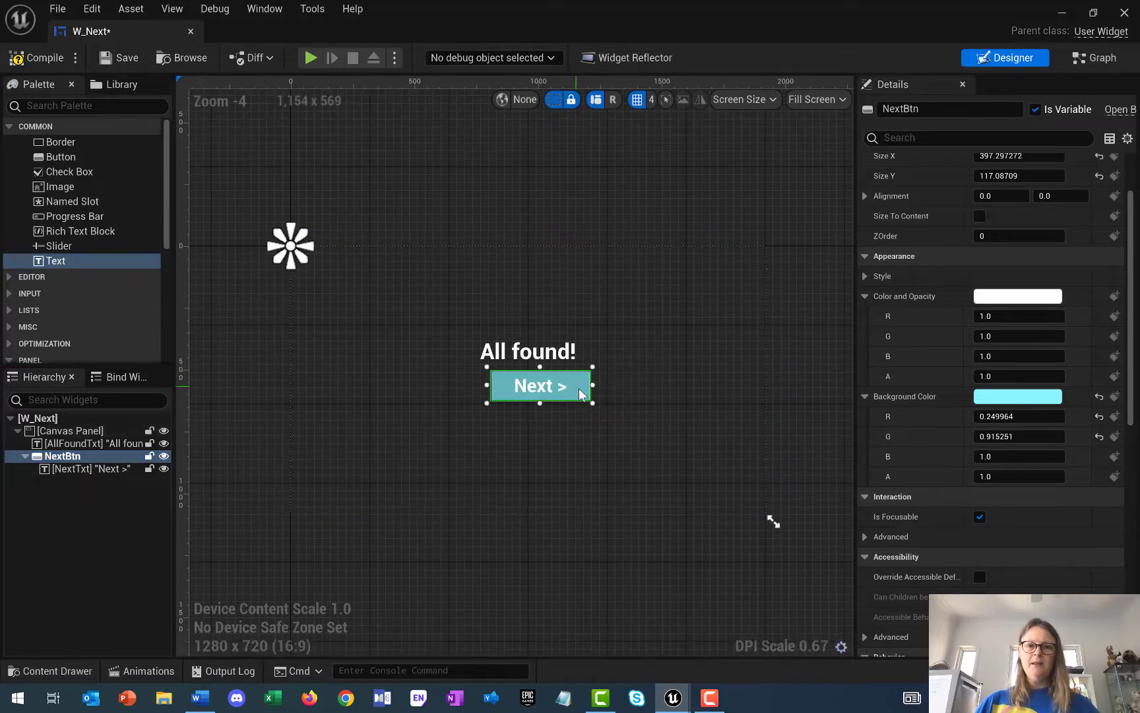
pyautogui.hotkey('ctrl', 'z')
pyautogui.hotkey('ctrl', 'z')
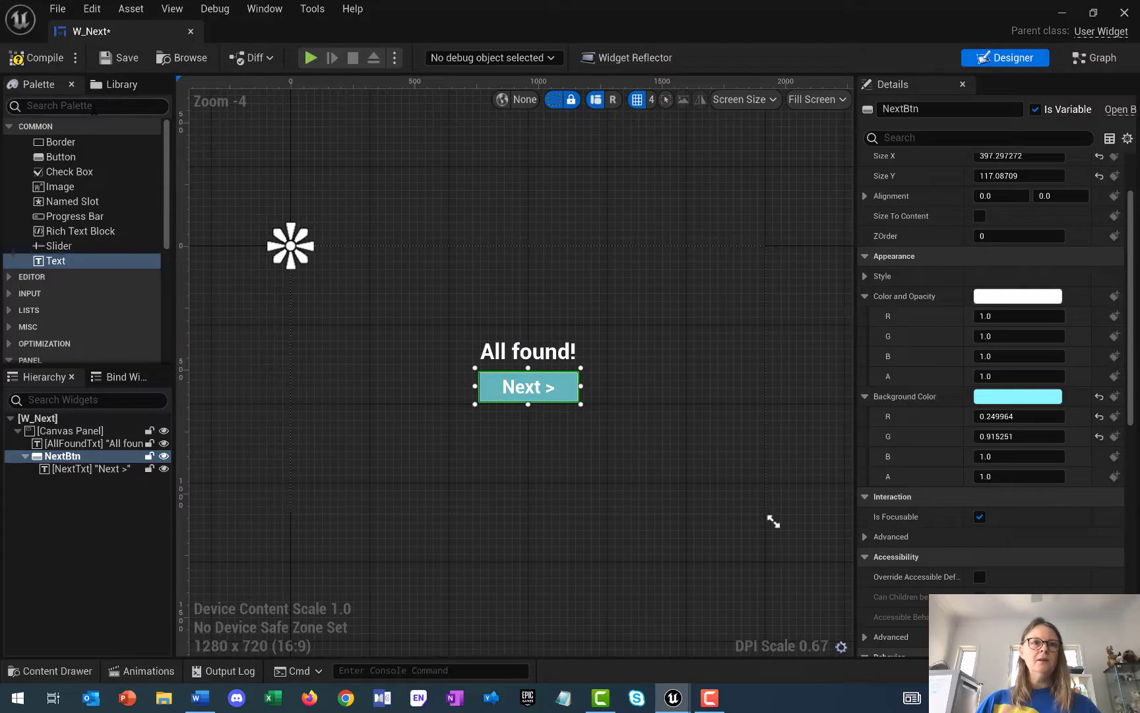
# Compile and save the W_Next widget blueprint and close its editor window
pyautogui.click(41, 59)
pyautogui.click(112, 59)
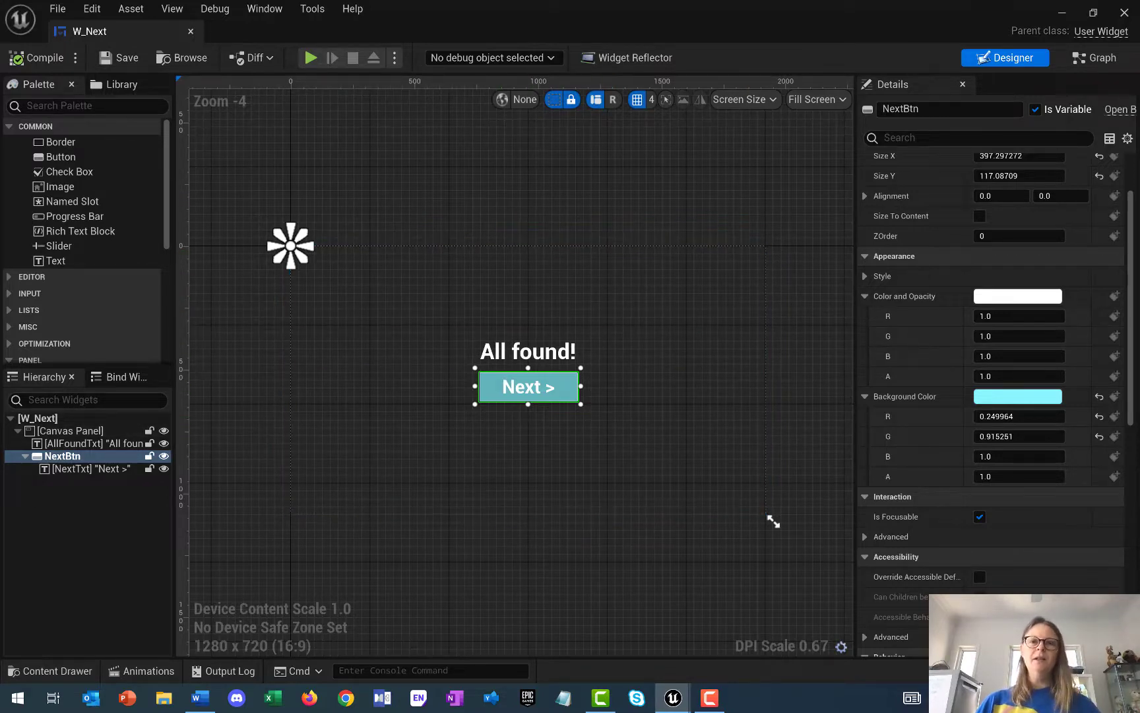
pyautogui.hotkey('alt', 'Tab')
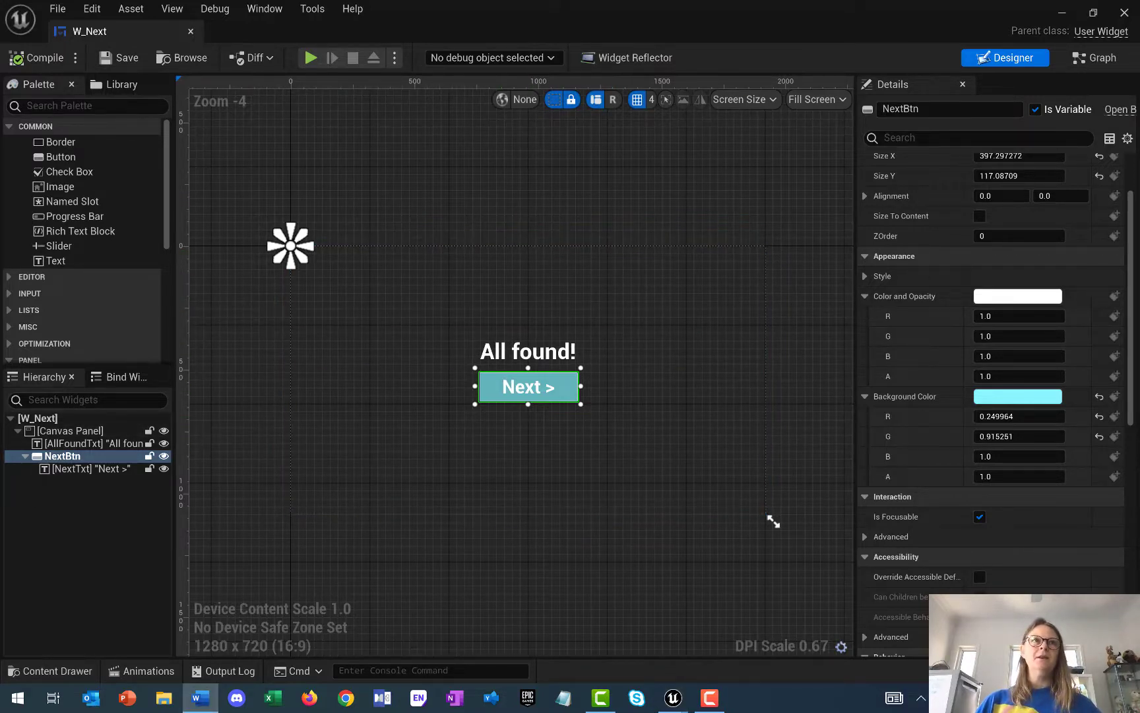
pyautogui.click(1124, 13)
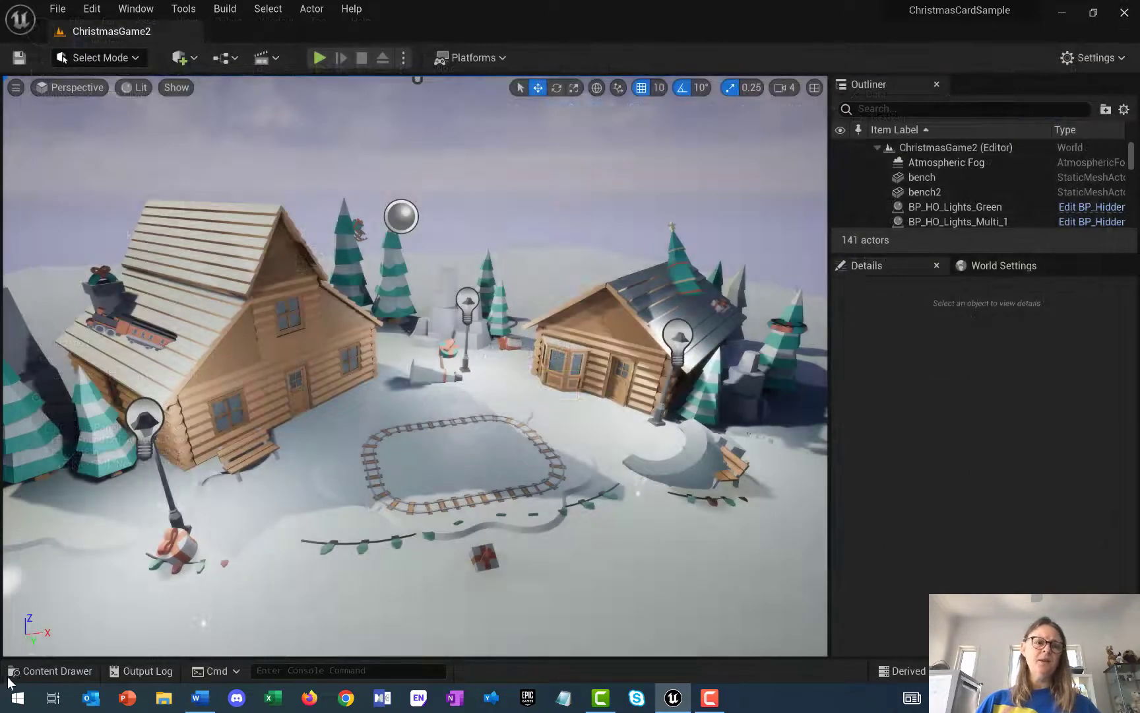
# Open the BP_GameModeBase blueprint from the project's Blueprints folder
pyautogui.click(39, 671)
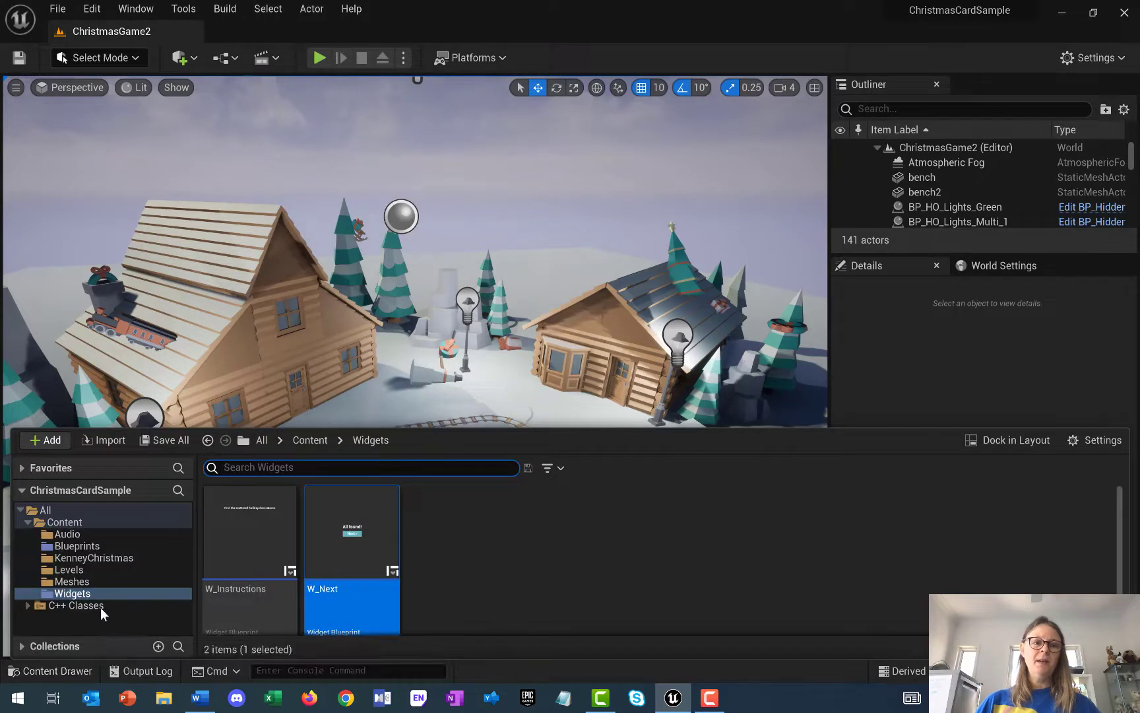
pyautogui.click(76, 546)
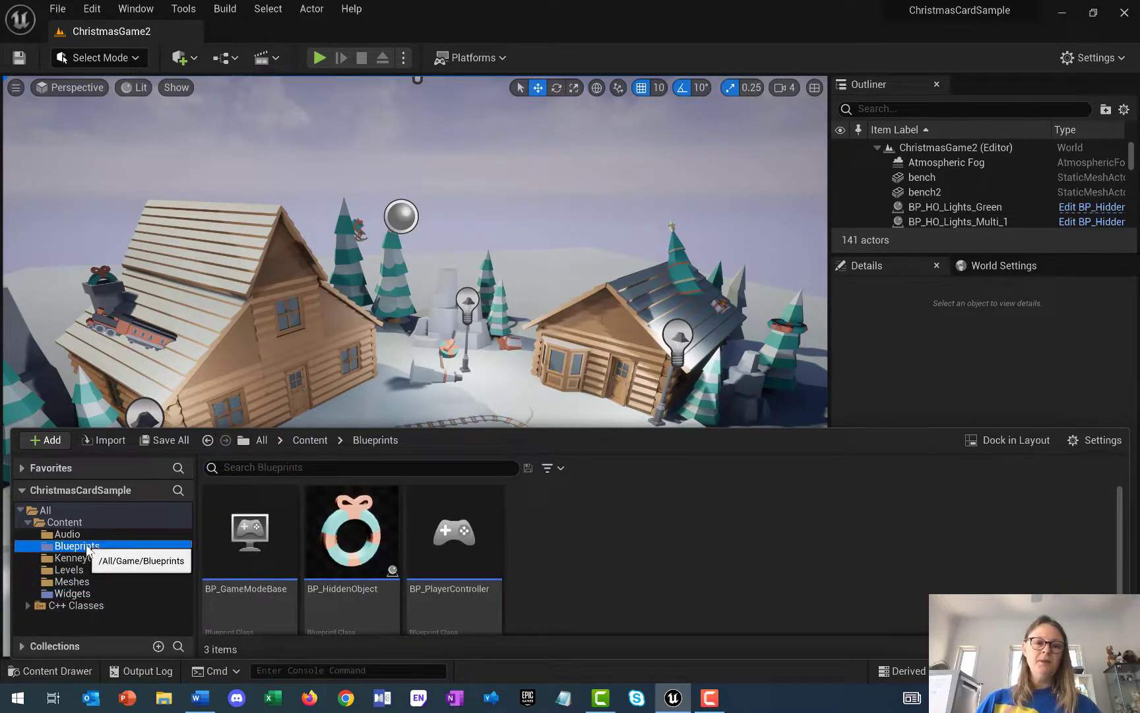
pyautogui.doubleClick(248, 530)
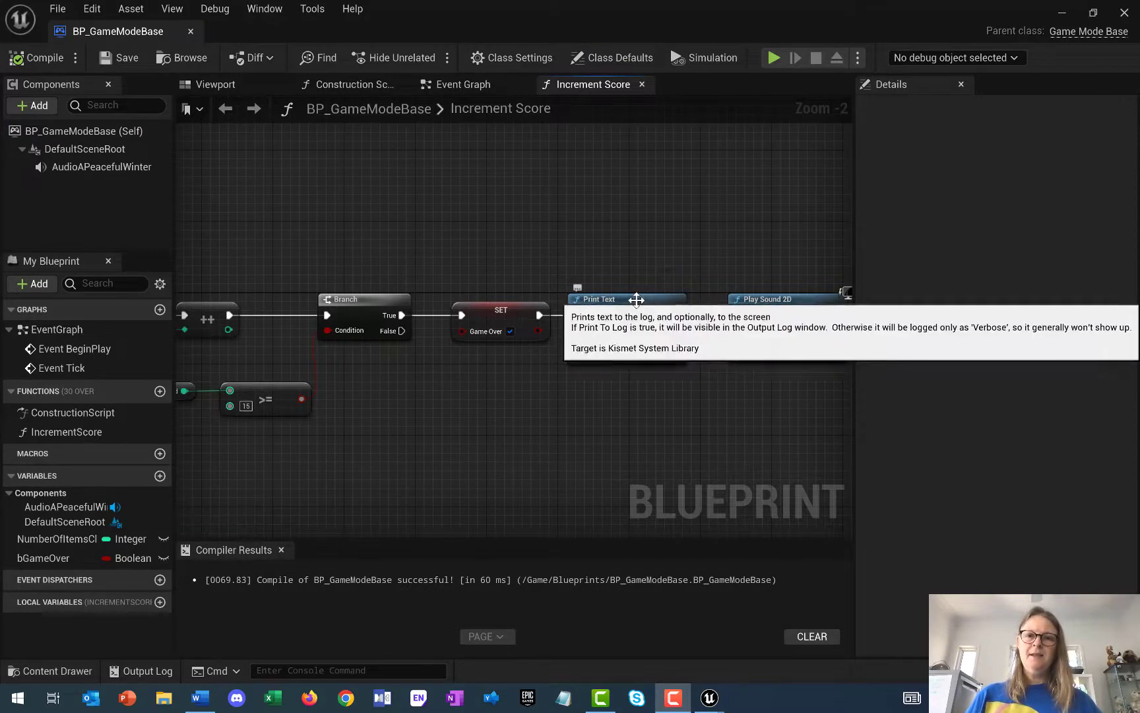
# In Increment Score, replace the "All Found!" Print Text node after SET Game Over with a Stop (AudioAPeacefulWinter) node
pyautogui.click(656, 328)
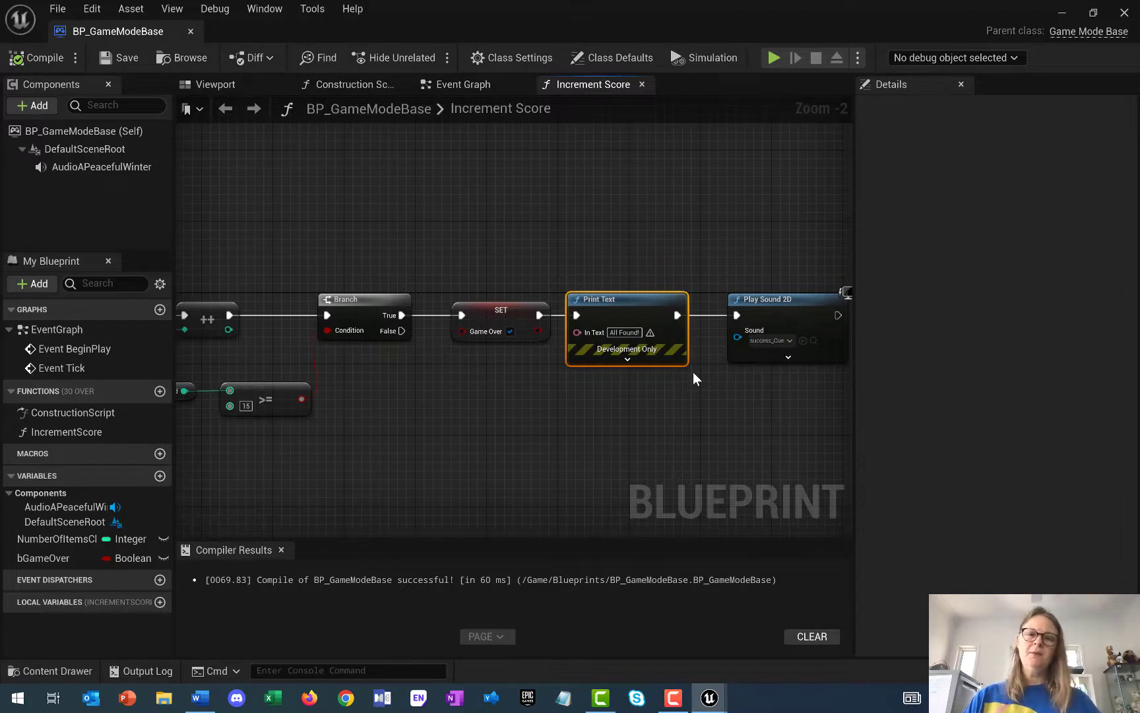
pyautogui.press('Delete')
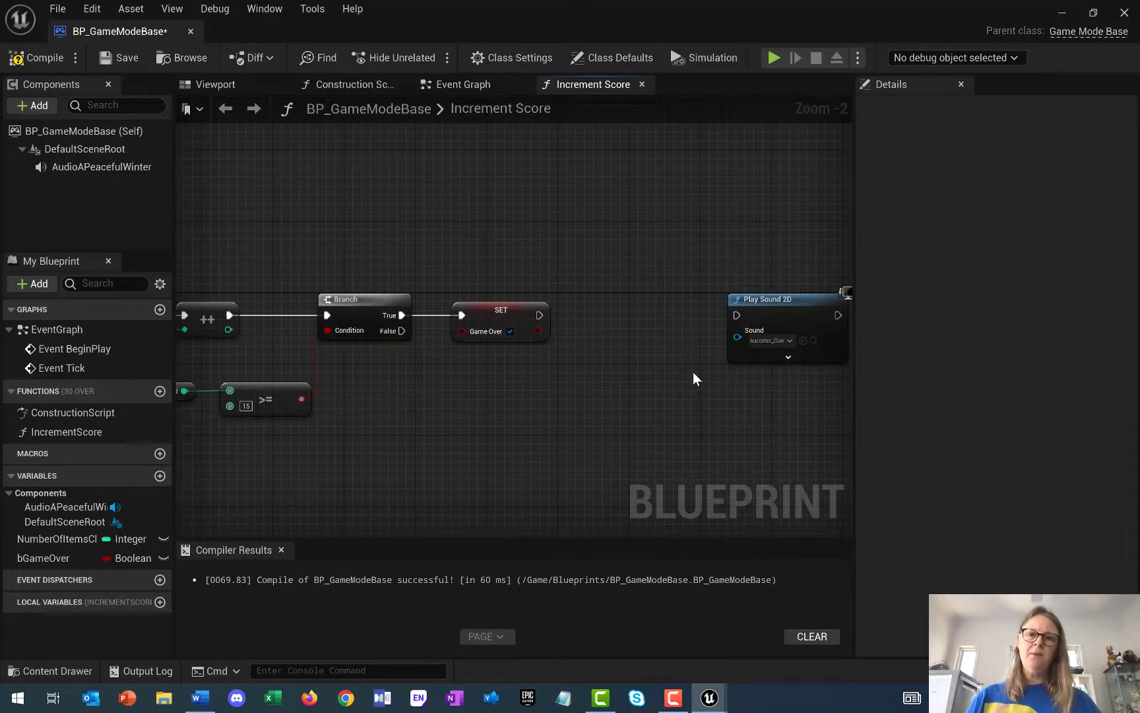
pyautogui.moveTo(715, 266); pyautogui.dragTo(638, 267, button='right')
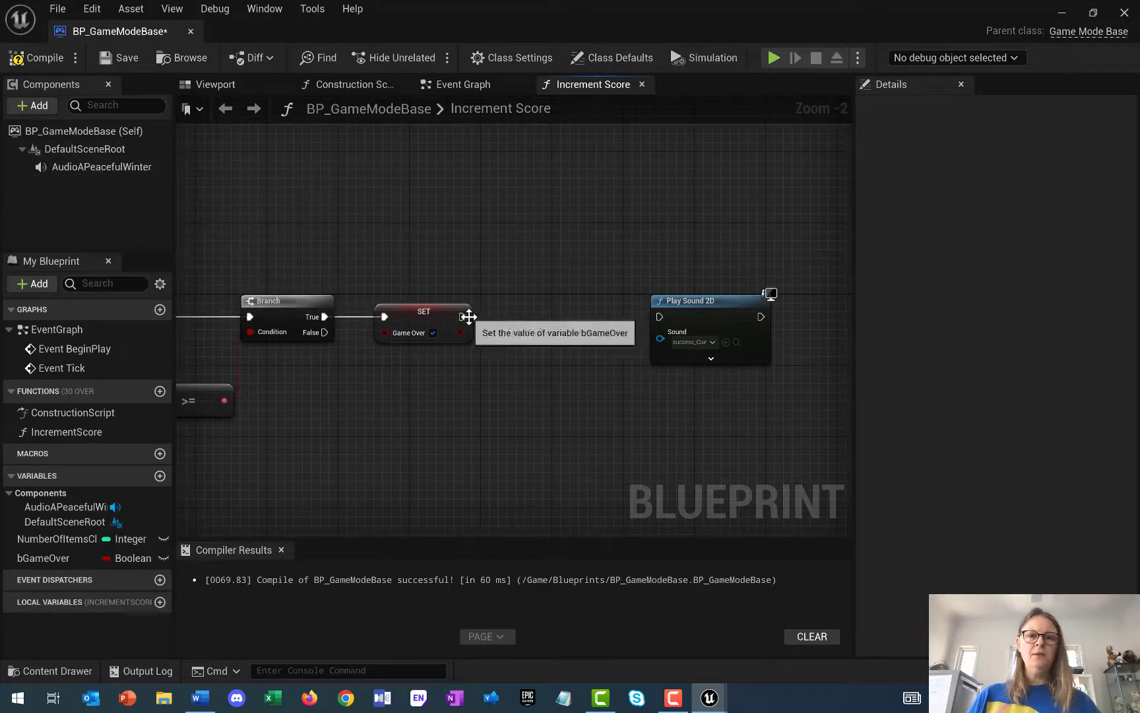
pyautogui.moveTo(466, 316); pyautogui.dragTo(544, 318)
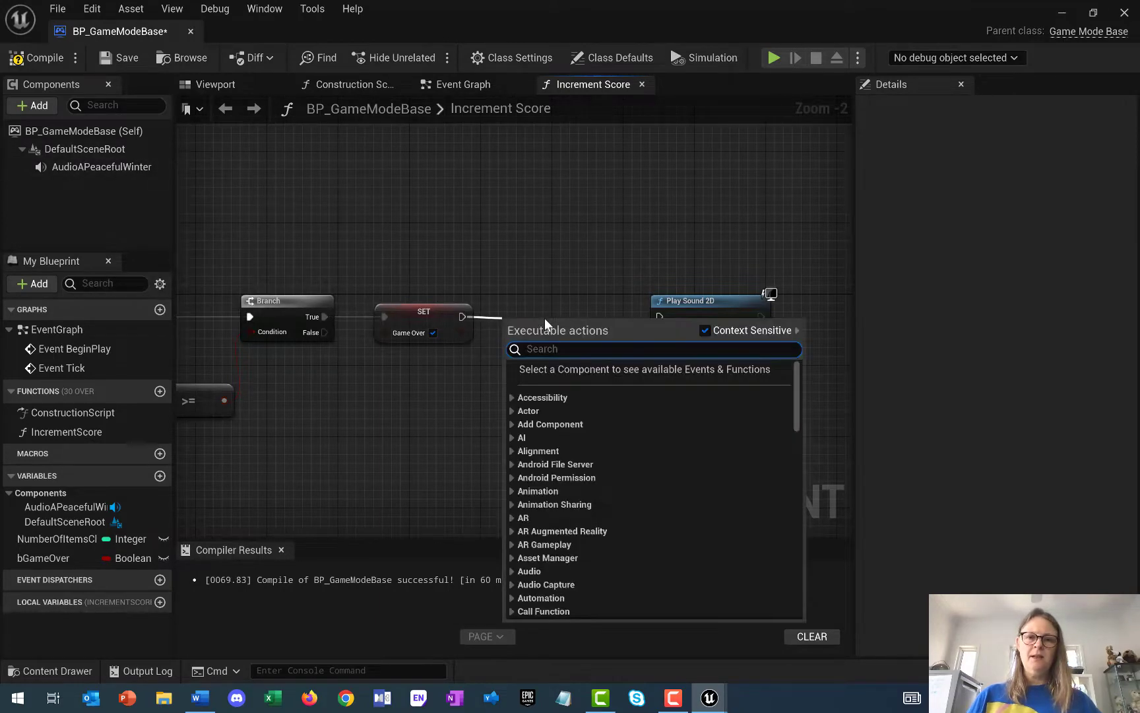
pyautogui.write('stop')
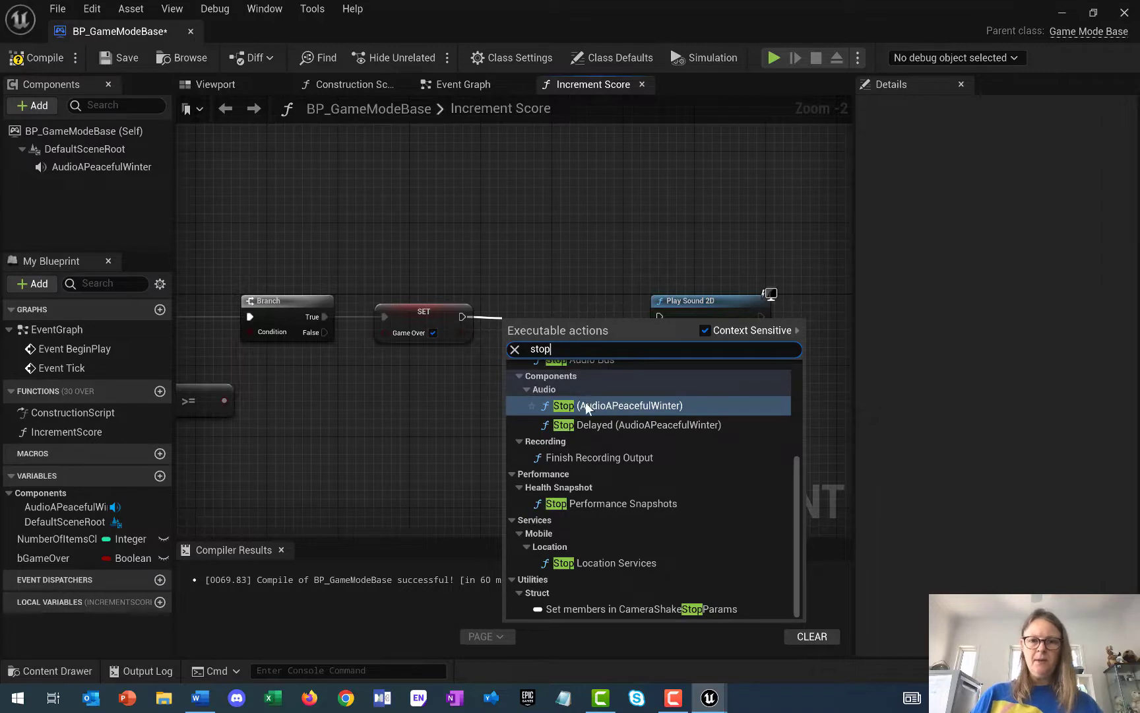
pyautogui.click(624, 406)
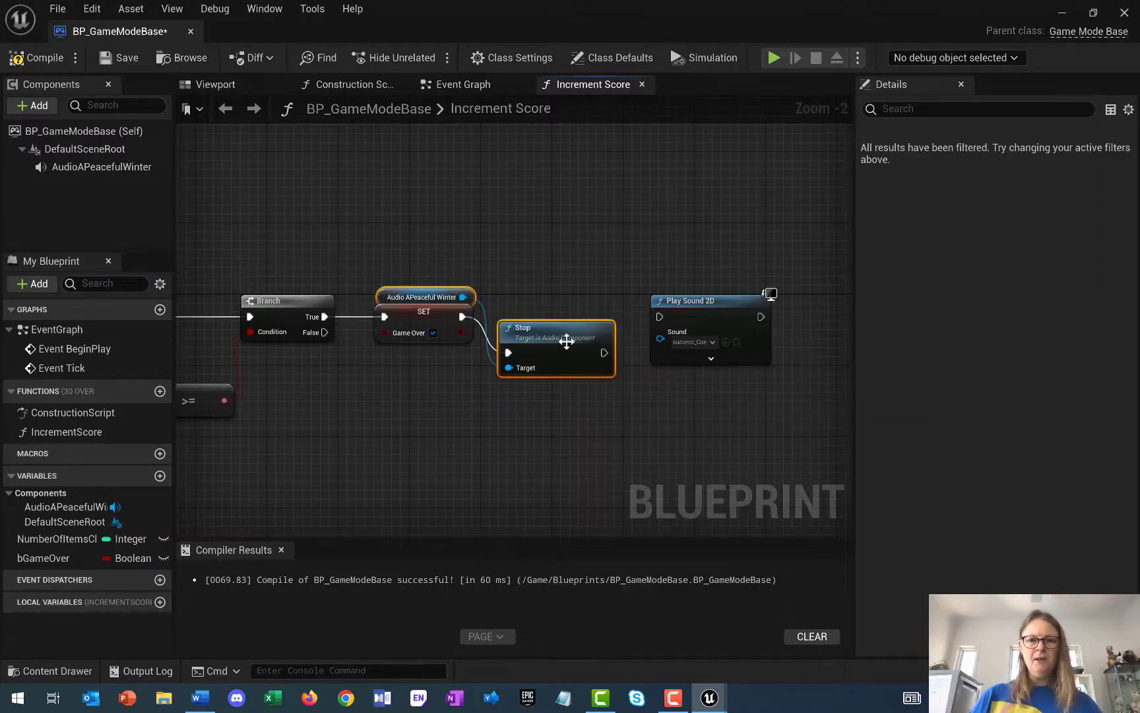
# Align the Stop node with the SET Game Over node and place the Audio APeaceful Winter reference below the wire between them
pyautogui.moveTo(568, 322); pyautogui.dragTo(577, 296)
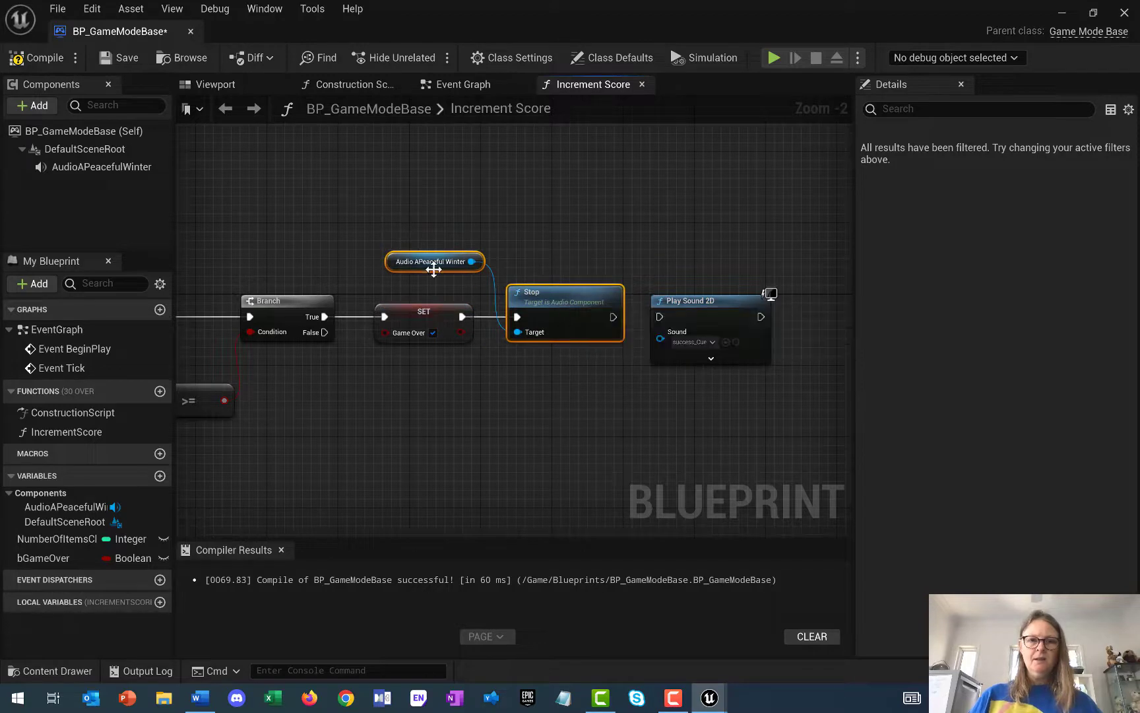
pyautogui.moveTo(435, 273); pyautogui.dragTo(481, 365)
pyautogui.click(524, 264)
pyautogui.moveTo(568, 304); pyautogui.dragTo(569, 297)
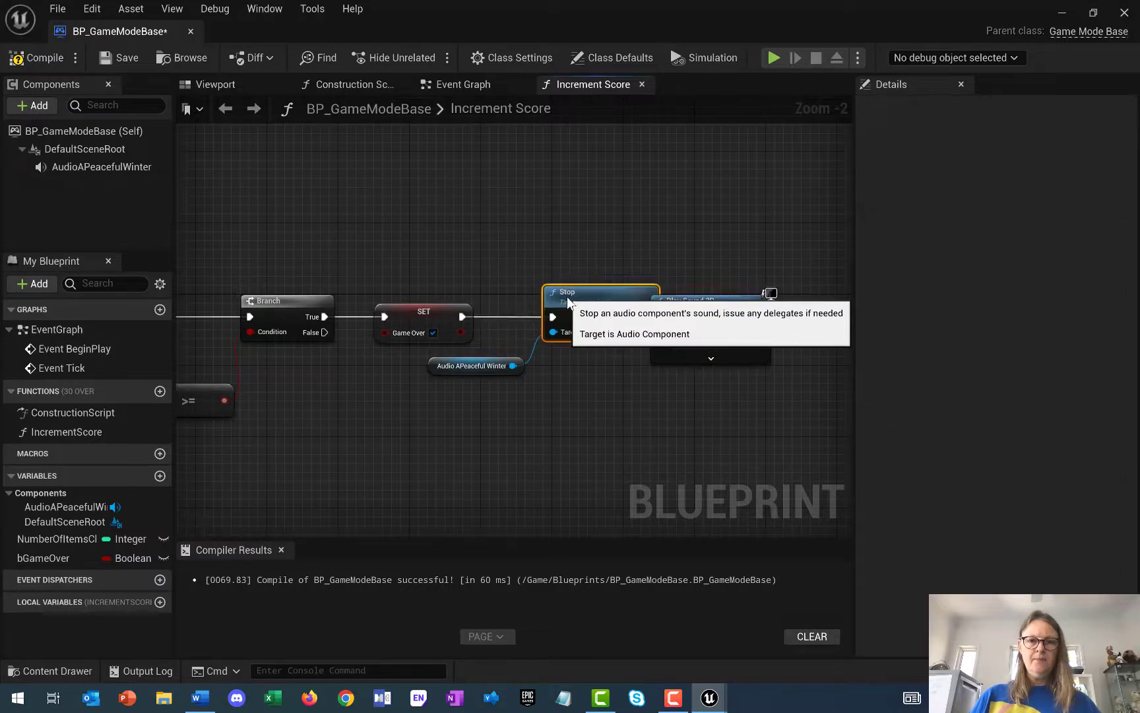
# Move Play Sound 2D clear of the Stop node and connect Stop's execution output to it
pyautogui.moveTo(639, 400); pyautogui.dragTo(568, 403, button='right')
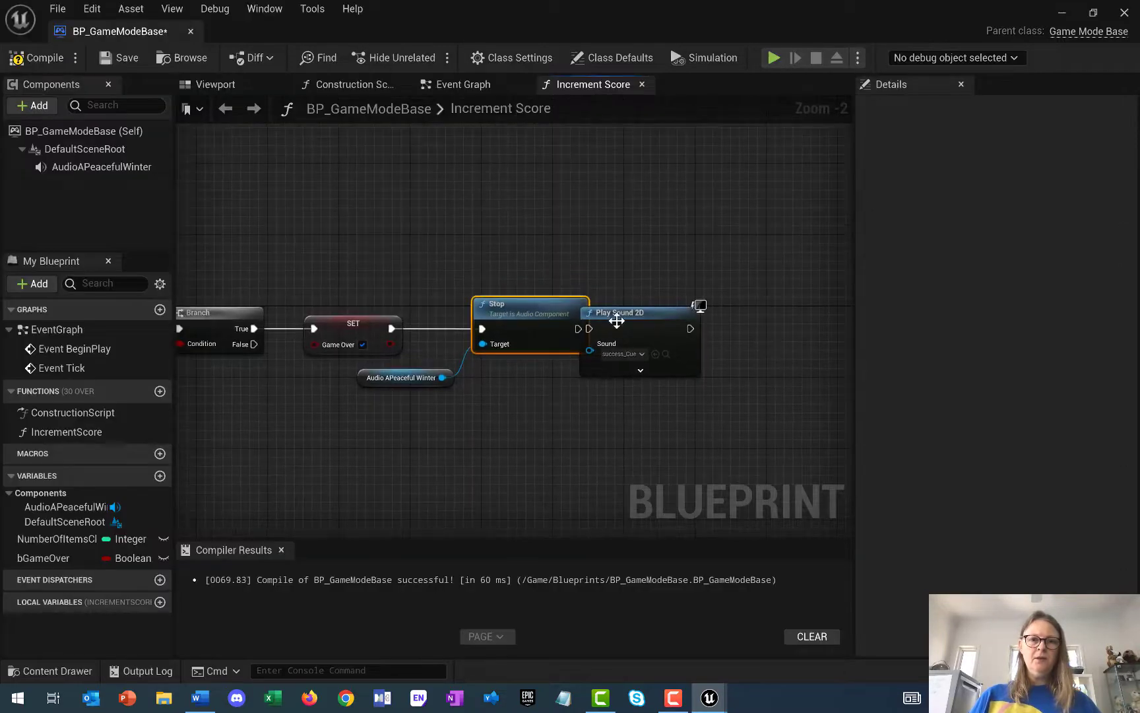
pyautogui.moveTo(619, 318); pyautogui.dragTo(665, 303)
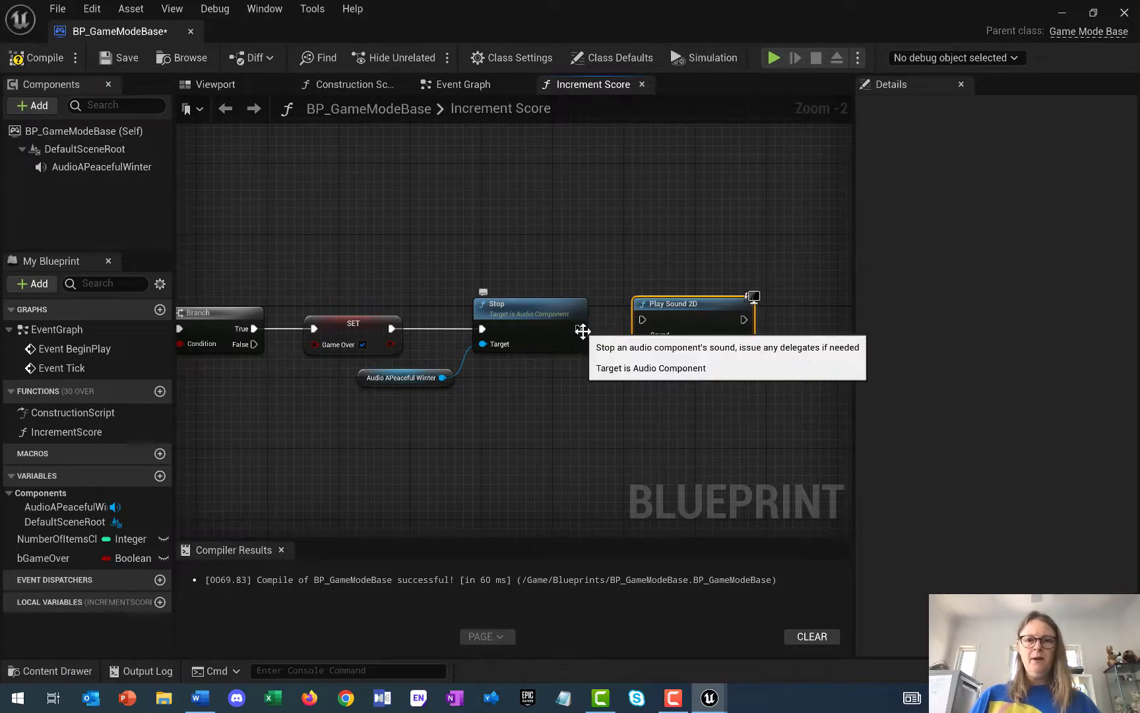
pyautogui.moveTo(577, 328); pyautogui.dragTo(641, 318)
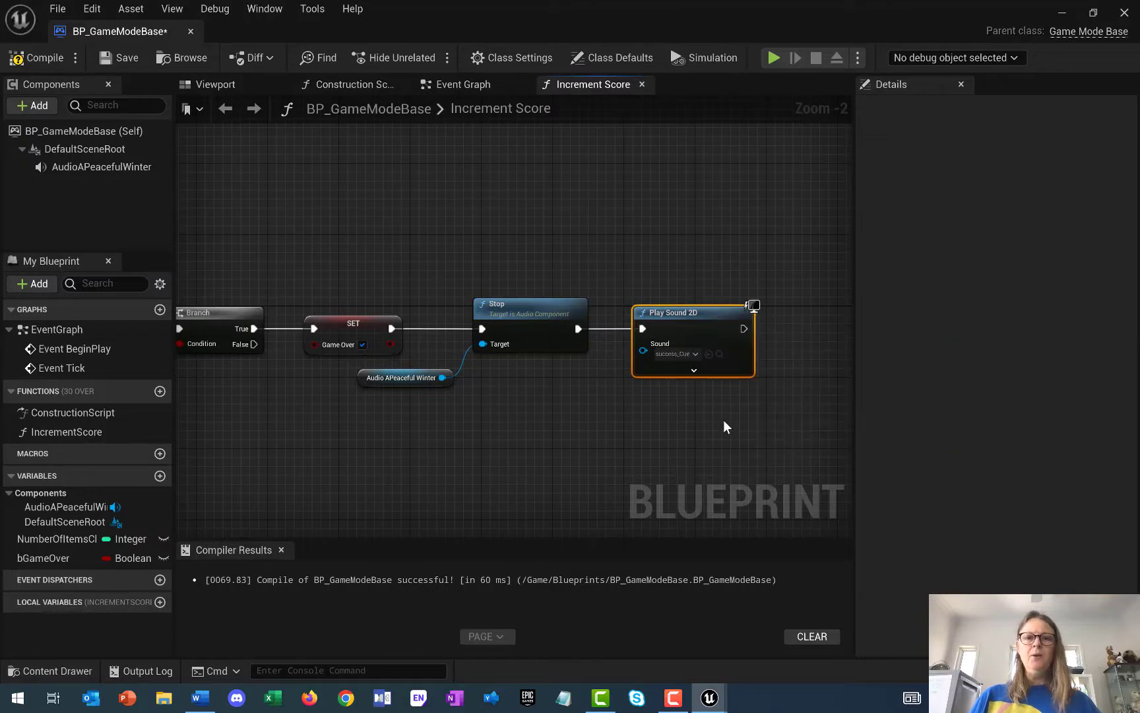
# Add a Remove All Widgets node after Play Sound 2D and align it with the execution chain
pyautogui.moveTo(723, 420); pyautogui.dragTo(618, 431, button='right')
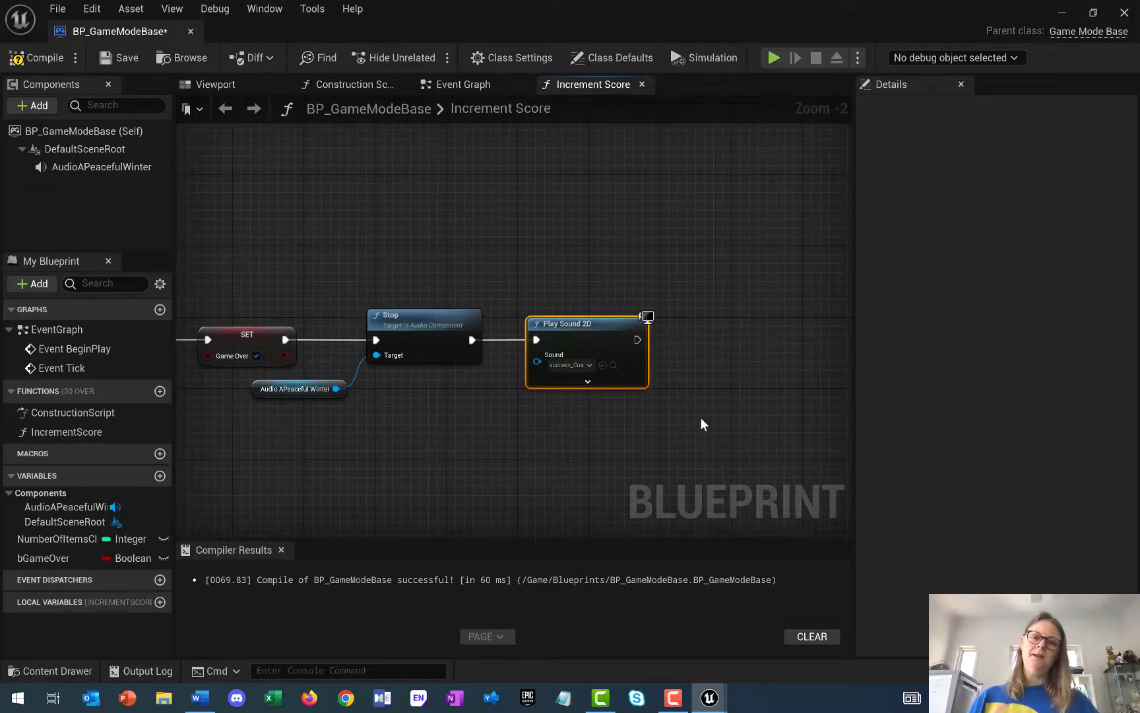
pyautogui.moveTo(700, 421); pyautogui.dragTo(559, 388, button='right')
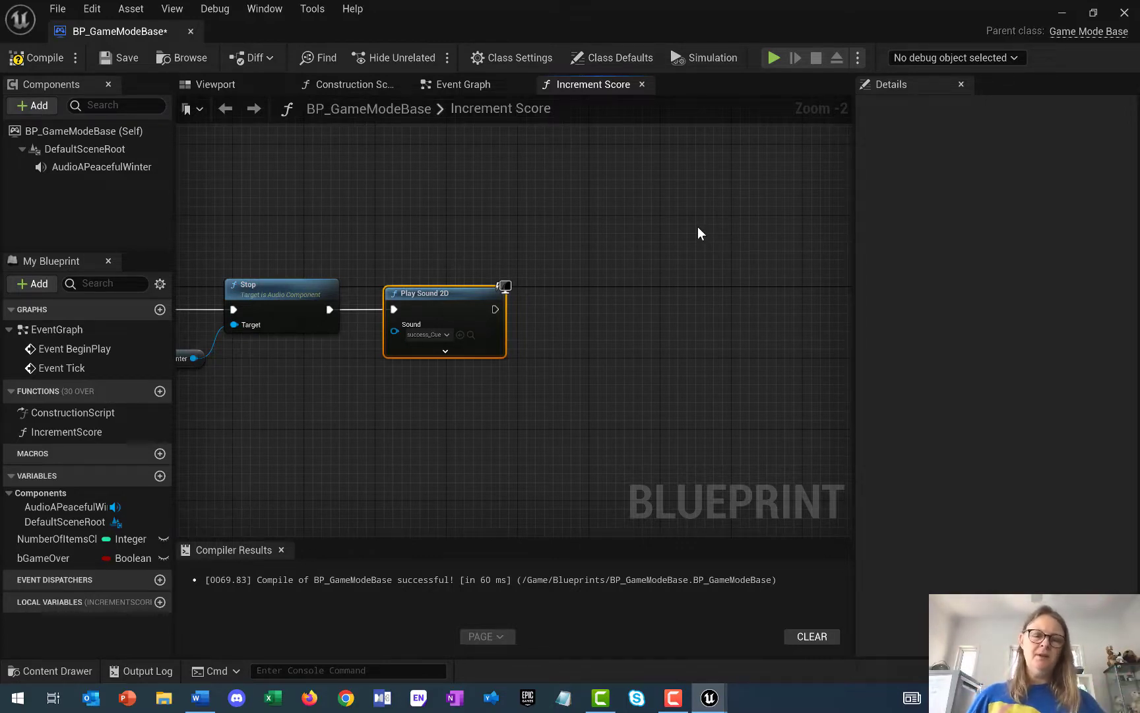
pyautogui.moveTo(495, 309); pyautogui.dragTo(555, 307)
pyautogui.write('remove all')
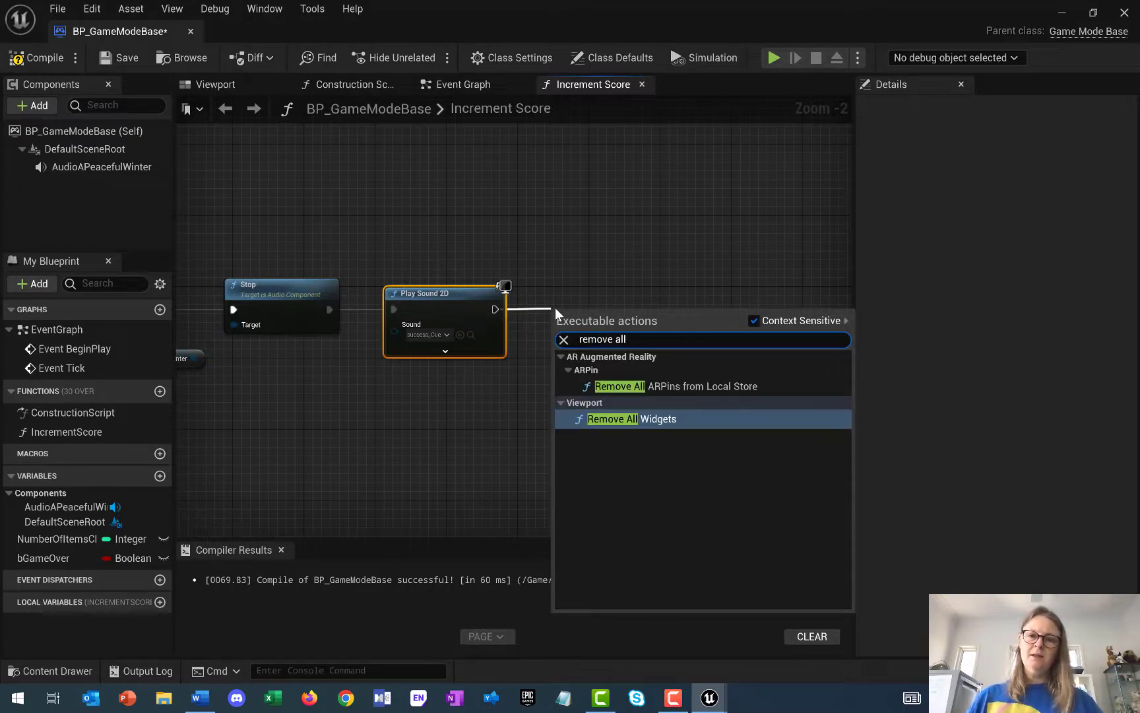
pyautogui.click(645, 418)
pyautogui.moveTo(612, 308); pyautogui.dragTo(608, 291)
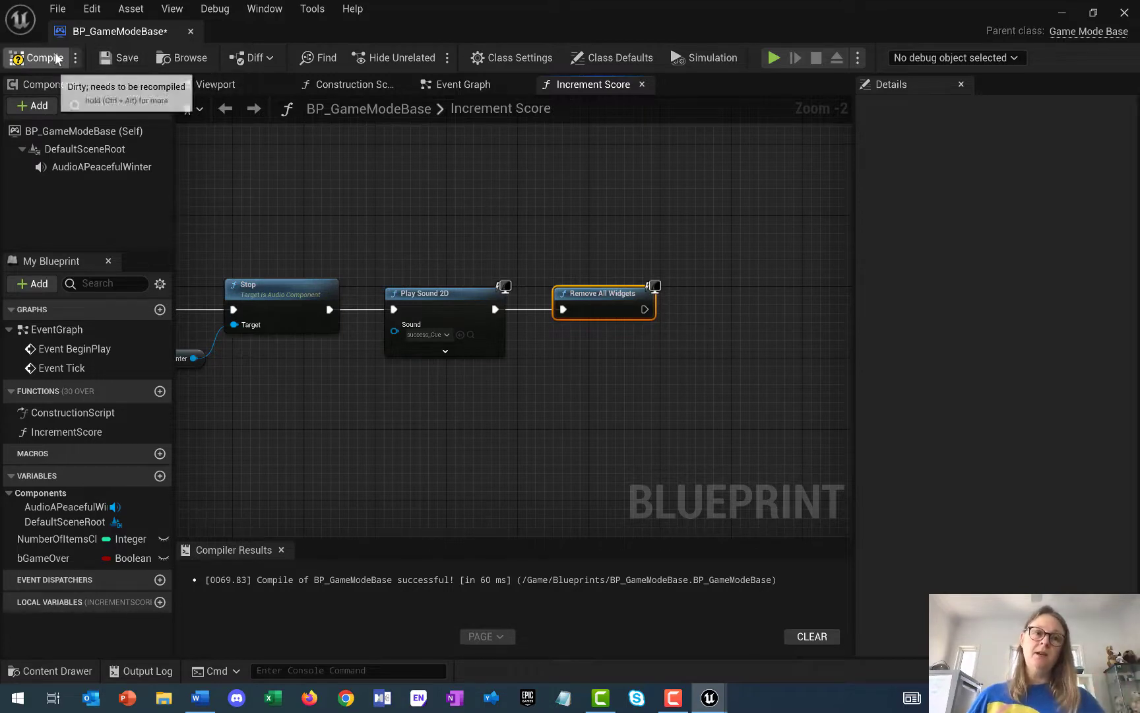
# Add a Create Widget node connected to the execution output of Remove All Widgets
pyautogui.moveTo(577, 403); pyautogui.dragTo(362, 398, button='right')
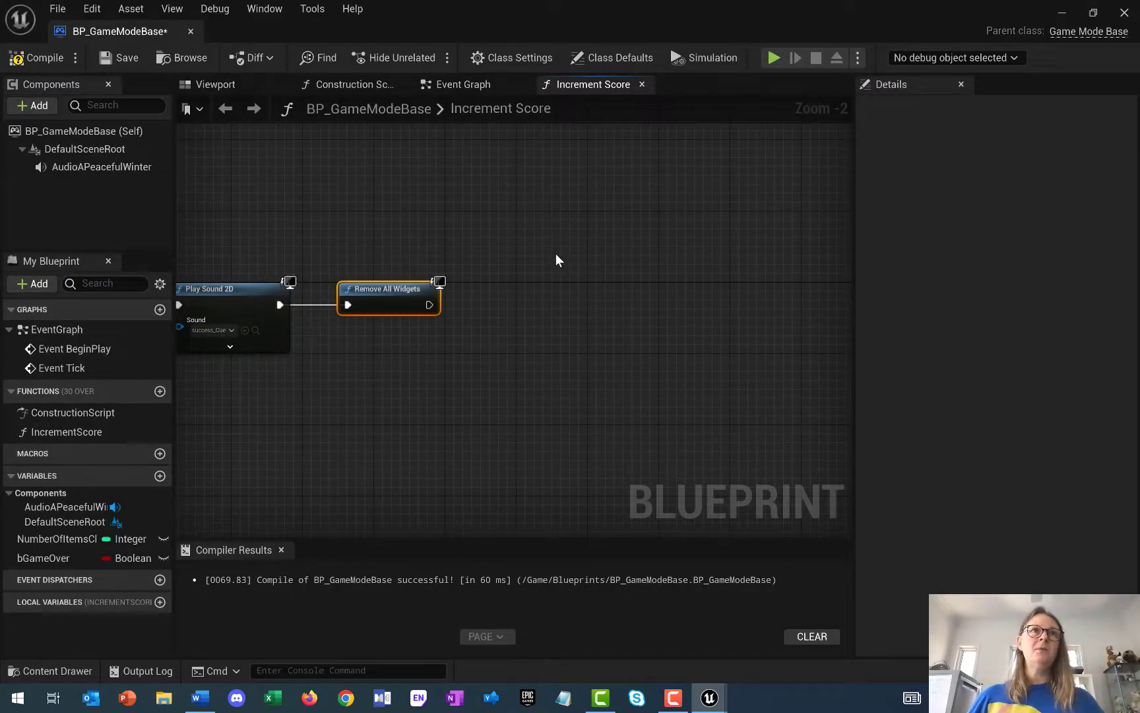
pyautogui.moveTo(563, 284); pyautogui.dragTo(504, 277, button='right')
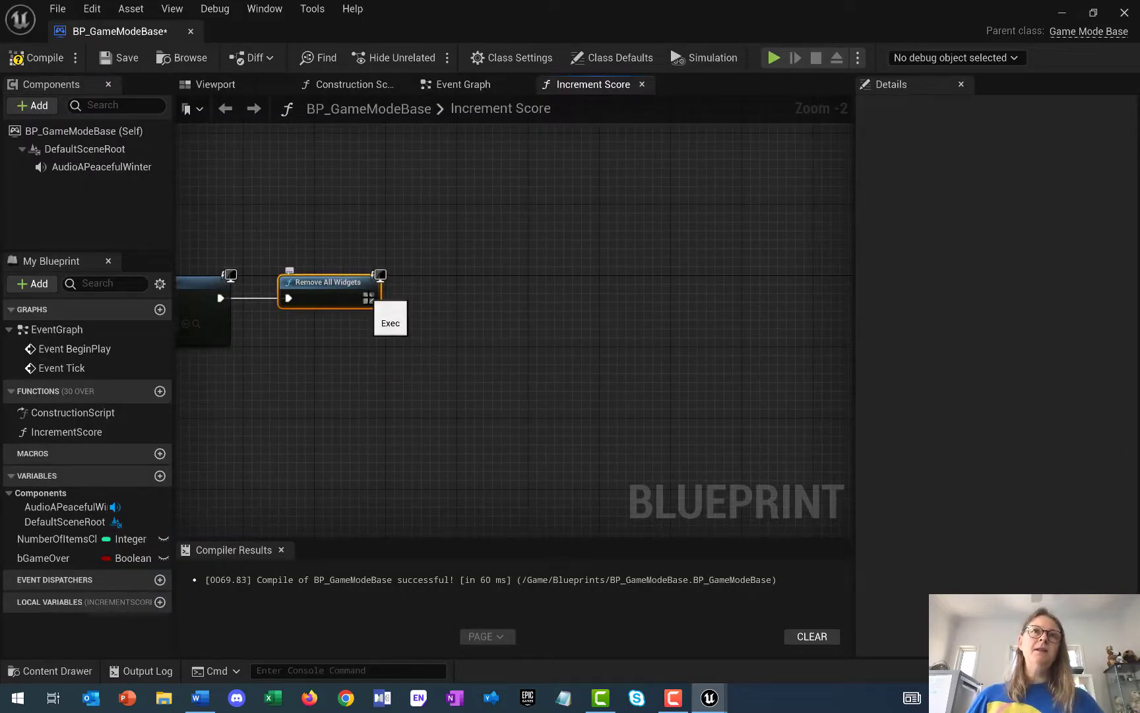
pyautogui.moveTo(370, 298); pyautogui.dragTo(456, 286)
pyautogui.write('create wid')
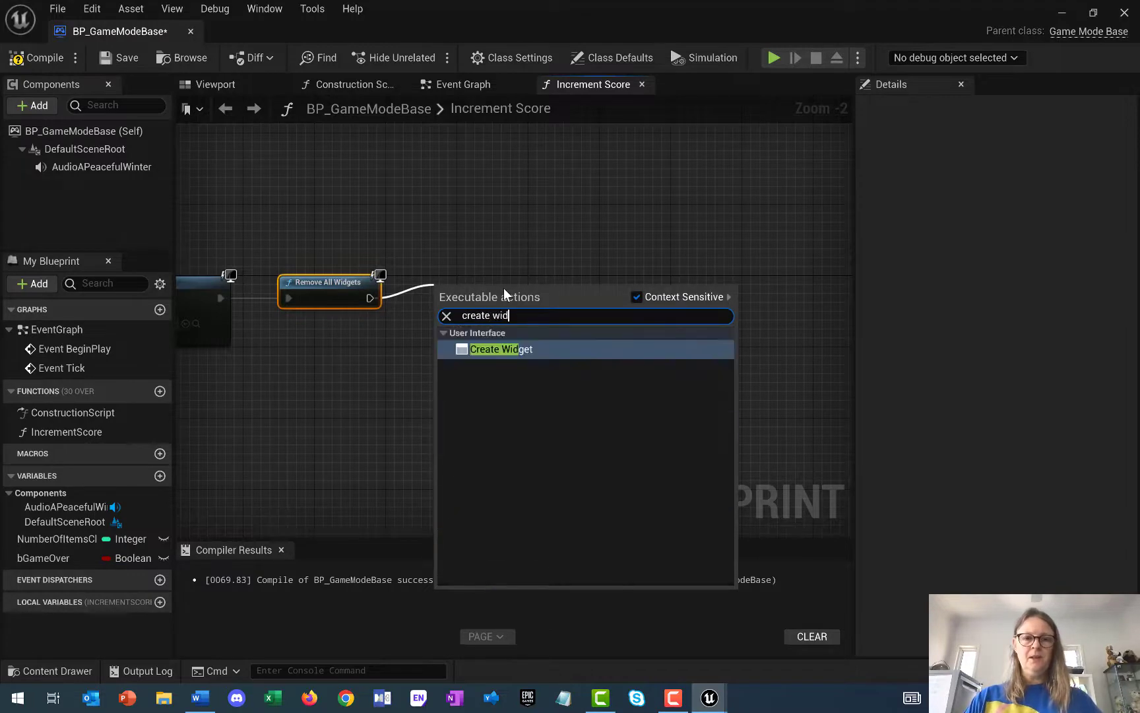
pyautogui.click(515, 352)
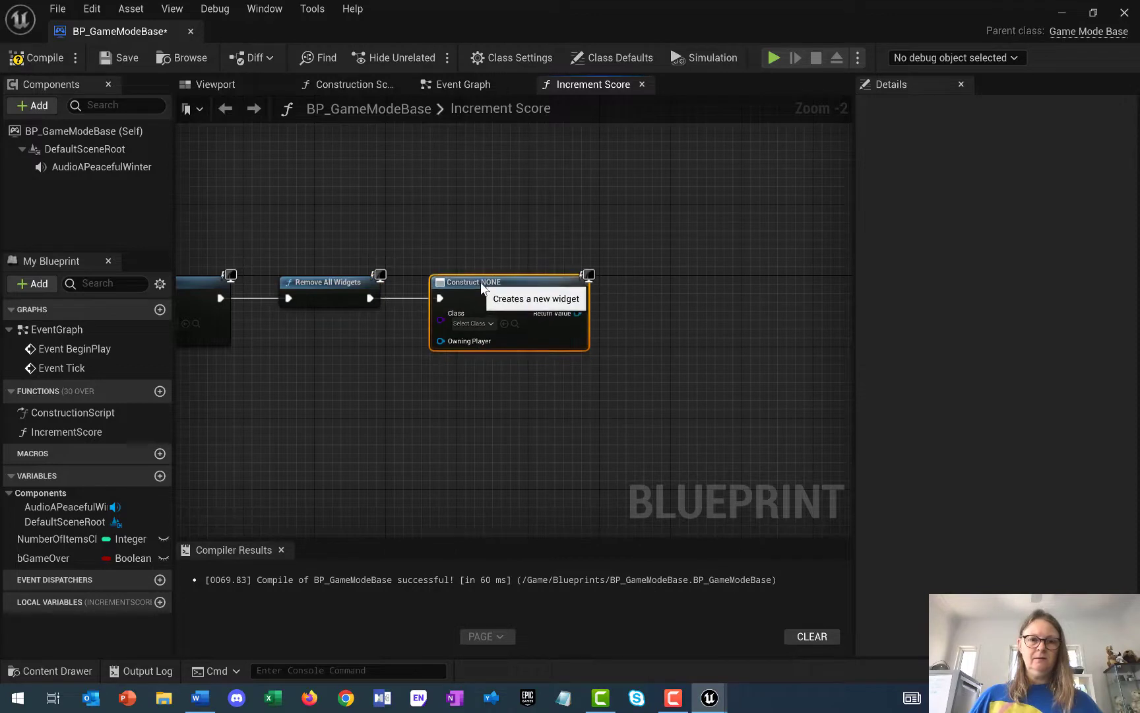
# Set the Create Widget node's class to W_Next and add an Add to Viewport node after it, aligned with the execution chain
pyautogui.click(475, 324)
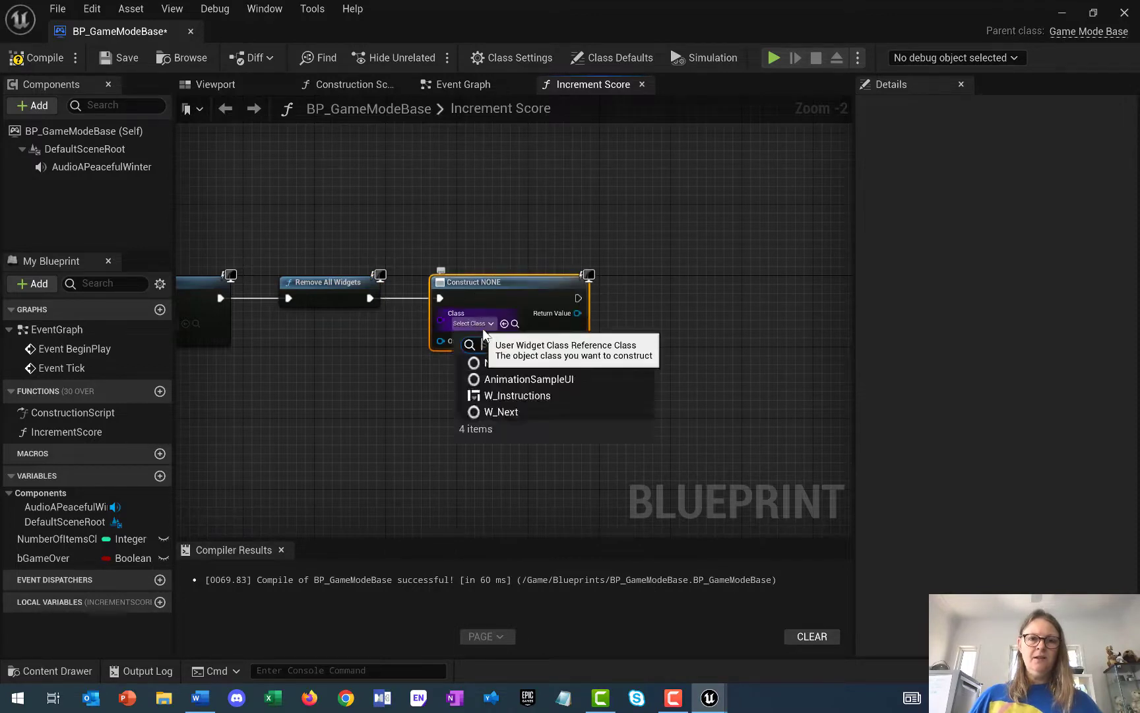
pyautogui.click(509, 413)
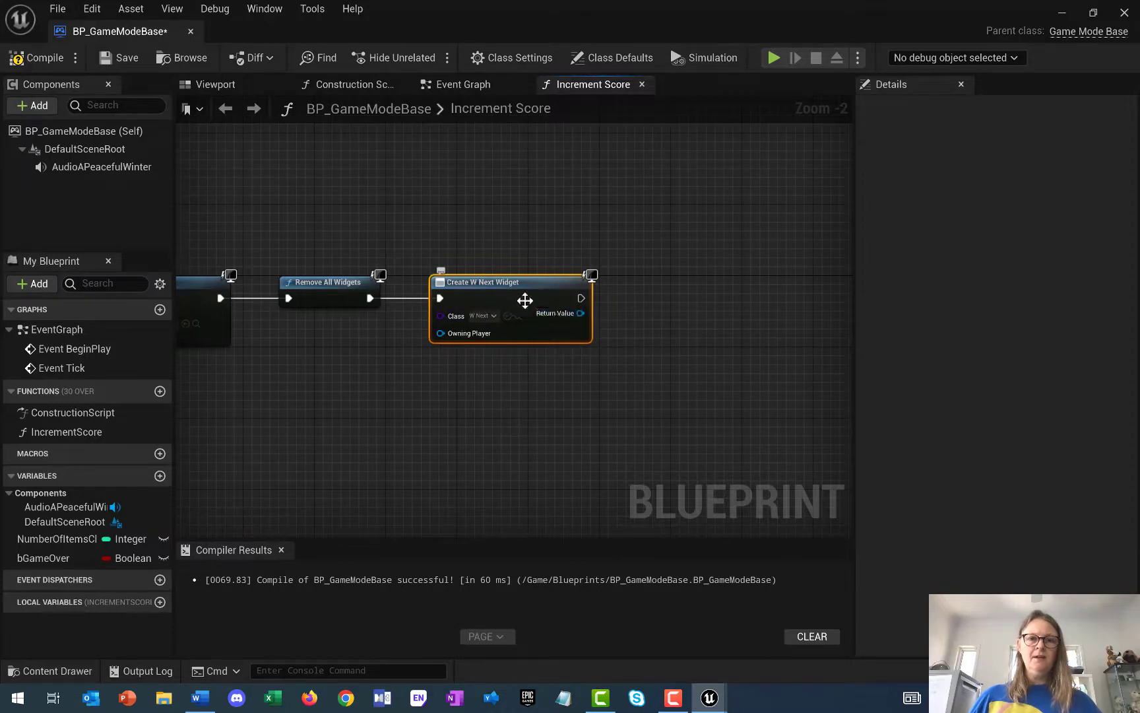
pyautogui.moveTo(582, 297); pyautogui.dragTo(641, 298)
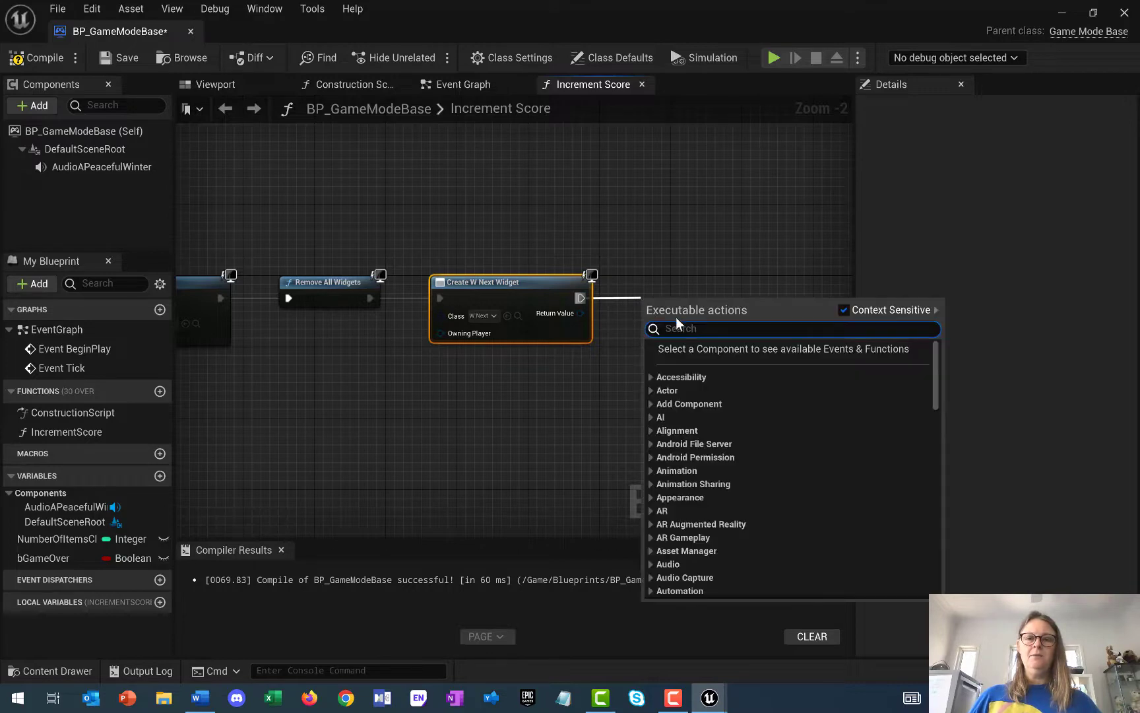
pyautogui.write('add t')
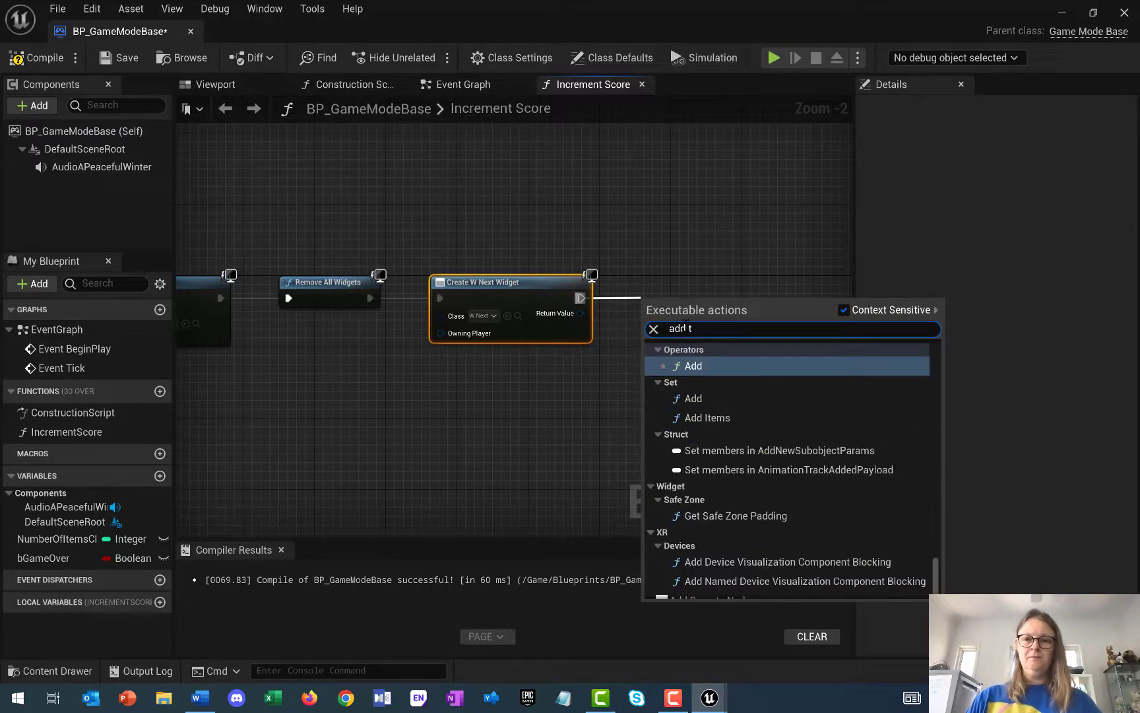
pyautogui.write('o vi')
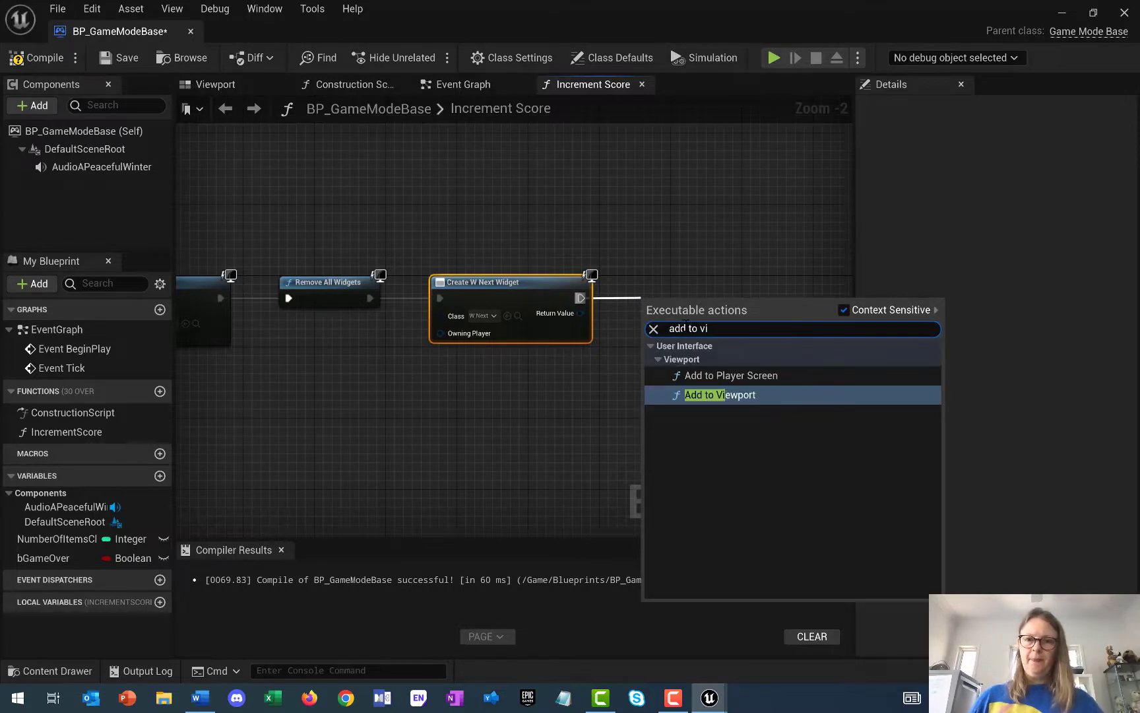
pyautogui.click(699, 395)
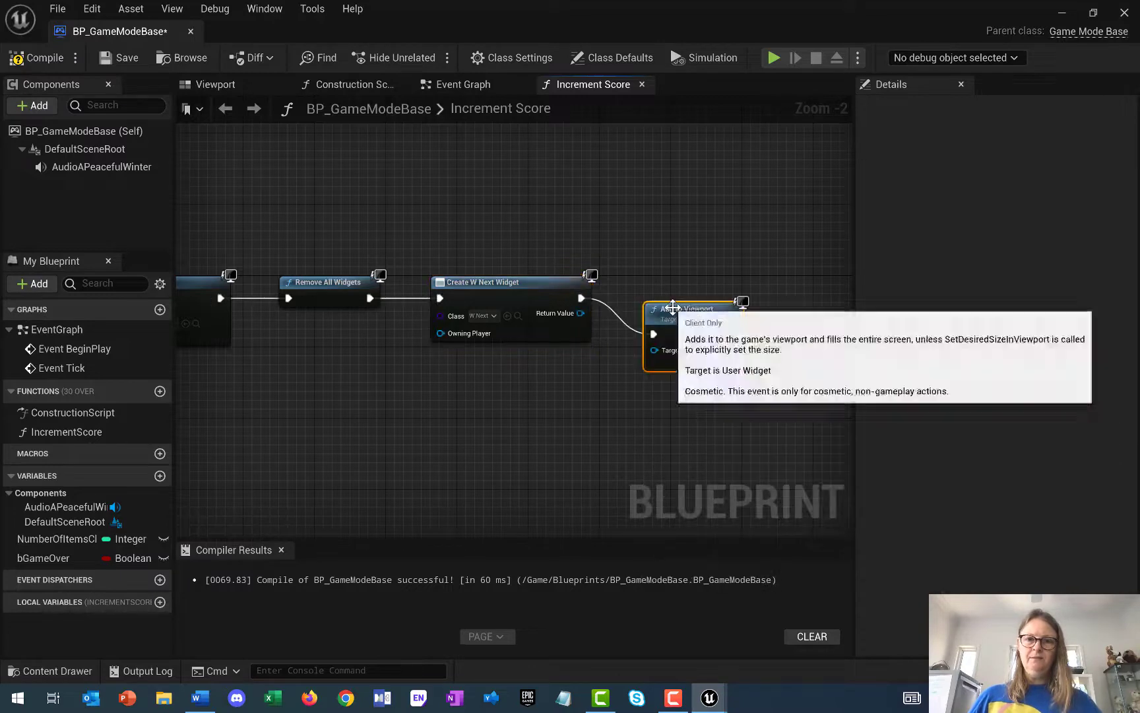
pyautogui.moveTo(673, 308); pyautogui.dragTo(670, 277)
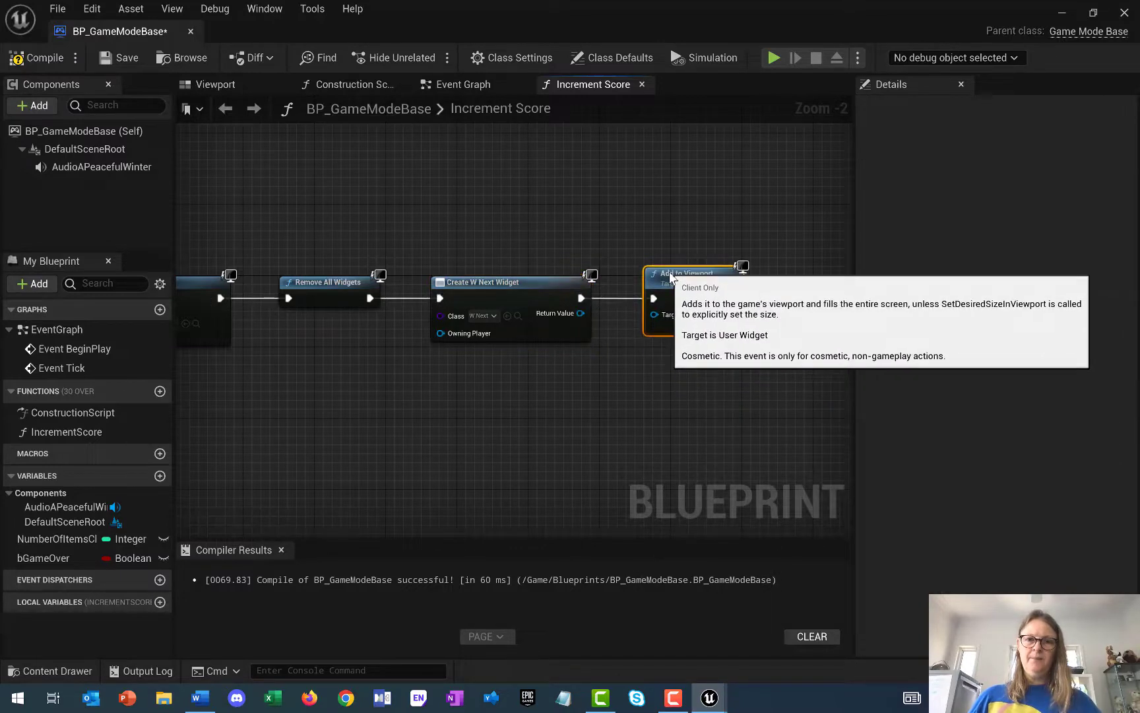
# Connect the Create W Next Widget Return Value to Add to Viewport's Target, and compile, save and close the blueprint
pyautogui.click(37, 57)
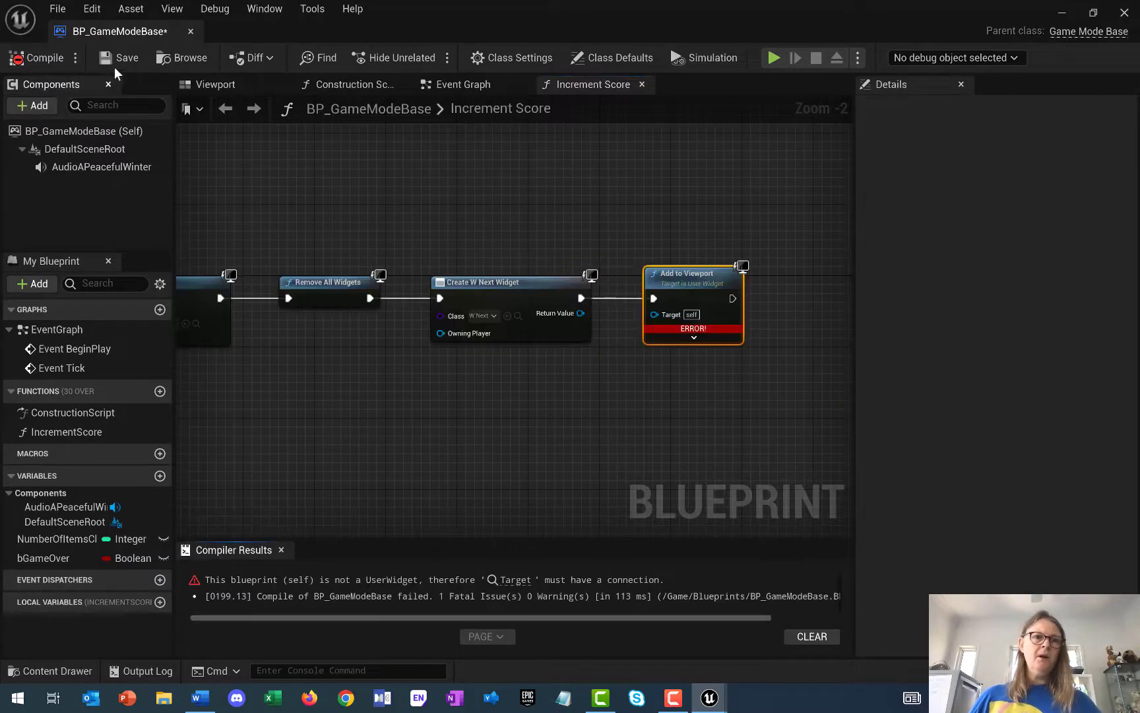
pyautogui.moveTo(689, 330)
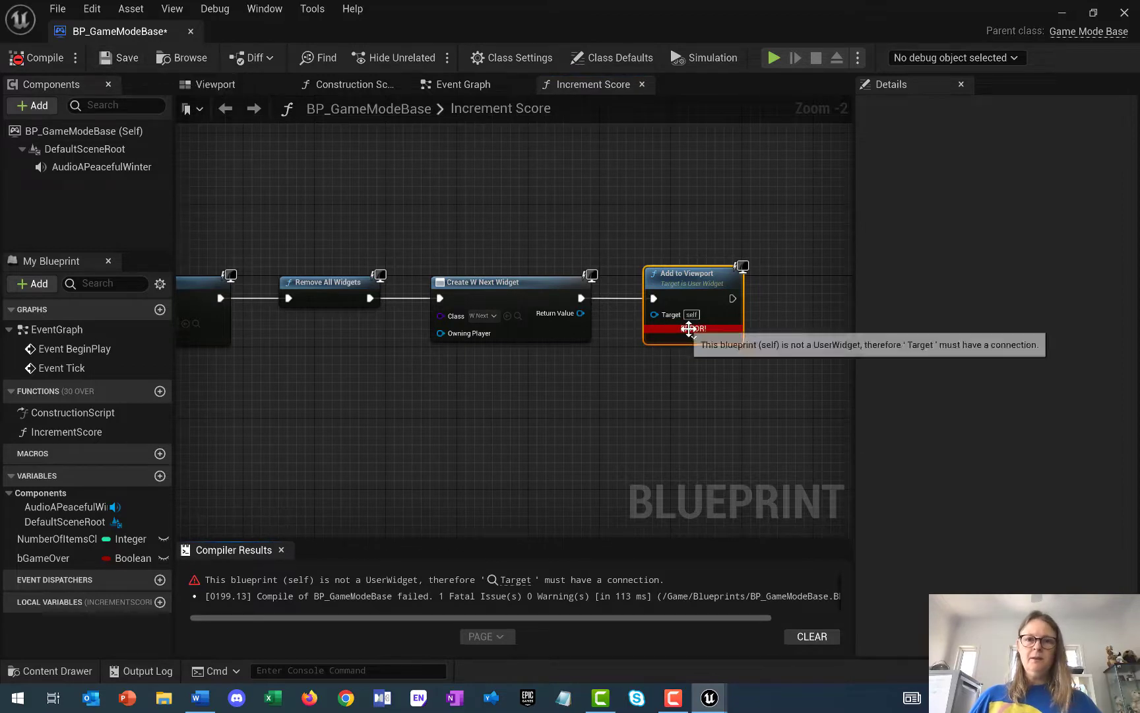
pyautogui.moveTo(580, 313); pyautogui.dragTo(655, 315)
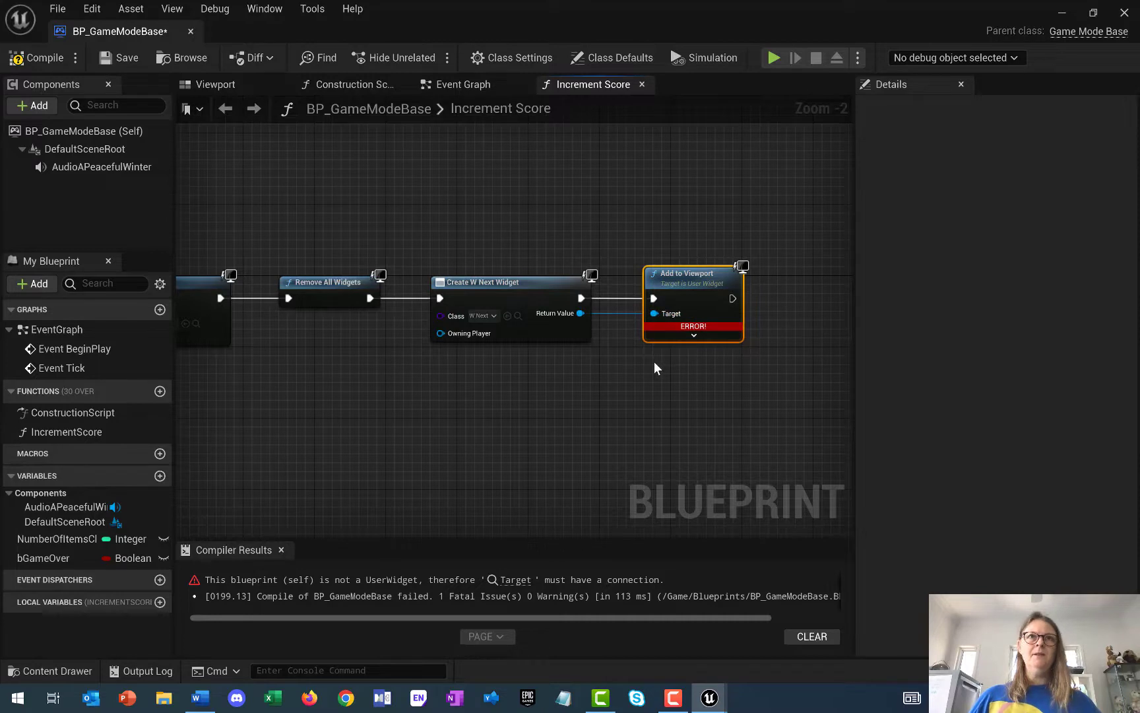
pyautogui.click(33, 59)
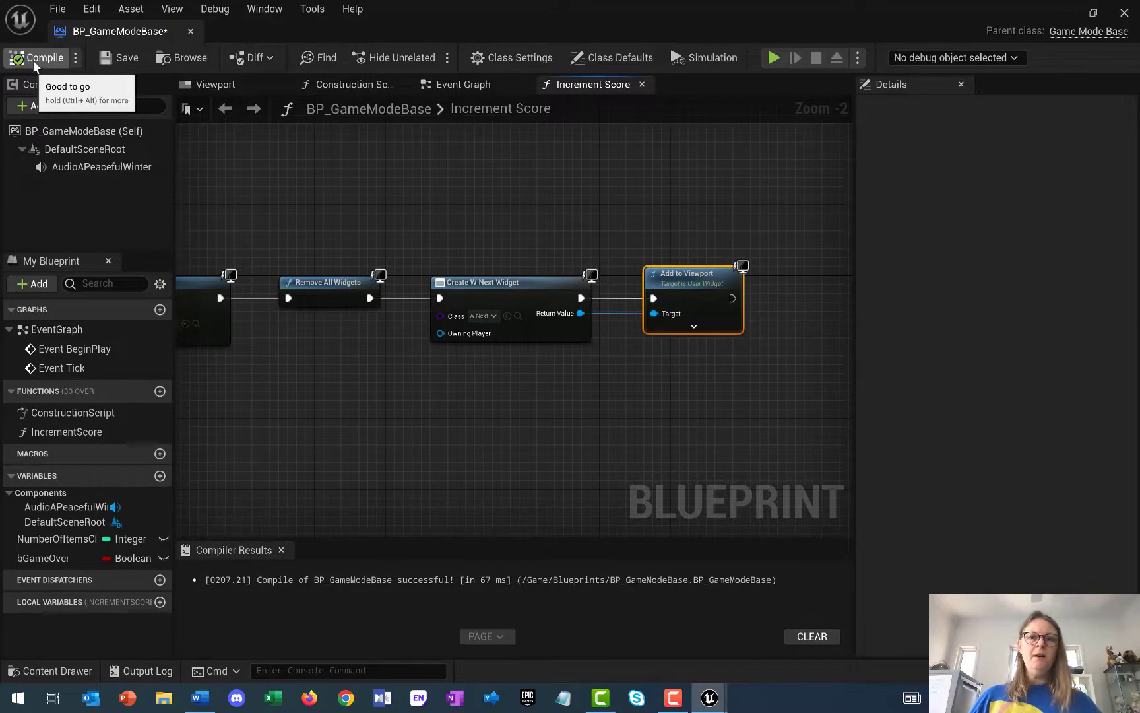
pyautogui.click(126, 59)
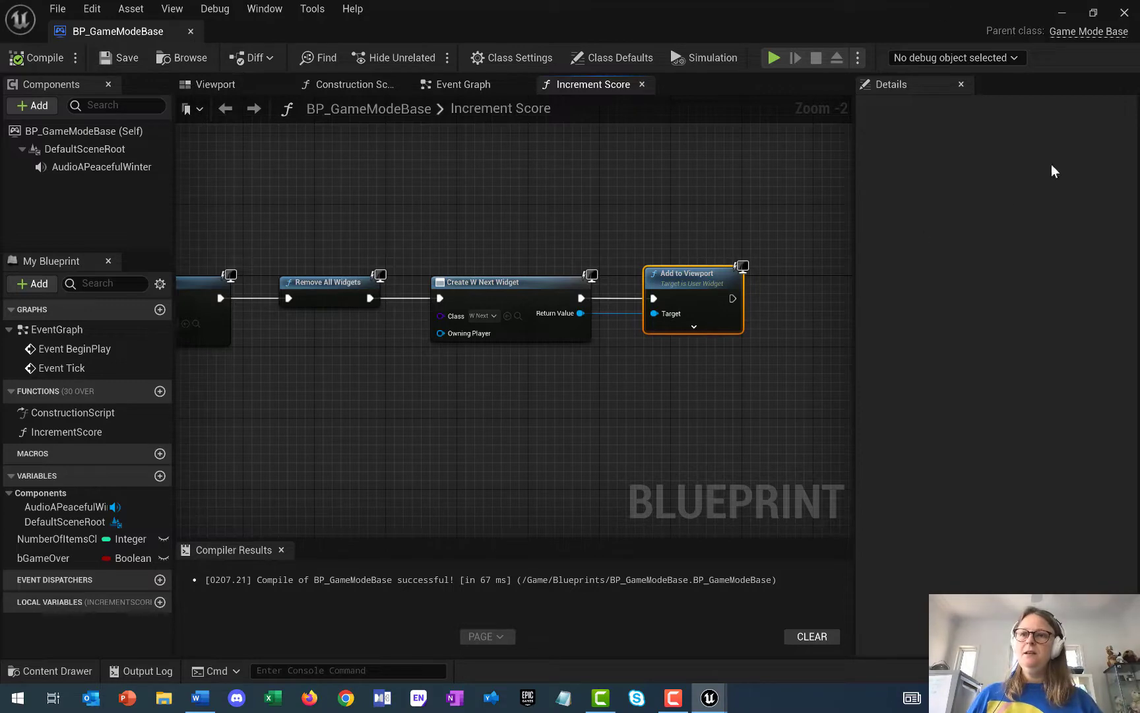
pyautogui.click(1125, 13)
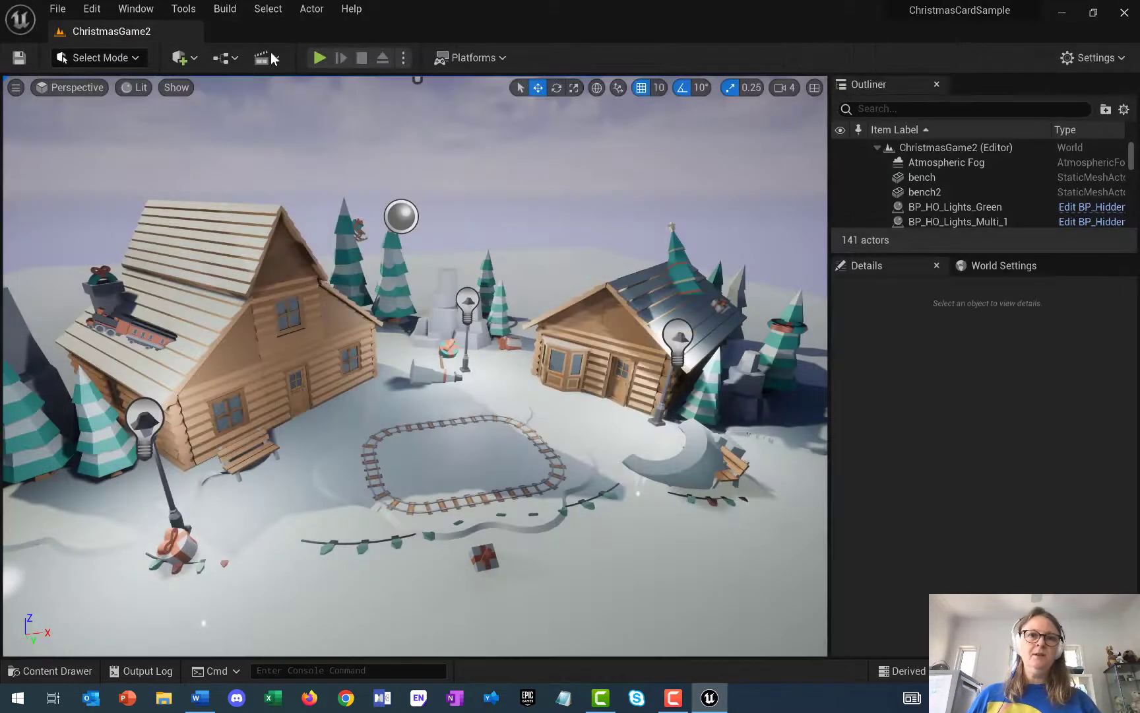
# Play-test the level by finding all the scattered decorations, try the Next button and stop the session
pyautogui.click(320, 58)
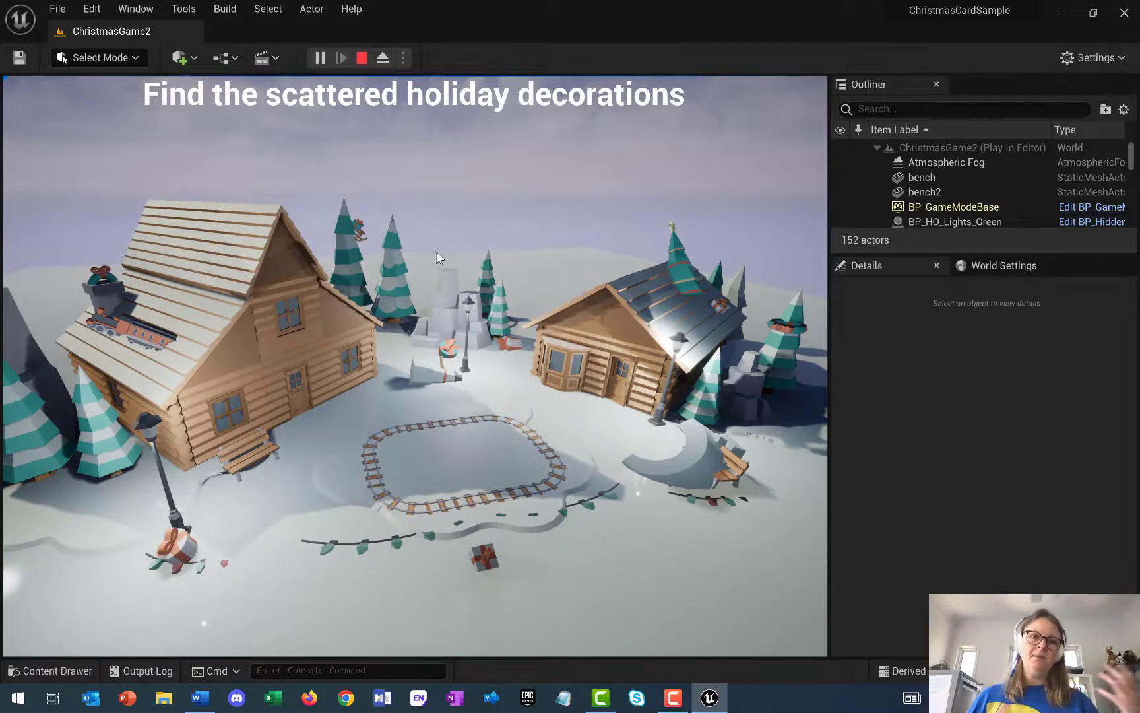
pyautogui.click(359, 229)
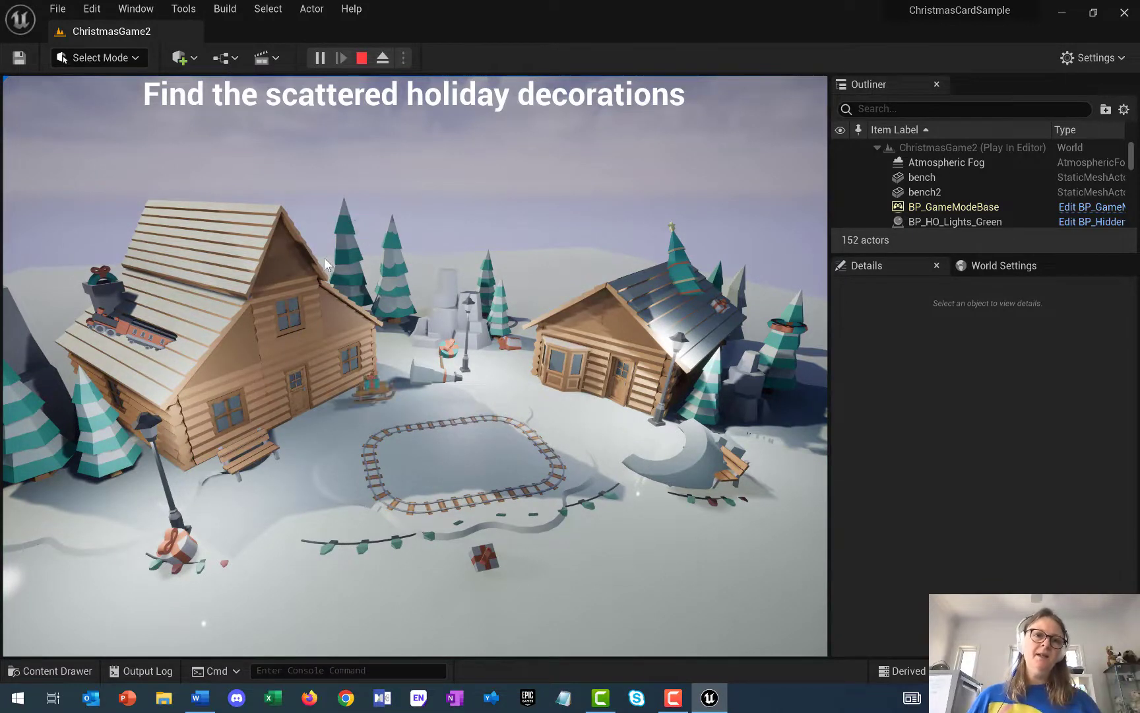
pyautogui.click(106, 284)
pyautogui.click(128, 331)
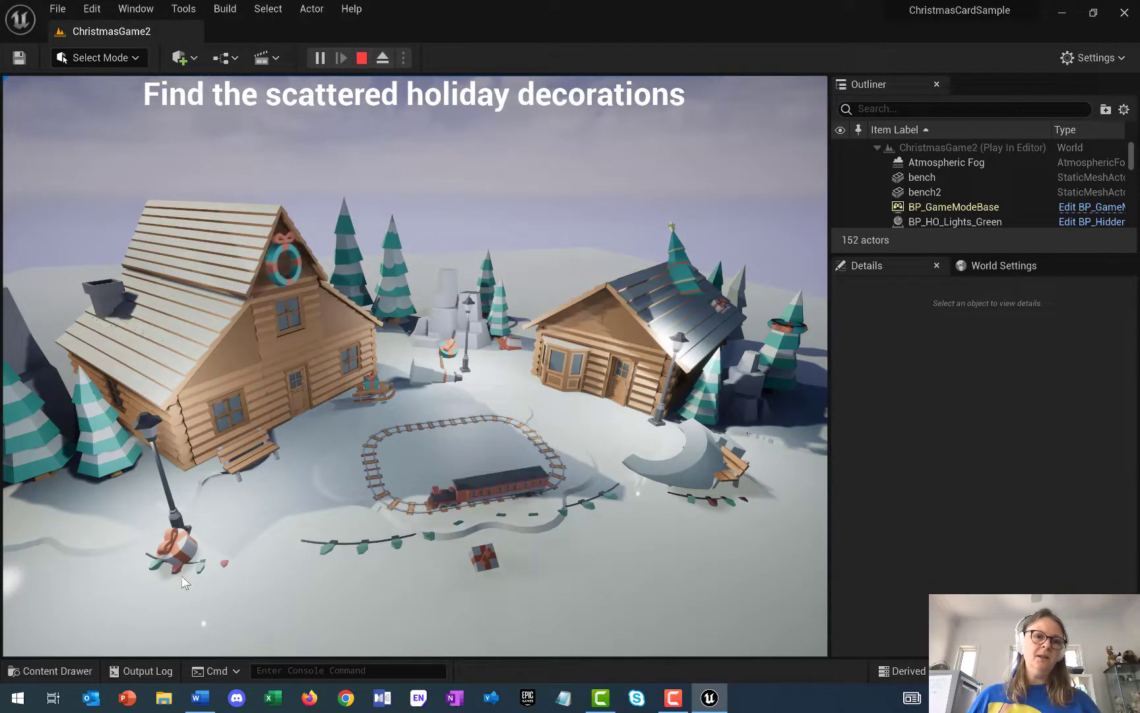
pyautogui.click(181, 537)
pyautogui.click(491, 568)
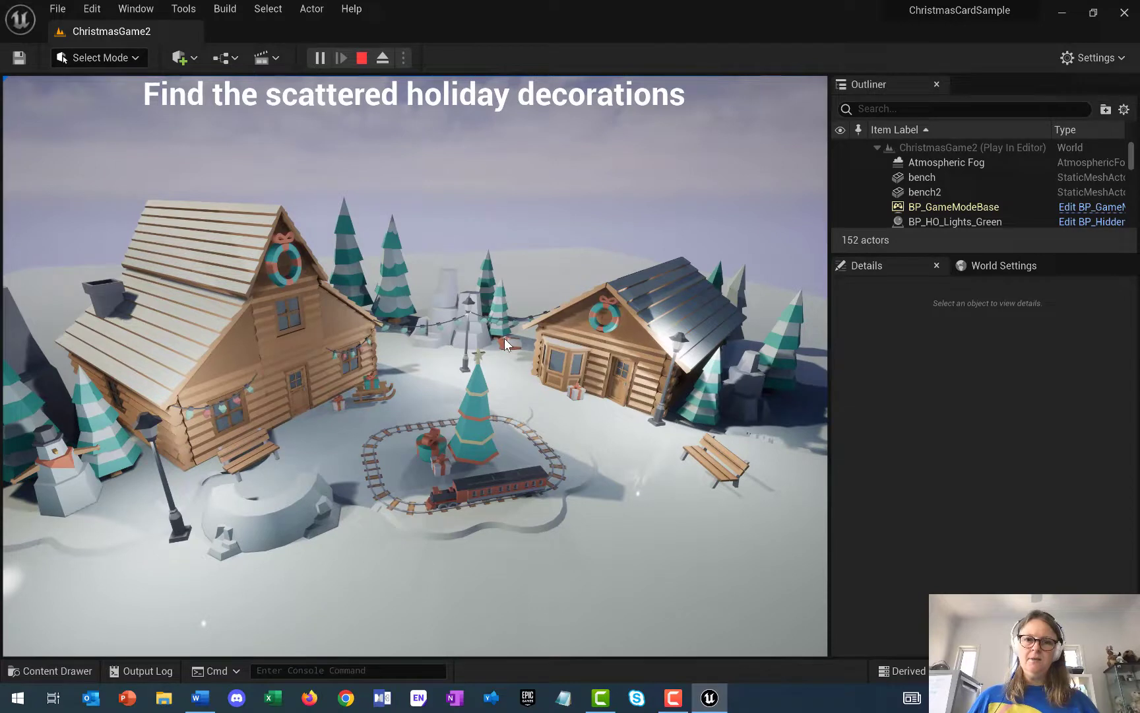
pyautogui.click(505, 340)
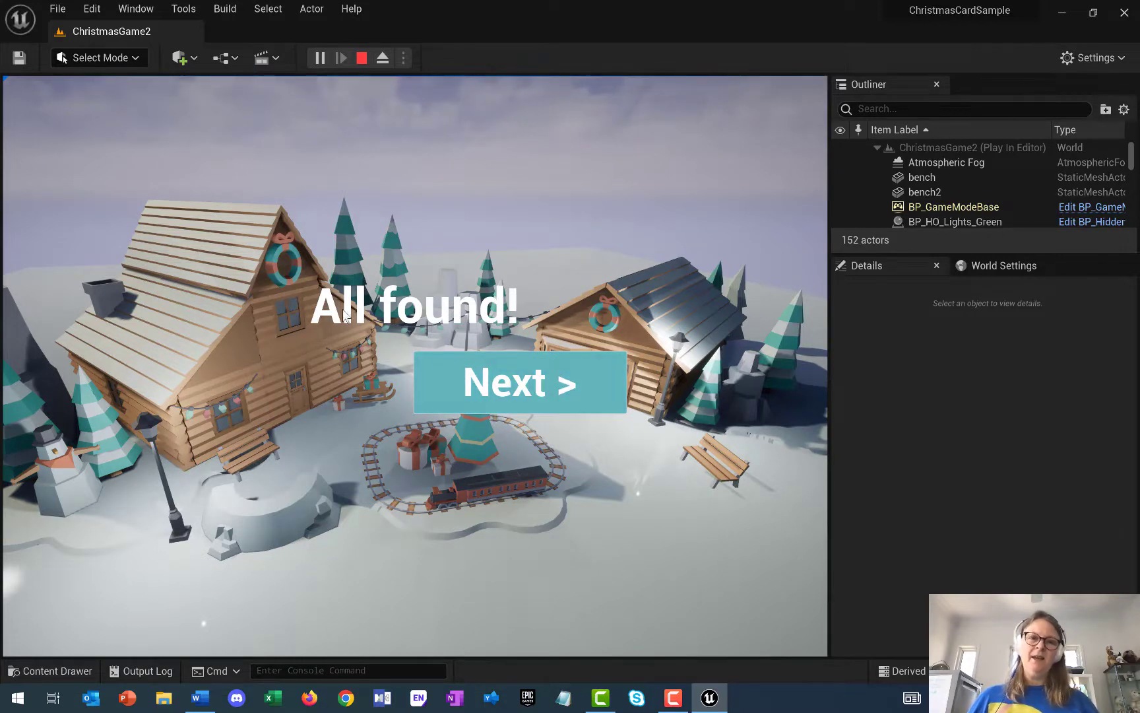
pyautogui.click(511, 374)
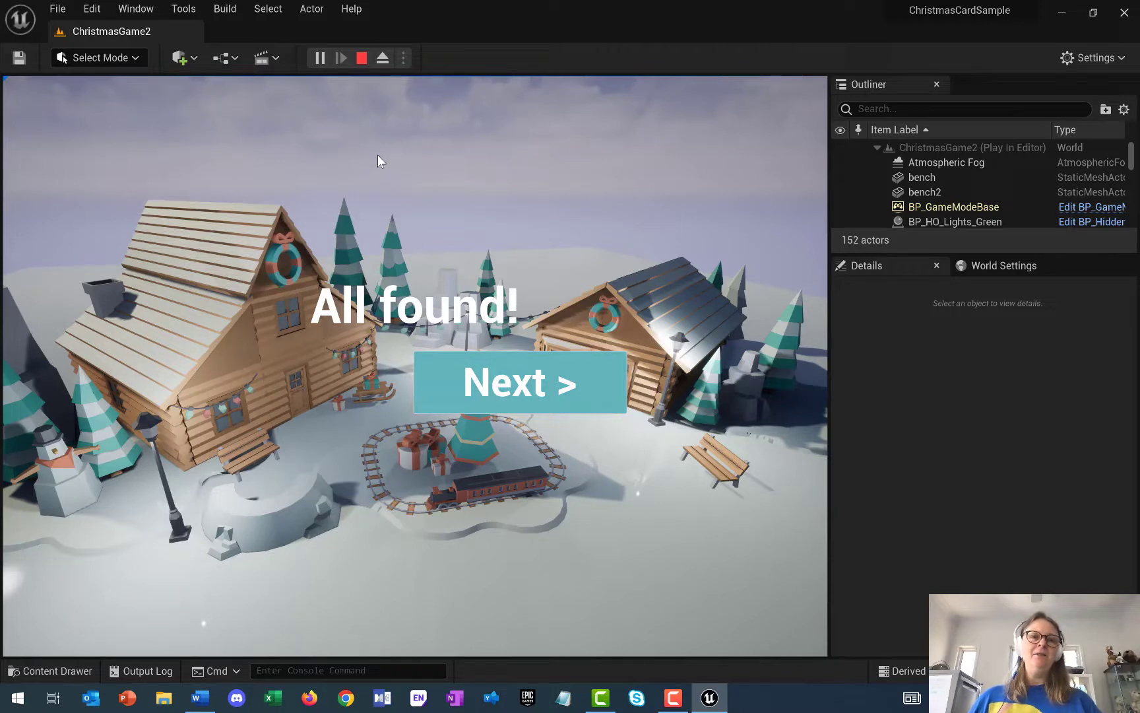
pyautogui.press('Escape')
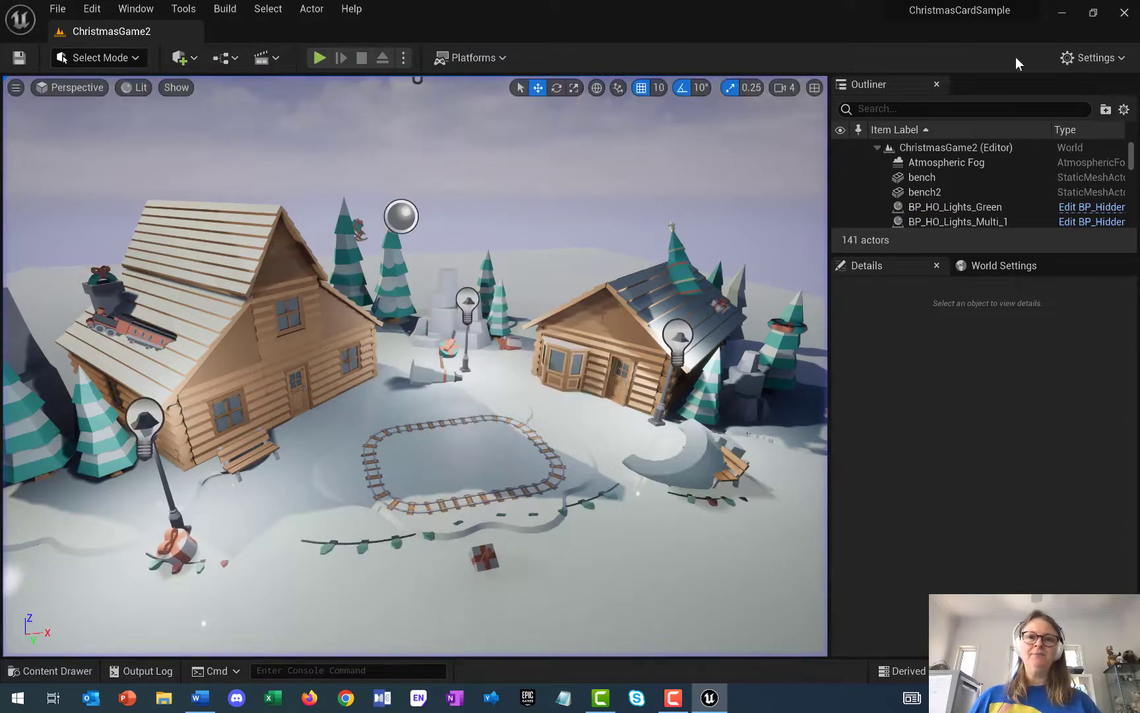
# Open the W_Next widget blueprint from the Widgets content folder
pyautogui.click(15, 670)
pyautogui.click(65, 594)
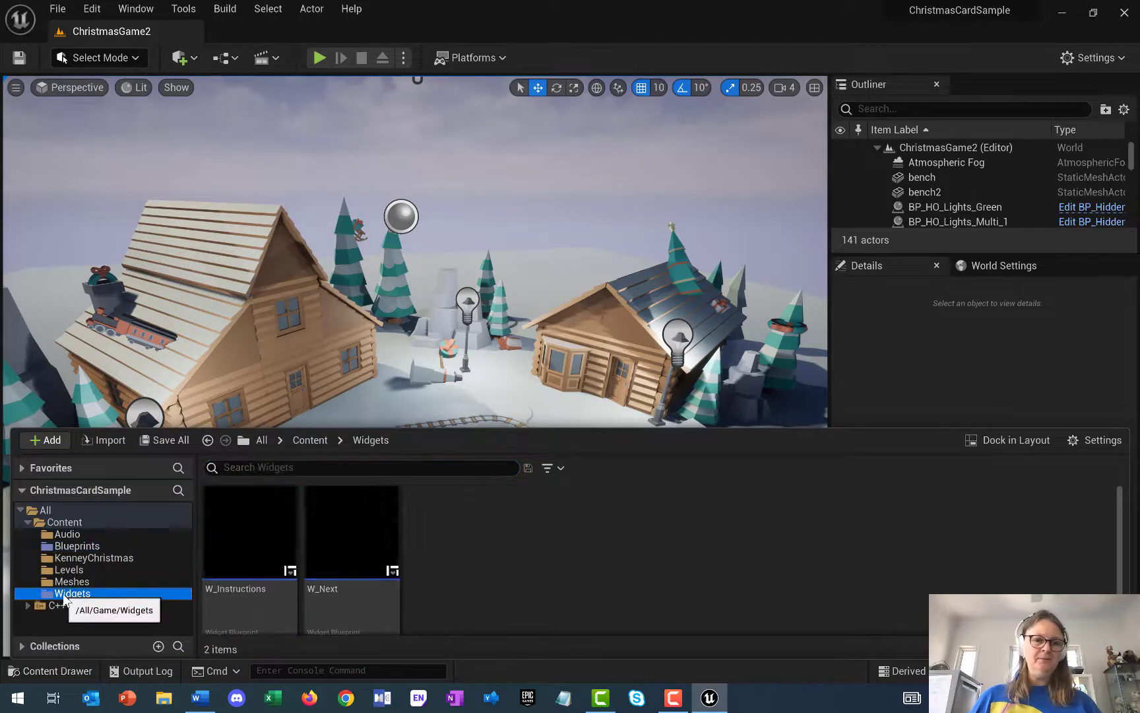
pyautogui.doubleClick(352, 534)
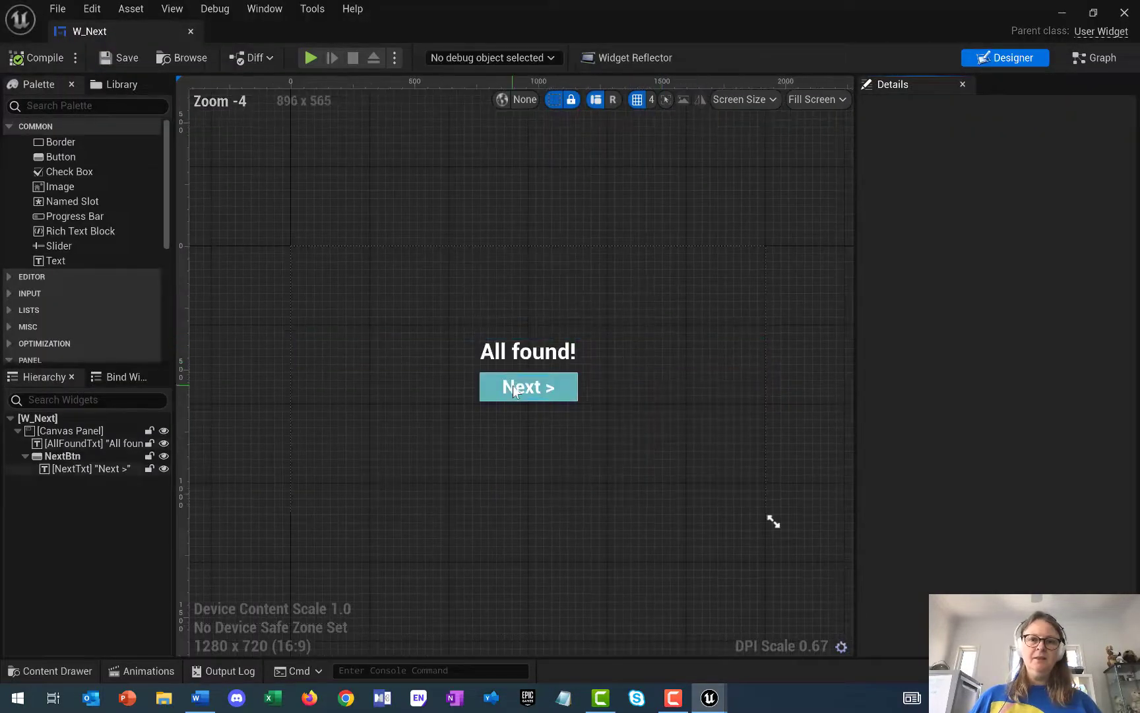
# Set the anchor of NextBtn to top centre, like that of the "All found!" text
pyautogui.click(571, 385)
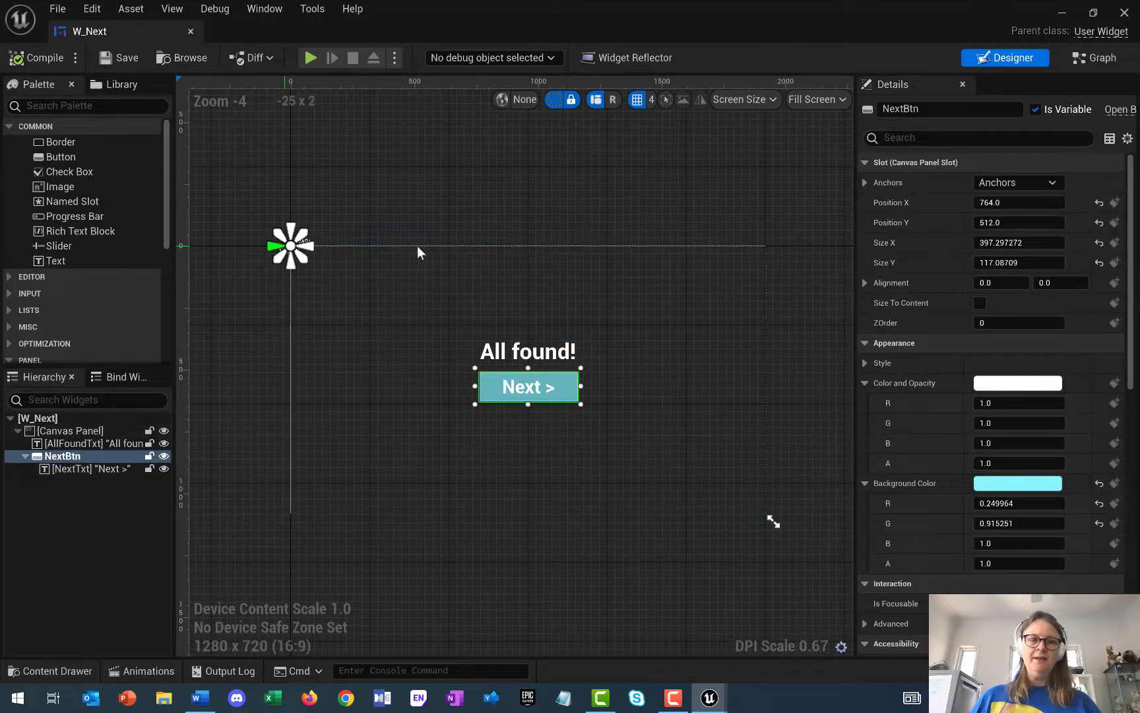
pyautogui.click(533, 353)
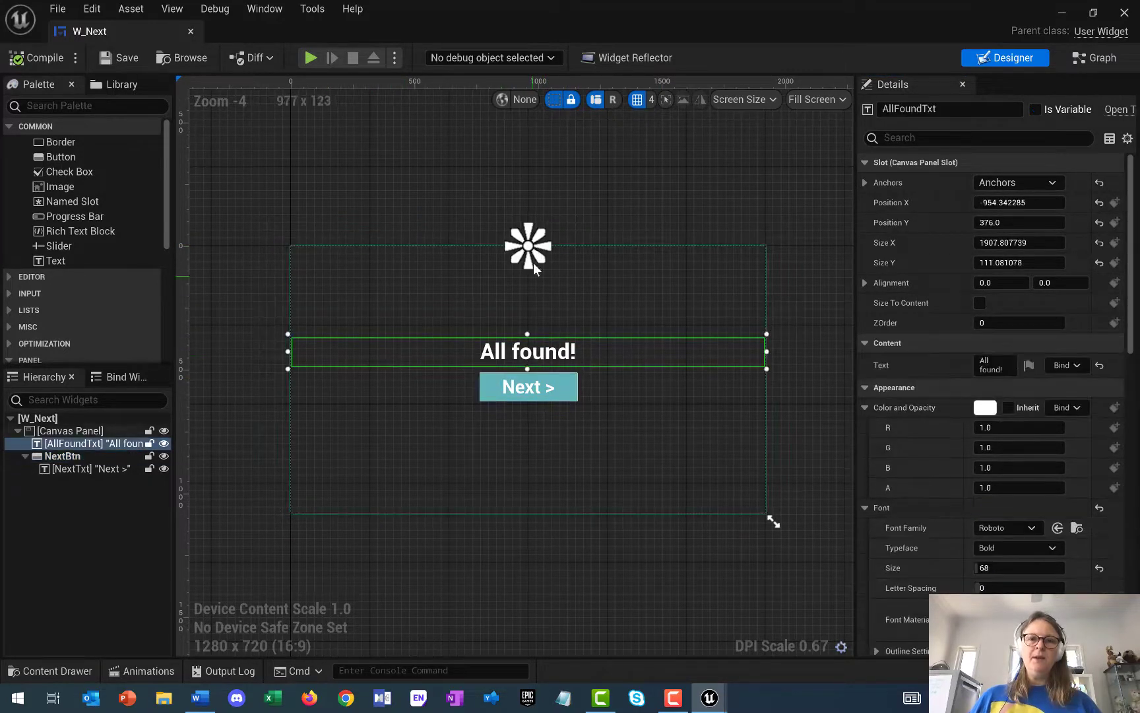
pyautogui.click(553, 383)
pyautogui.click(528, 392)
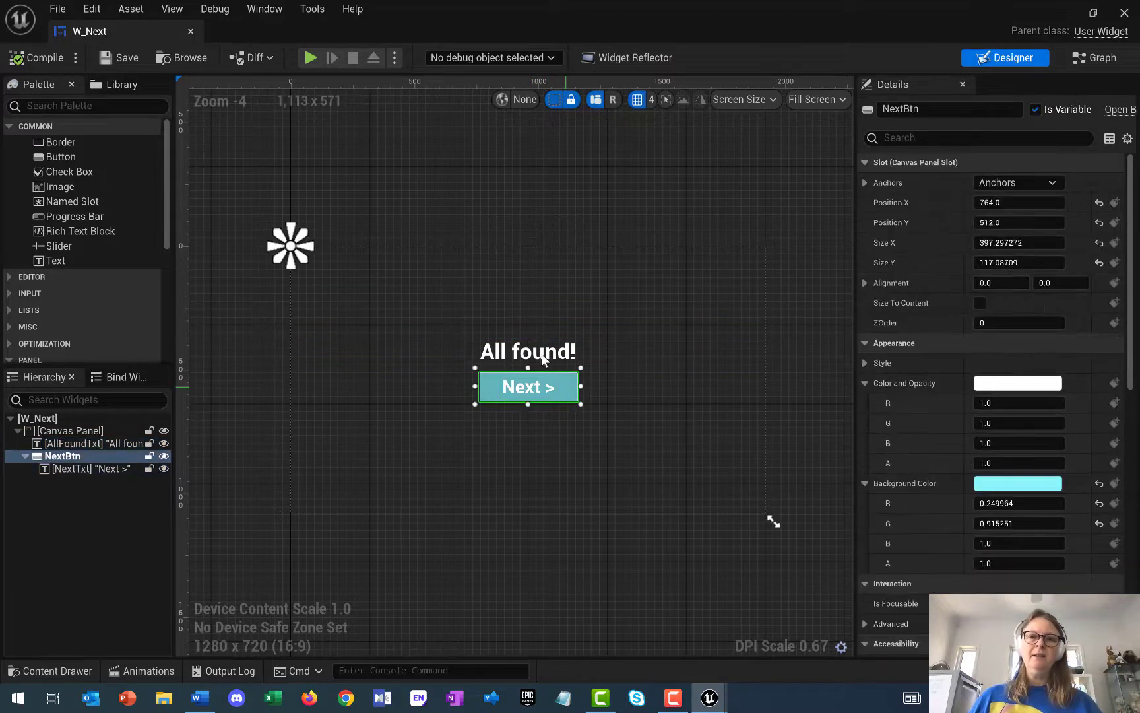
pyautogui.click(1017, 183)
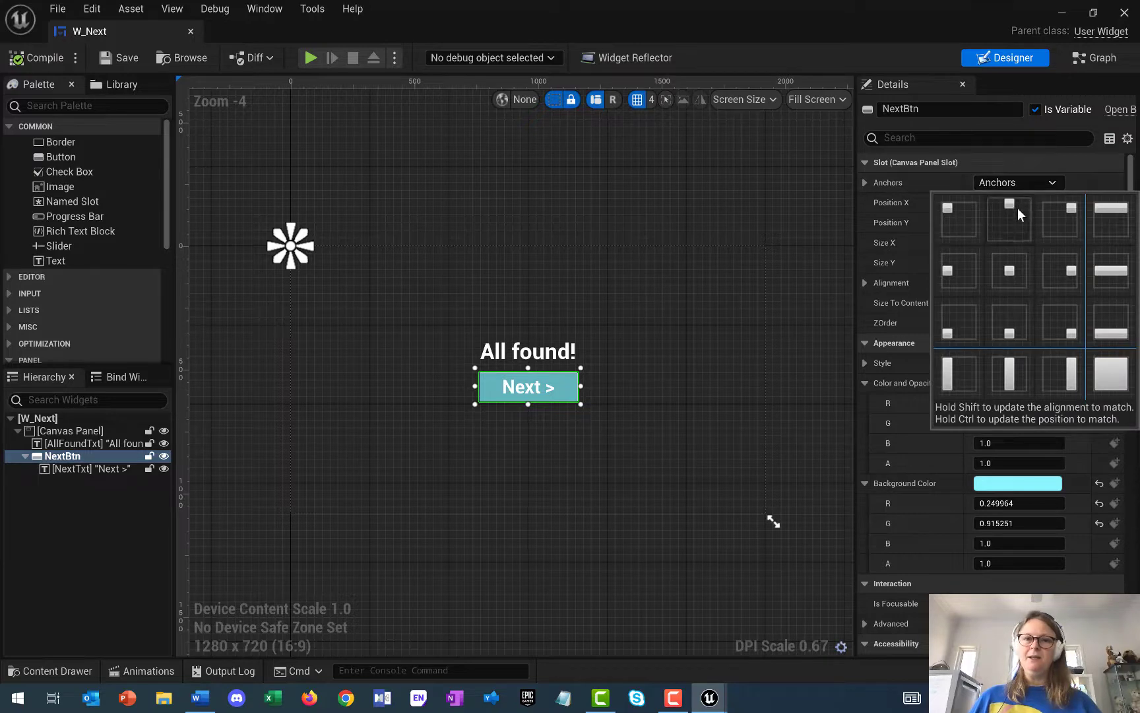
pyautogui.click(1016, 209)
pyautogui.click(672, 402)
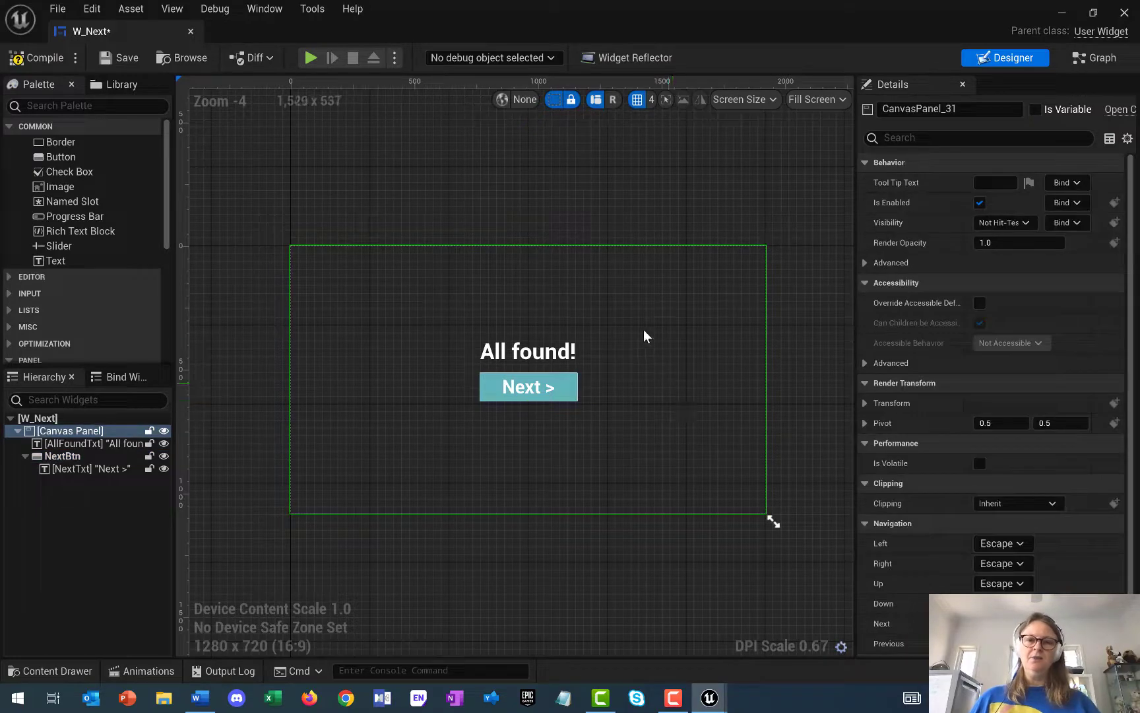
# Reduce the font size of the "All found!" text slightly
pyautogui.click(547, 354)
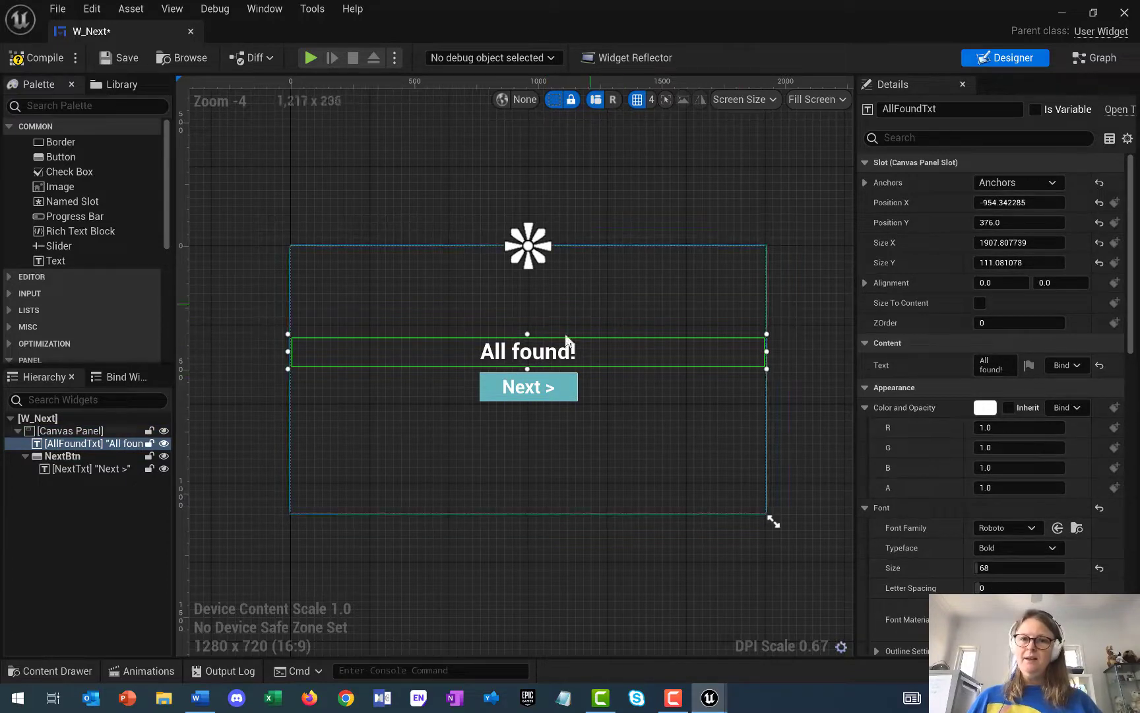
pyautogui.click(1016, 567)
pyautogui.write('37')
pyautogui.press('Return')
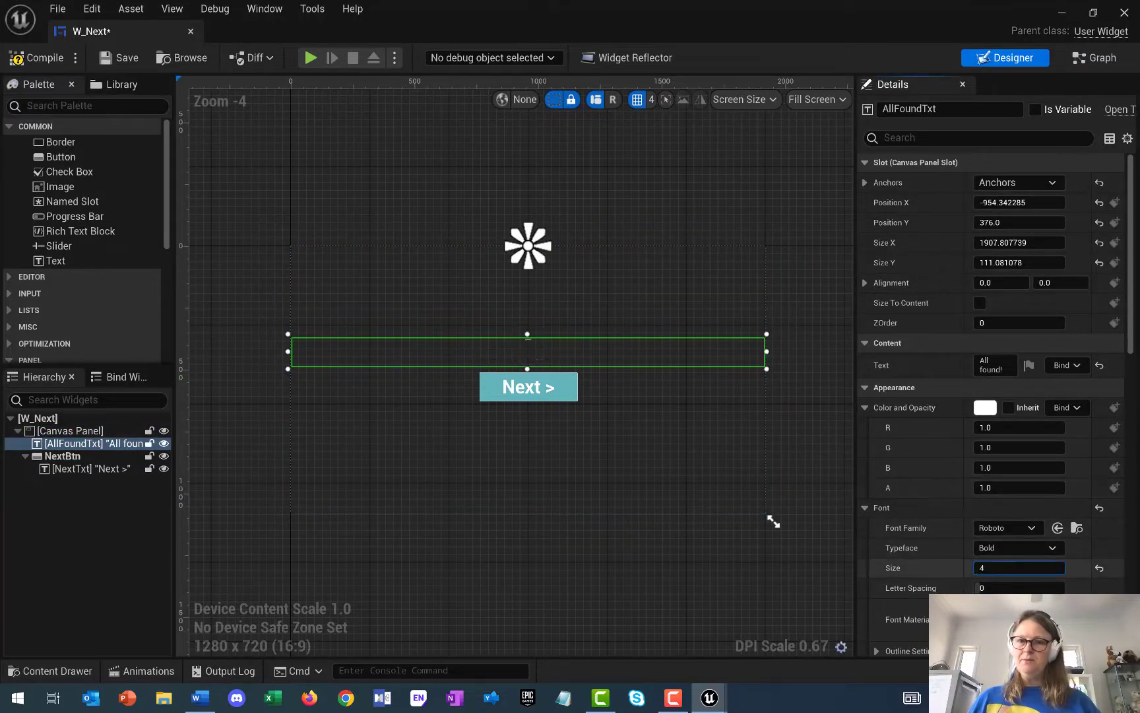
pyautogui.moveTo(1016, 568); pyautogui.dragTo(1023, 567)
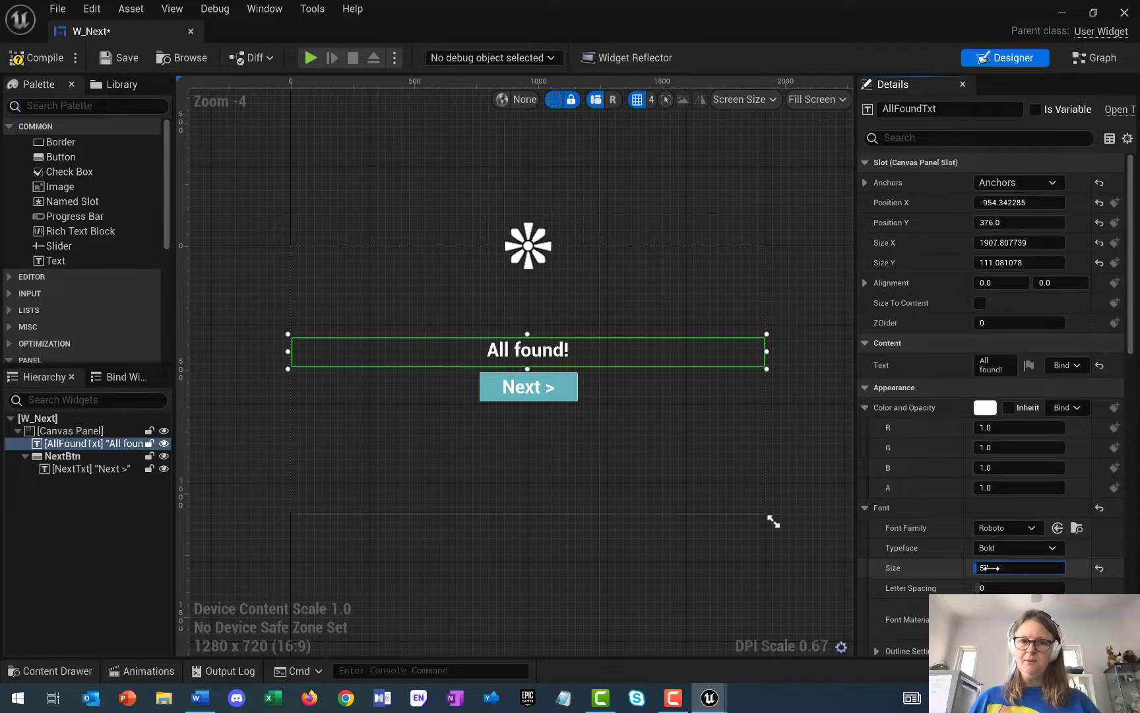
# Increase the font size of the "Next >" button text slightly to match the "All found!" text, and compile and save the widget
pyautogui.click(538, 389)
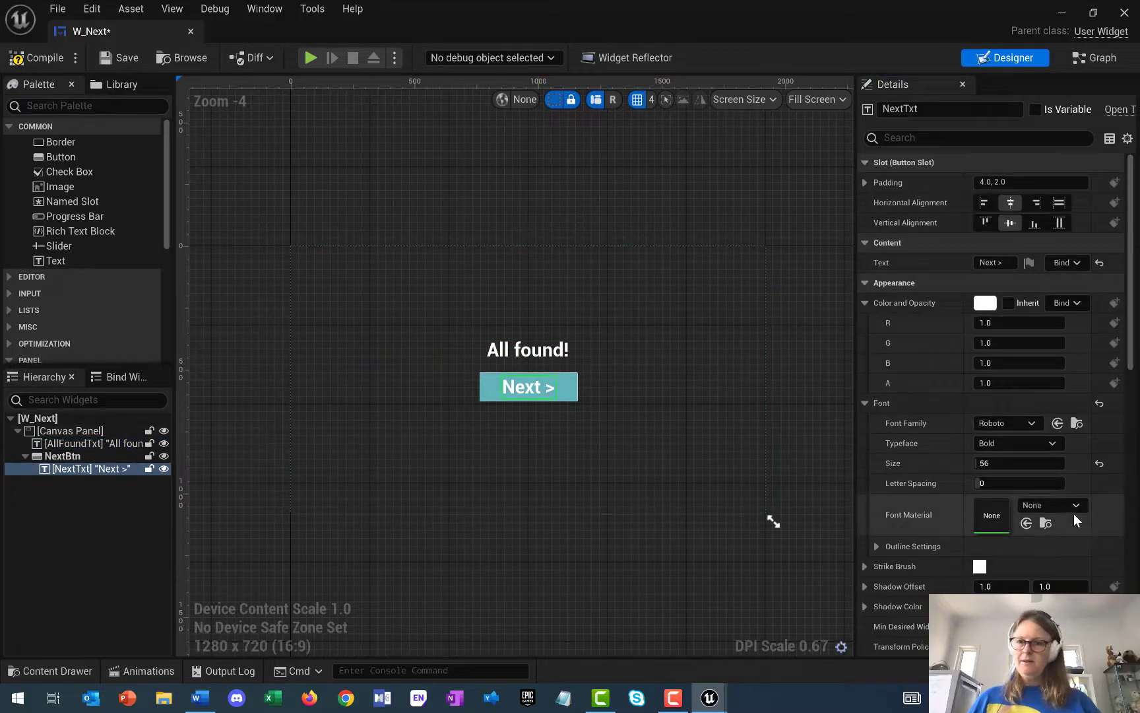
pyautogui.click(1020, 463)
pyautogui.write('28')
pyautogui.press('Return')
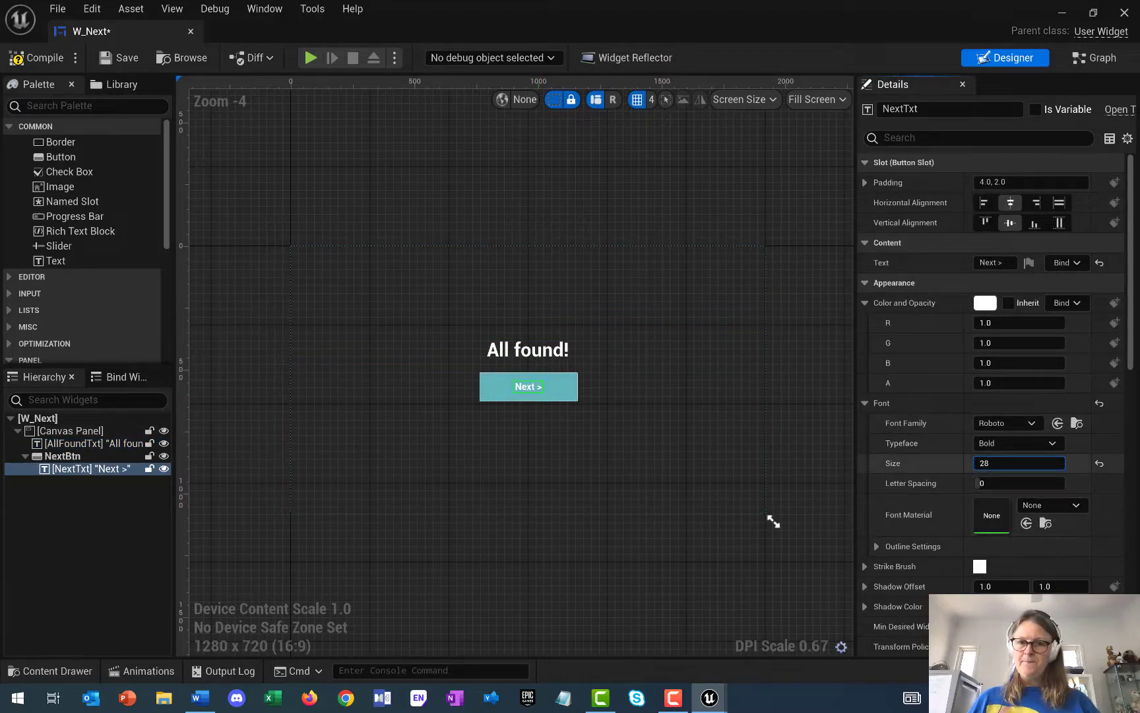
pyautogui.click(647, 421)
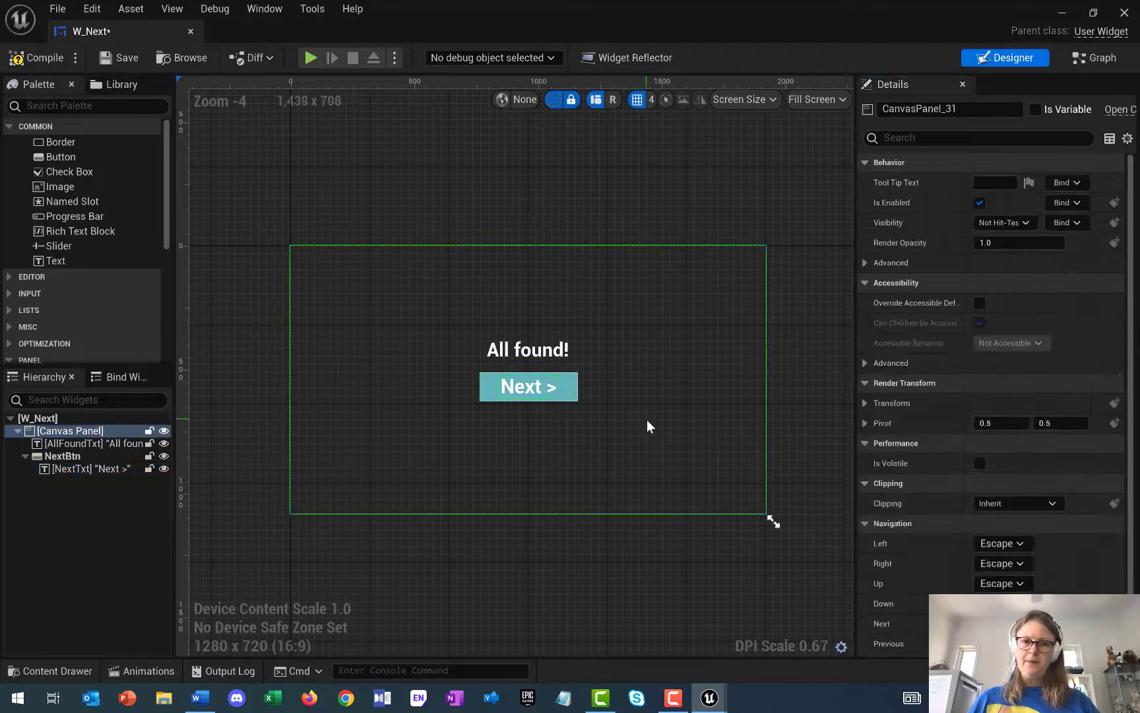
pyautogui.click(34, 58)
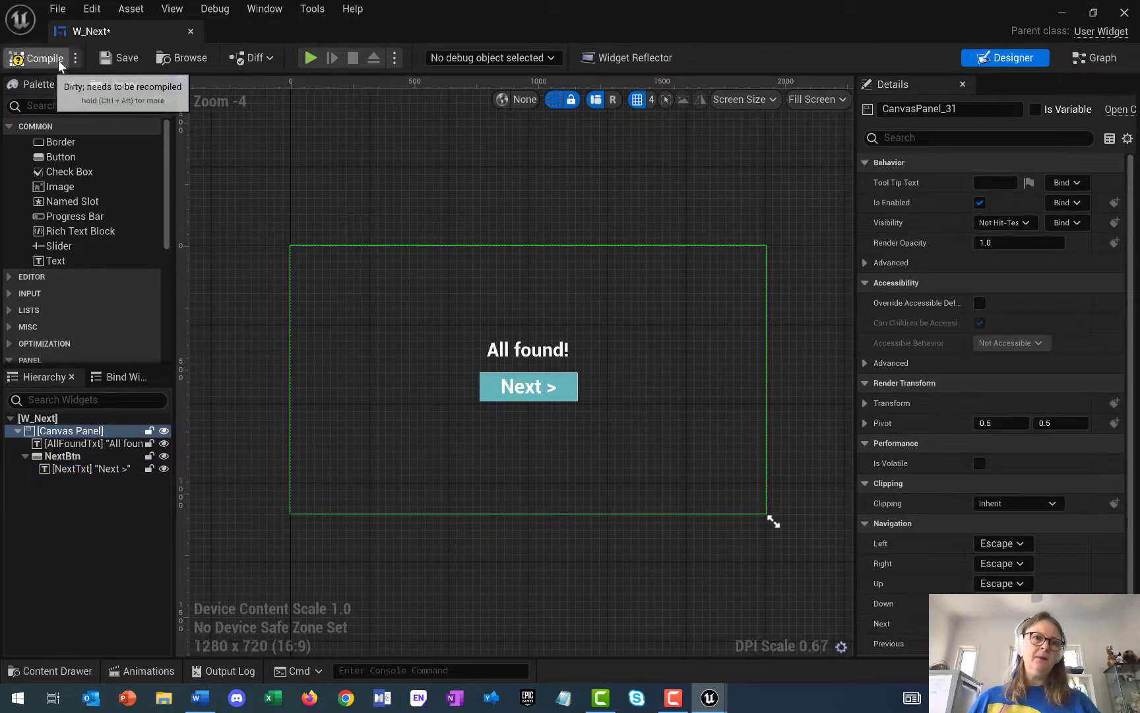
pyautogui.click(119, 58)
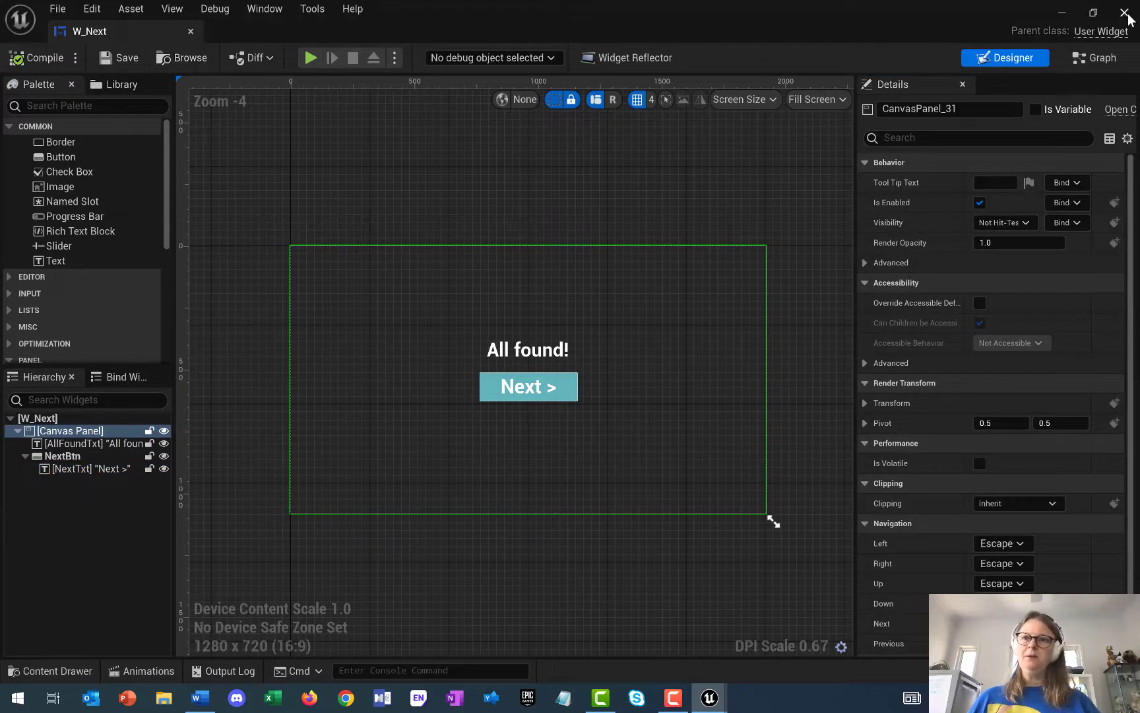
# Close the W_Next editor and play-test the level, finding all hidden objects and using the Next button
pyautogui.click(1125, 13)
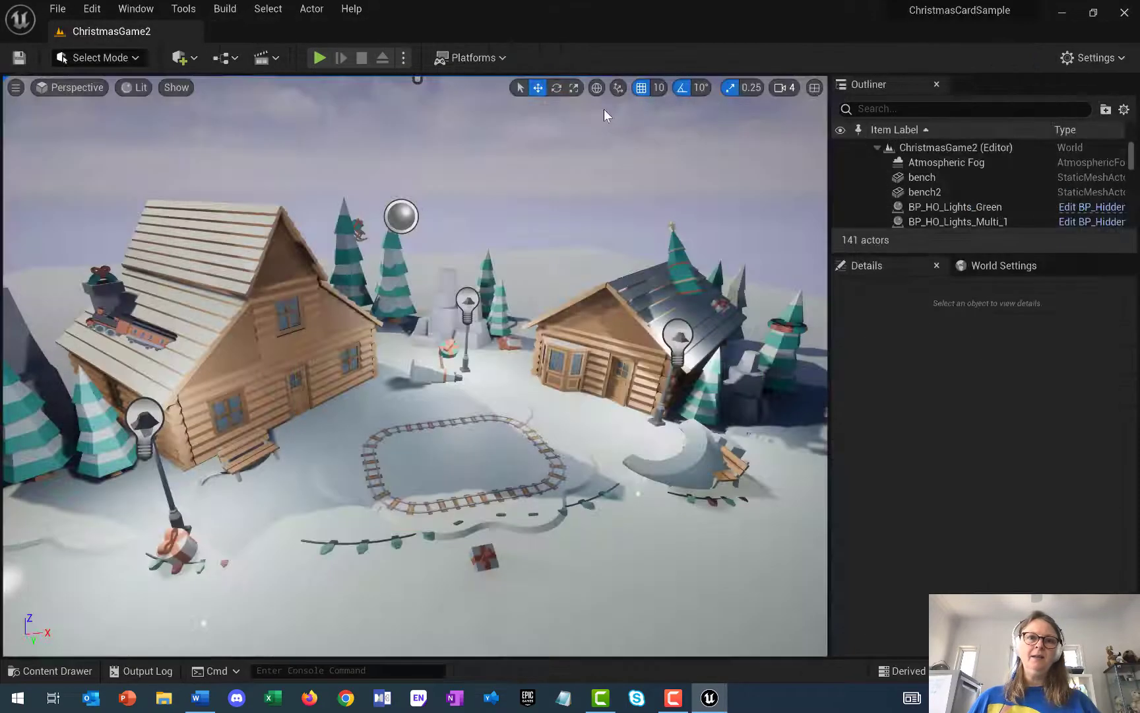
pyautogui.click(320, 58)
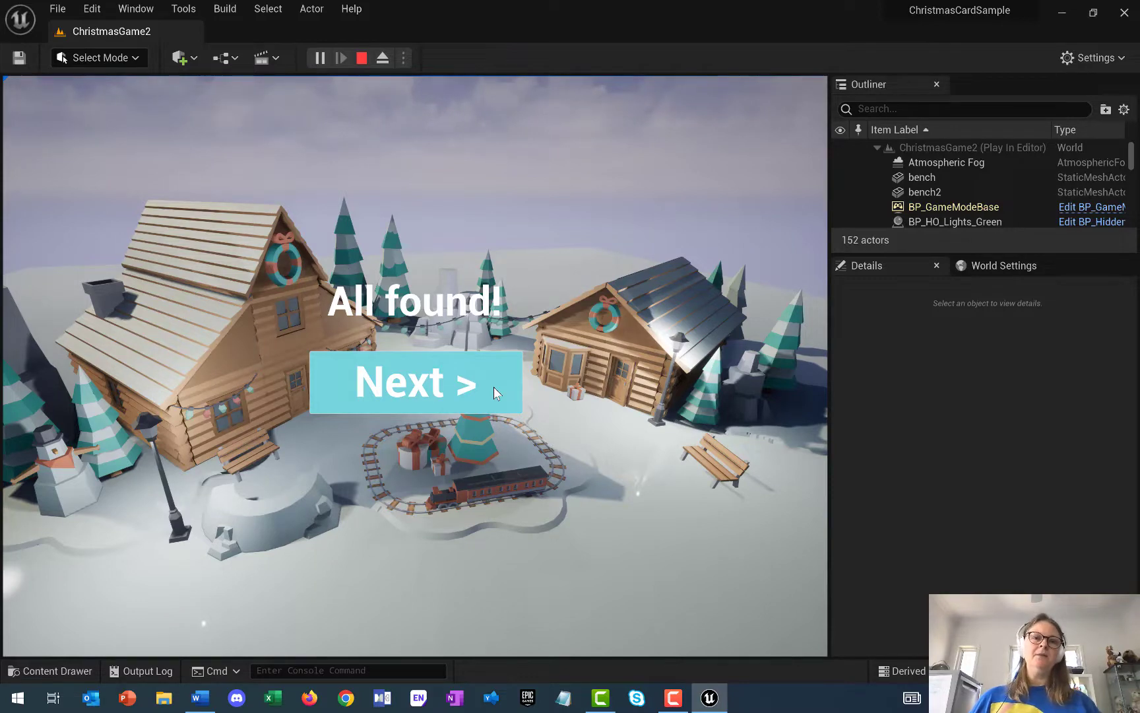
pyautogui.click(494, 387)
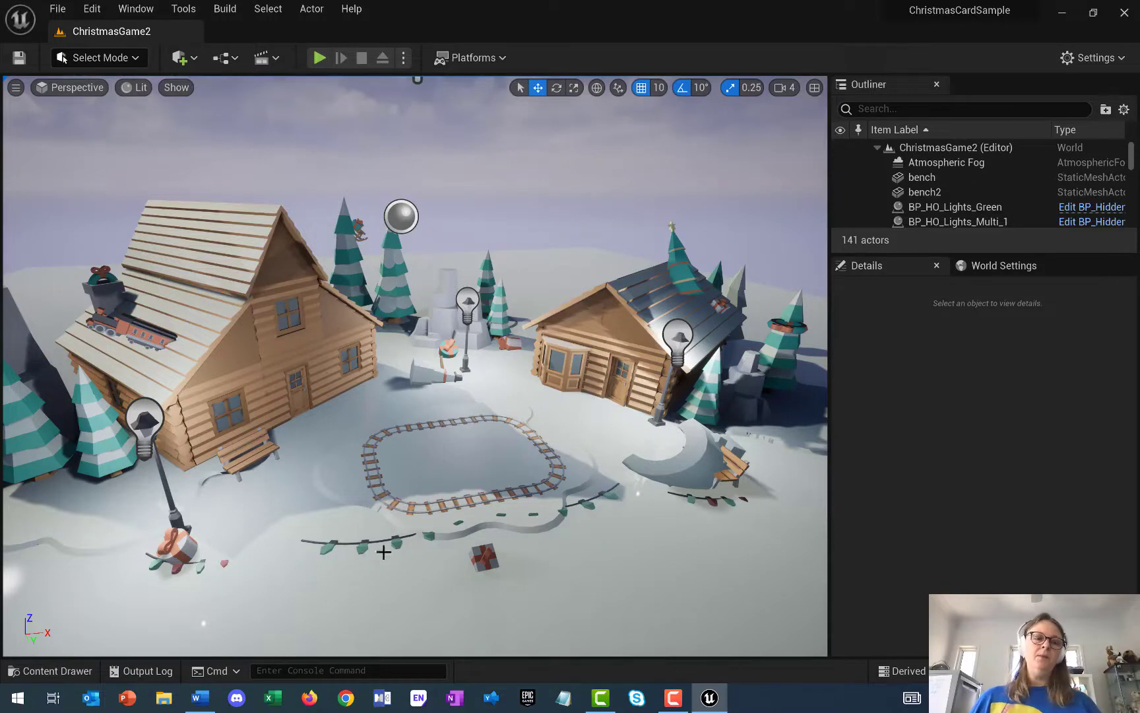
# Create a level named HolidayCard in the Levels content folder, and open it, saving it on the way
pyautogui.click(26, 671)
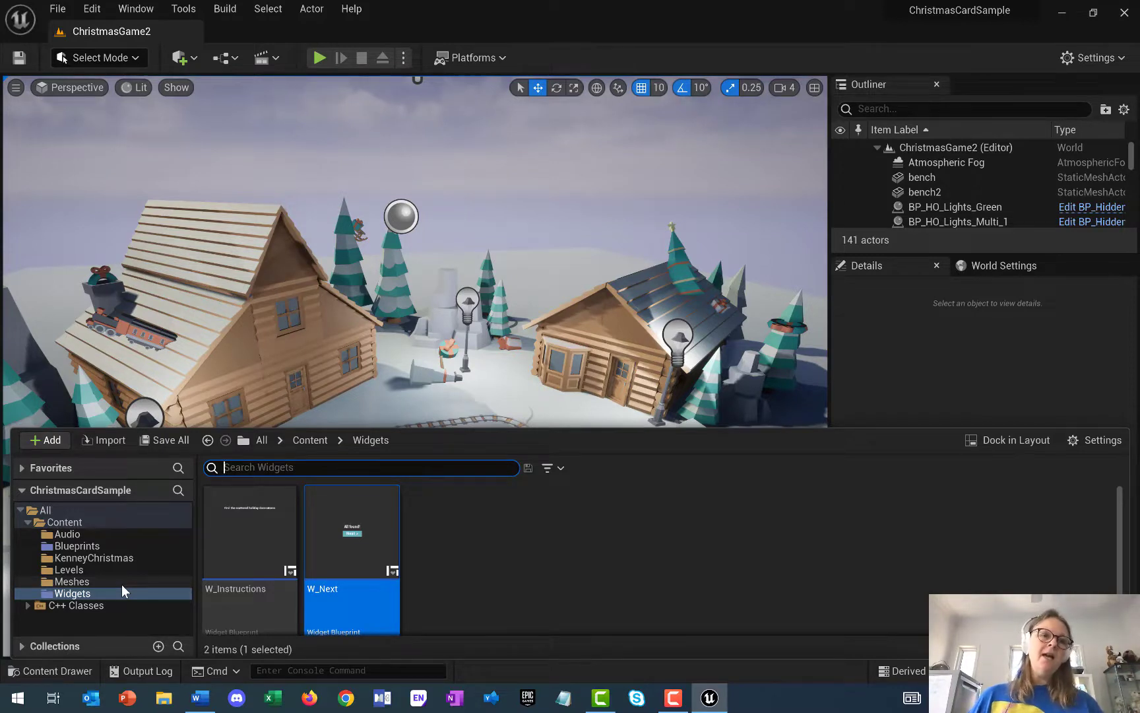
pyautogui.click(77, 574)
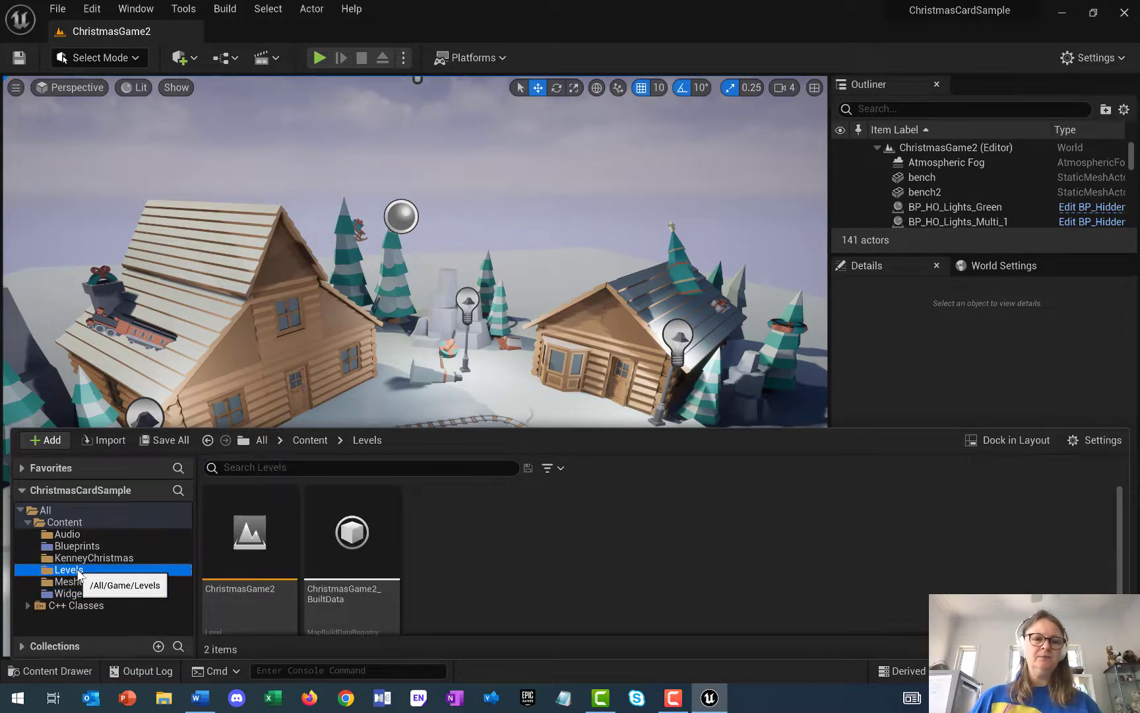
pyautogui.rightClick(459, 587)
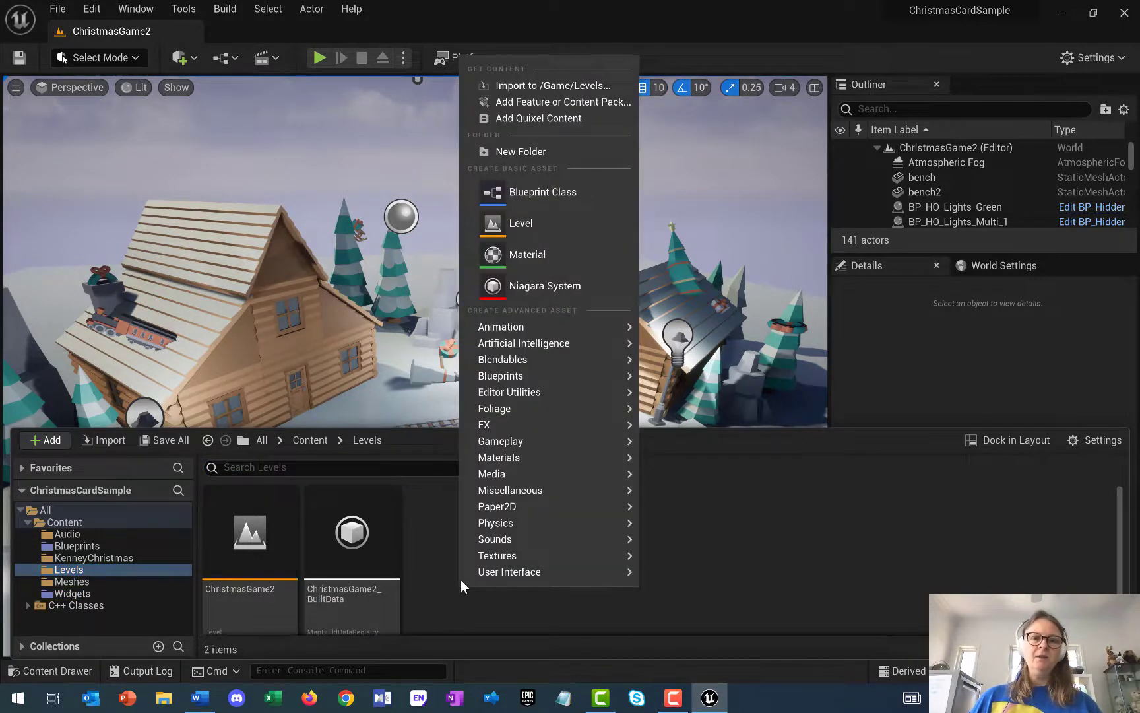
pyautogui.click(527, 223)
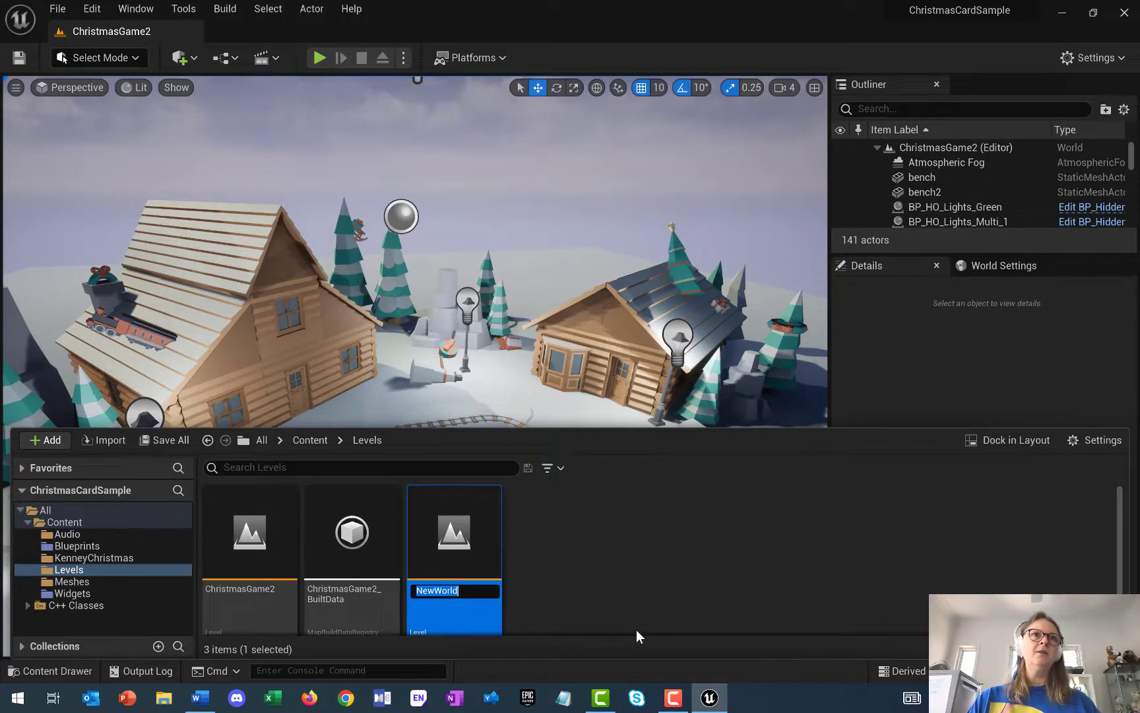
pyautogui.write('Holida')
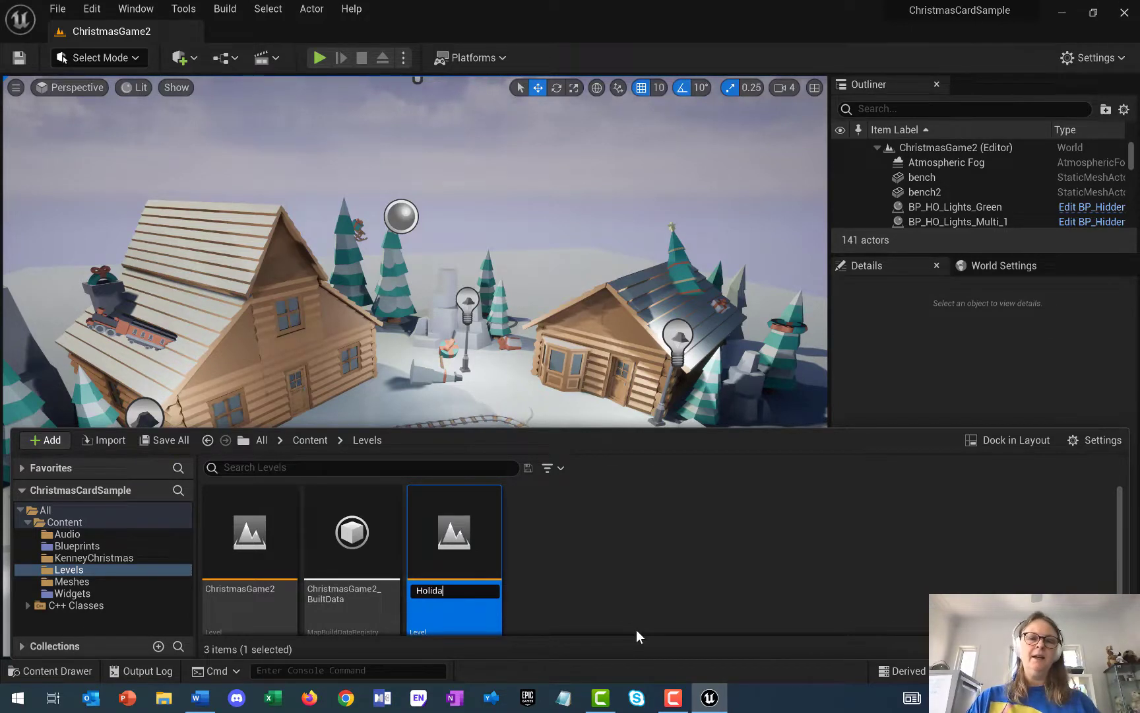
pyautogui.write('yCard')
pyautogui.press('Return')
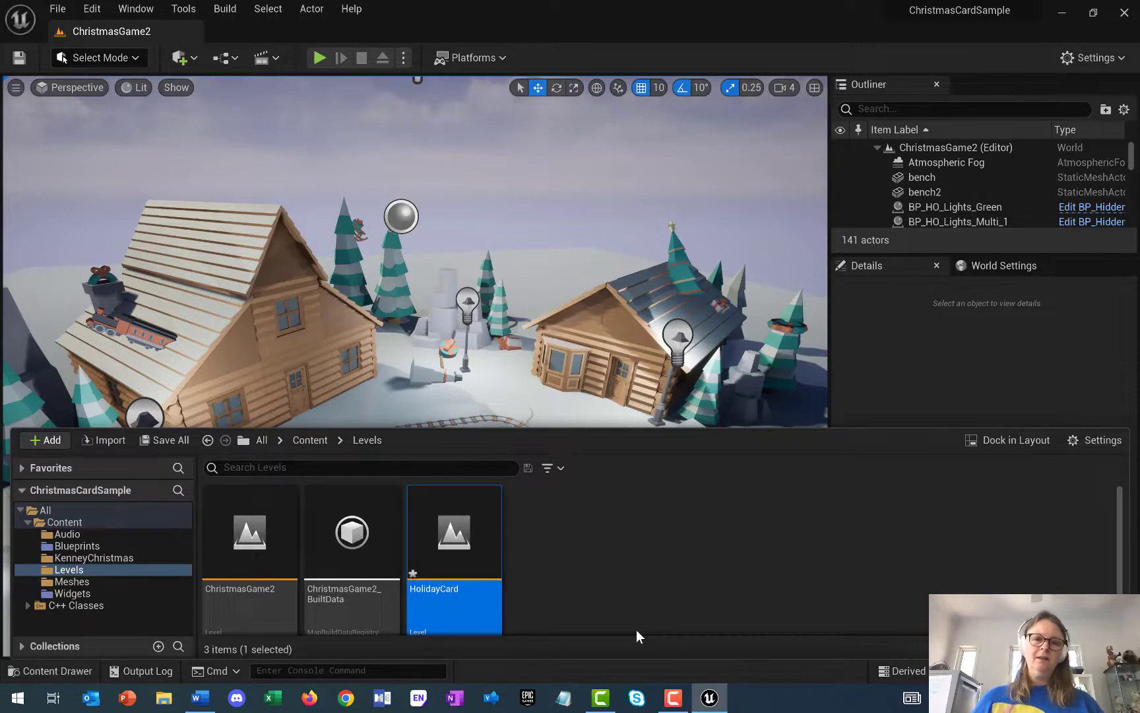
pyautogui.doubleClick(441, 550)
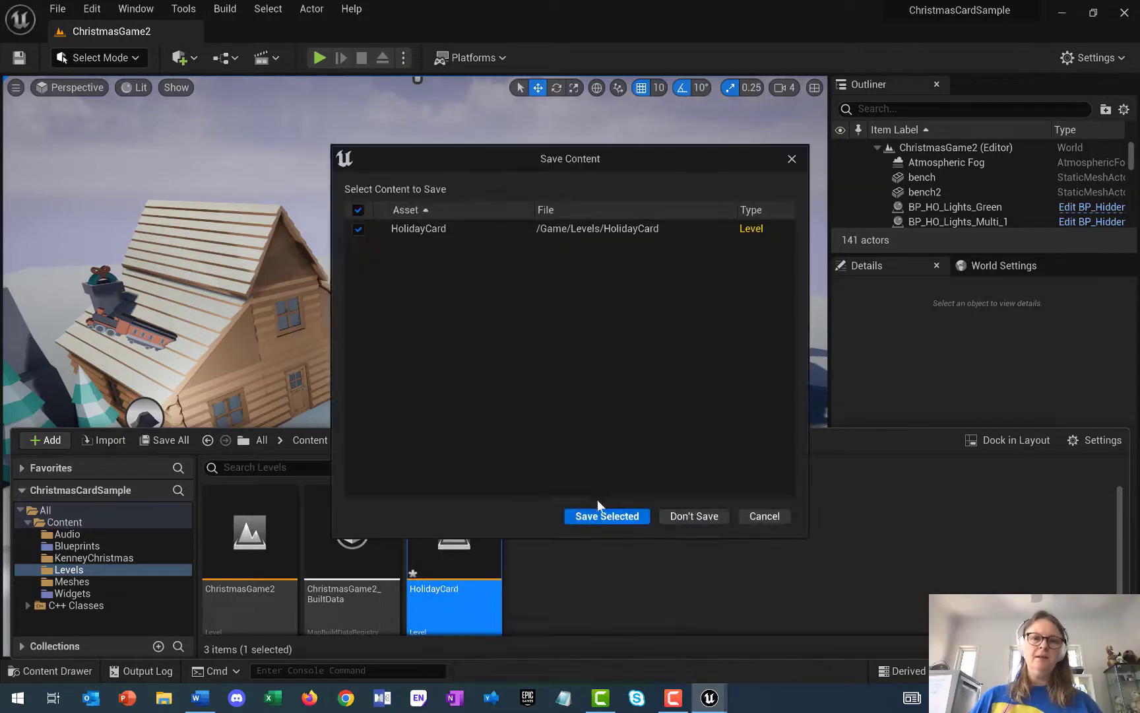
pyautogui.click(604, 516)
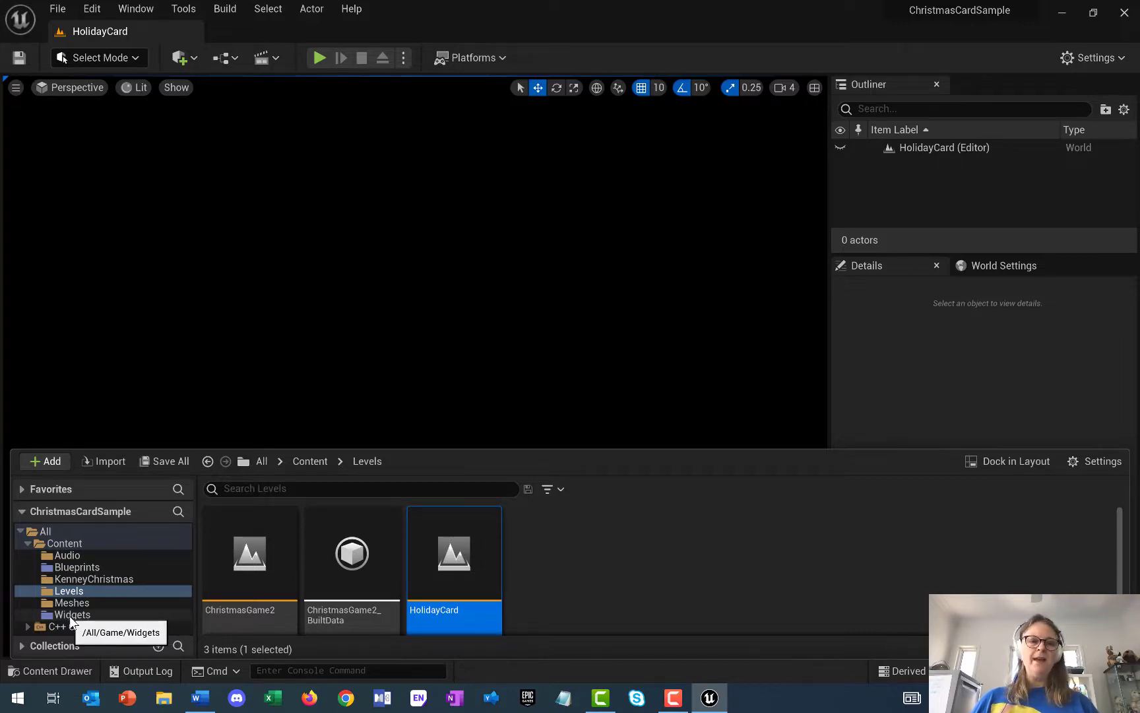
pyautogui.click(70, 616)
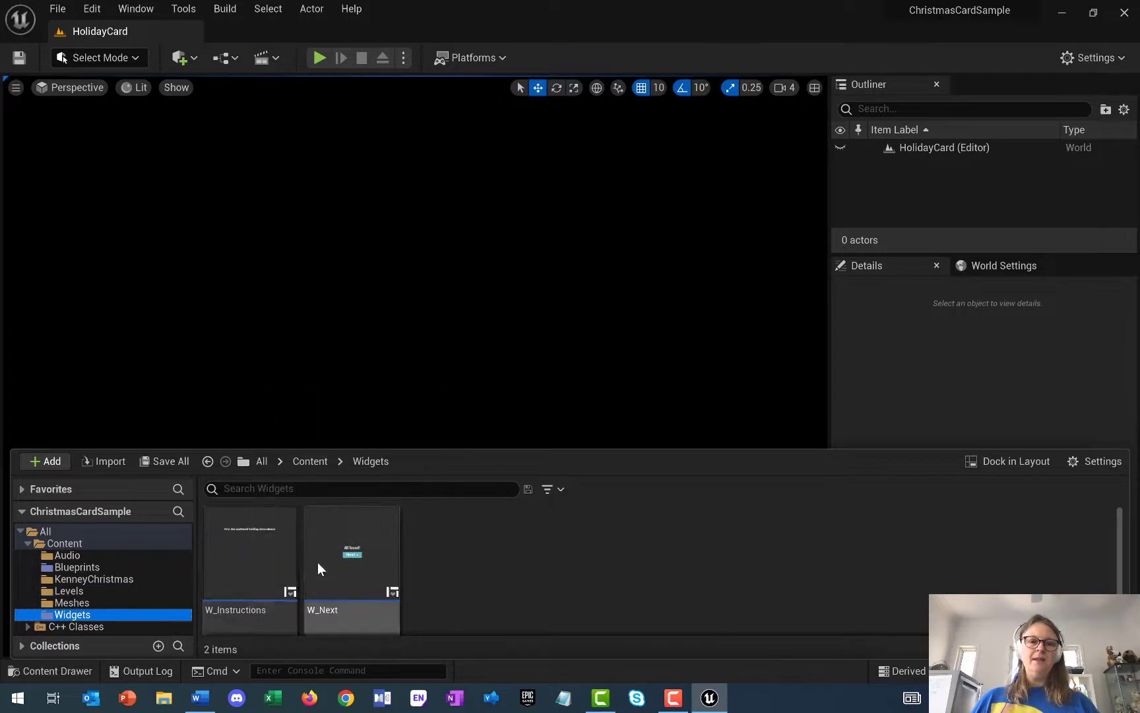
pyautogui.click(64, 592)
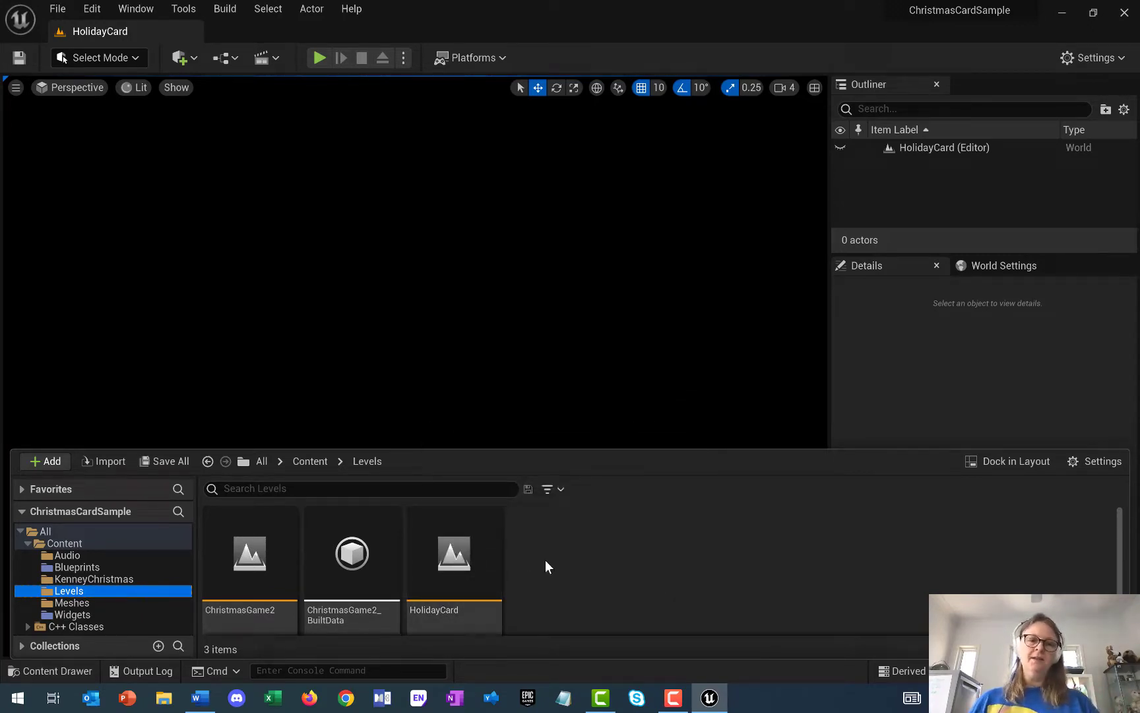
pyautogui.click(88, 615)
pyautogui.click(70, 591)
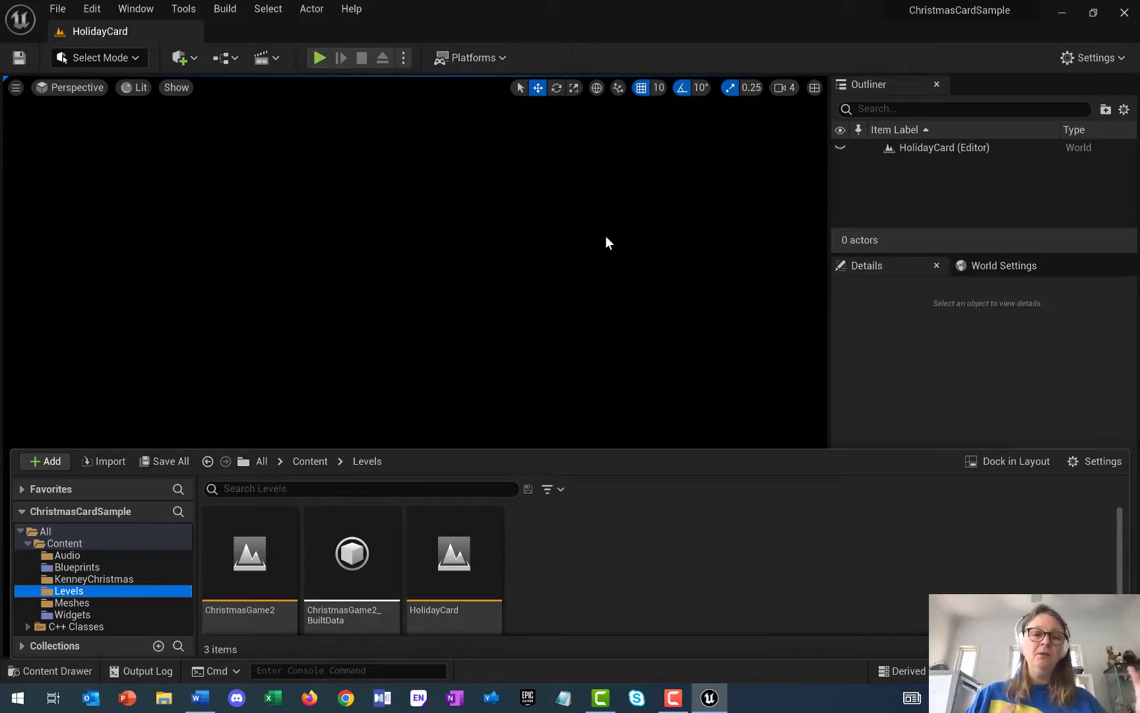
# Create a Widget Blueprint based on User Widget in the Widgets content folder and name it W_Card
pyautogui.click(80, 615)
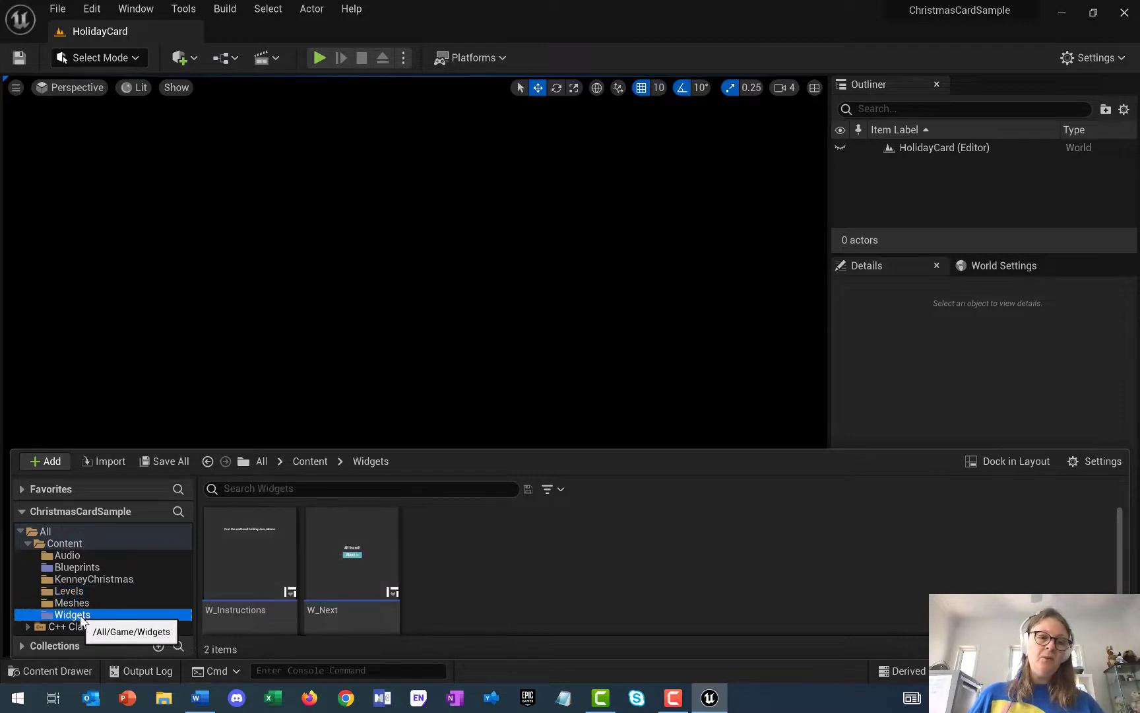
pyautogui.rightClick(480, 577)
pyautogui.moveTo(518, 567)
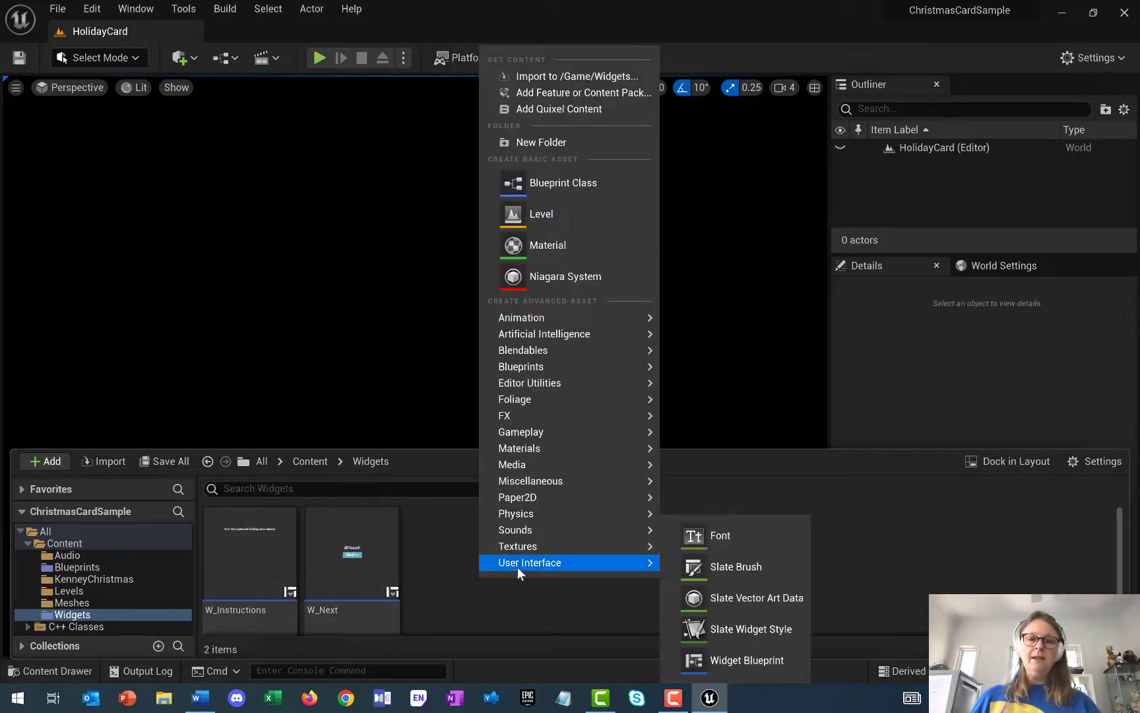
pyautogui.click(719, 660)
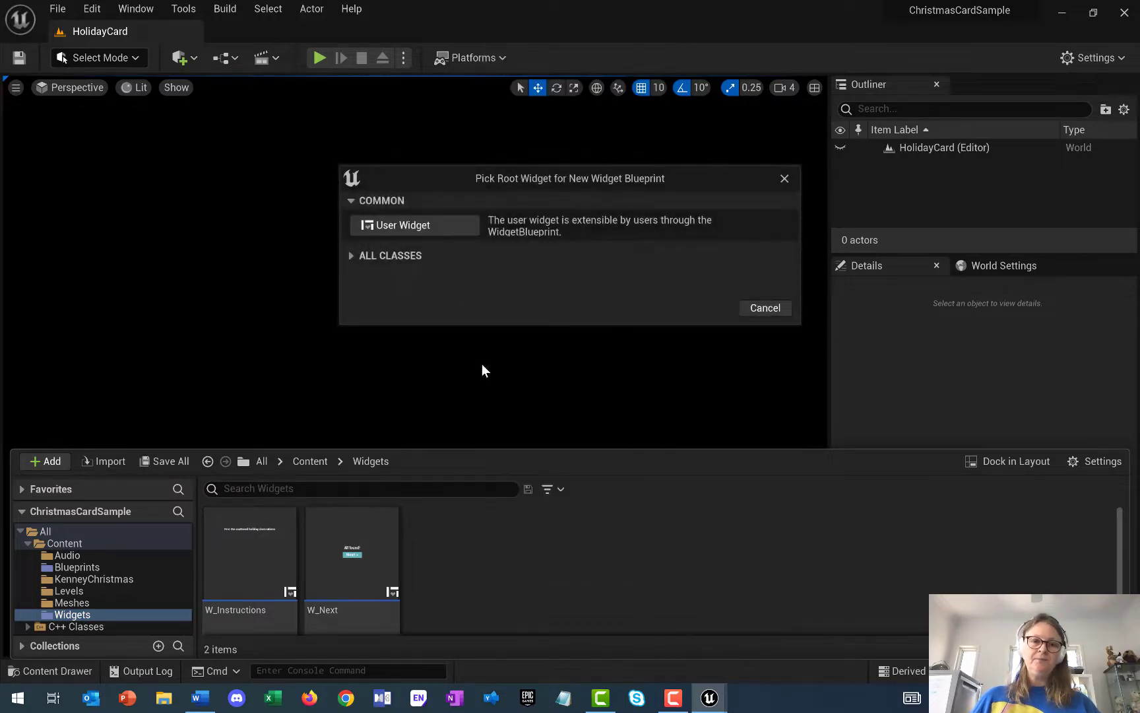
pyautogui.click(432, 227)
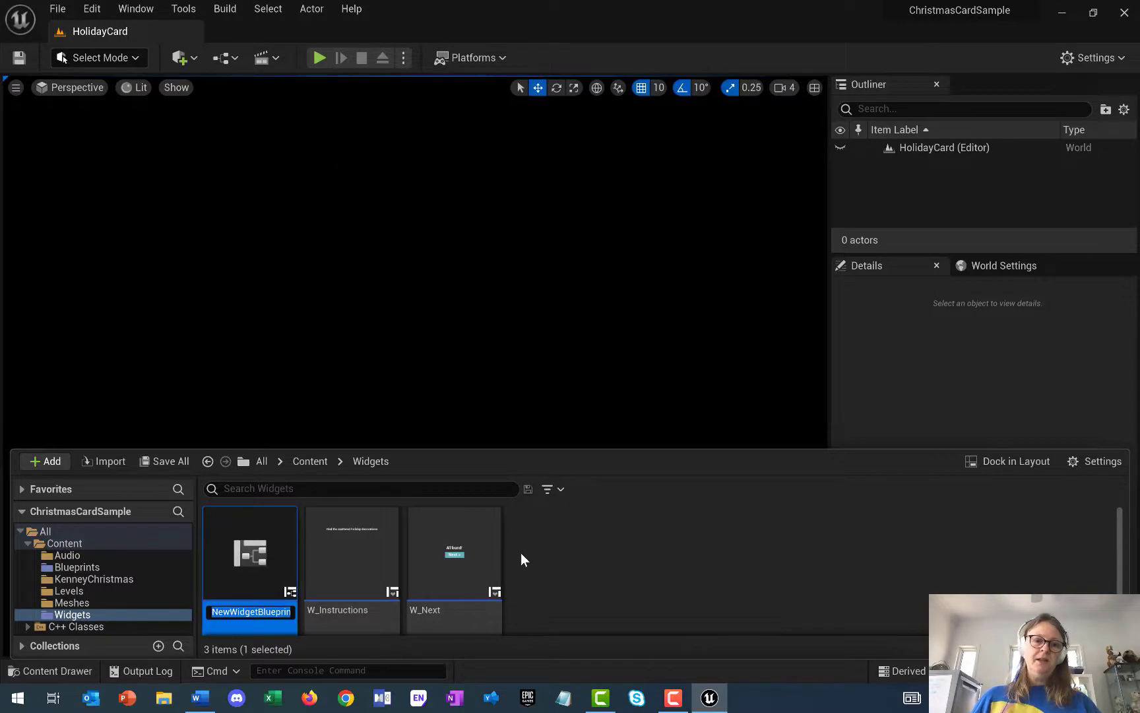
pyautogui.write('W_Card')
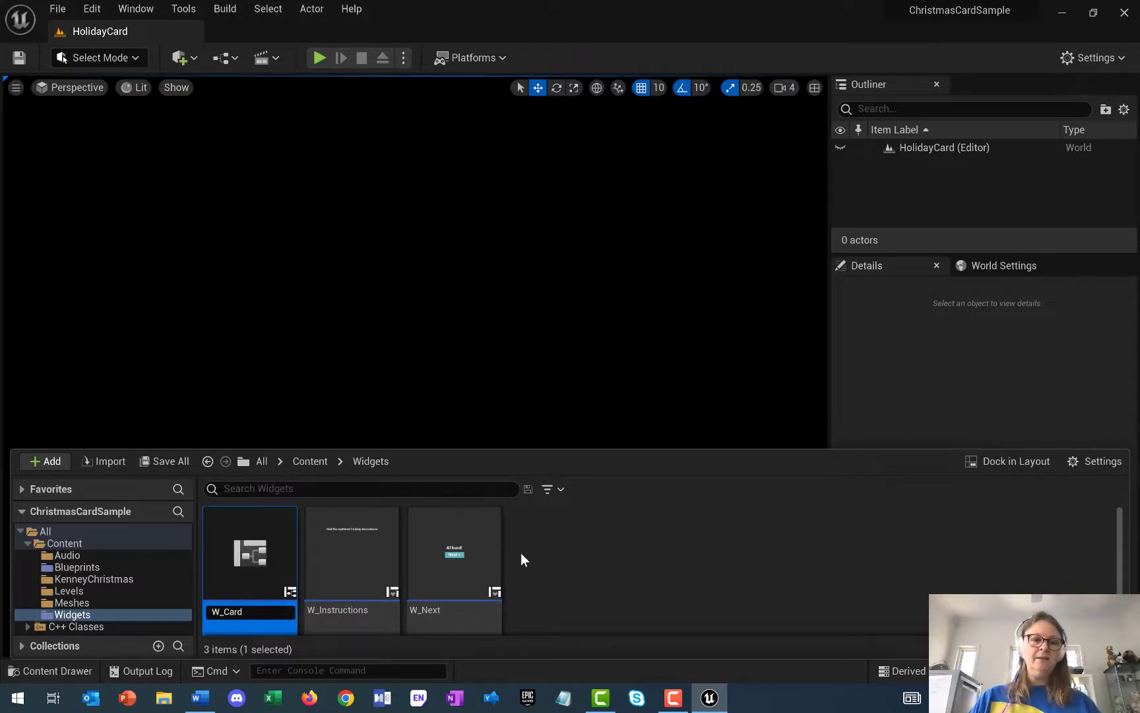
pyautogui.press('Return')
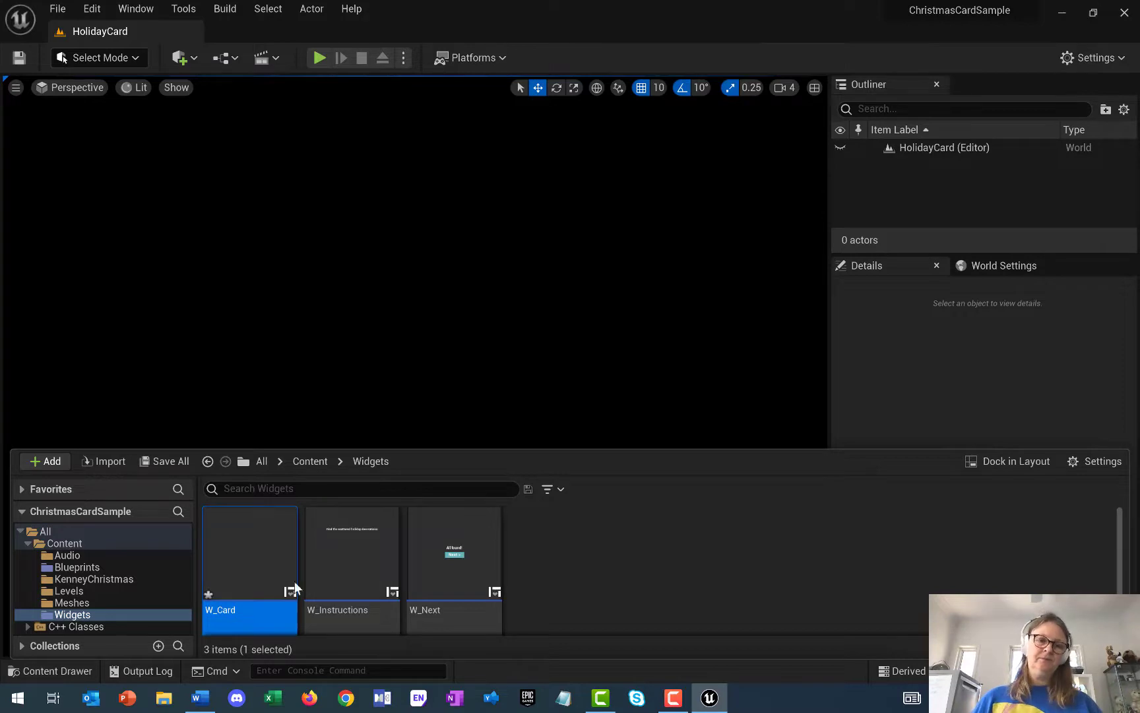
# Open W_Card for editing and add a Canvas Panel as its root
pyautogui.doubleClick(247, 535)
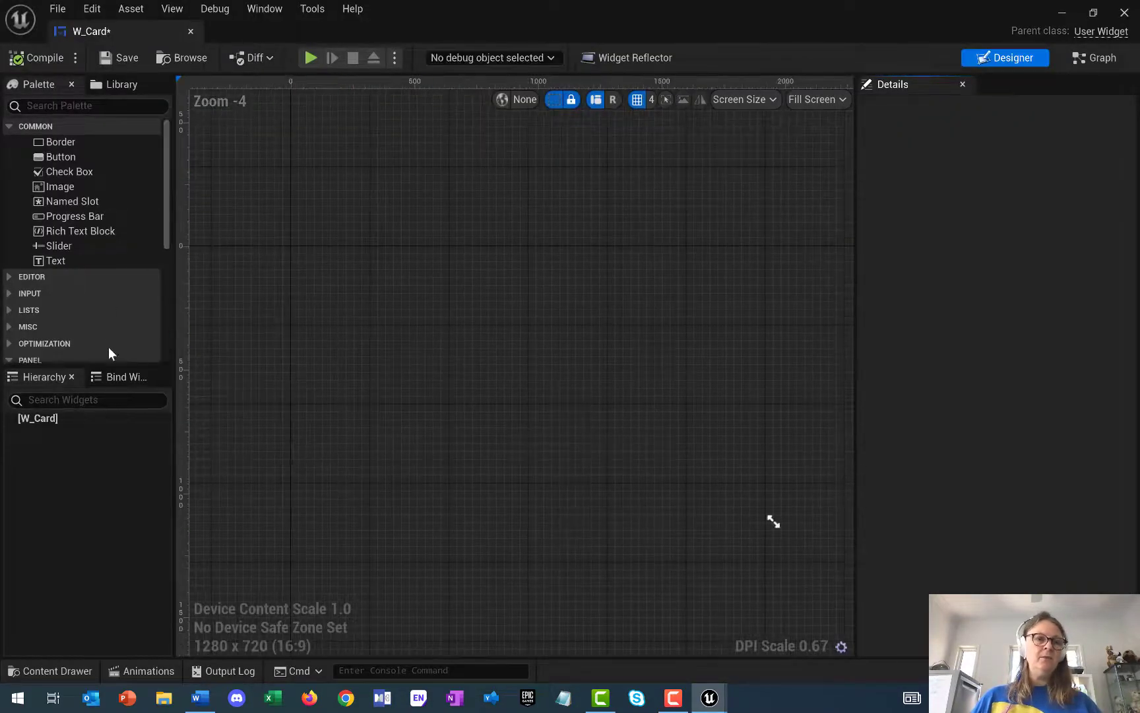
pyautogui.scroll(-1, 77, 324)
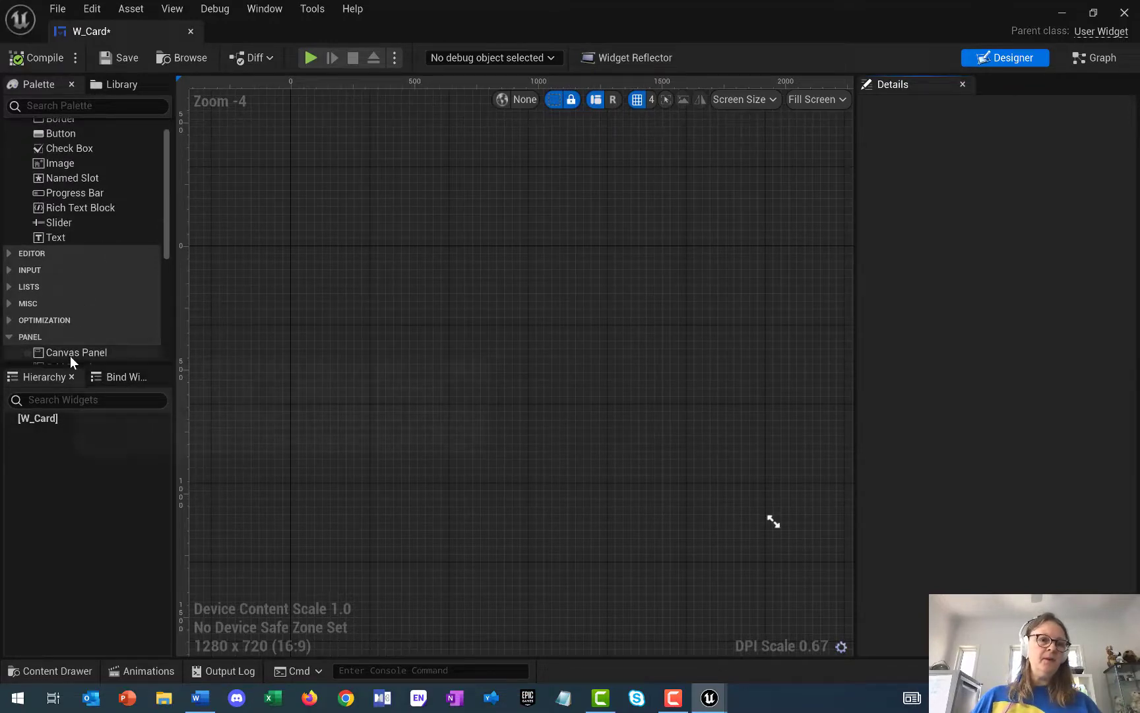
pyautogui.moveTo(71, 355); pyautogui.dragTo(58, 422)
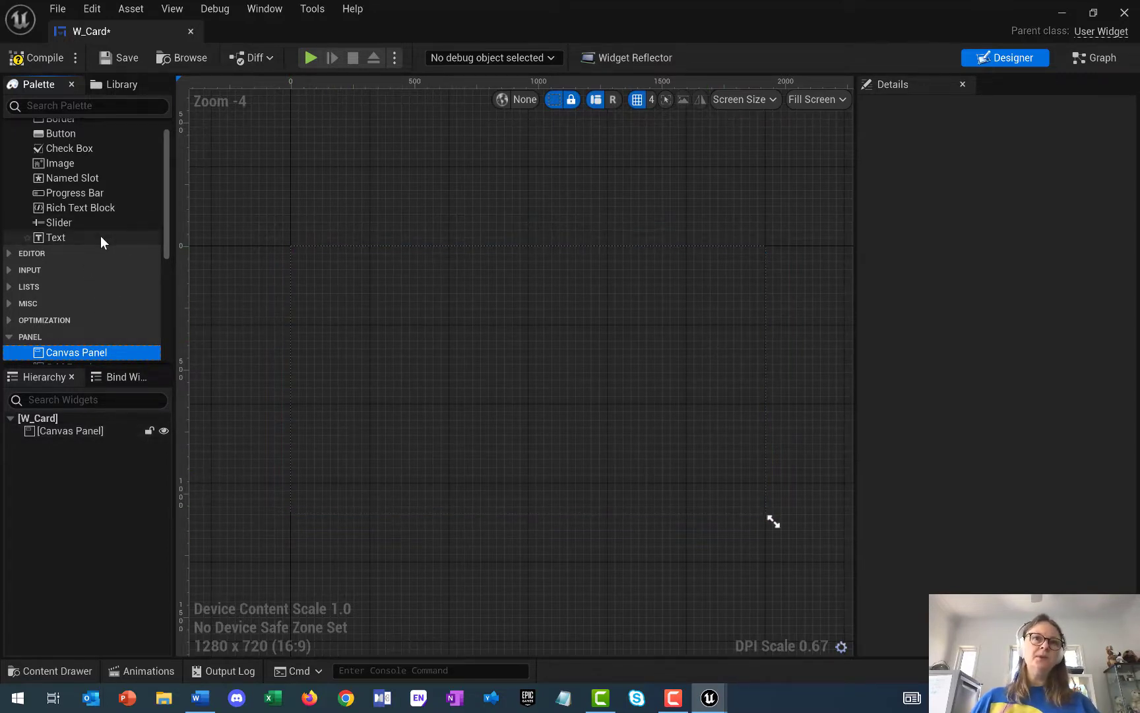
# Add an Image widget to the Canvas Panel and name it Background
pyautogui.scroll(1, 83, 217)
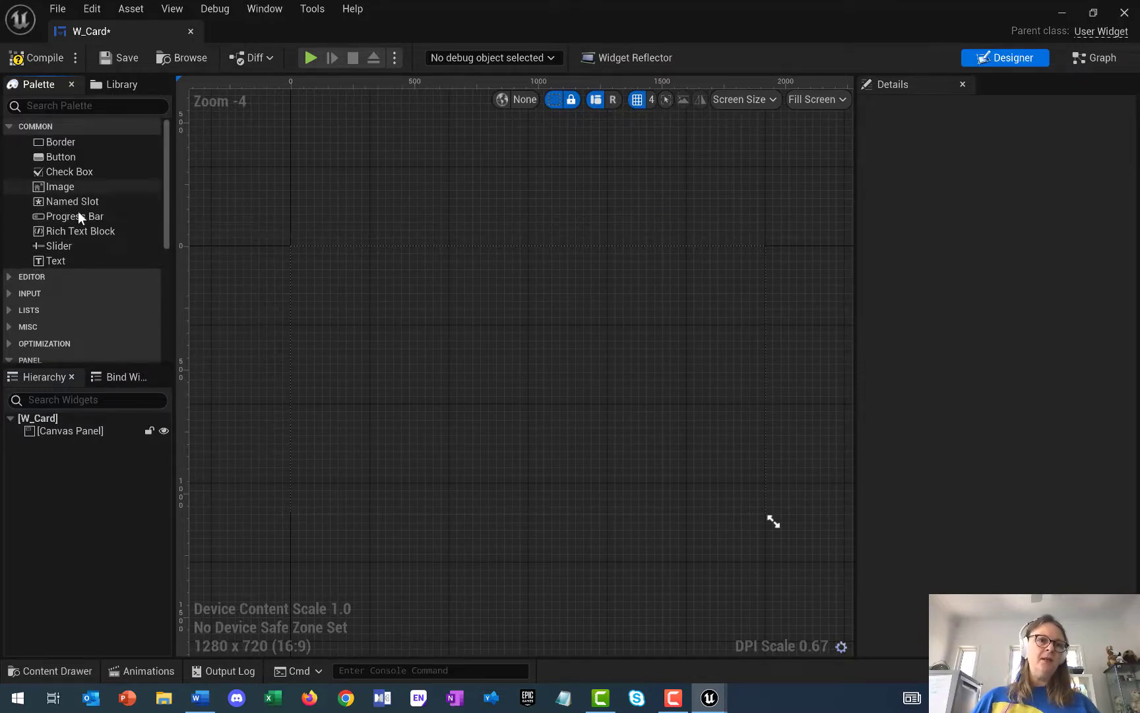
pyautogui.scroll(-2, 77, 211)
pyautogui.scroll(2, 83, 218)
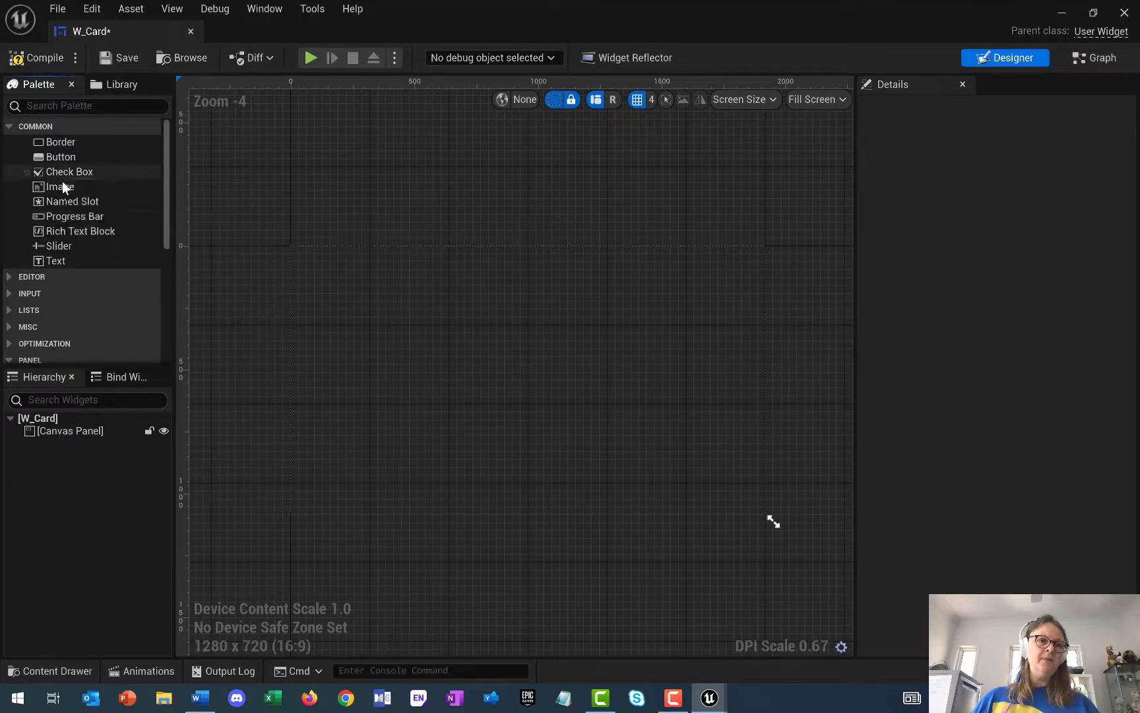
pyautogui.moveTo(62, 185); pyautogui.dragTo(59, 432)
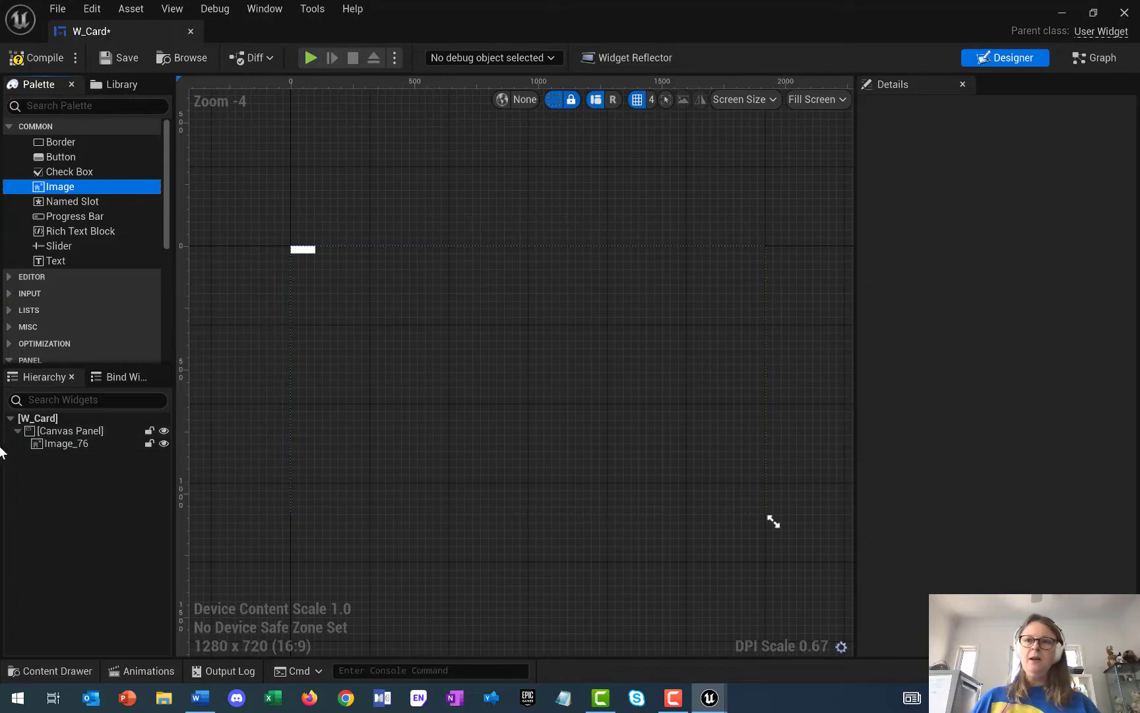
pyautogui.click(76, 446)
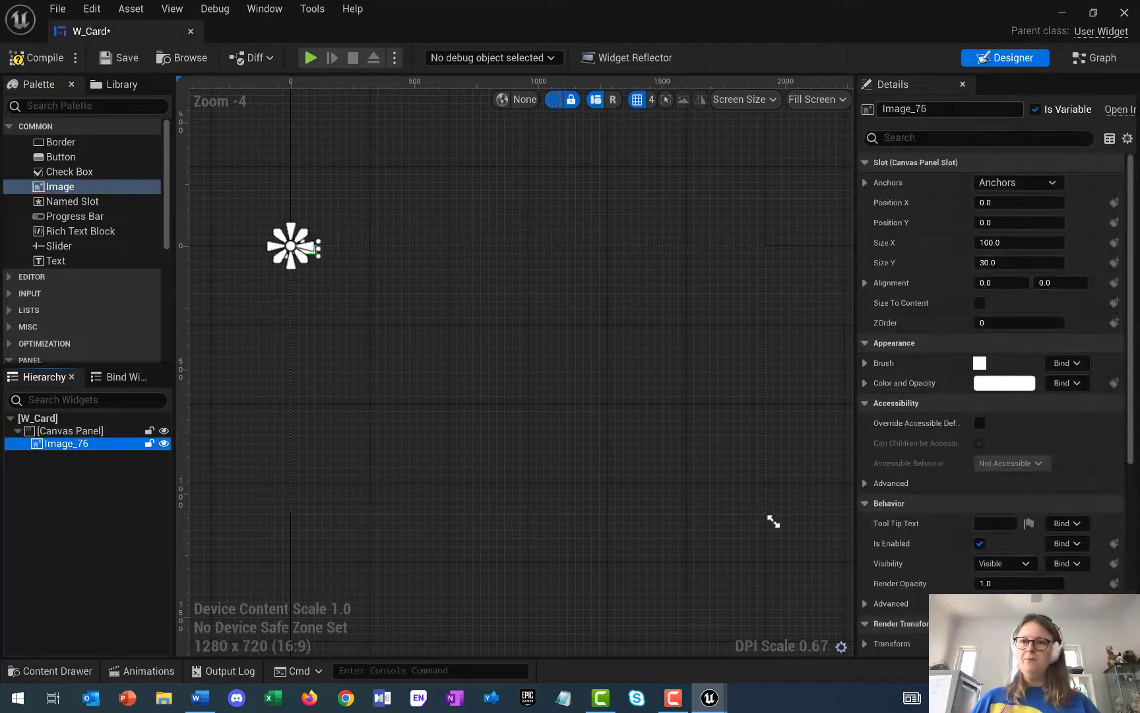
pyautogui.write('Backg')
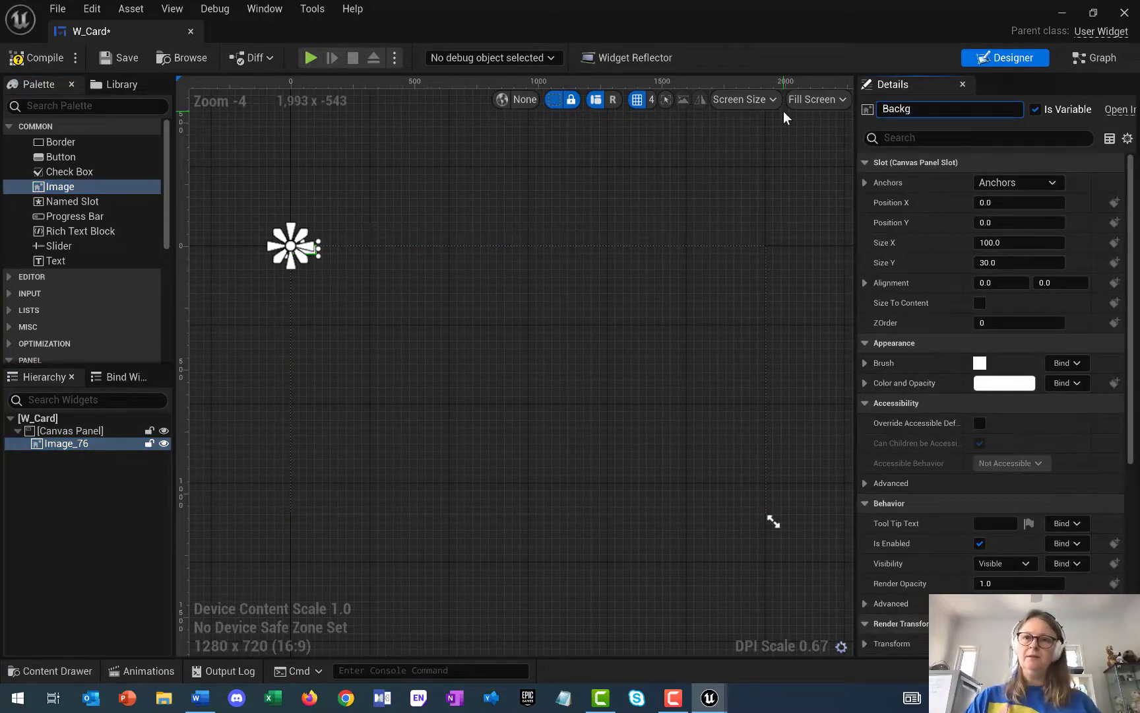
pyautogui.write('round')
pyautogui.press('Return')
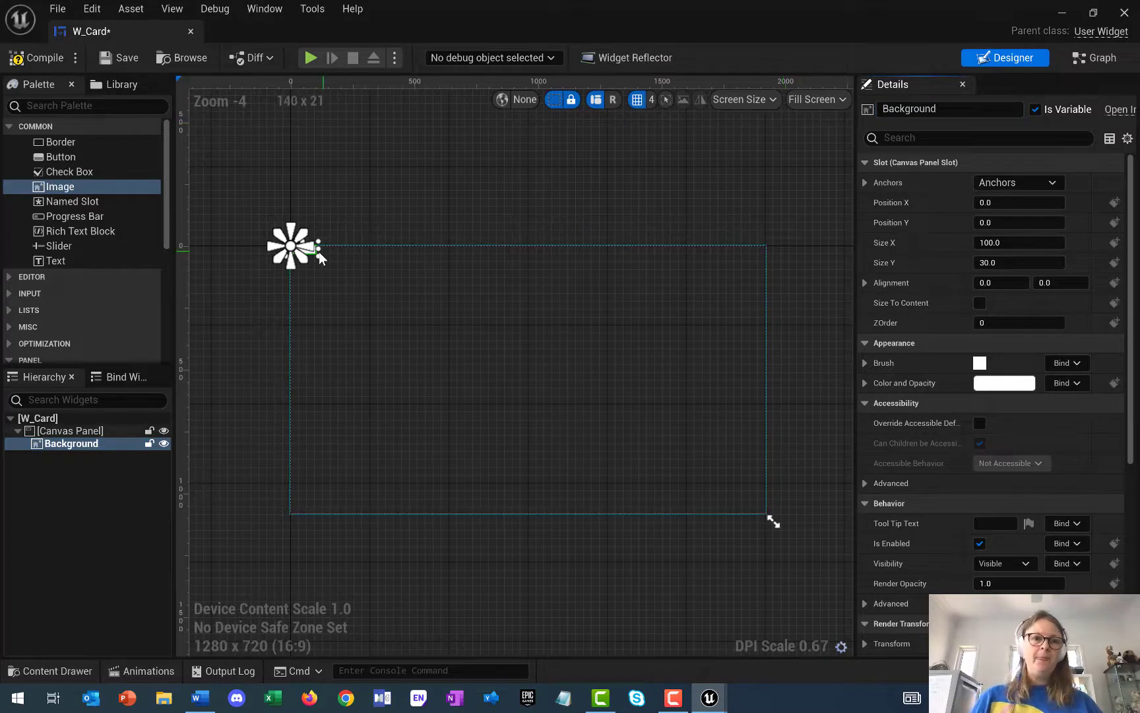
# Stretch the Background image over the whole canvas, about 1915 by 1083, and set its anchors to fill the screen
pyautogui.moveTo(320, 259); pyautogui.dragTo(772, 523)
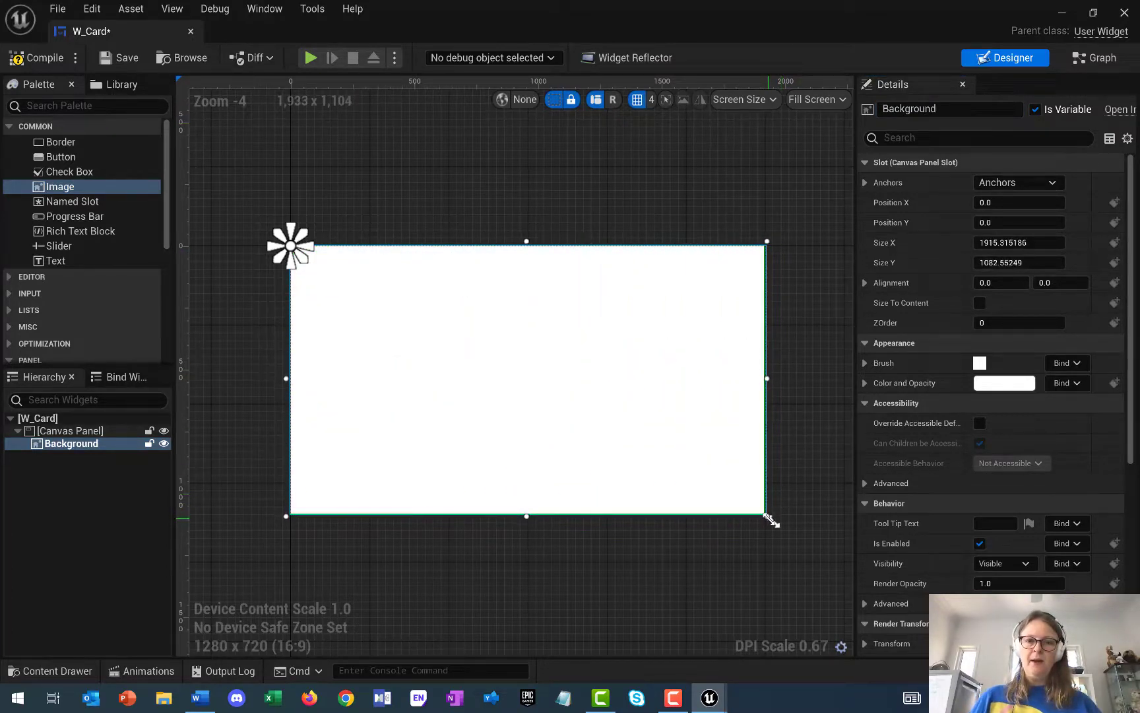
pyautogui.click(1002, 184)
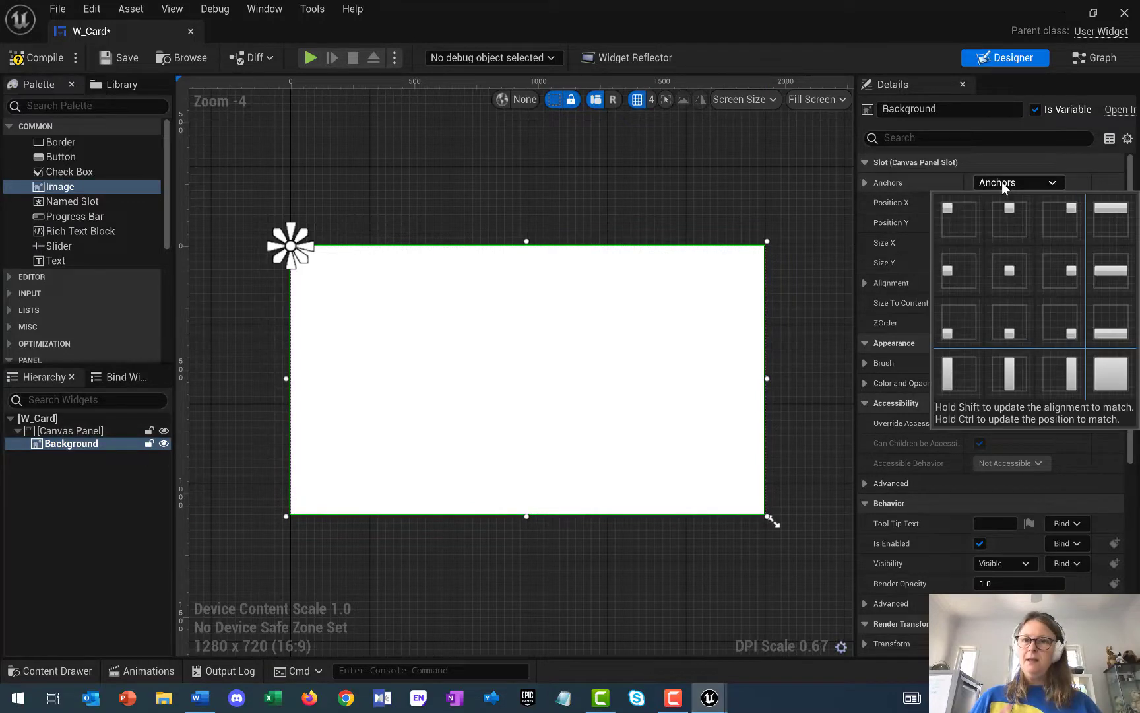
pyautogui.click(1103, 383)
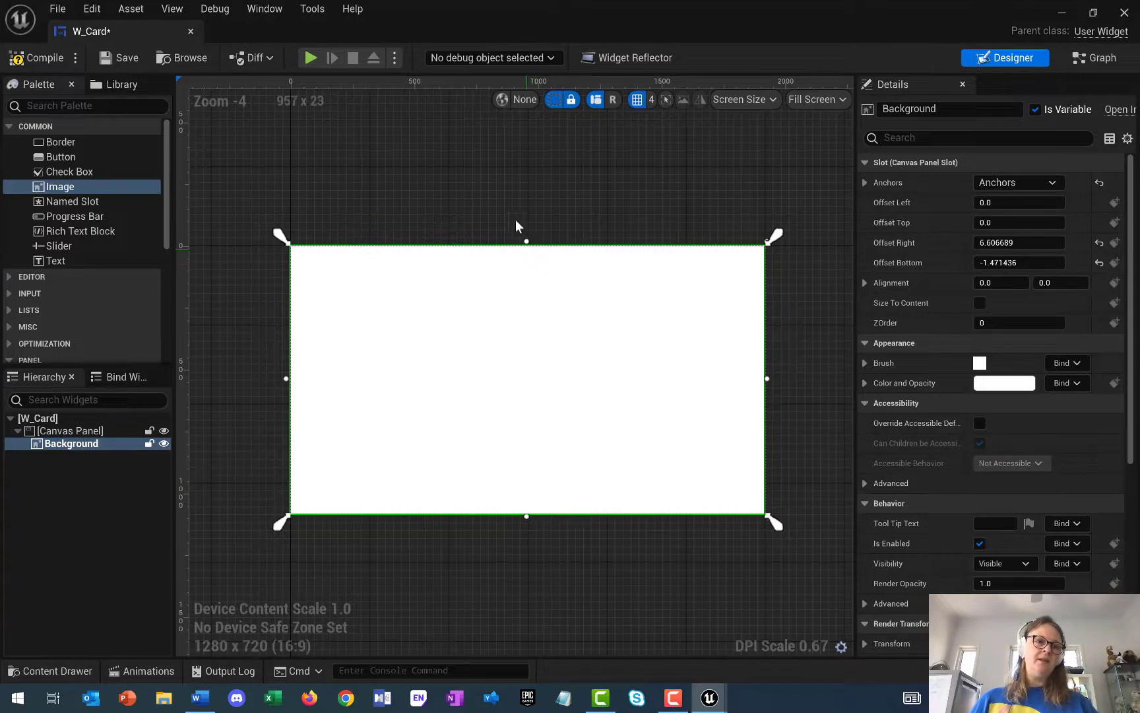
# Add a Text widget to the Canvas Panel after the Background image and select it
pyautogui.click(77, 442)
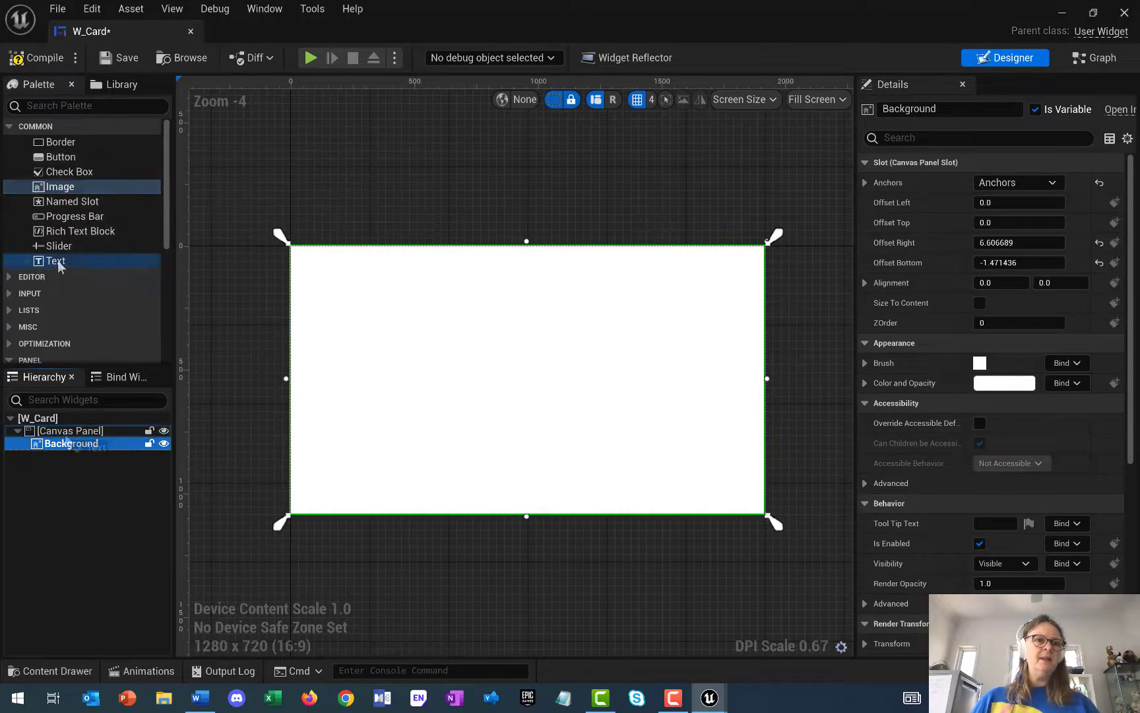
pyautogui.moveTo(57, 260); pyautogui.dragTo(65, 434)
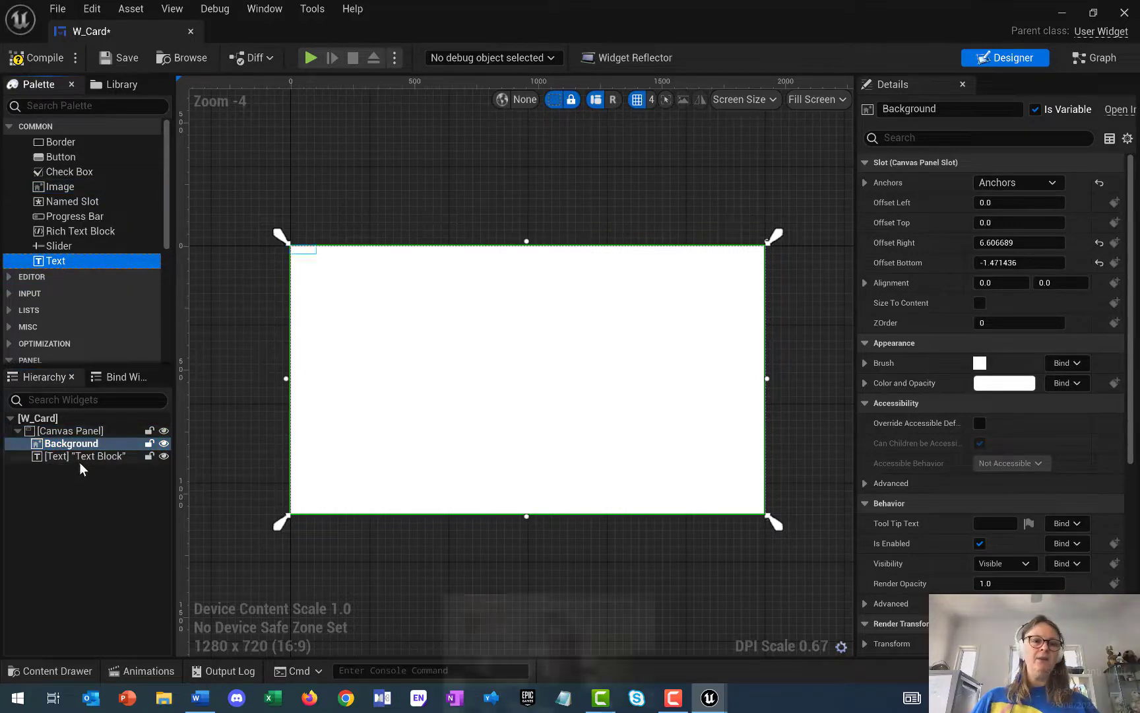
pyautogui.click(79, 457)
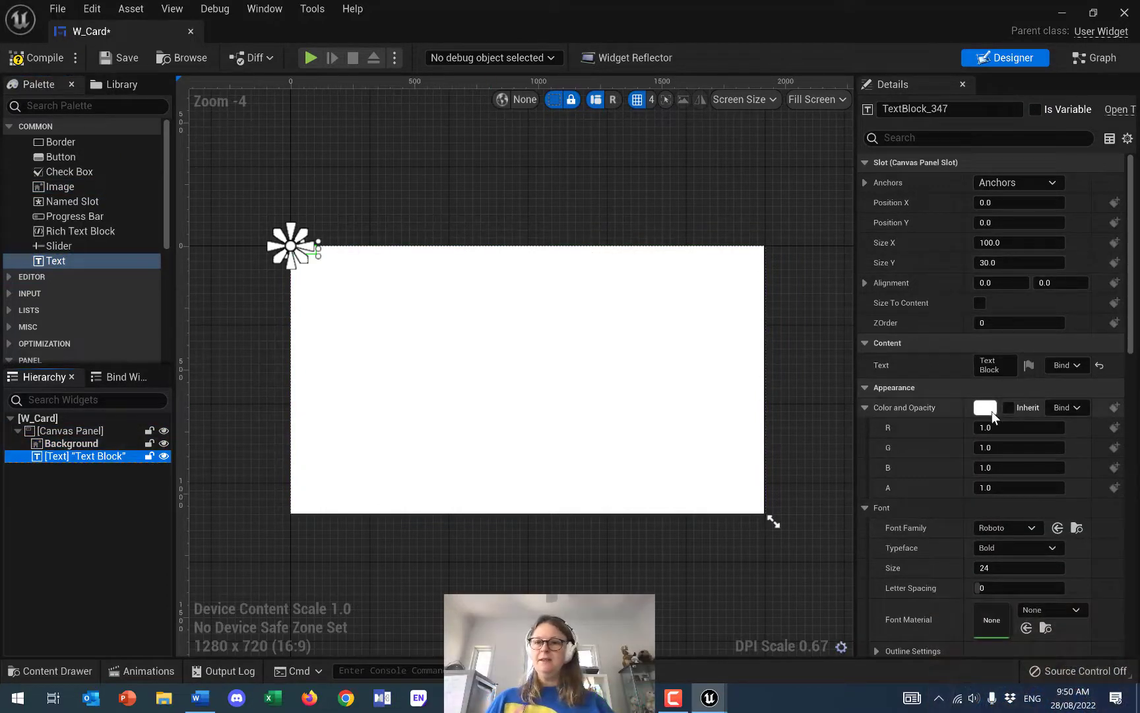
# Set the Text widget's colour to black with the linear hex value 000000
pyautogui.click(992, 412)
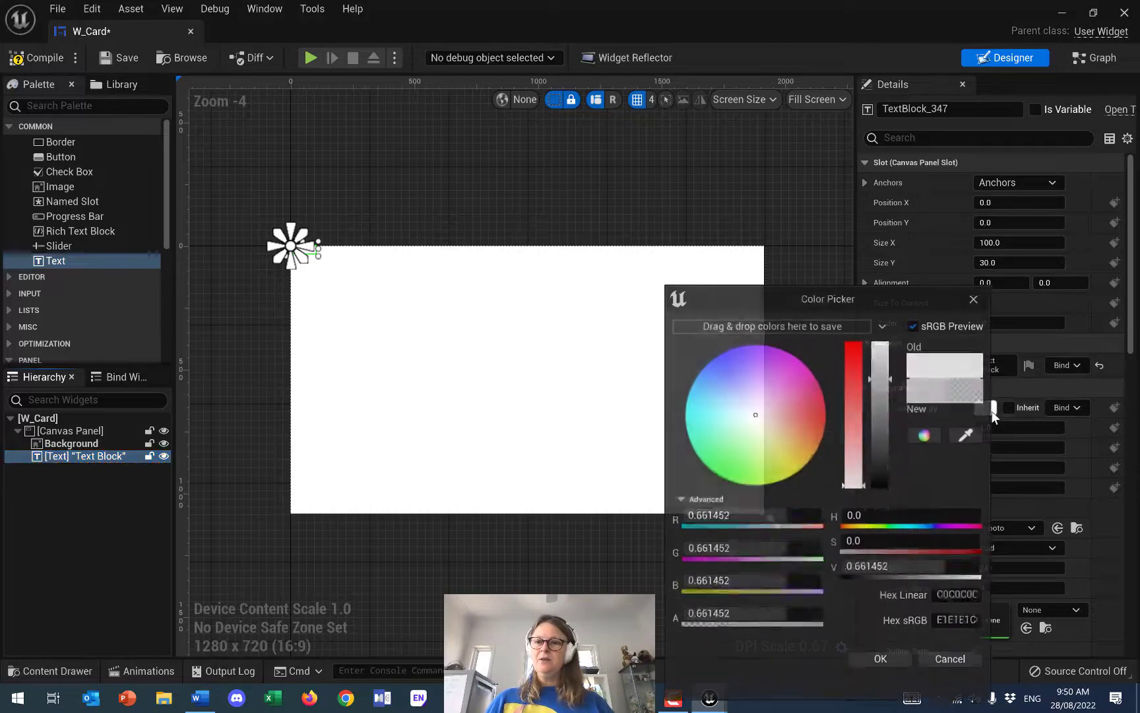
pyautogui.click(960, 597)
pyautogui.write('00000')
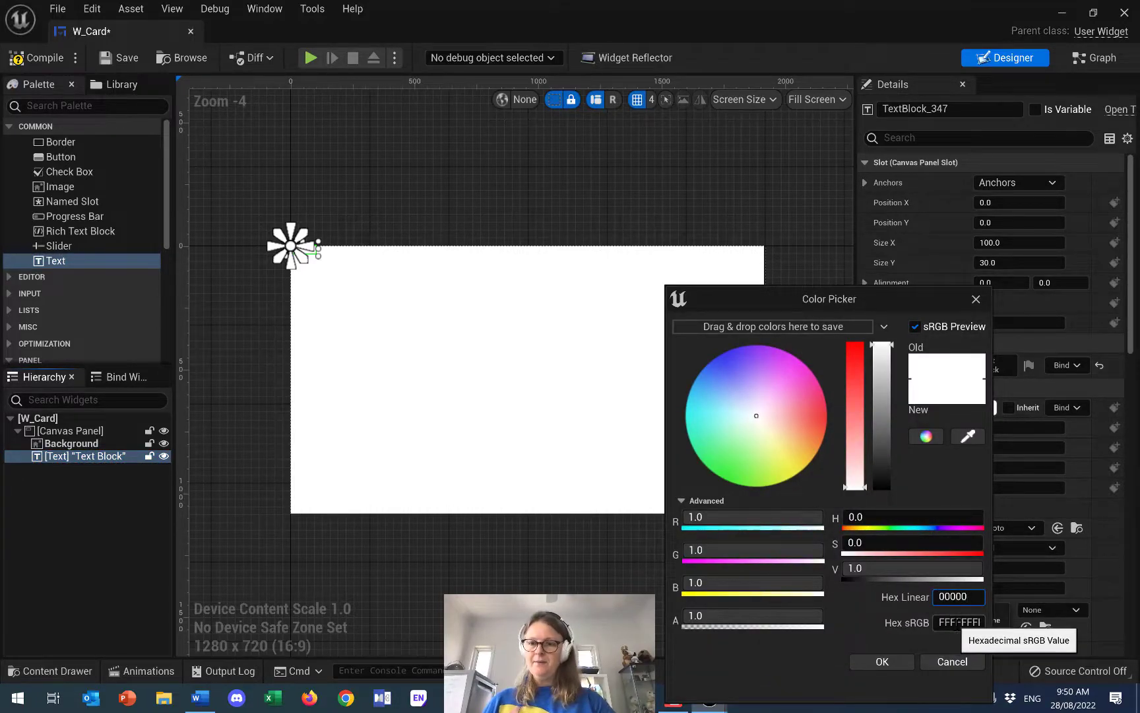
pyautogui.write('0I')
pyautogui.click(895, 660)
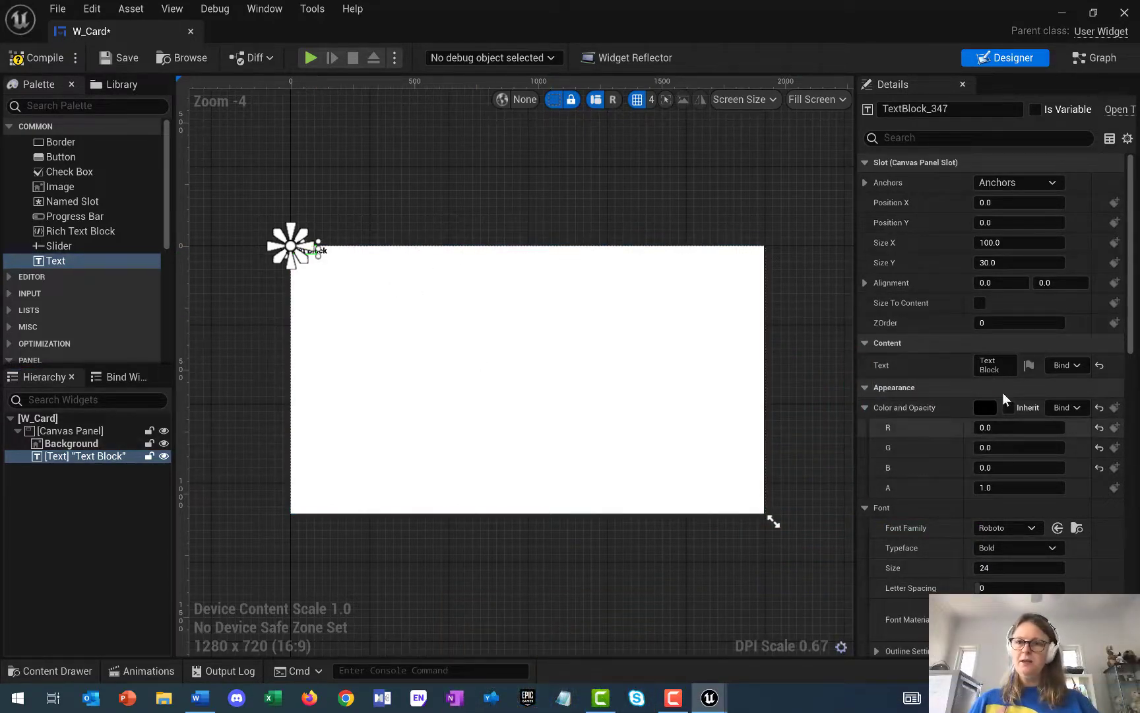
# Change the Text widget's content to "Happy Holidays to You from Us!"
pyautogui.click(994, 367)
pyautogui.hotkey('ctrl', 'a')
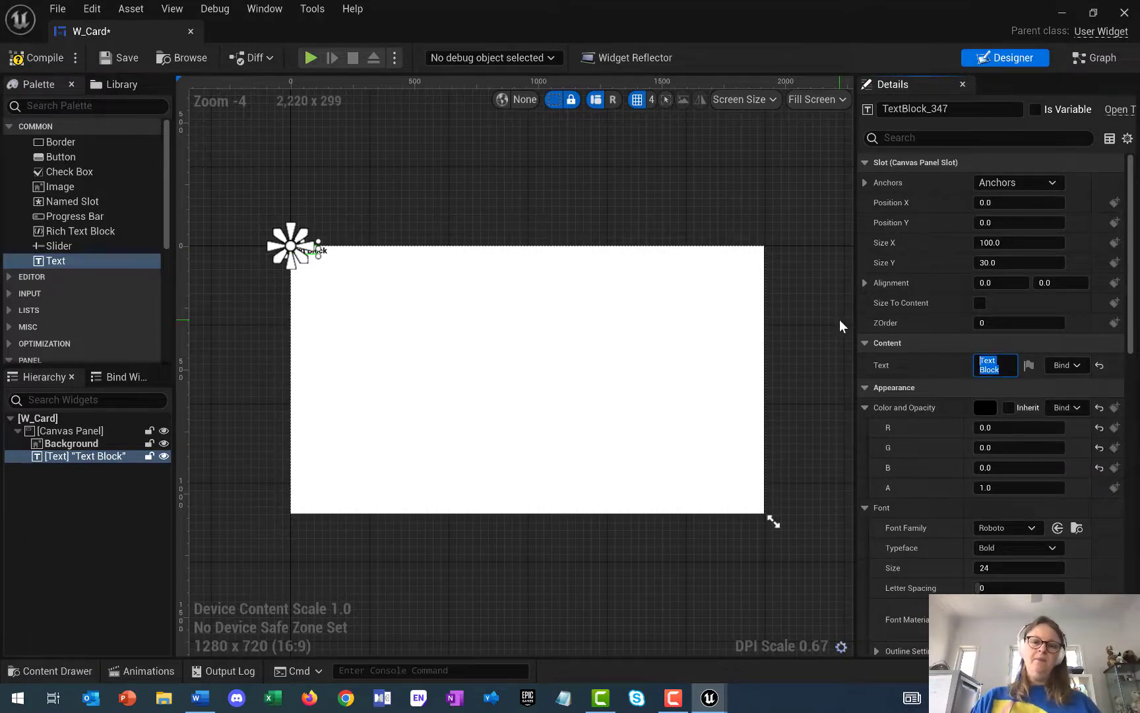
pyautogui.write('Happy Holidays to Y')
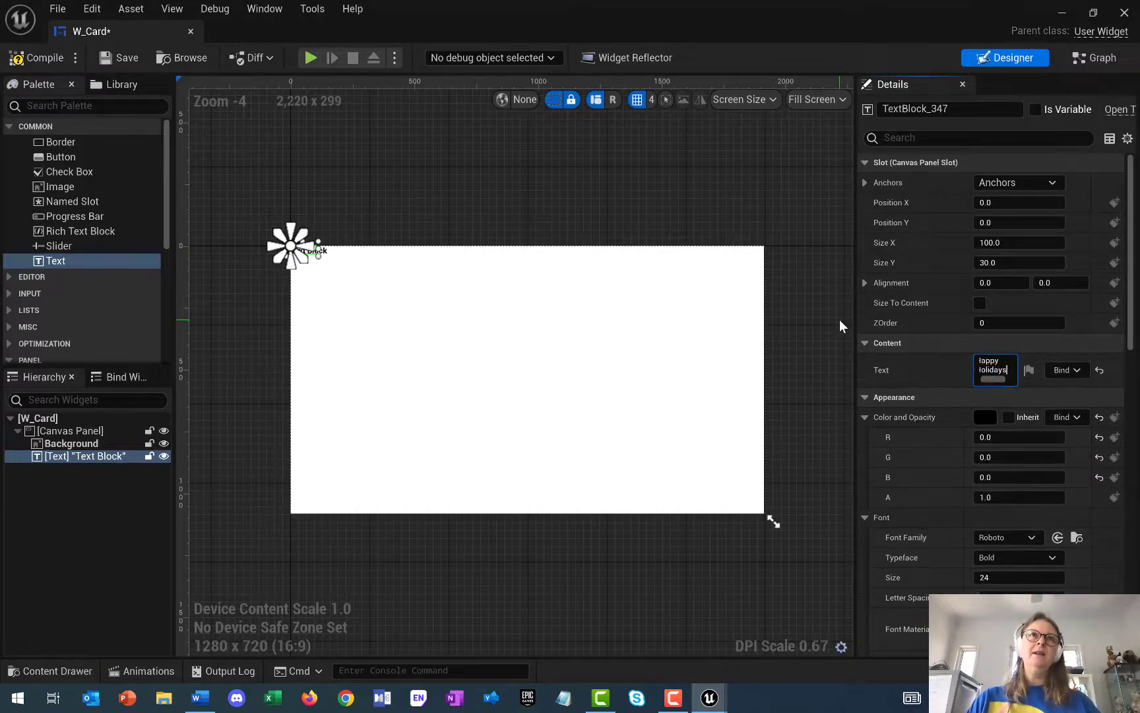
pyautogui.write('ou from Us!')
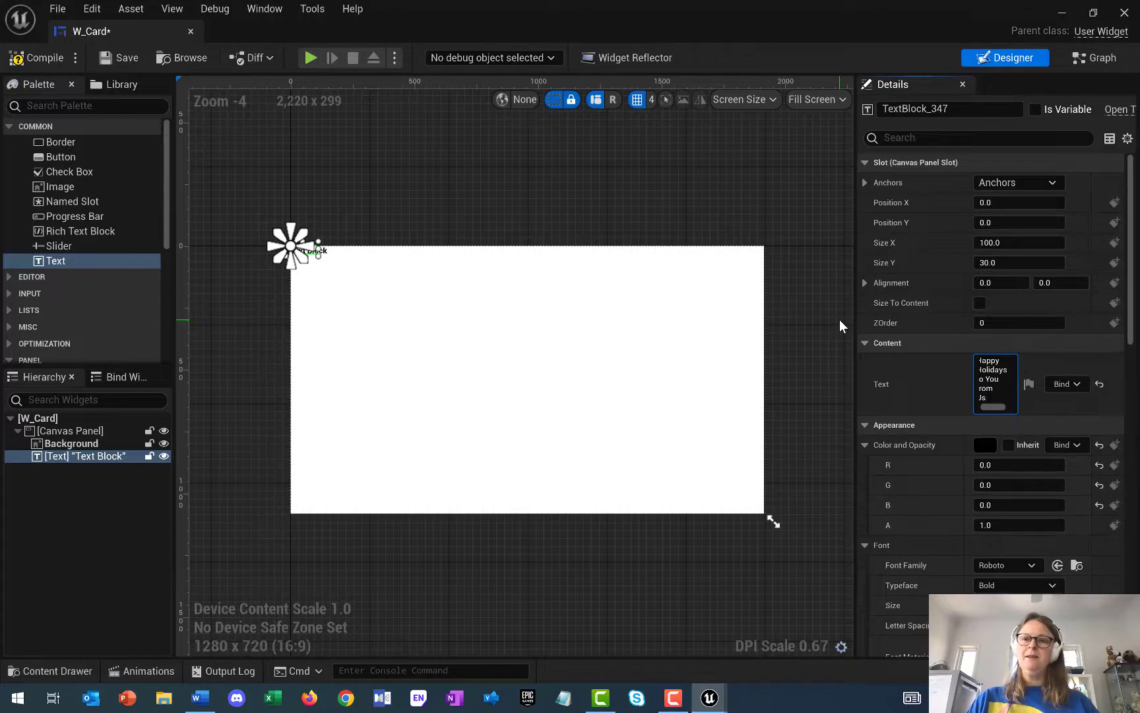
pyautogui.press('Up')
pyautogui.press('Up')
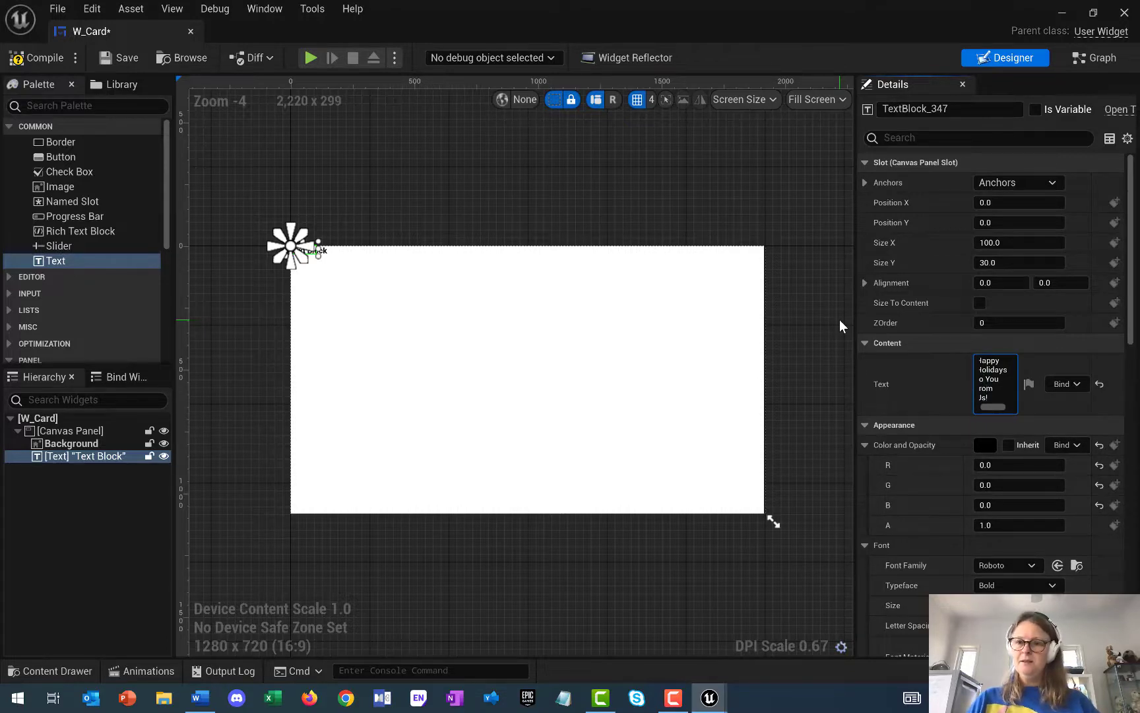
pyautogui.press('Return')
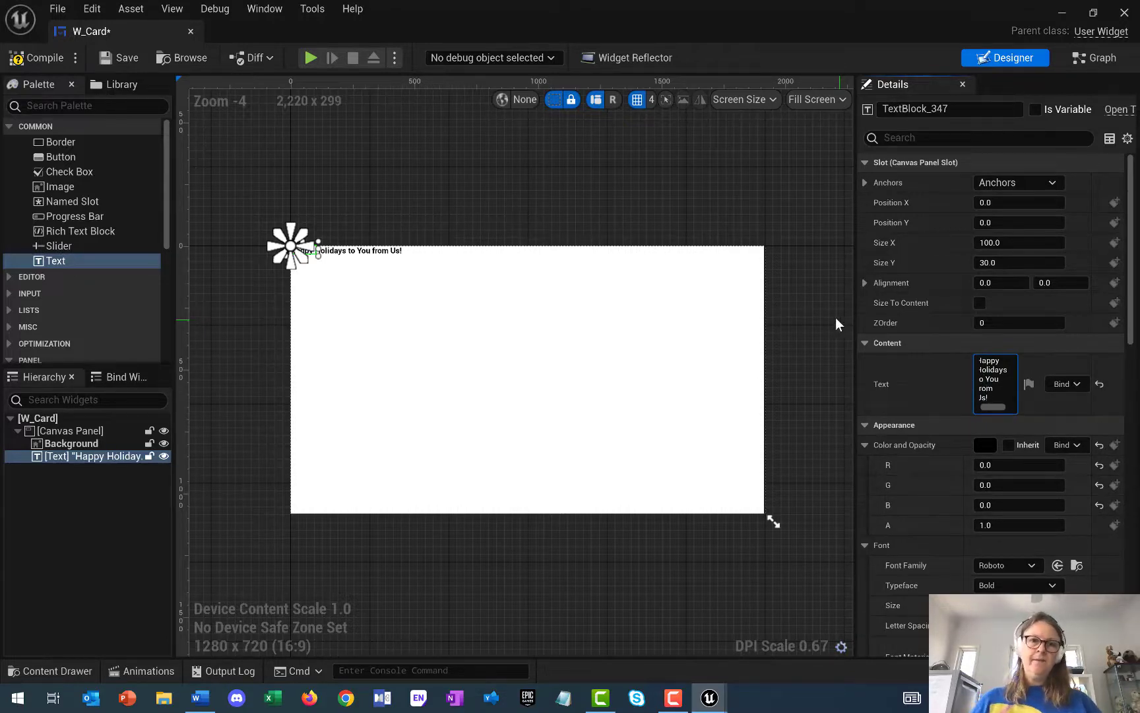
# Stretch the greeting's text box across the full canvas width, about 1917 wide, near the canvas's upper edge at Y 28
pyautogui.moveTo(374, 257); pyautogui.dragTo(422, 259)
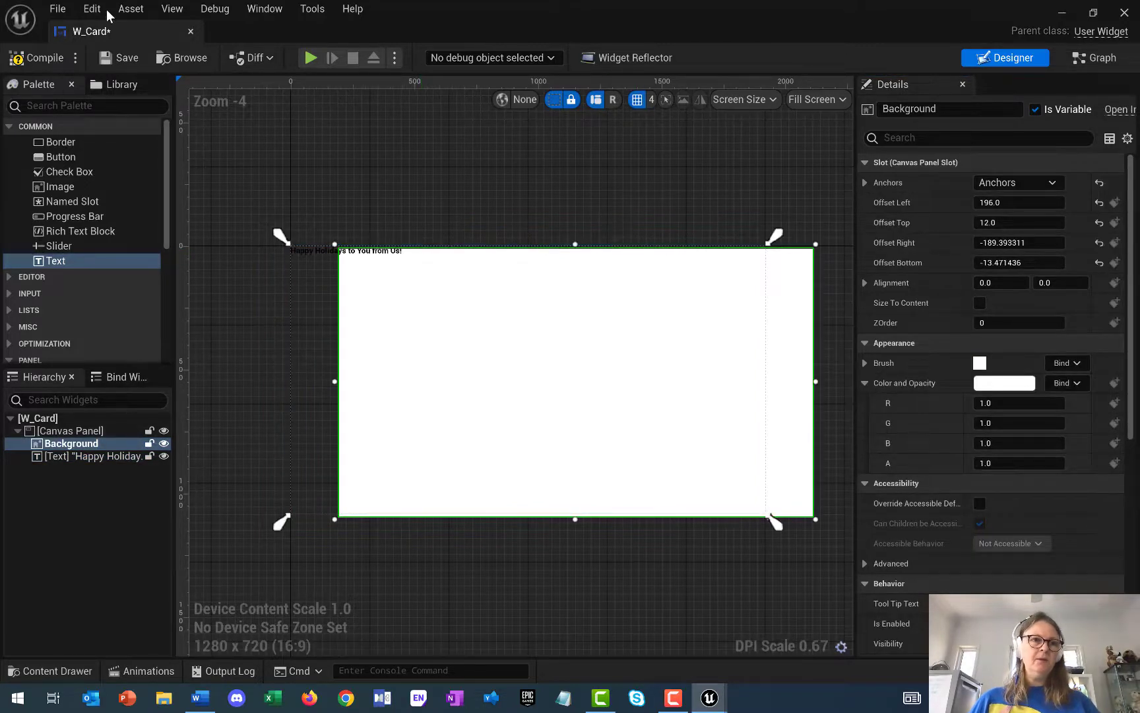
pyautogui.hotkey('ctrl', 'z')
pyautogui.click(84, 456)
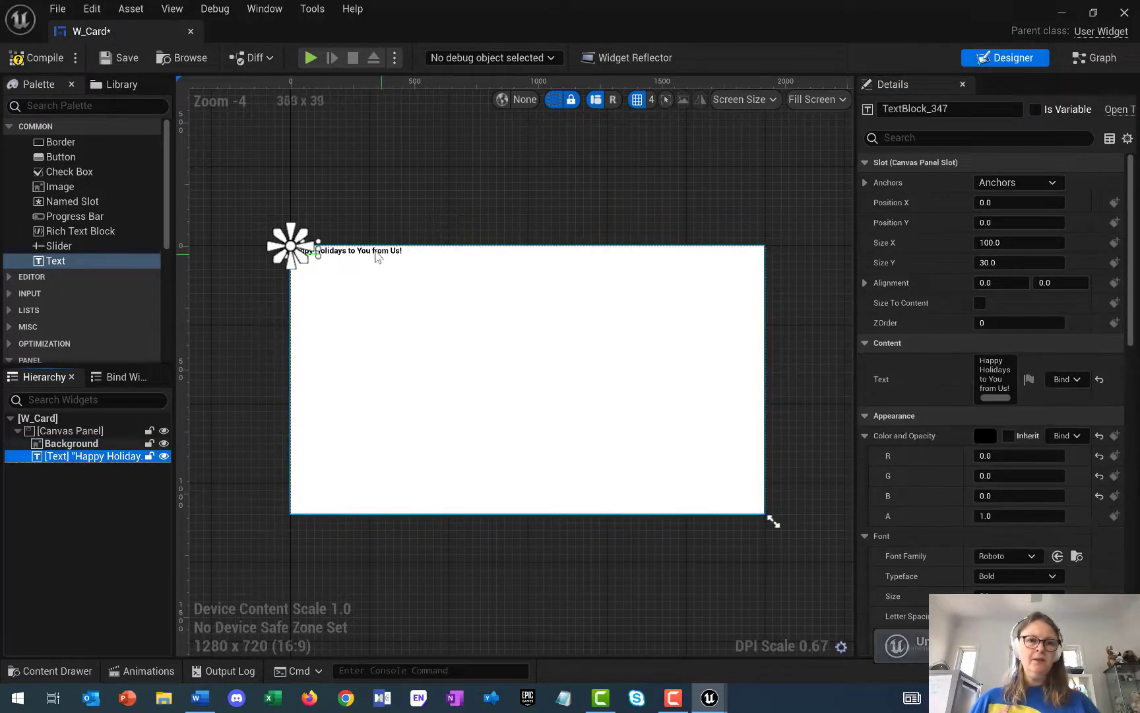
pyautogui.moveTo(319, 247); pyautogui.dragTo(530, 262)
pyautogui.moveTo(537, 261); pyautogui.dragTo(539, 259)
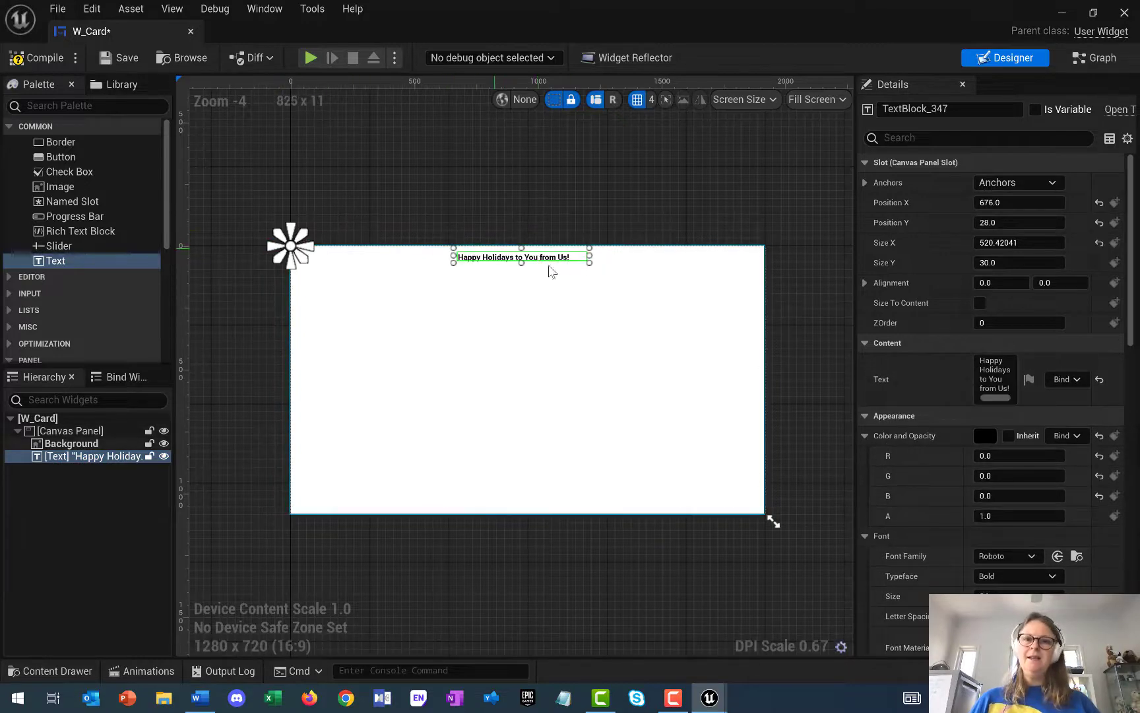
pyautogui.moveTo(590, 256); pyautogui.dragTo(767, 263)
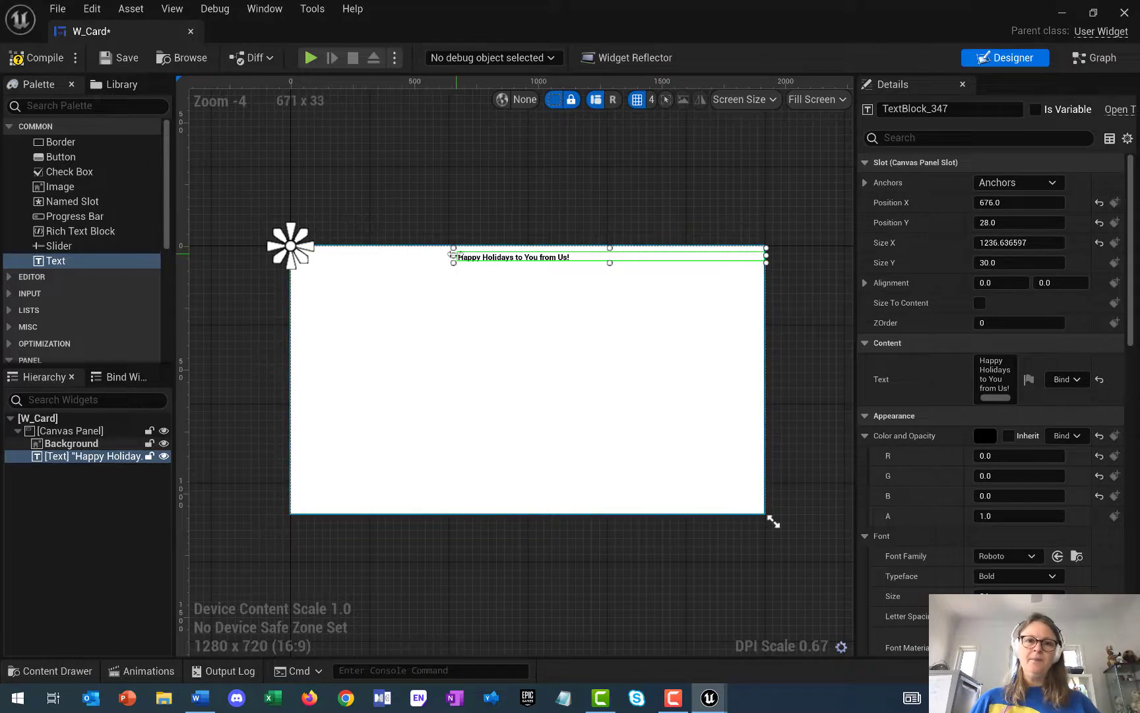
pyautogui.moveTo(423, 253); pyautogui.dragTo(291, 254)
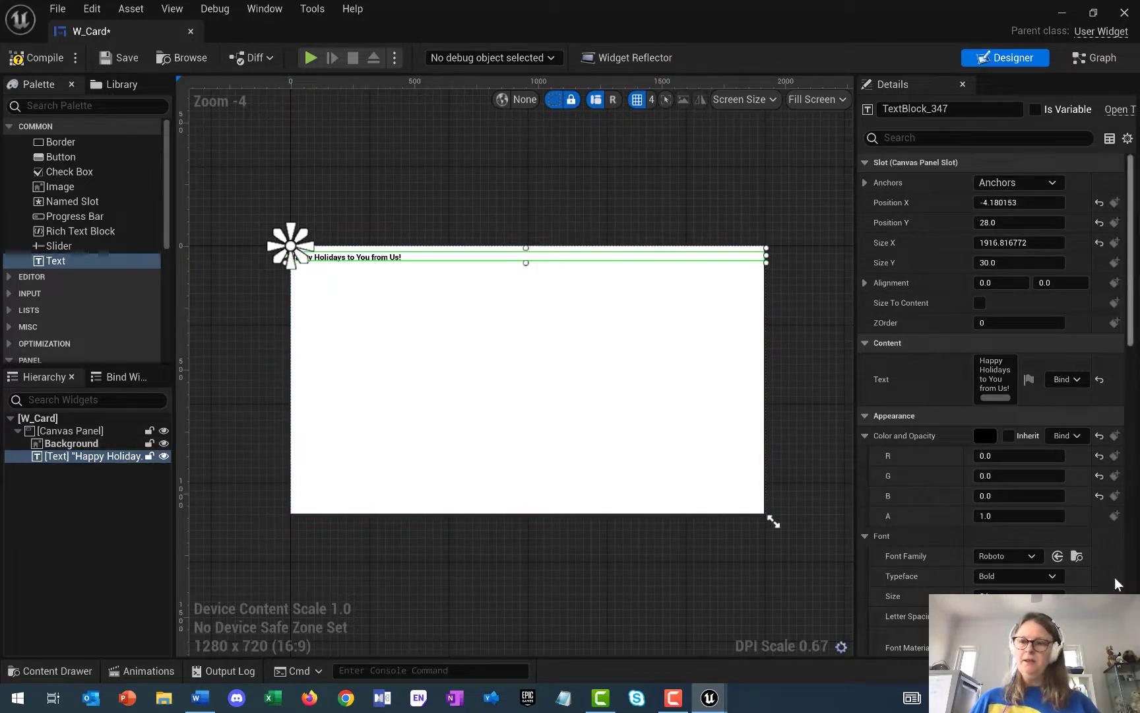
# Centre-justify the greeting text and anchor it to the top centre of the canvas
pyautogui.scroll(-2, 1066, 544)
pyautogui.scroll(-5, 1062, 548)
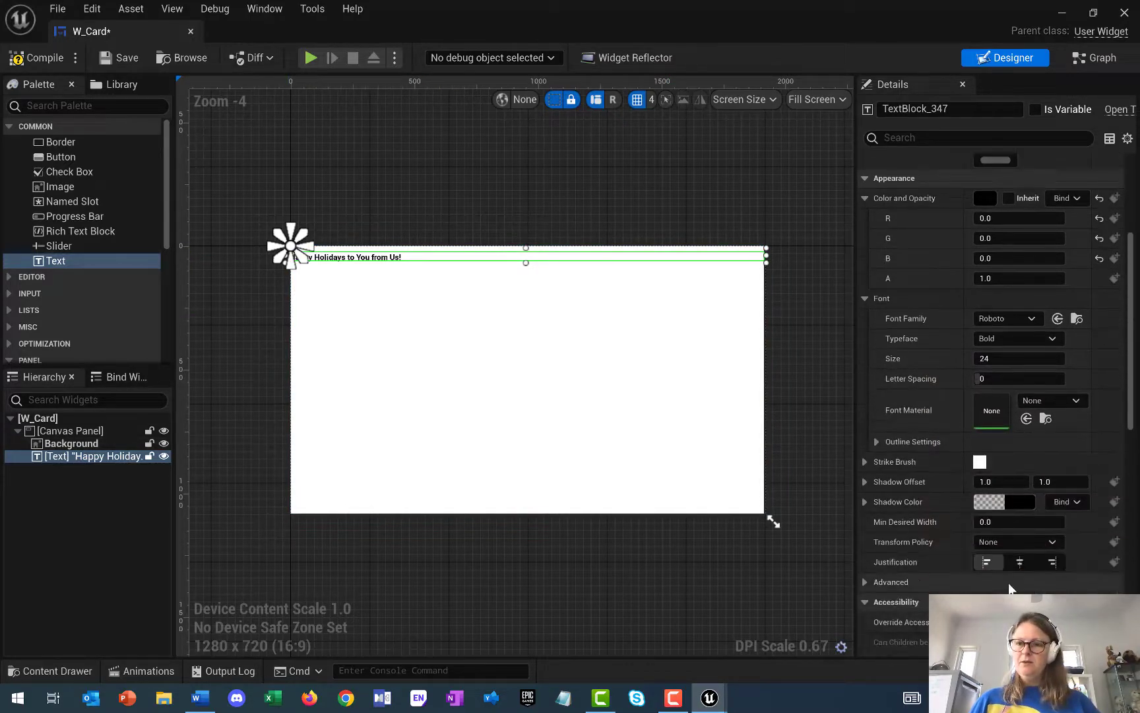
pyautogui.click(1019, 562)
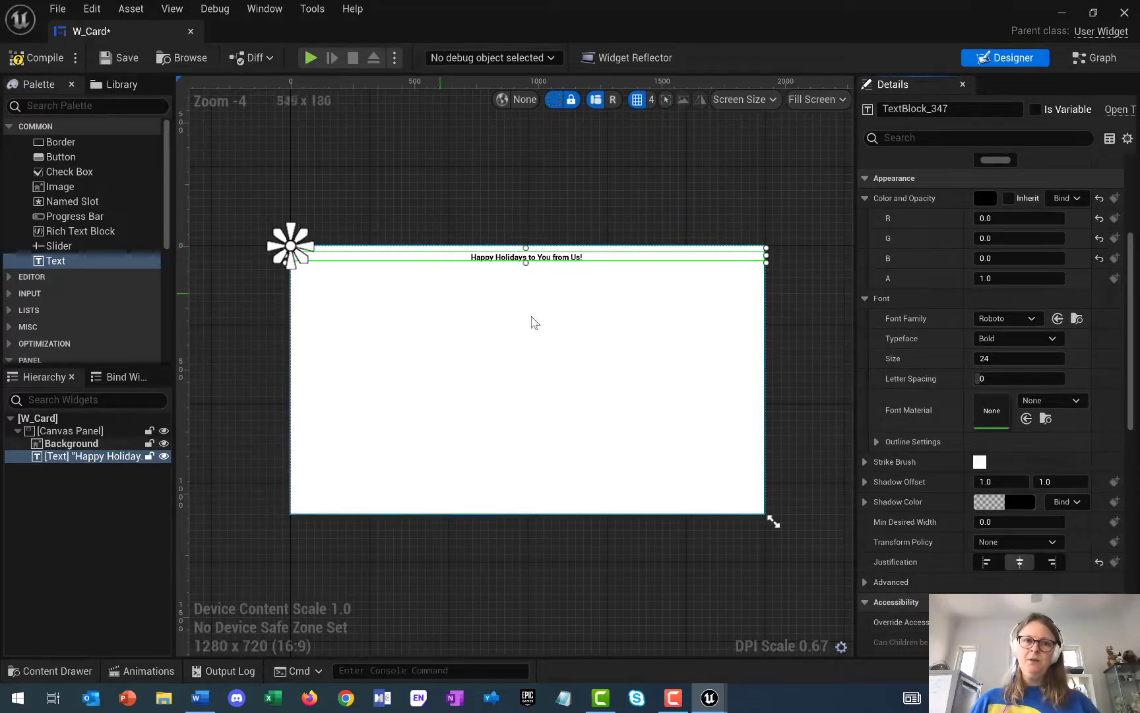
pyautogui.scroll(5, 1003, 290)
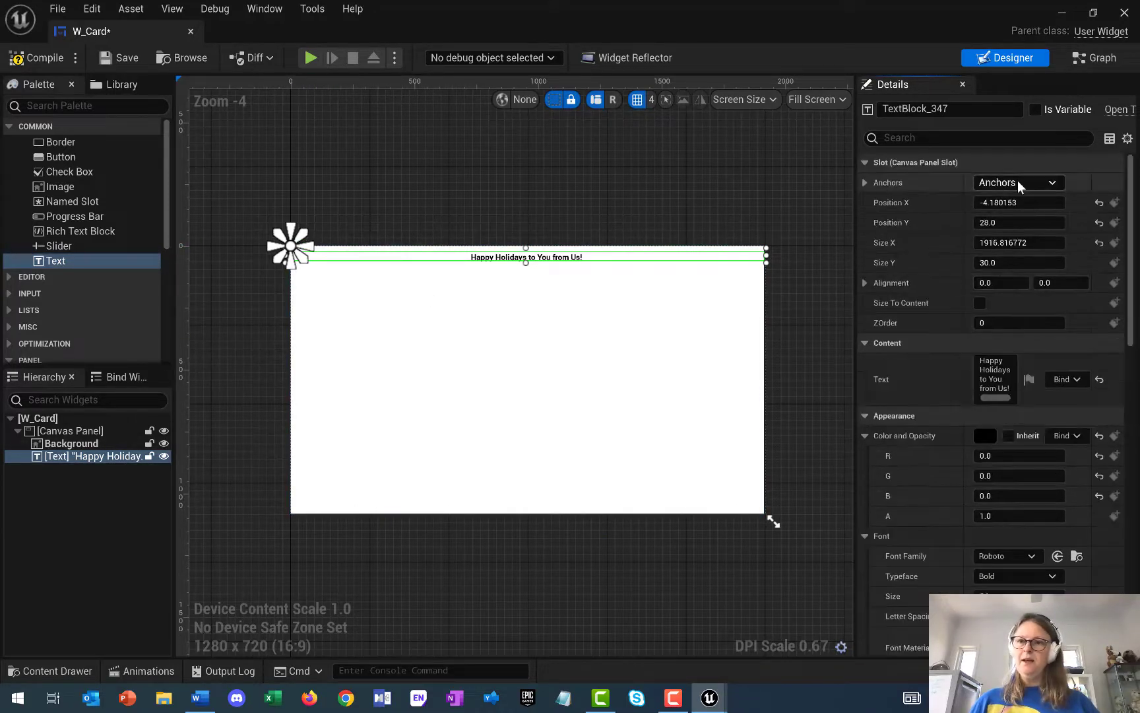
pyautogui.click(1018, 183)
pyautogui.click(1012, 212)
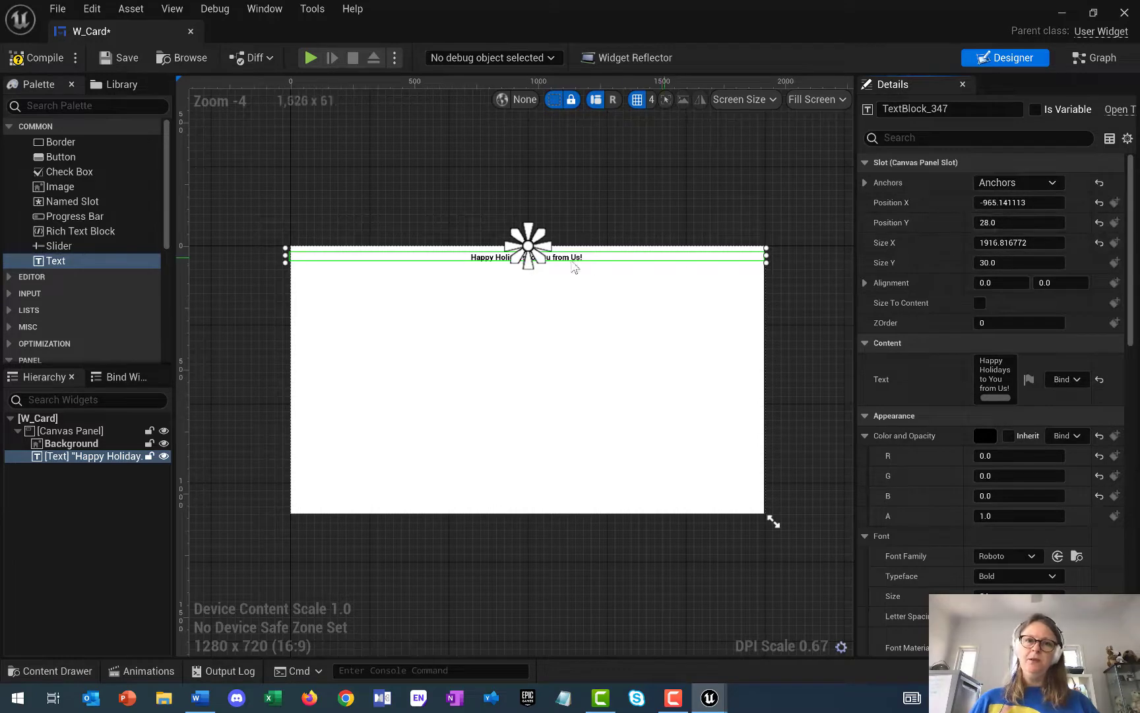
# Enlarge the greeting's font and fit its text box around it, about 108 high at Y 52
pyautogui.moveTo(488, 265); pyautogui.dragTo(523, 273)
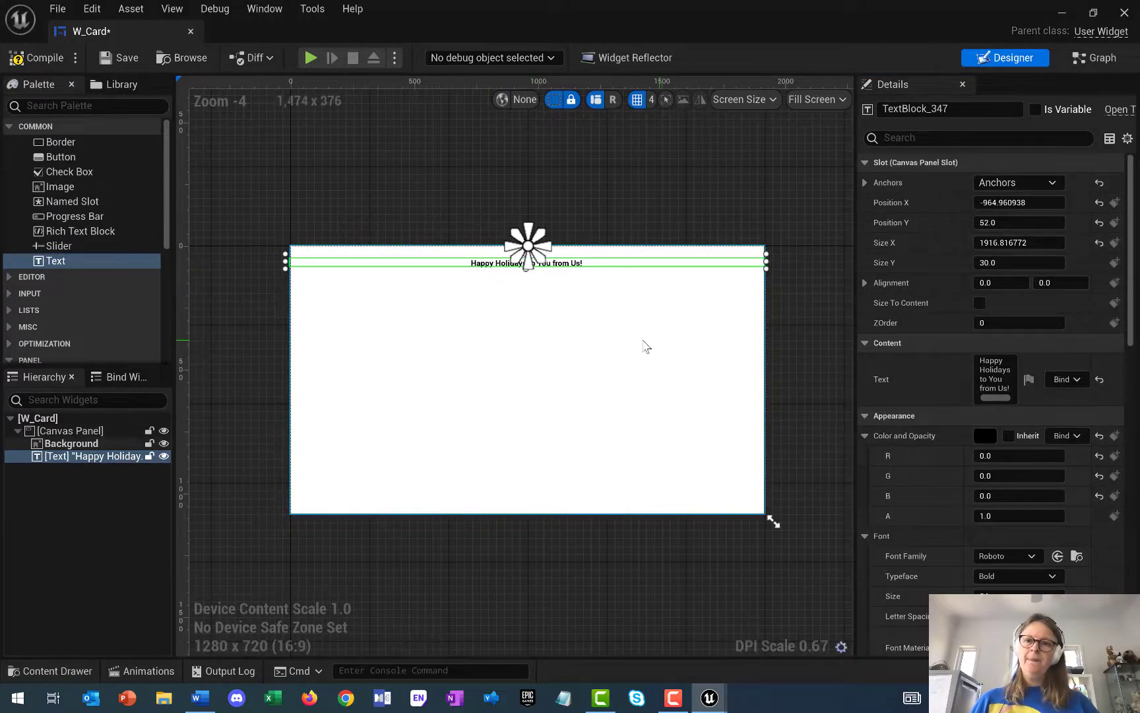
pyautogui.moveTo(526, 268); pyautogui.dragTo(526, 282)
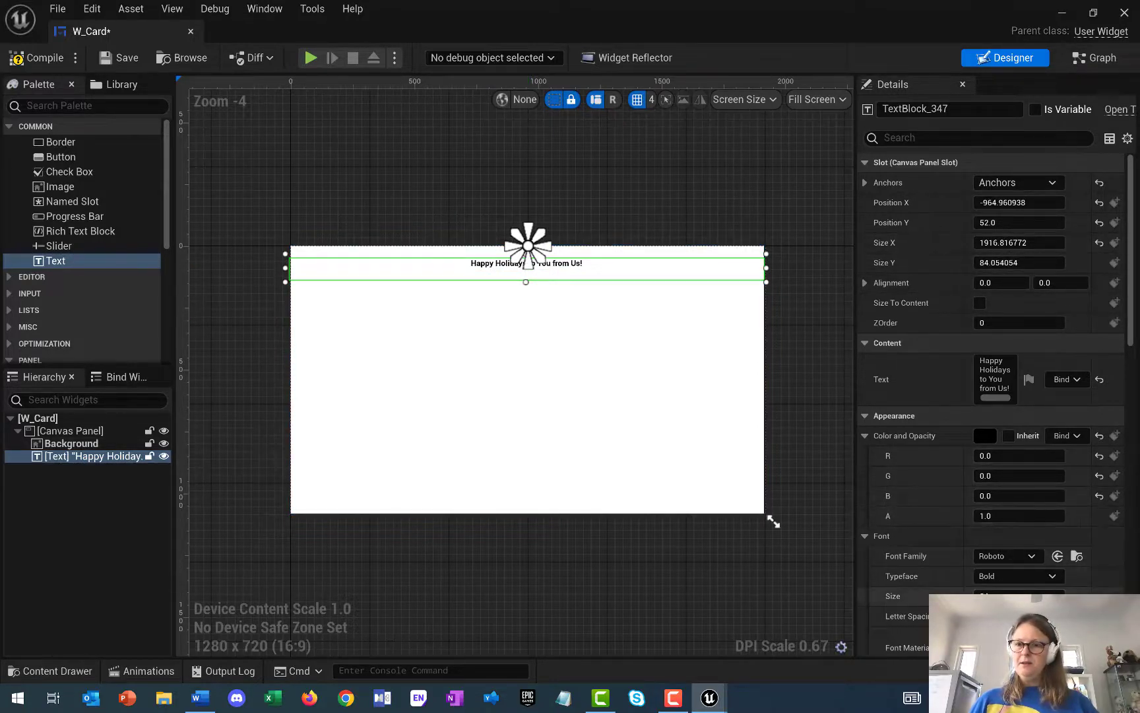
pyautogui.moveTo(1011, 597); pyautogui.dragTo(1015, 598)
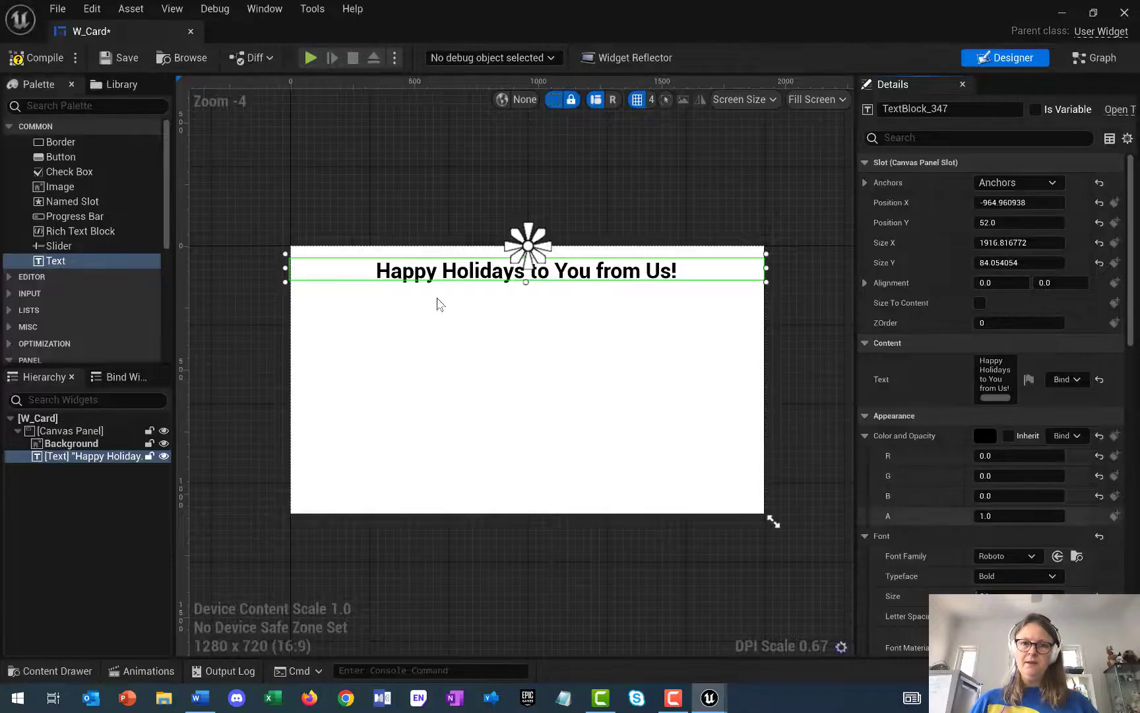
pyautogui.moveTo(526, 284); pyautogui.dragTo(526, 290)
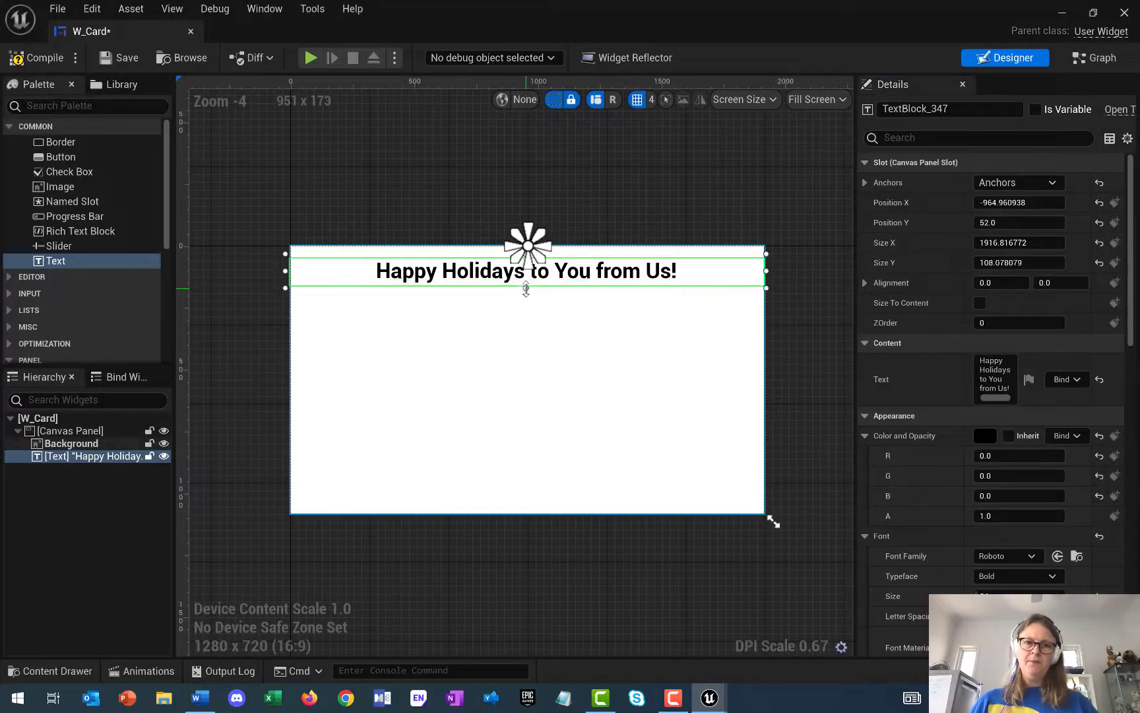
pyautogui.click(285, 196)
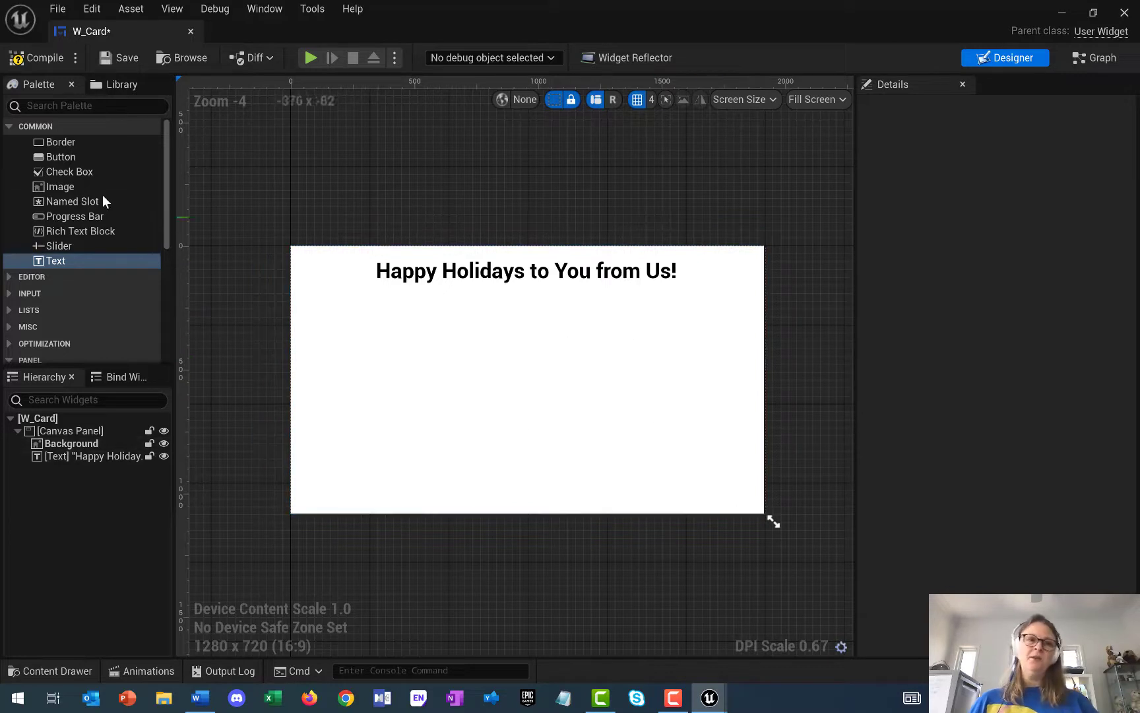
# Add an Image widget named Photo1 to the Canvas Panel, about 465 by 541, placed below the greeting at X 112, Y 316
pyautogui.click(58, 187)
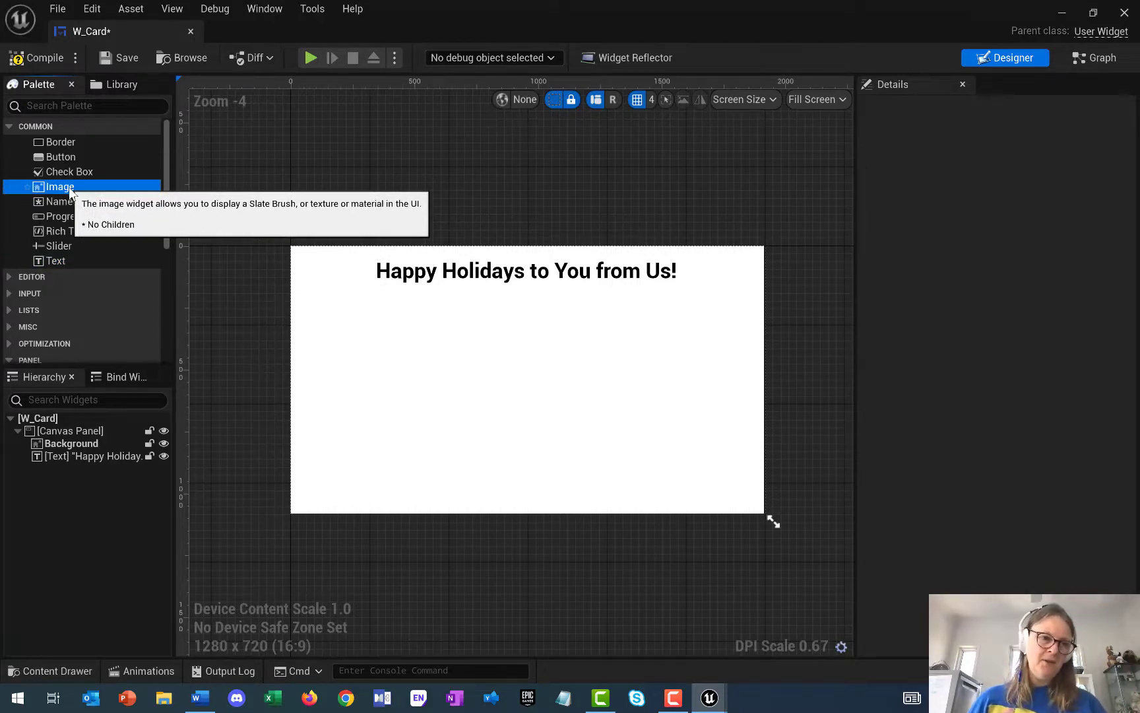
pyautogui.moveTo(70, 191); pyautogui.dragTo(83, 429)
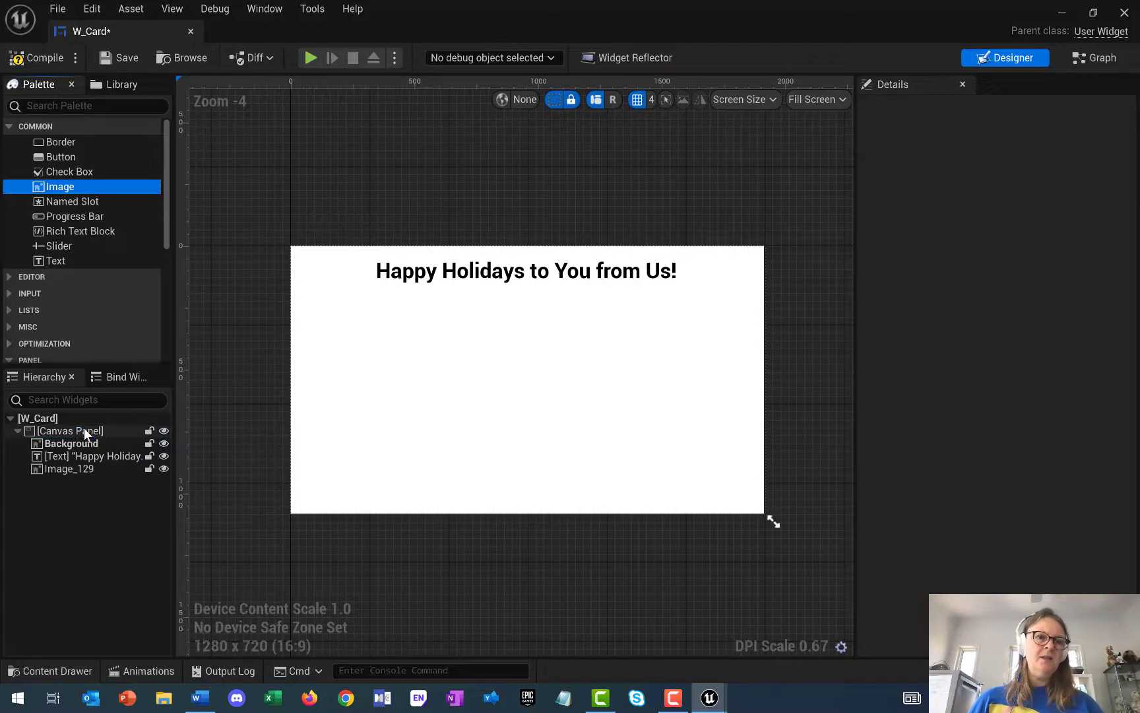
pyautogui.click(74, 468)
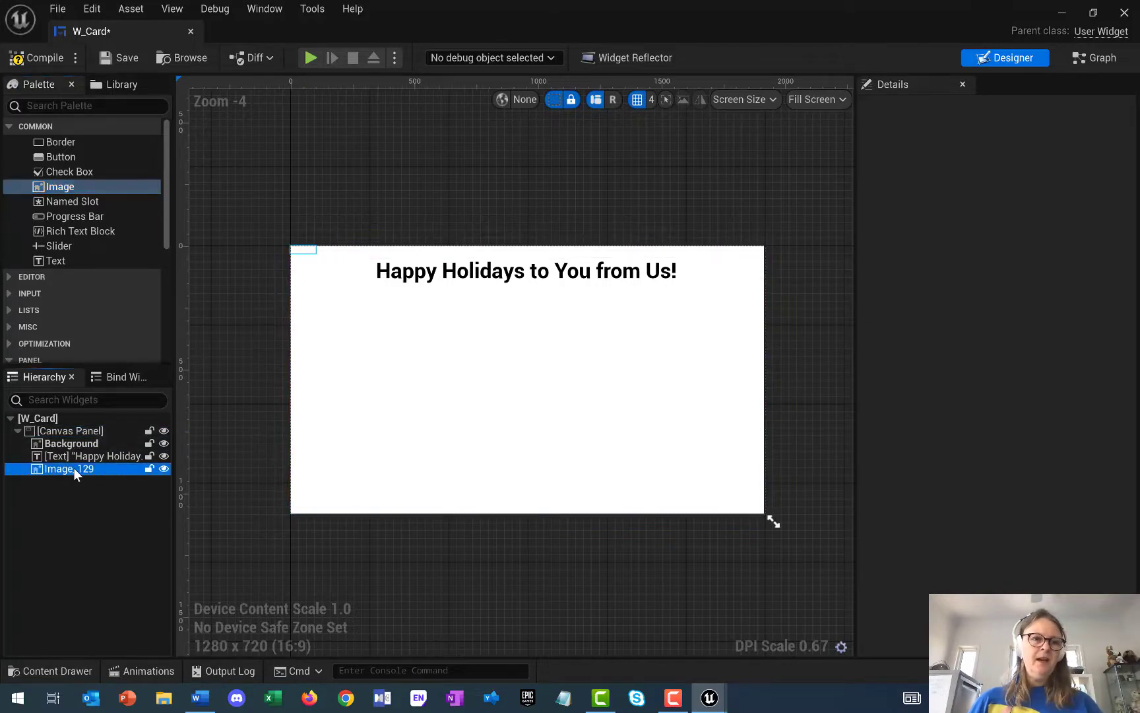
pyautogui.click(961, 108)
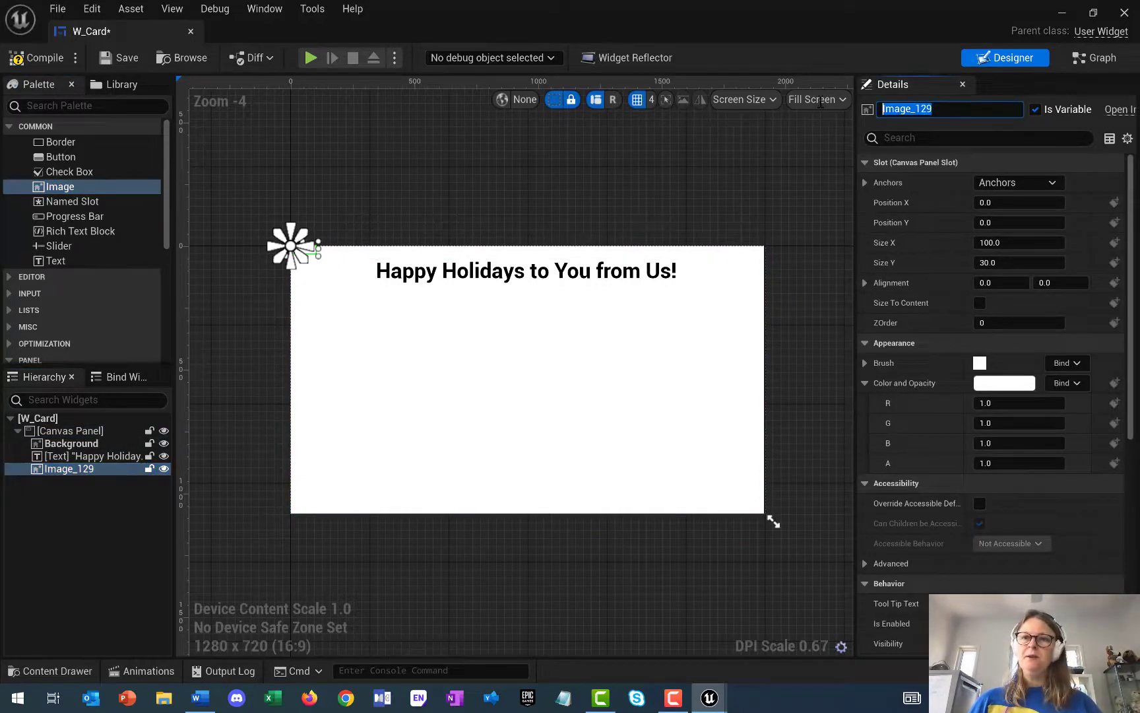
pyautogui.write('Photo1')
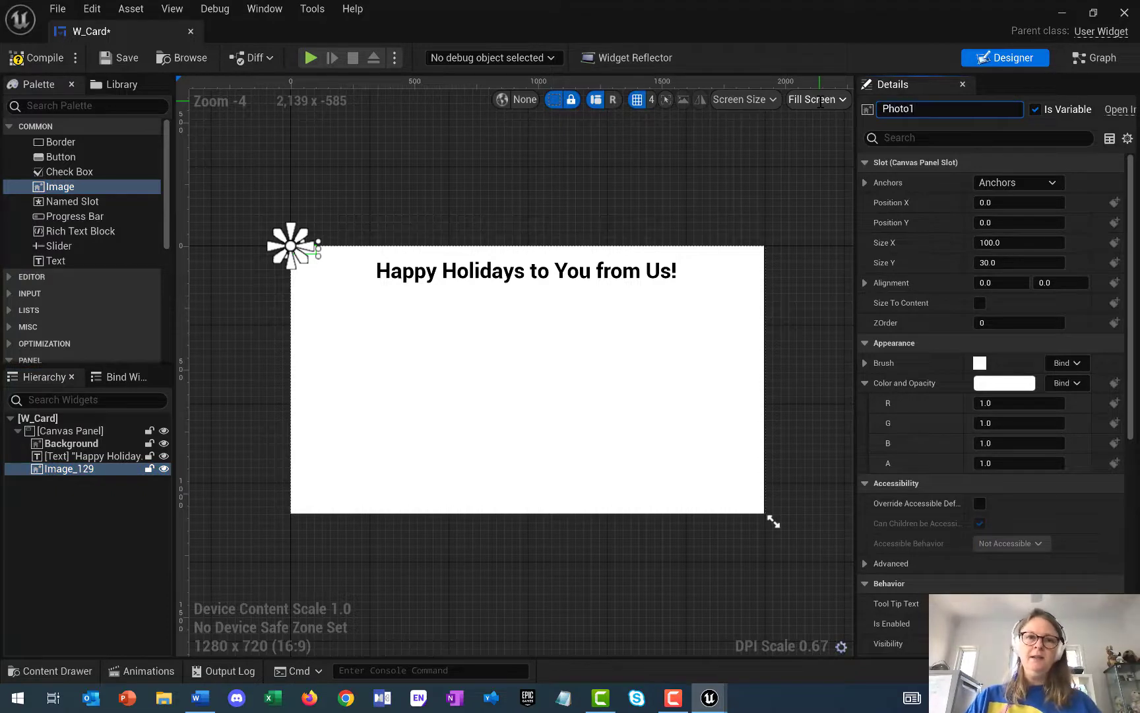
pyautogui.press('Return')
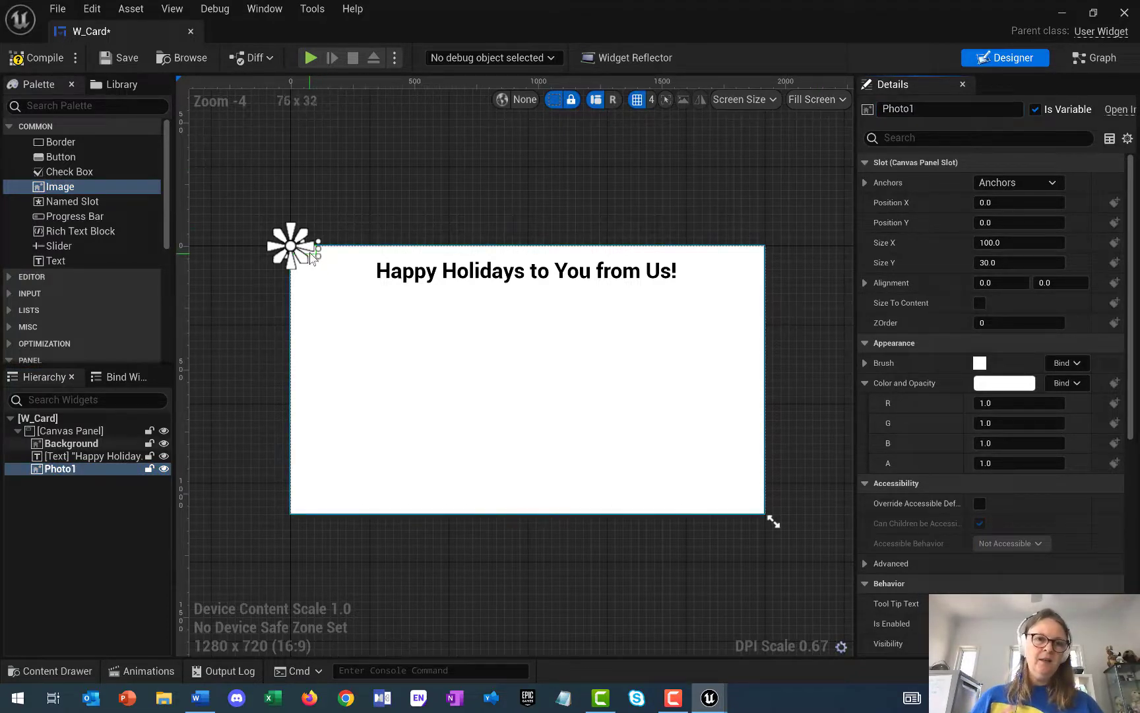
pyautogui.moveTo(318, 257); pyautogui.dragTo(408, 382)
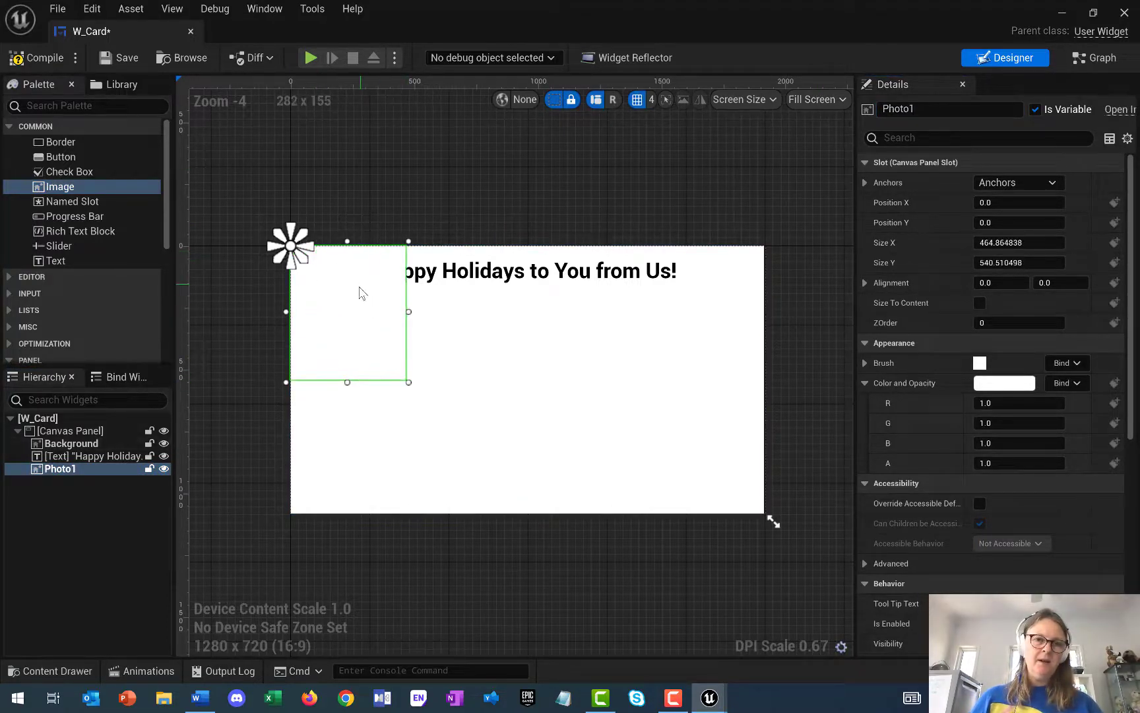
pyautogui.moveTo(362, 290); pyautogui.dragTo(389, 368)
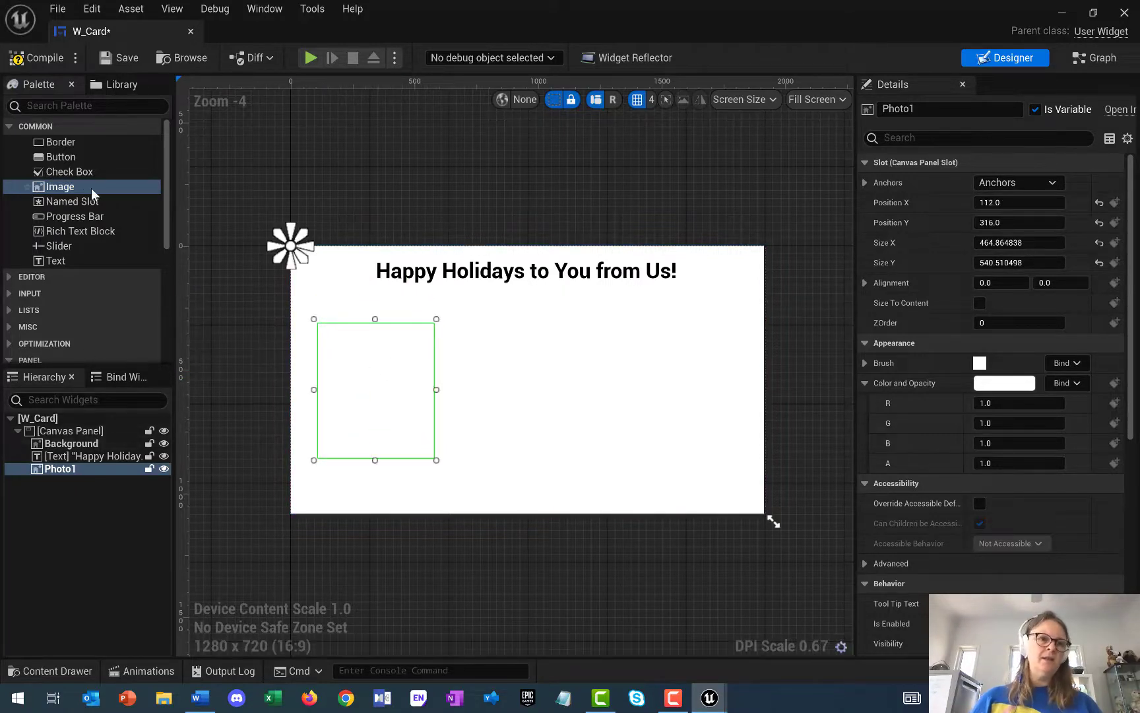
# Add a second Image widget named Photo2 to the Canvas Panel, about 621 by 464, placed beside Photo1 at X 948, Y 260
pyautogui.moveTo(77, 188); pyautogui.dragTo(101, 436)
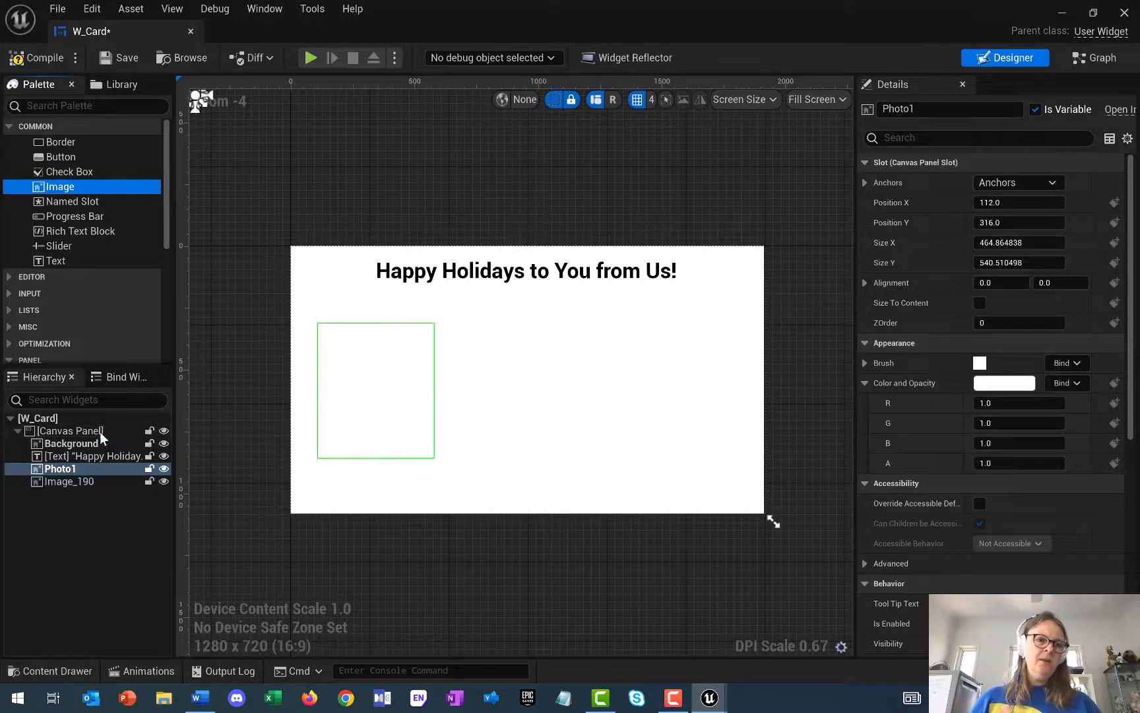
pyautogui.click(92, 480)
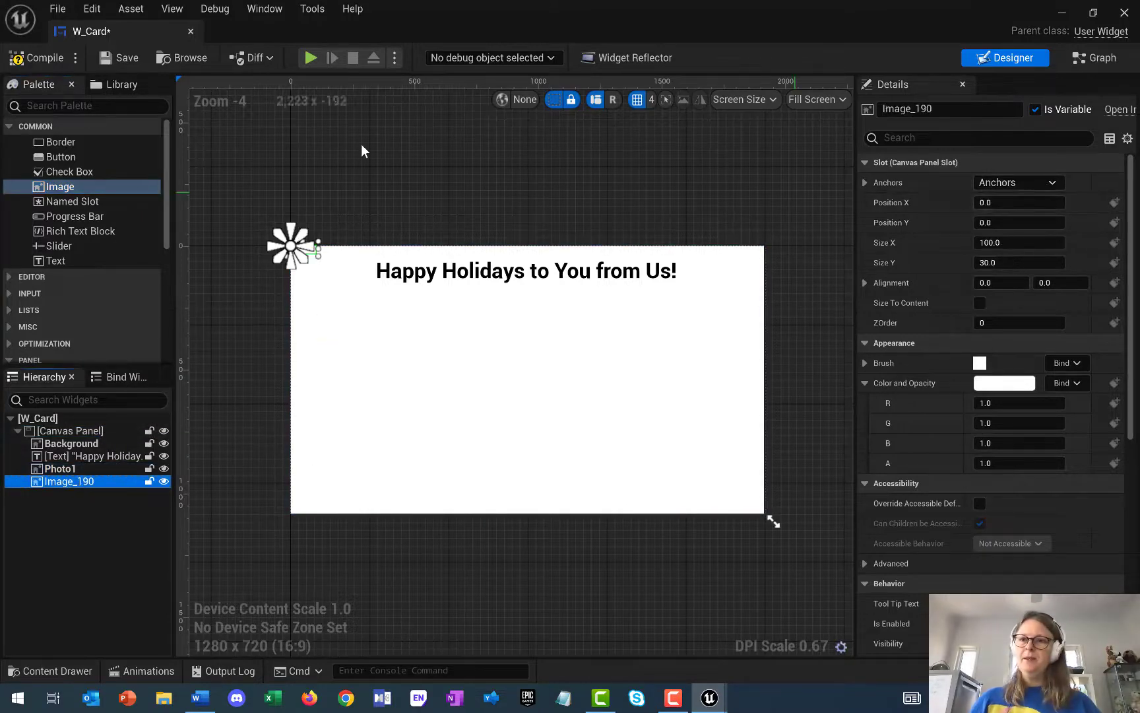
pyautogui.click(949, 108)
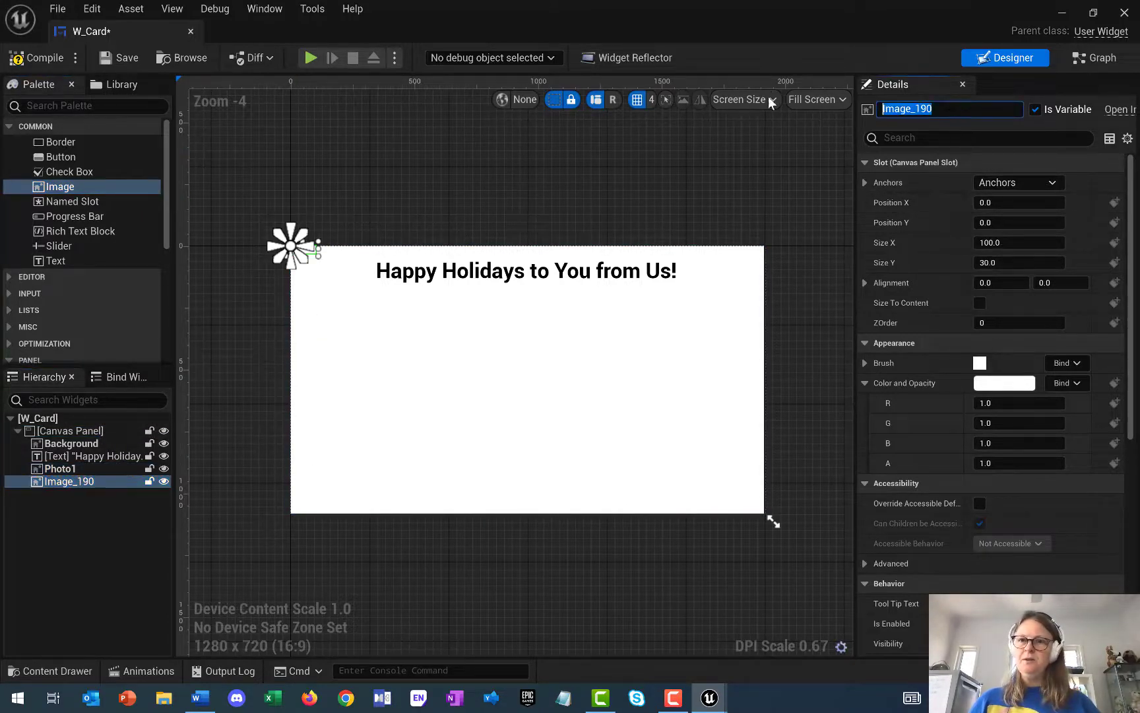
pyautogui.press('Return')
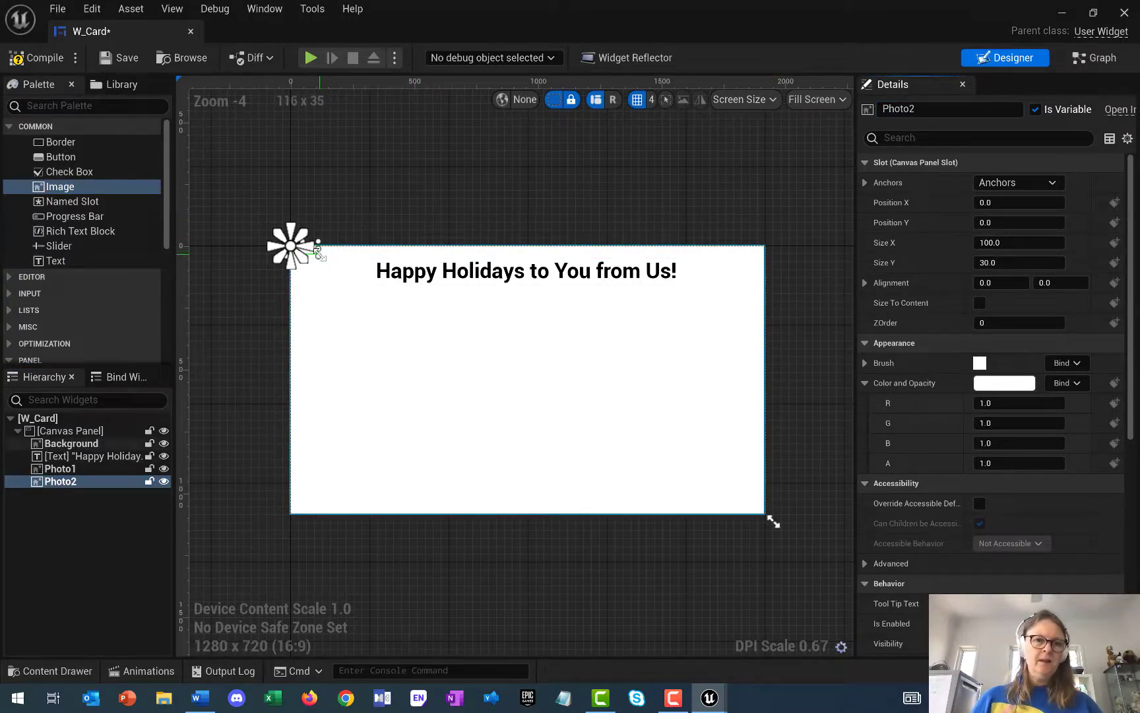
pyautogui.moveTo(317, 254); pyautogui.dragTo(453, 366)
pyautogui.moveTo(386, 316); pyautogui.dragTo(624, 384)
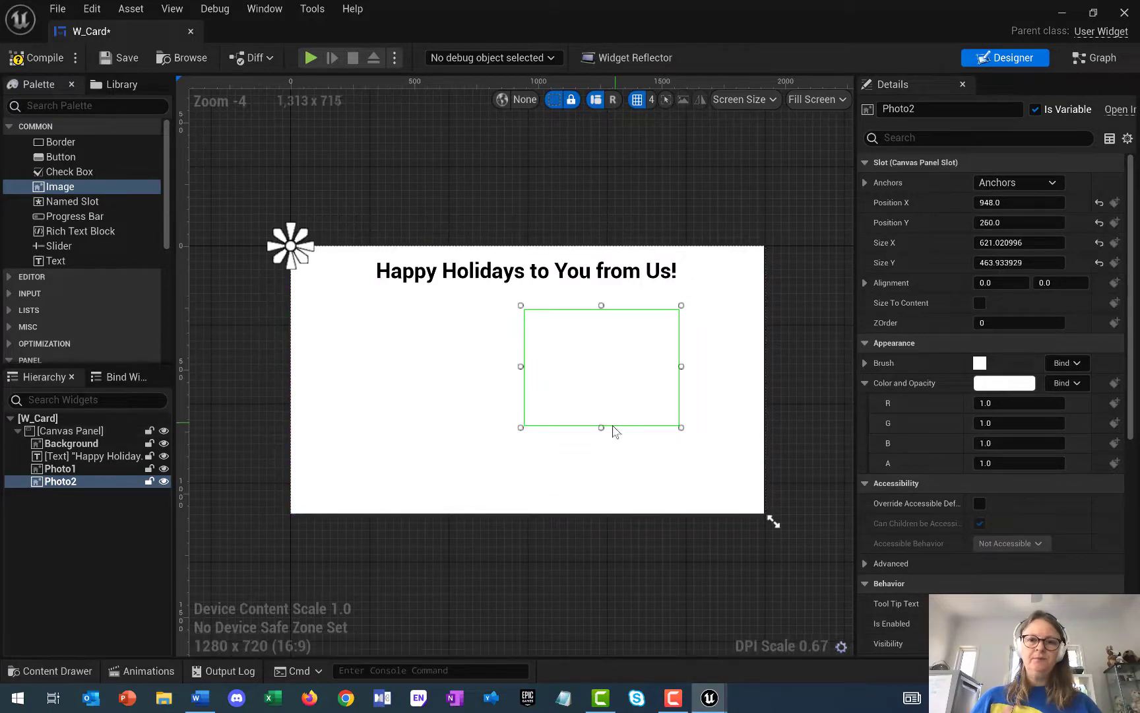
# Enlarge the Photo2 image on the canvas to about 764 by 611
pyautogui.moveTo(601, 426); pyautogui.dragTo(600, 464)
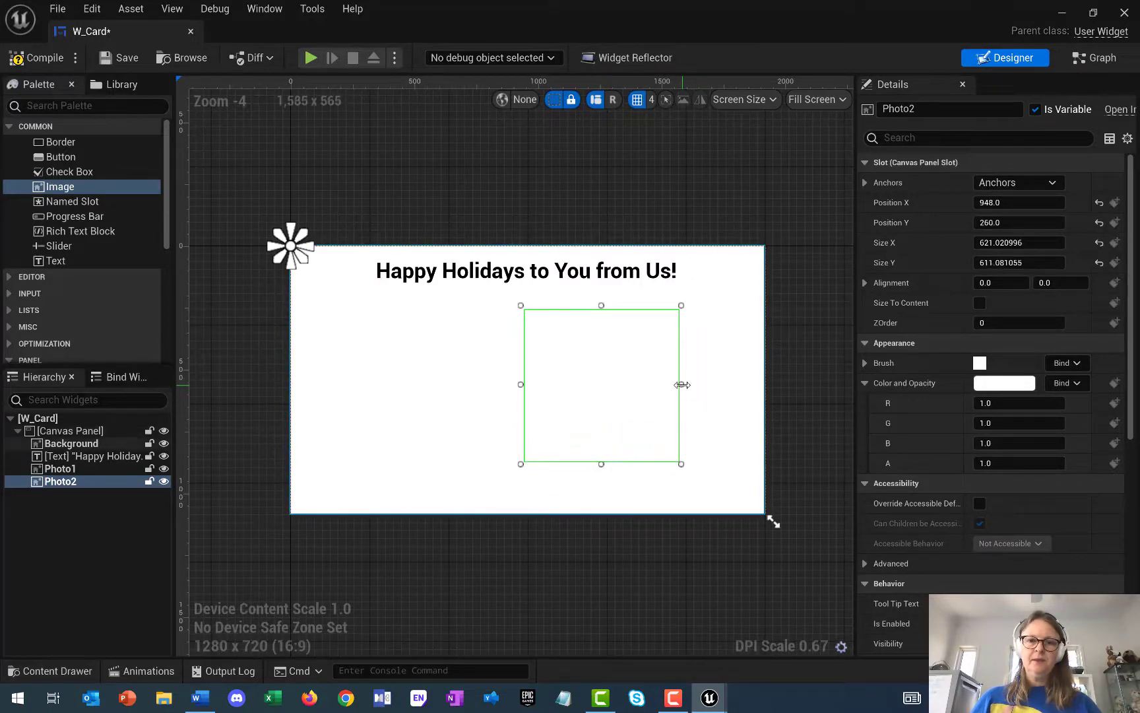
pyautogui.moveTo(682, 383); pyautogui.dragTo(717, 387)
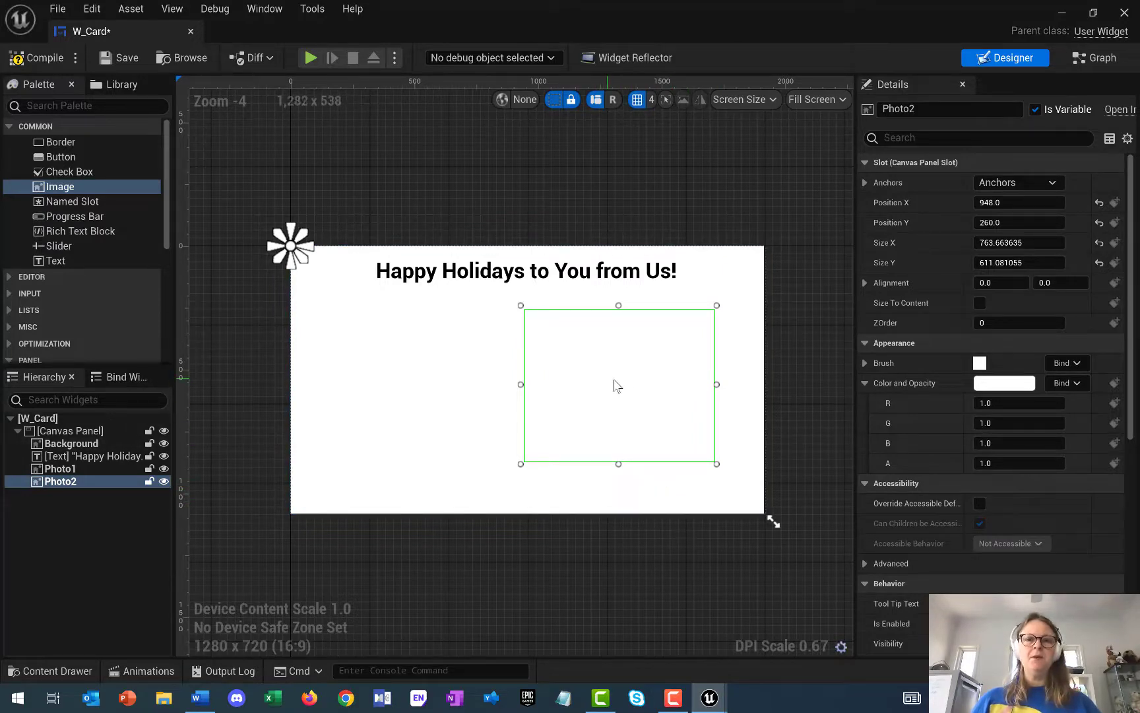
pyautogui.click(395, 380)
pyautogui.click(64, 480)
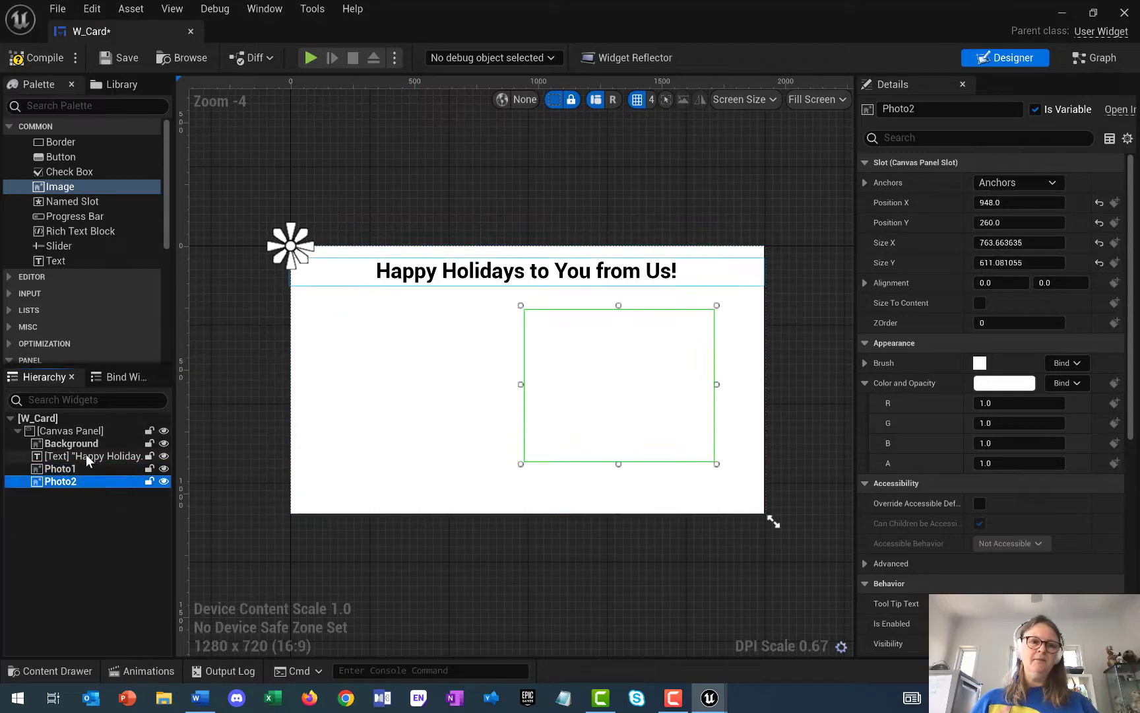
pyautogui.click(87, 457)
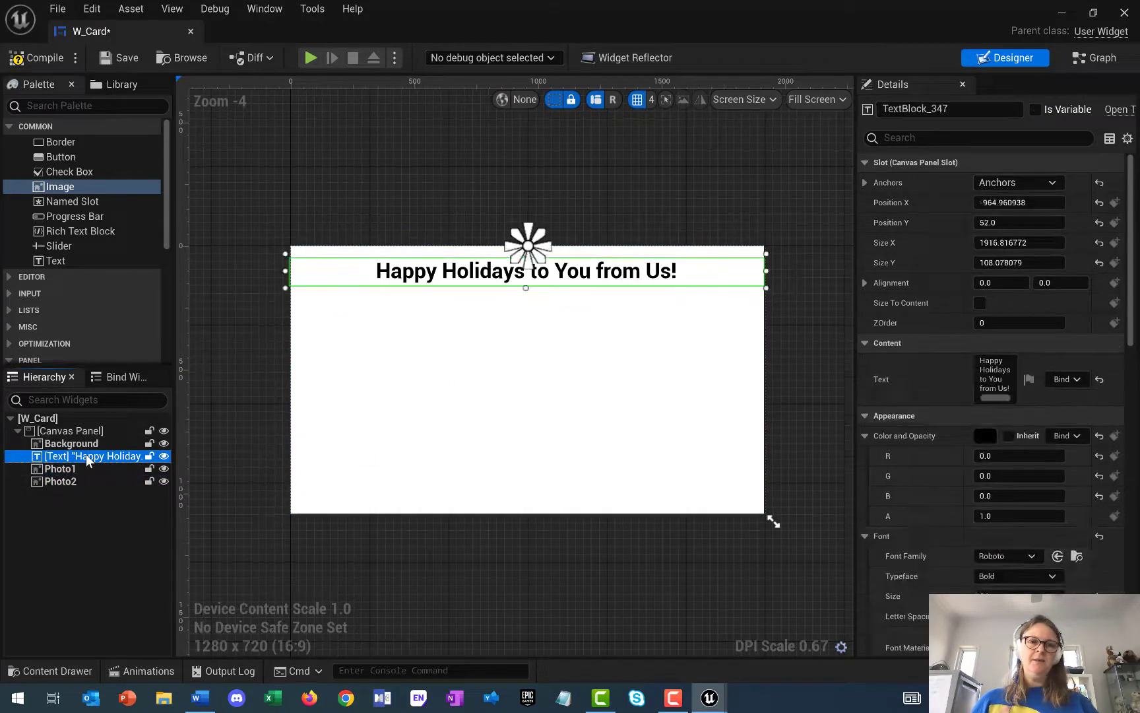
# Compile and save the W_Card widget and close its editor
pyautogui.click(35, 58)
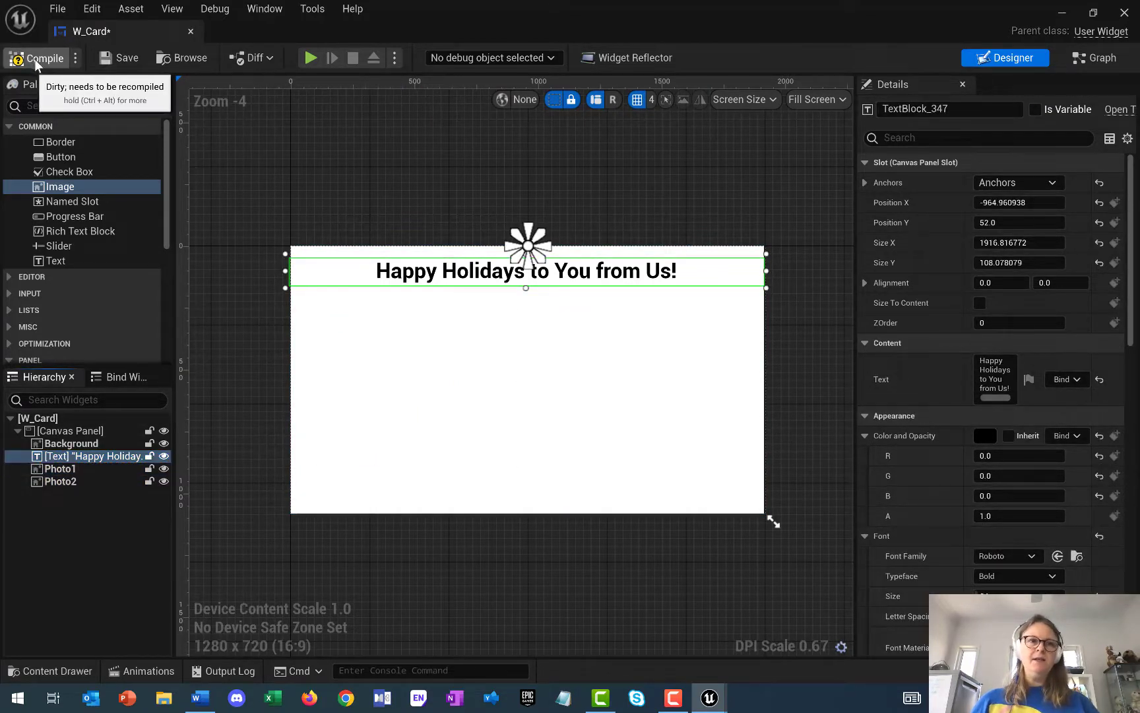
pyautogui.click(124, 59)
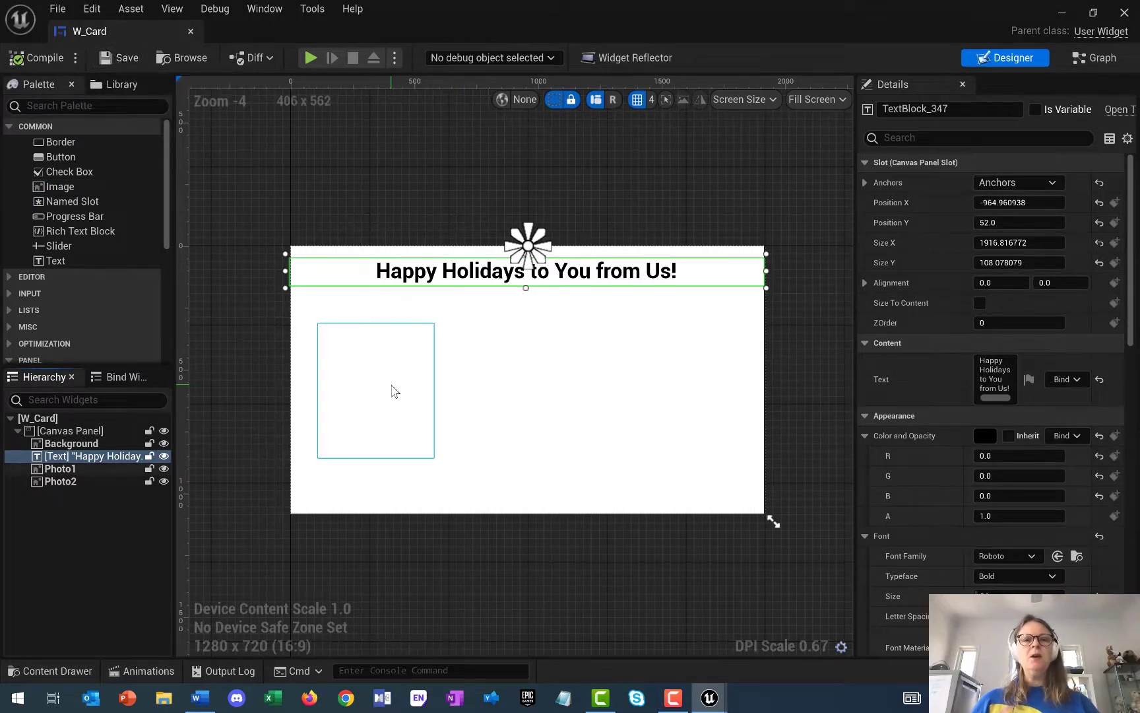
pyautogui.click(389, 390)
pyautogui.click(642, 387)
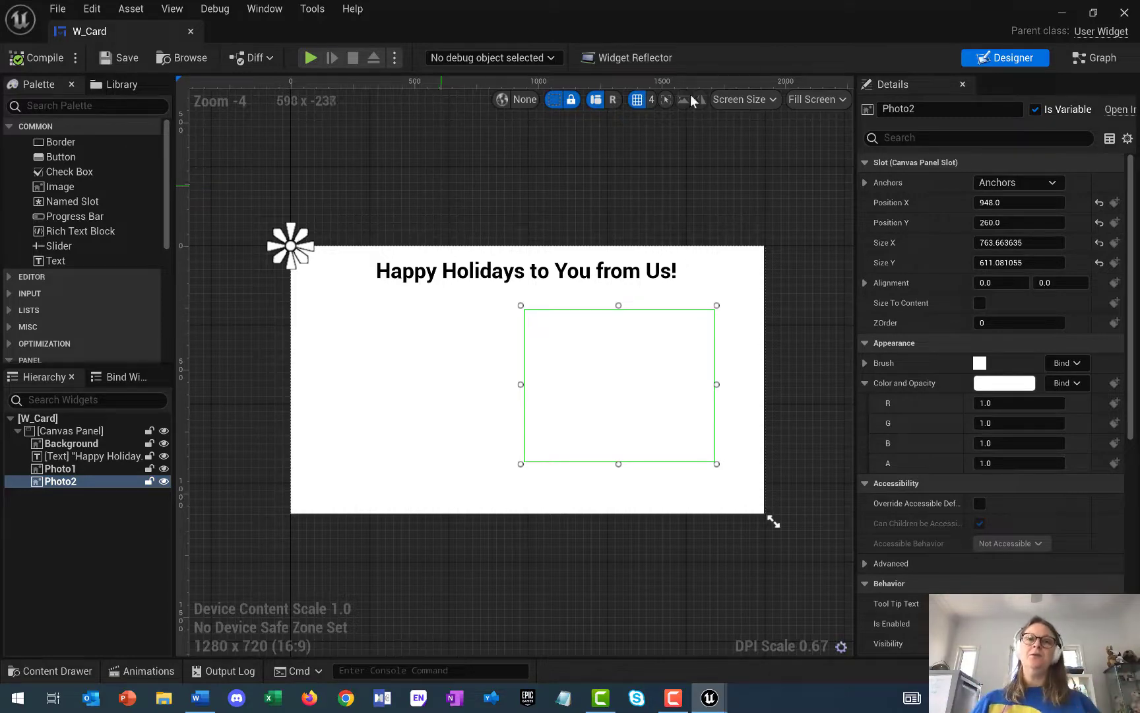
pyautogui.click(1125, 13)
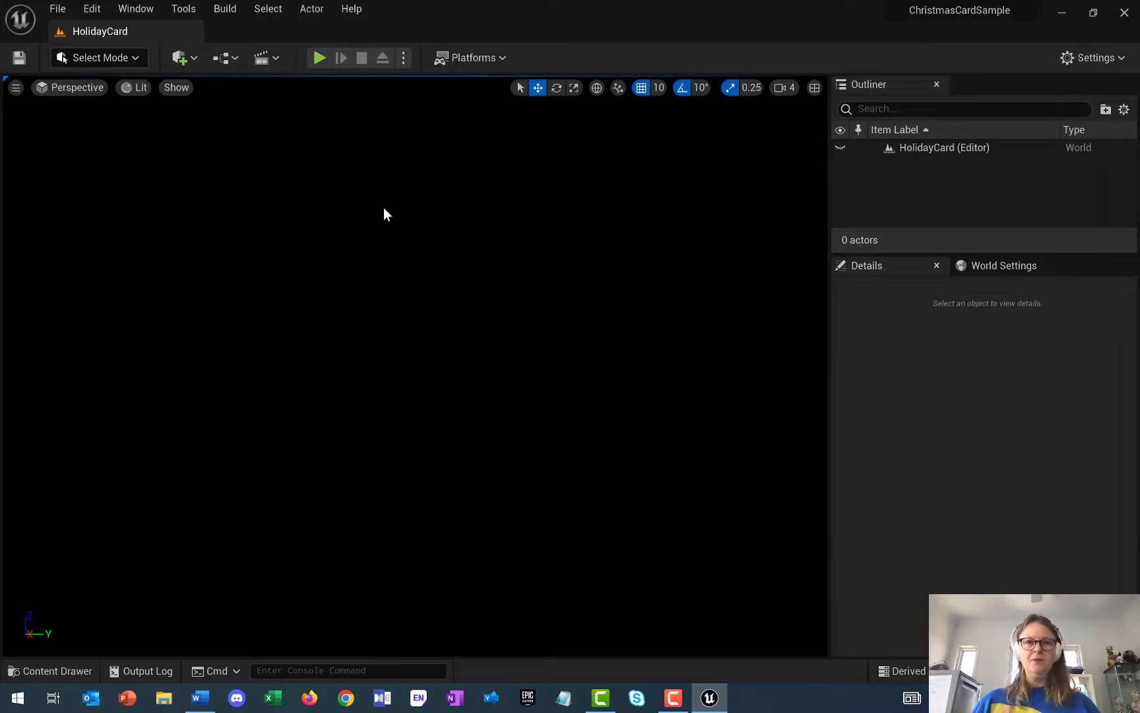
# Open the HolidayCard Level Blueprint and delete its Event Tick node
pyautogui.click(269, 59)
pyautogui.click(223, 59)
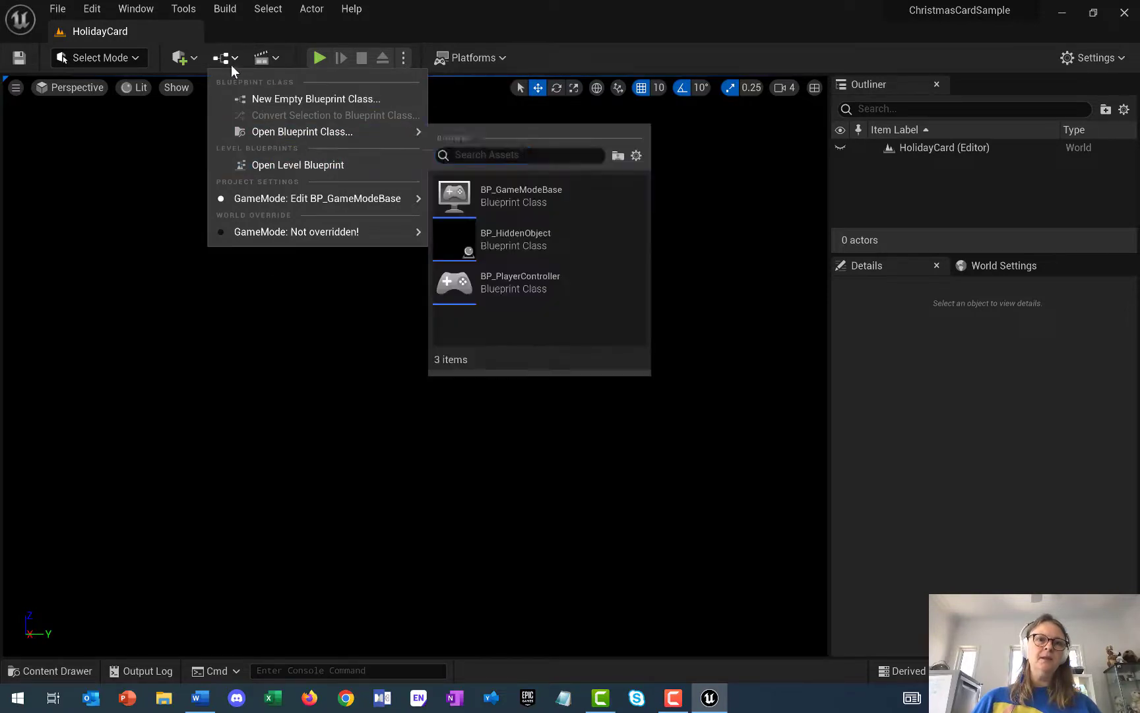
pyautogui.click(285, 163)
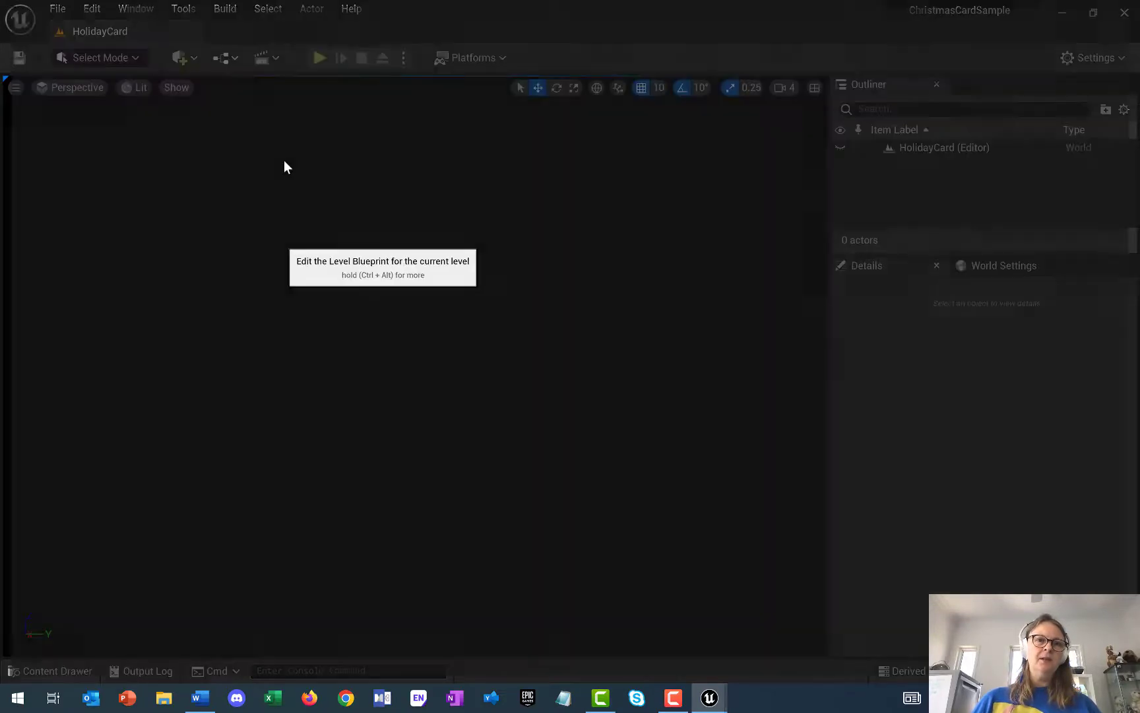
pyautogui.moveTo(758, 427); pyautogui.dragTo(551, 464, button='right')
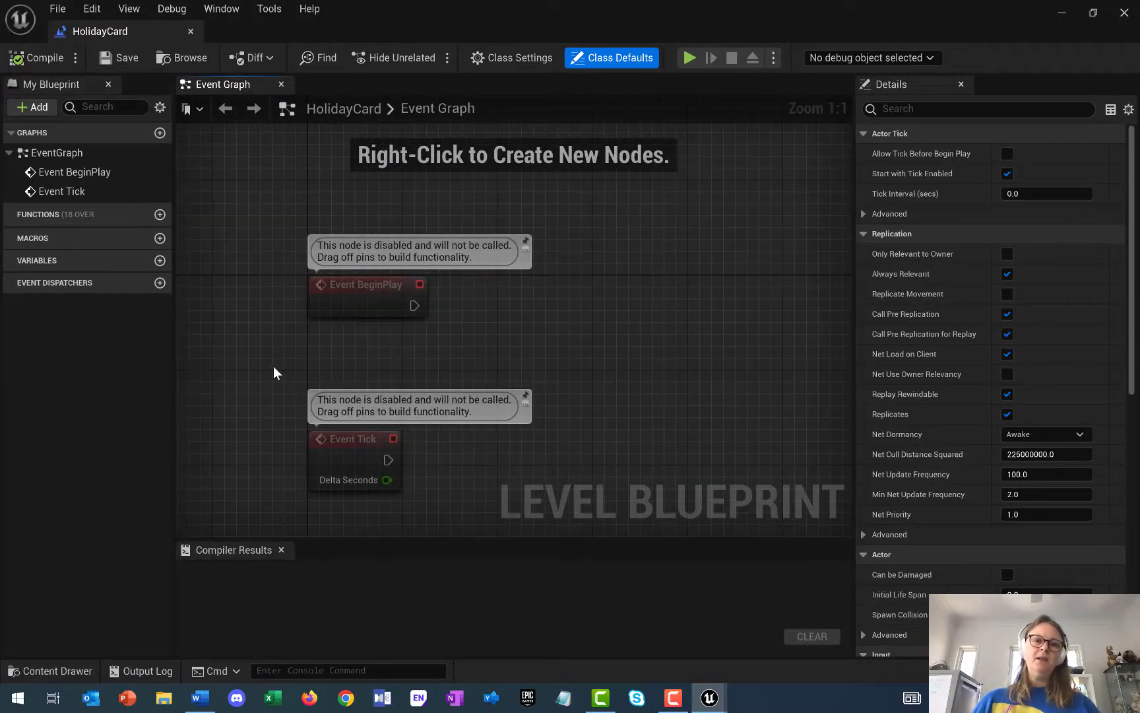
pyautogui.moveTo(275, 374); pyautogui.dragTo(550, 519)
pyautogui.press('Delete')
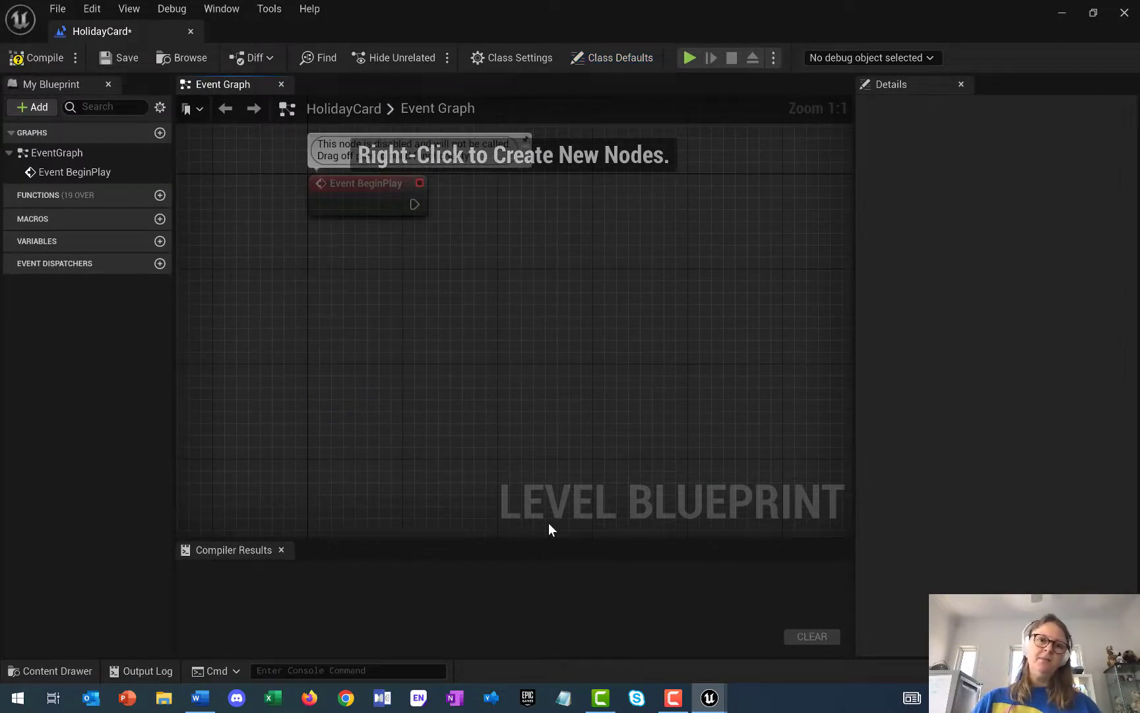
# Add a Remove All Widgets node connected to the execution output of Event BeginPlay
pyautogui.moveTo(473, 343); pyautogui.dragTo(421, 471, button='right')
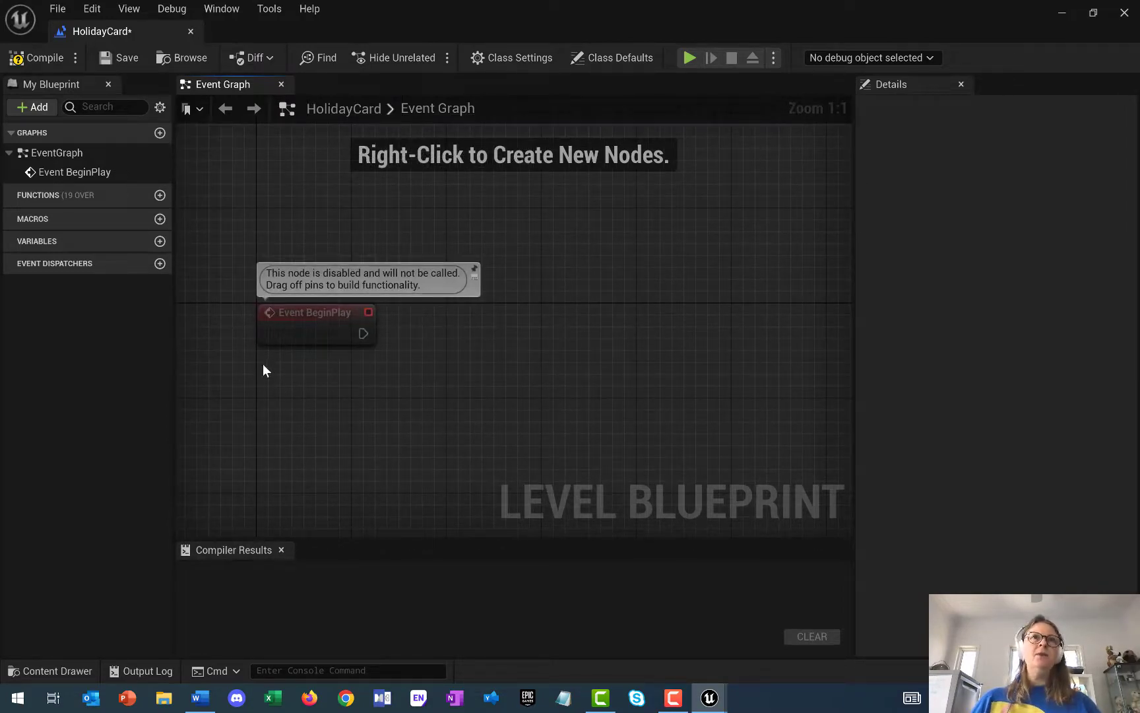
pyautogui.moveTo(366, 335); pyautogui.dragTo(434, 332)
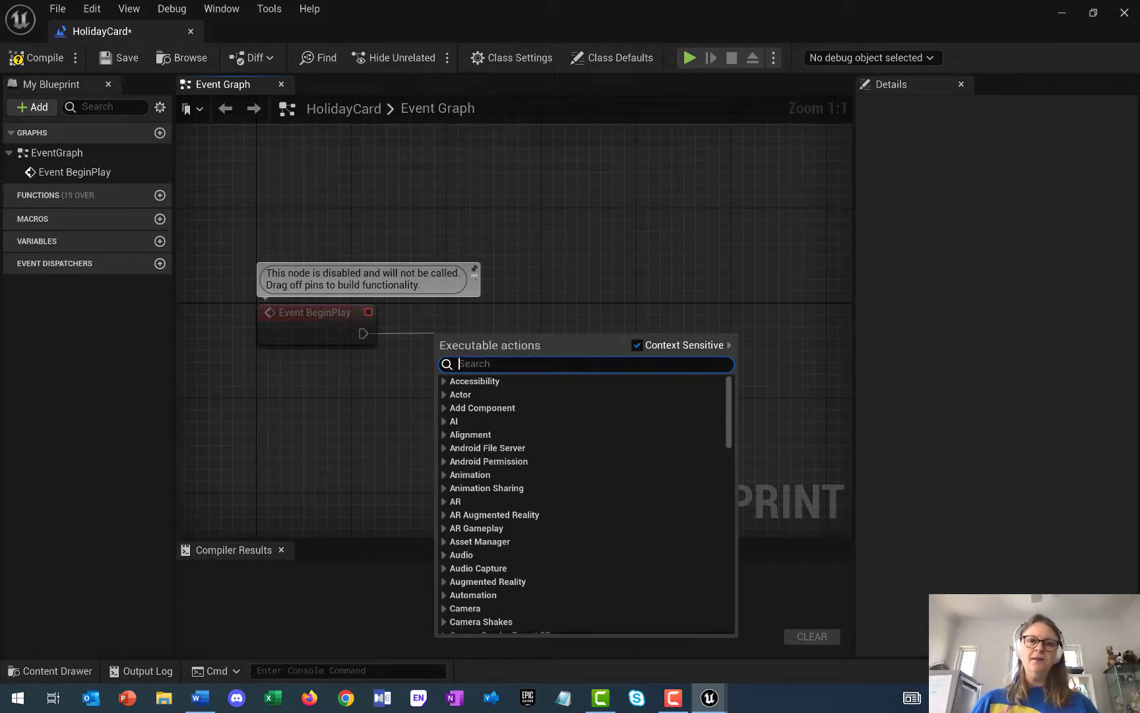
pyautogui.write('remove')
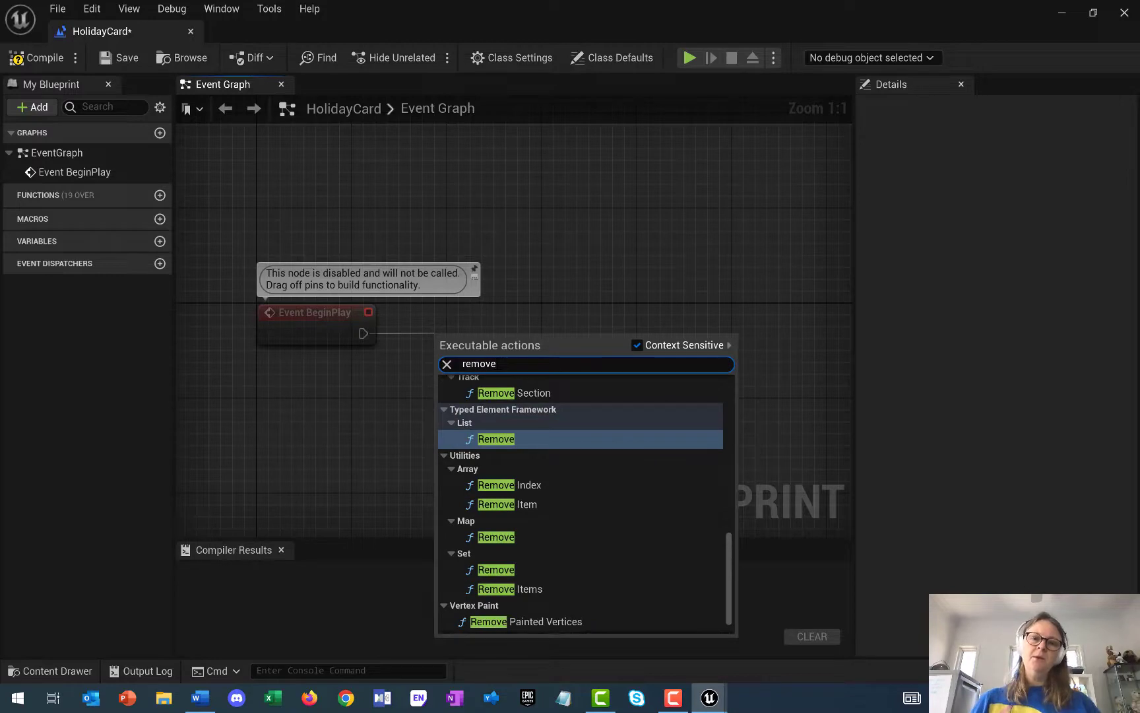
pyautogui.write(' all')
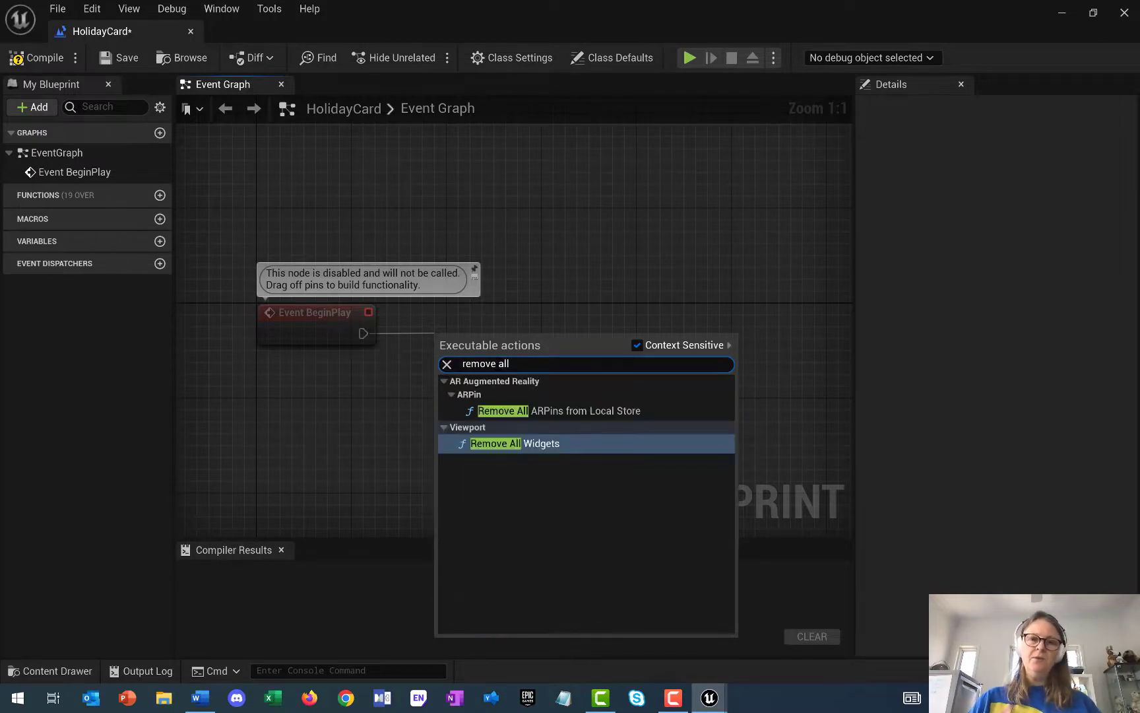
pyautogui.click(528, 445)
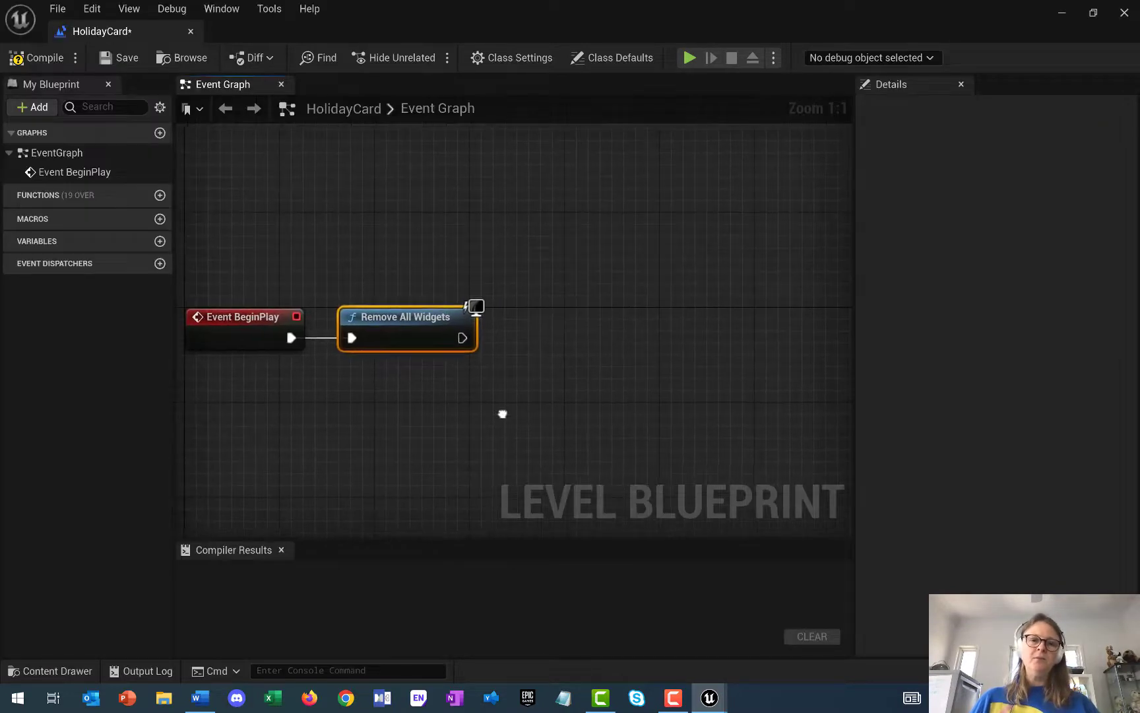
# Add a Create Widget node with class W Card after Remove All Widgets, and start a new connection from its execution output
pyautogui.moveTo(502, 414); pyautogui.dragTo(485, 415, button='right')
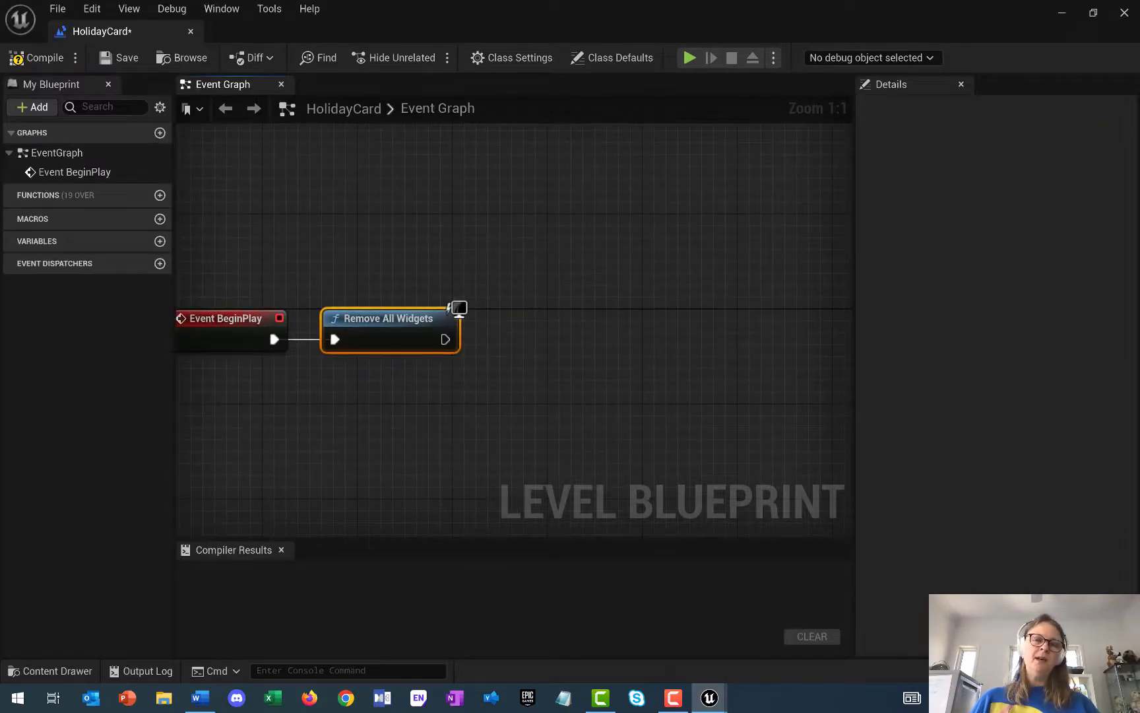
pyautogui.moveTo(446, 339); pyautogui.dragTo(515, 340)
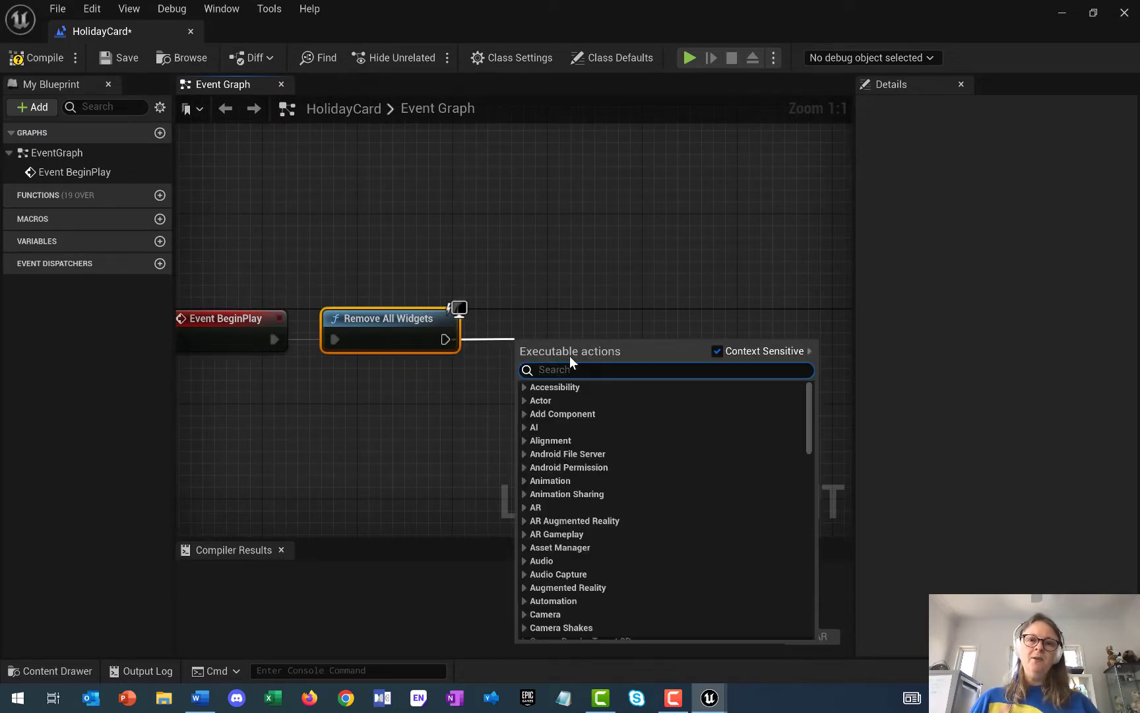
pyautogui.write('create wid')
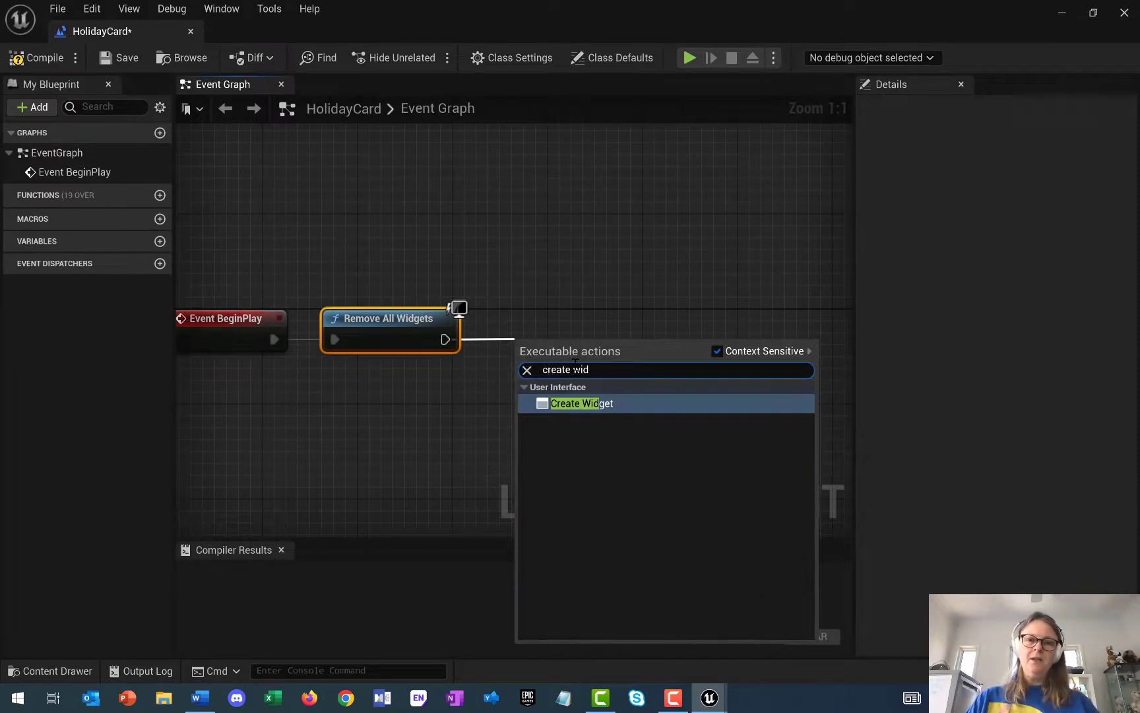
pyautogui.click(587, 404)
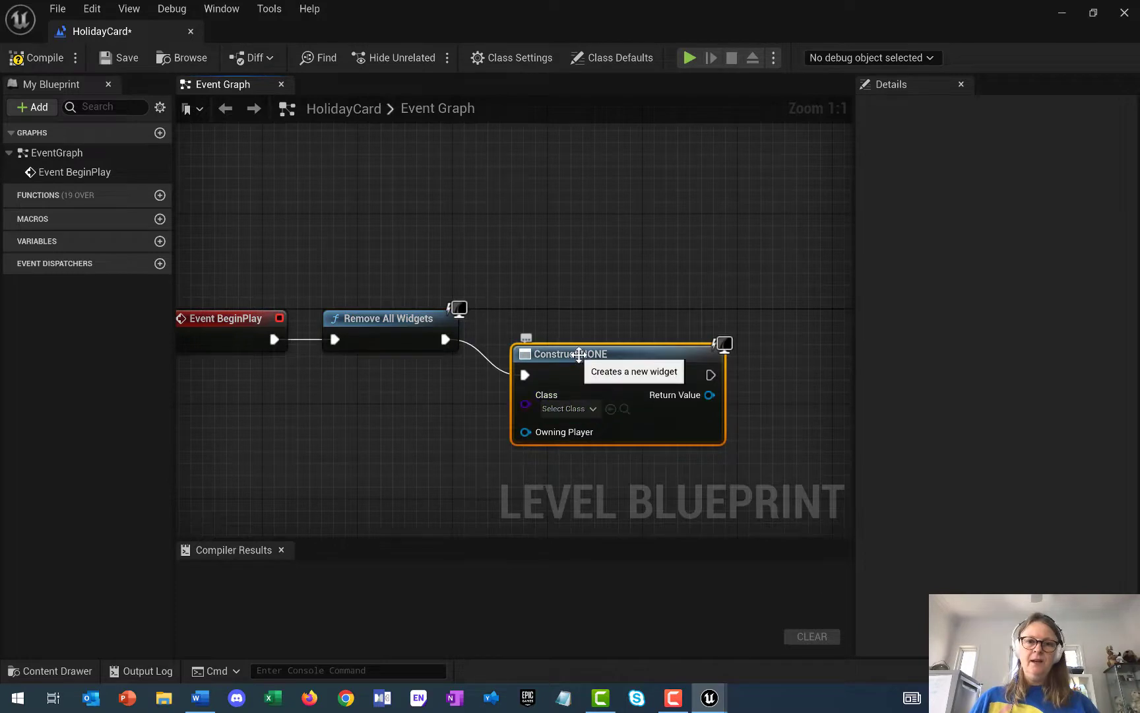
pyautogui.moveTo(581, 356); pyautogui.dragTo(581, 324)
pyautogui.click(573, 373)
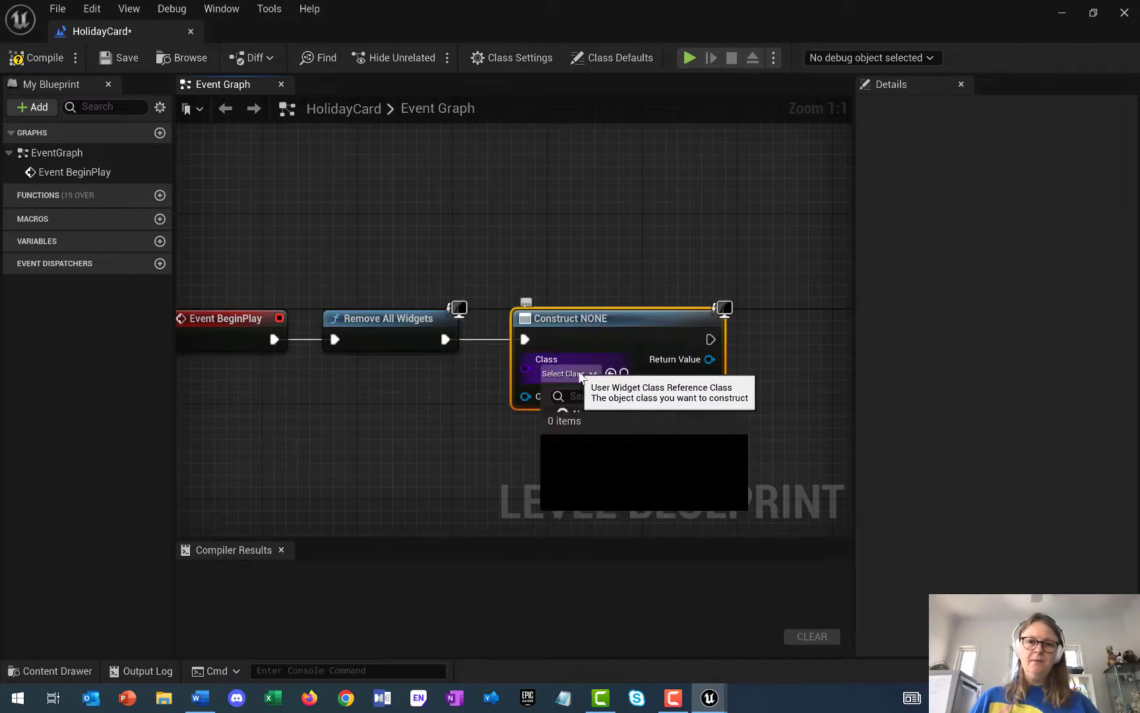
pyautogui.click(594, 448)
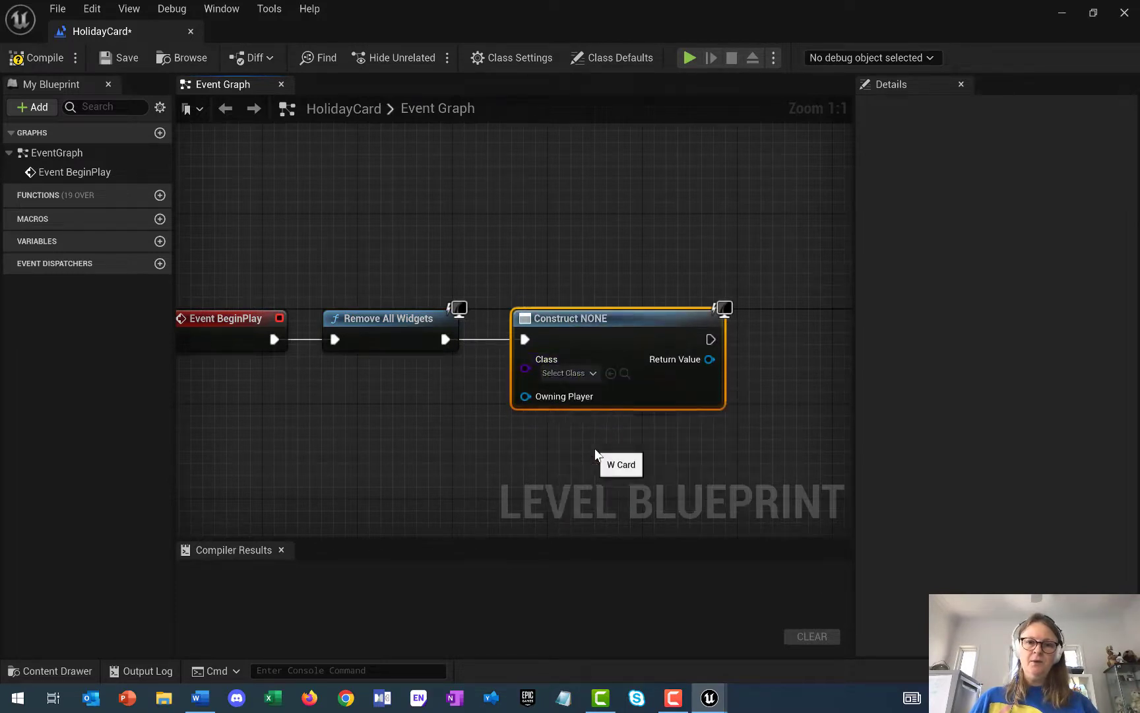
pyautogui.moveTo(642, 460); pyautogui.dragTo(520, 467, button='right')
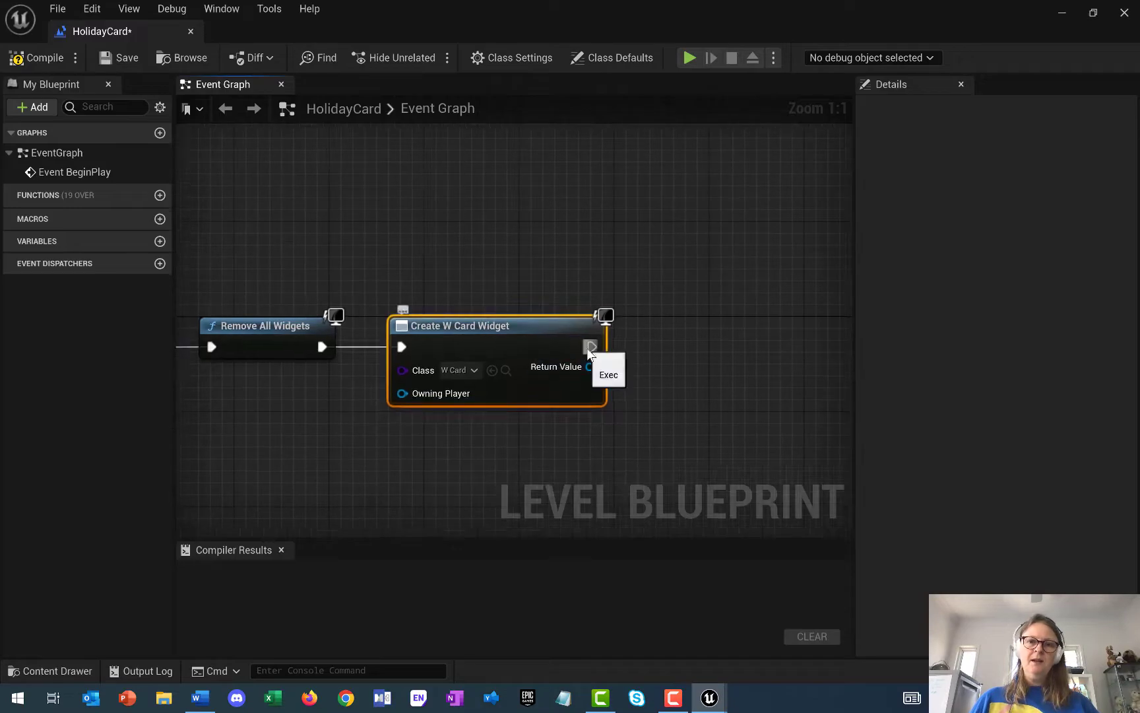
pyautogui.moveTo(592, 346); pyautogui.dragTo(664, 347)
pyautogui.write('load view')
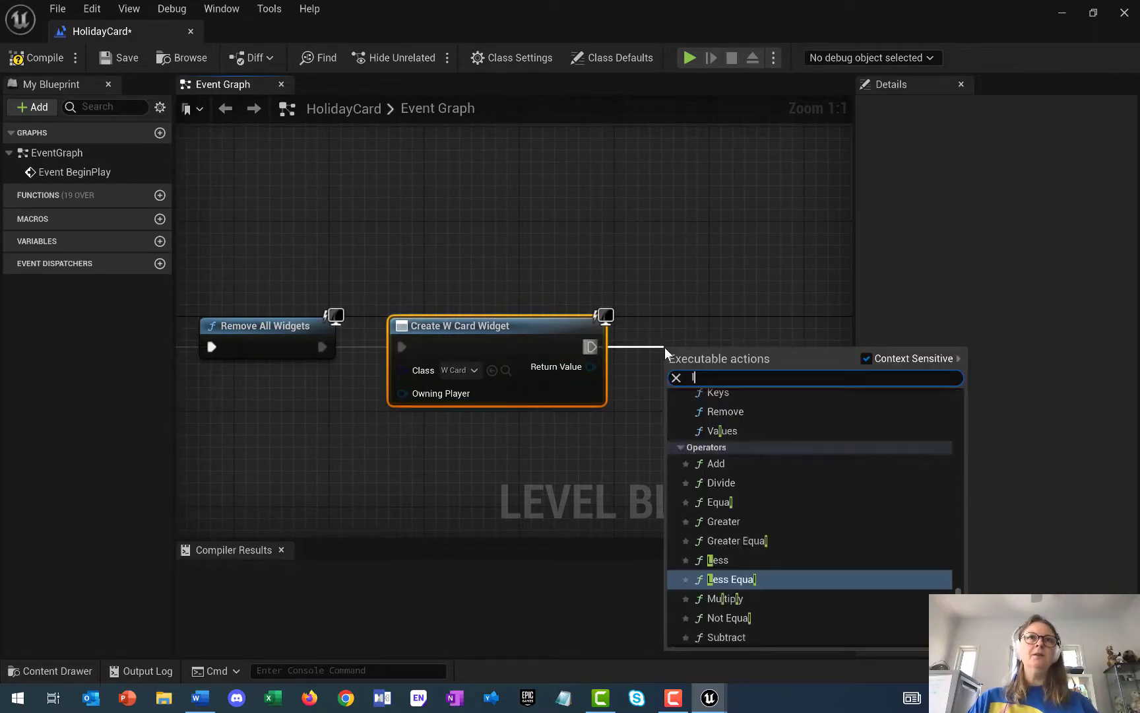
pyautogui.press('BackSpace')
pyautogui.press('BackSpace')
pyautogui.press('BackSpace')
pyautogui.press('BackSpace')
pyautogui.press('BackSpace')
pyautogui.press('BackSpace')
pyautogui.press('BackSpace')
pyautogui.press('BackSpace')
pyautogui.press('BackSpace')
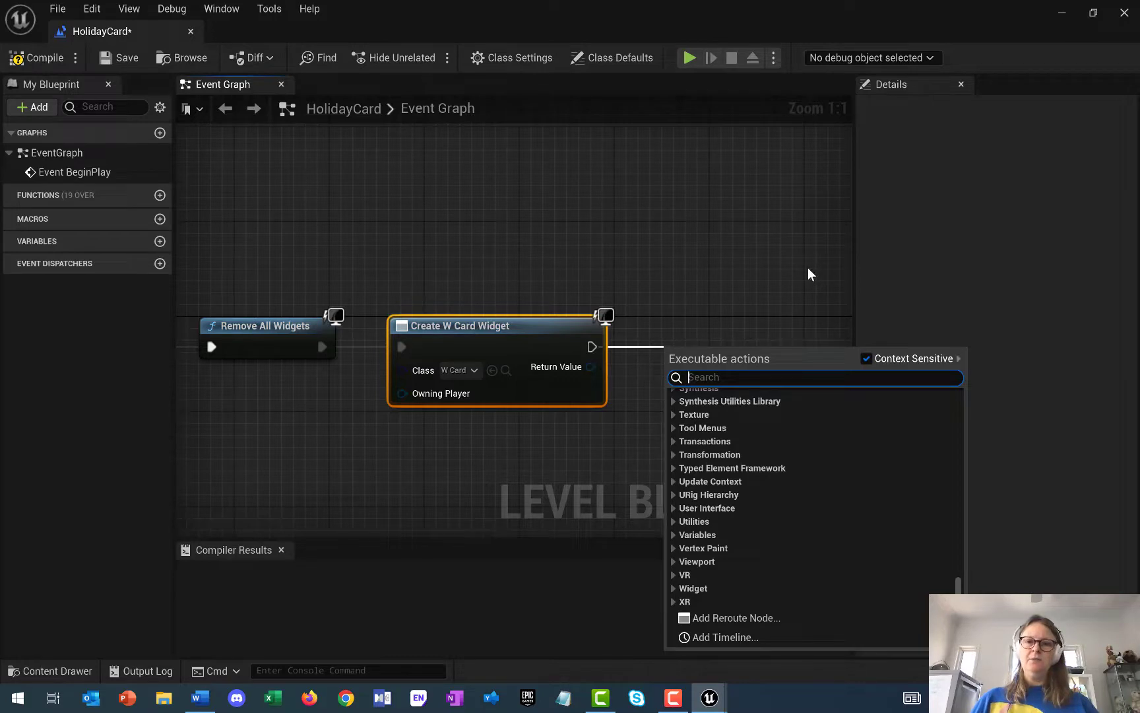
# Add an Add to Viewport node after Create W Card Widget and wire the Return Value into its Target
pyautogui.write('viewpor')
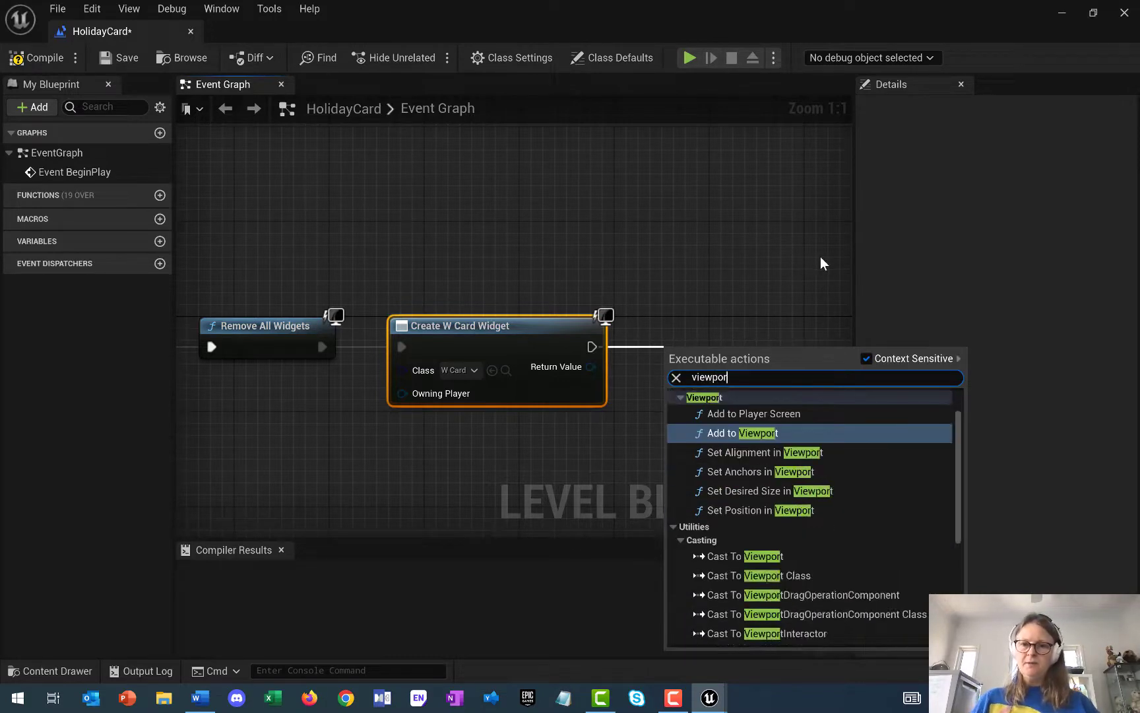
pyautogui.click(764, 433)
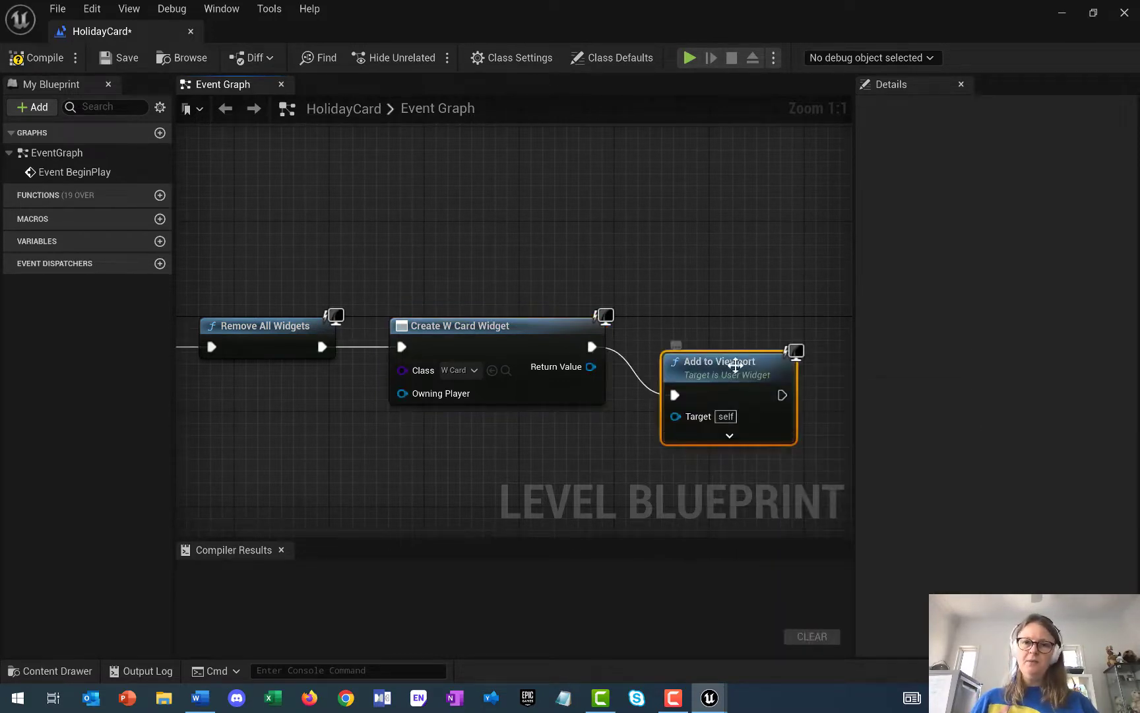
pyautogui.moveTo(736, 364); pyautogui.dragTo(724, 316)
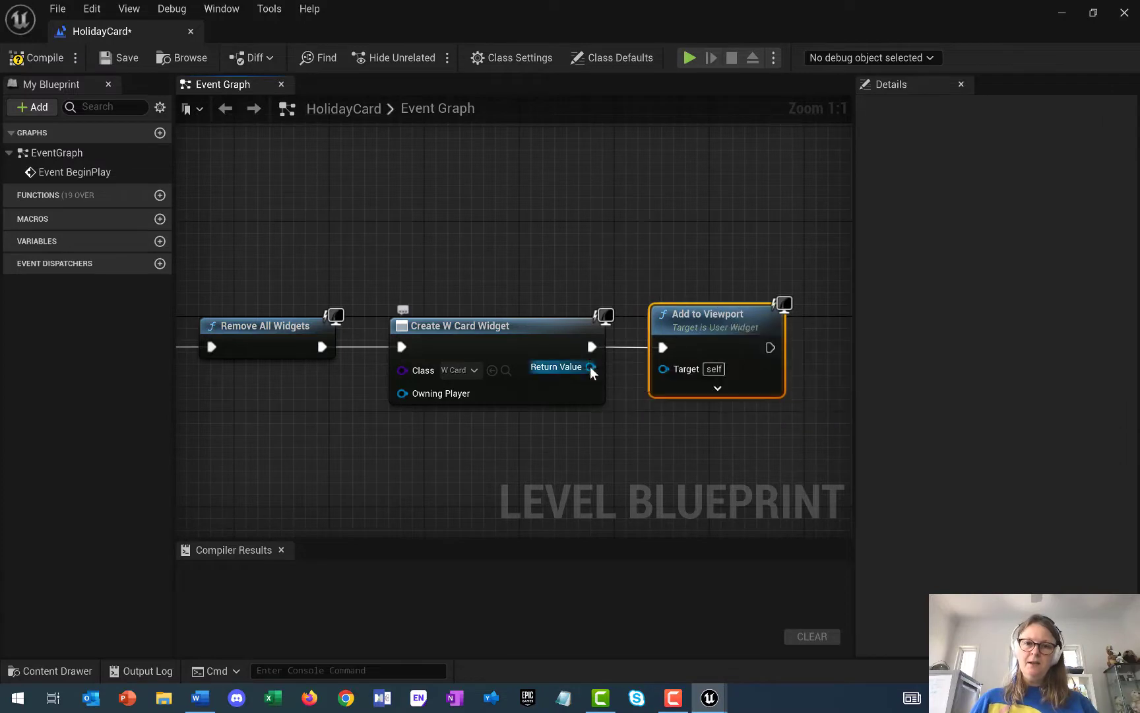
pyautogui.moveTo(590, 367); pyautogui.dragTo(662, 369)
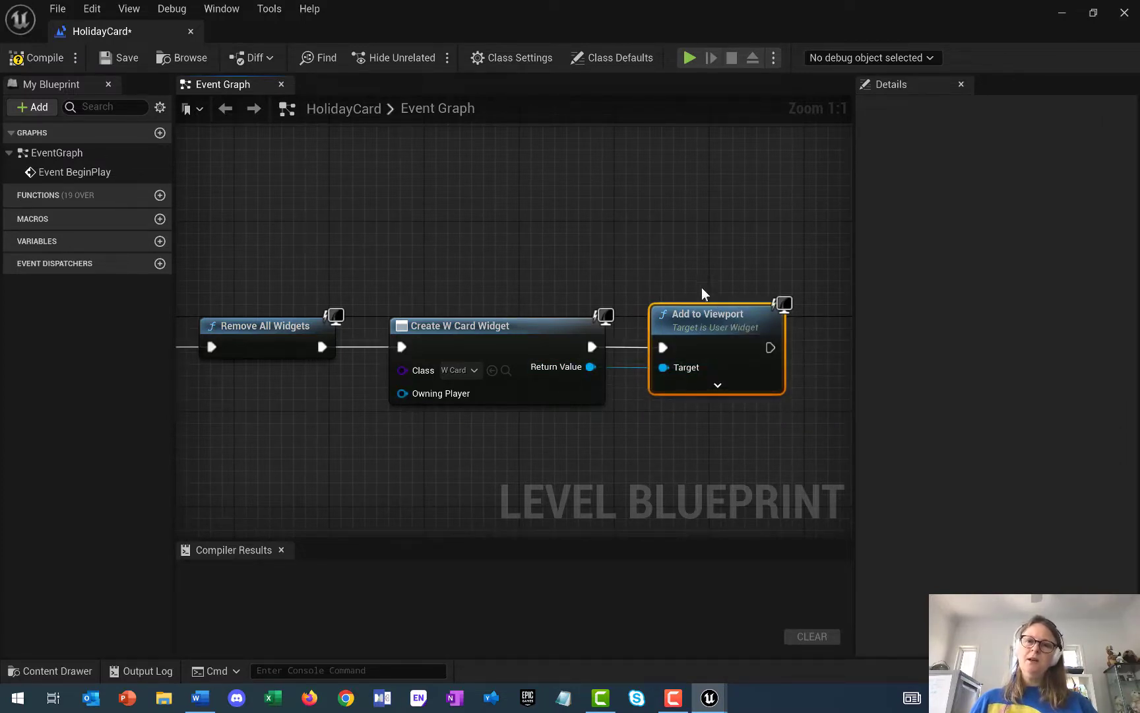
# Compile and save the HolidayCard Level Blueprint and close it
pyautogui.click(29, 58)
pyautogui.click(105, 59)
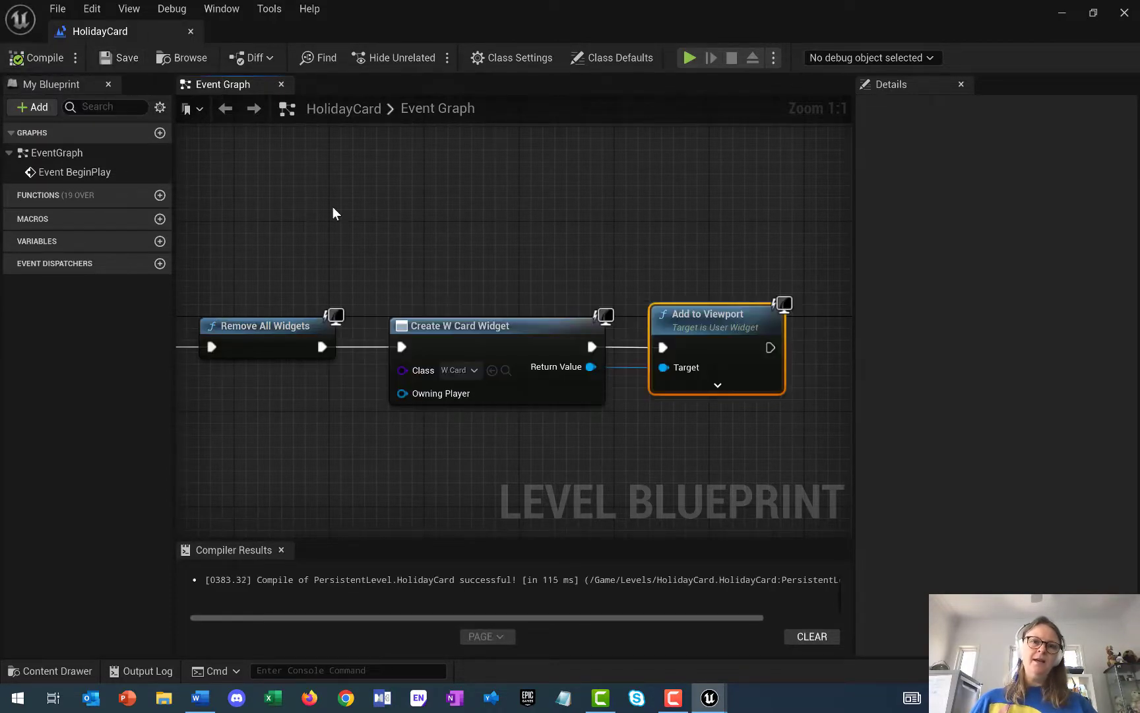
pyautogui.click(1125, 13)
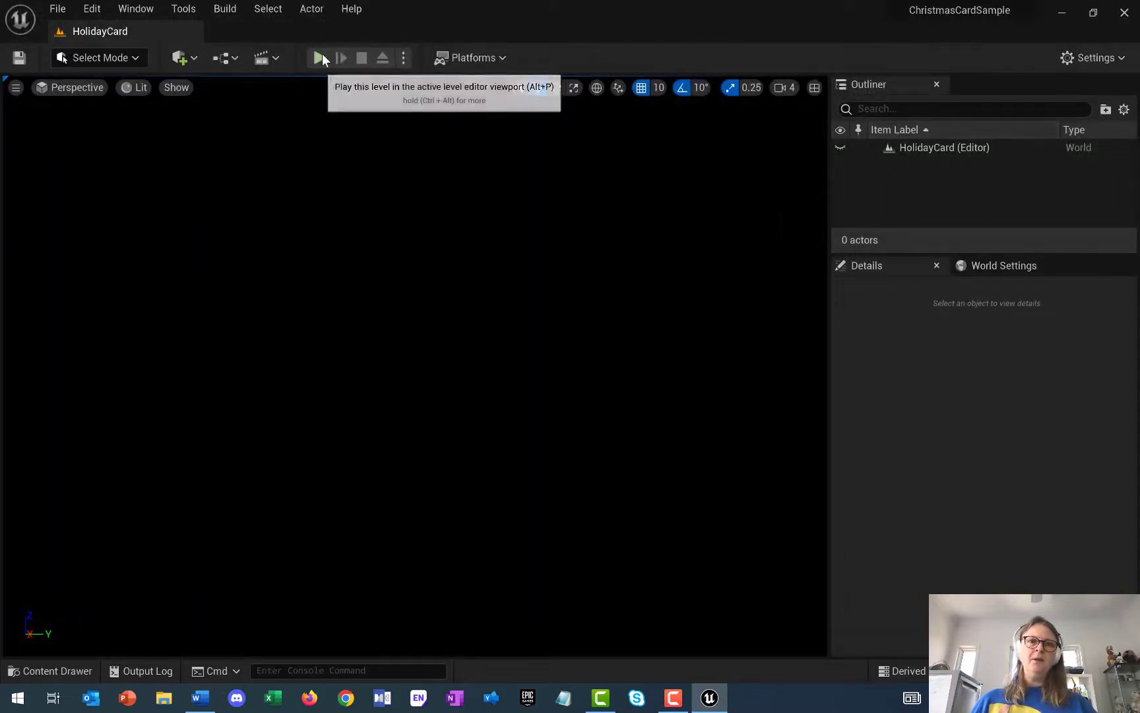
# Play the HolidayCard level to check how the card displays, and stop the play session
pyautogui.click(319, 57)
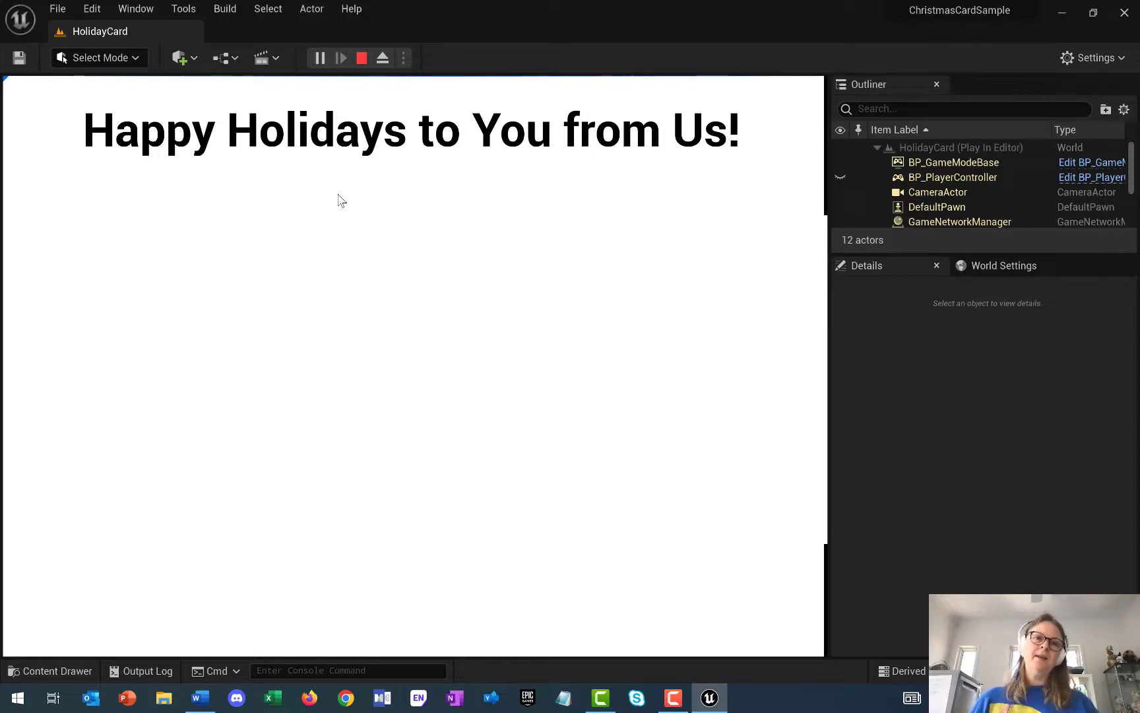
pyautogui.press('Escape')
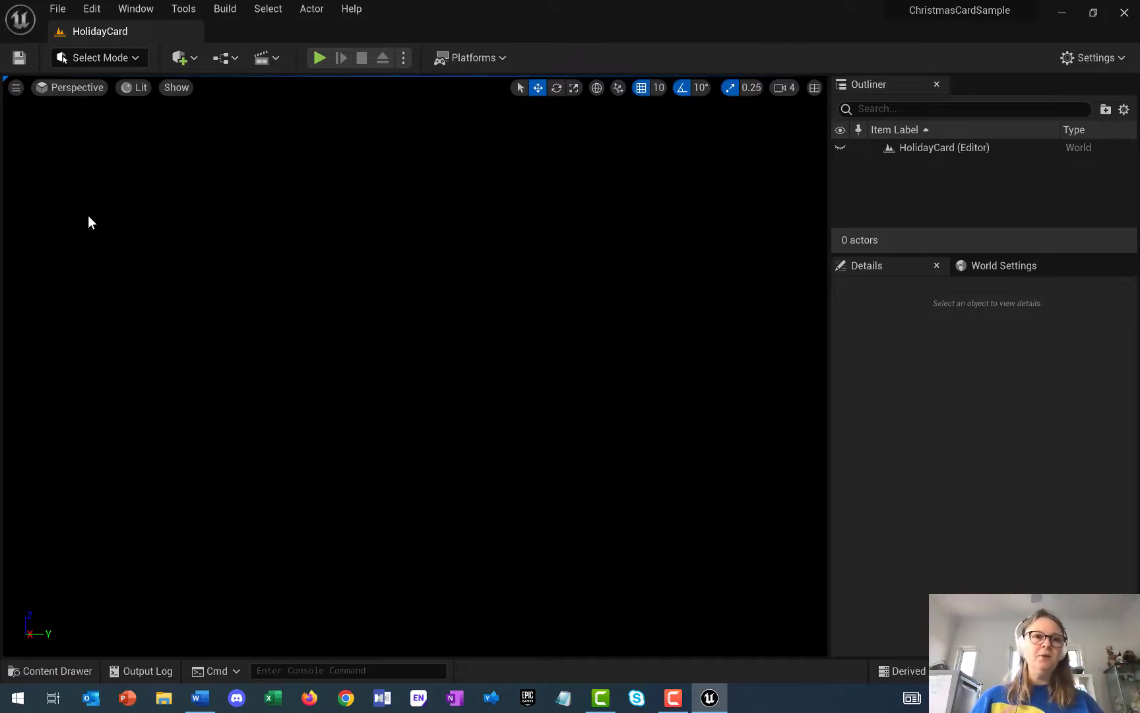
# Open the W_Next widget from the Widgets folder and add an On Released event for NextBtn
pyautogui.click(45, 671)
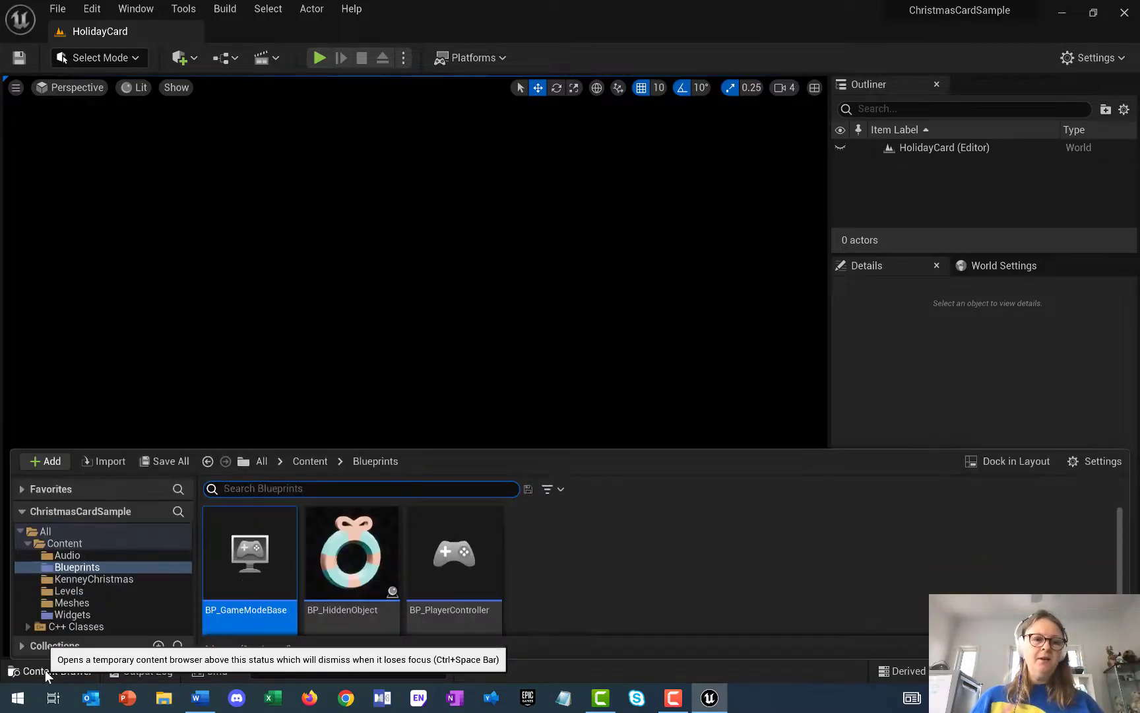
pyautogui.click(72, 616)
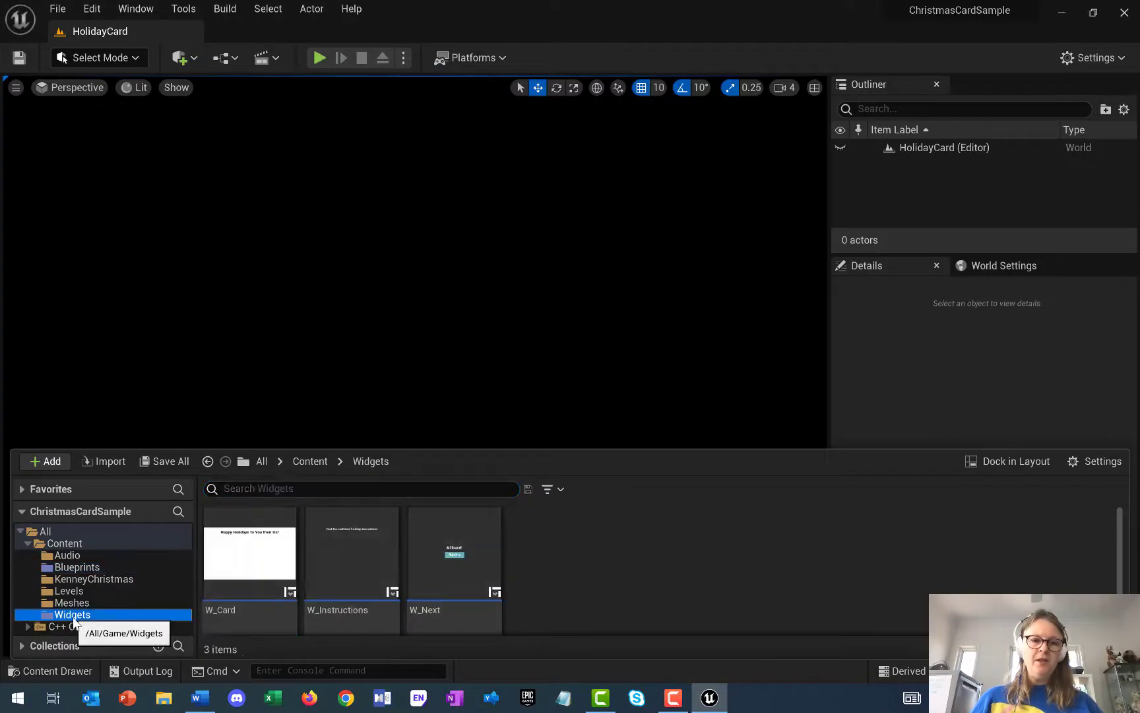
pyautogui.doubleClick(451, 568)
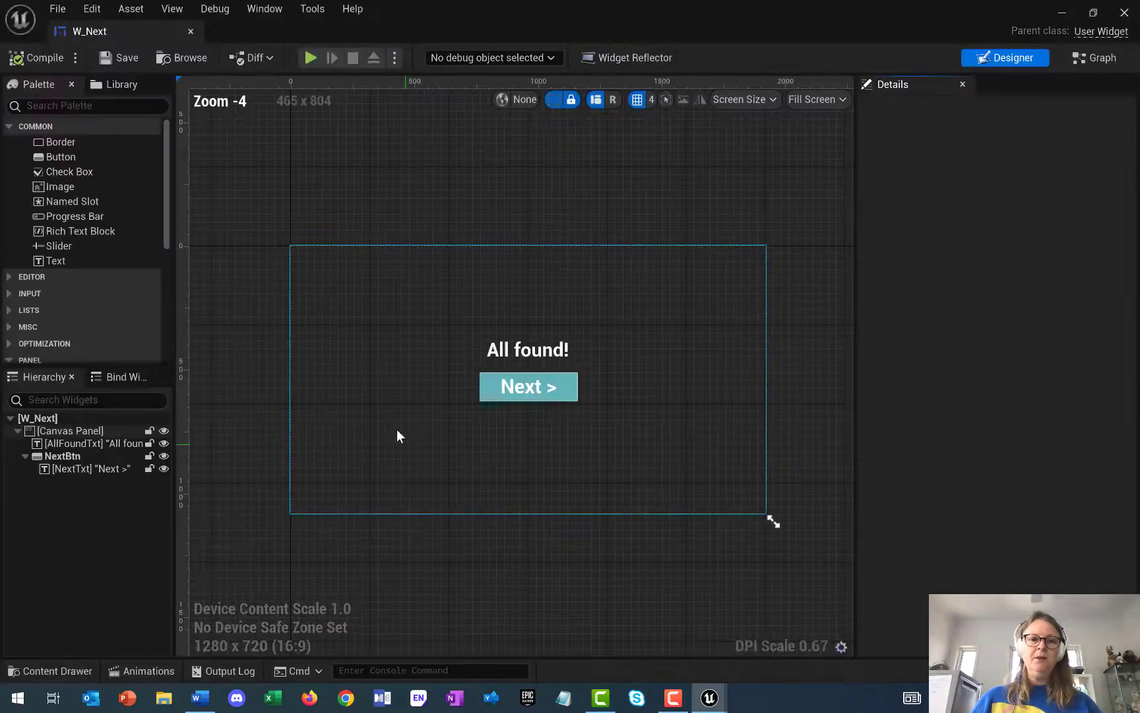
pyautogui.click(64, 458)
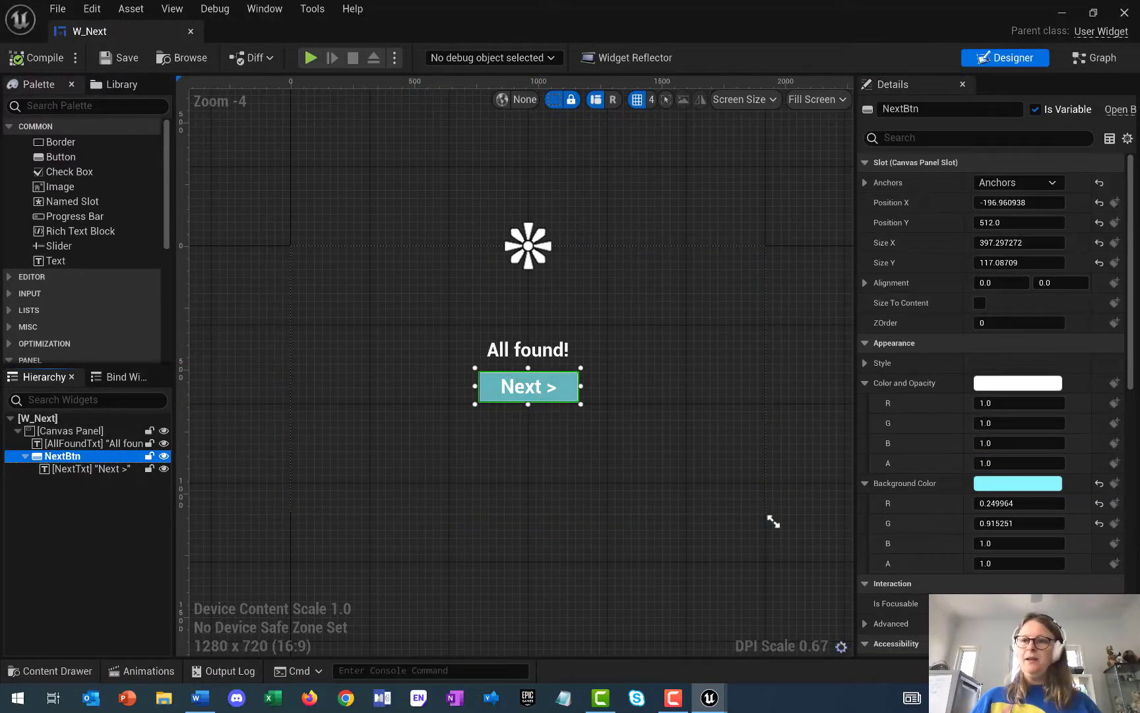
pyautogui.scroll(-10, 990, 396)
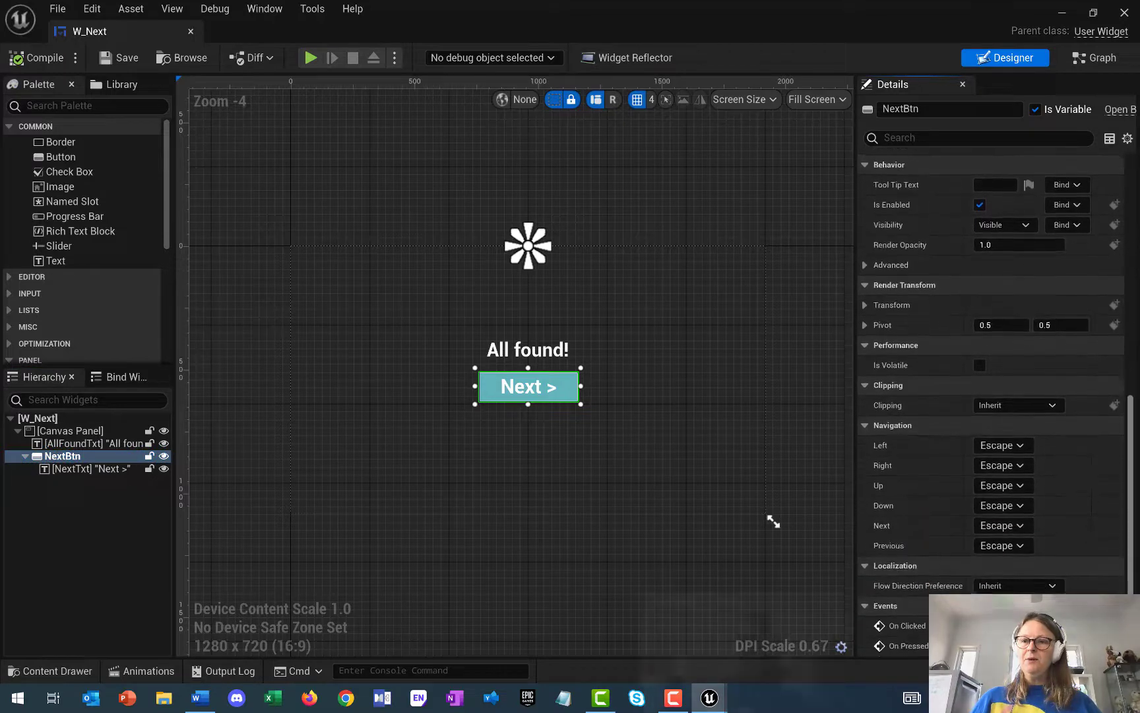
pyautogui.scroll(-2, 1072, 532)
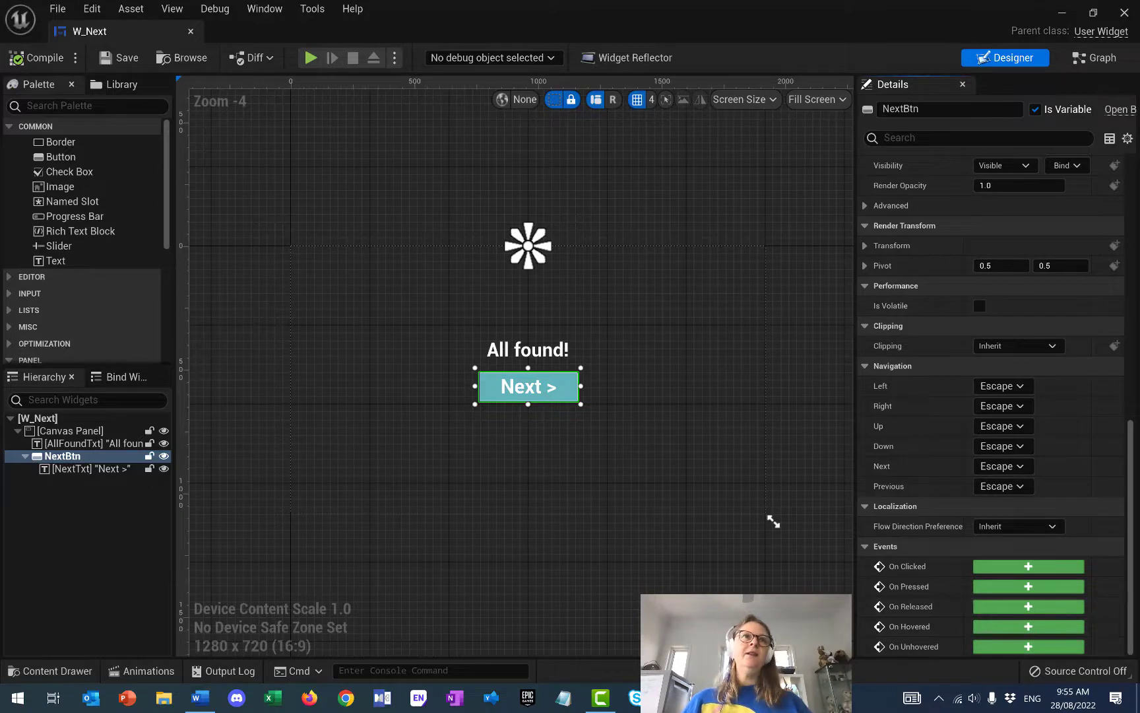
pyautogui.click(1027, 607)
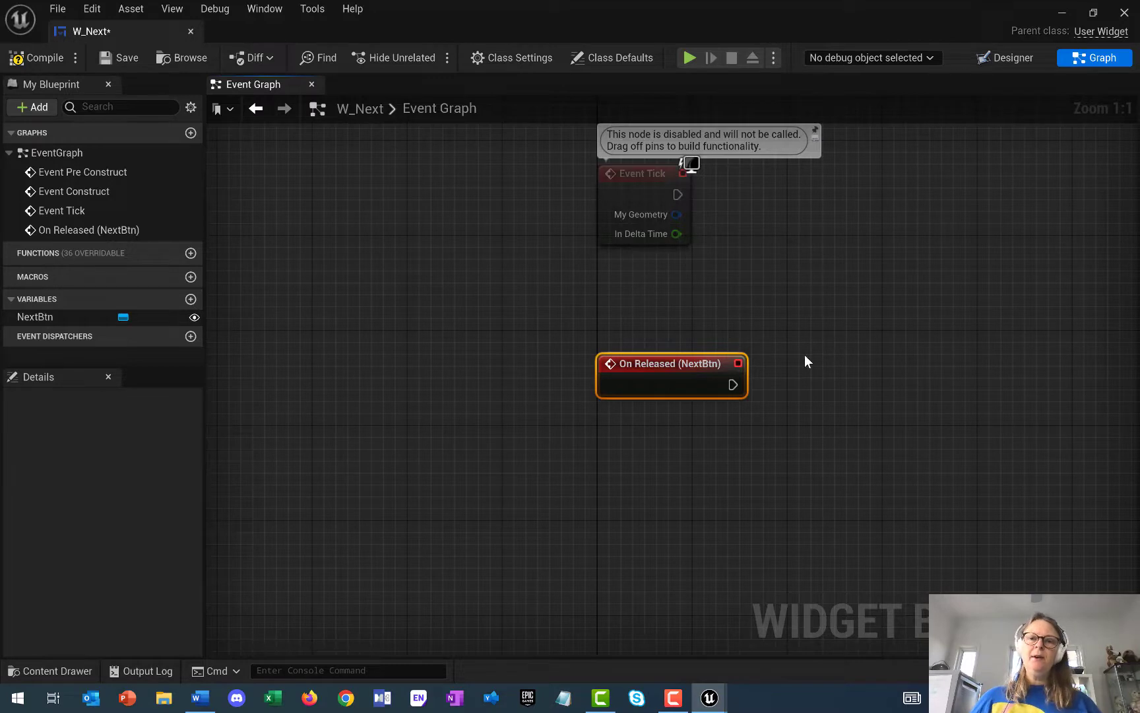
# Add an Open Level (by Name) node wired from On Released (NextBtn) and align it with the event node
pyautogui.moveTo(731, 384); pyautogui.dragTo(808, 383)
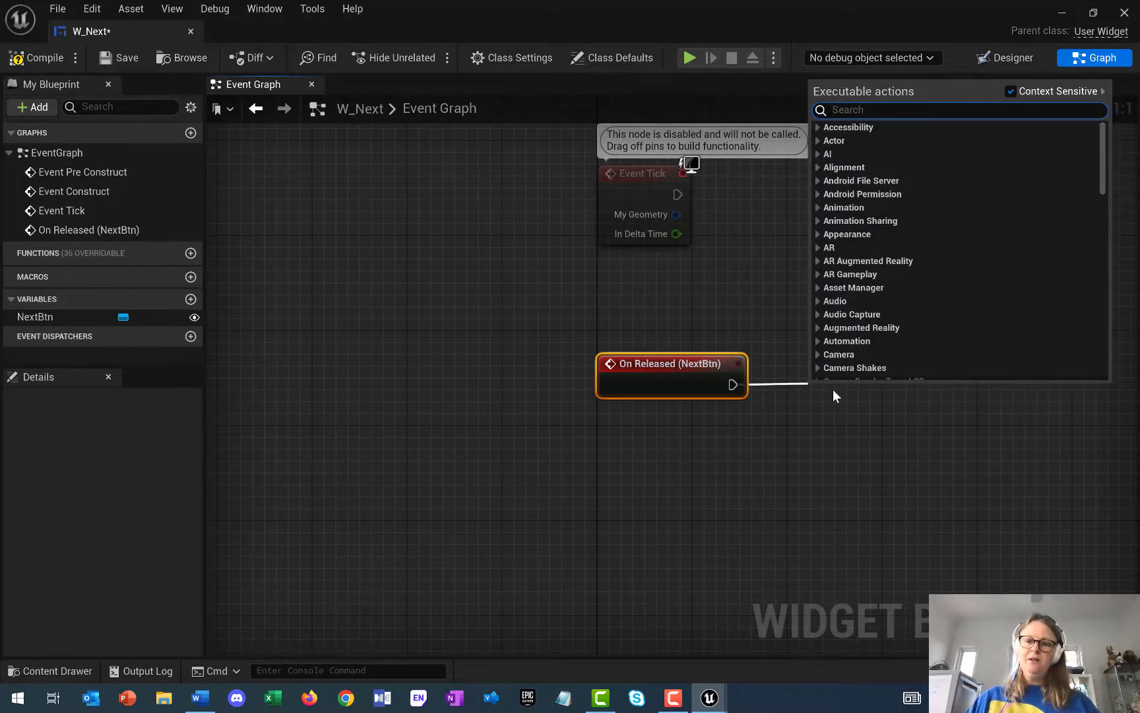
pyautogui.write('open')
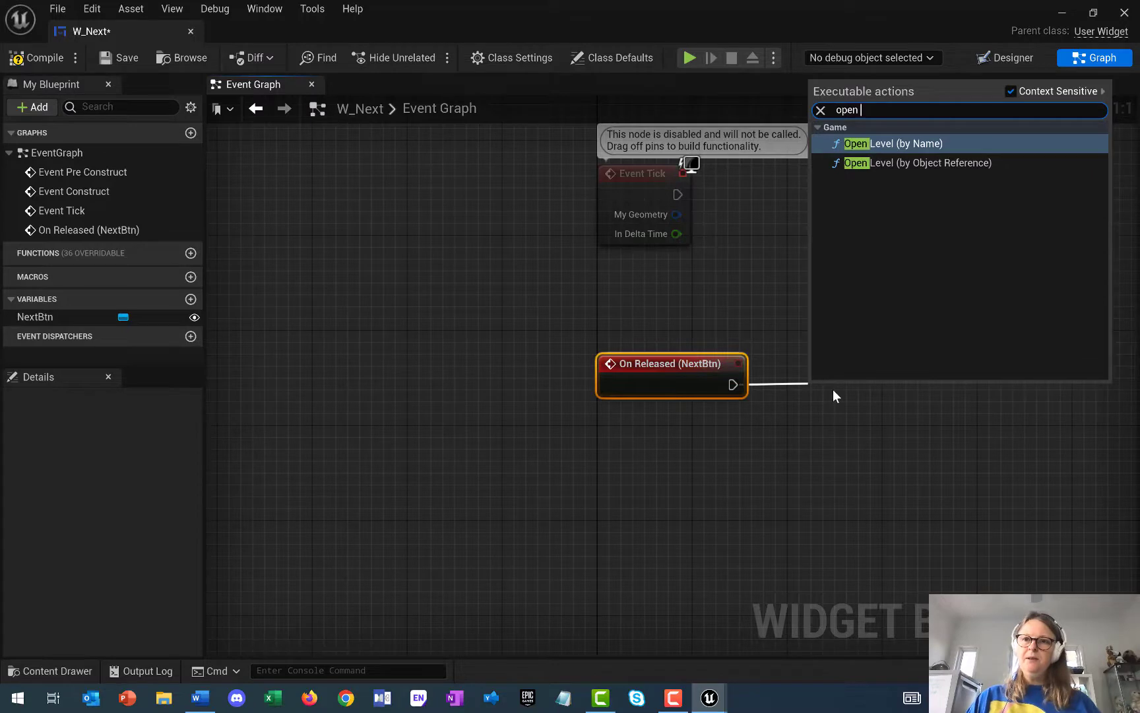
pyautogui.click(890, 145)
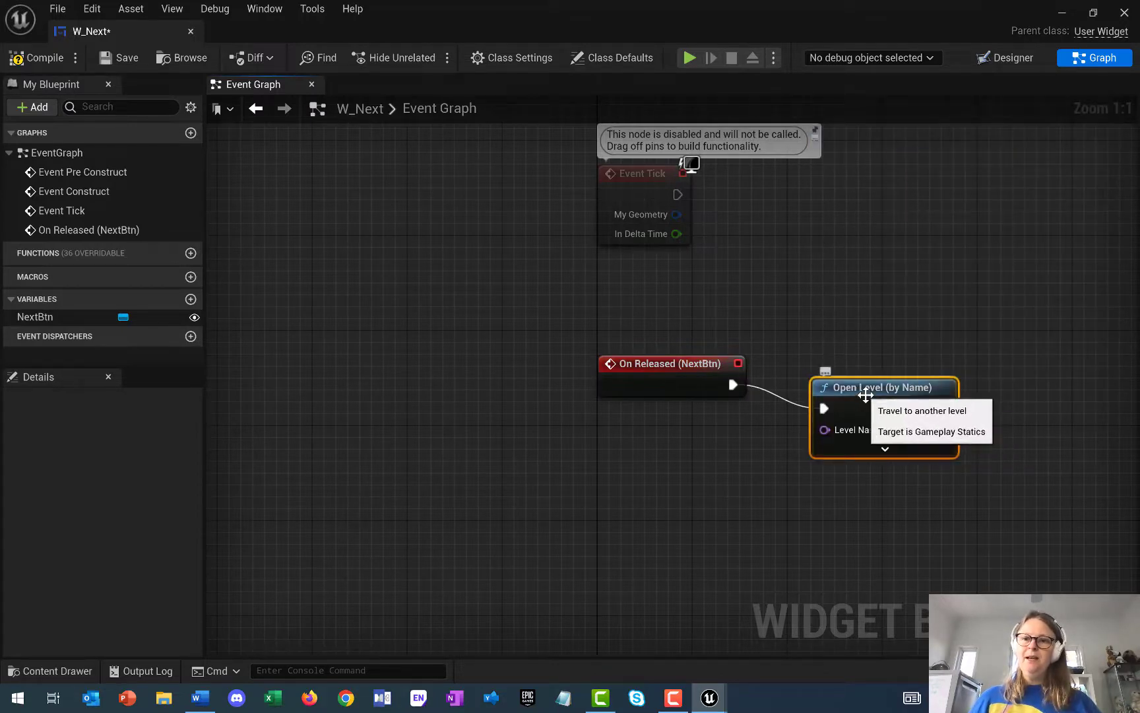
pyautogui.moveTo(869, 393); pyautogui.dragTo(857, 372)
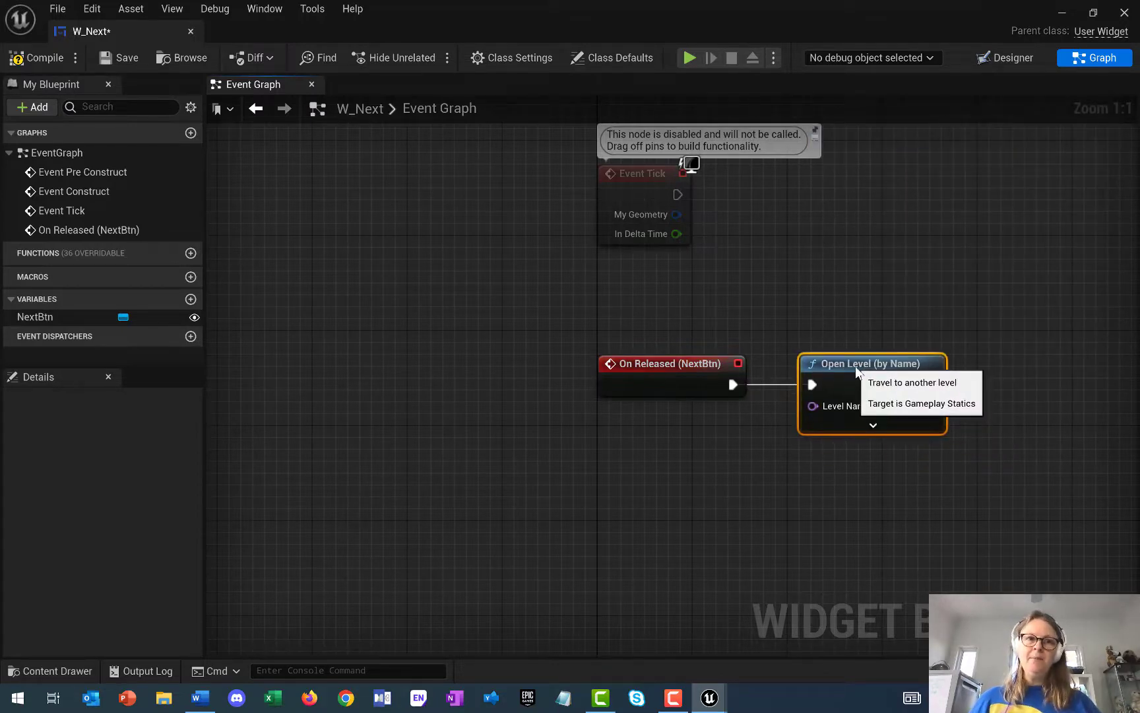
# Look up the level's name in the Levels folder and set the Open Level node's Level Name to HolidayCard
pyautogui.click(66, 669)
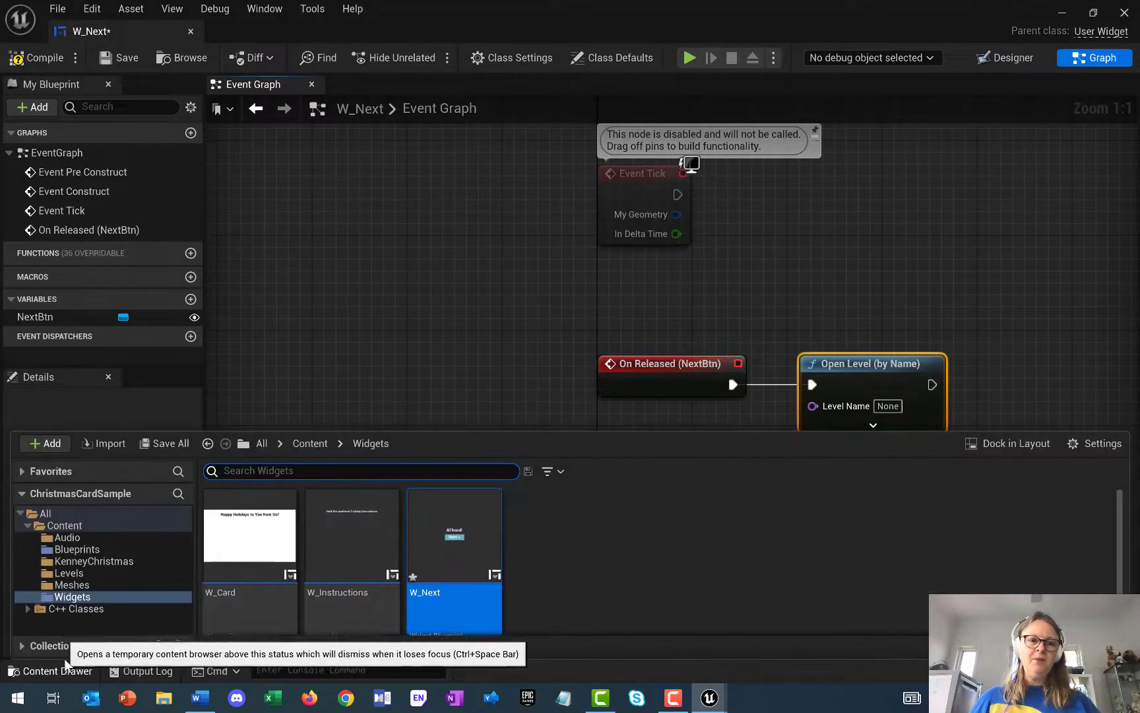
pyautogui.click(69, 573)
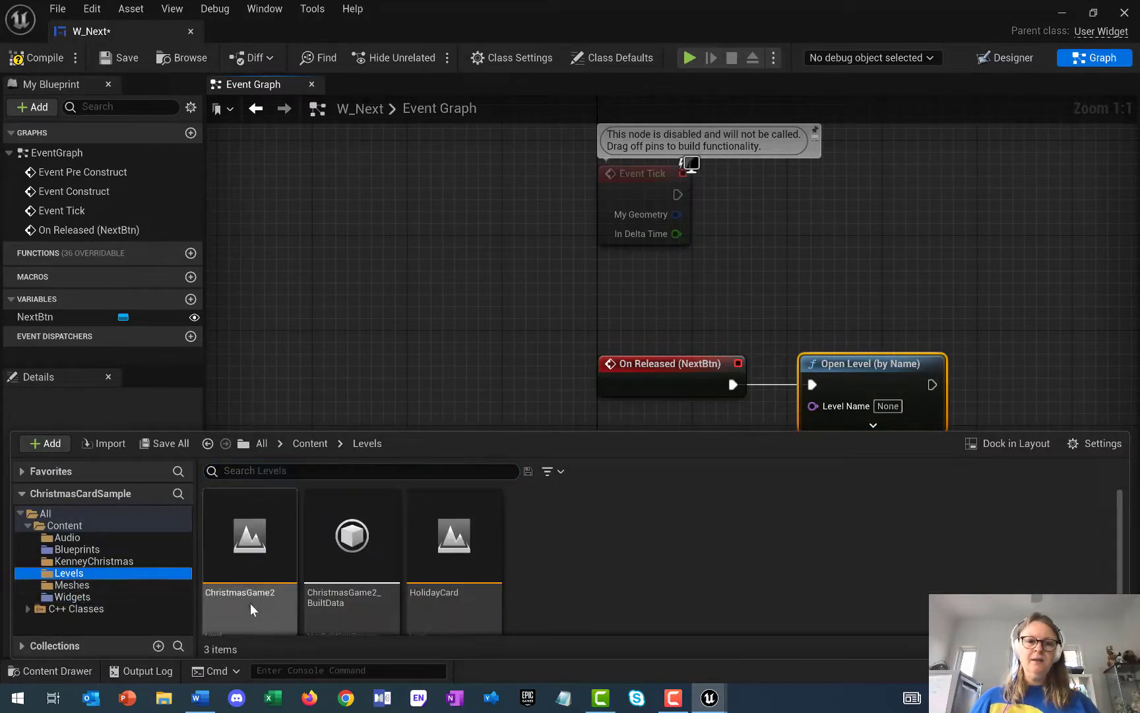
pyautogui.click(888, 406)
pyautogui.write('HolidayCard')
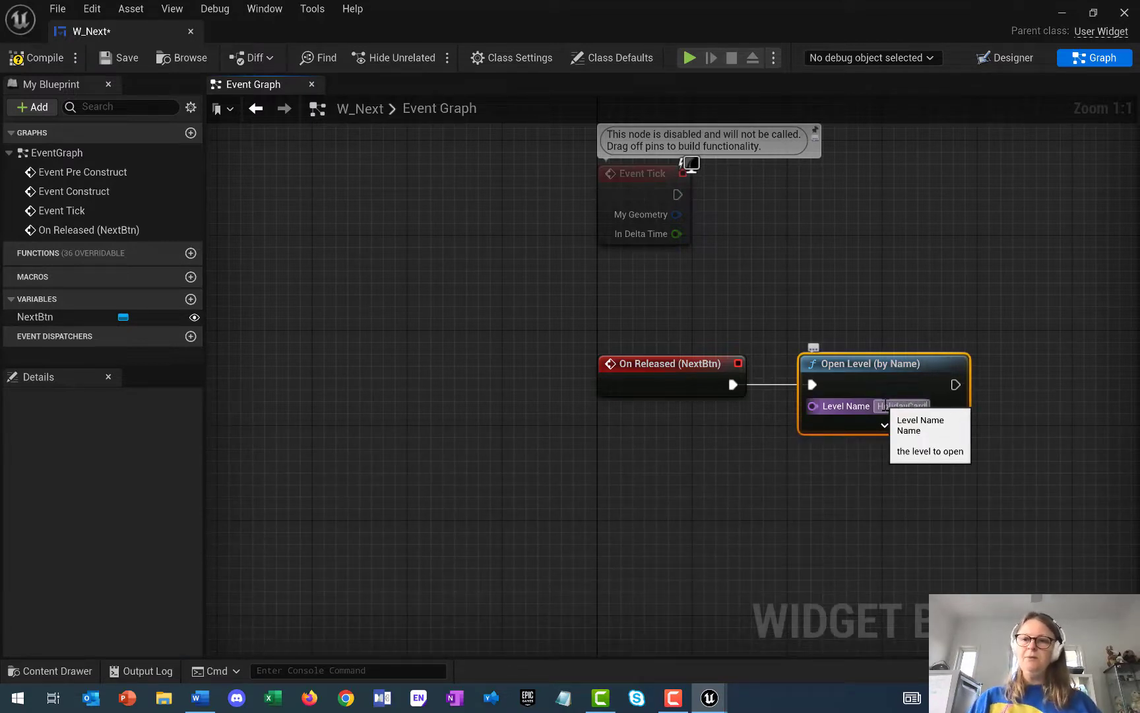
pyautogui.click(997, 310)
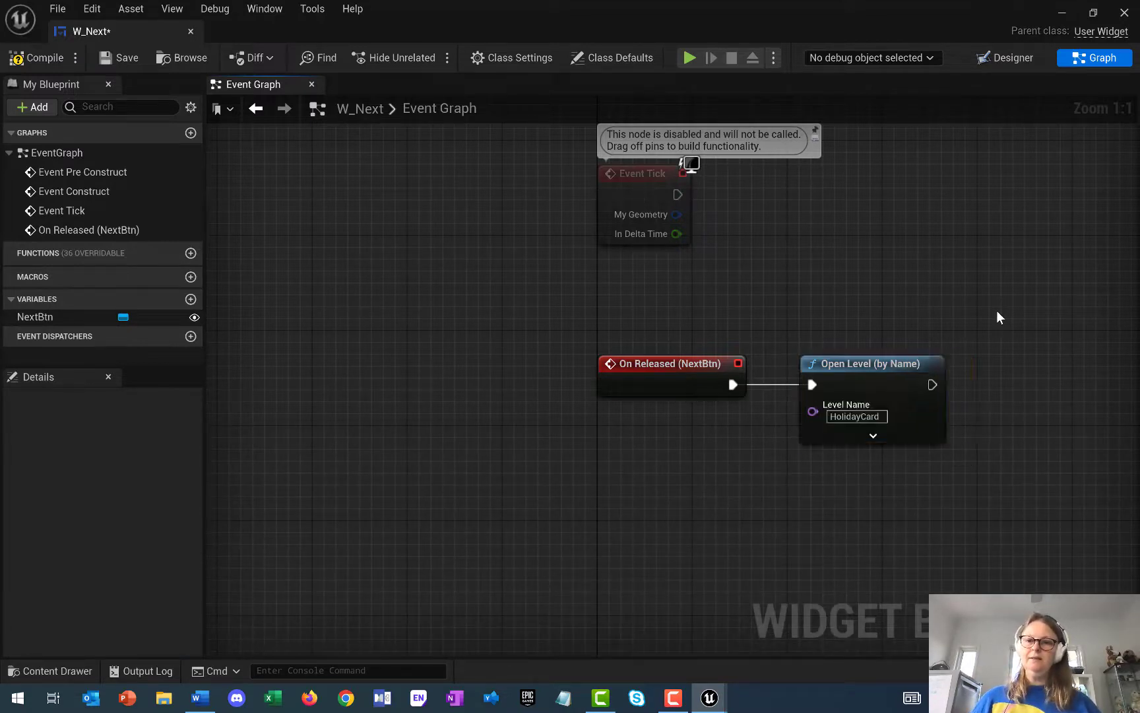
# Compile and save the W_Next widget blueprint and close its editor
pyautogui.click(46, 59)
pyautogui.click(120, 58)
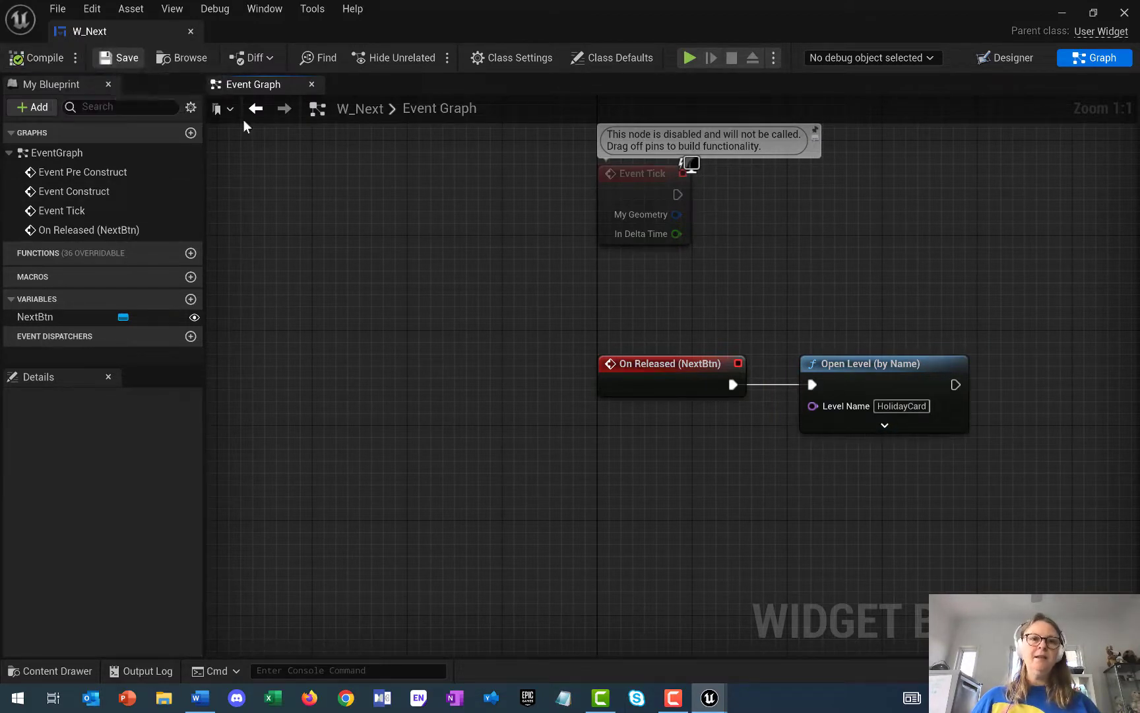
pyautogui.click(1125, 13)
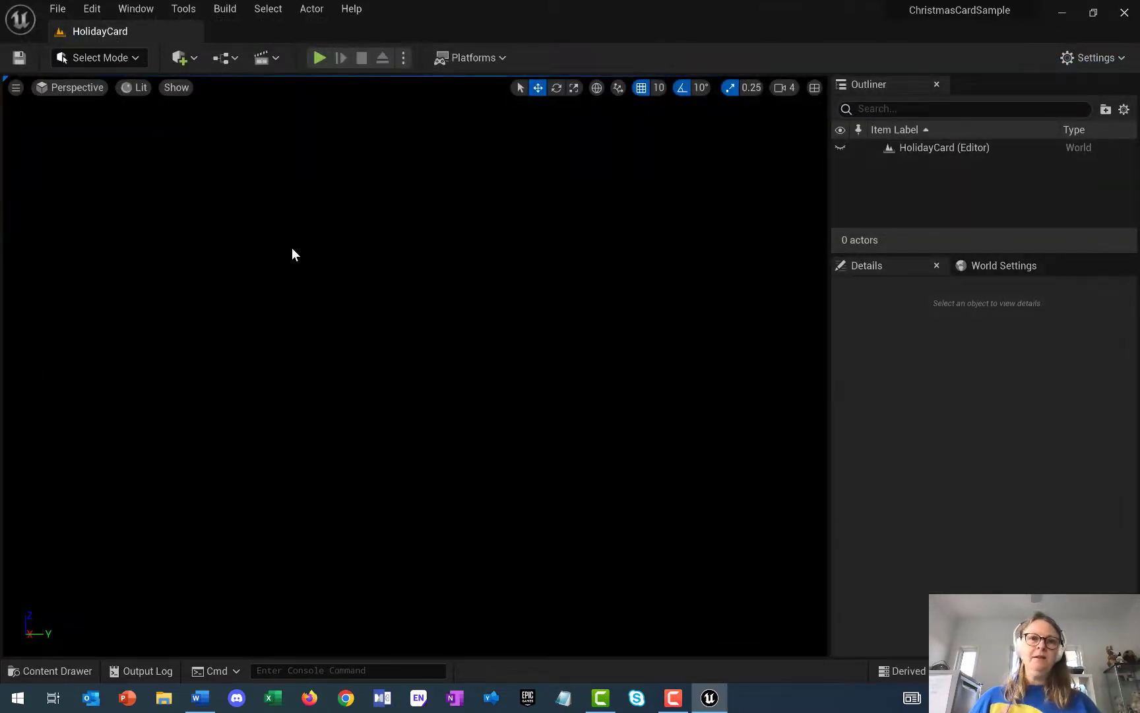
# Open the ChristmasGame2 level from the Levels folder and put the content browser away
pyautogui.click(50, 671)
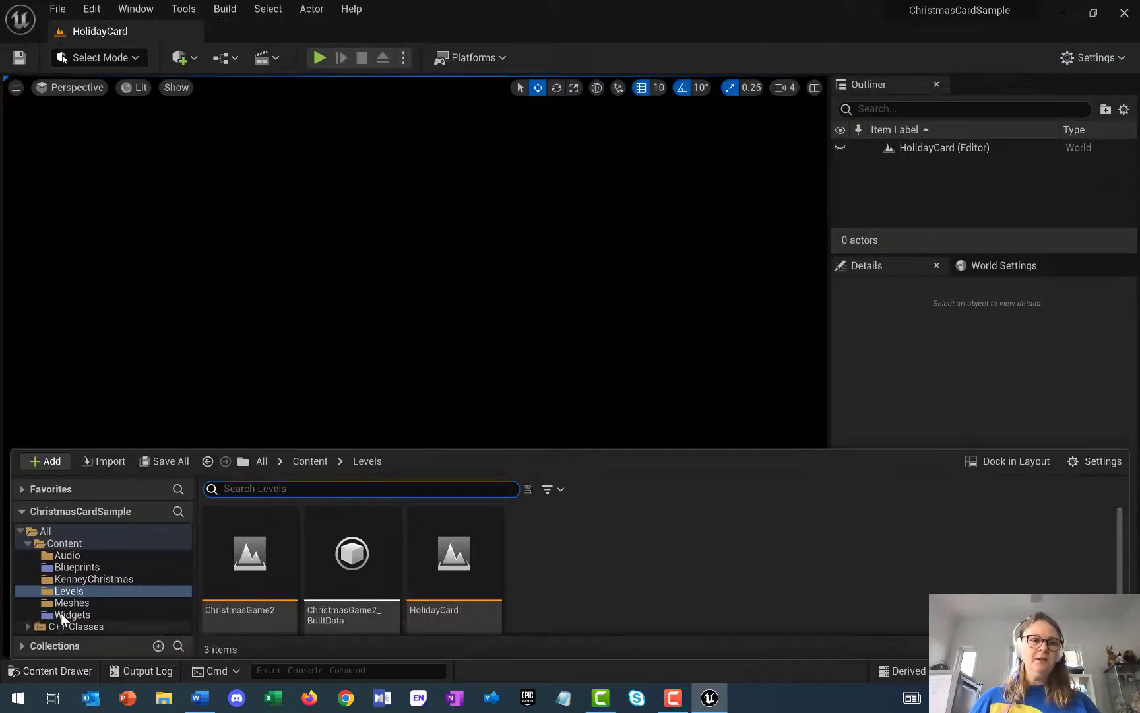
pyautogui.doubleClick(248, 561)
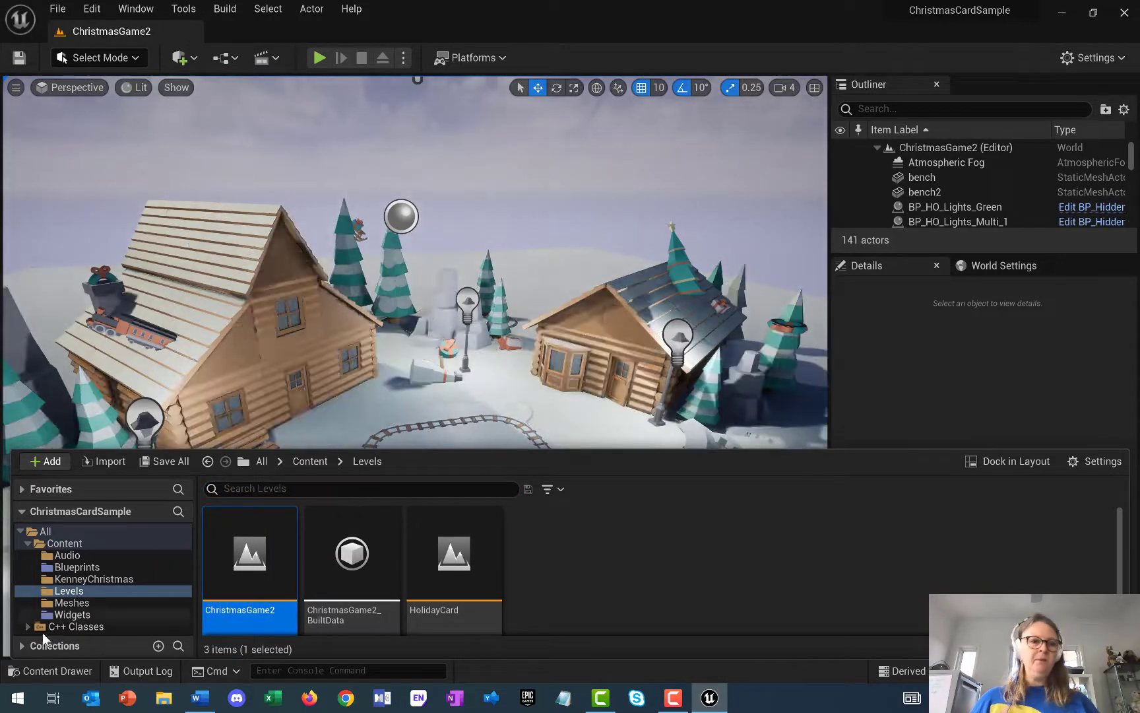
pyautogui.click(25, 672)
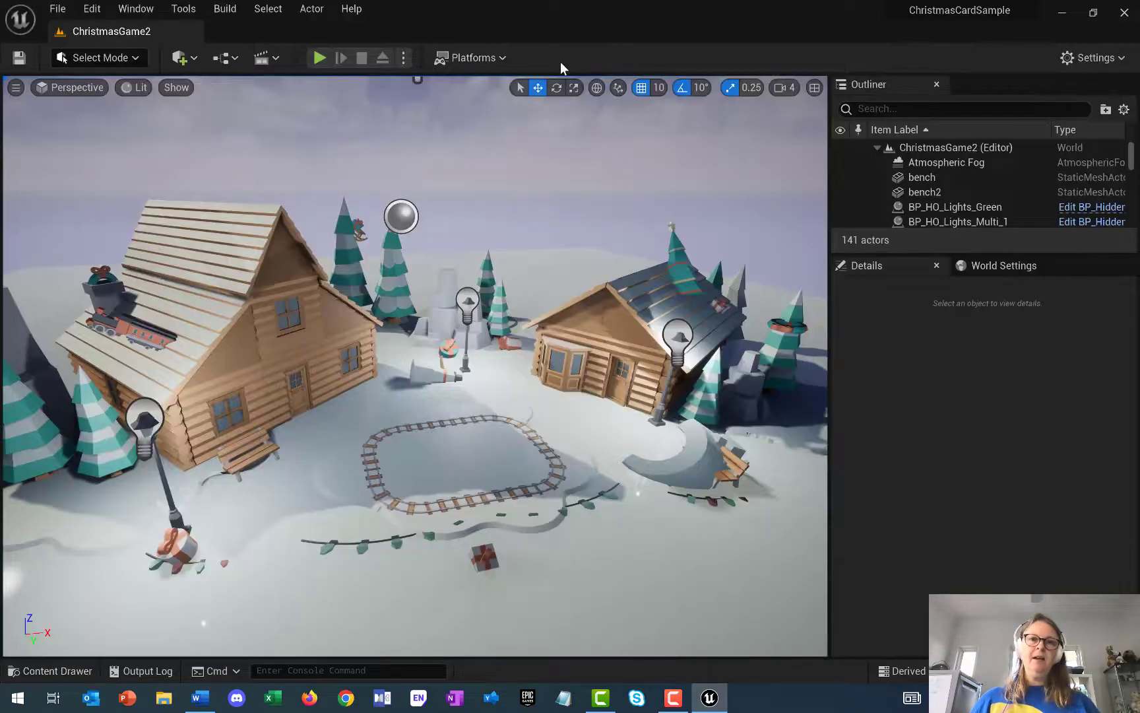
# Play ChristmasGame2, find the scattered decorations, continue with Next to the holiday card, and stop the play session
pyautogui.click(319, 58)
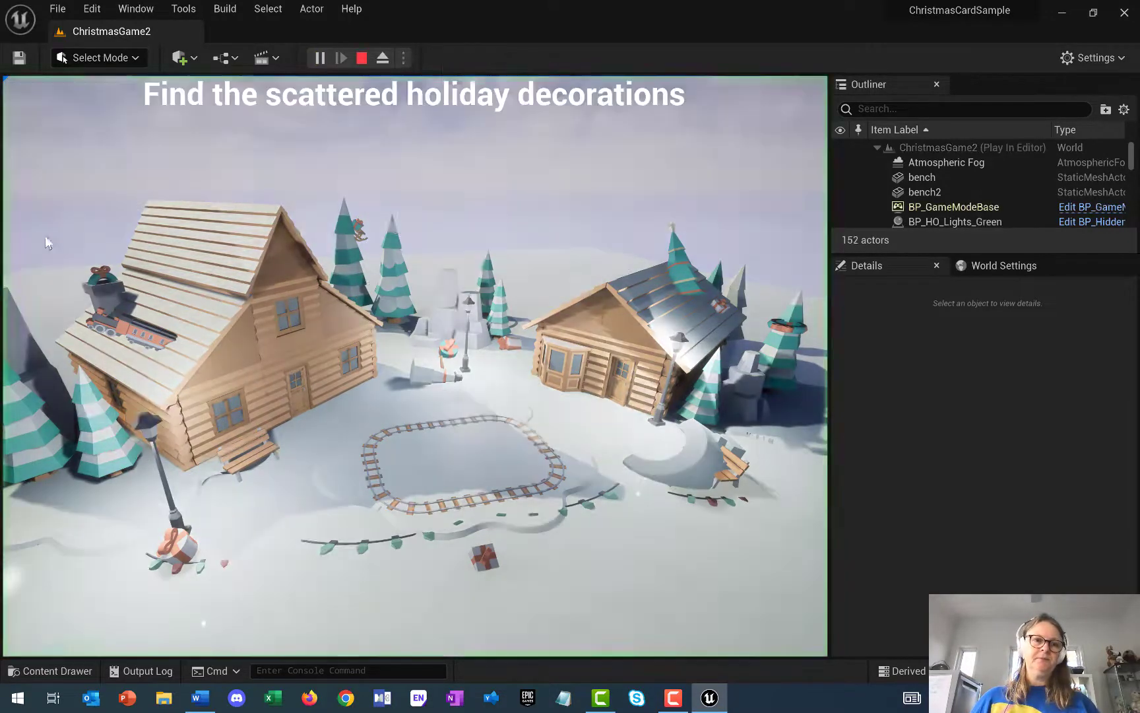
pyautogui.click(129, 337)
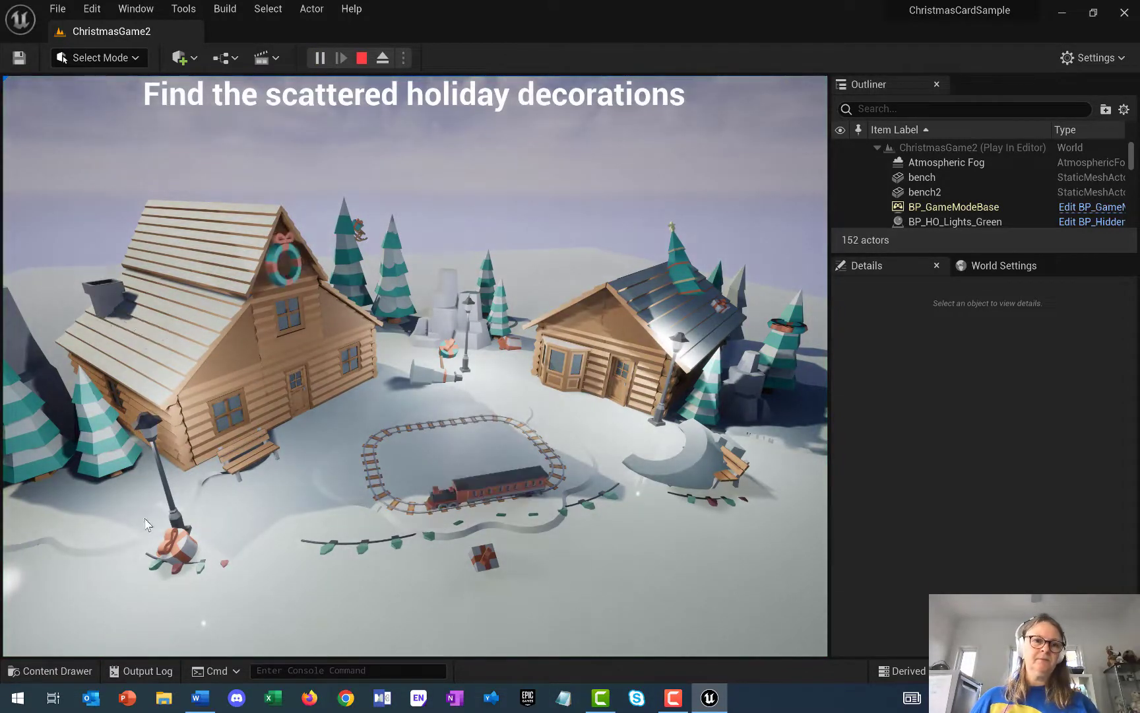
pyautogui.click(201, 573)
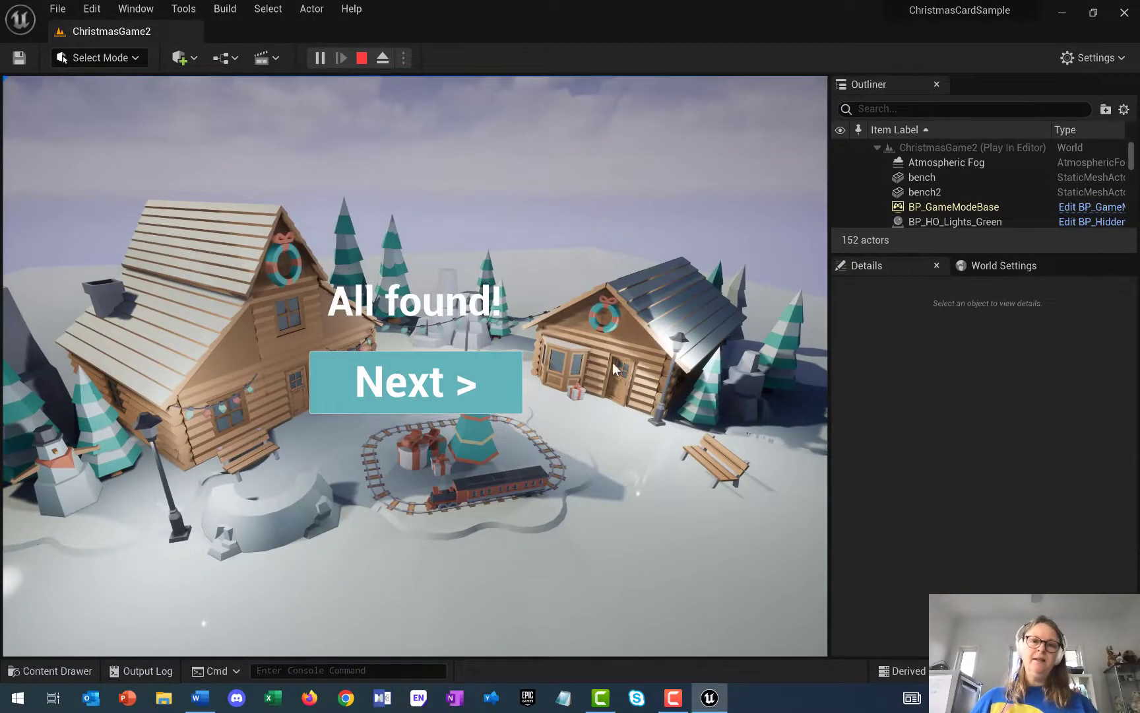
pyautogui.click(449, 403)
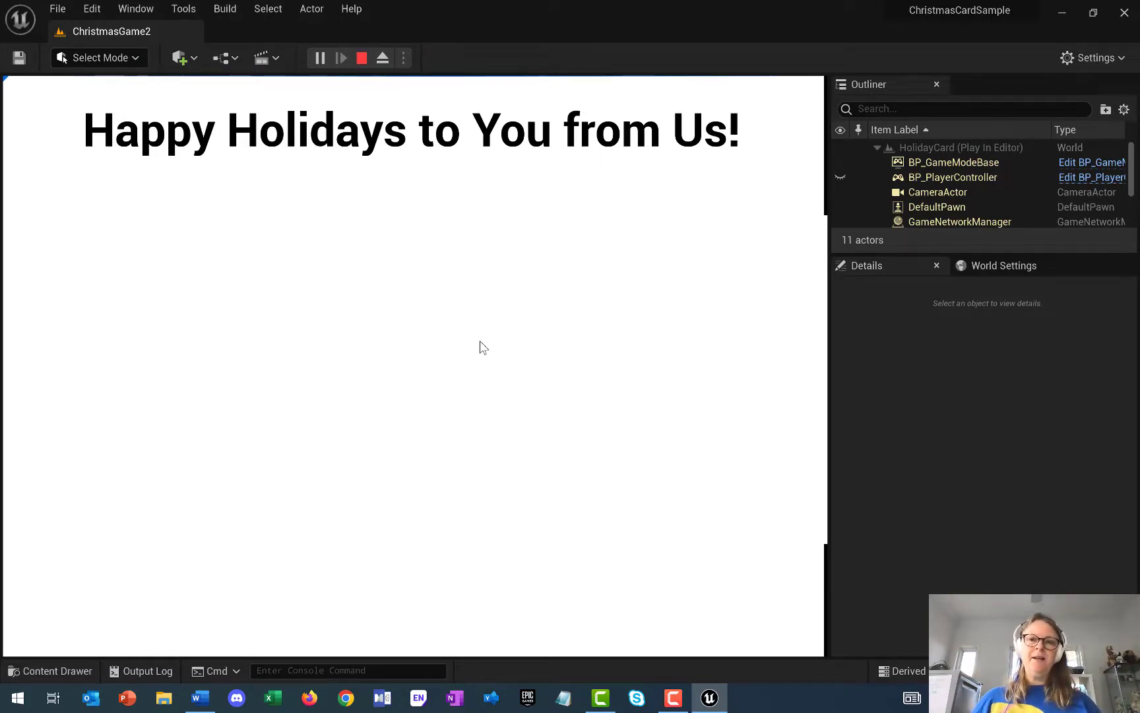
pyautogui.press('Escape')
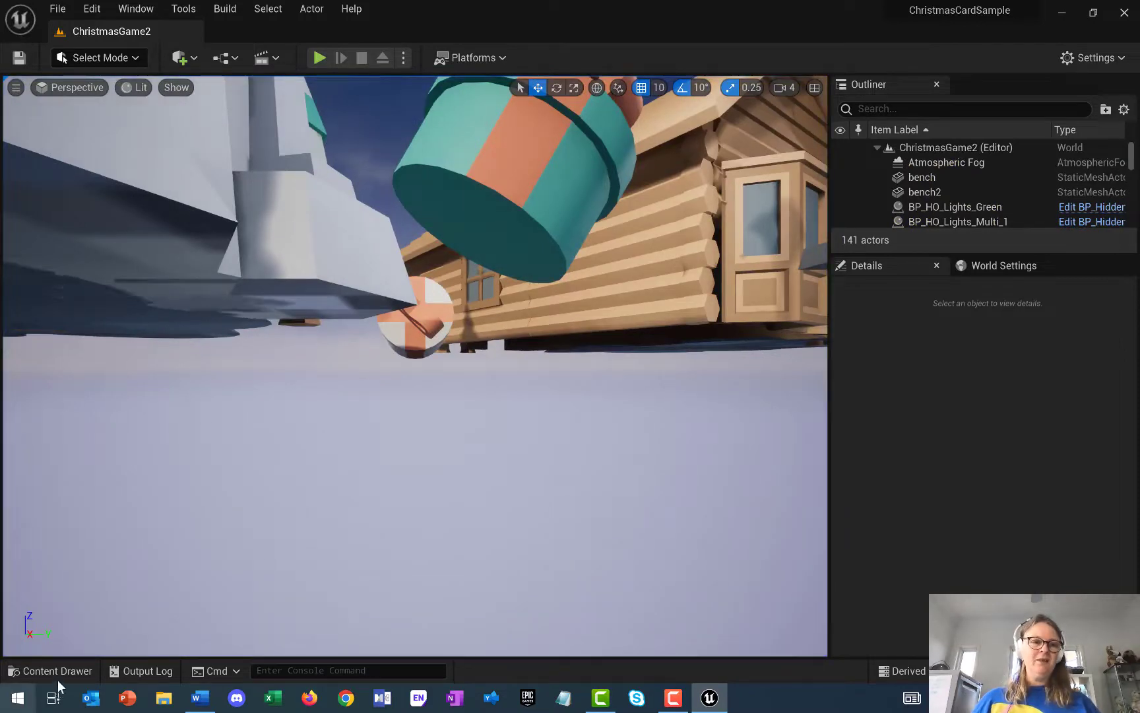
# Search the Outliner for "player" and bring up the available actions for the Player Start actor
pyautogui.click(53, 672)
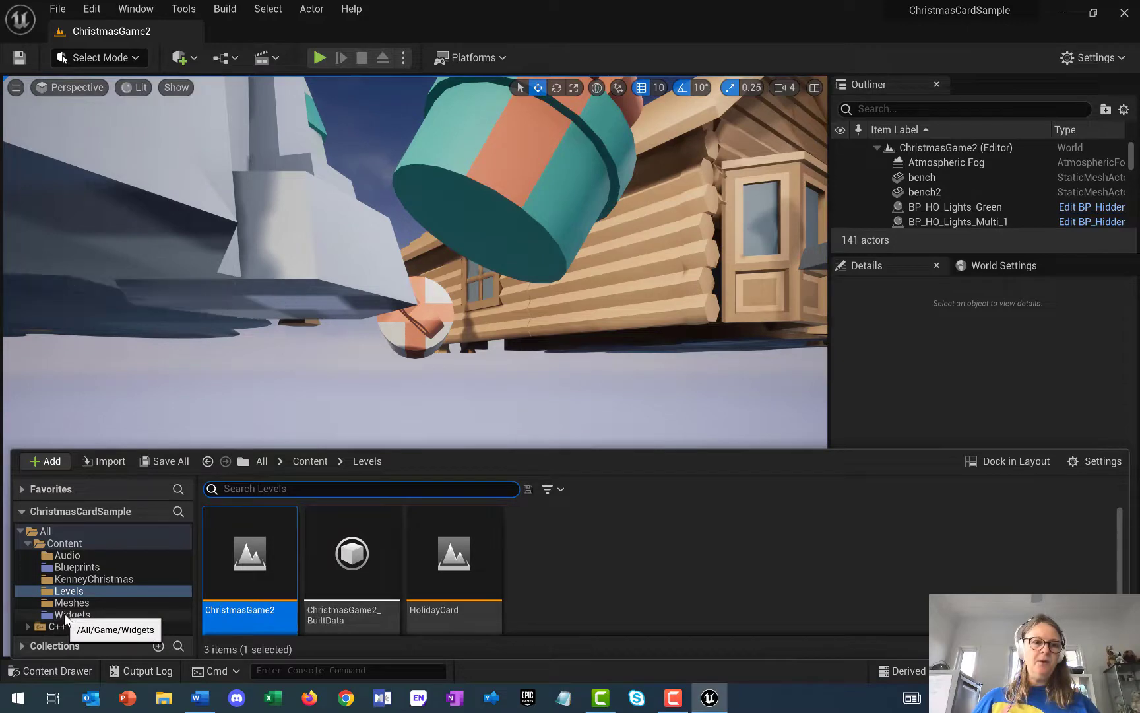
pyautogui.scroll(-5, 507, 233)
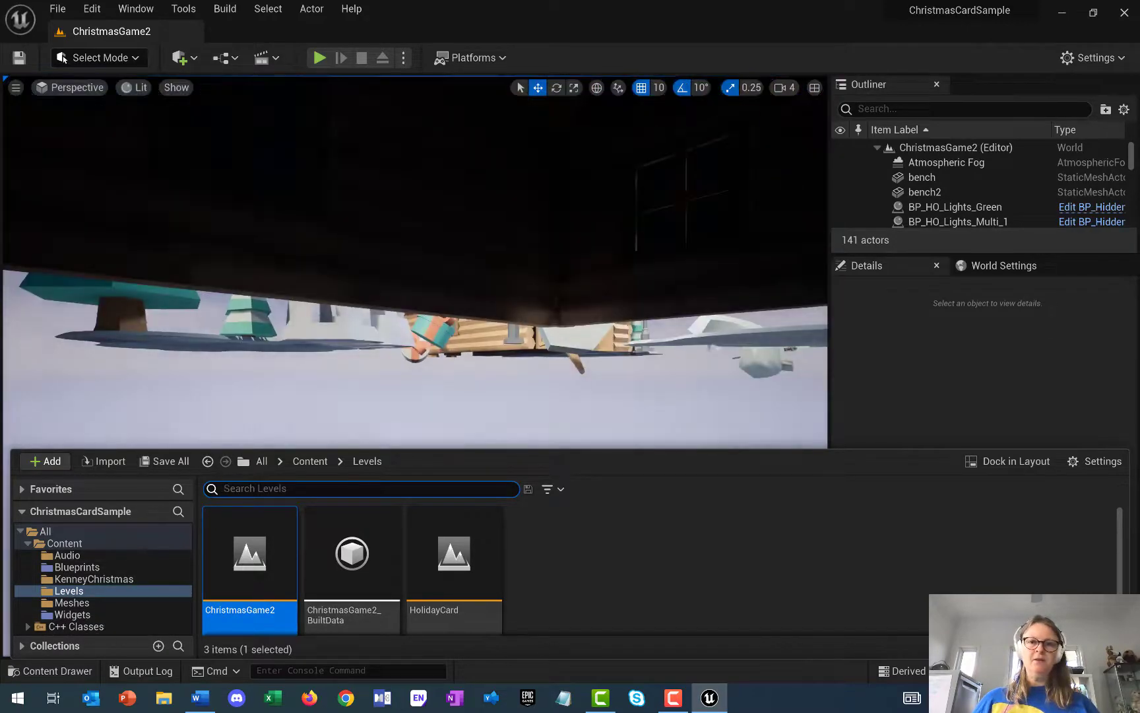
pyautogui.scroll(-5, 974, 178)
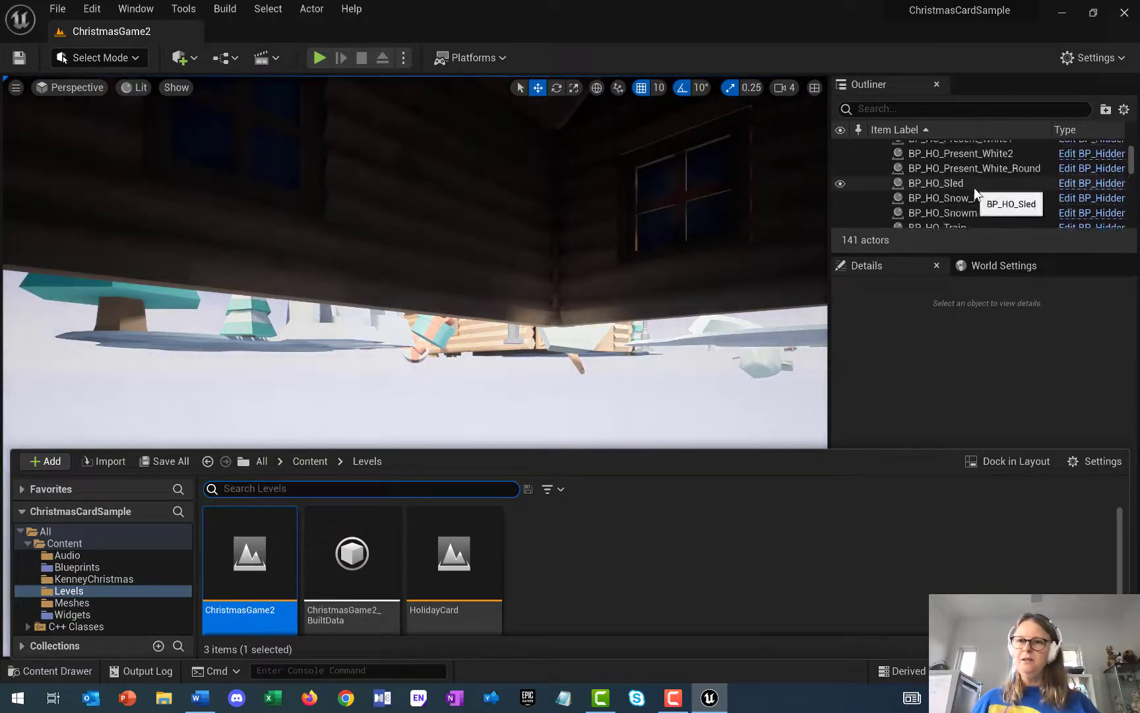
pyautogui.scroll(-3, 974, 187)
pyautogui.scroll(6, 978, 196)
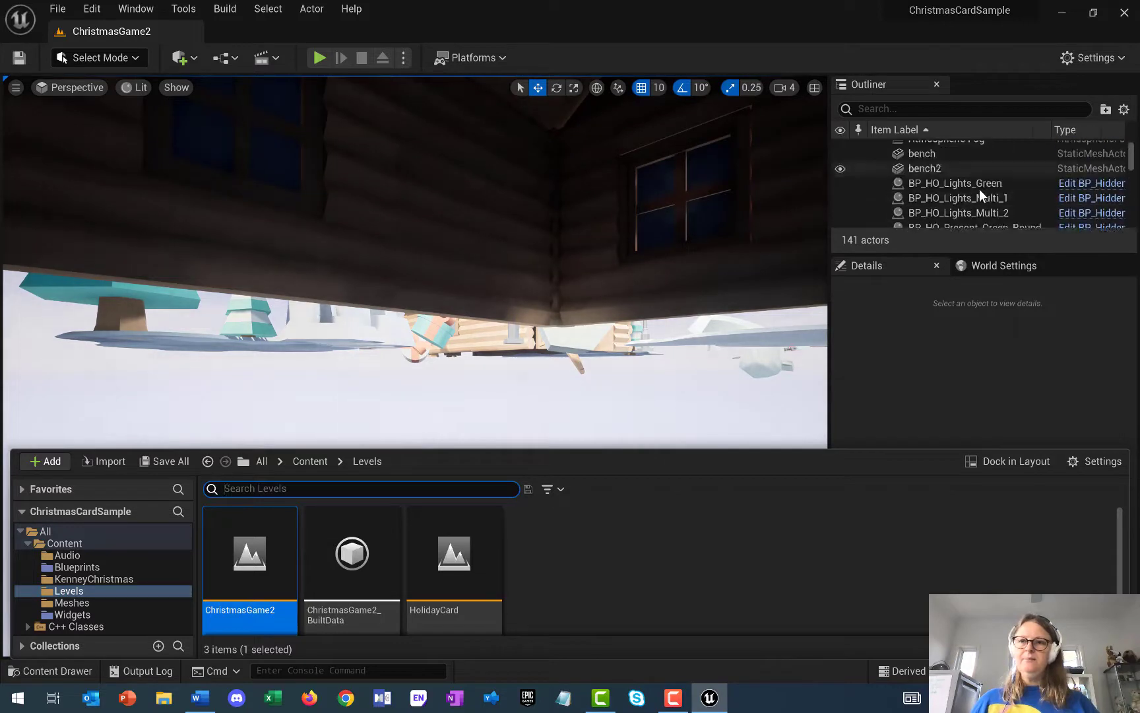
pyautogui.scroll(2, 979, 189)
pyautogui.click(927, 110)
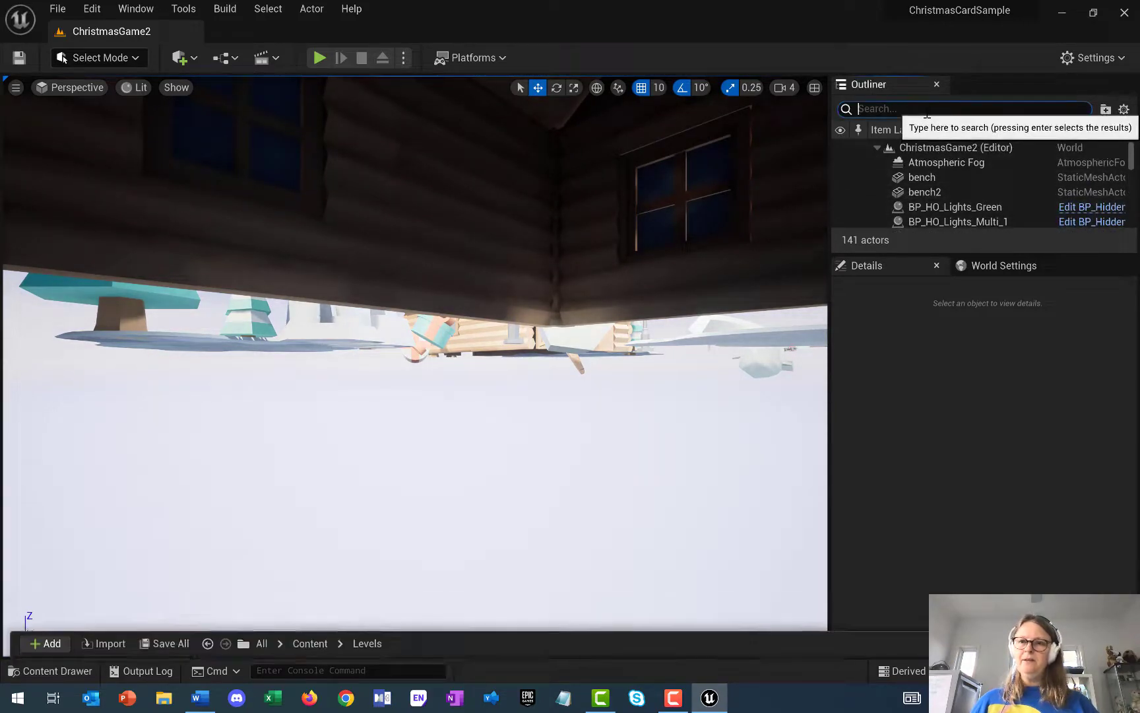
pyautogui.write('player')
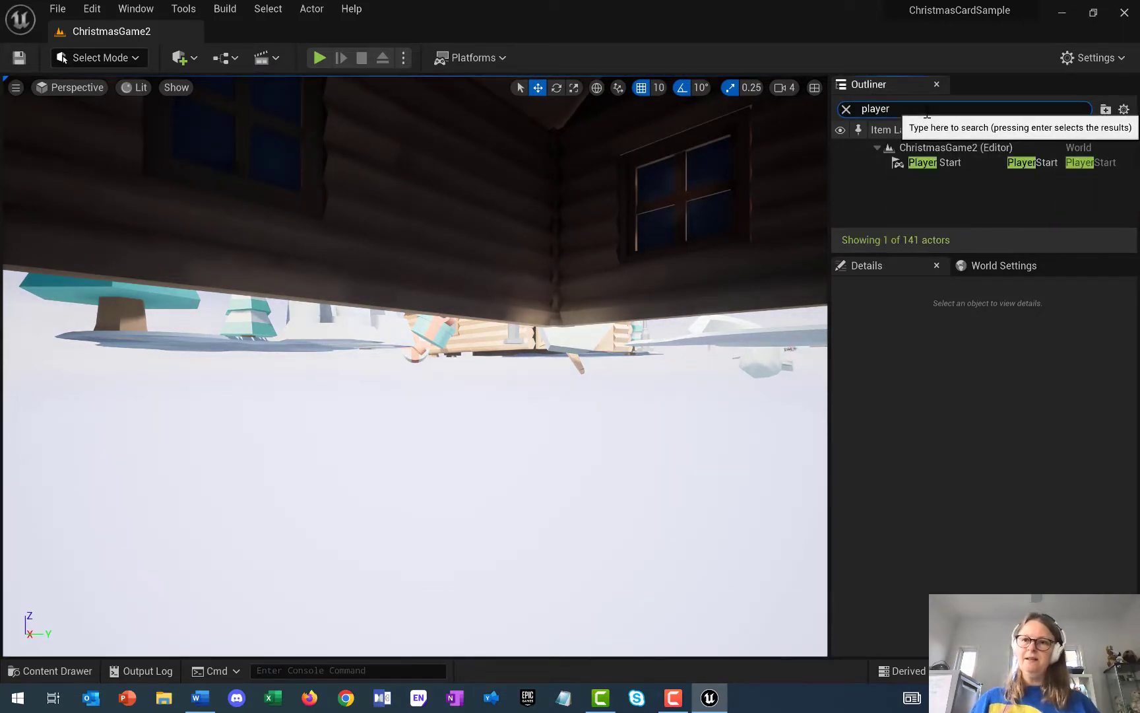
pyautogui.rightClick(953, 161)
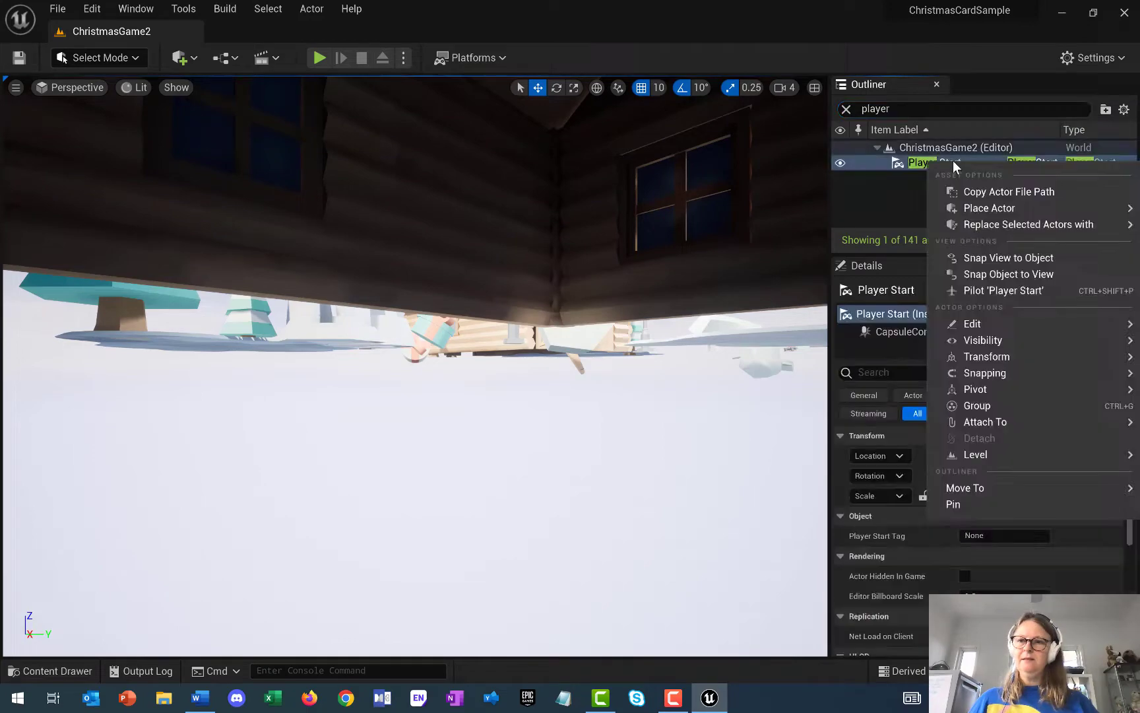
# Snap the viewport view to the Player Start actor
pyautogui.click(1006, 259)
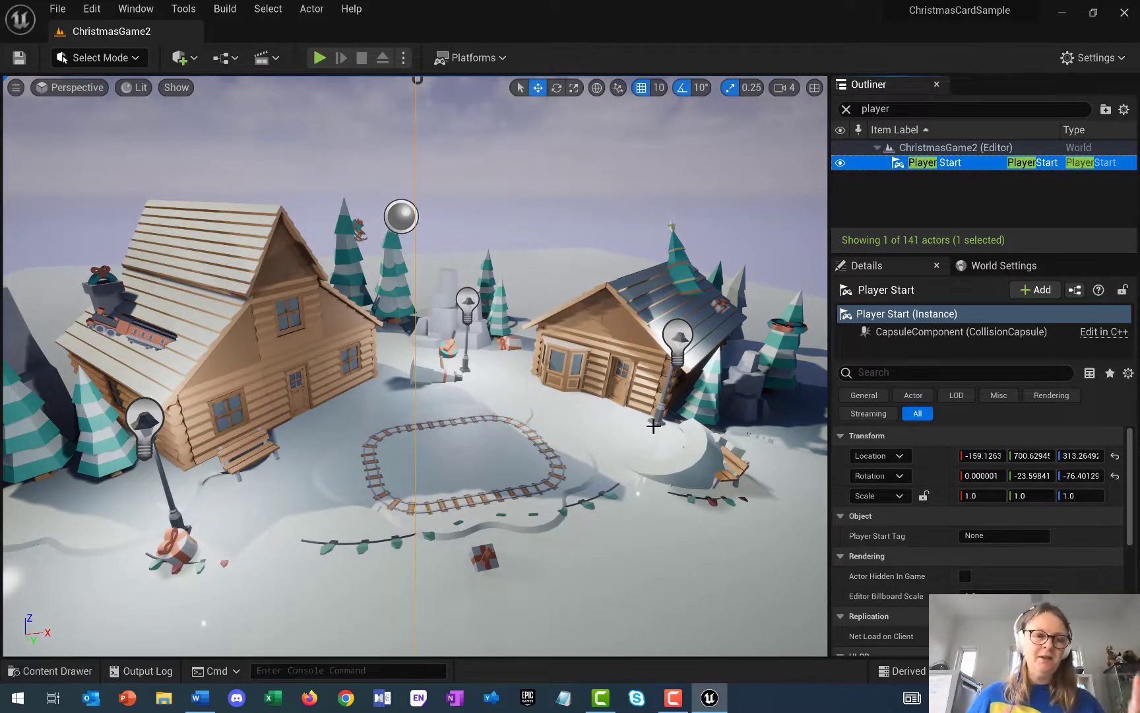
# Create a folder named CardAssets in the project's Content folder and open it
pyautogui.click(39, 671)
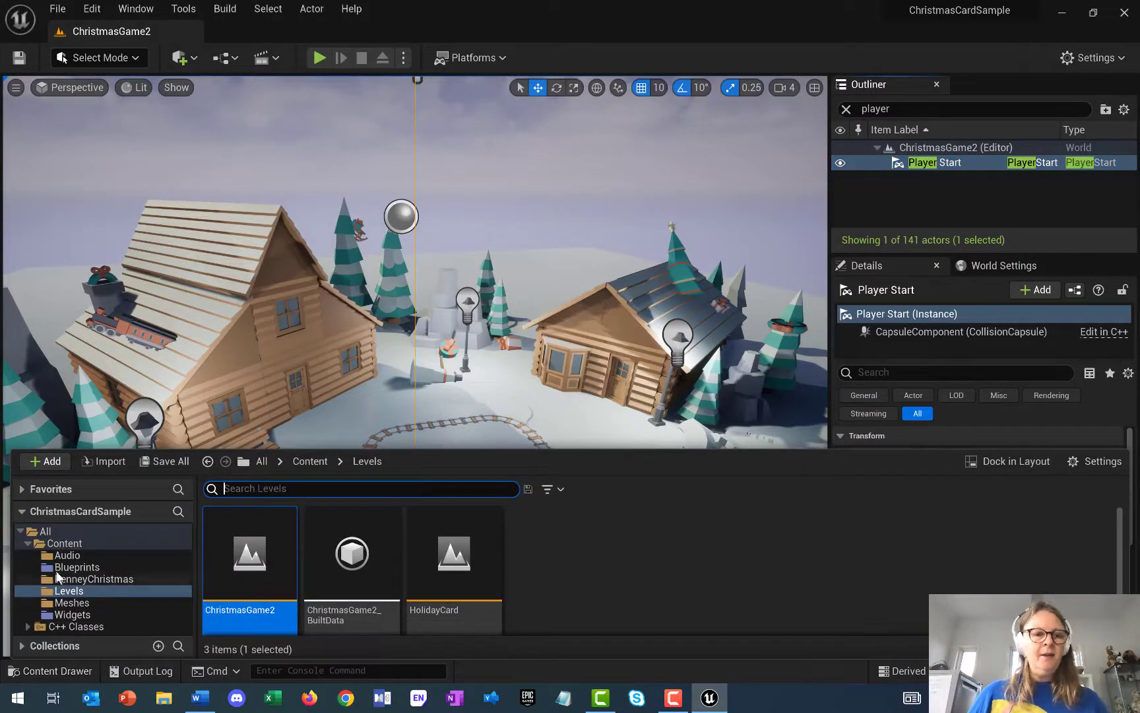
pyautogui.click(49, 542)
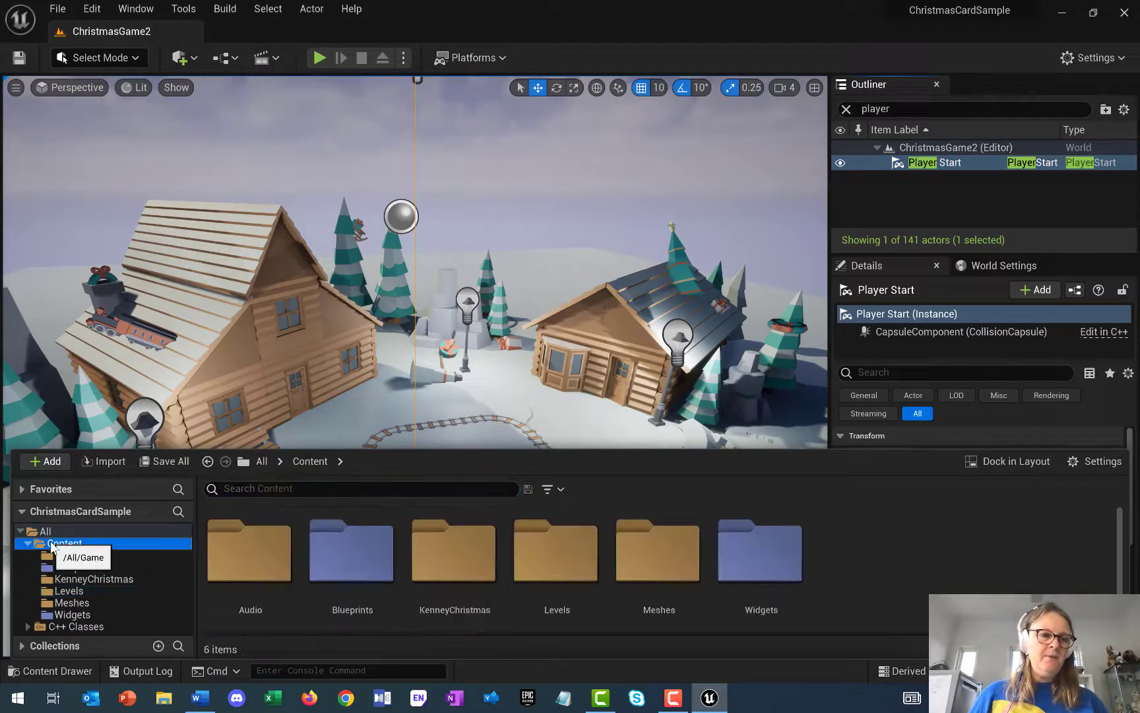
pyautogui.rightClick(853, 599)
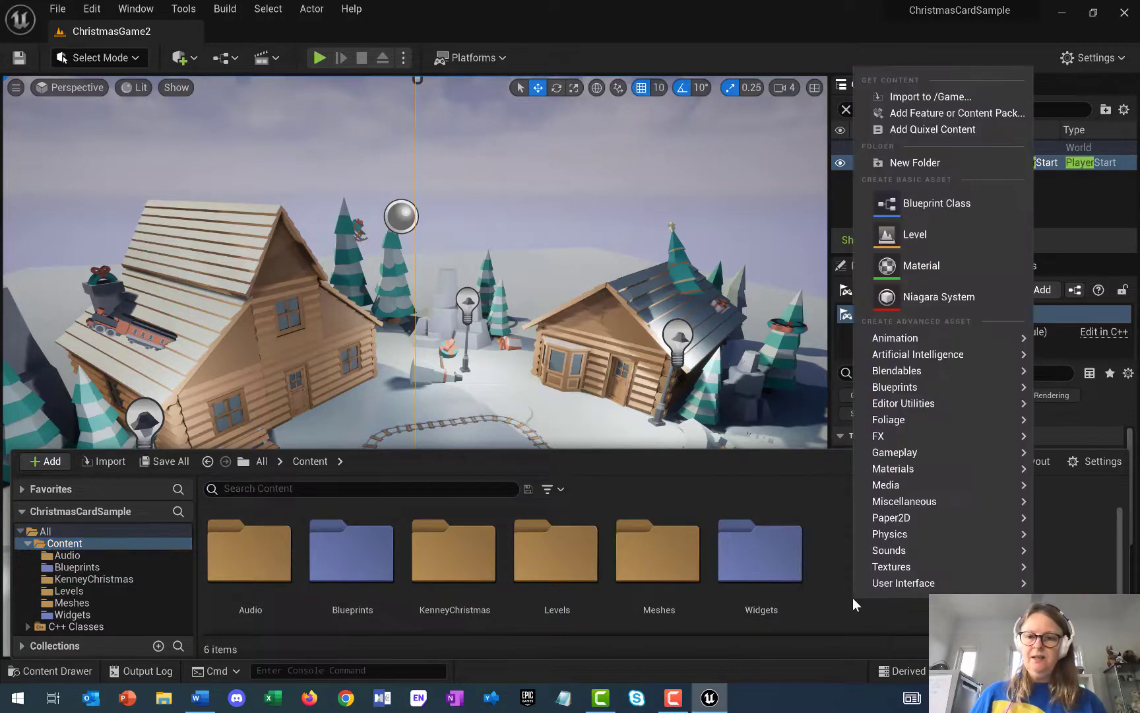
pyautogui.click(936, 164)
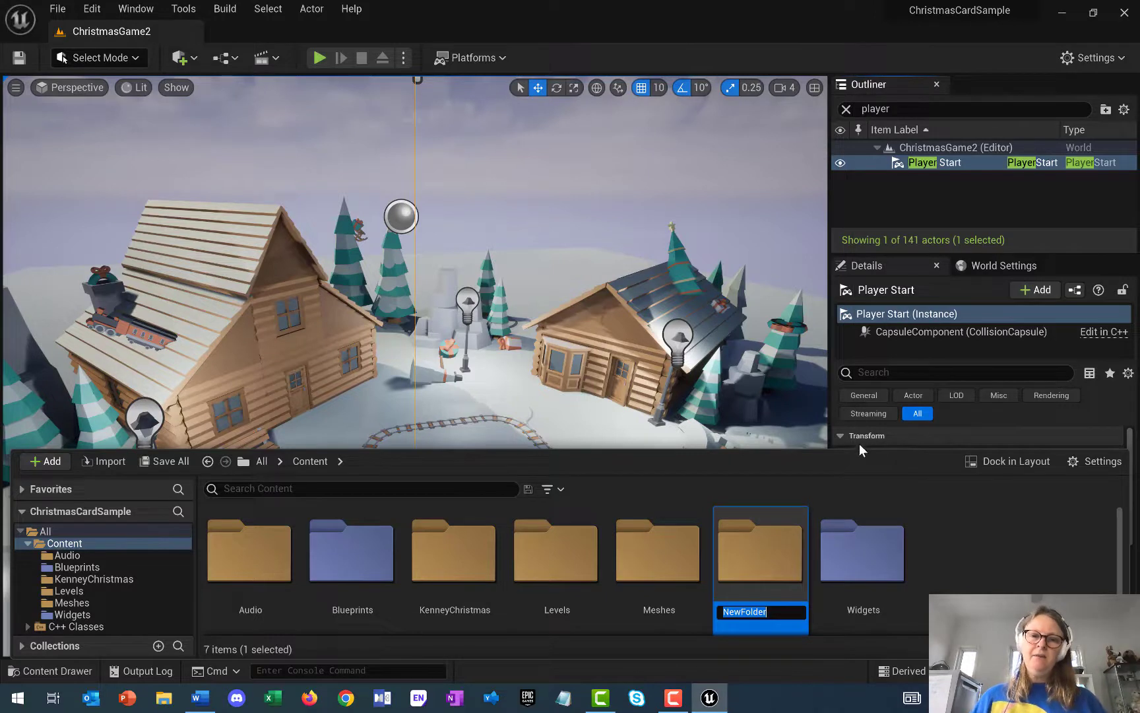
pyautogui.write('Card')
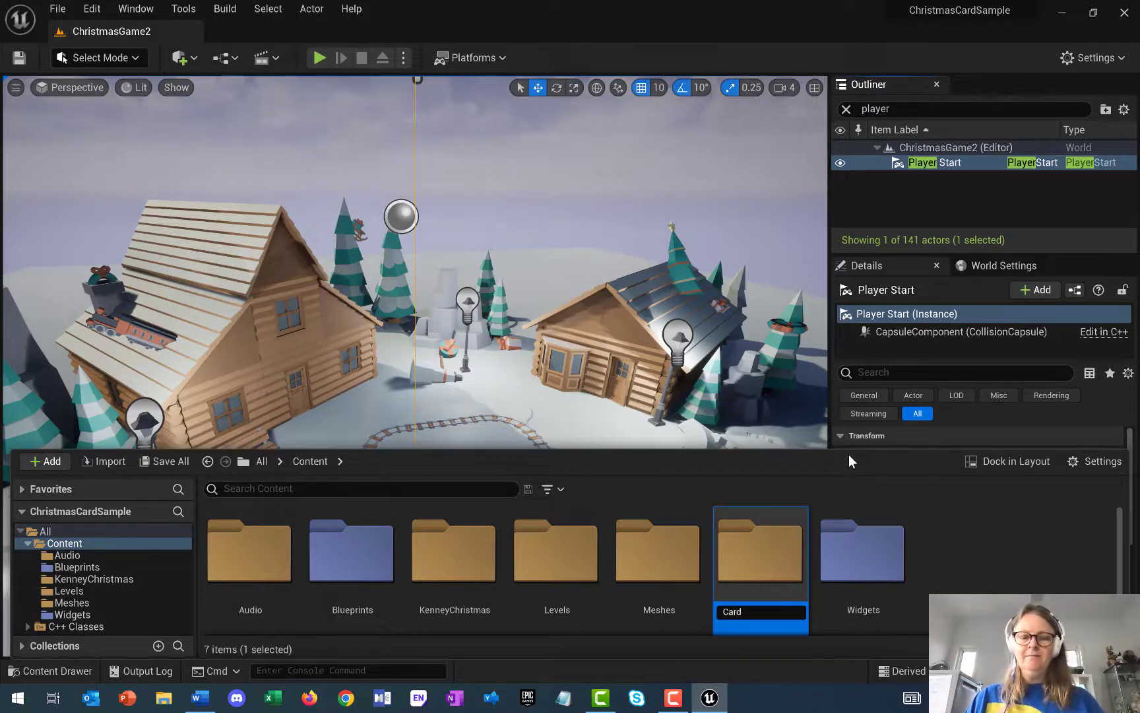
pyautogui.write('Assets')
pyautogui.press('Return')
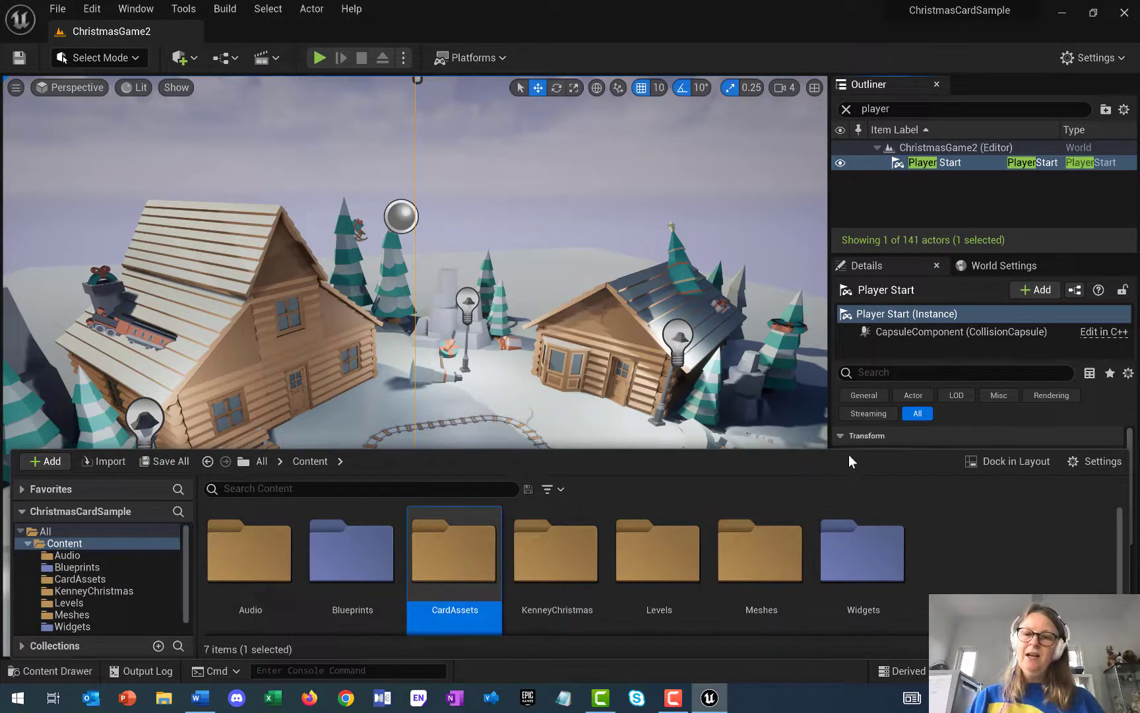
pyautogui.doubleClick(442, 548)
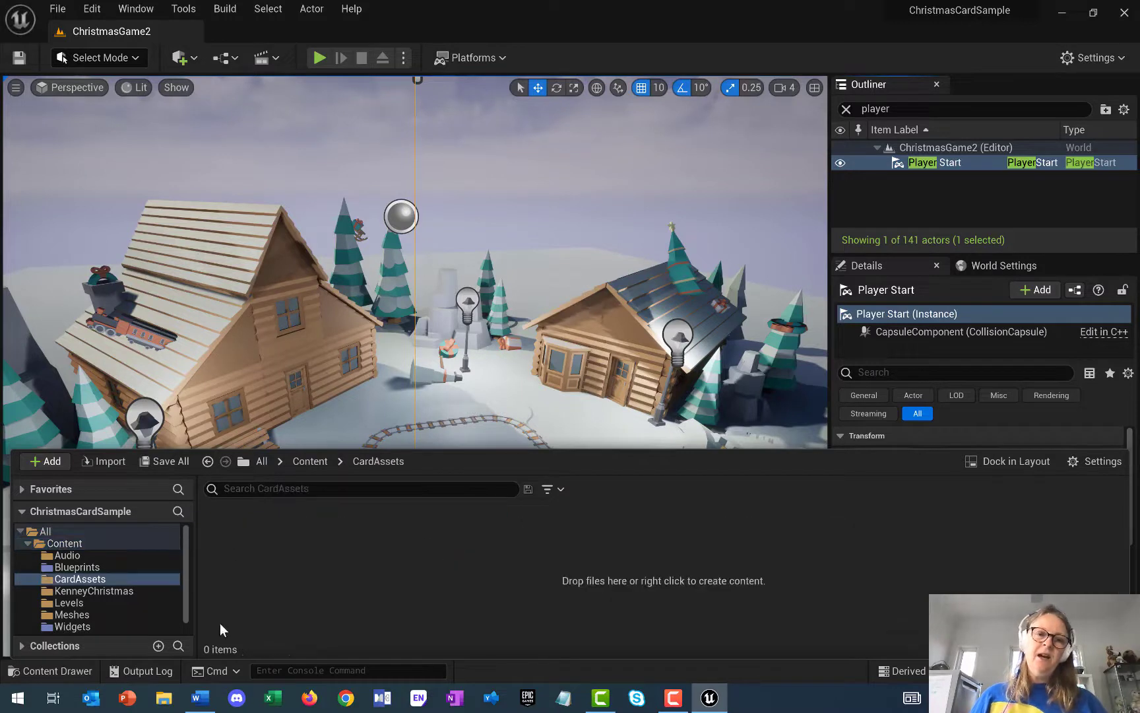
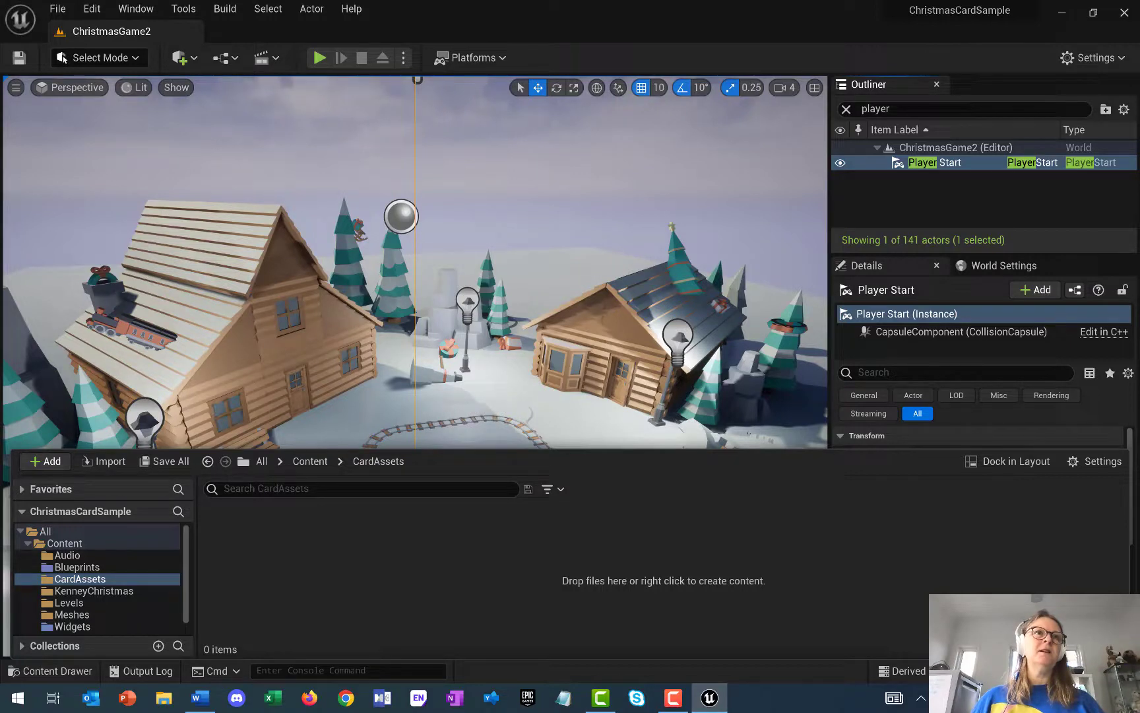
pyautogui.hotkey('alt', 'Tab')
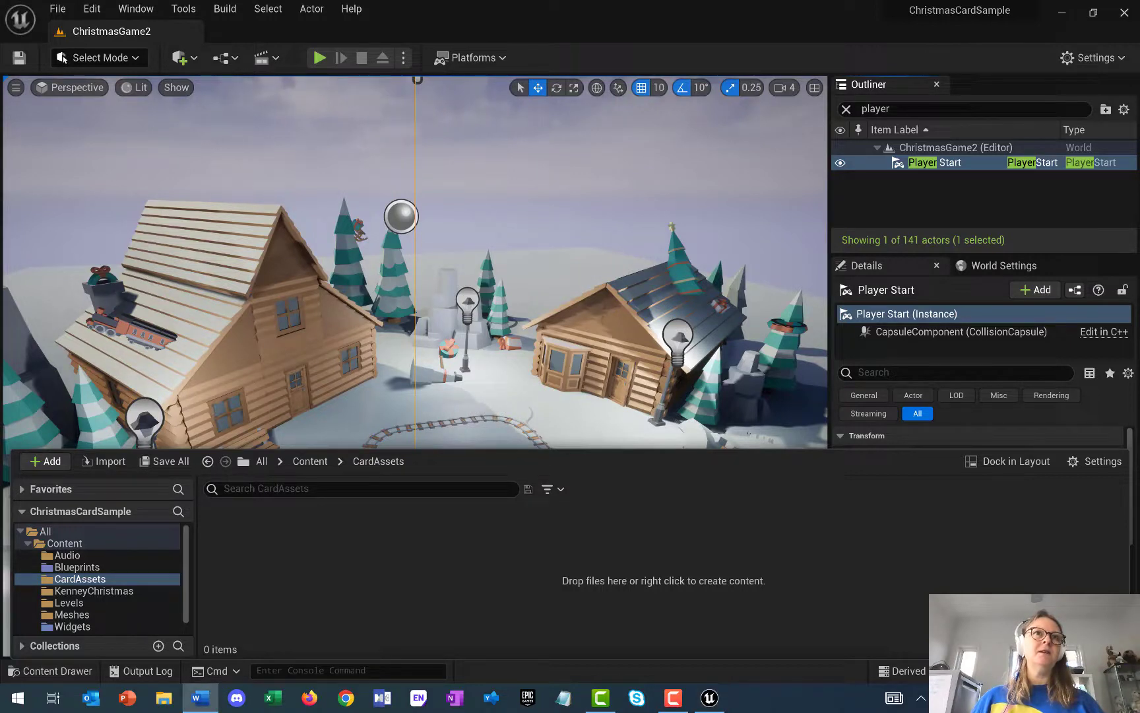
pyautogui.click(316, 702)
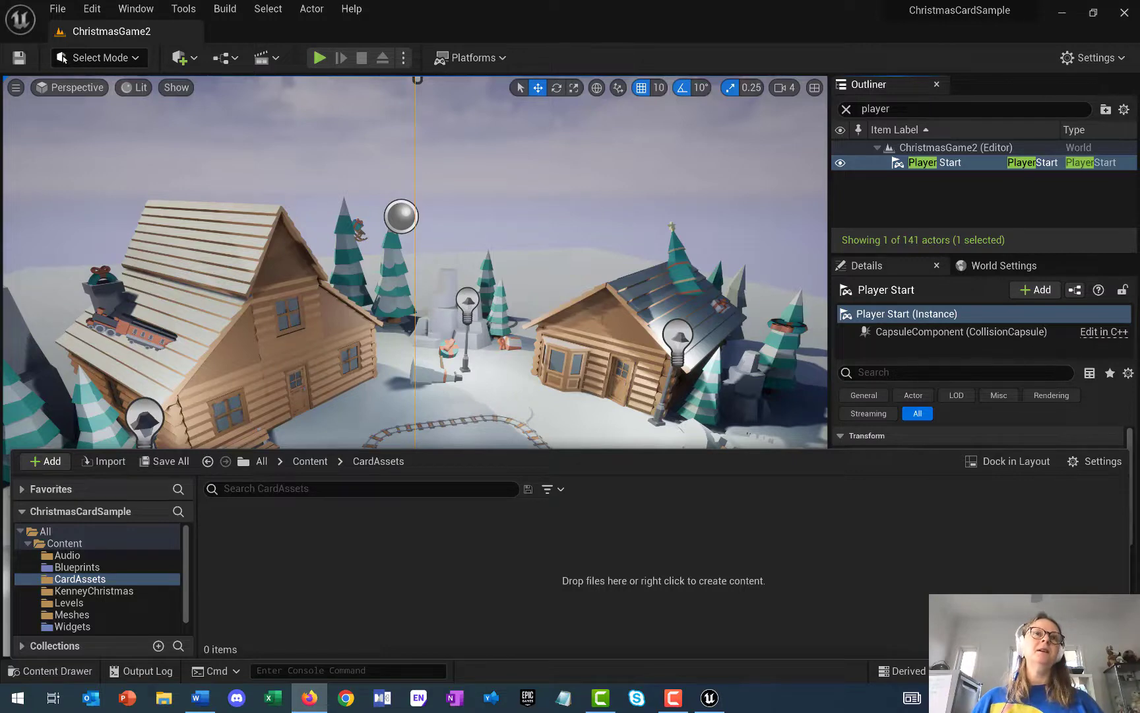
pyautogui.click(649, 46)
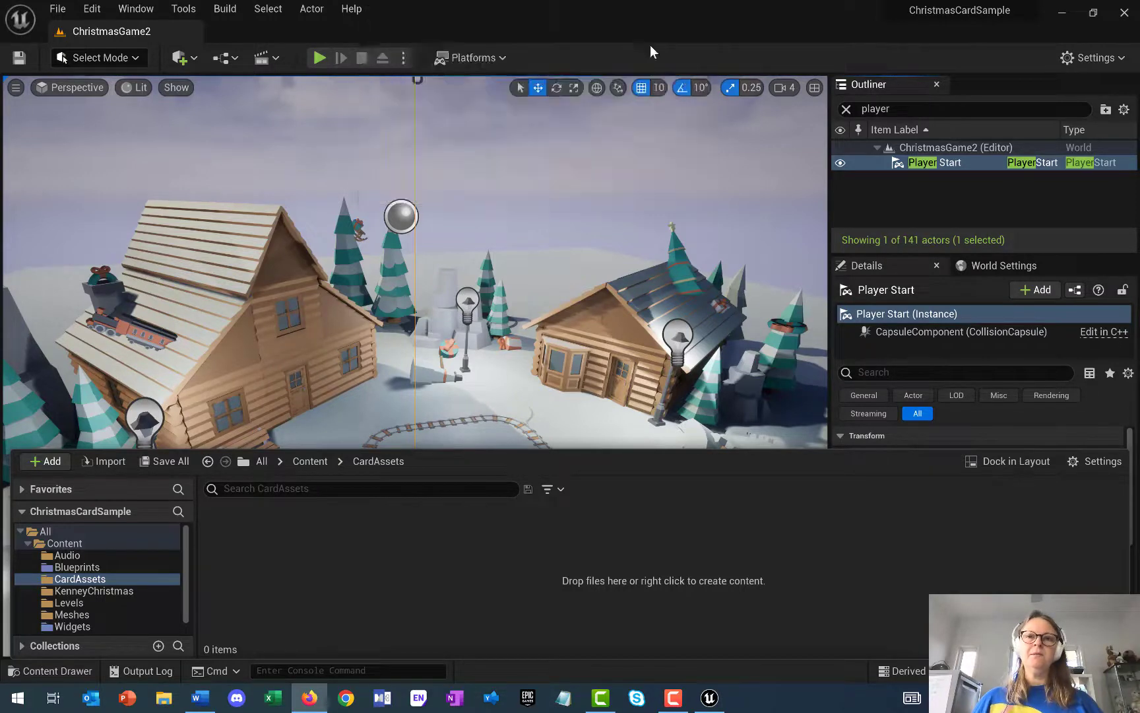
pyautogui.click(398, 44)
pyautogui.write('https://www.dafont.com/maria-christmas.font')
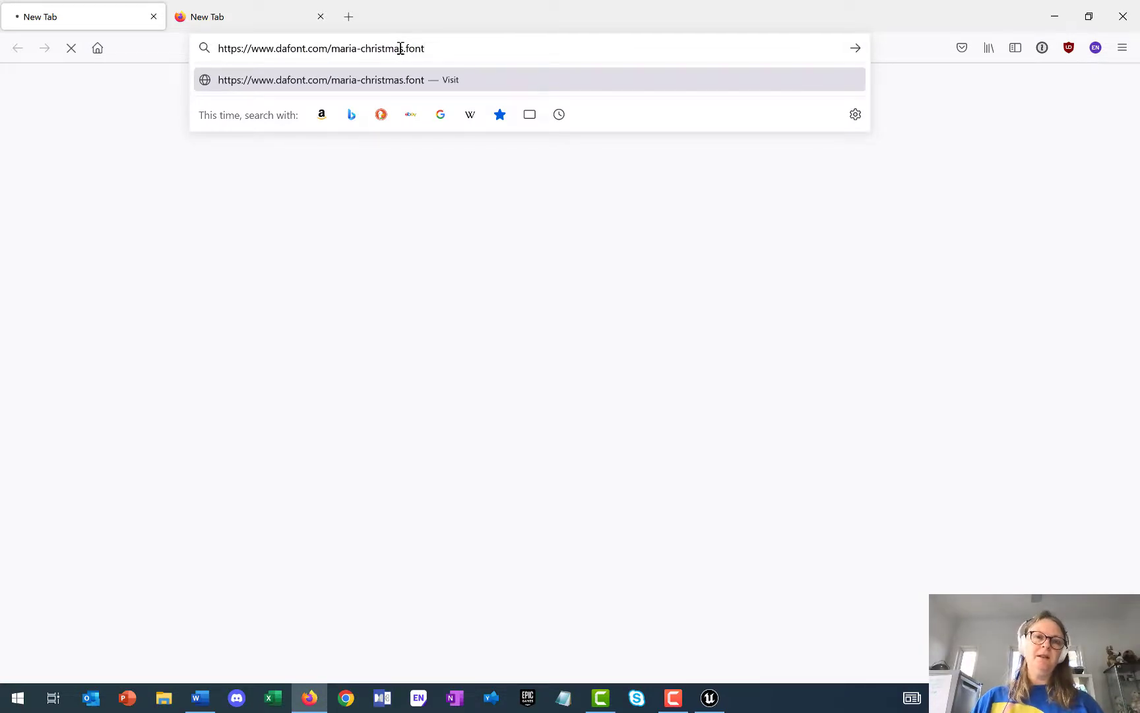
pyautogui.press('Return')
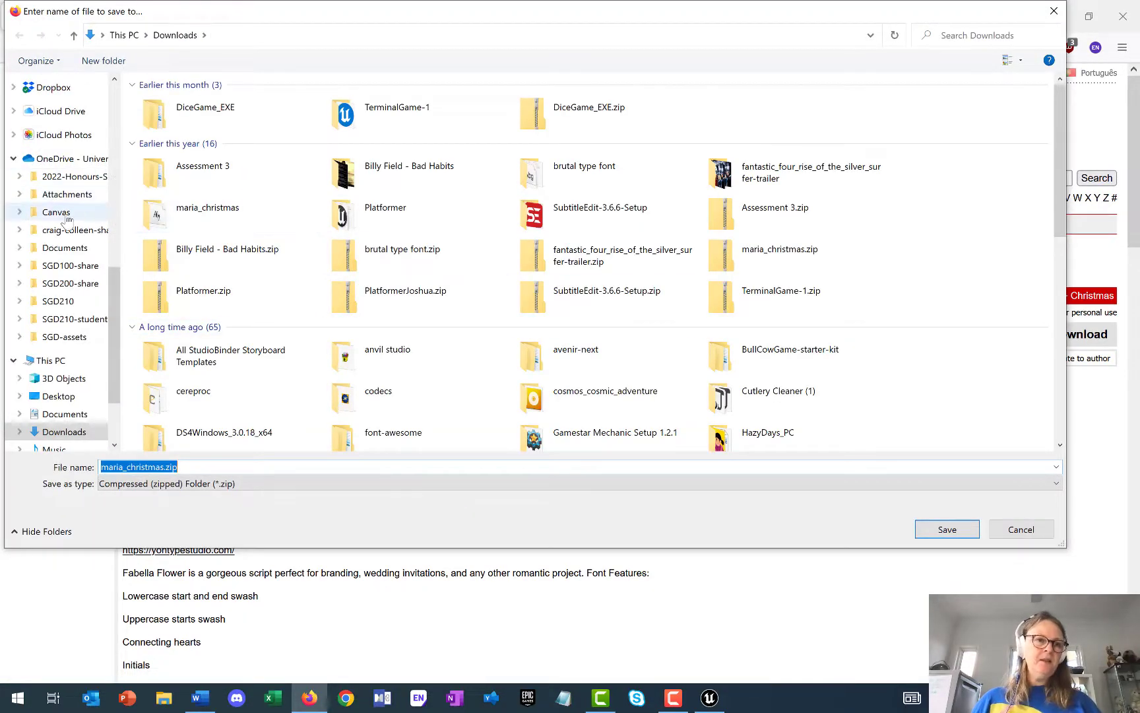
# Save maria_christmas.zip into a new CardAssets folder inside Unreal Projects and close the browser
pyautogui.scroll(2, 66, 221)
pyautogui.scroll(2, 68, 222)
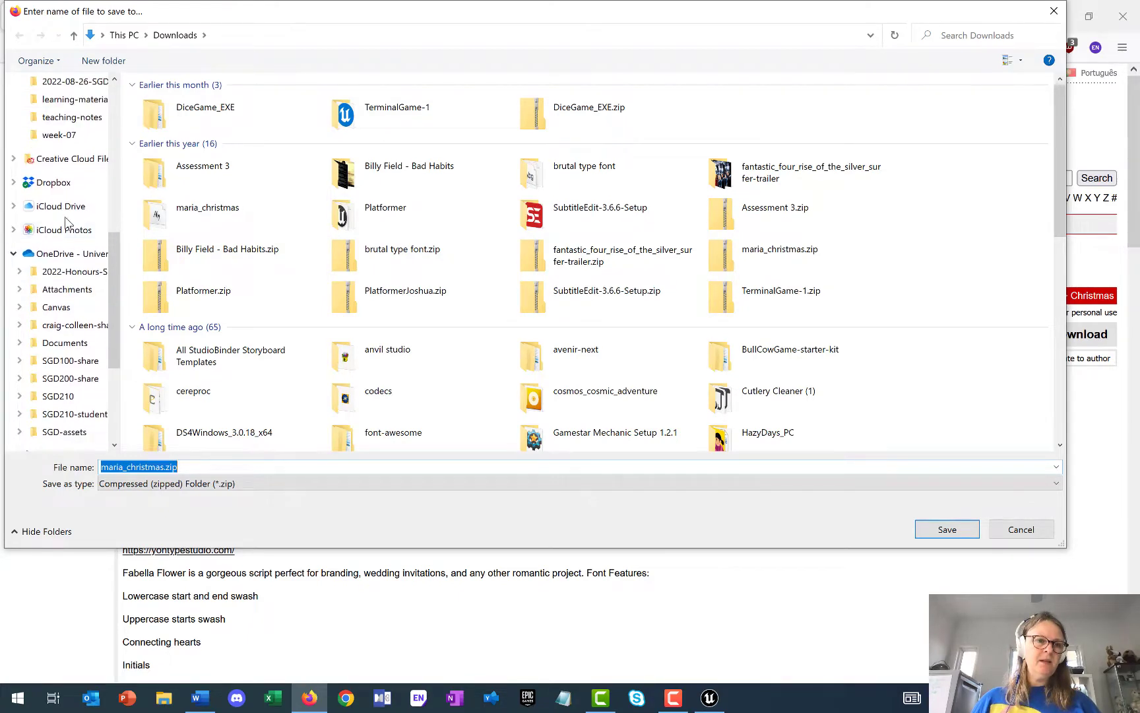
pyautogui.scroll(8, 67, 225)
pyautogui.scroll(5, 66, 248)
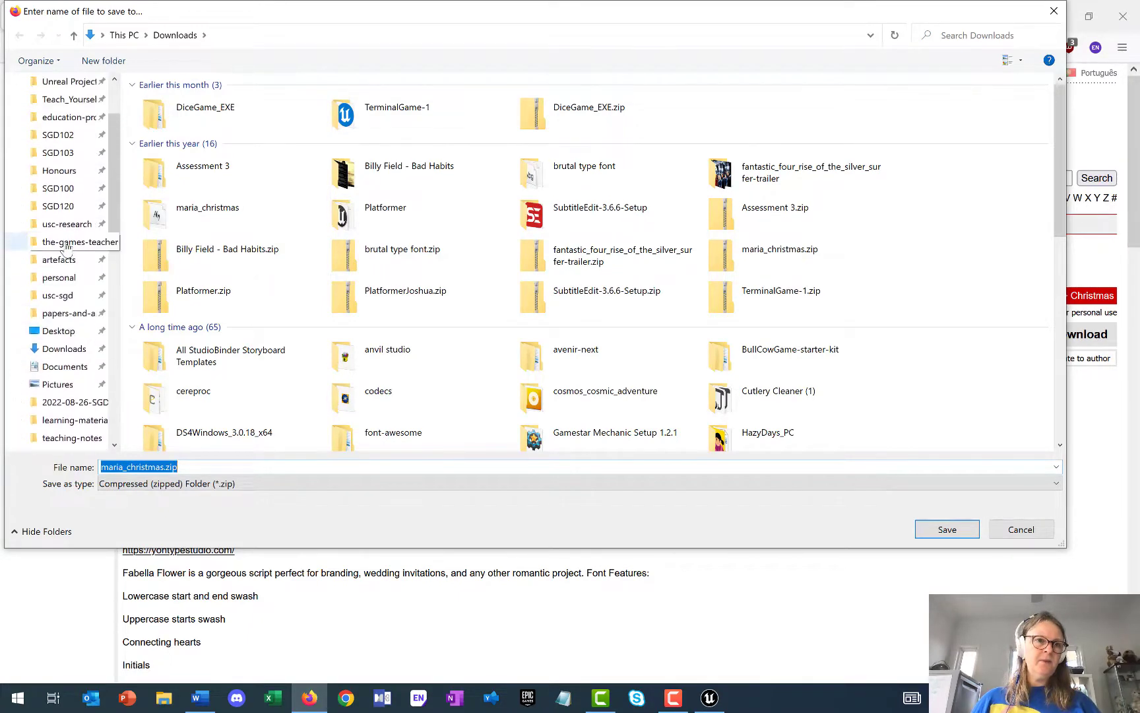
pyautogui.click(75, 165)
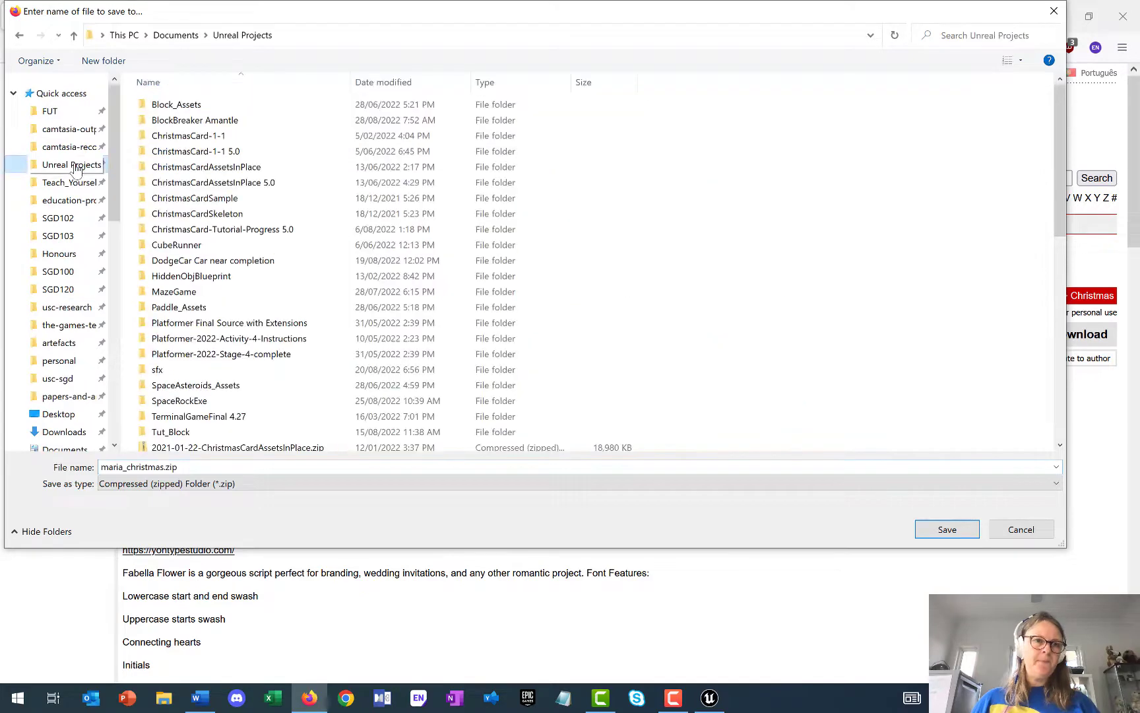
pyautogui.click(114, 68)
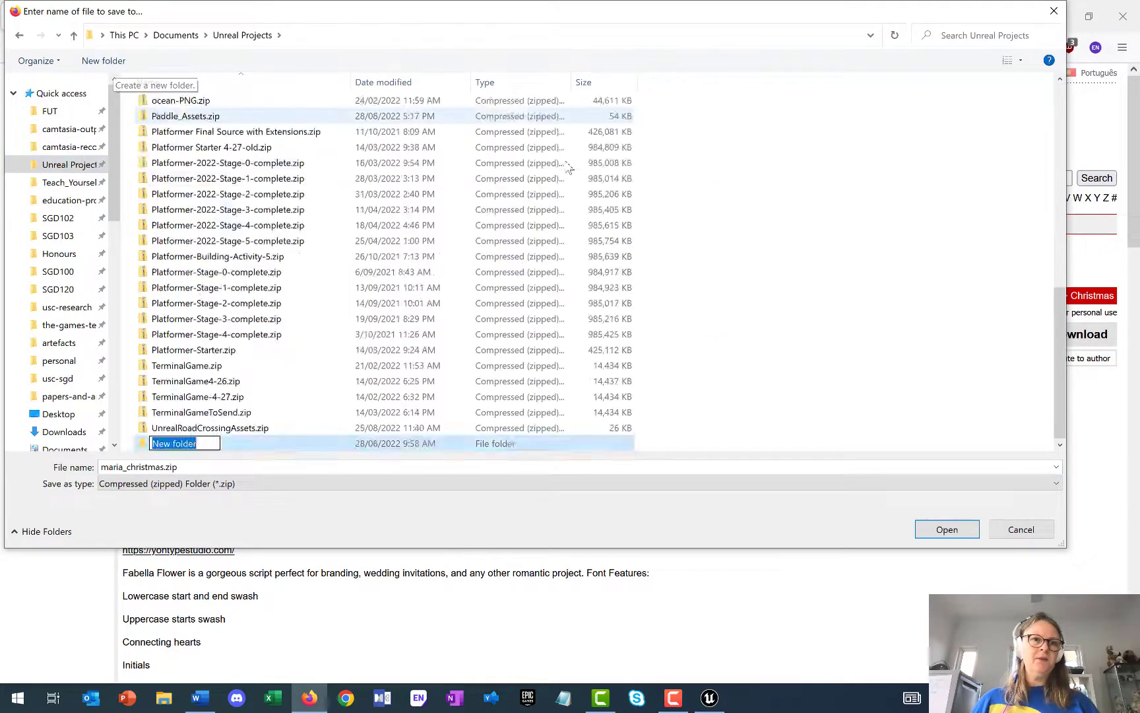
pyautogui.write('CardAssets')
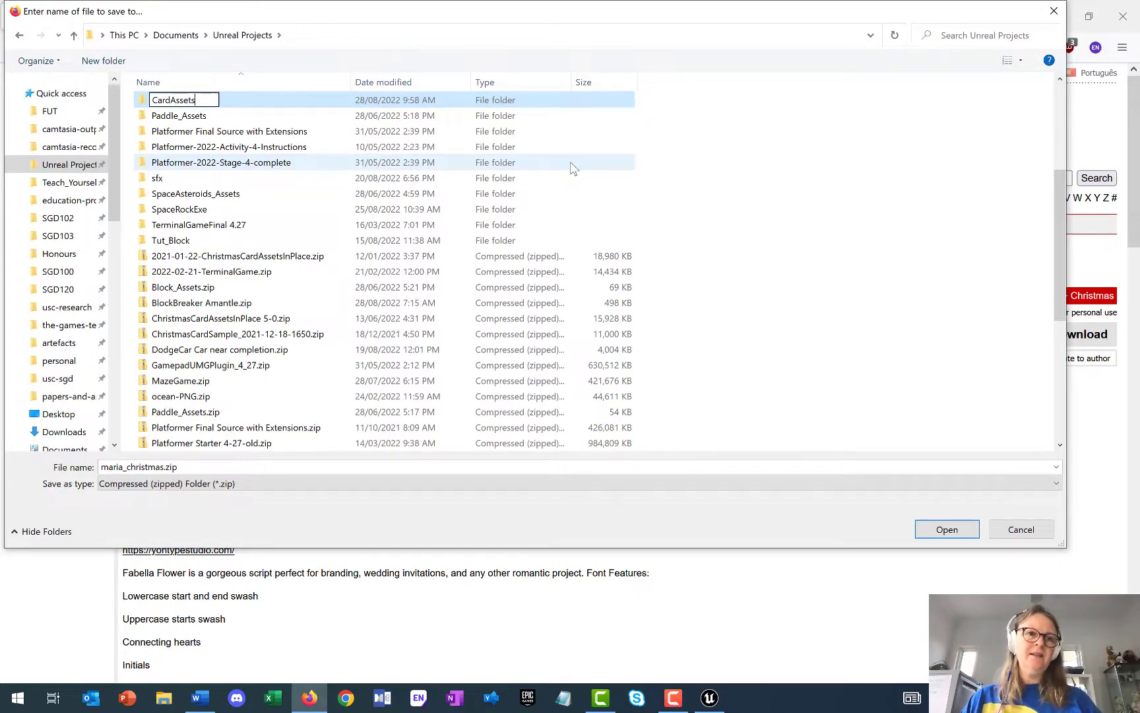
pyautogui.press('Return')
pyautogui.press('Return')
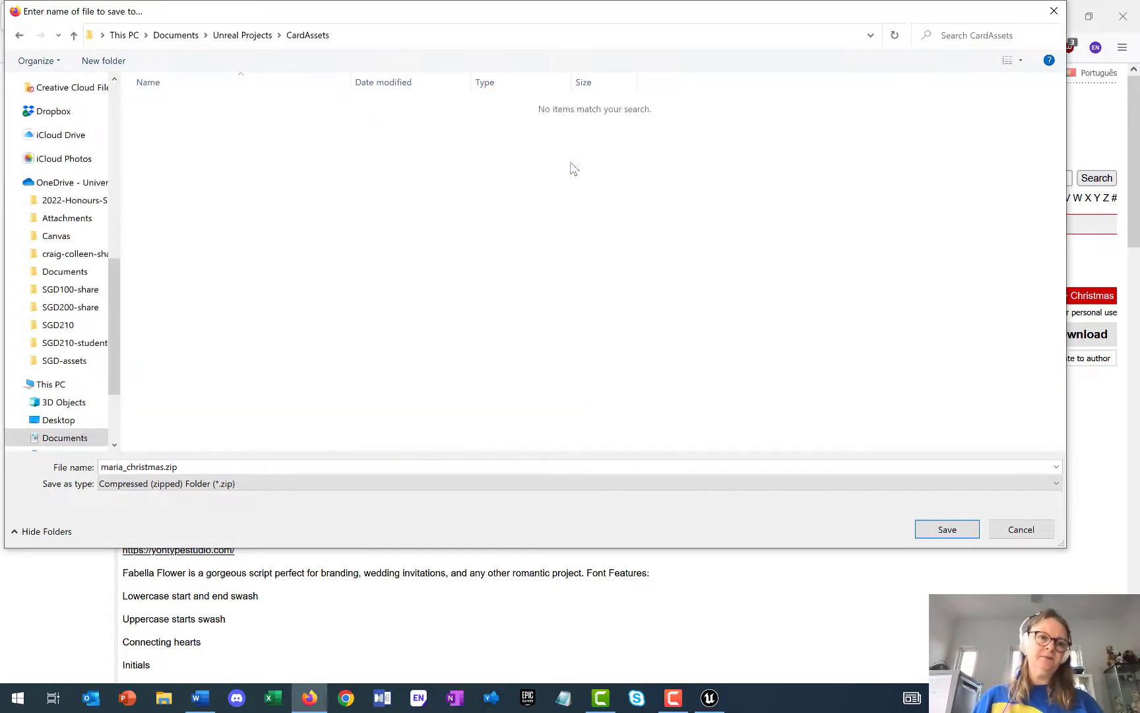
pyautogui.click(948, 530)
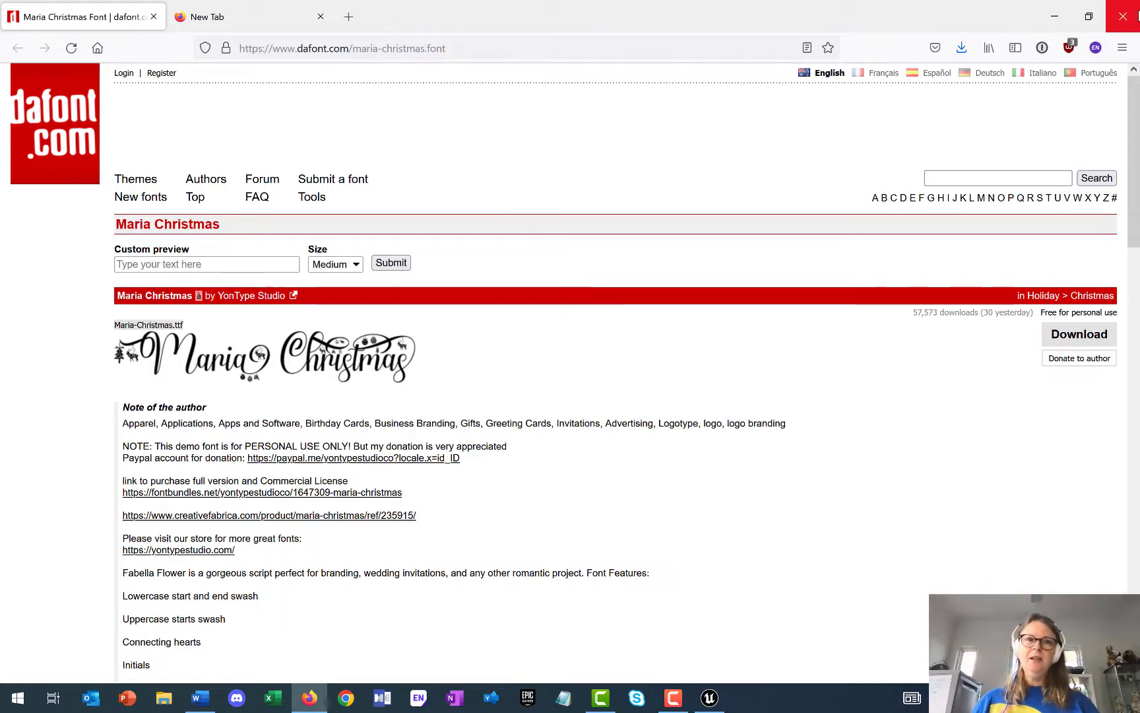
pyautogui.click(1124, 15)
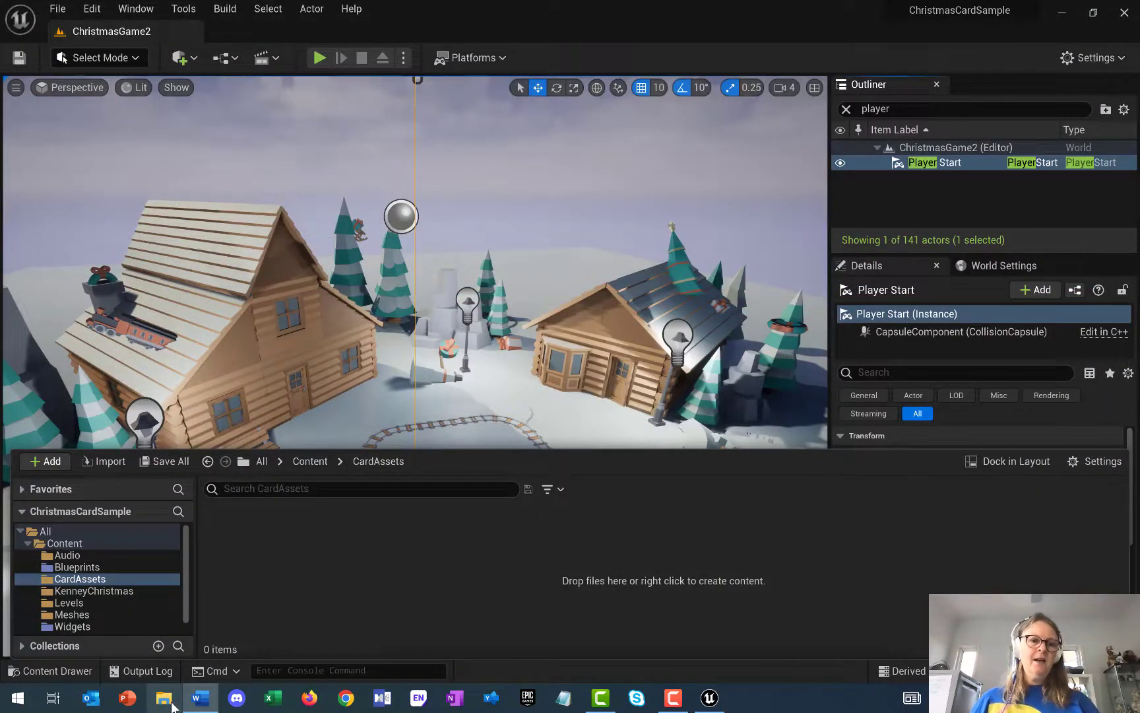
# In File Explorer, extract maria_christmas.zip within the CardAssets folder of Unreal Projects, keeping the suggested destination
pyautogui.click(165, 700)
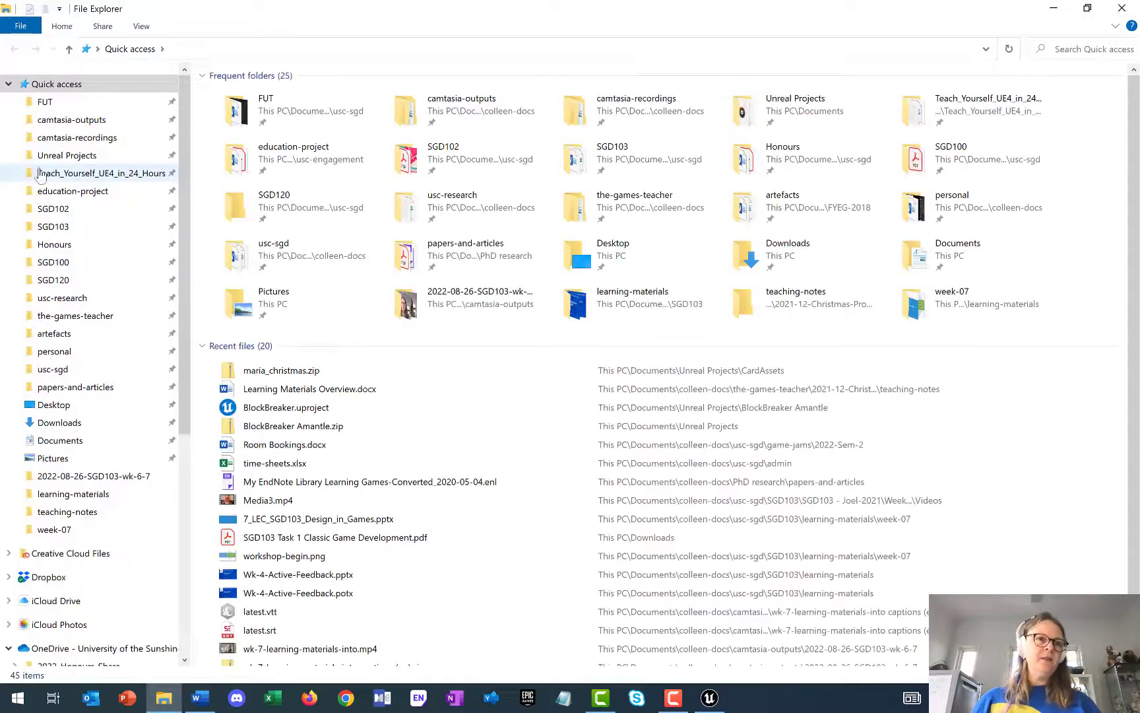
pyautogui.click(57, 159)
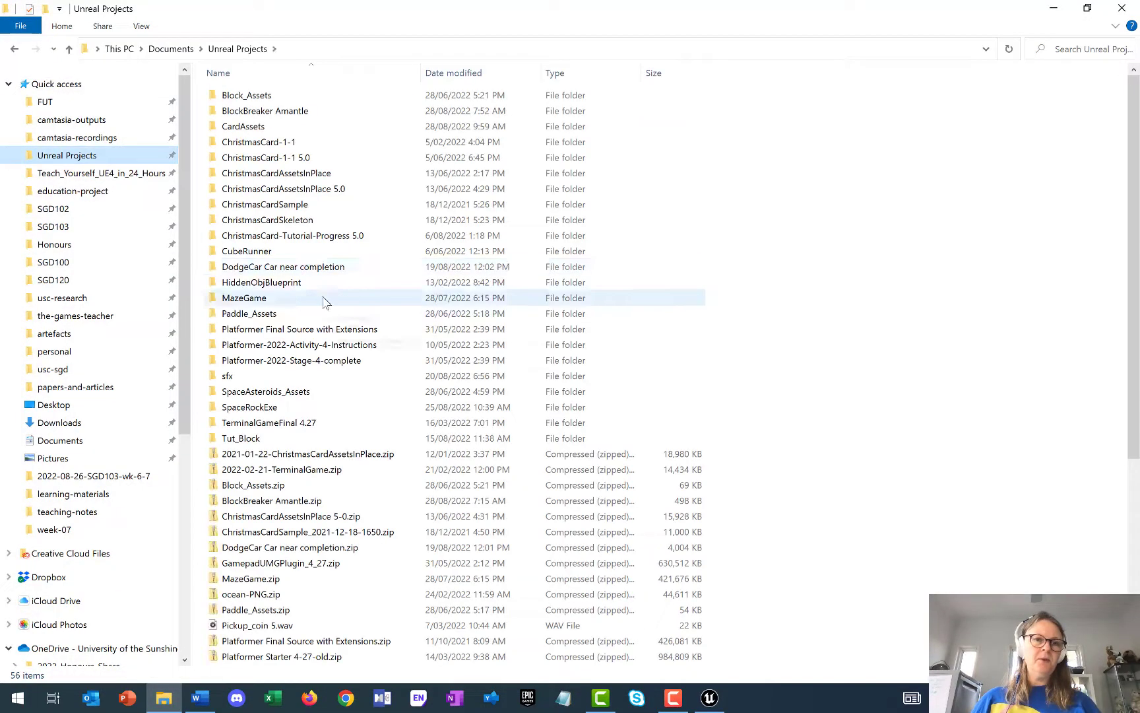
pyautogui.click(245, 129)
pyautogui.doubleClick(246, 129)
pyautogui.click(255, 99)
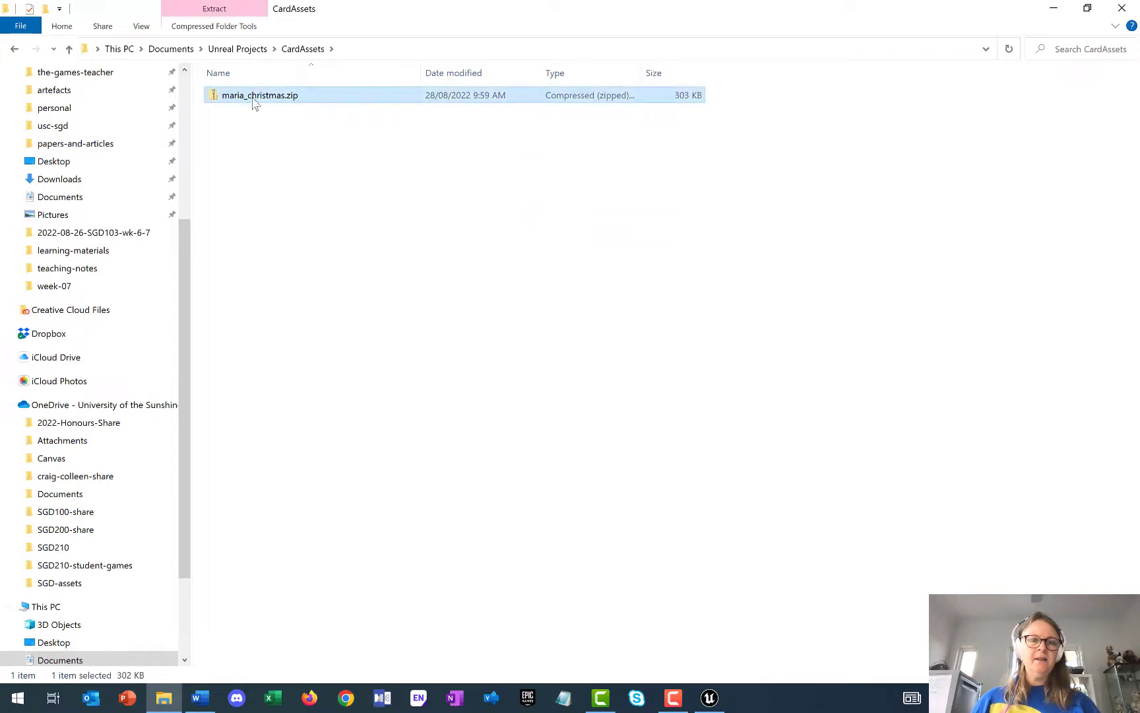
pyautogui.rightClick(255, 101)
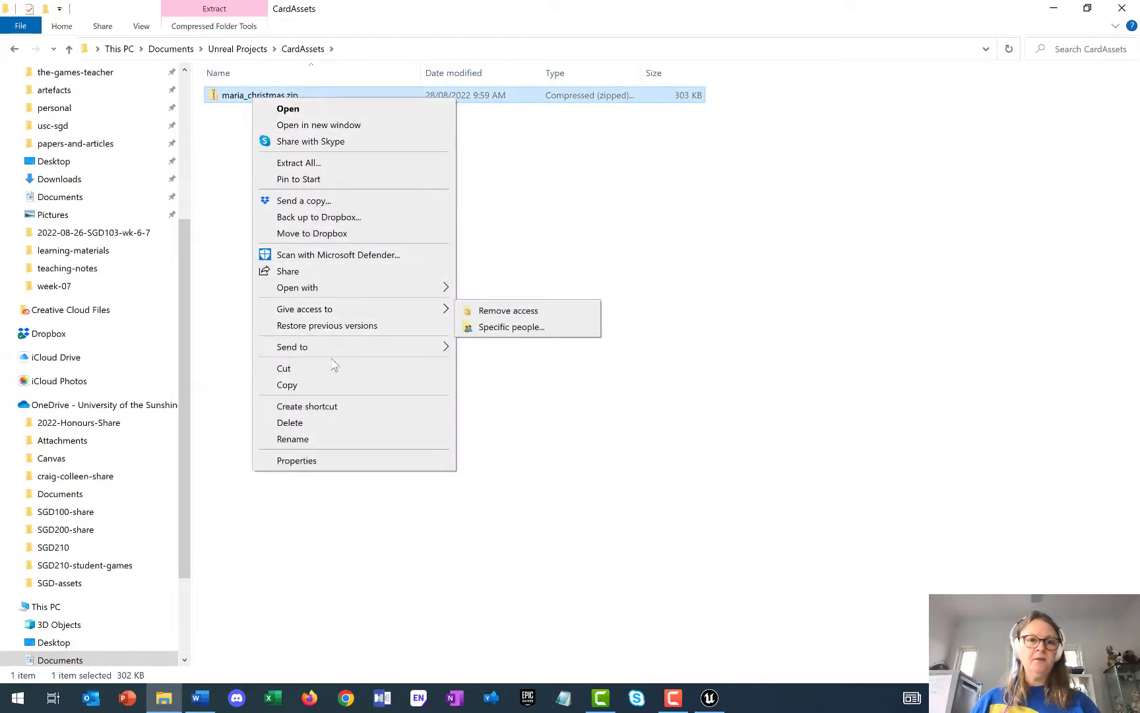
pyautogui.click(342, 163)
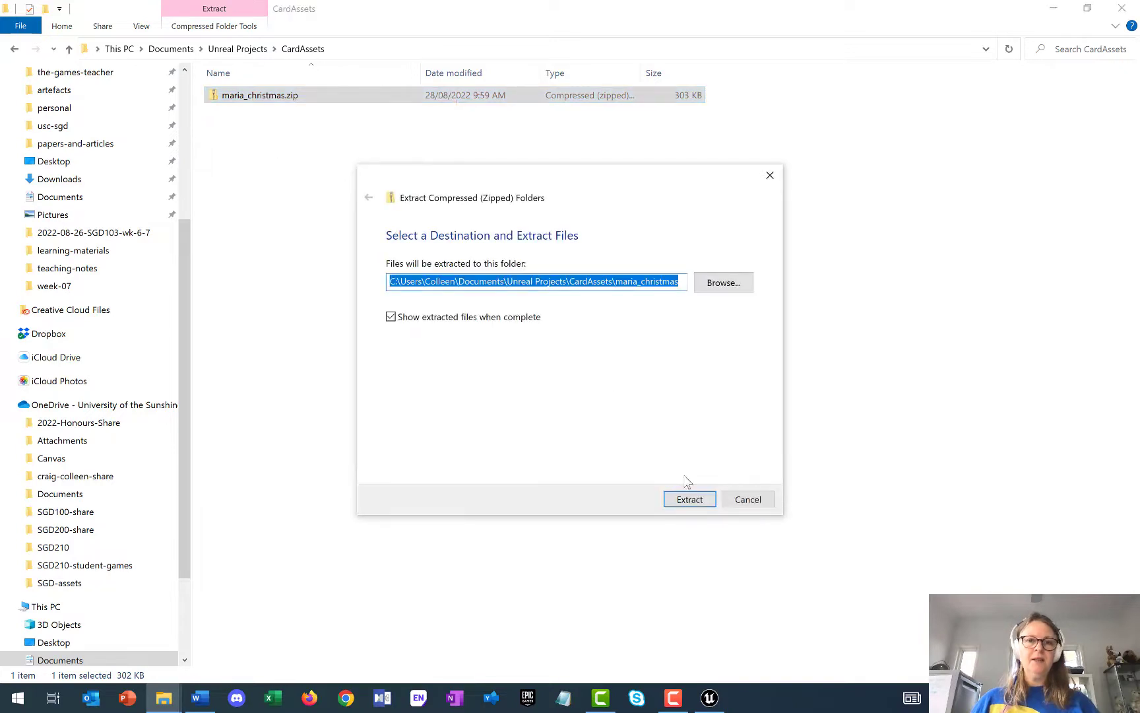
pyautogui.click(690, 500)
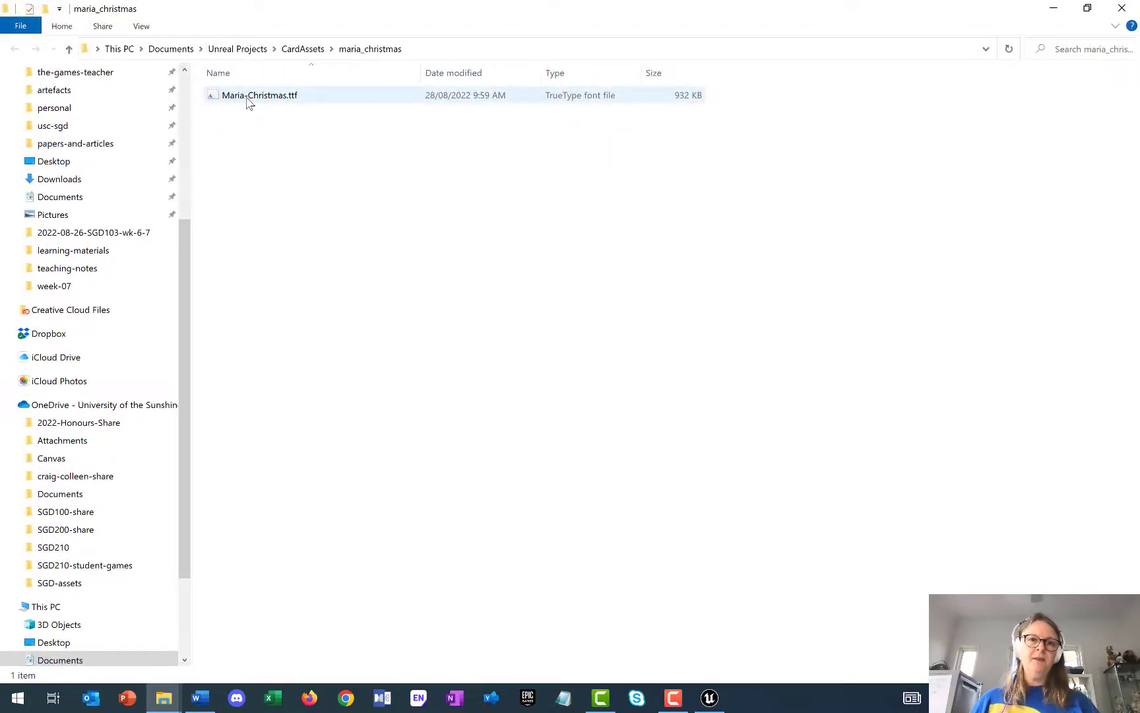
# Preview the extracted Maria-Christmas.ttf font and check the full path of its folder
pyautogui.doubleClick(297, 97)
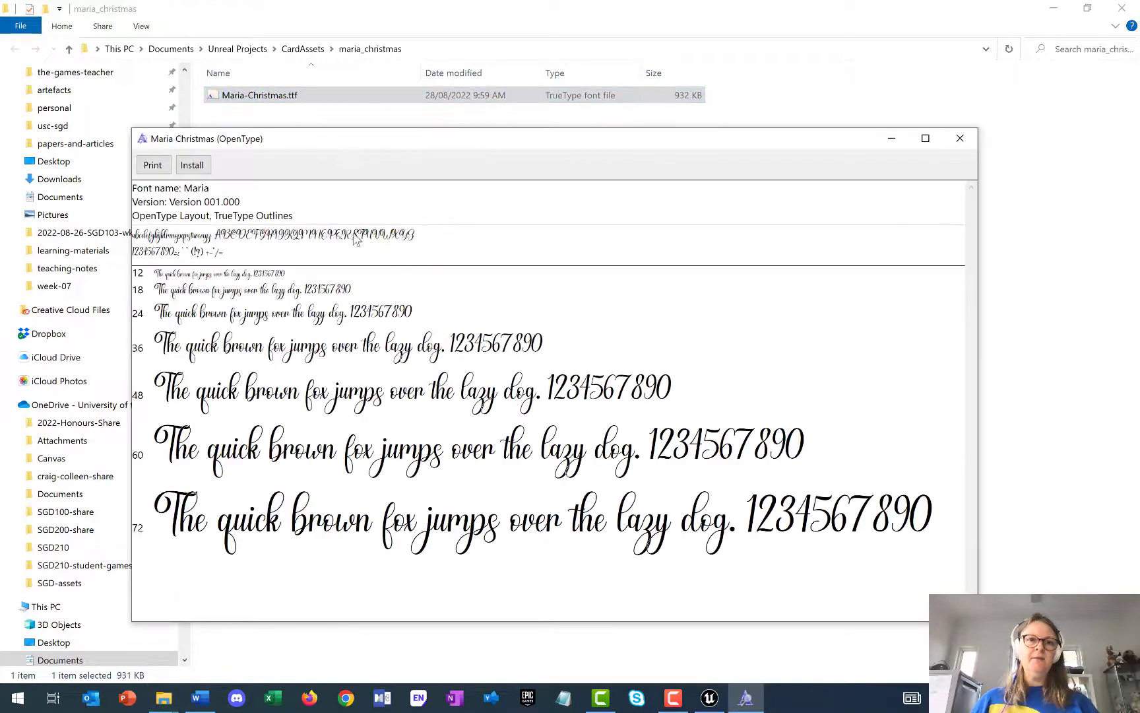
pyautogui.click(961, 138)
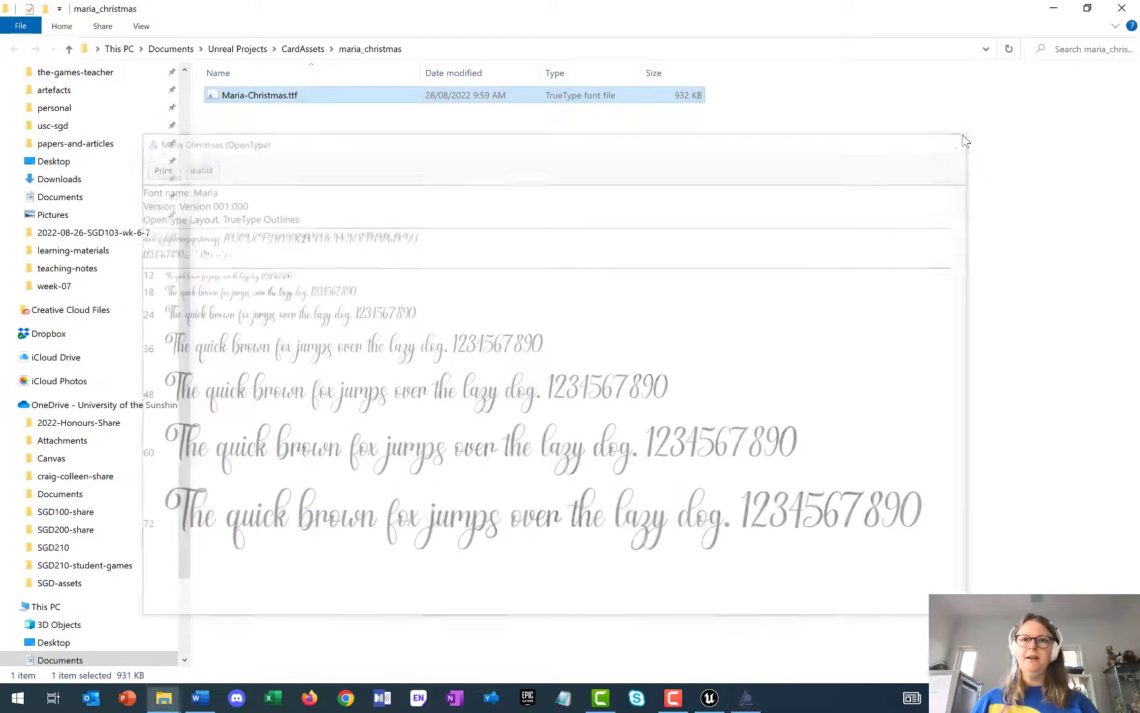
pyautogui.click(473, 53)
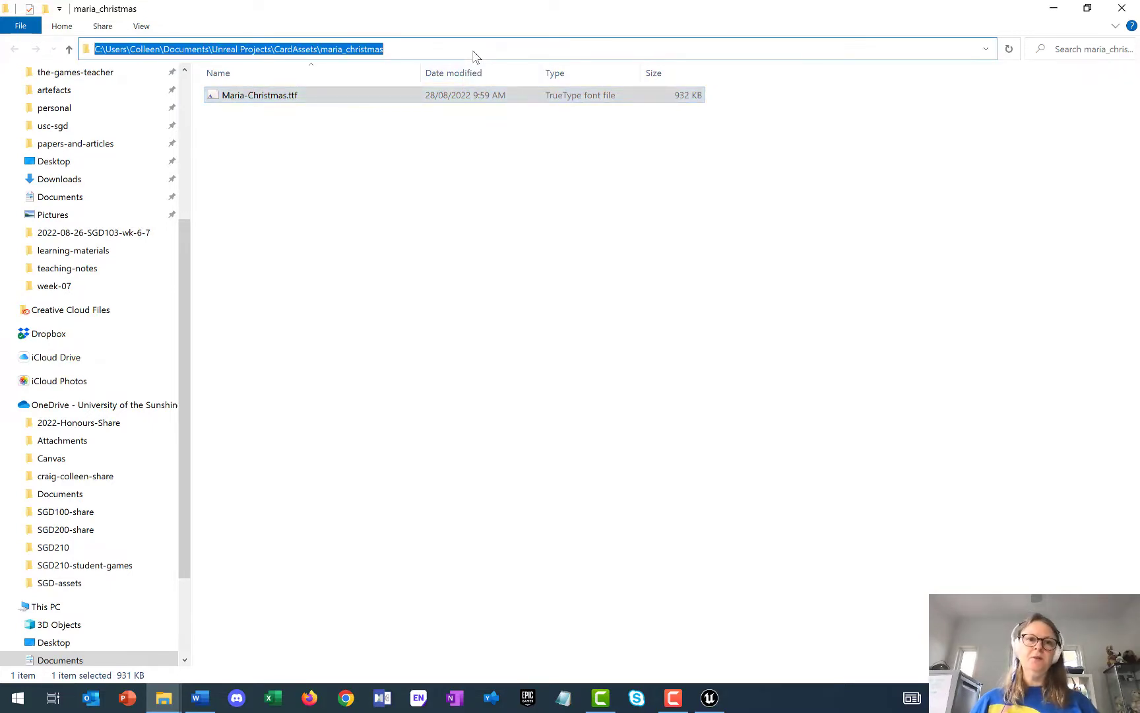
pyautogui.click(547, 241)
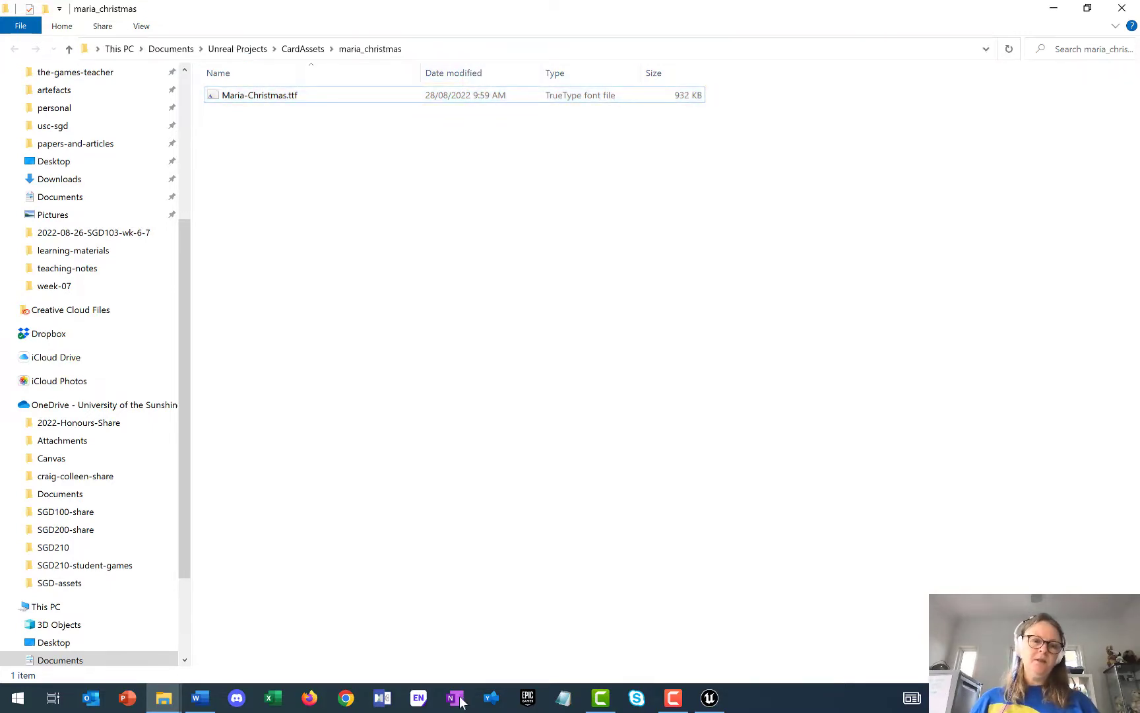
# Switch to Unreal Editor, import Maria-Christmas.ttf into the CardAssets folder with a new default Font asset, and save everything
pyautogui.click(707, 699)
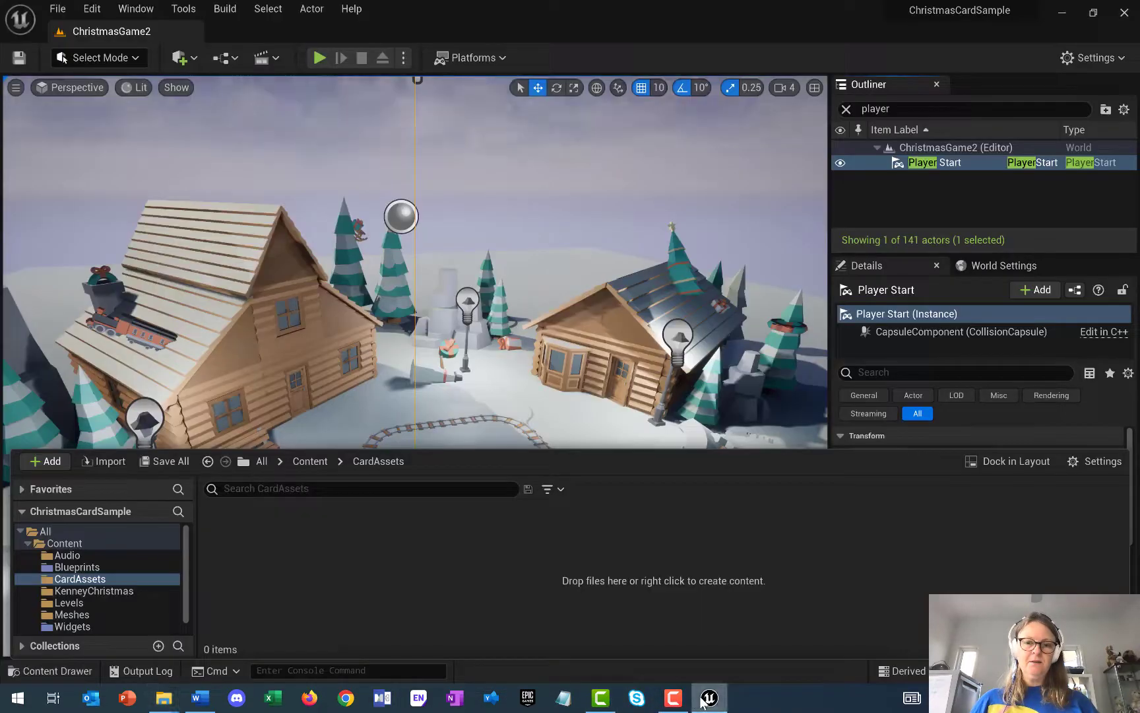
pyautogui.rightClick(288, 567)
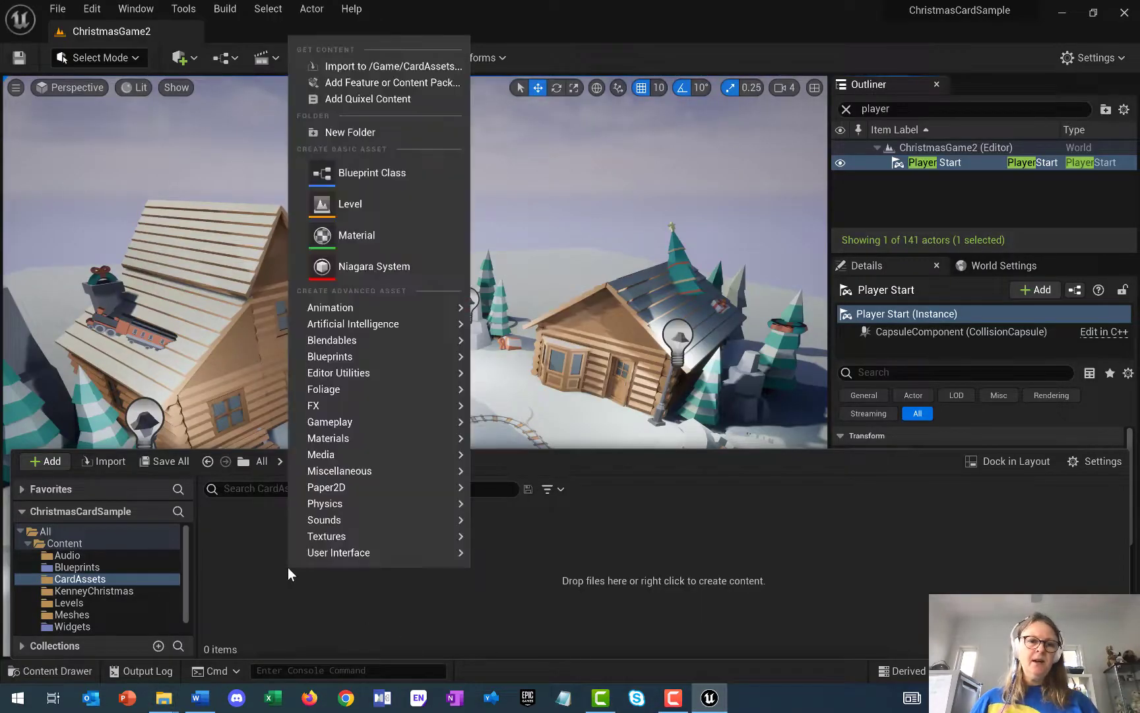
pyautogui.click(382, 66)
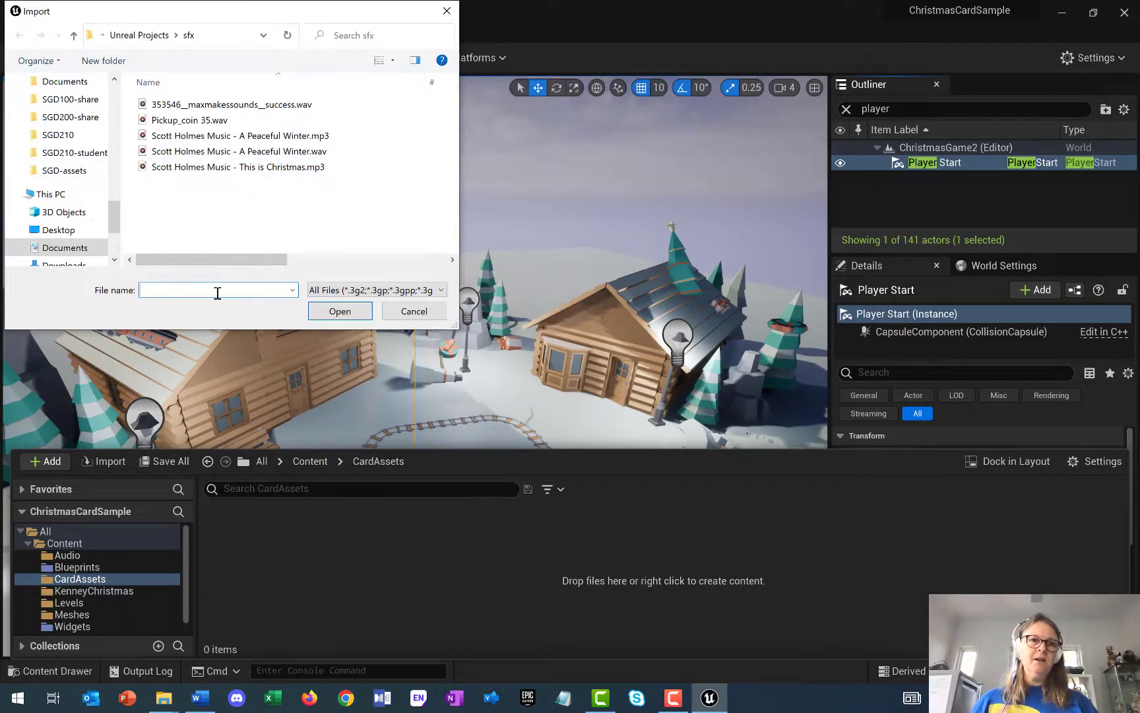
pyautogui.click(145, 35)
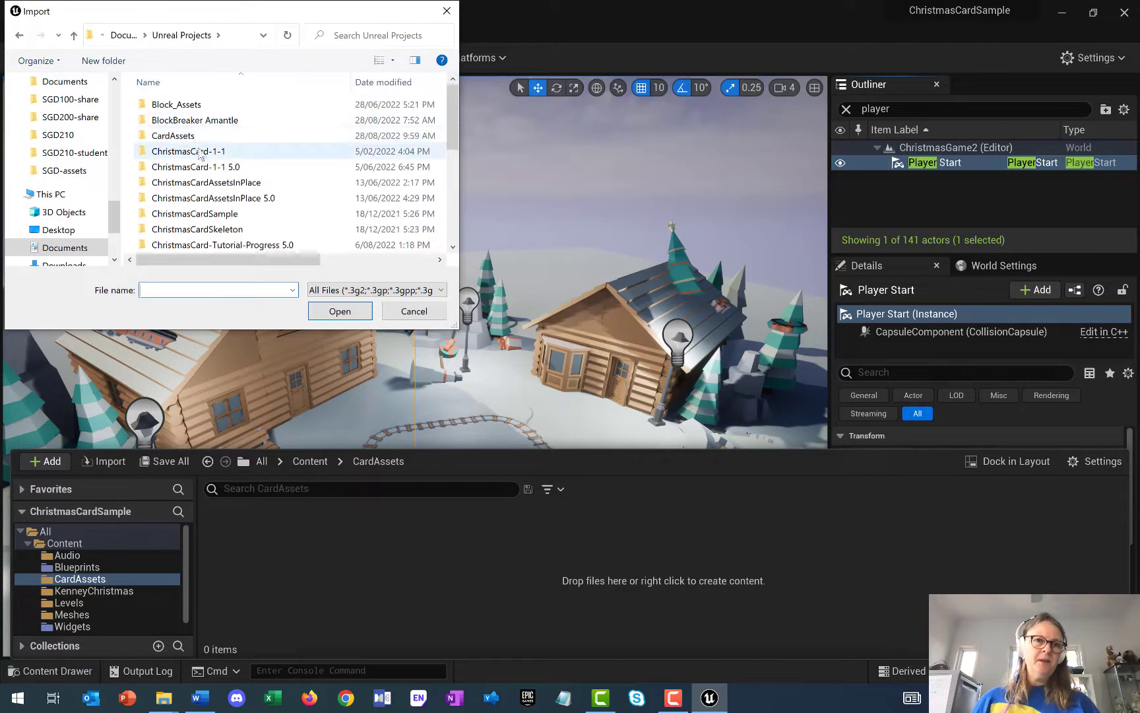
pyautogui.doubleClick(179, 135)
pyautogui.doubleClick(180, 106)
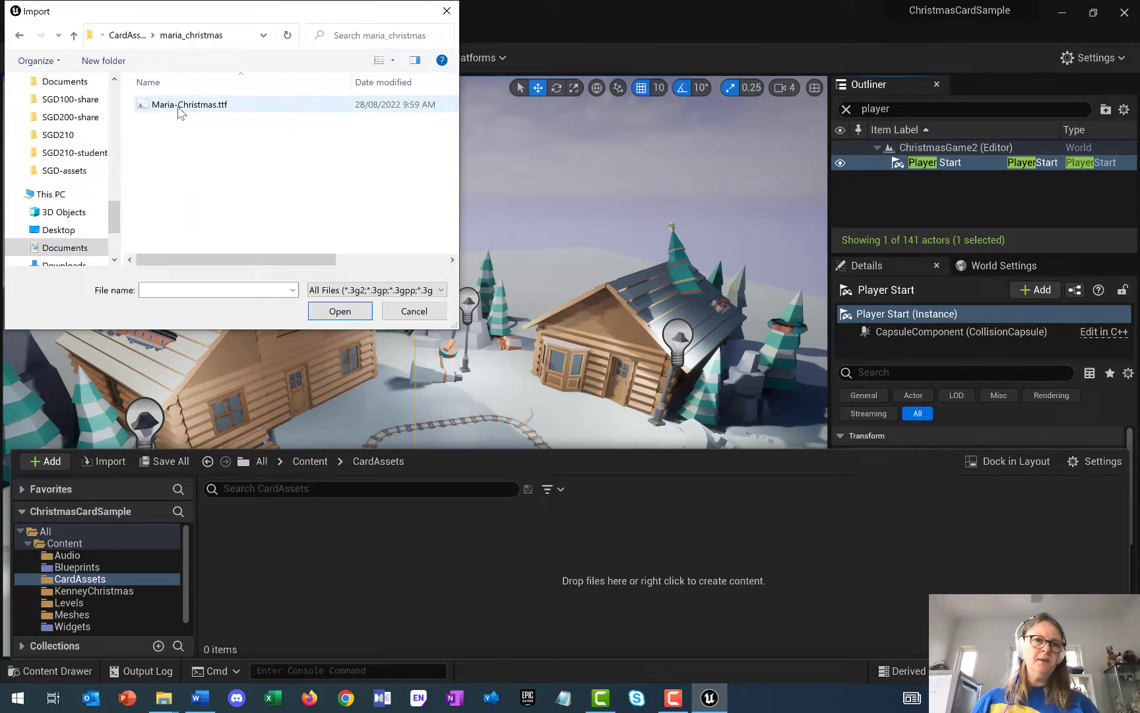
pyautogui.doubleClick(177, 107)
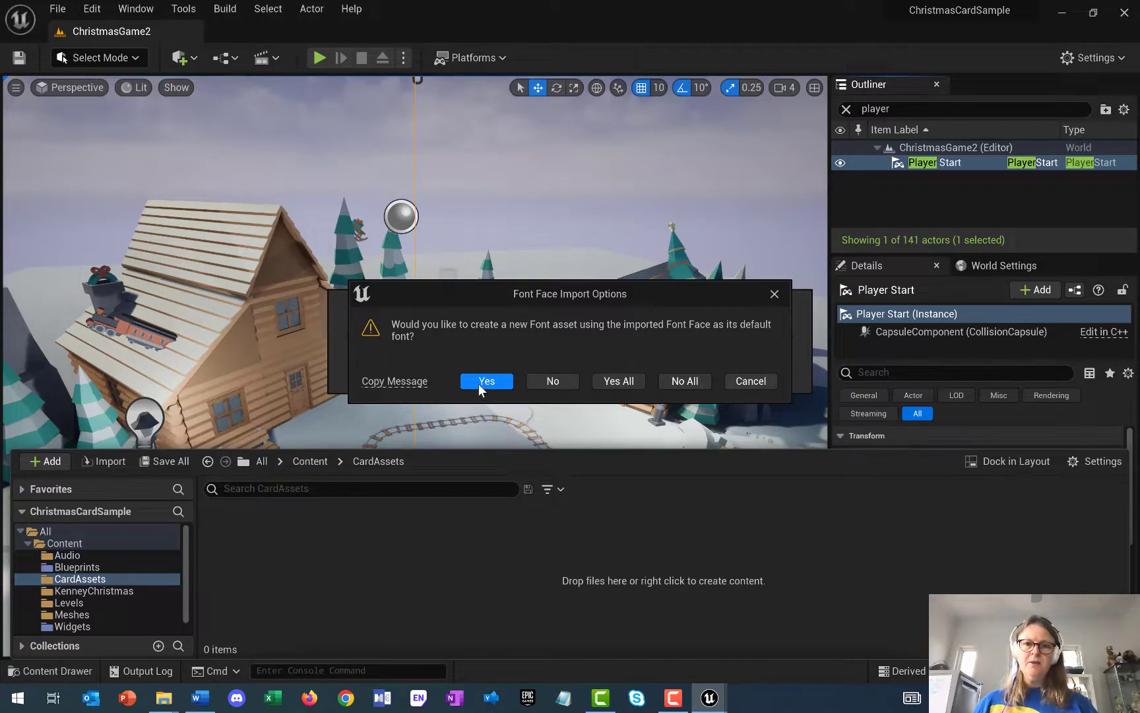
pyautogui.click(479, 382)
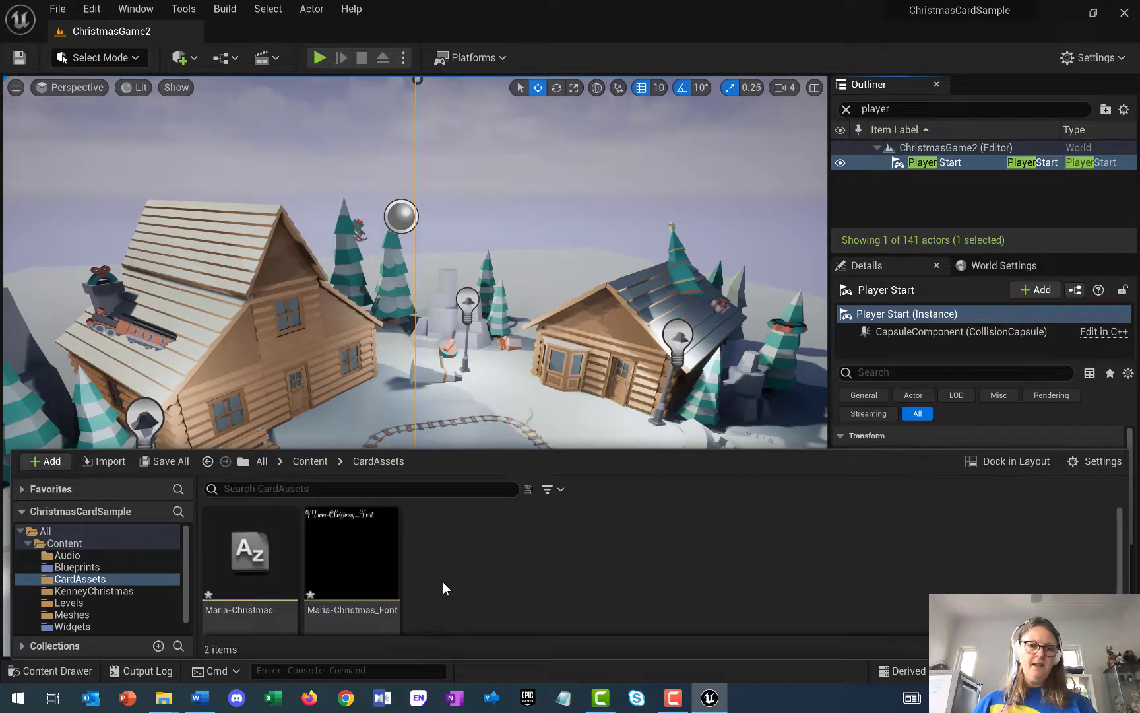
pyautogui.click(58, 9)
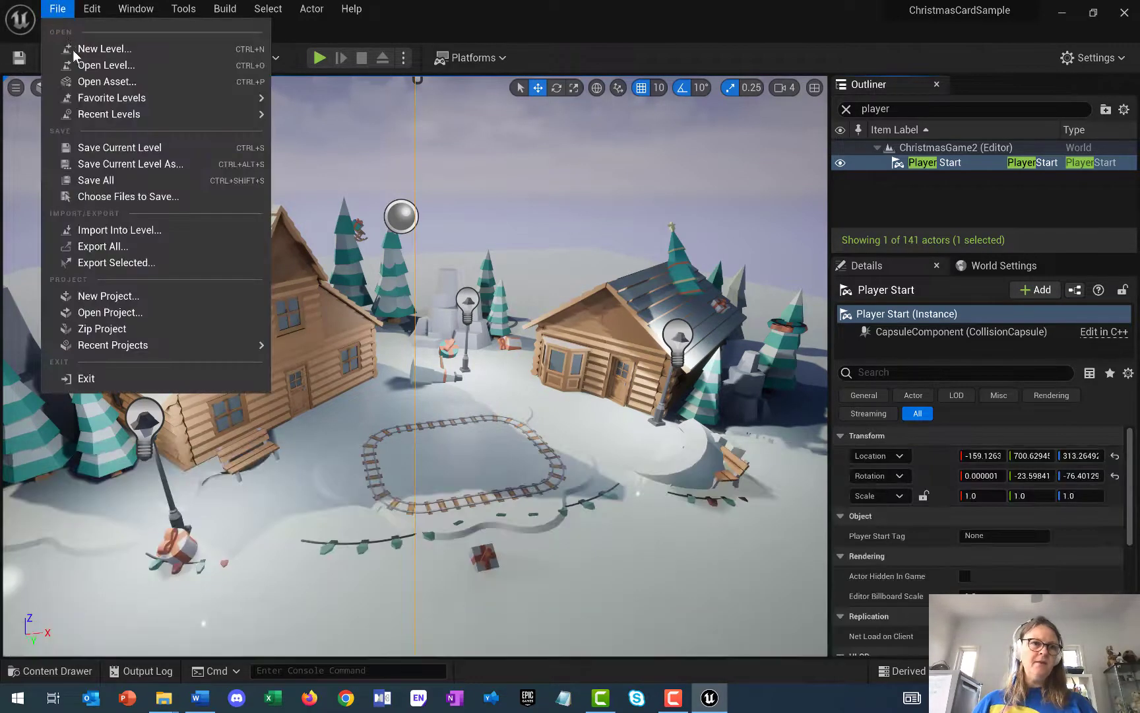
pyautogui.click(119, 185)
# Open the W_Card widget from the project's Widgets folder for editing
pyautogui.click(66, 669)
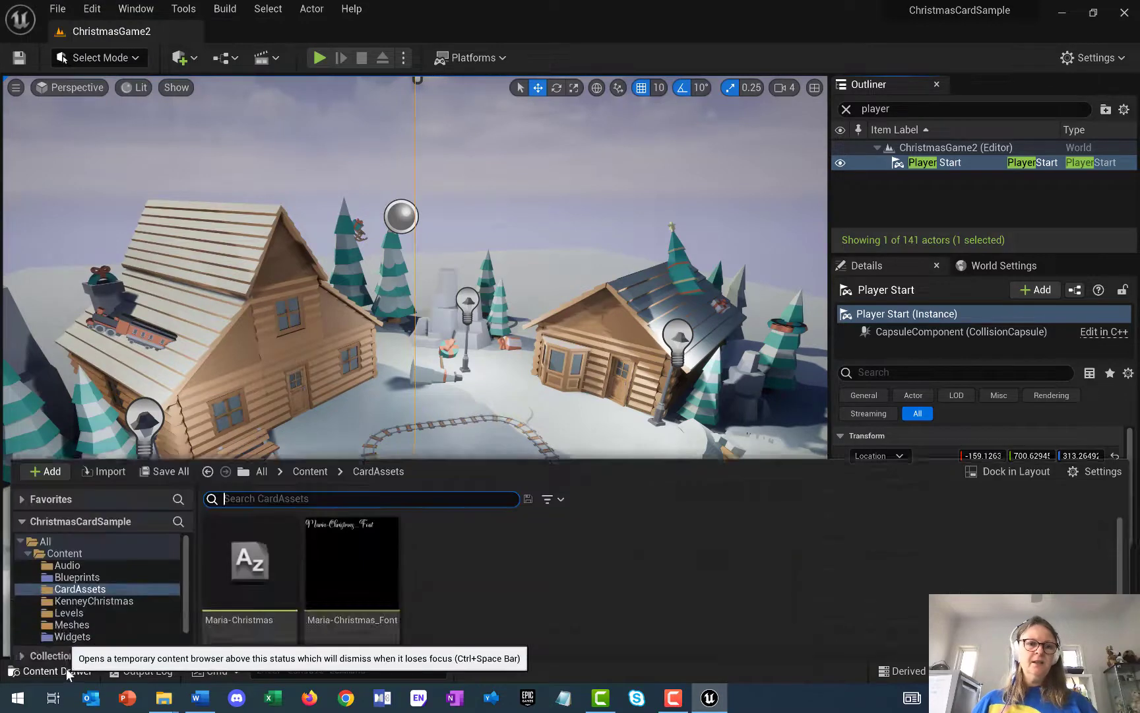
pyautogui.click(90, 627)
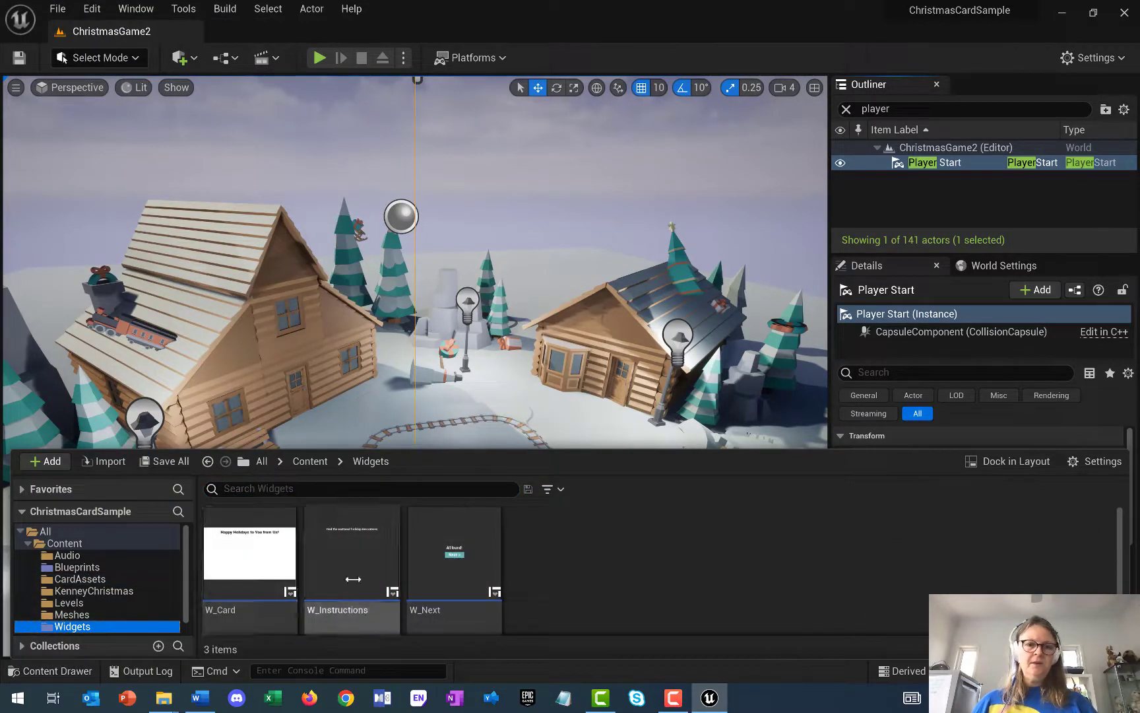
pyautogui.click(253, 557)
pyautogui.doubleClick(253, 557)
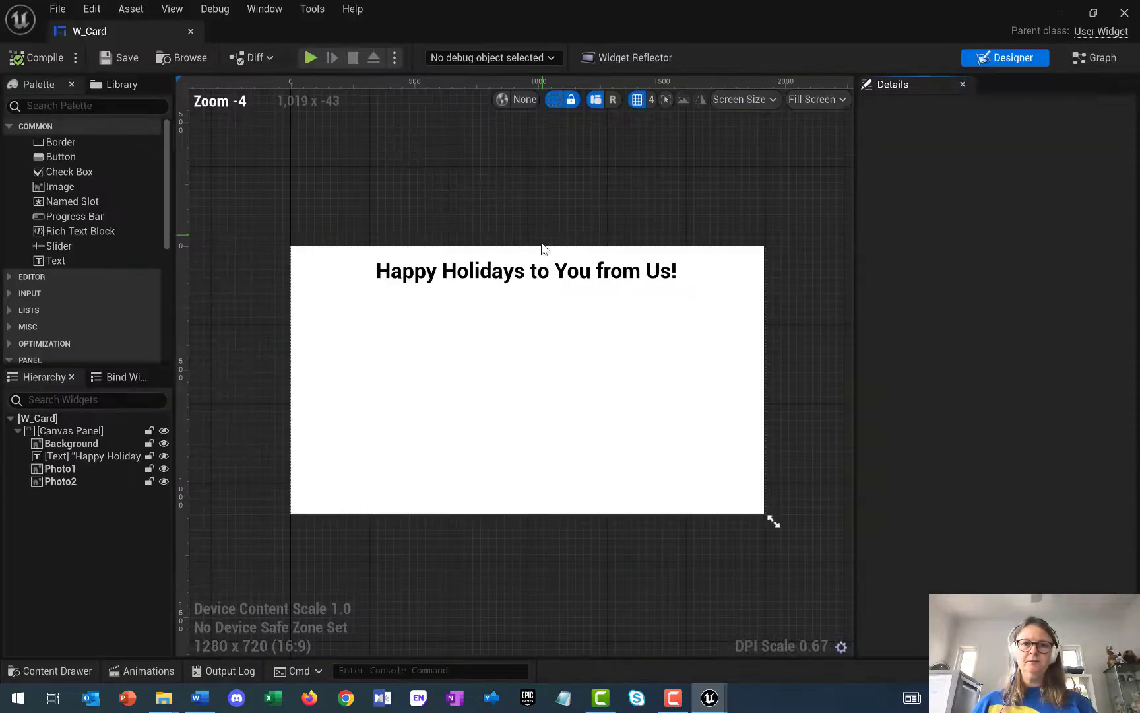
# Set the font family of the "Happy Holidays to You from Us!" heading to Maria-Christmas_Font
pyautogui.click(624, 270)
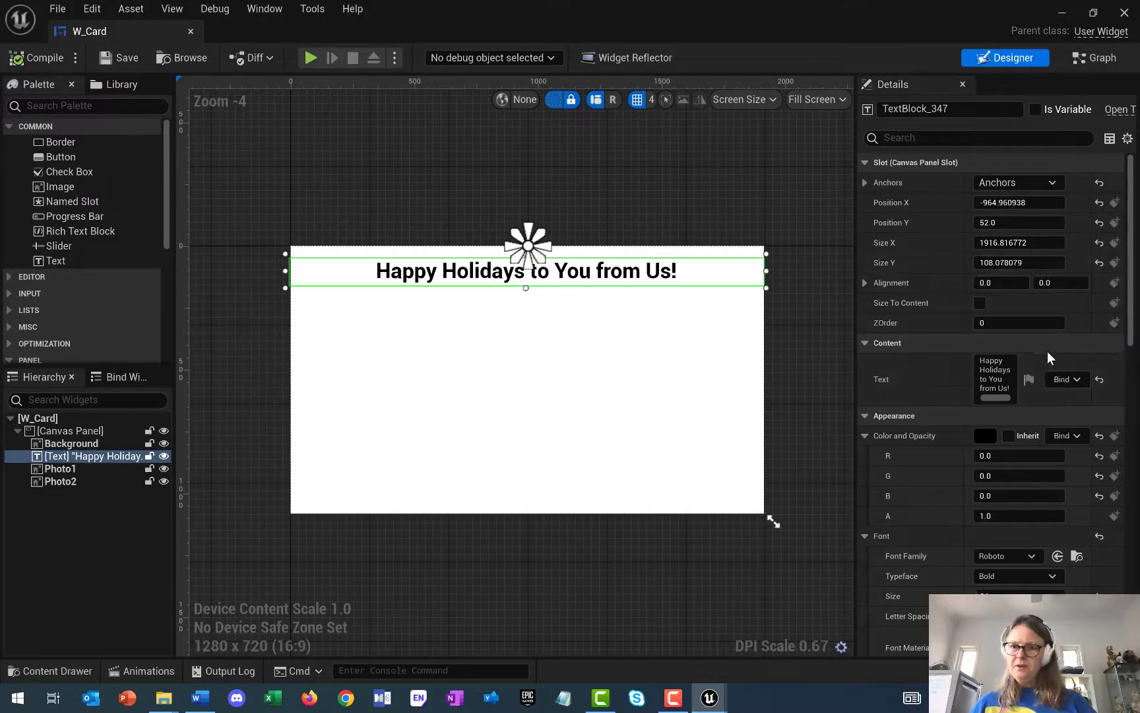
pyautogui.scroll(-2, 1030, 382)
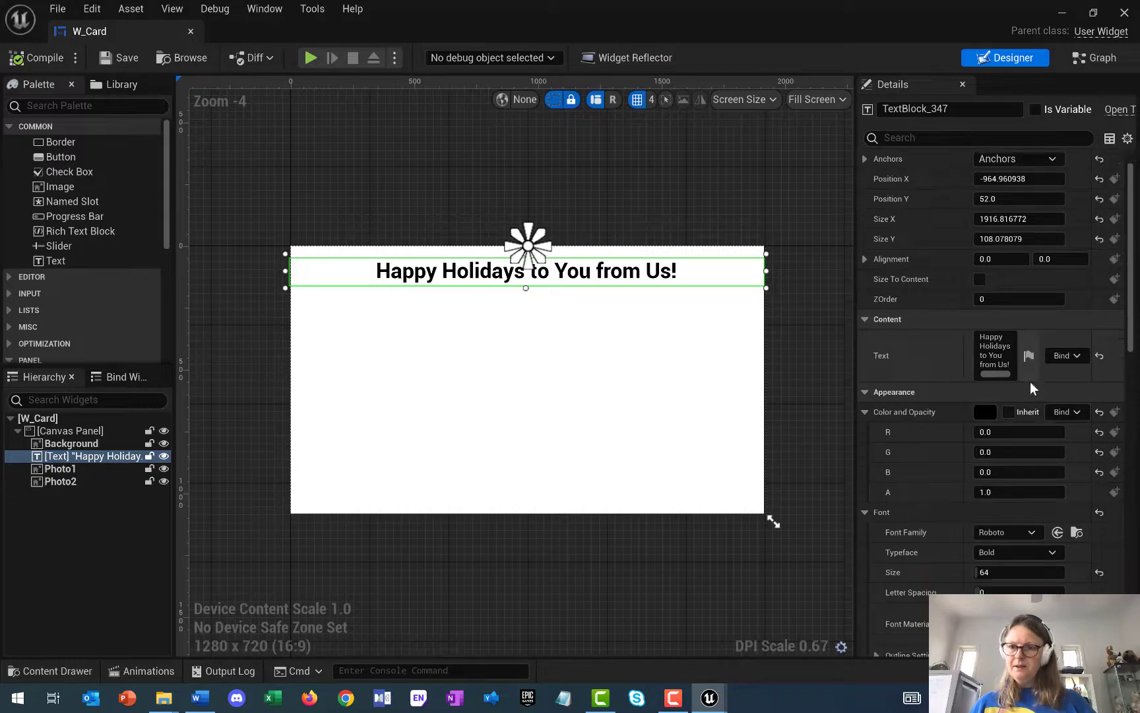
pyautogui.click(1007, 508)
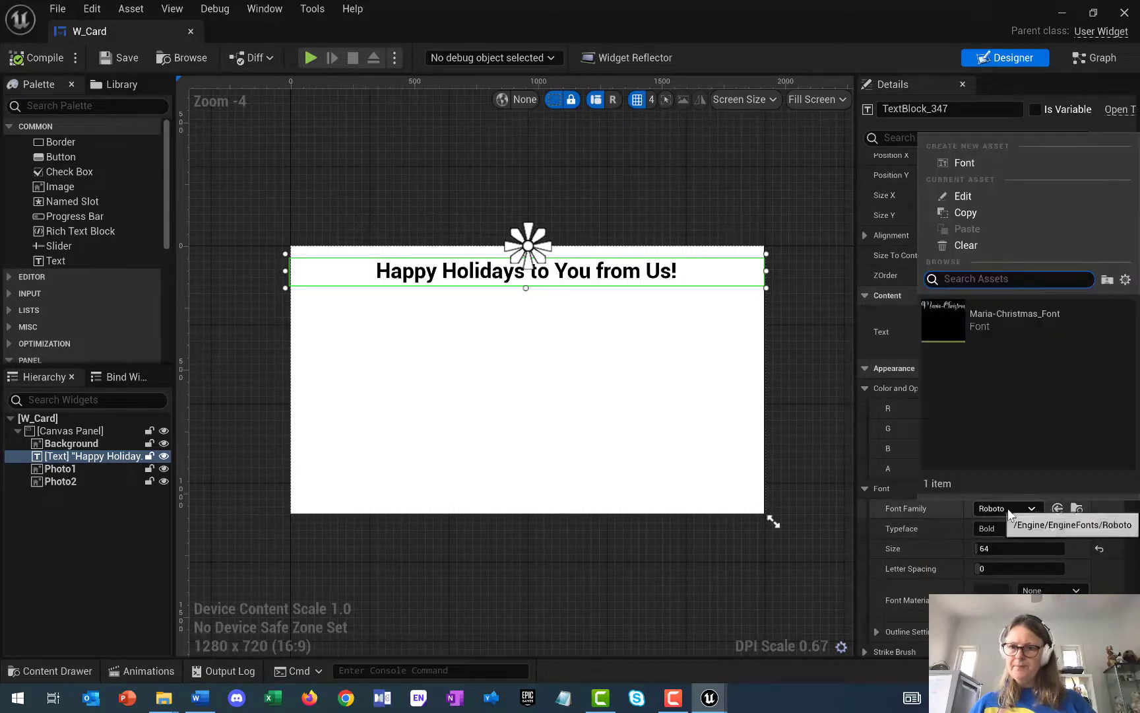
pyautogui.click(955, 320)
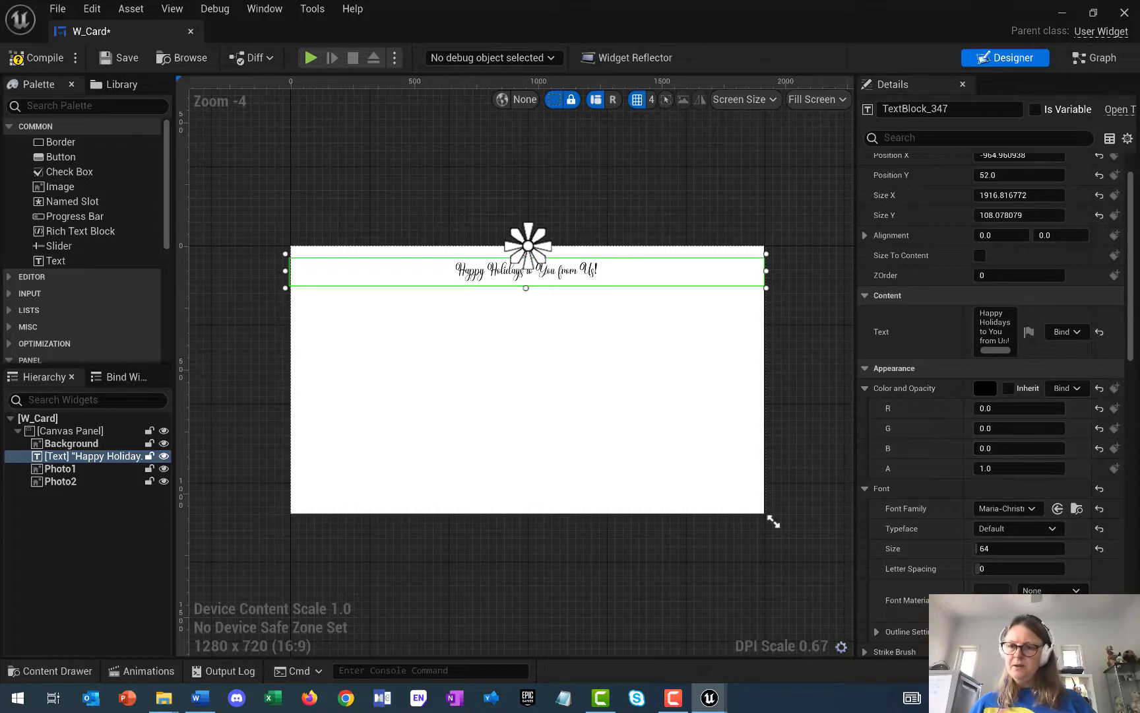
# Set the heading's font size to 144, extend its text box to about 210 high, and compile and save the widget
pyautogui.moveTo(996, 547); pyautogui.dragTo(1057, 548)
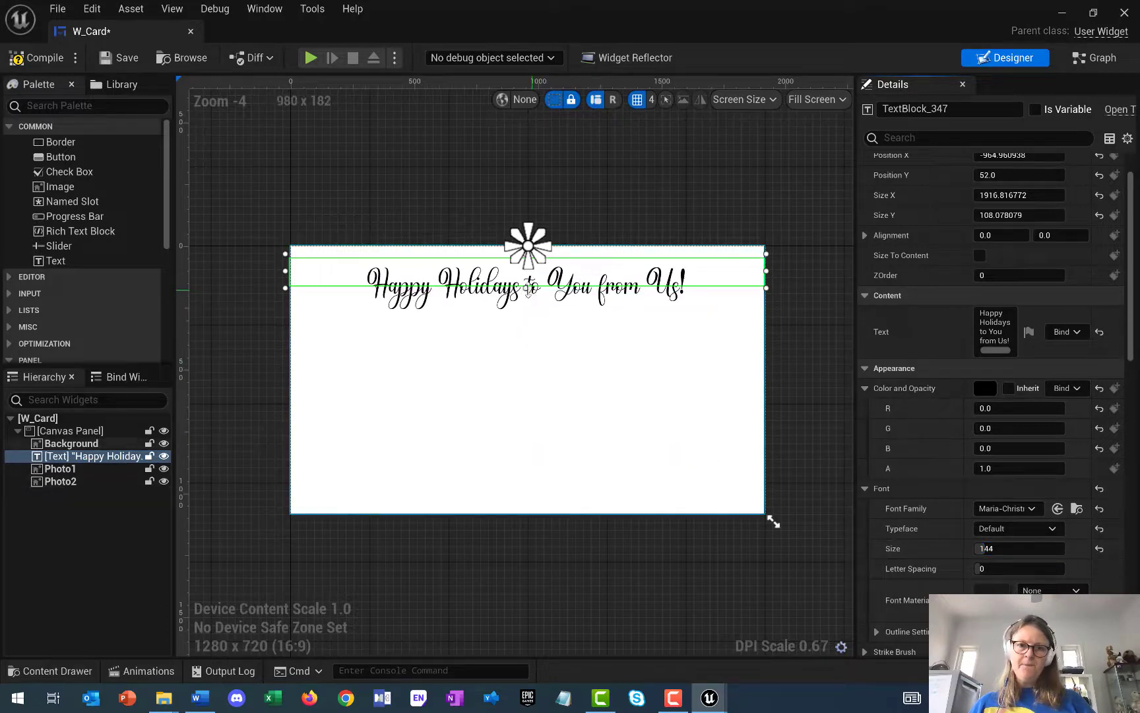
pyautogui.moveTo(528, 299); pyautogui.dragTo(529, 314)
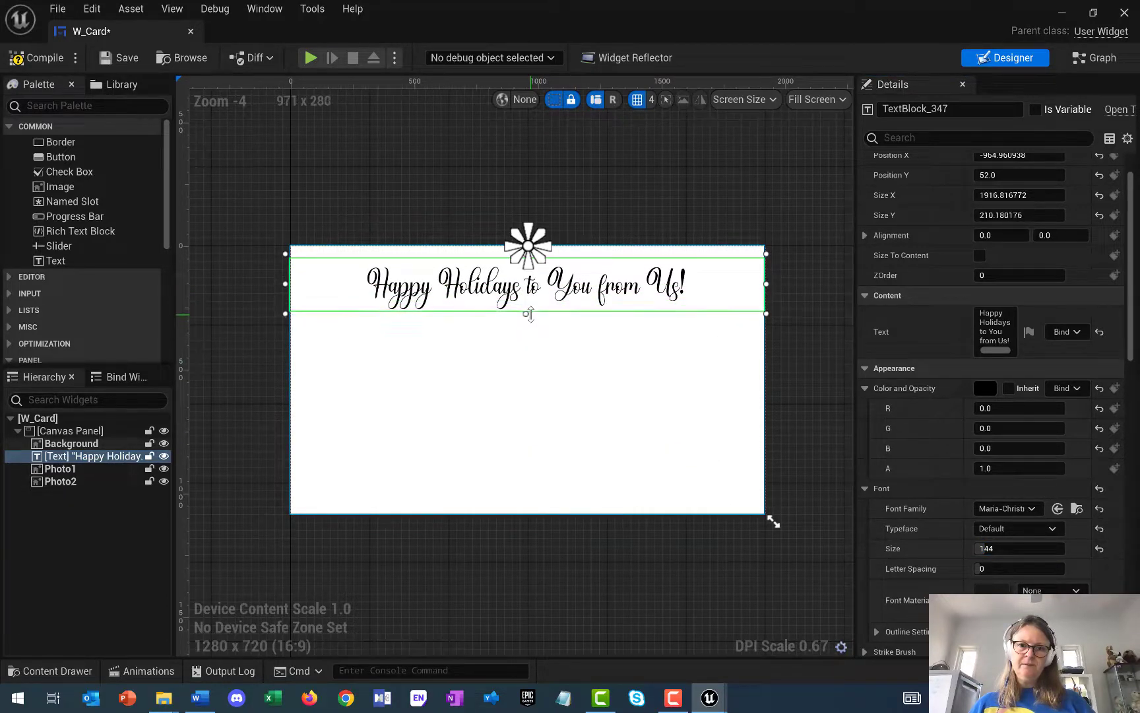
pyautogui.click(805, 307)
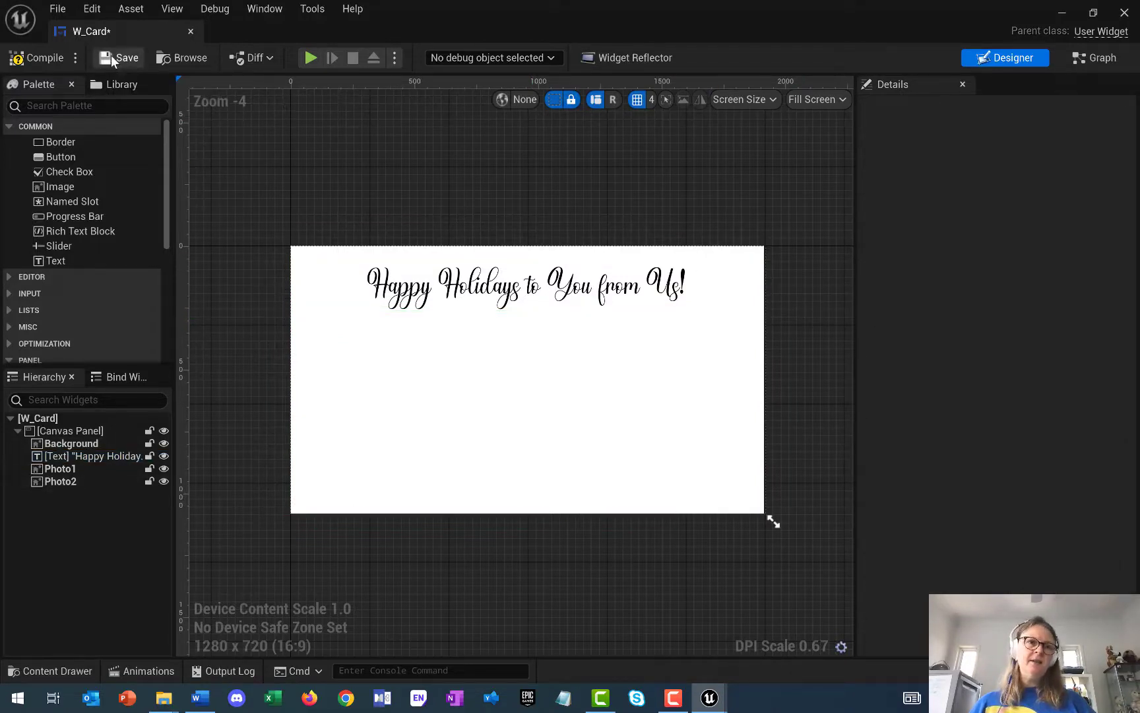
pyautogui.click(43, 62)
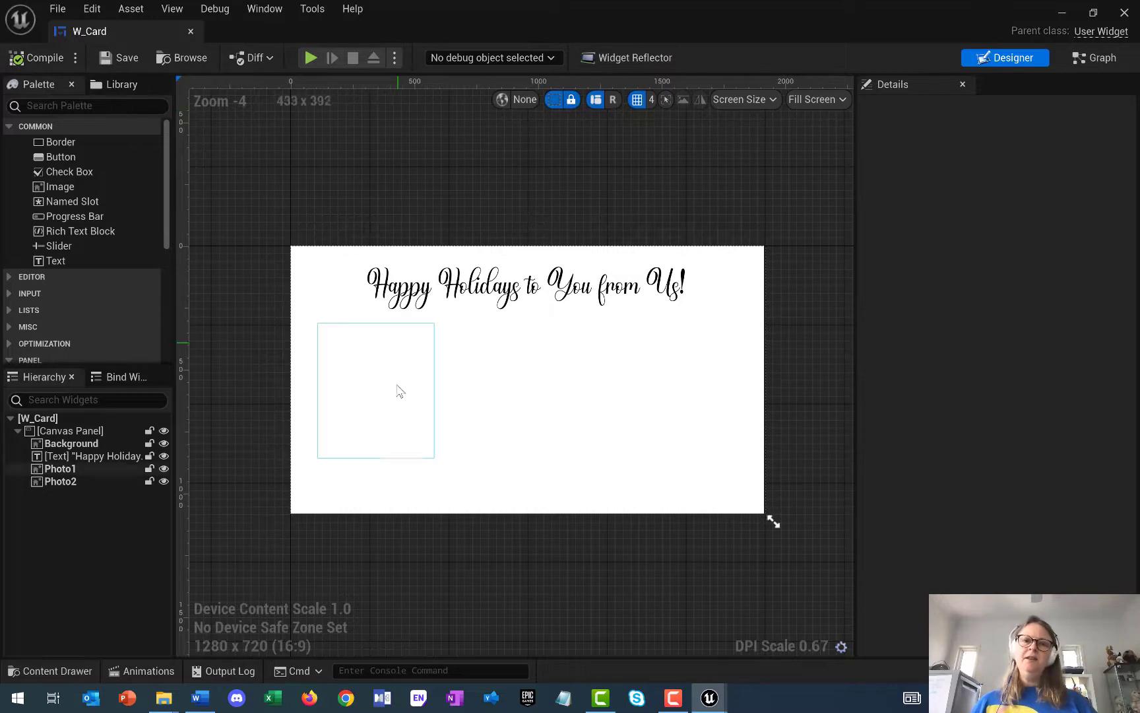
# Inspect the Photo1 and Photo2 image placeholders on the card, ending with Photo1 selected
pyautogui.click(385, 400)
pyautogui.click(673, 389)
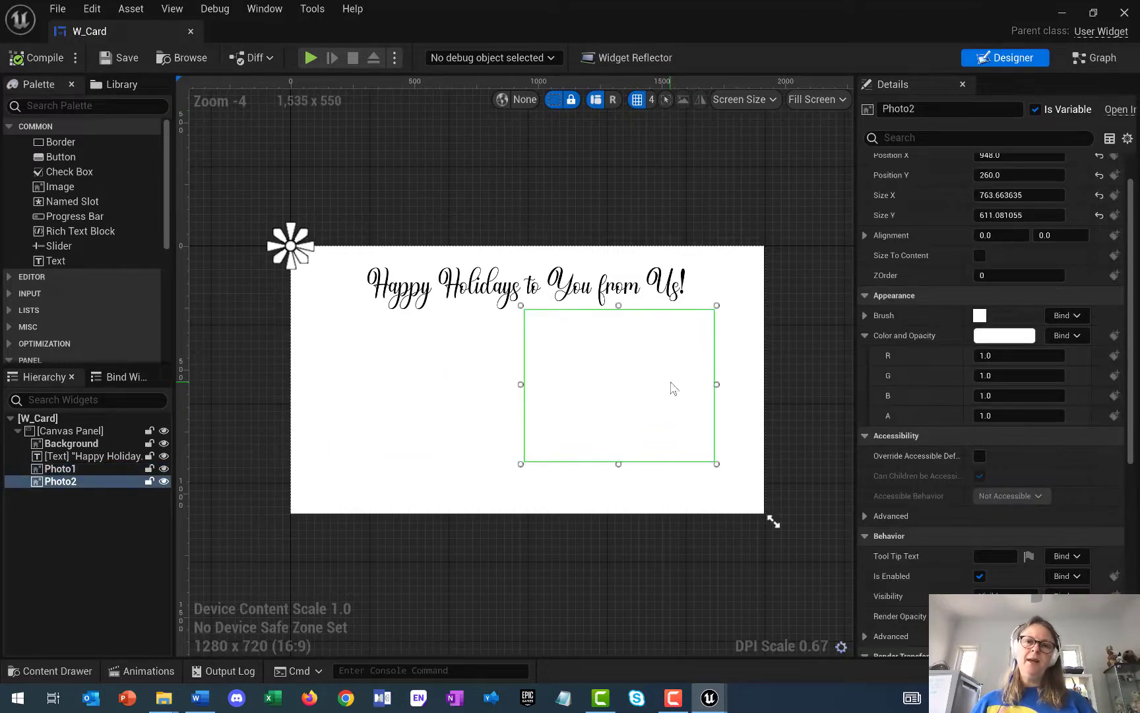
pyautogui.click(392, 374)
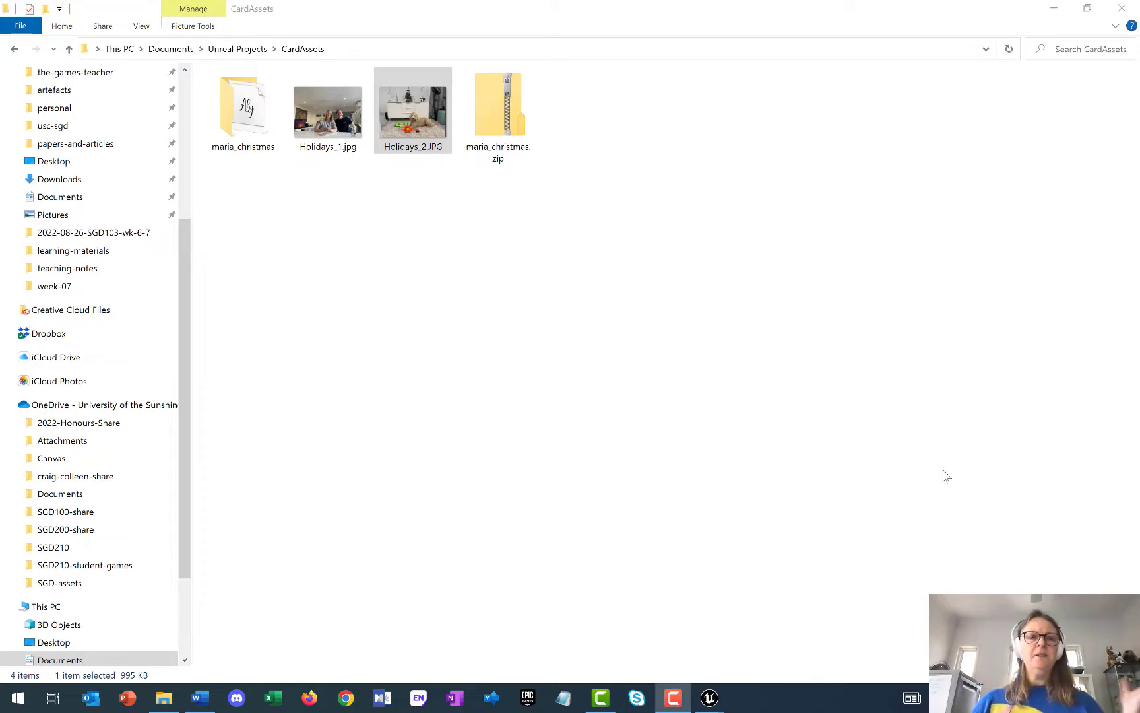
# View Holidays_1.jpg and Holidays_2.JPG from the CardAssets folder in File Explorer at full window size, and close the viewer
pyautogui.doubleClick(334, 125)
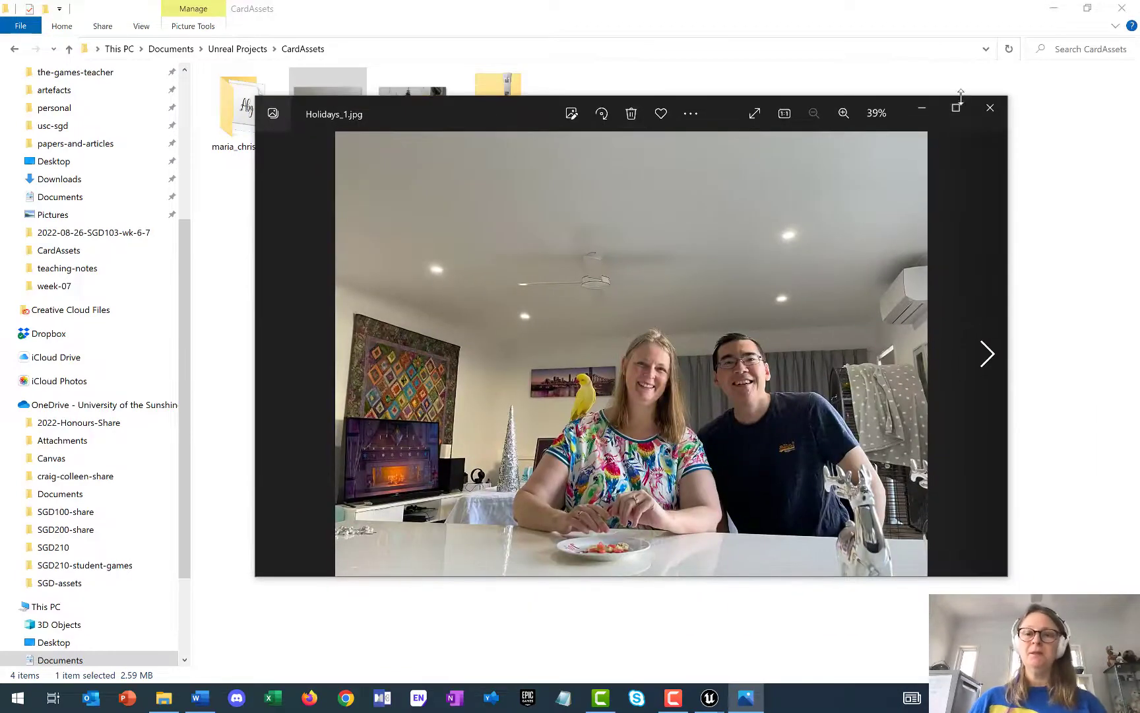
pyautogui.click(955, 109)
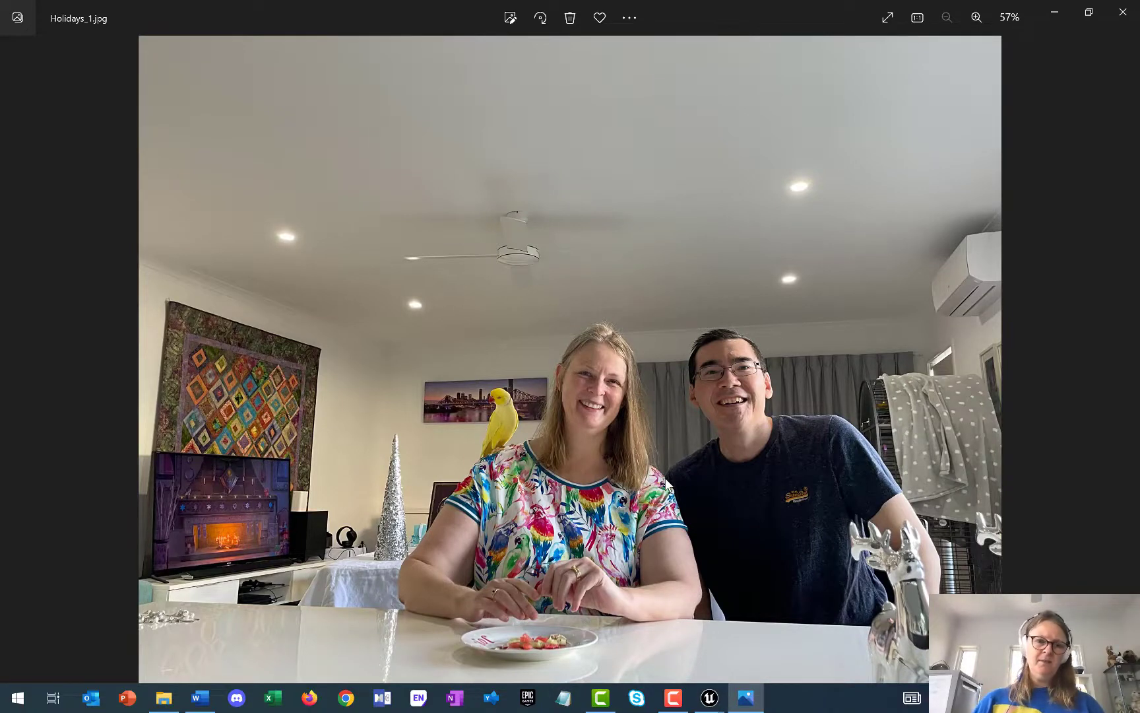
pyautogui.press('Right')
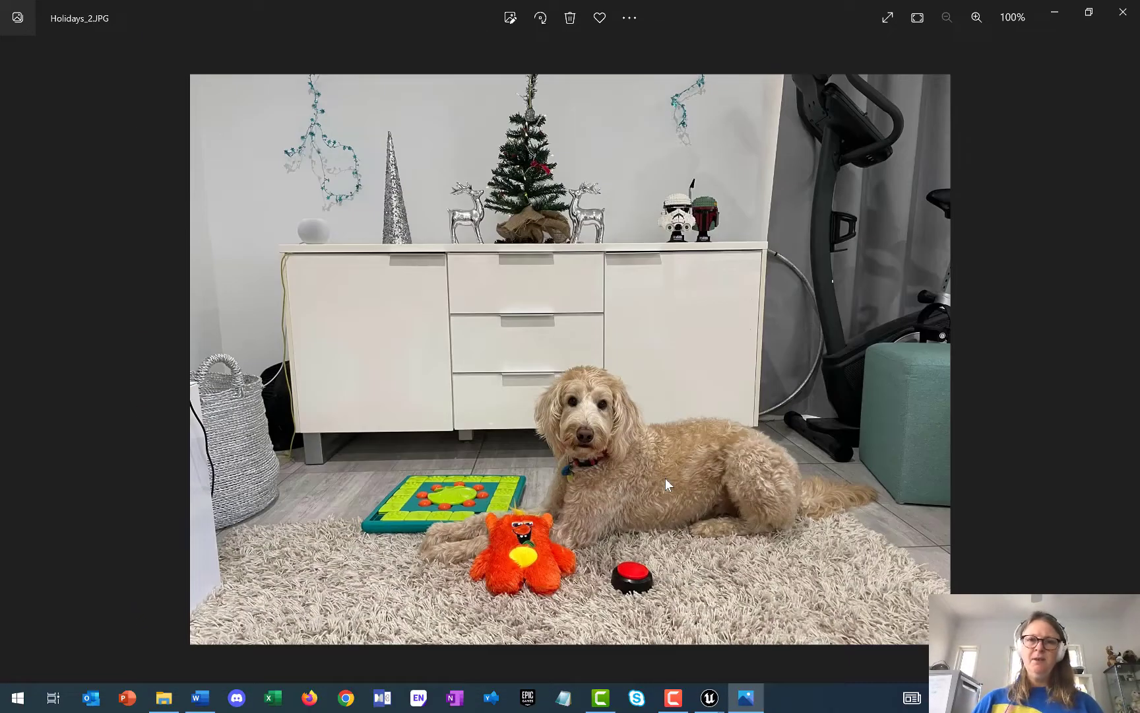
pyautogui.click(1124, 27)
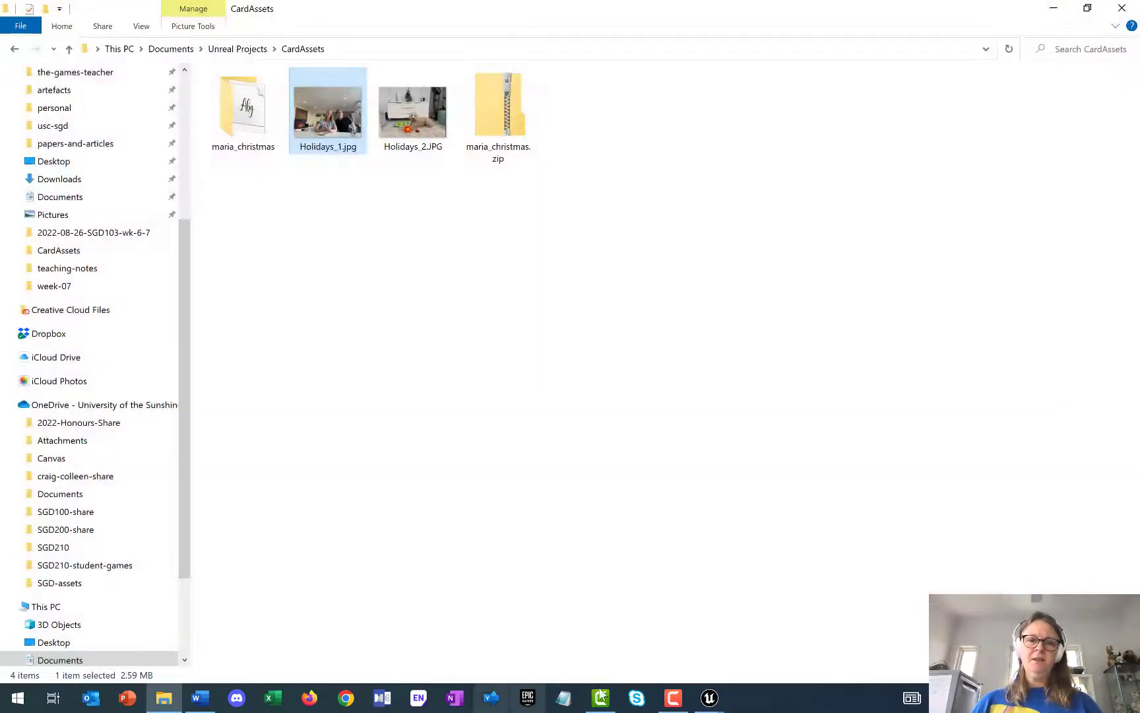
# Switch to Unreal Editor and import Holidays_1.jpg and Holidays_2.JPG into the project's CardAssets content folder
pyautogui.click(729, 653)
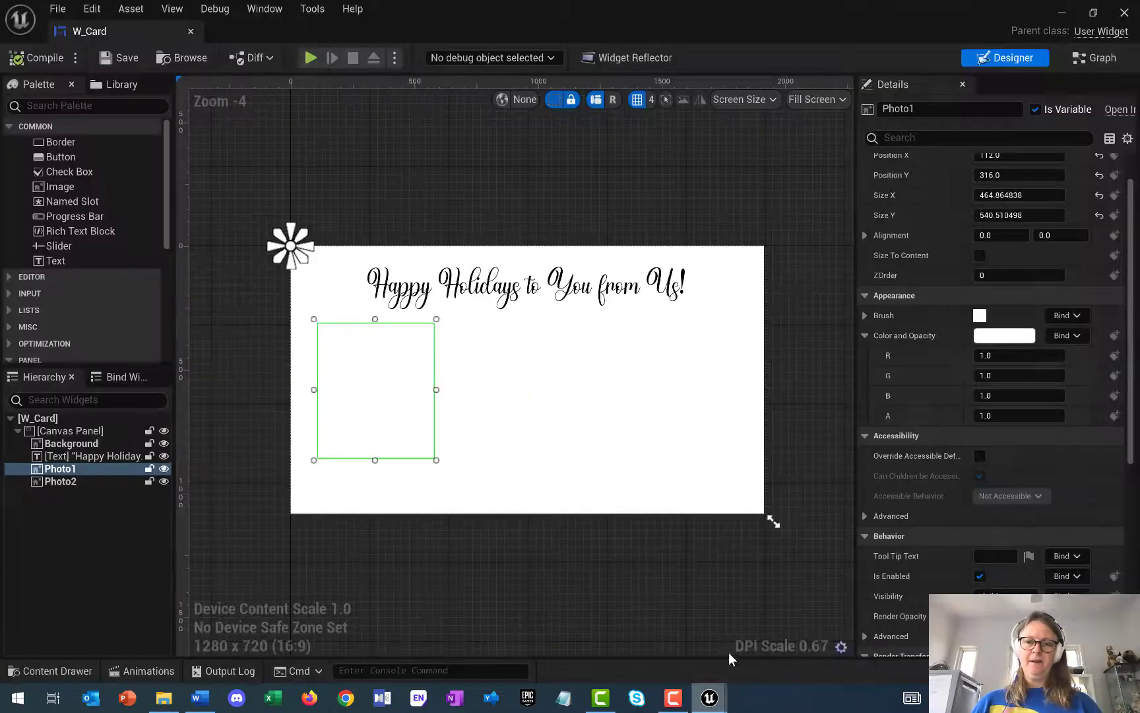
pyautogui.click(58, 671)
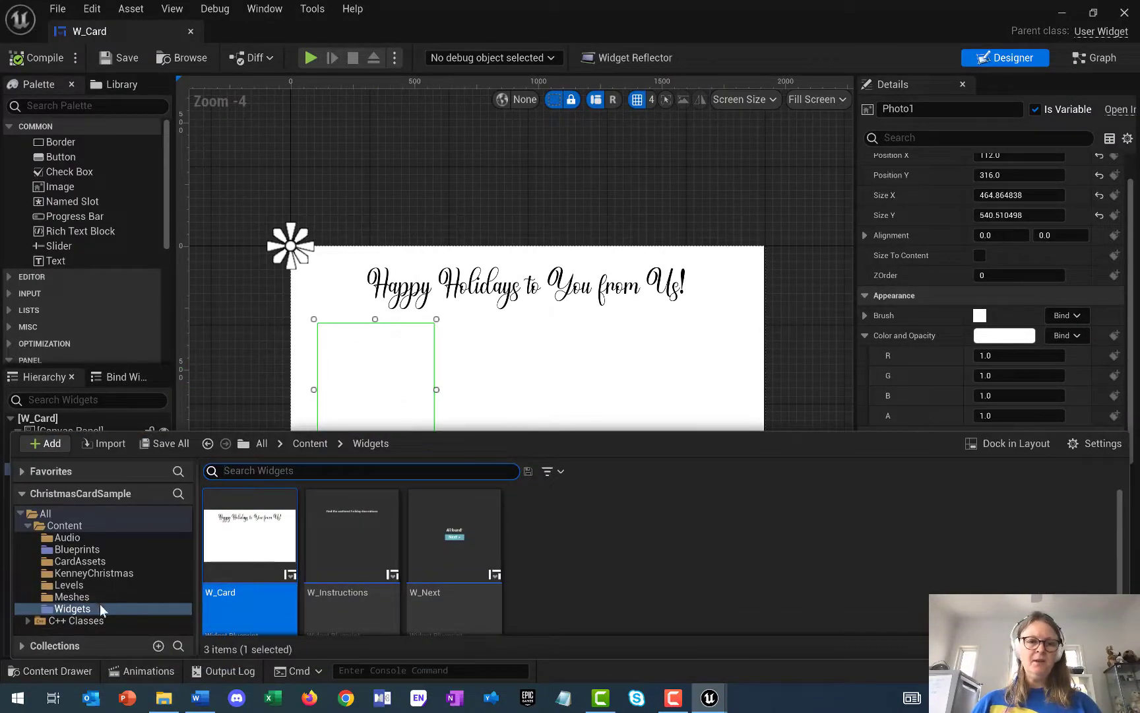
pyautogui.click(73, 561)
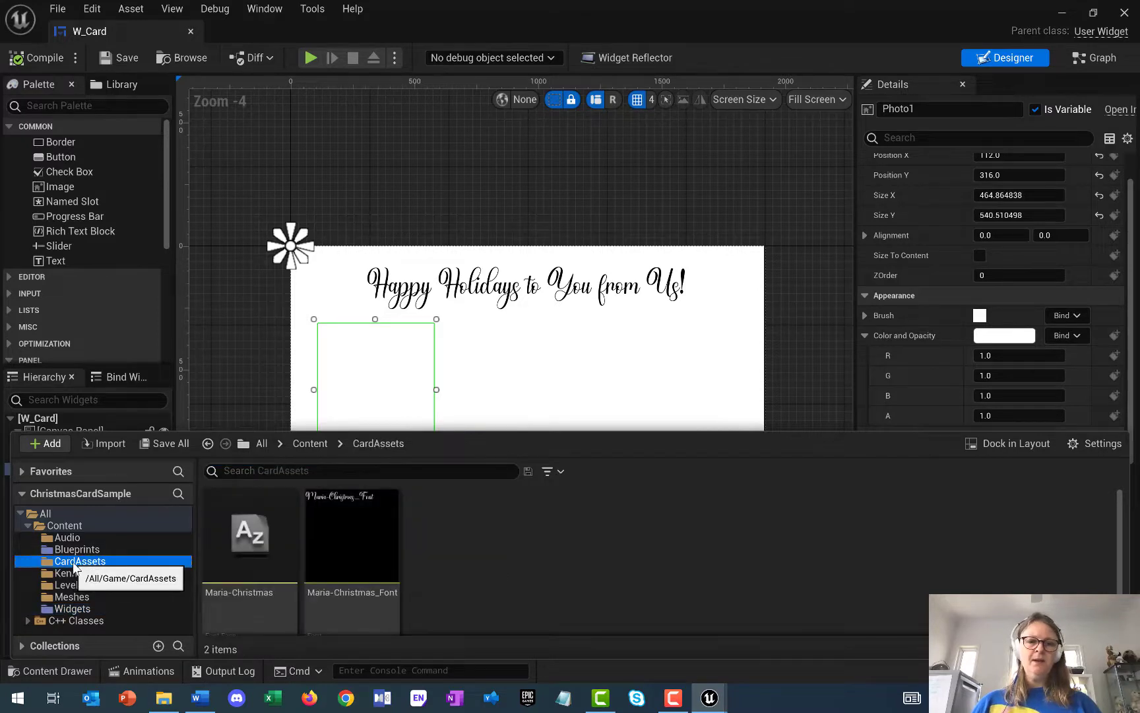
pyautogui.rightClick(594, 569)
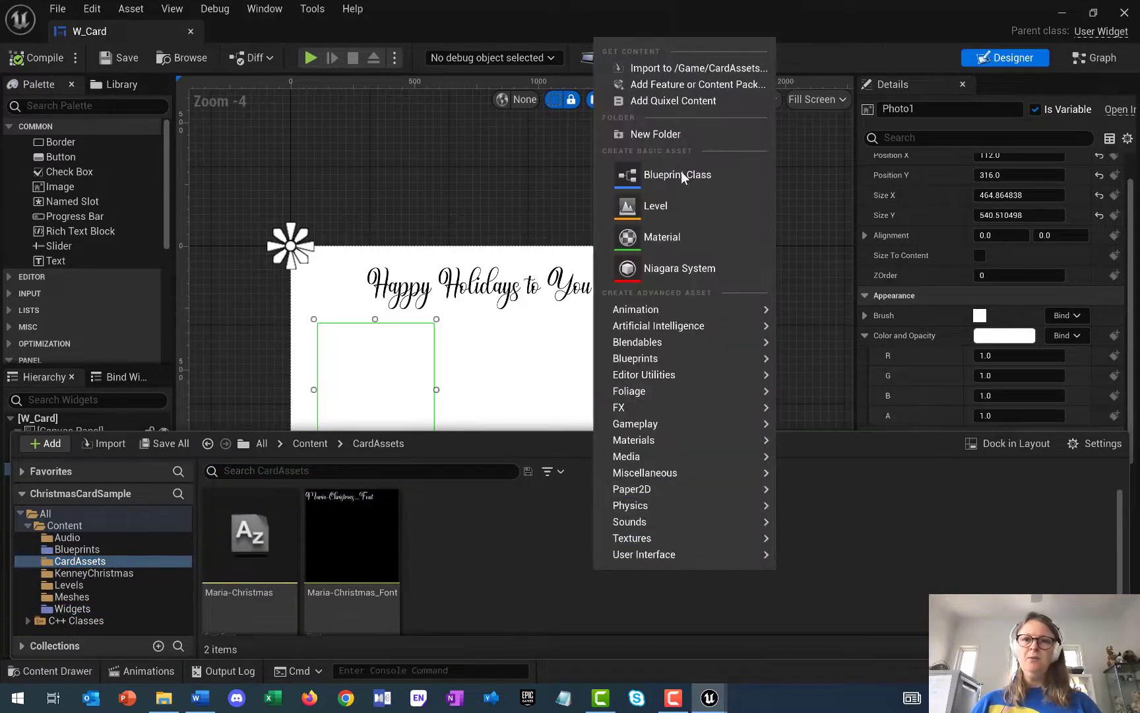
pyautogui.click(667, 68)
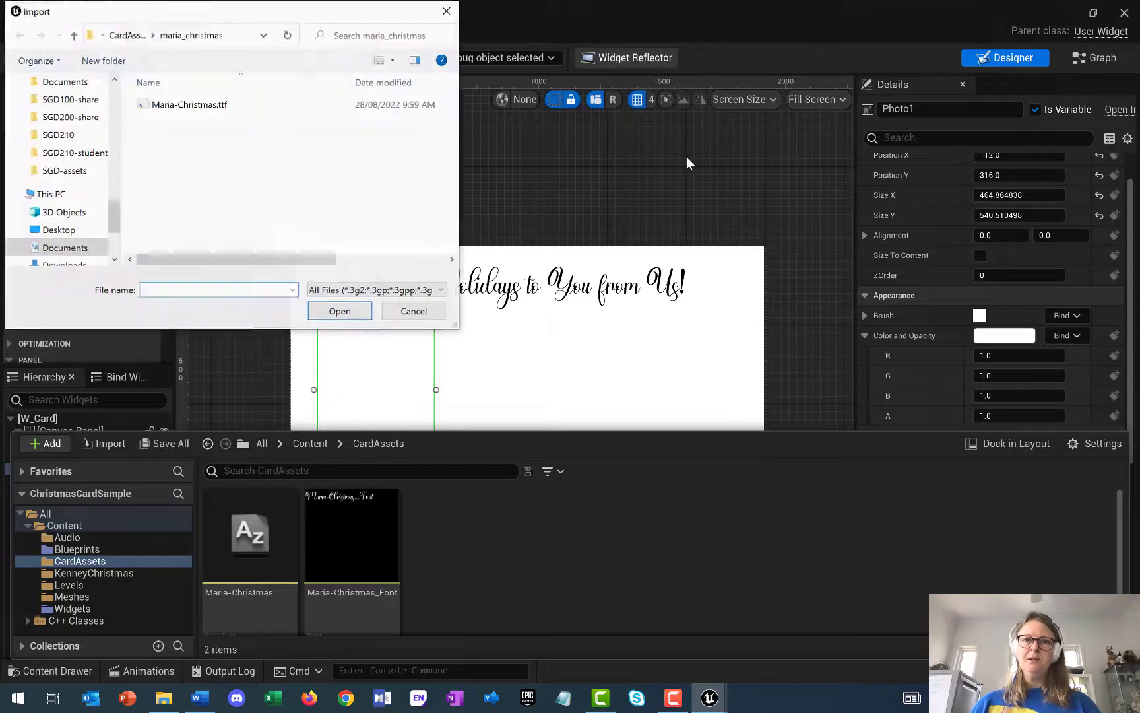
pyautogui.click(122, 37)
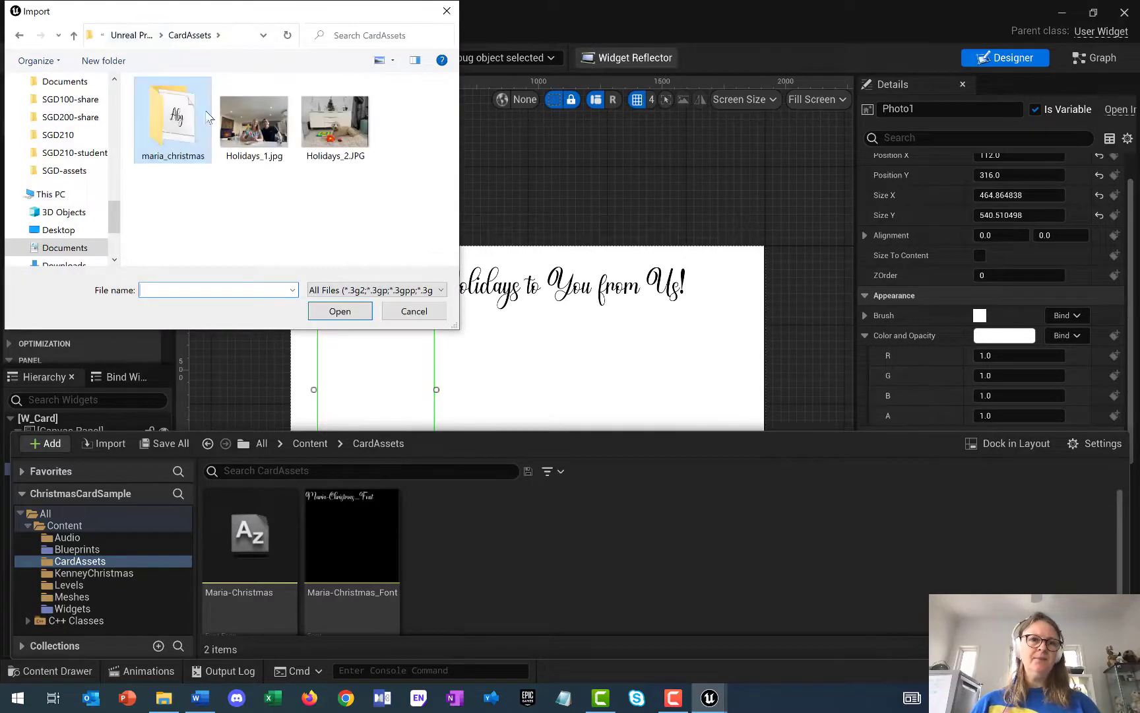
pyautogui.click(258, 144)
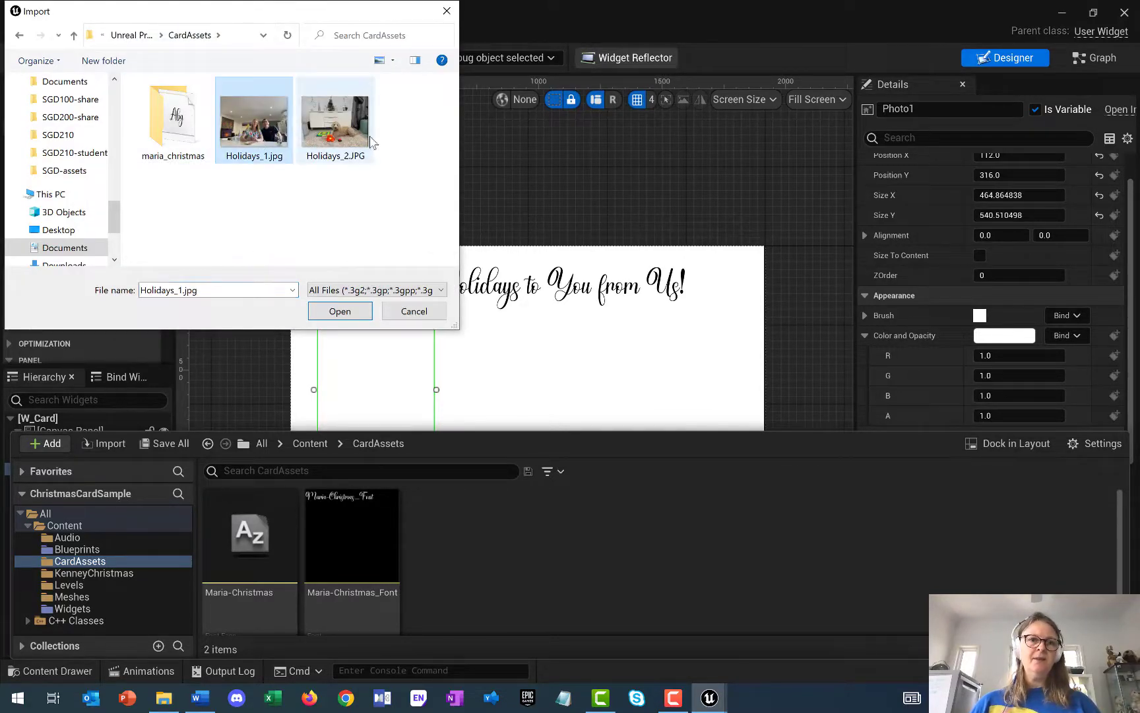
pyautogui.keyDown('shift'); pyautogui.click(336, 134); pyautogui.keyUp('shift')
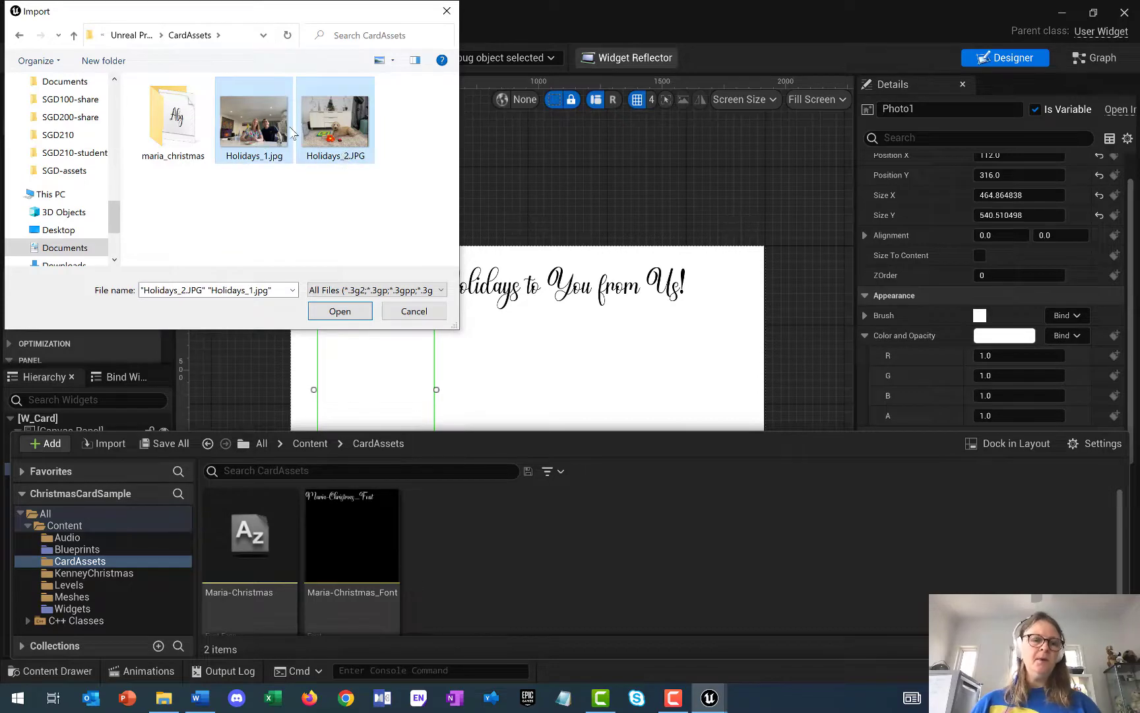
pyautogui.click(339, 312)
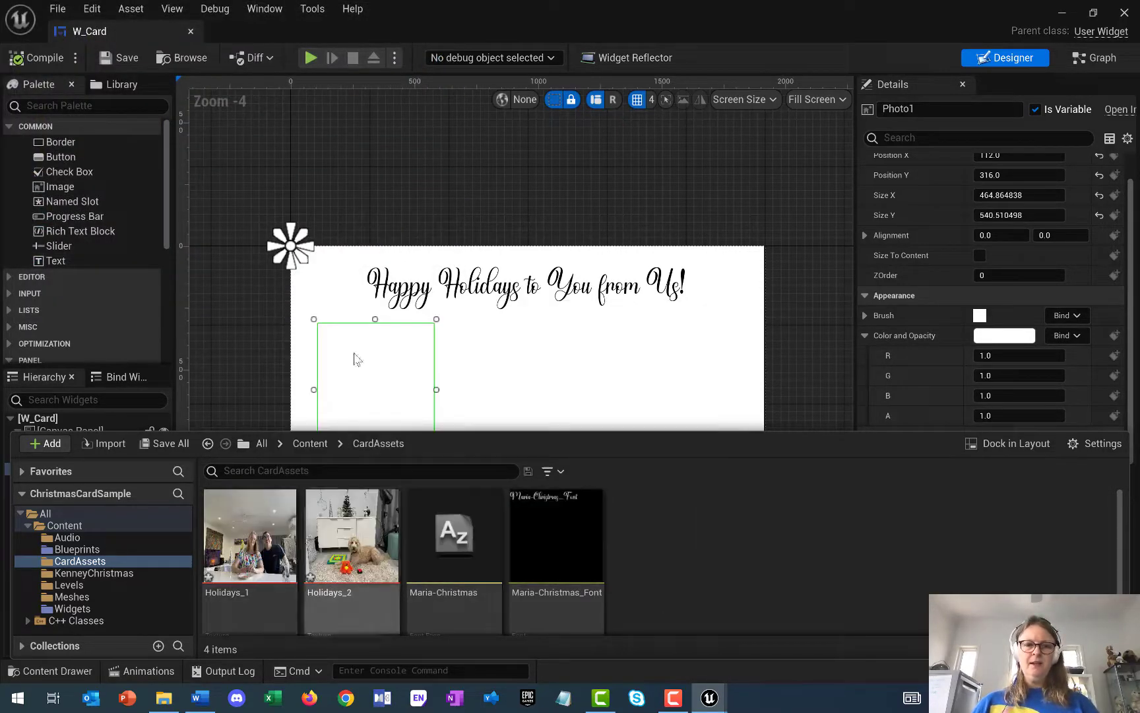
# Save all modified assets and check the imported photos in the CardAssets folder
pyautogui.click(58, 11)
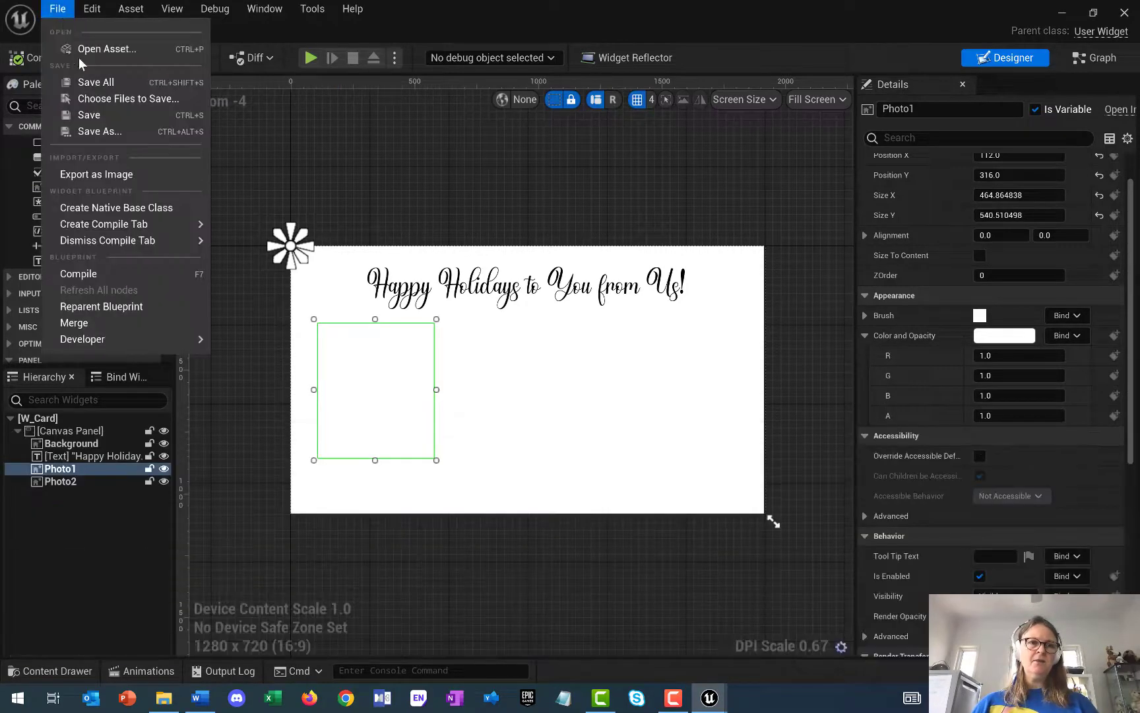
pyautogui.click(102, 87)
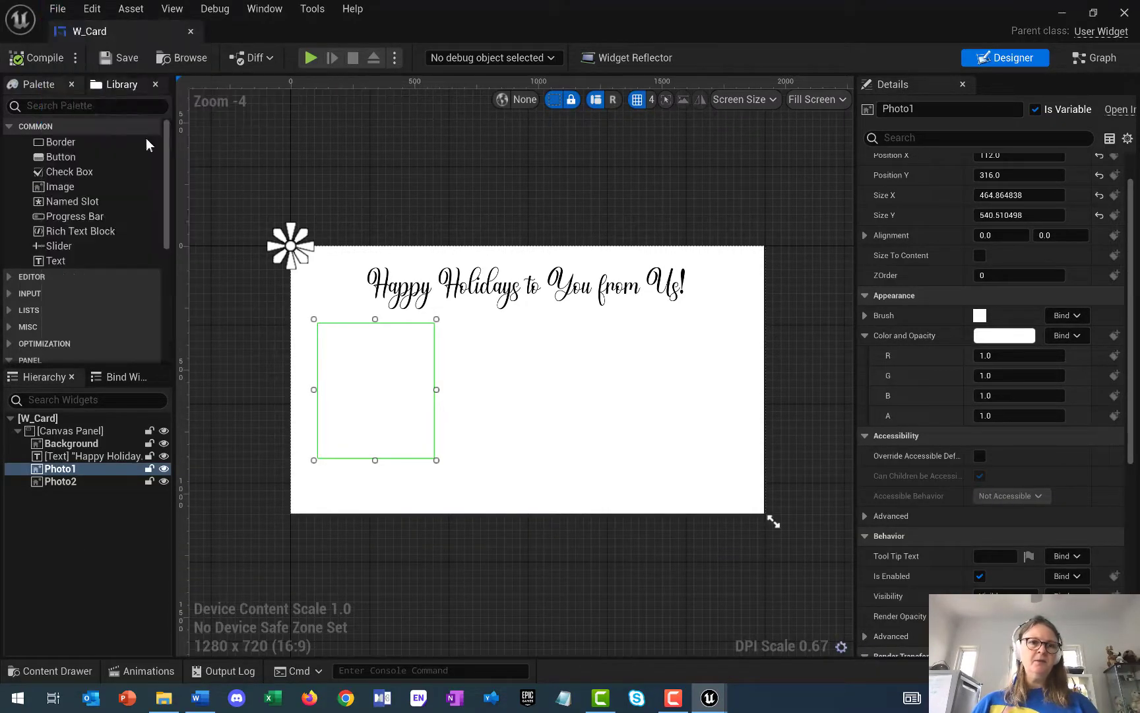
pyautogui.click(66, 676)
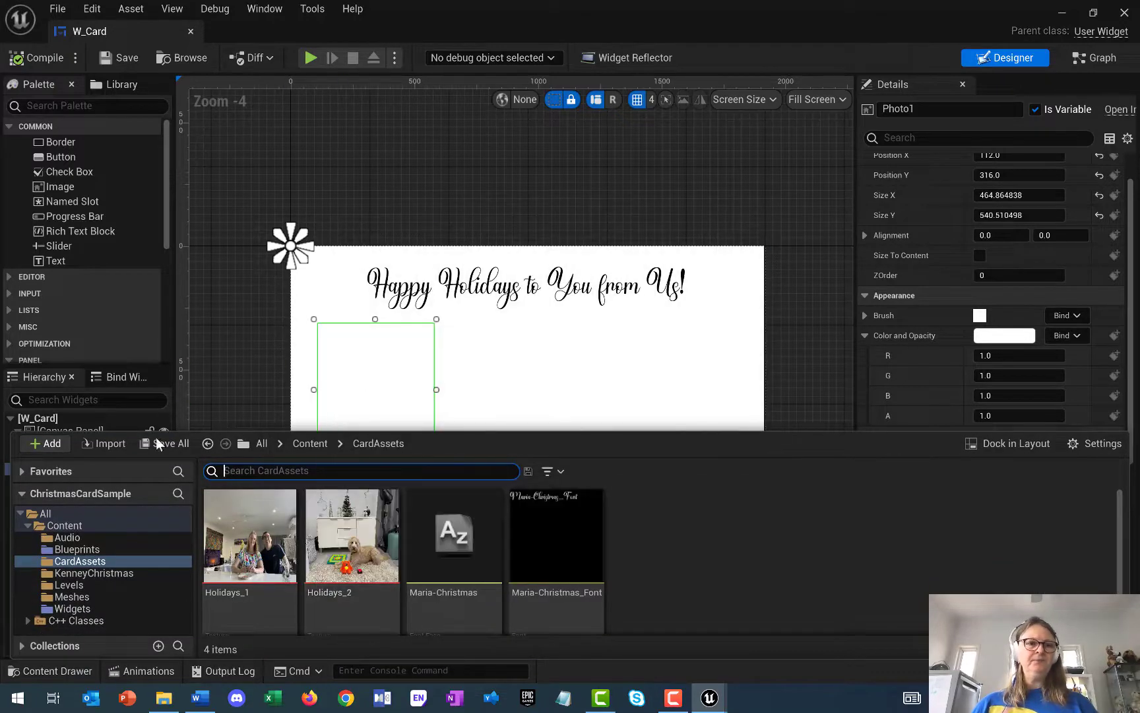
pyautogui.click(244, 201)
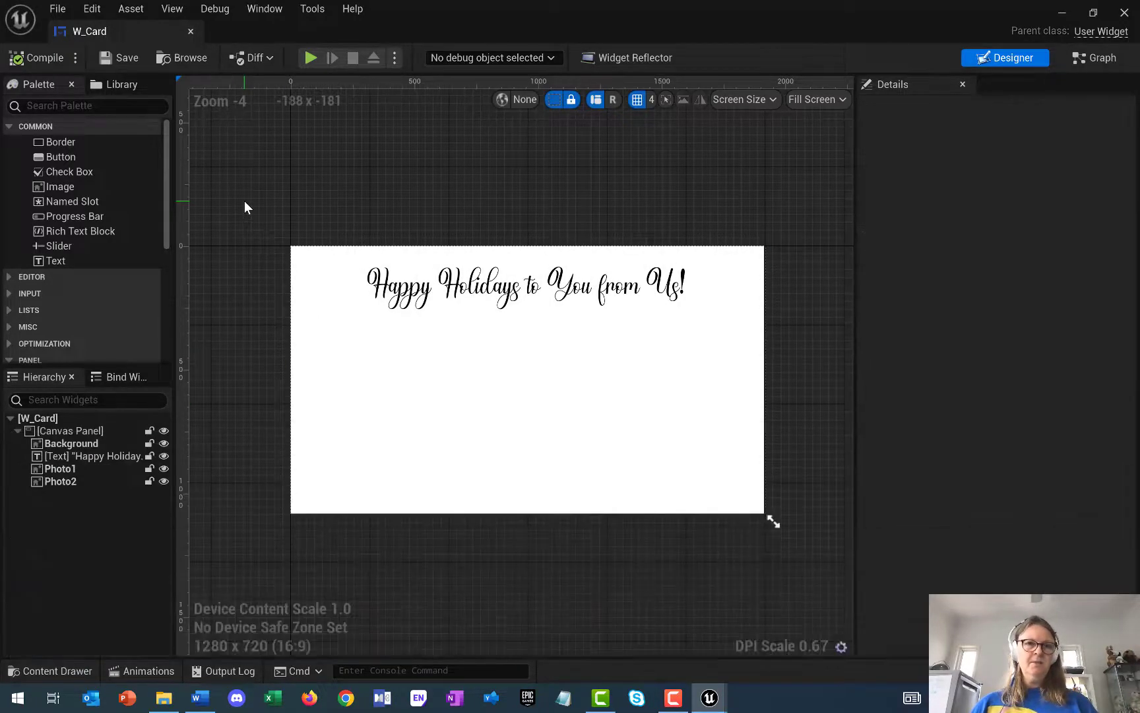
# Set the brush image of Photo1 to the Holidays_1 texture
pyautogui.click(68, 470)
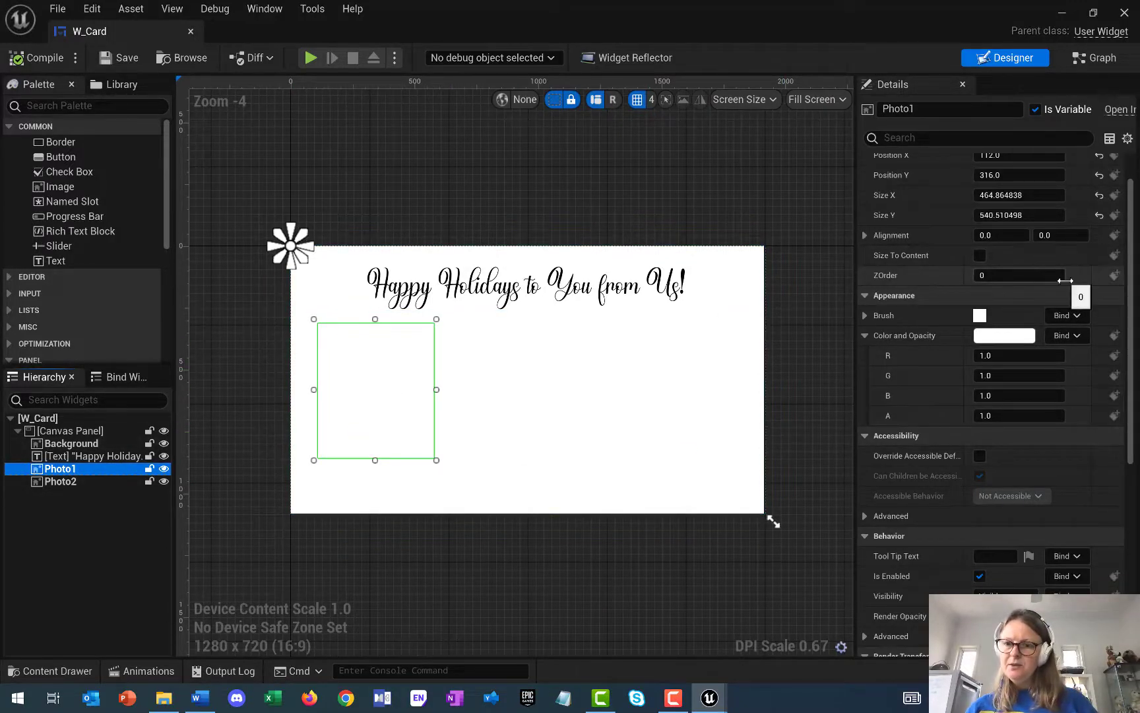
pyautogui.scroll(2, 1066, 280)
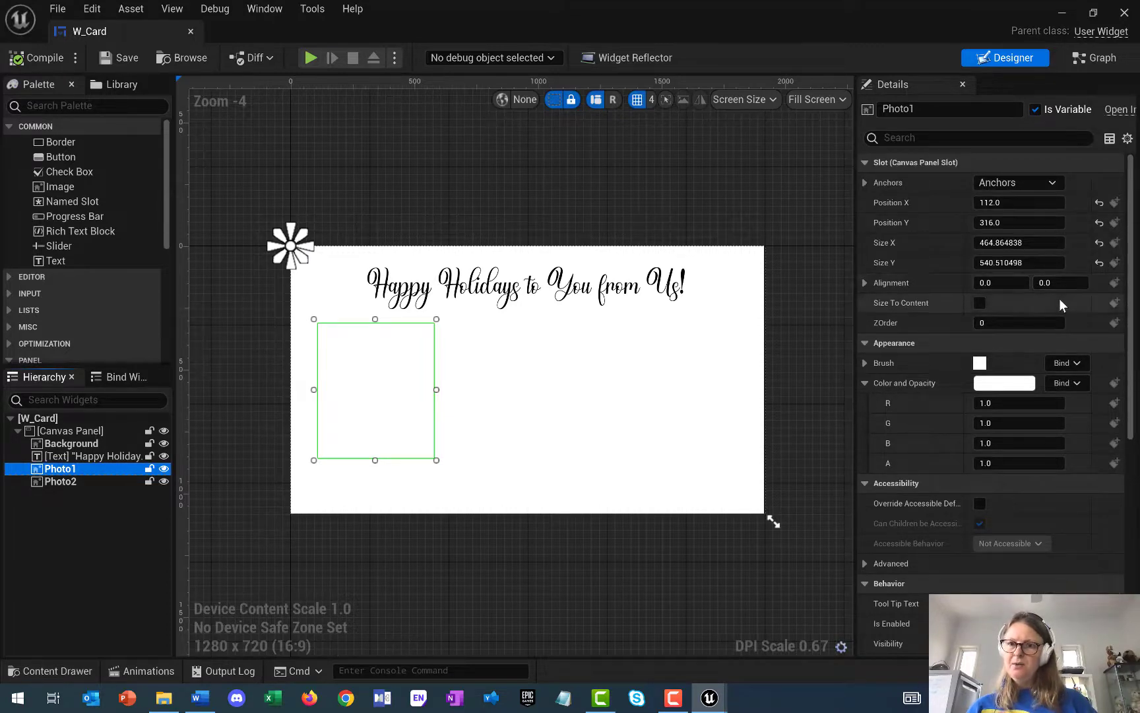
pyautogui.scroll(-3, 1060, 308)
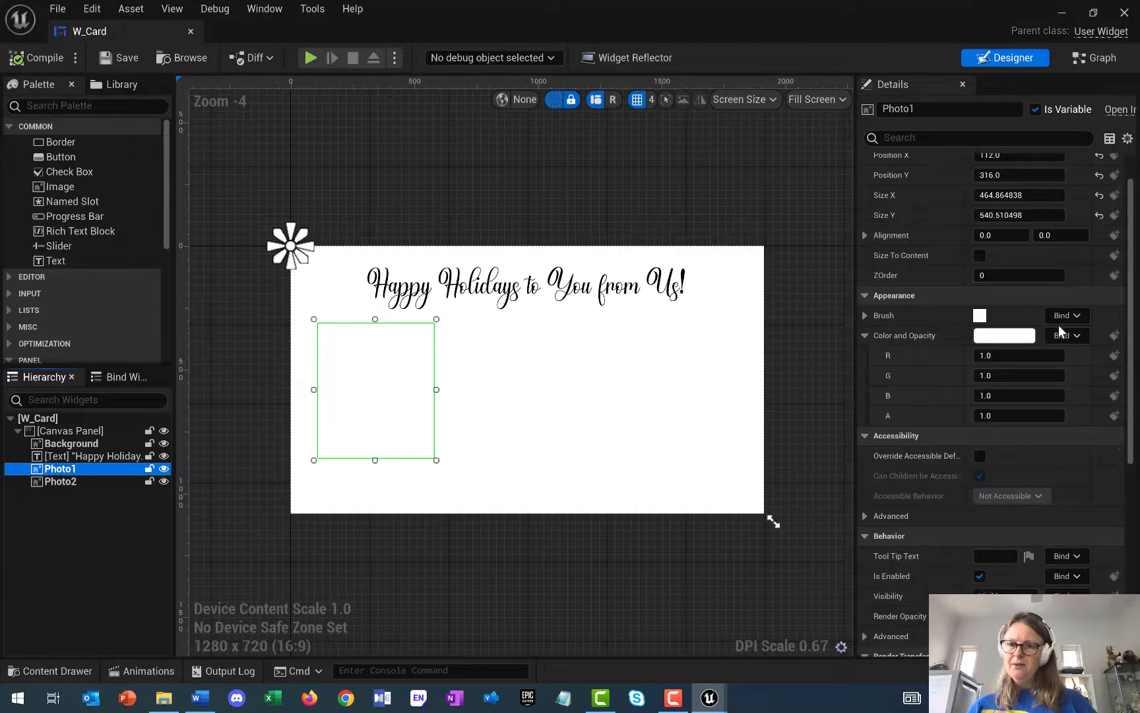
pyautogui.scroll(3, 1029, 327)
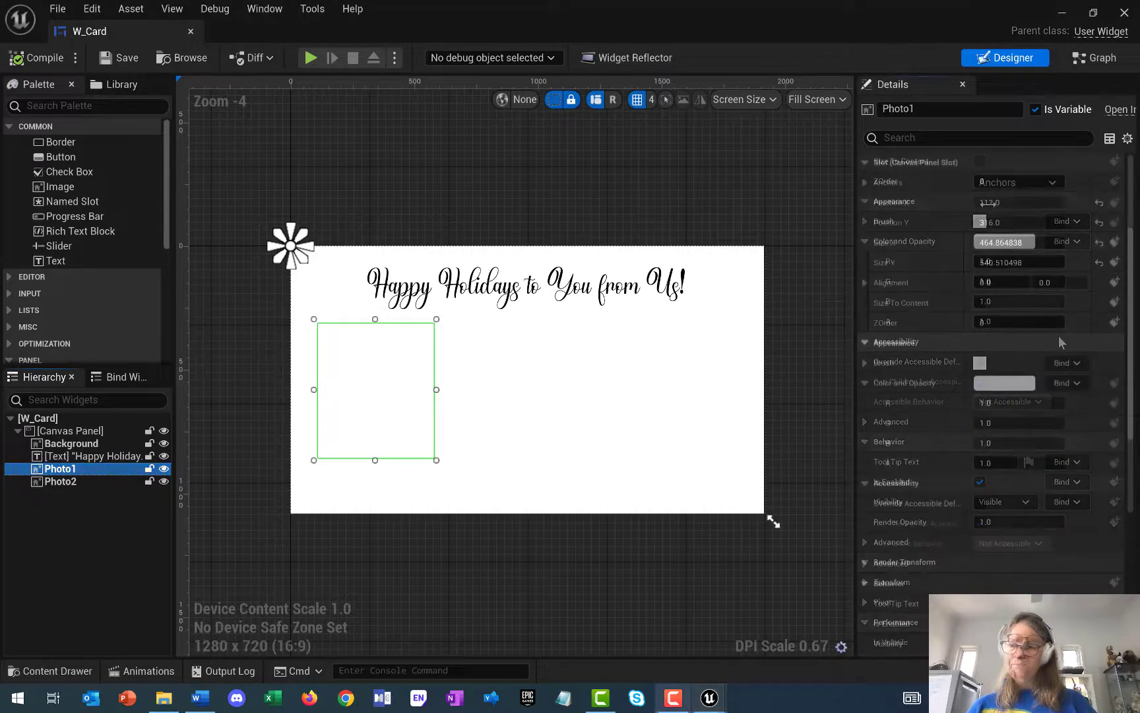
pyautogui.click(866, 363)
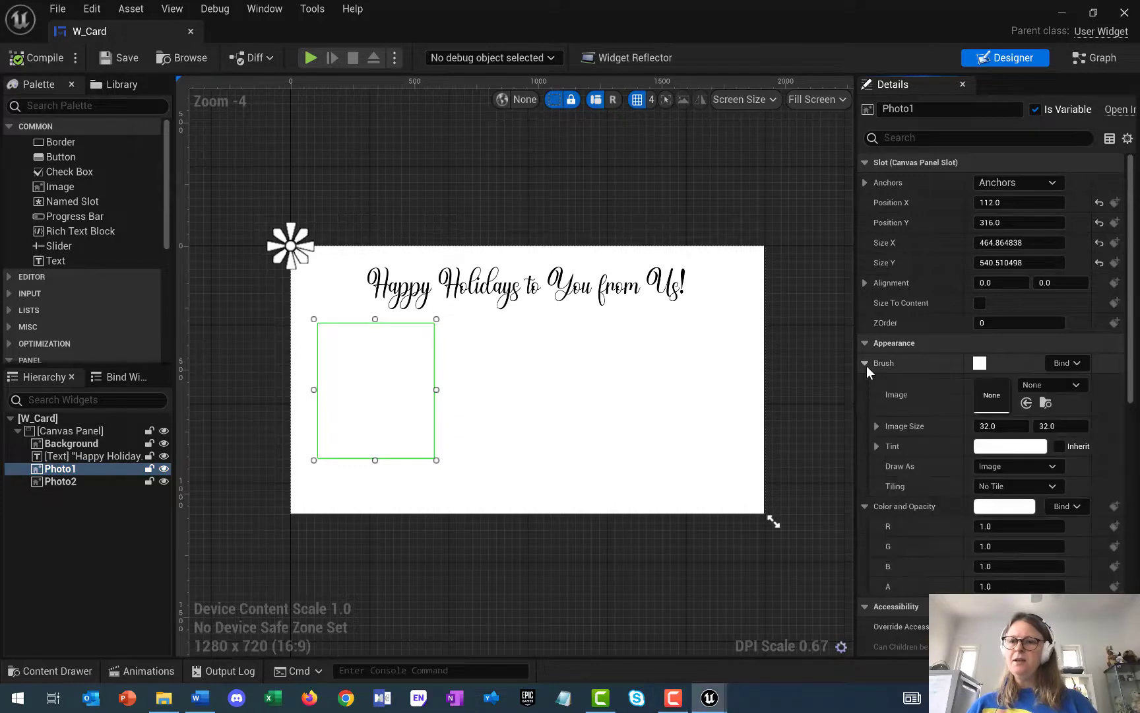
pyautogui.click(1052, 385)
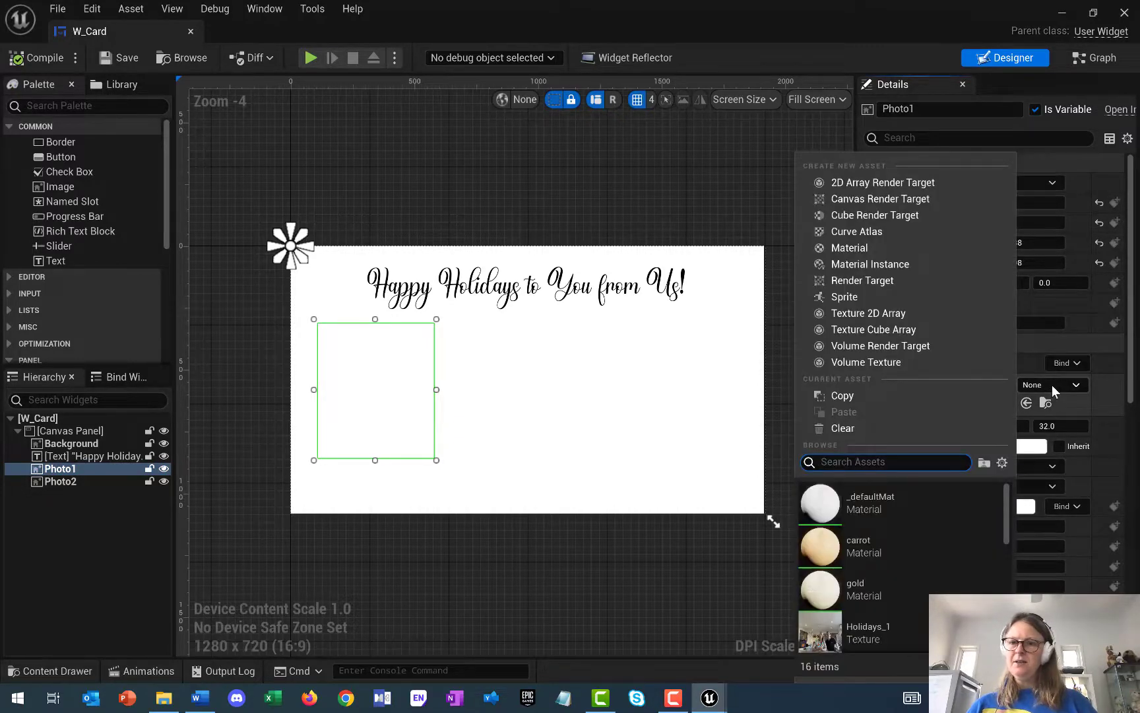
pyautogui.scroll(-1, 897, 550)
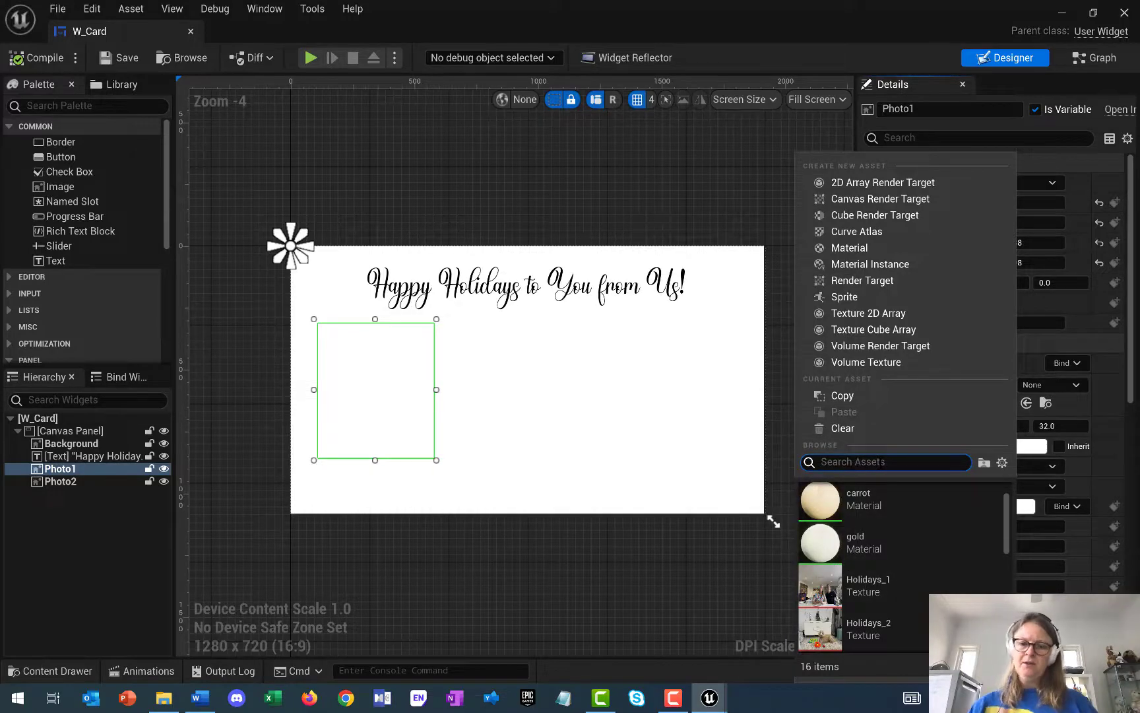
pyautogui.write('holi')
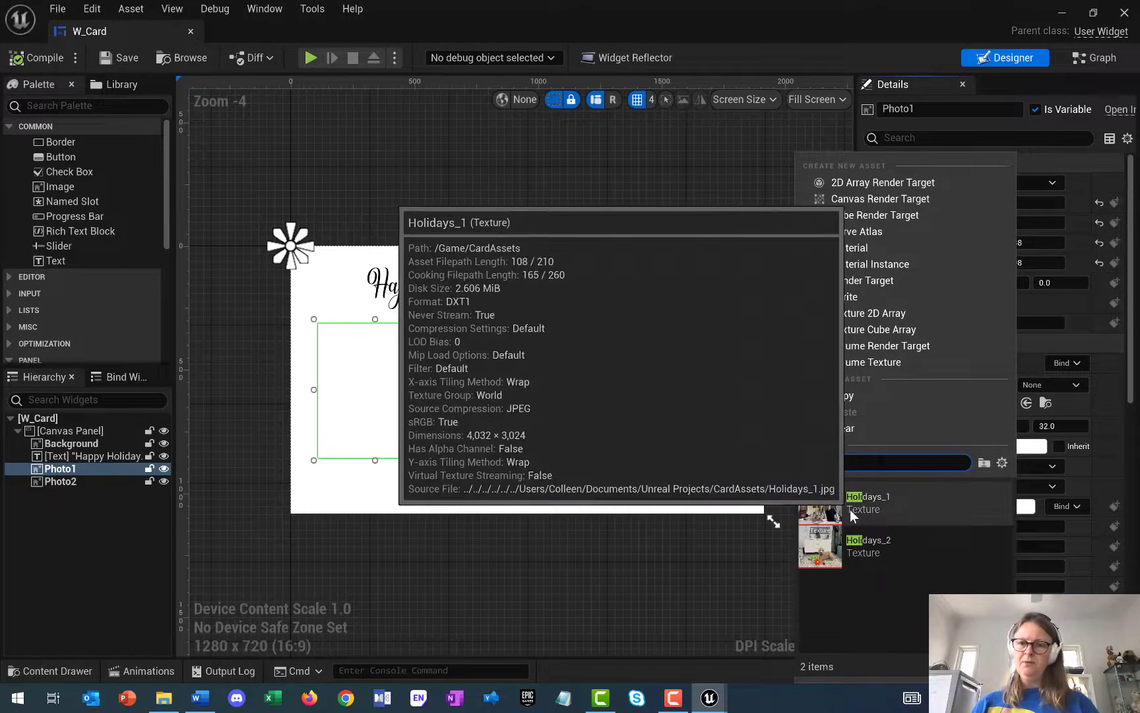
pyautogui.click(850, 508)
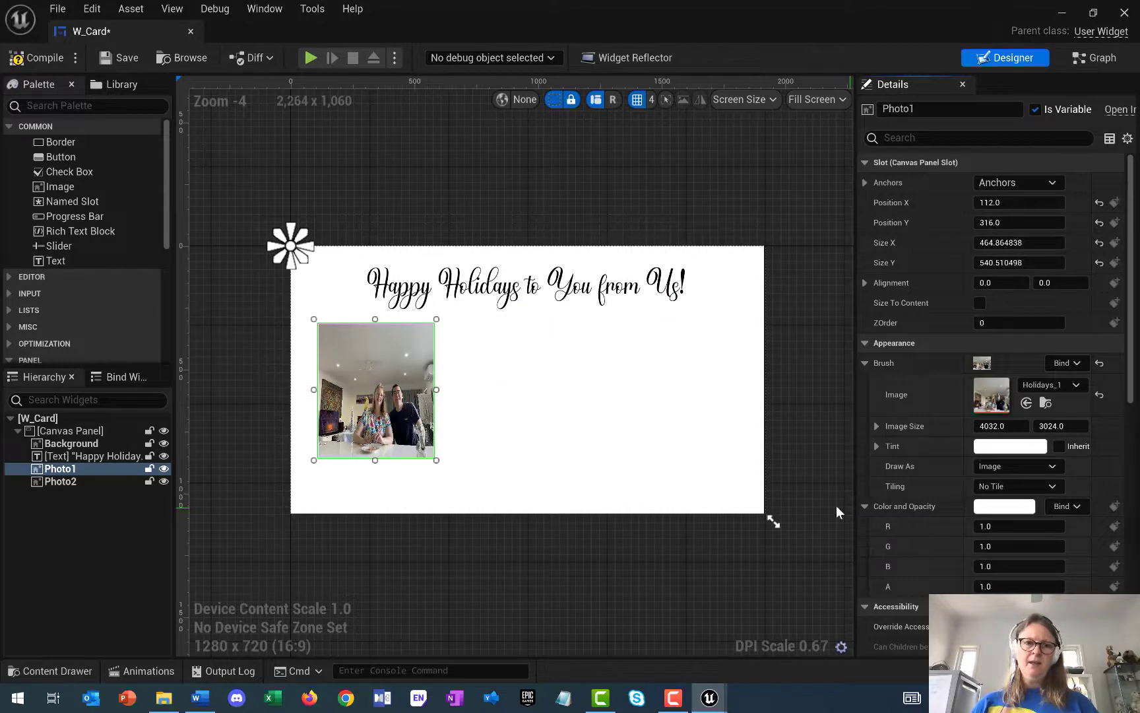
# Enlarge Photo1 to about 845 by 584 and move it to position X 80, Y 304
pyautogui.moveTo(446, 469); pyautogui.dragTo(517, 474)
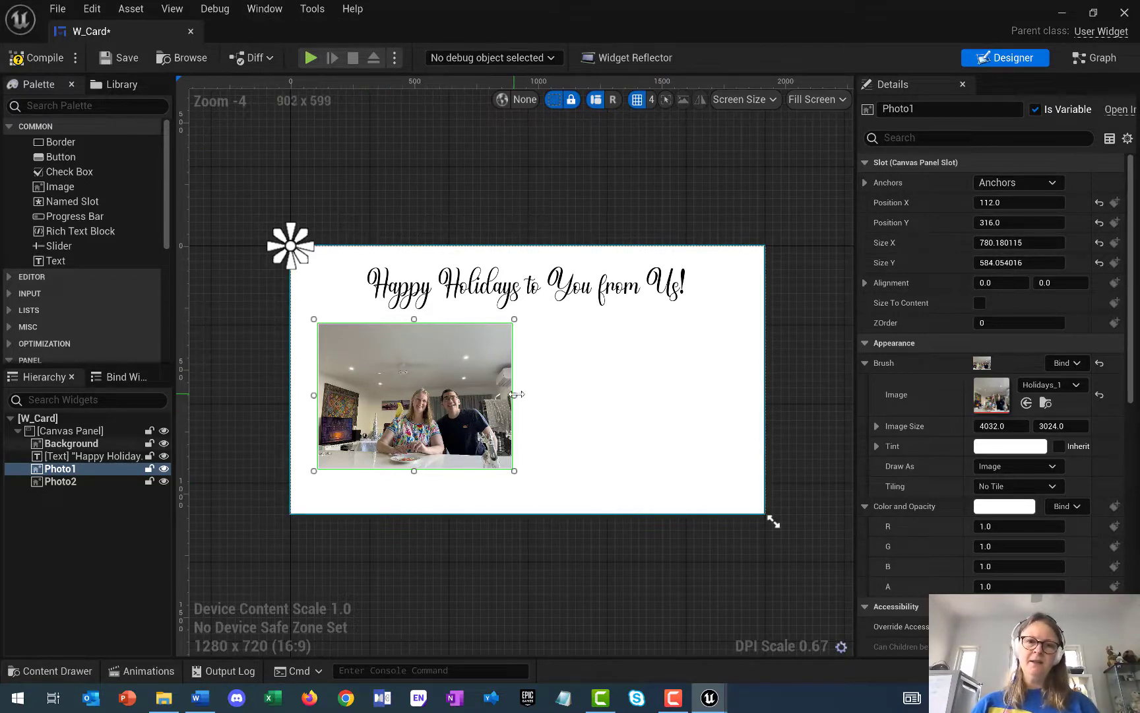
pyautogui.moveTo(516, 394); pyautogui.dragTo(522, 394)
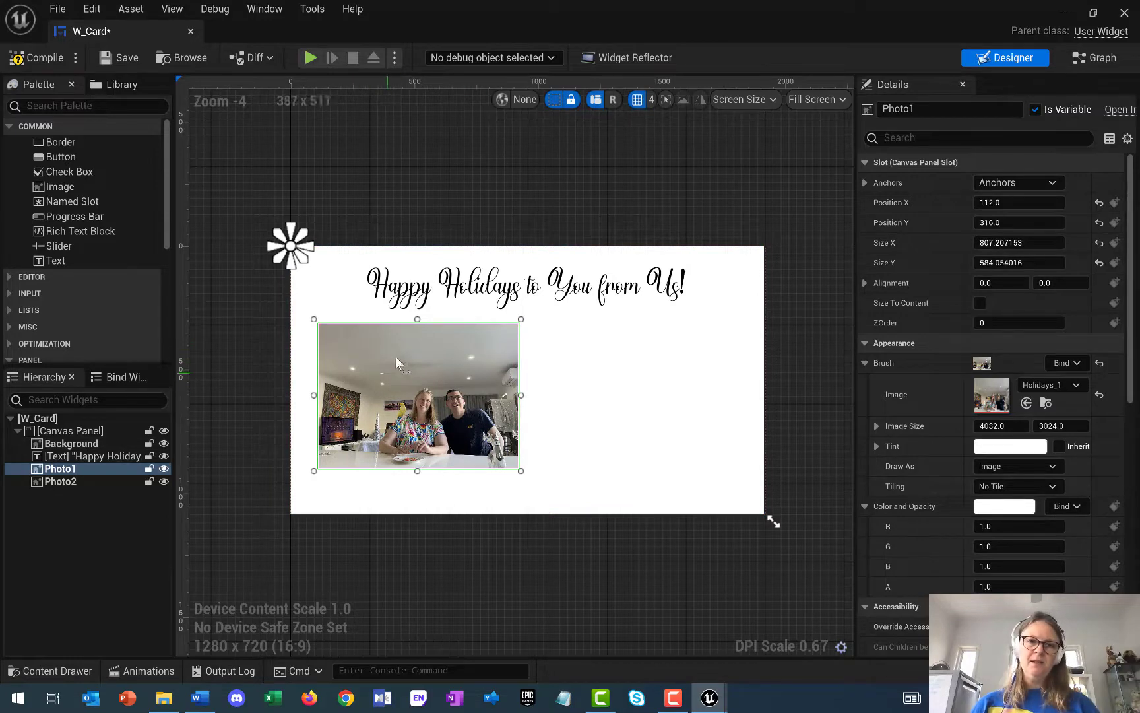
pyautogui.moveTo(443, 379); pyautogui.dragTo(428, 376)
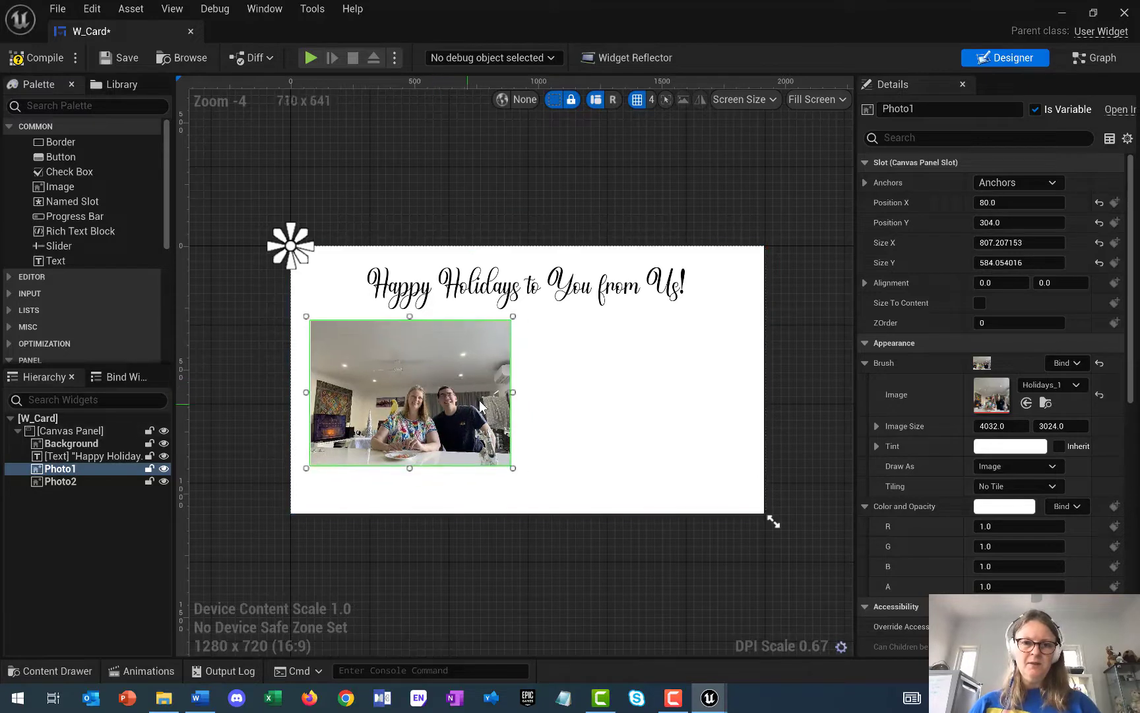
pyautogui.moveTo(512, 392); pyautogui.dragTo(522, 392)
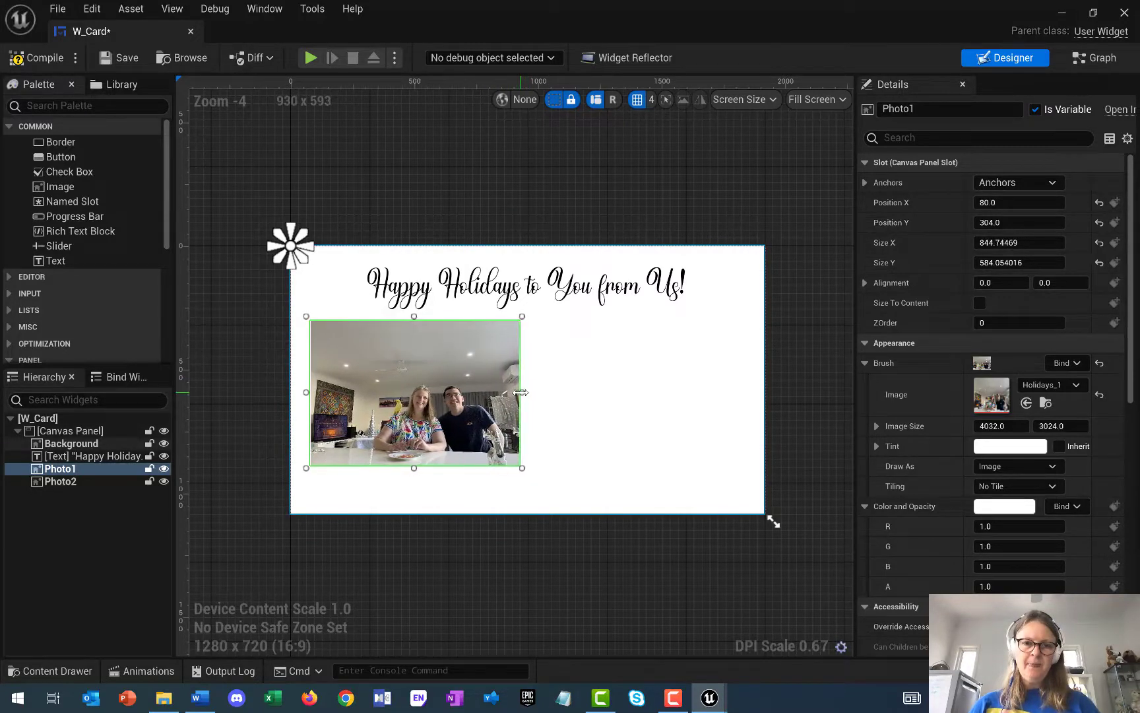
# Set the brush image of Photo2 to the Holidays_2 texture
pyautogui.click(61, 482)
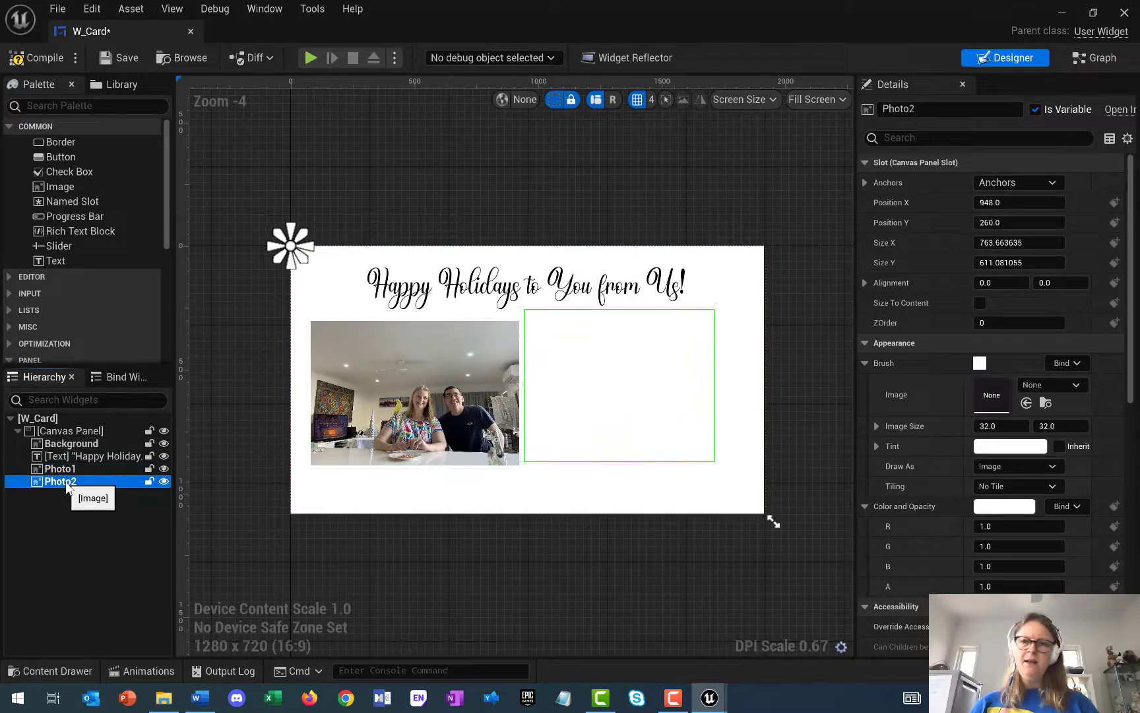
pyautogui.click(1053, 384)
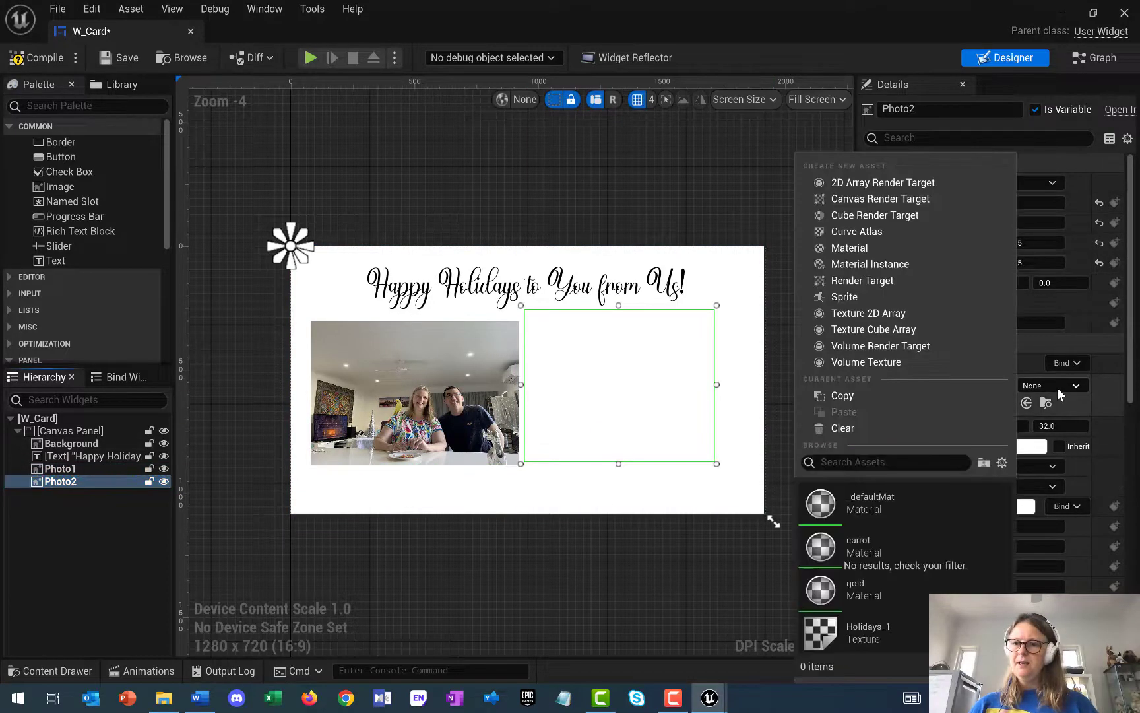
pyautogui.click(875, 603)
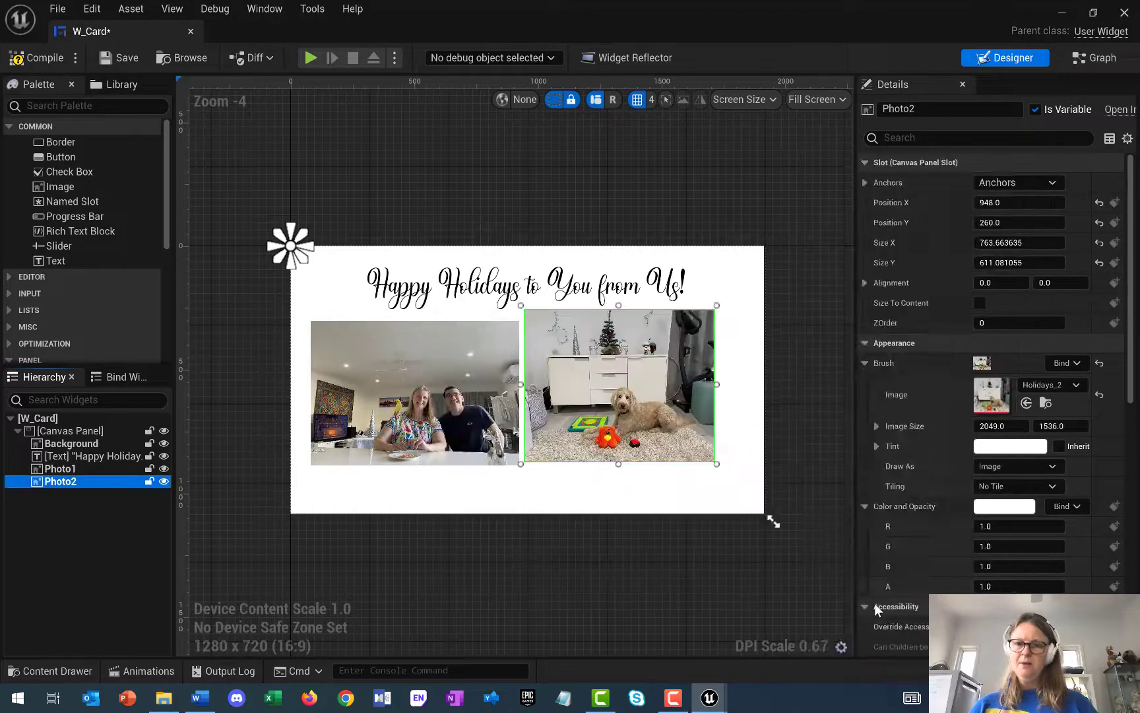
# Move Photo2 to position X 972, Y 276 and anchor it to the canvas's top-right corner
pyautogui.moveTo(656, 390); pyautogui.dragTo(660, 394)
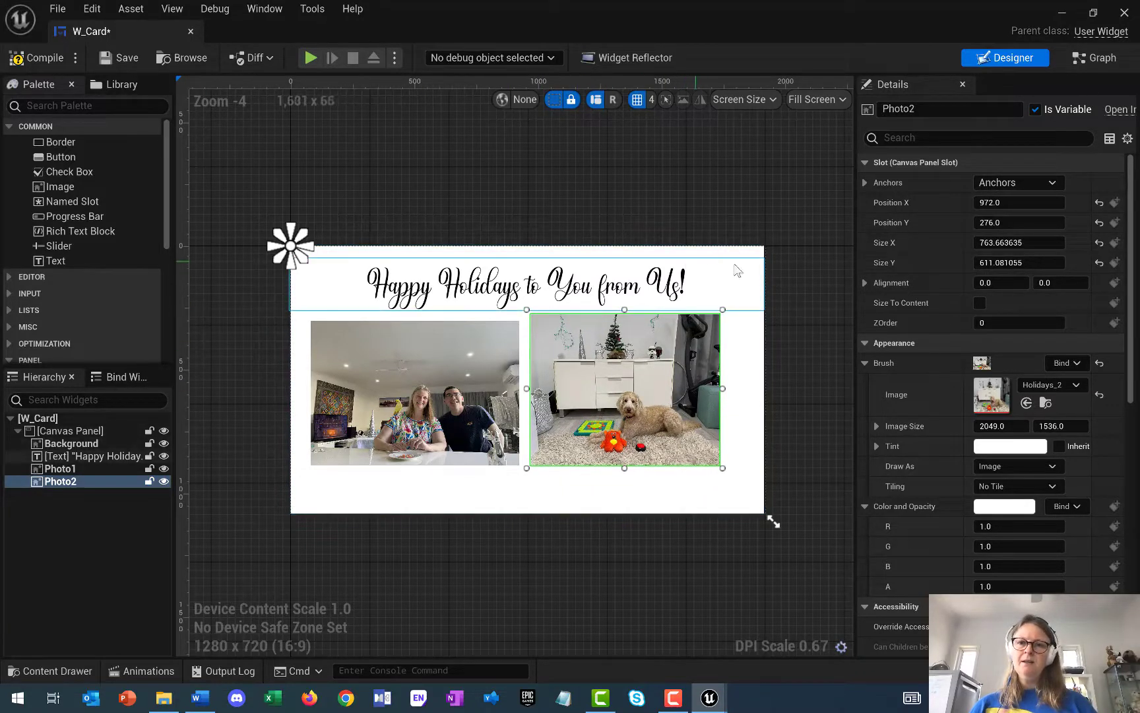
pyautogui.click(1006, 185)
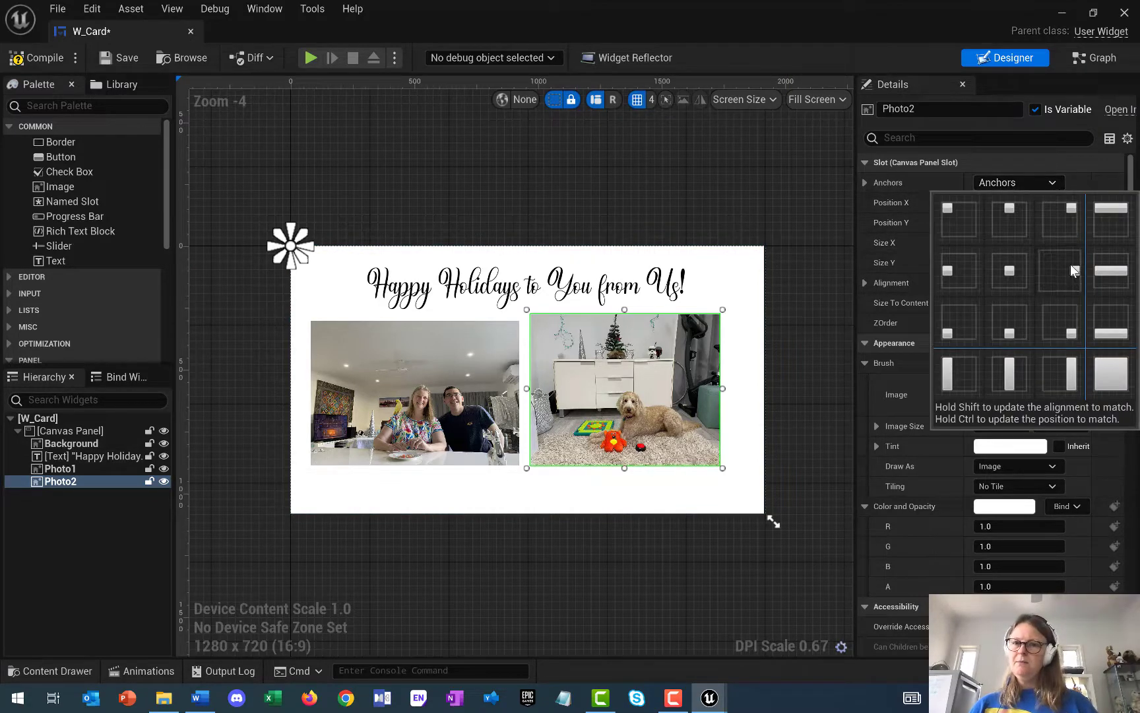
pyautogui.click(1068, 223)
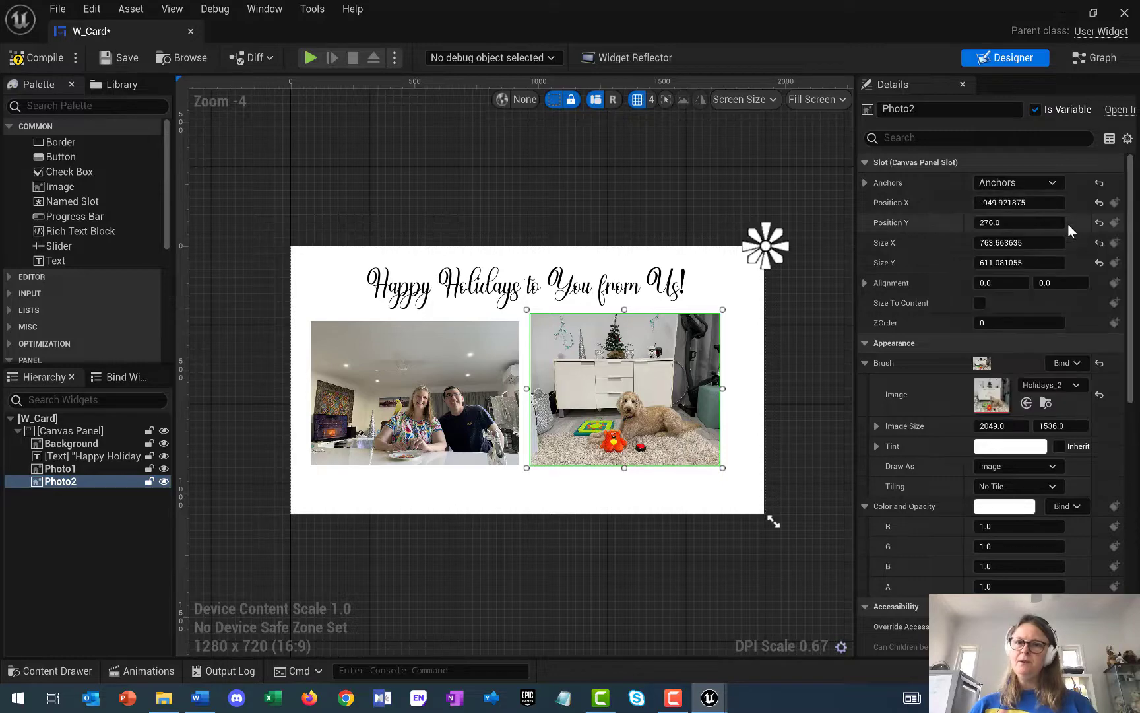
# Check Photo1's anchor, clear the selection, and compile and save the W_Card widget
pyautogui.click(410, 413)
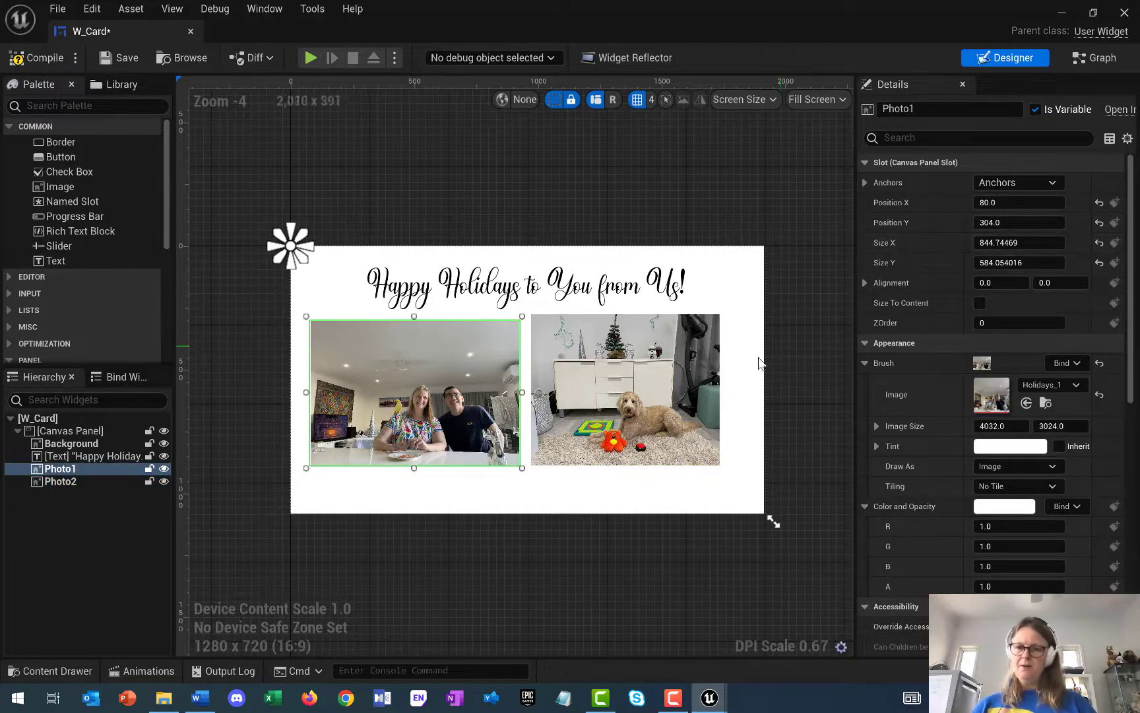
pyautogui.click(791, 430)
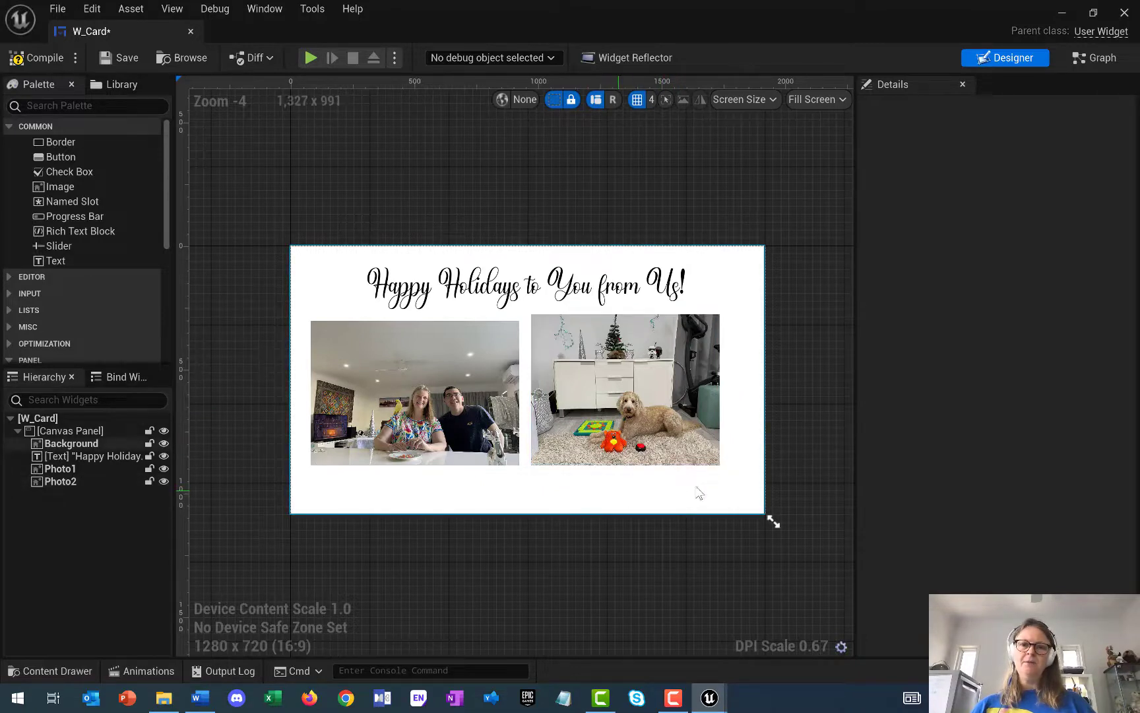
pyautogui.click(35, 60)
pyautogui.click(111, 61)
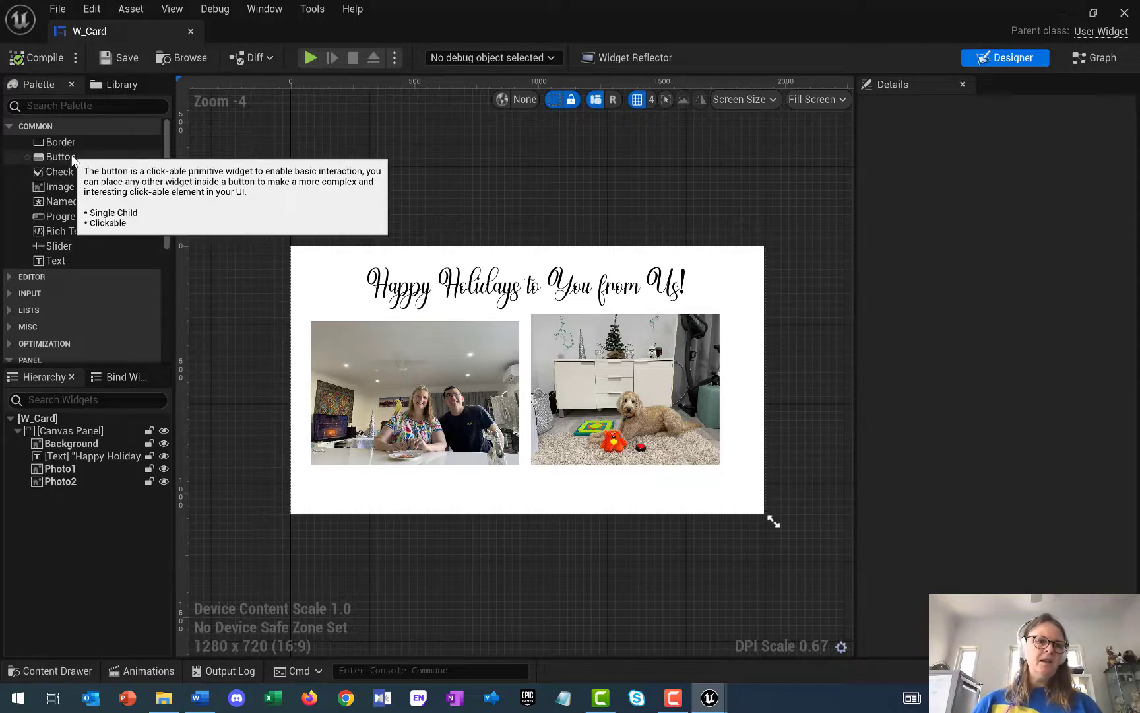
# Add two Button widgets to the Canvas Panel of the W_Card widget
pyautogui.moveTo(73, 160); pyautogui.dragTo(104, 252)
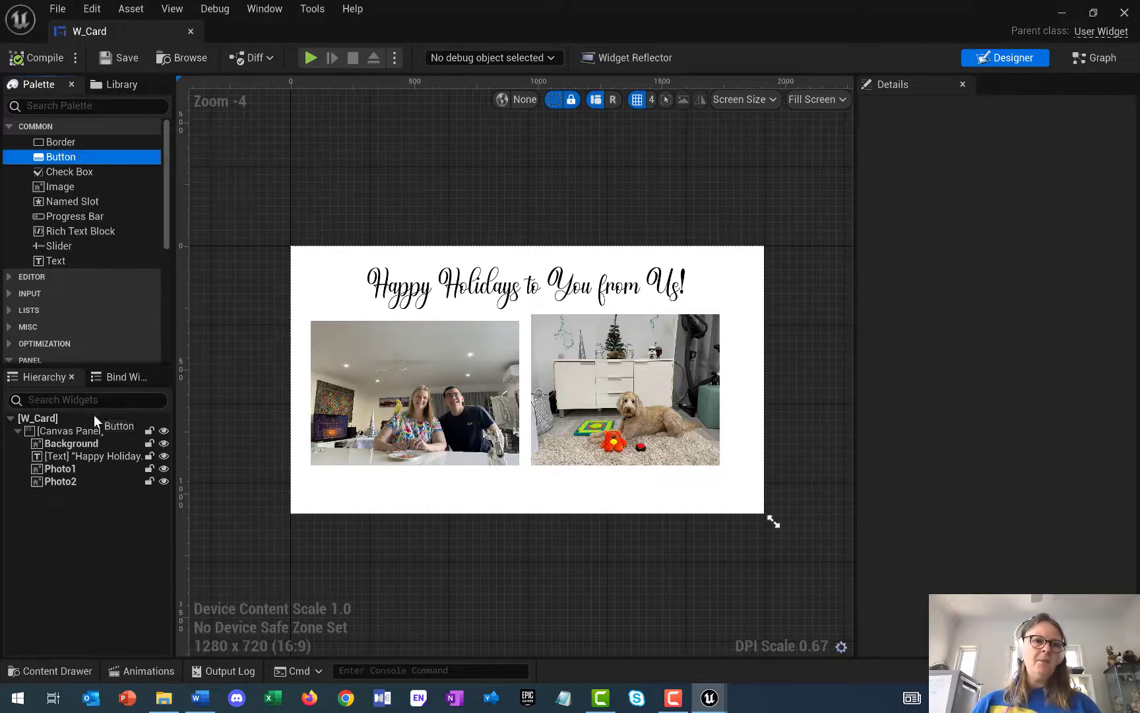
pyautogui.moveTo(95, 416); pyautogui.dragTo(86, 433)
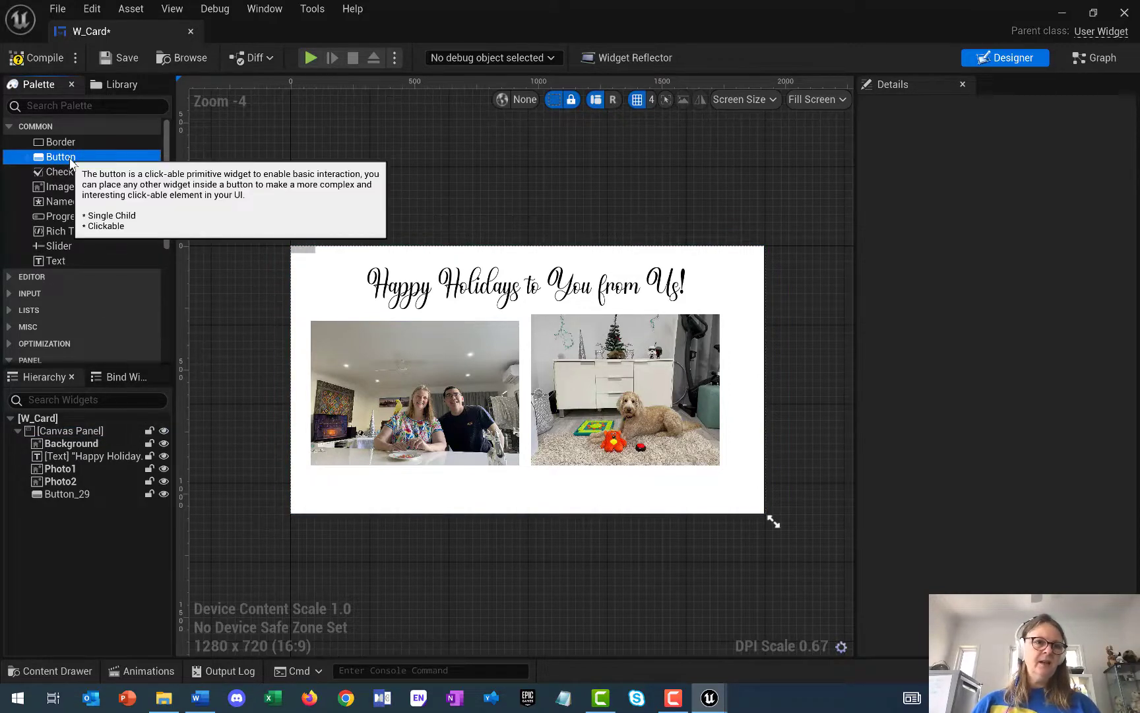
pyautogui.moveTo(70, 160); pyautogui.dragTo(86, 435)
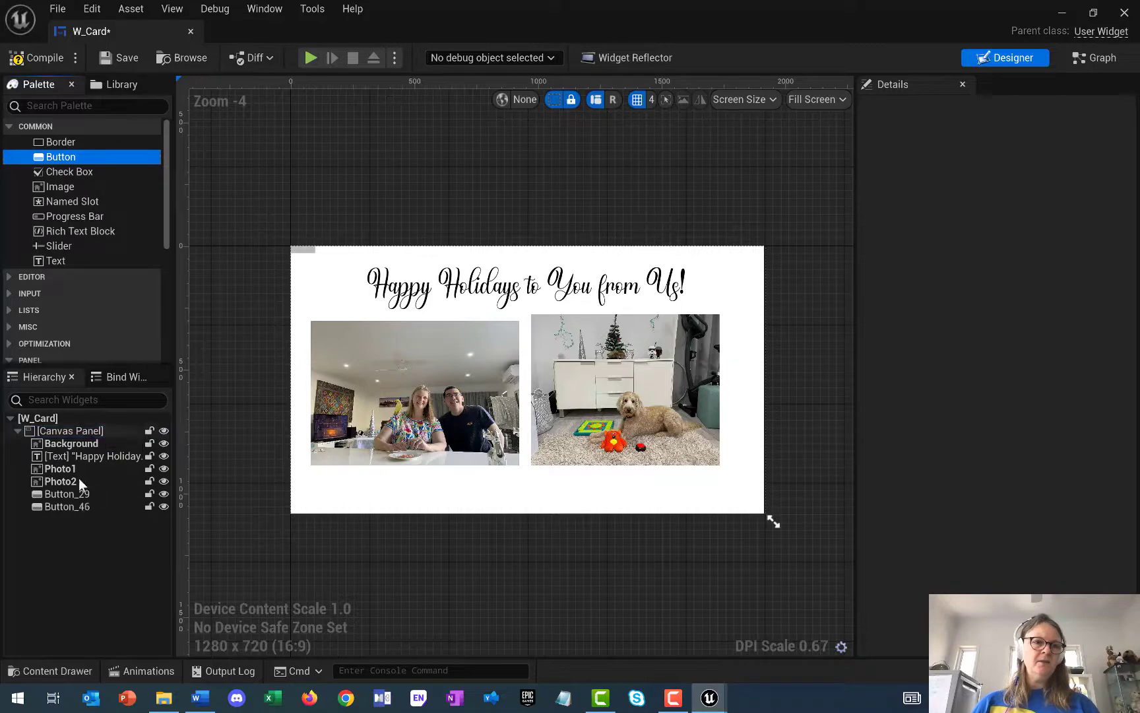
# Rename the first new button as Credits and the second as Exit
pyautogui.click(70, 497)
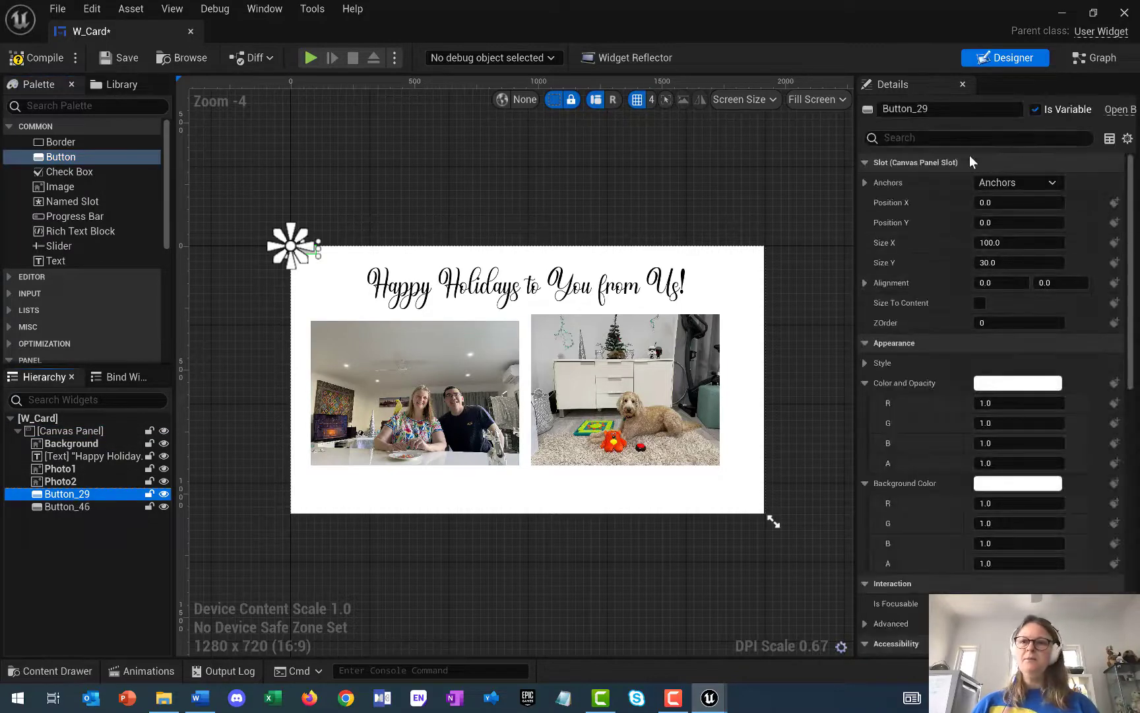
pyautogui.moveTo(933, 110); pyautogui.dragTo(792, 104)
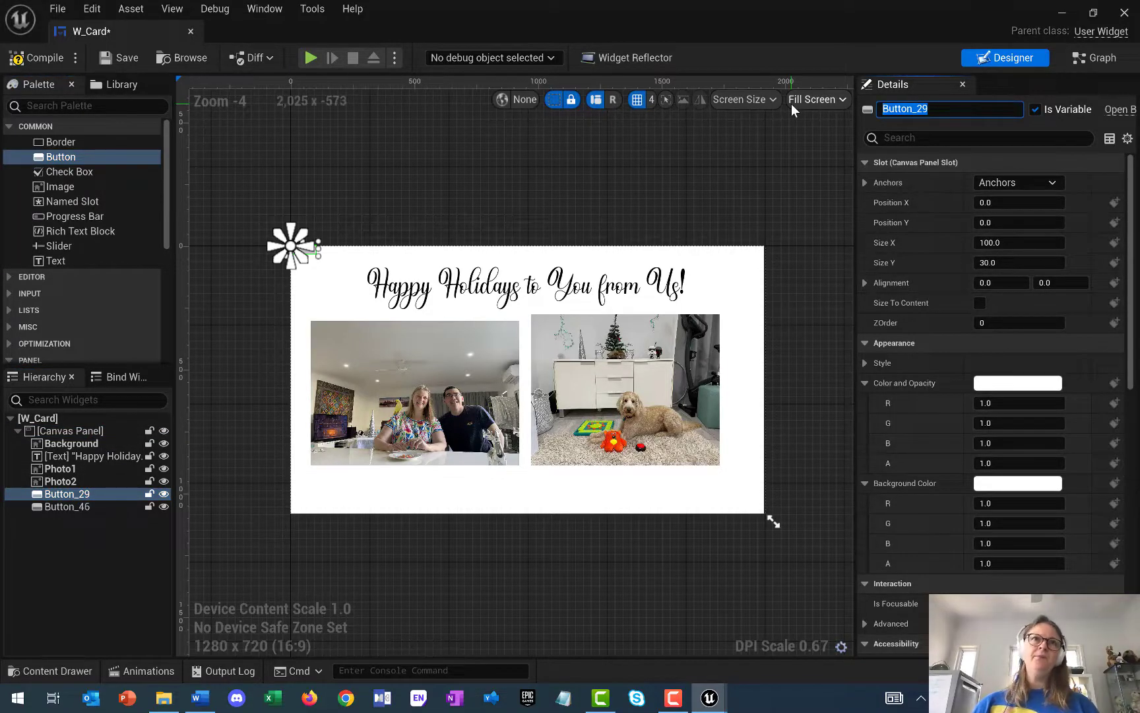
pyautogui.write('Credits')
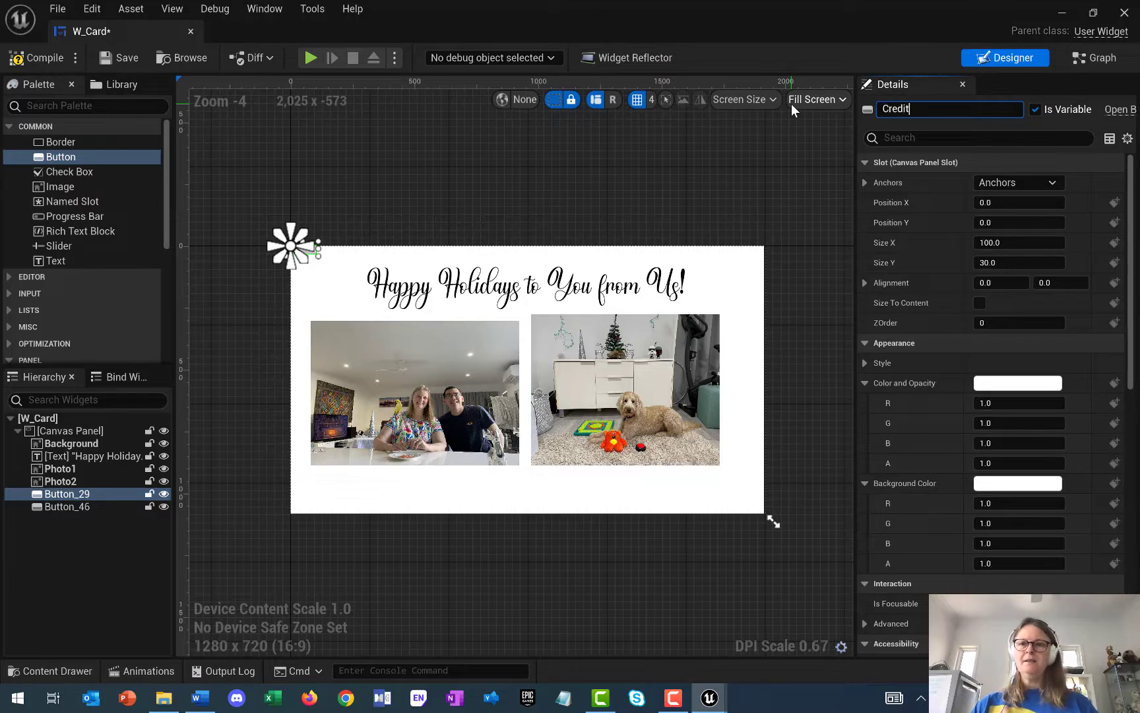
pyautogui.press('Return')
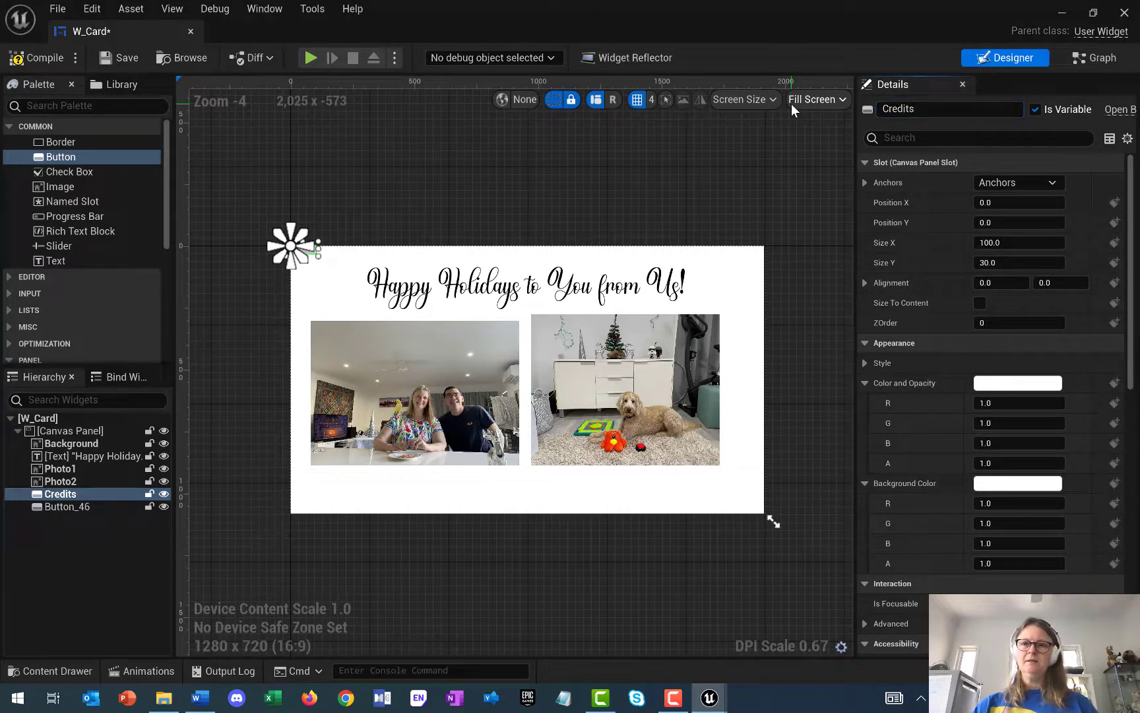
pyautogui.click(63, 506)
pyautogui.click(942, 109)
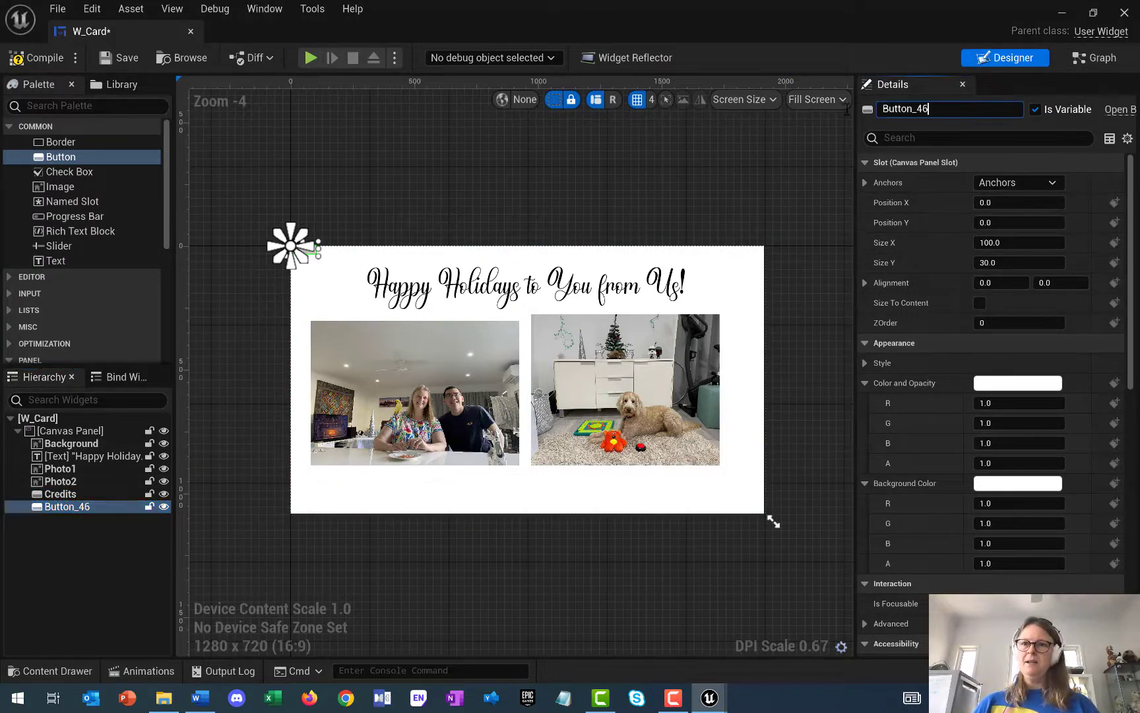
pyautogui.write('Exit')
pyautogui.press('Return')
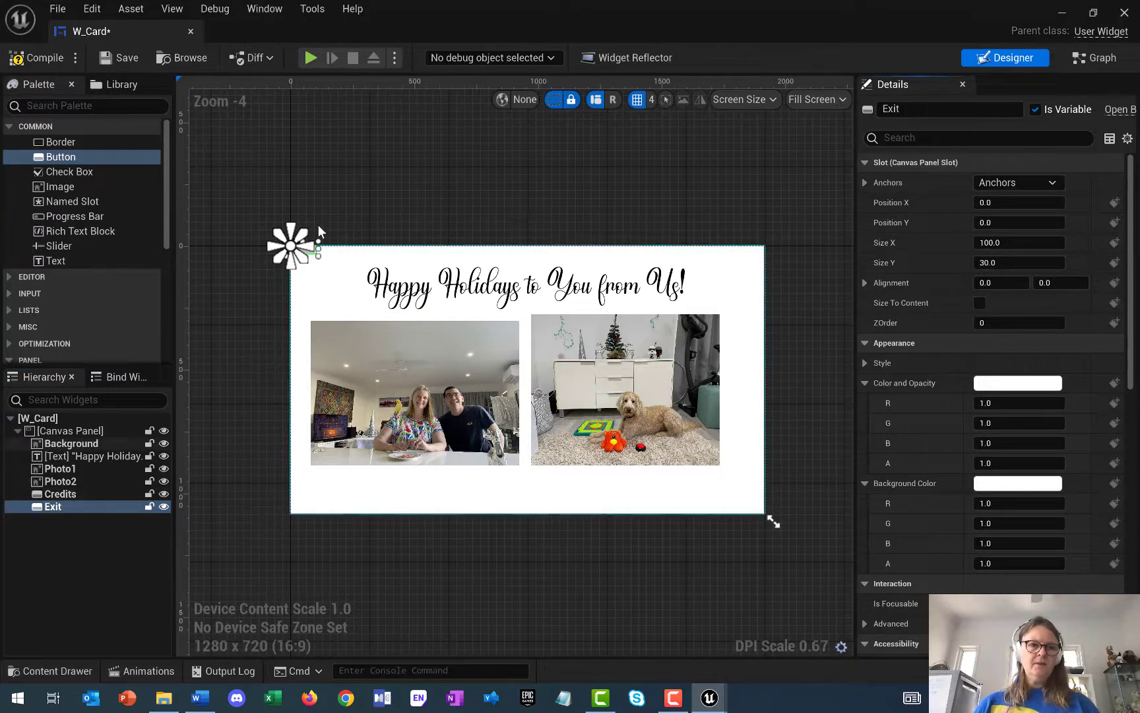
# Place the Credits button below Photo2 at X 964, Y 908, about 381 by 131, with a cyan background color (R 0.18, G 0.96, B 1.0)
pyautogui.click(74, 493)
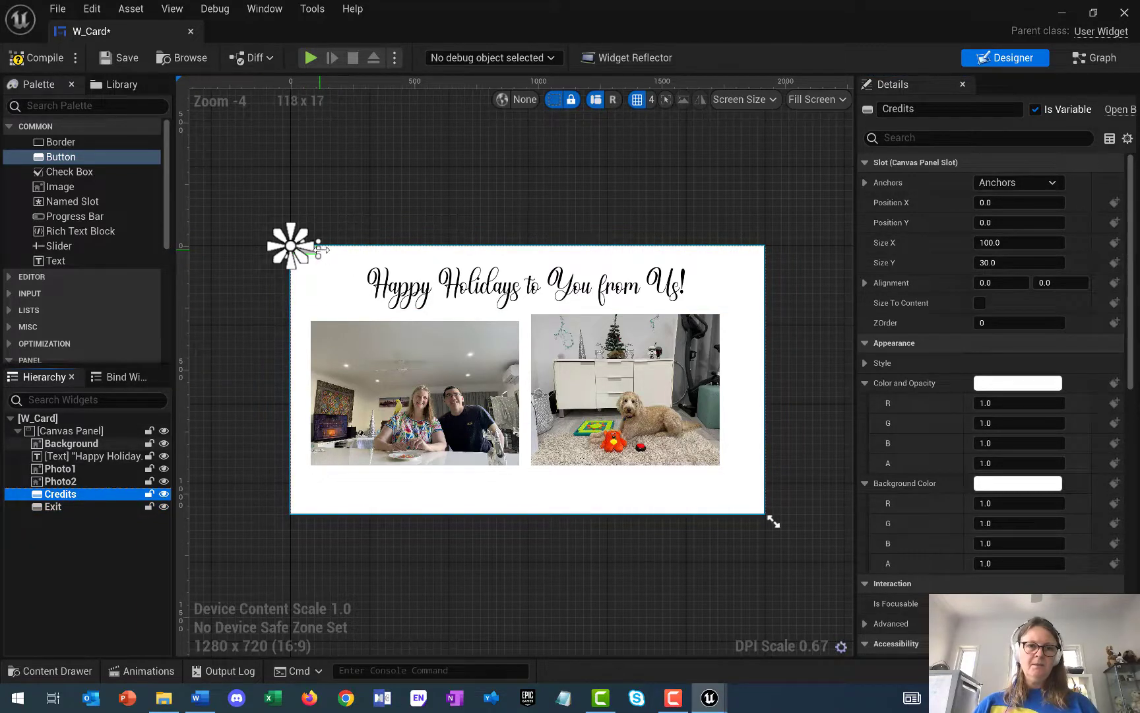
pyautogui.moveTo(321, 249); pyautogui.dragTo(586, 497)
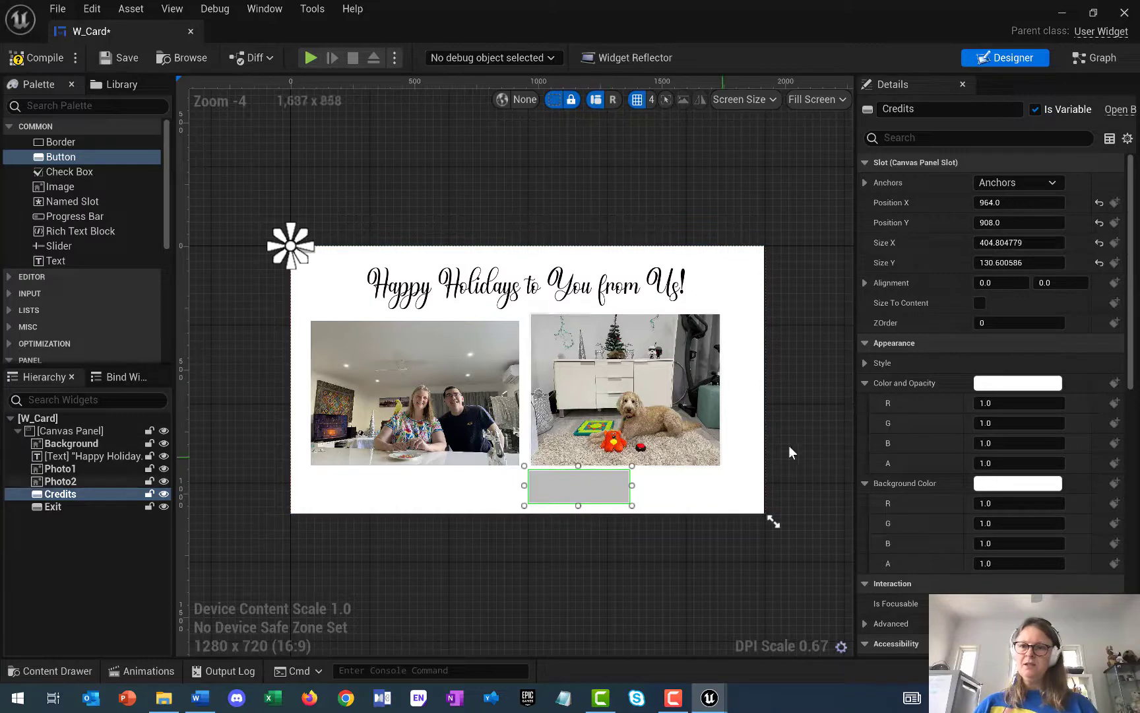
pyautogui.click(1006, 482)
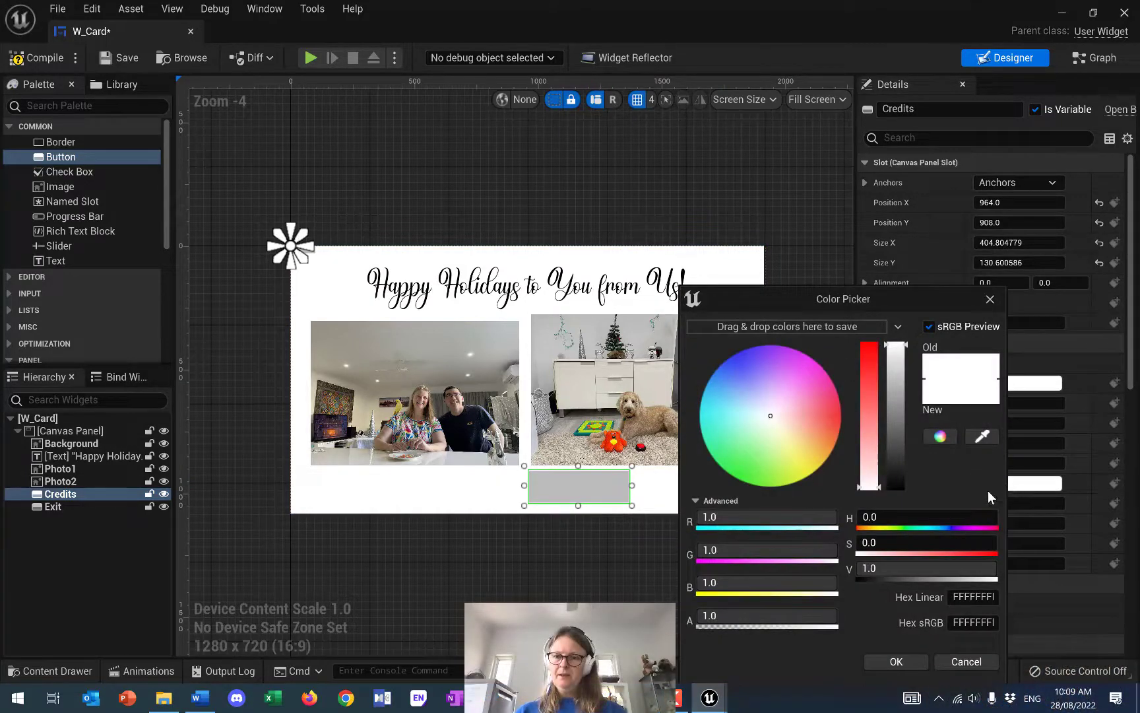
pyautogui.moveTo(727, 427); pyautogui.dragTo(712, 412)
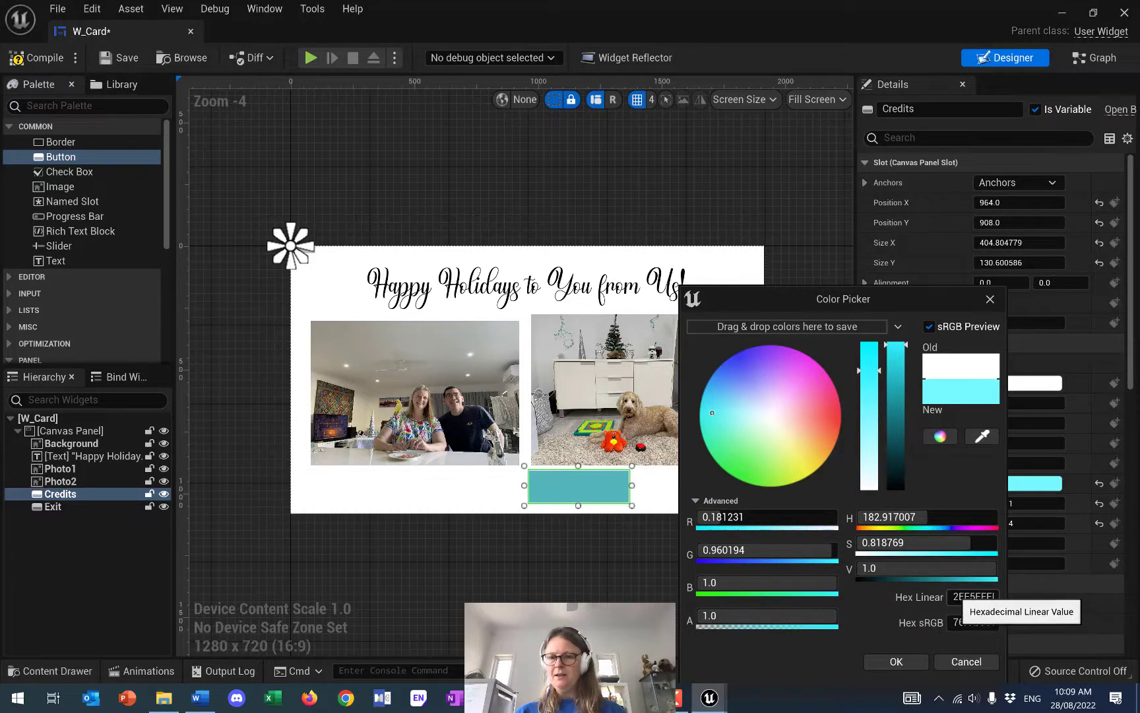
pyautogui.click(970, 596)
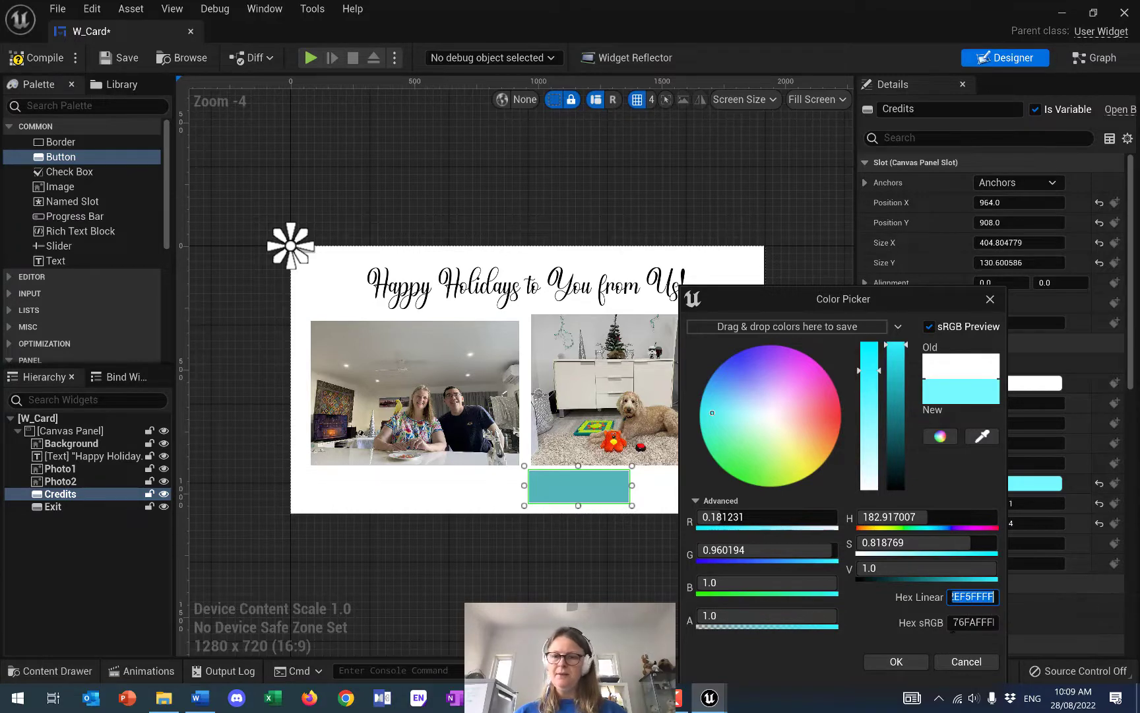
pyautogui.click(903, 659)
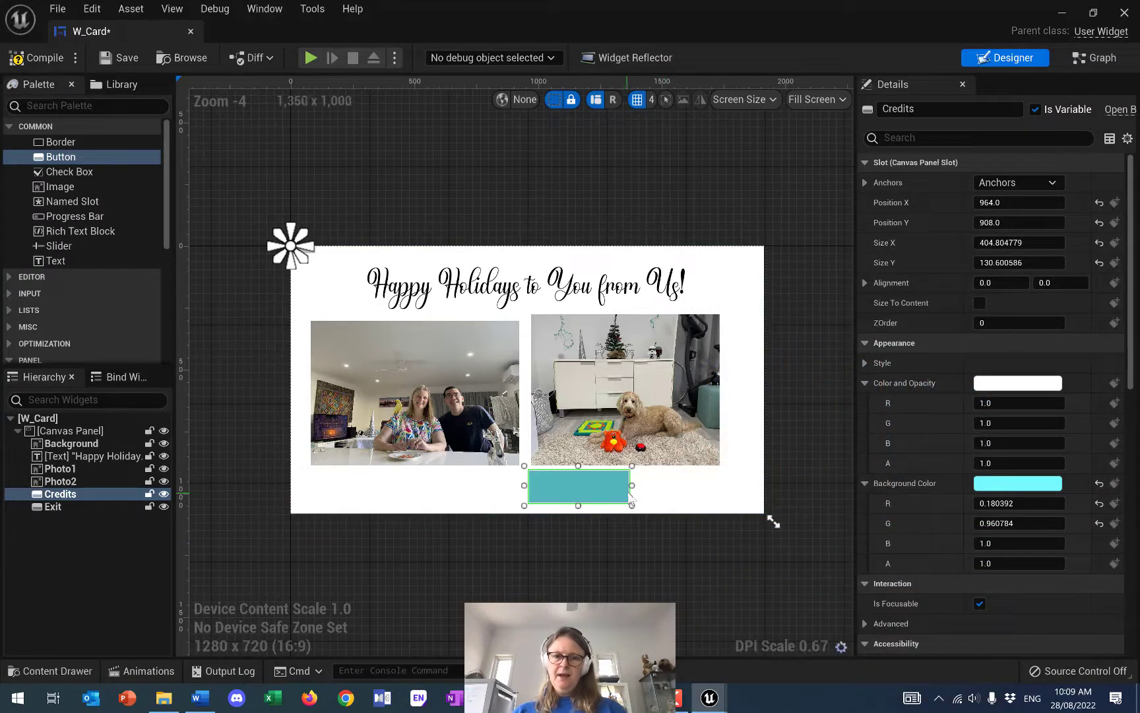
pyautogui.moveTo(632, 504); pyautogui.dragTo(625, 504)
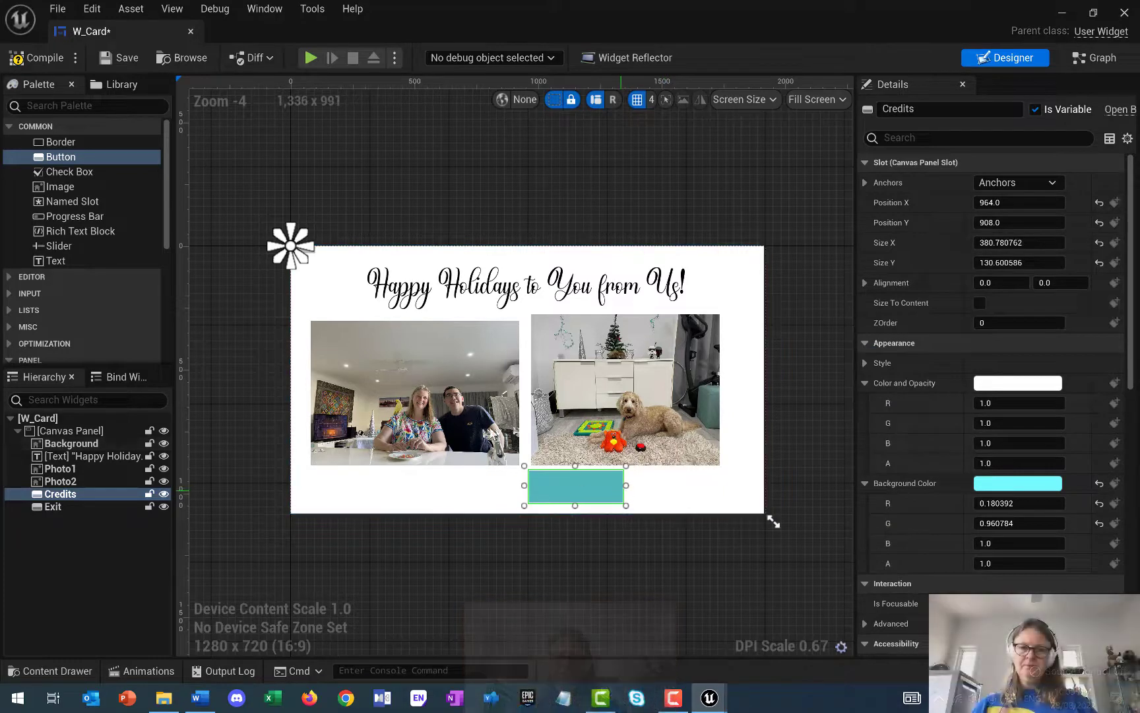
# Place the Exit button beside Credits at X 1392, Y 880, about 418 by 227, and give it the Credits button's cyan background color
pyautogui.click(60, 505)
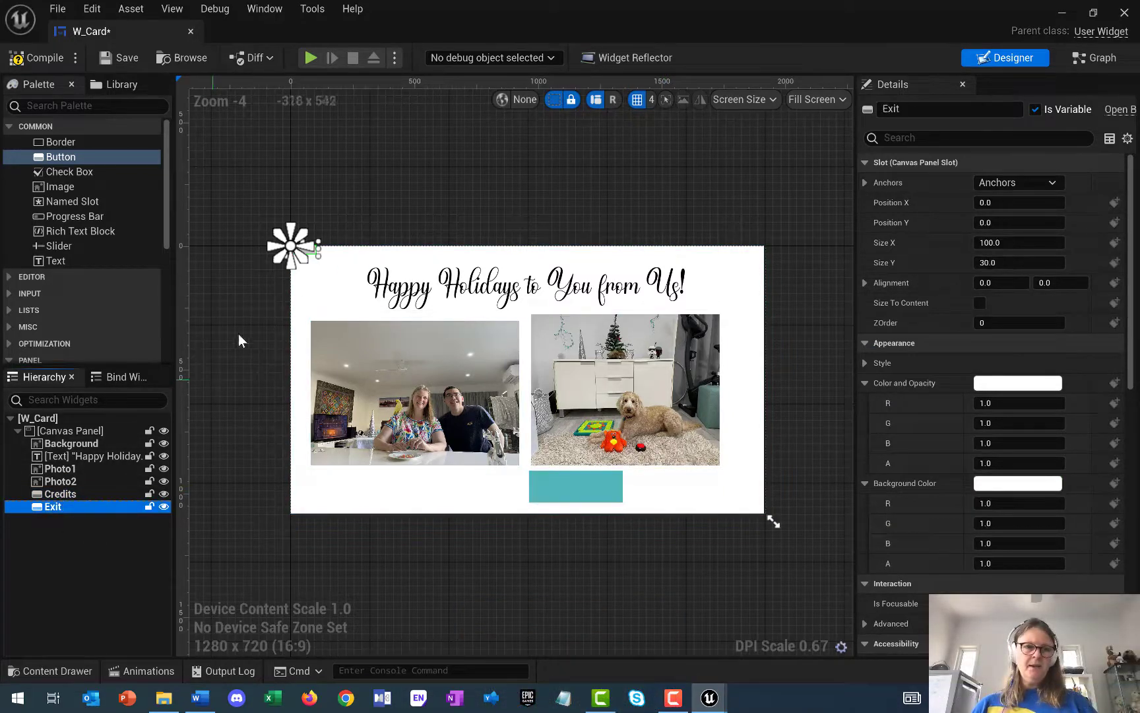
pyautogui.moveTo(315, 253); pyautogui.dragTo(696, 493)
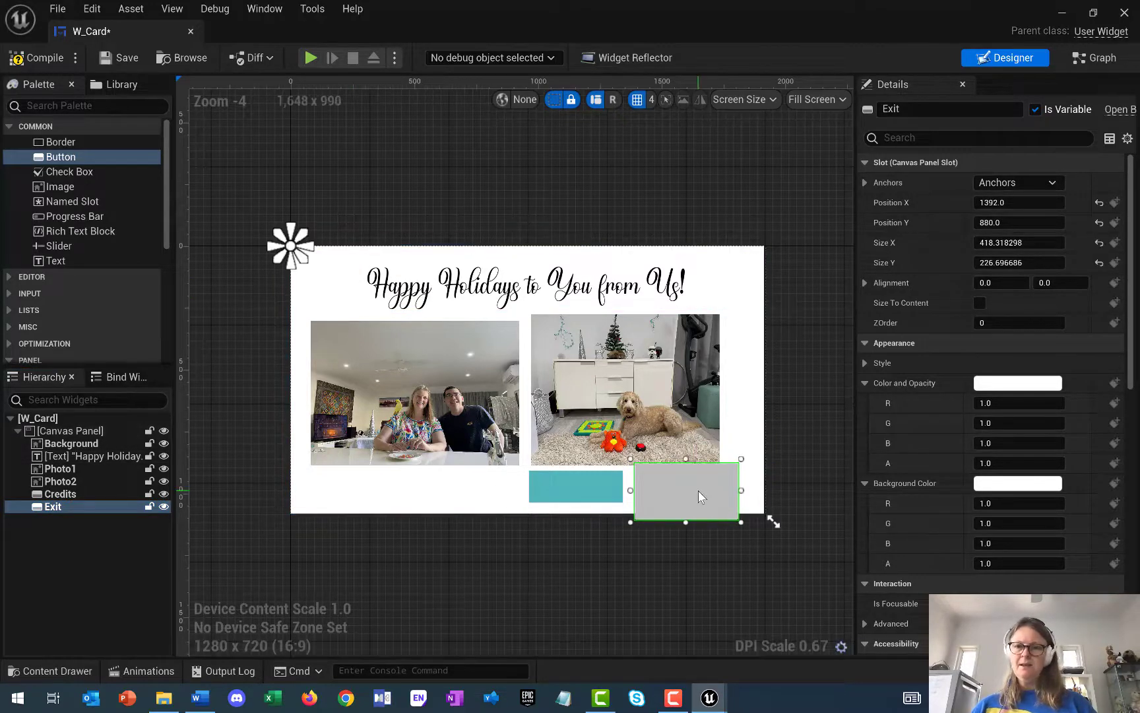
pyautogui.click(984, 483)
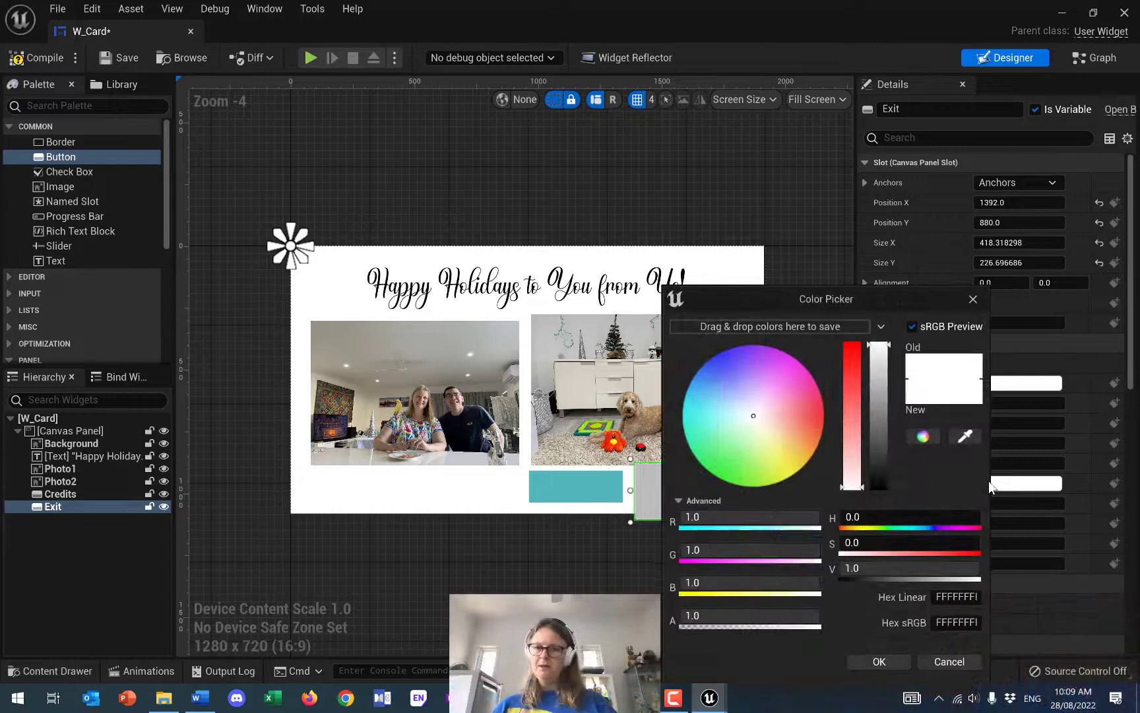
pyautogui.click(966, 594)
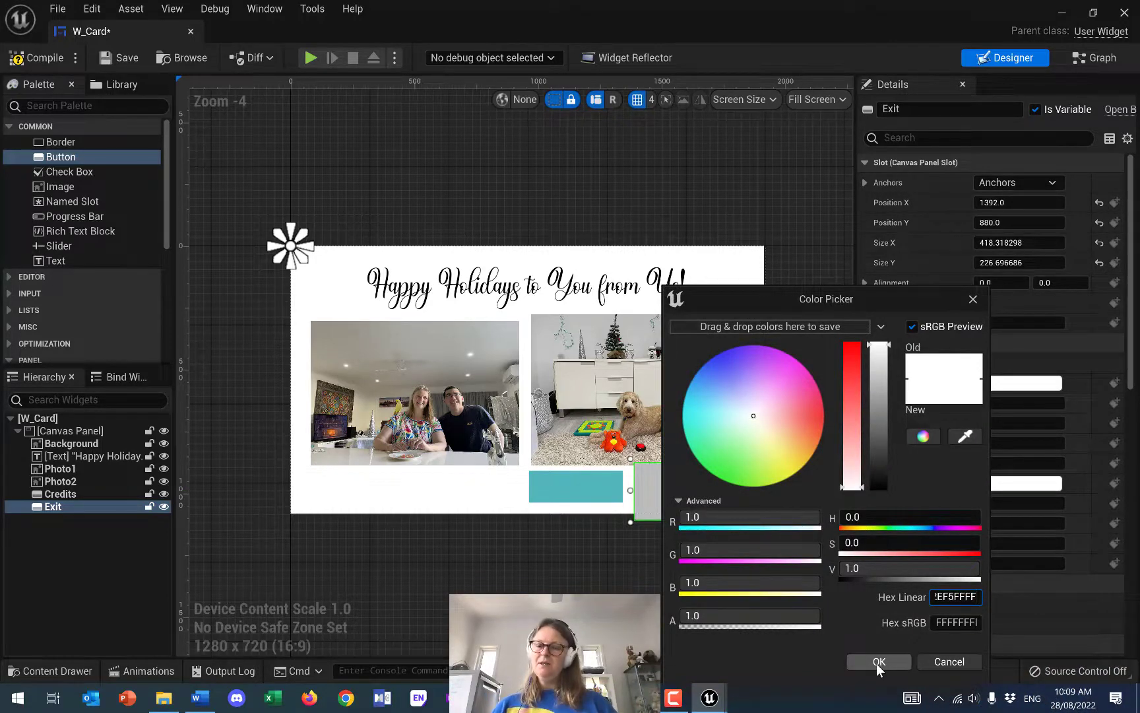
pyautogui.click(877, 661)
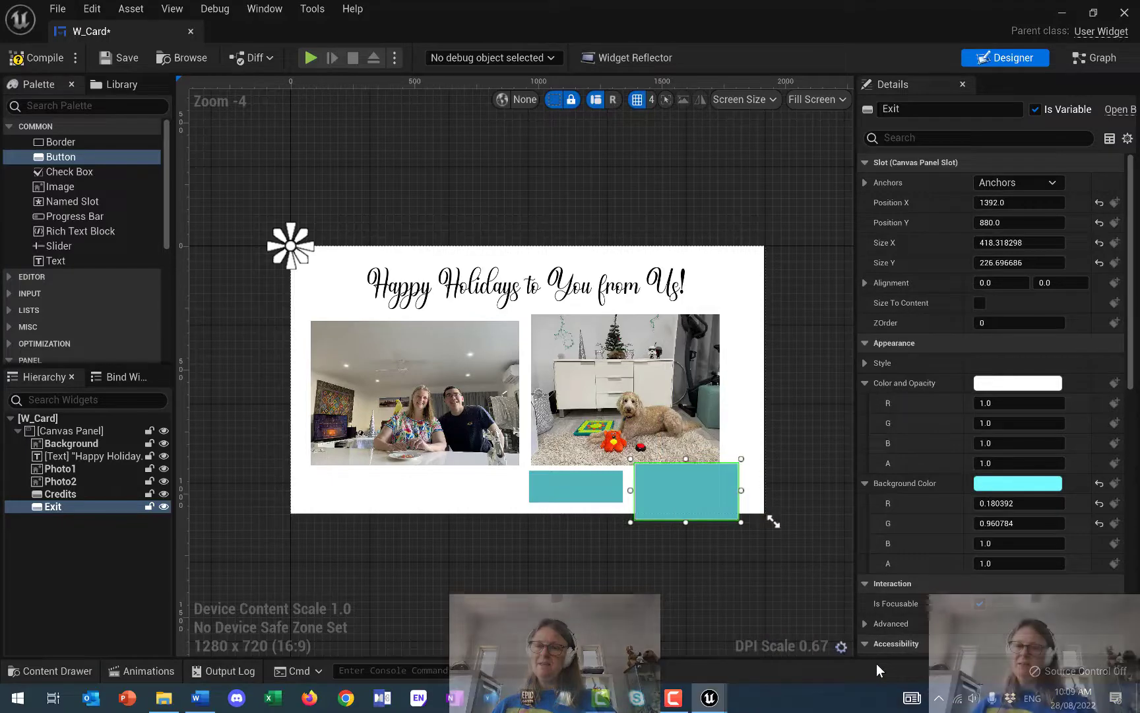
# Copy the Credits button's width to the Exit button, setting its Size X to 380.780762
pyautogui.click(590, 486)
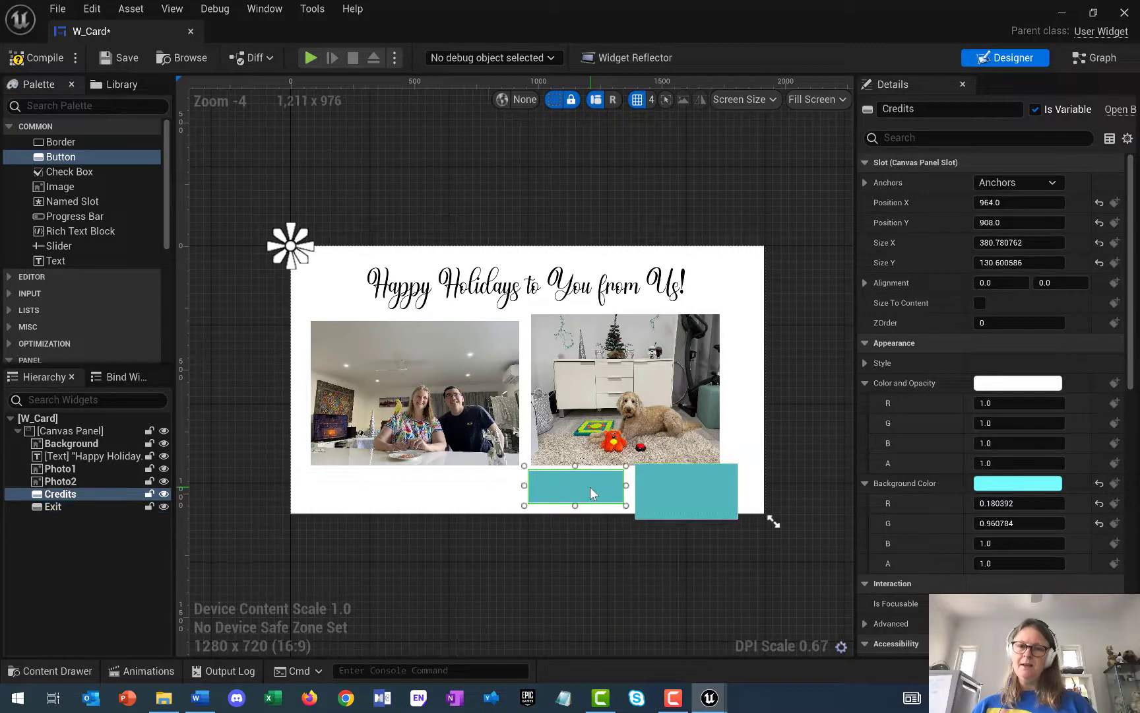
pyautogui.click(1036, 244)
pyautogui.hotkey('ctrl', 'c')
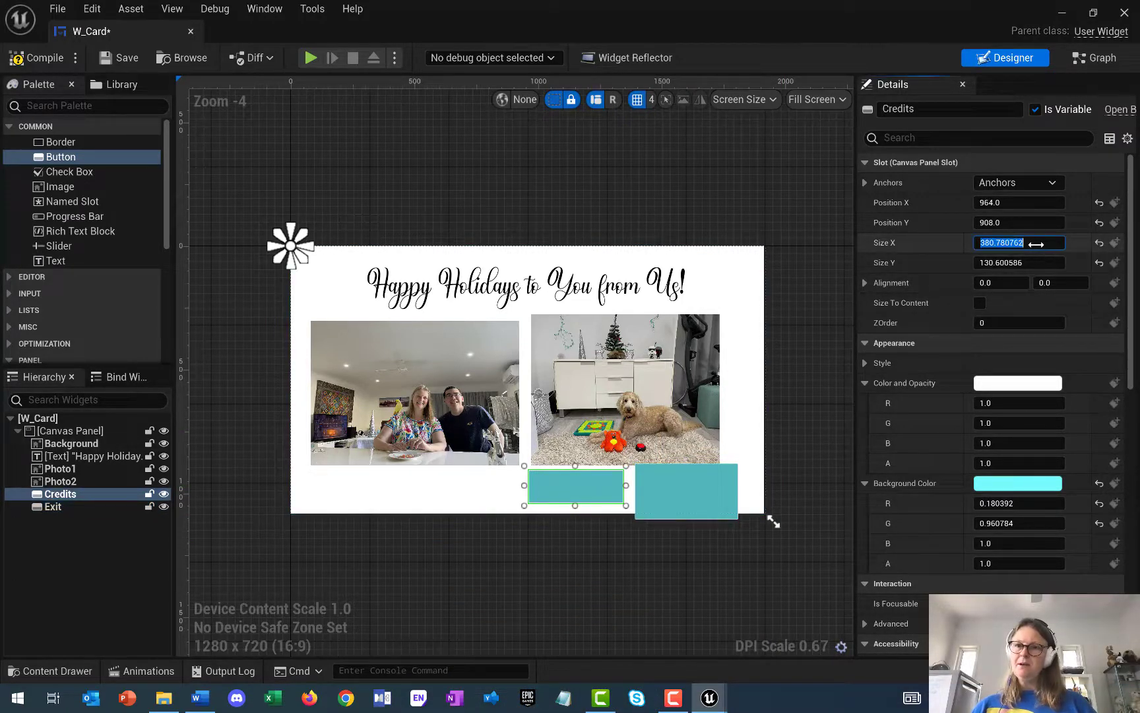
pyautogui.click(684, 496)
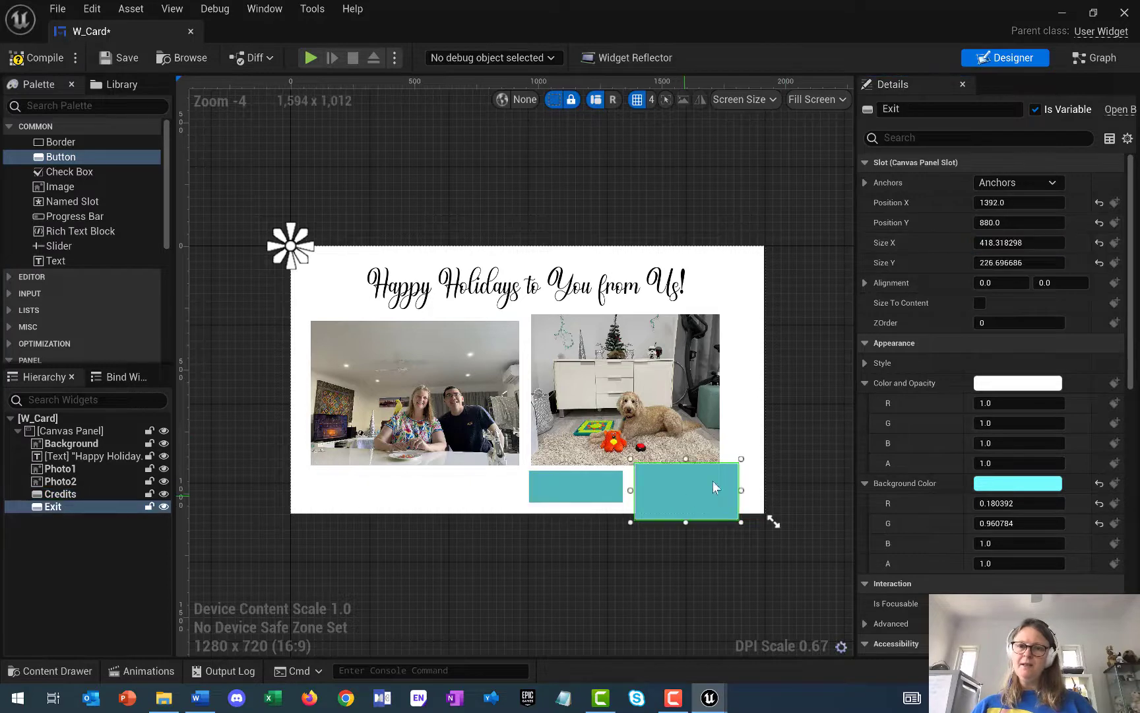
pyautogui.click(1036, 244)
pyautogui.hotkey('ctrl', 'v')
pyautogui.press('Return')
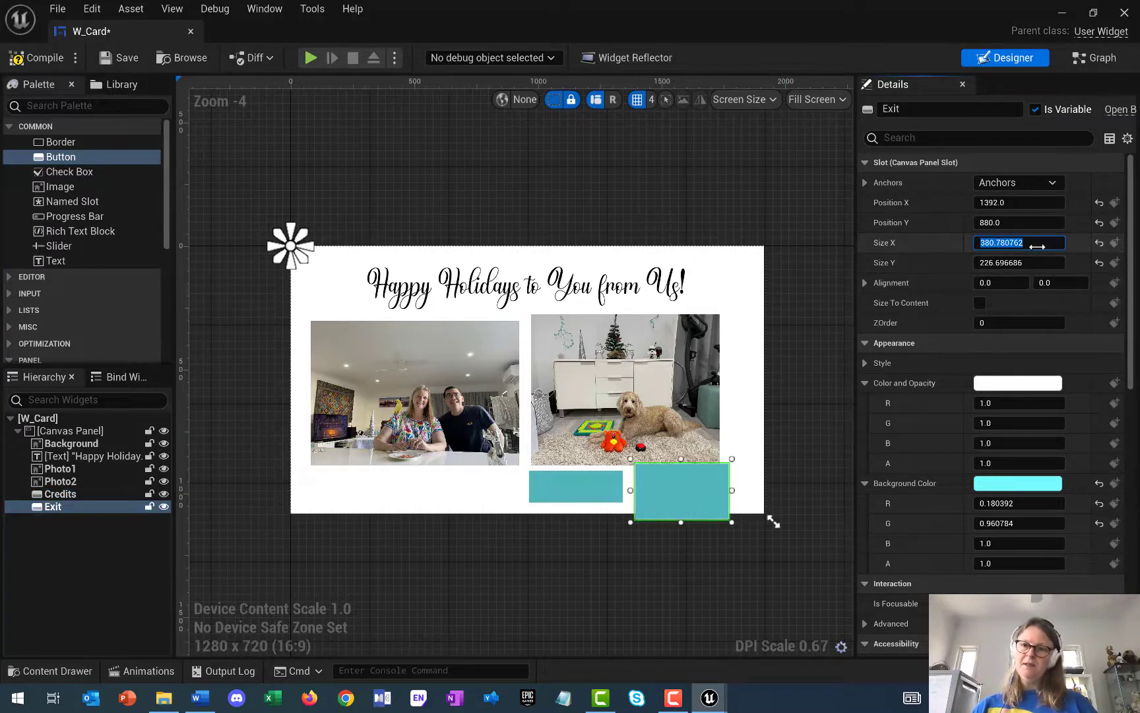
# Copy the Credits button's height to the Exit button, setting its Size Y to 130.600586
pyautogui.click(602, 487)
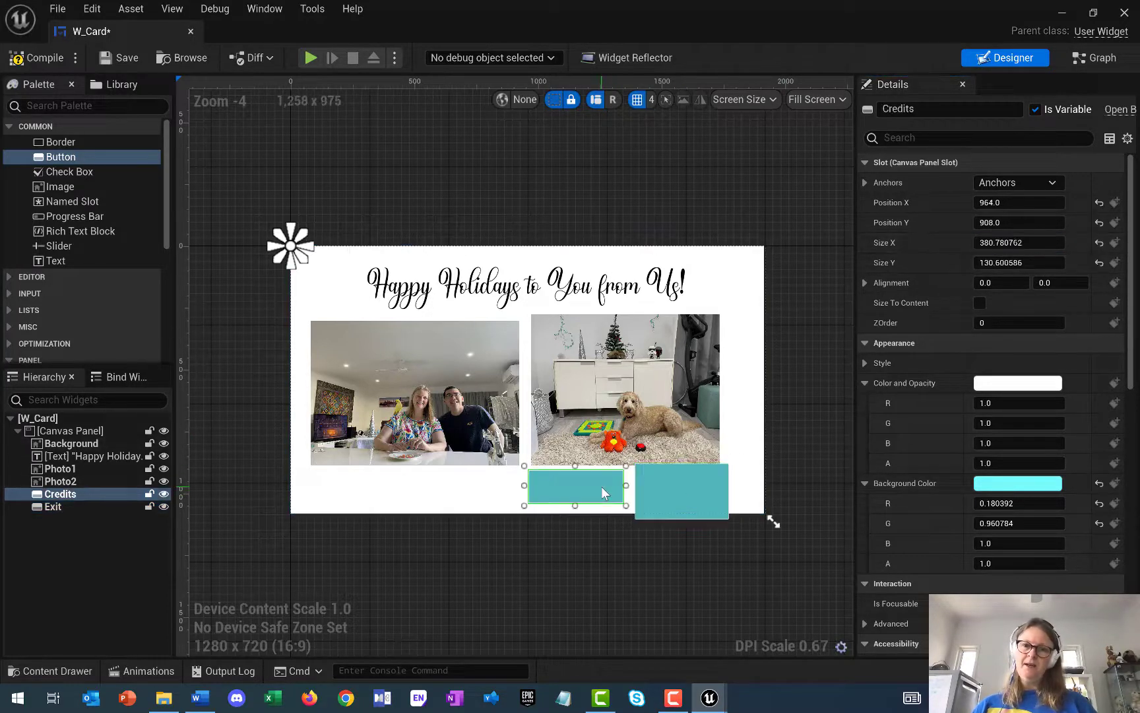
pyautogui.click(1000, 263)
pyautogui.click(712, 480)
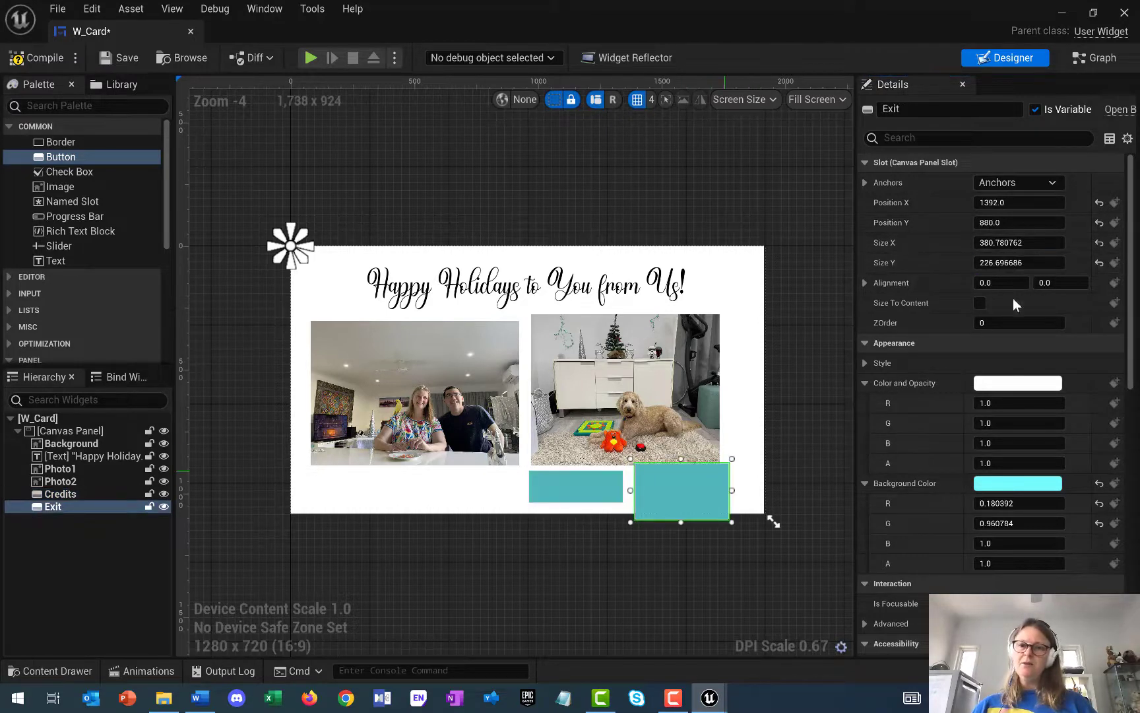
pyautogui.click(1015, 263)
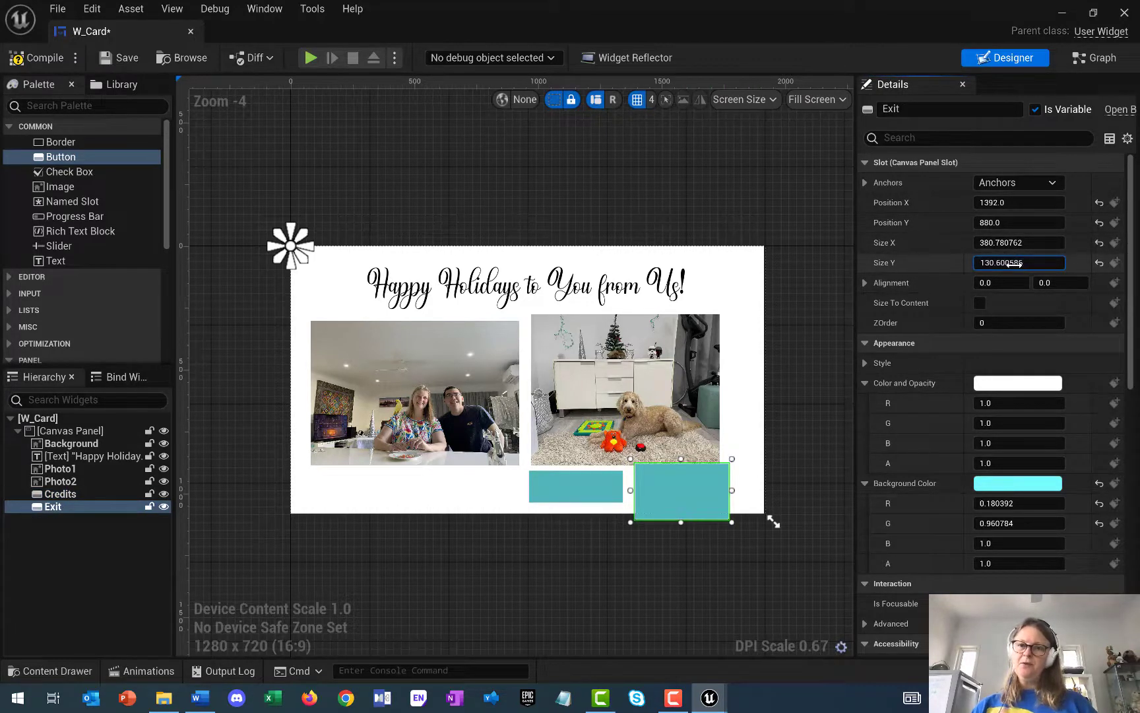
pyautogui.press('Return')
# Align the two buttons at Y 916, with Exit at X 1384 and Credits at X 972, and clear the selection
pyautogui.moveTo(681, 483); pyautogui.dragTo(681, 489)
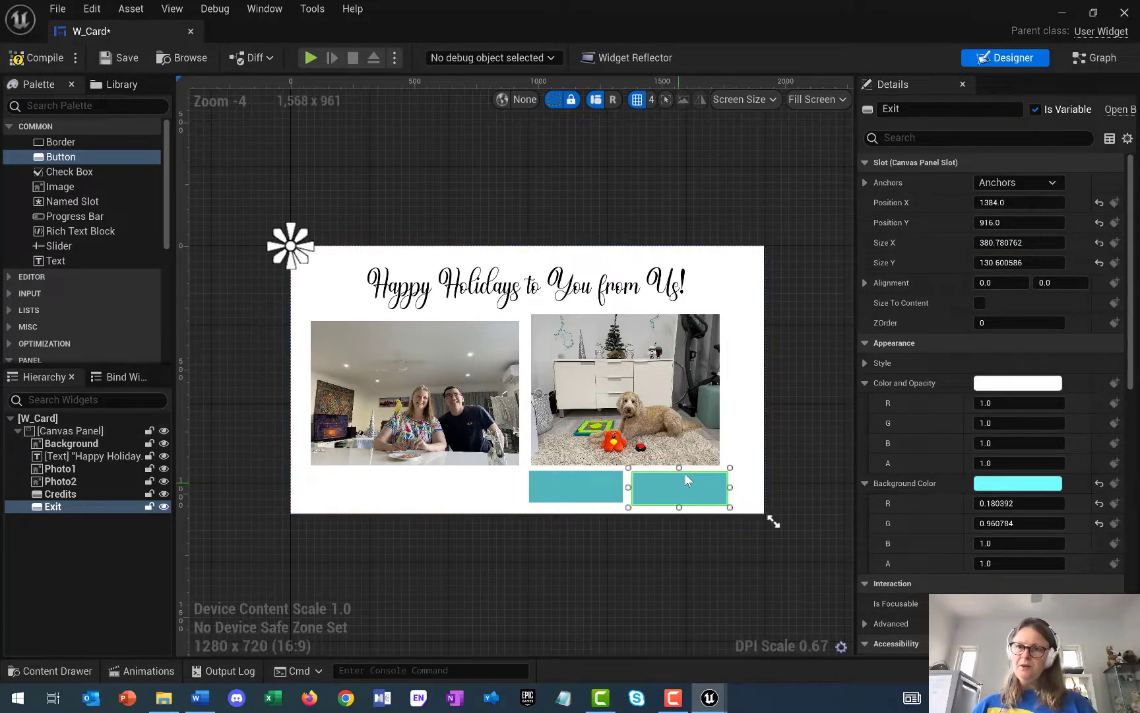
pyautogui.moveTo(595, 483); pyautogui.dragTo(595, 495)
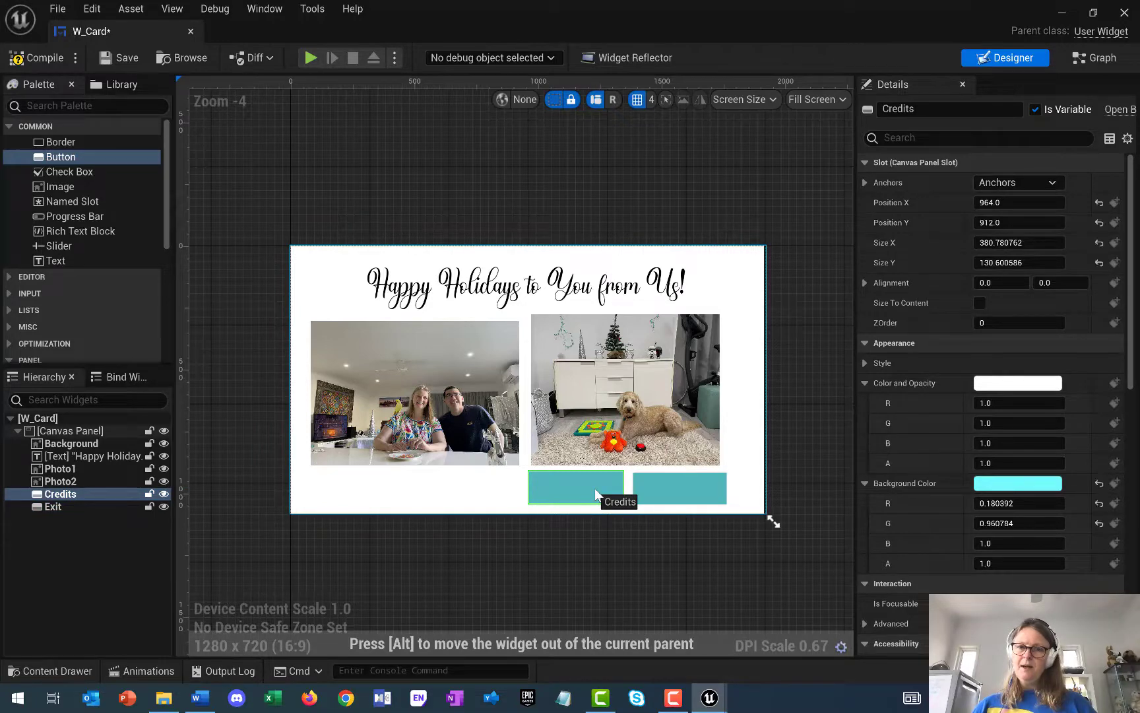
pyautogui.moveTo(596, 489); pyautogui.dragTo(591, 483)
pyautogui.moveTo(591, 483); pyautogui.dragTo(591, 486)
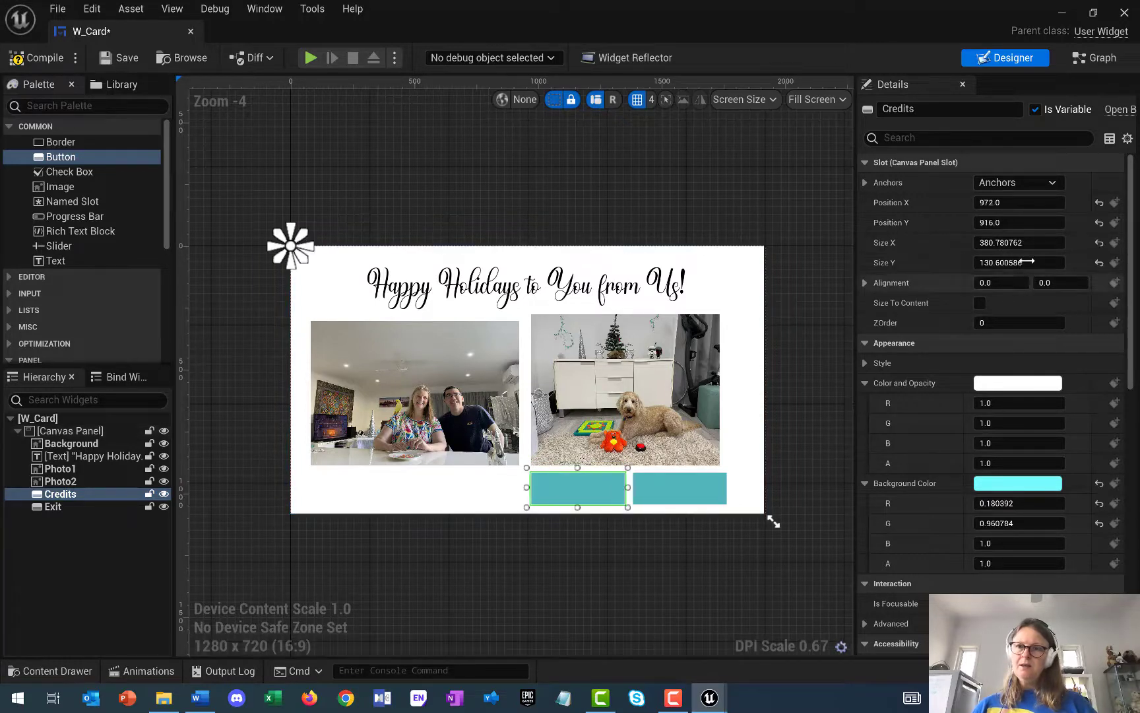
pyautogui.click(1020, 222)
pyautogui.click(680, 489)
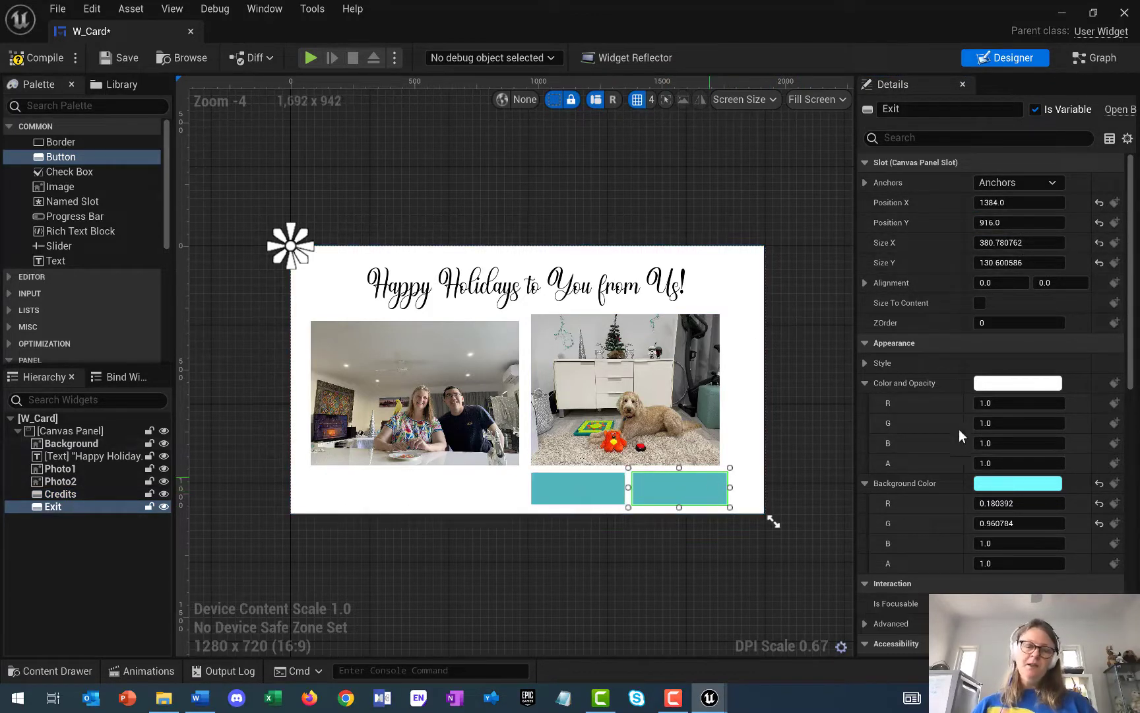
pyautogui.click(817, 486)
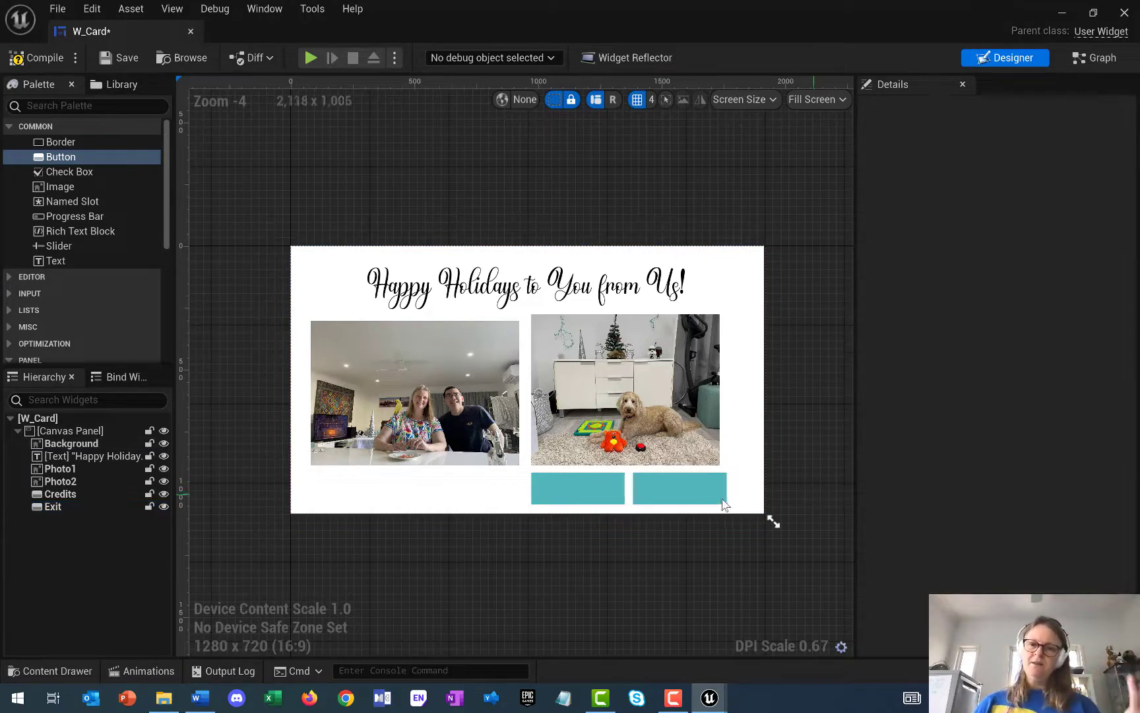
# Move the Exit button to X 1352, Y 916 and the Credits button to X 944, Y 916
pyautogui.moveTo(686, 487); pyautogui.dragTo(678, 490)
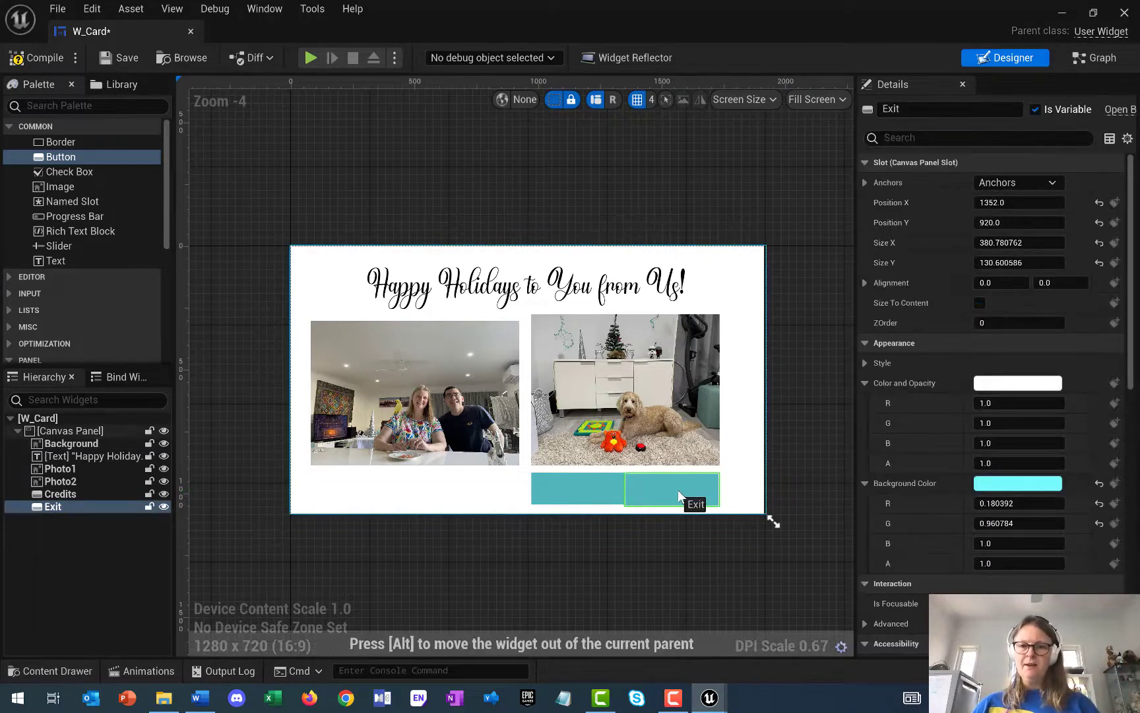
pyautogui.press('Up')
pyautogui.moveTo(598, 496); pyautogui.dragTo(588, 495)
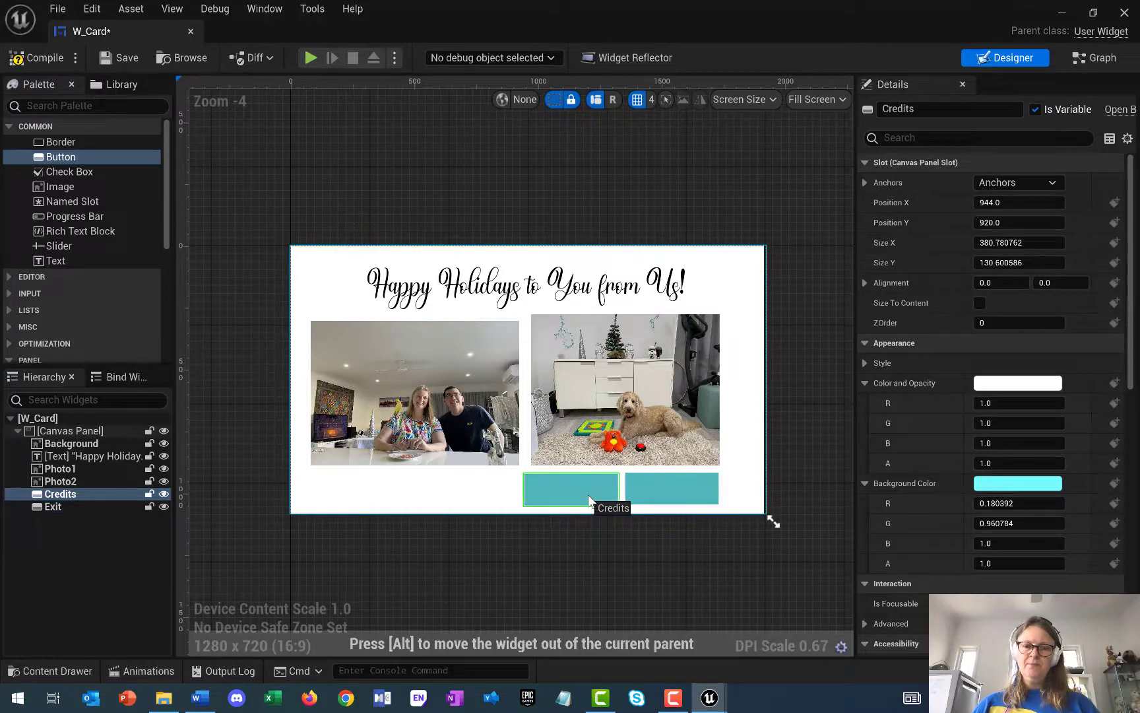
pyautogui.click(717, 501)
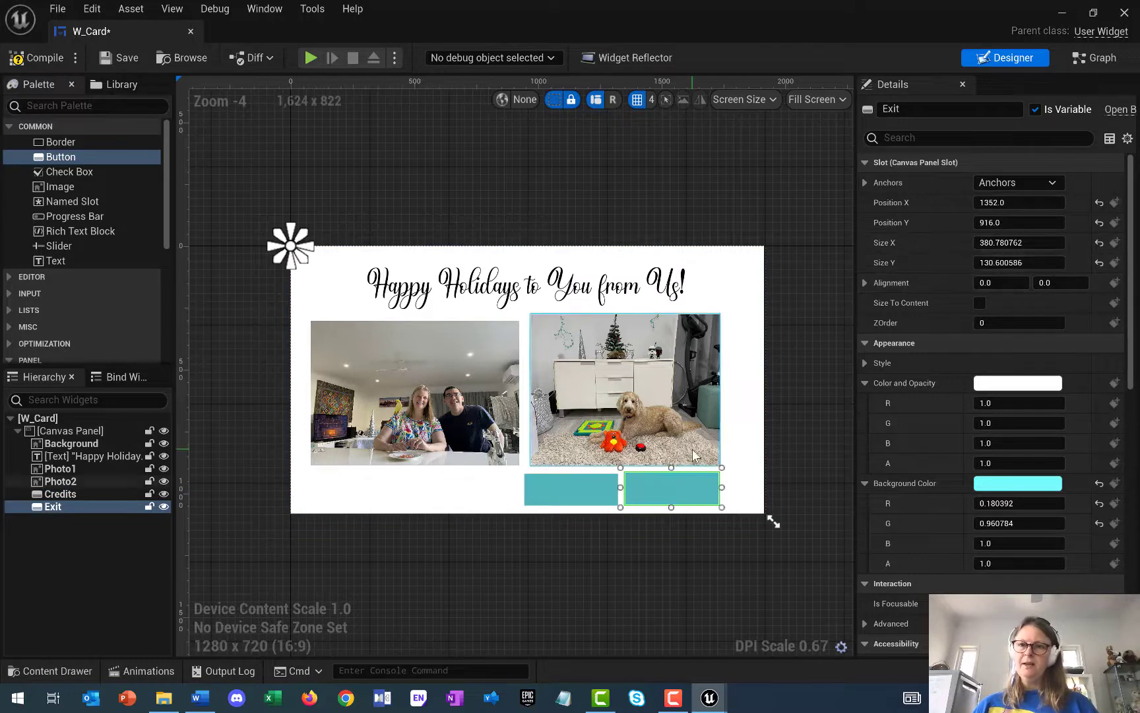
pyautogui.click(597, 497)
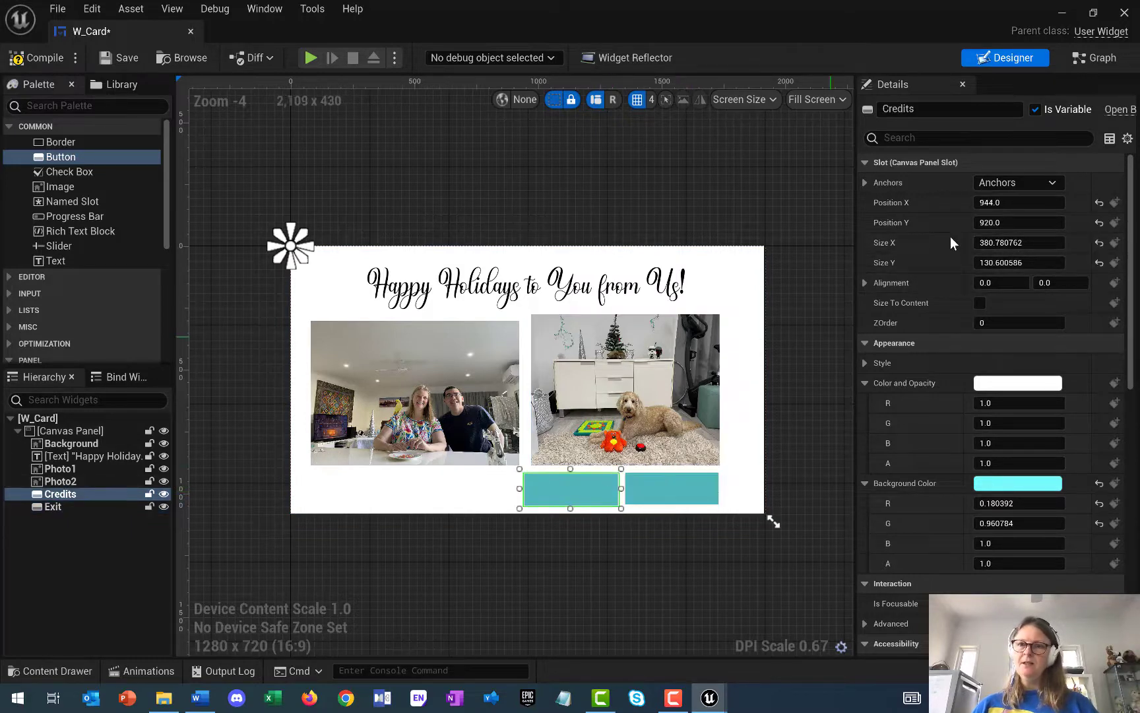
pyautogui.click(1000, 223)
pyautogui.press('Return')
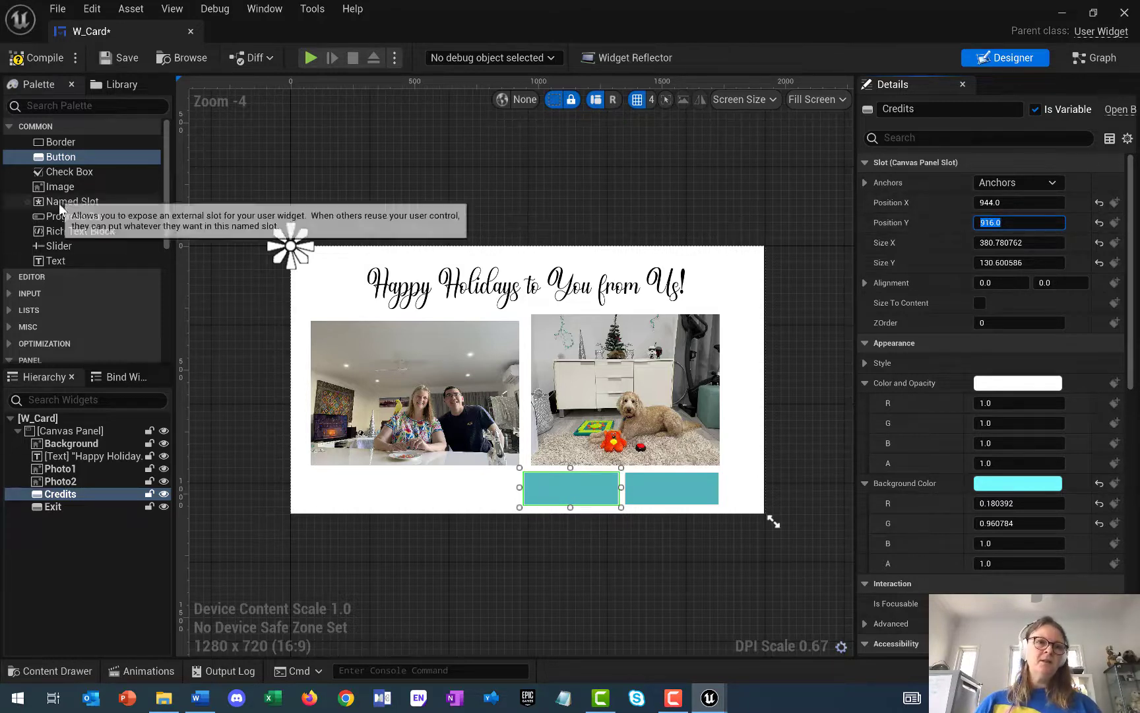
# Add a text block inside both the Credits and Exit buttons, and rename the Credits button's text block CreditsTxt
pyautogui.moveTo(62, 261); pyautogui.dragTo(68, 493)
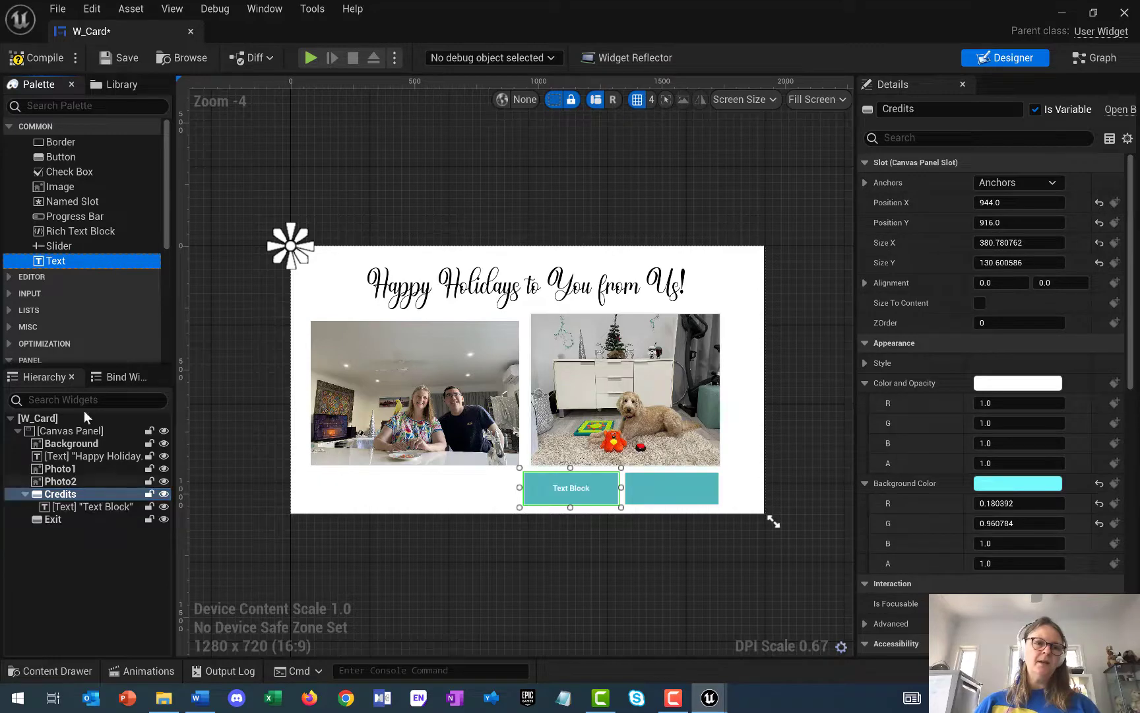
pyautogui.moveTo(46, 259); pyautogui.dragTo(49, 520)
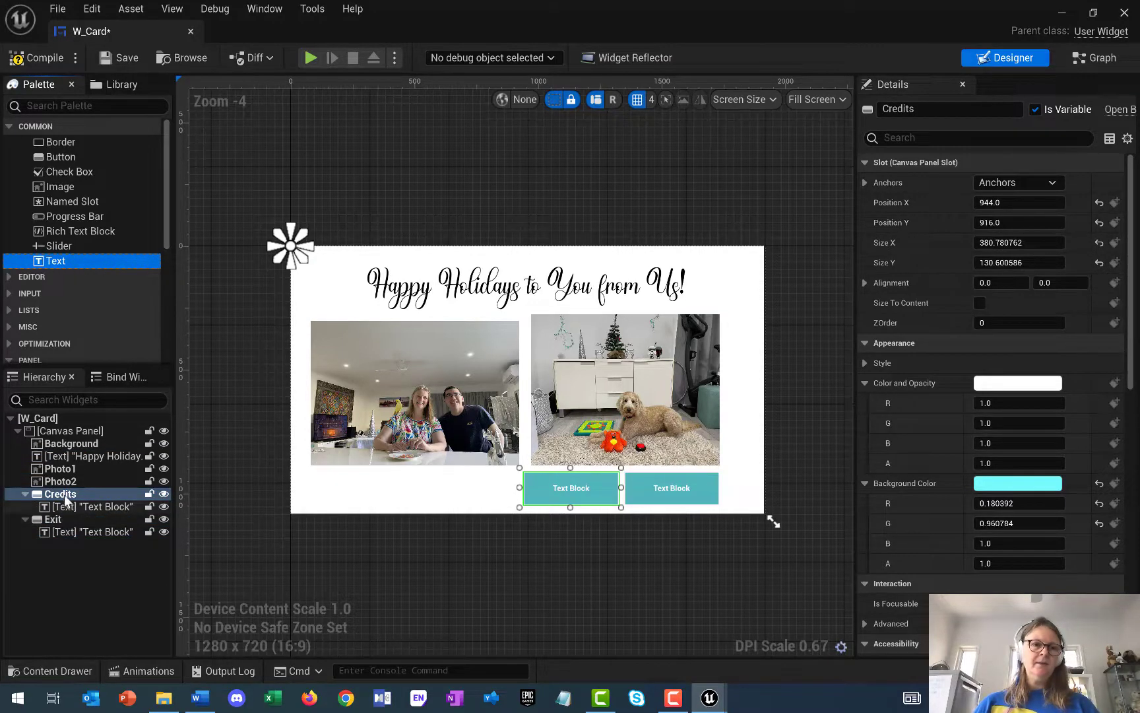
pyautogui.click(66, 505)
pyautogui.click(920, 111)
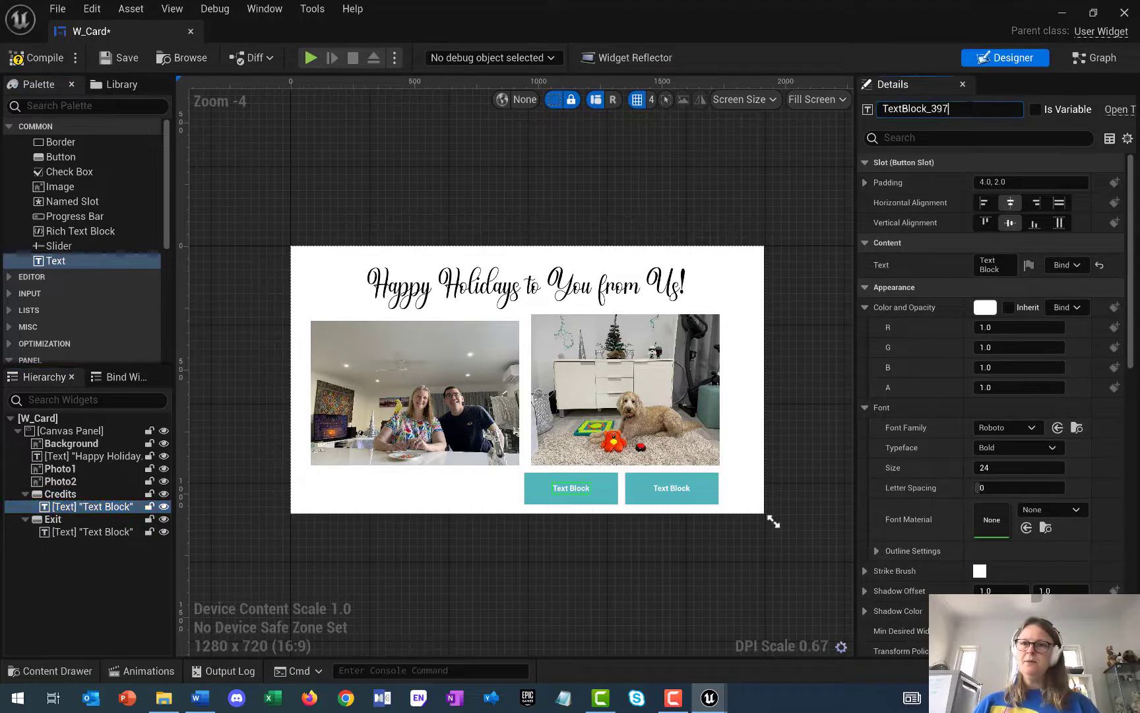
pyautogui.write('CreditsTxt')
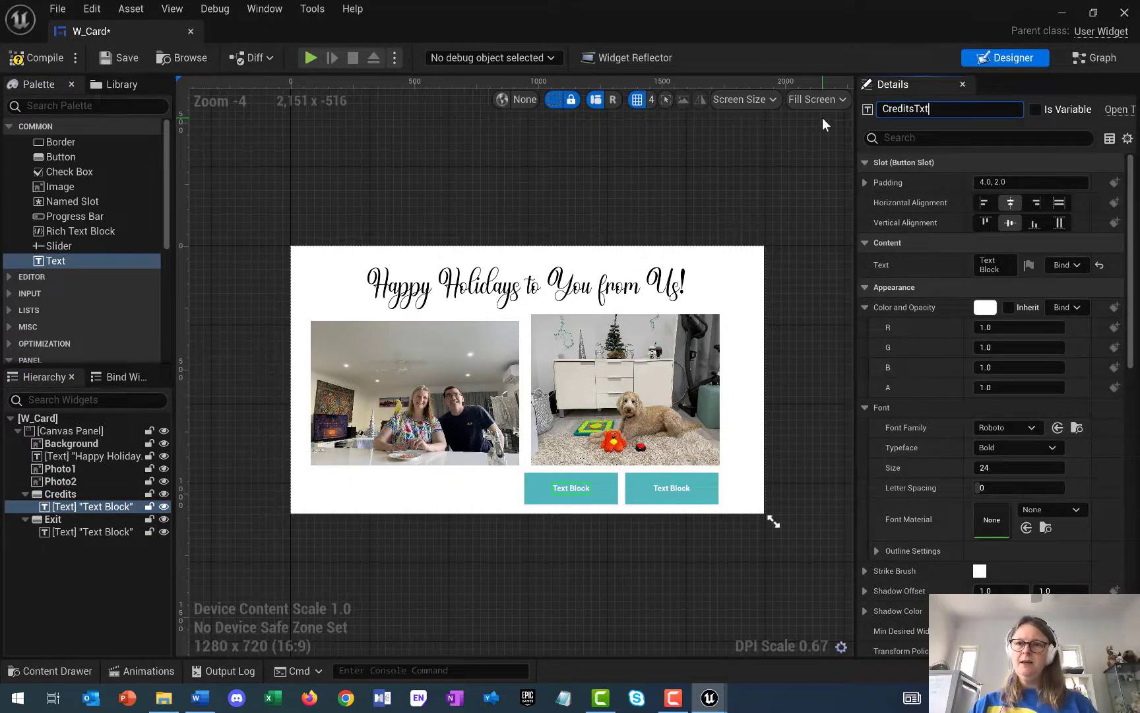
pyautogui.press('Return')
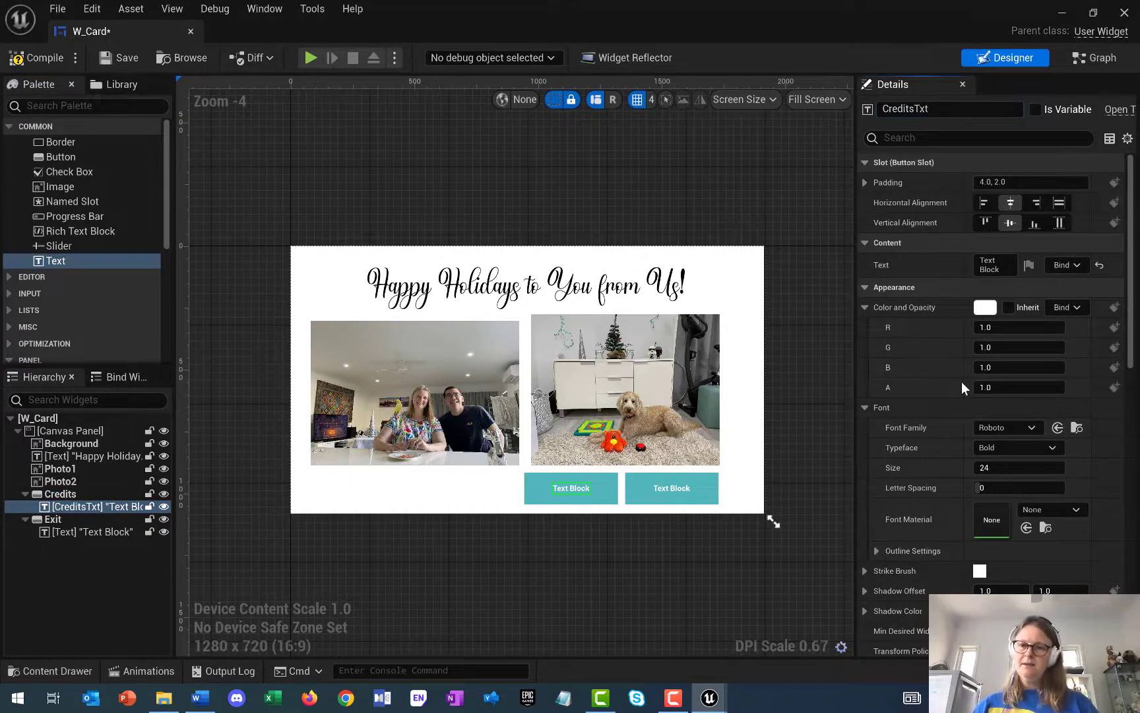
# Set the CreditsTxt text to "Credits" and enlarge its font size to suit the button
pyautogui.click(995, 266)
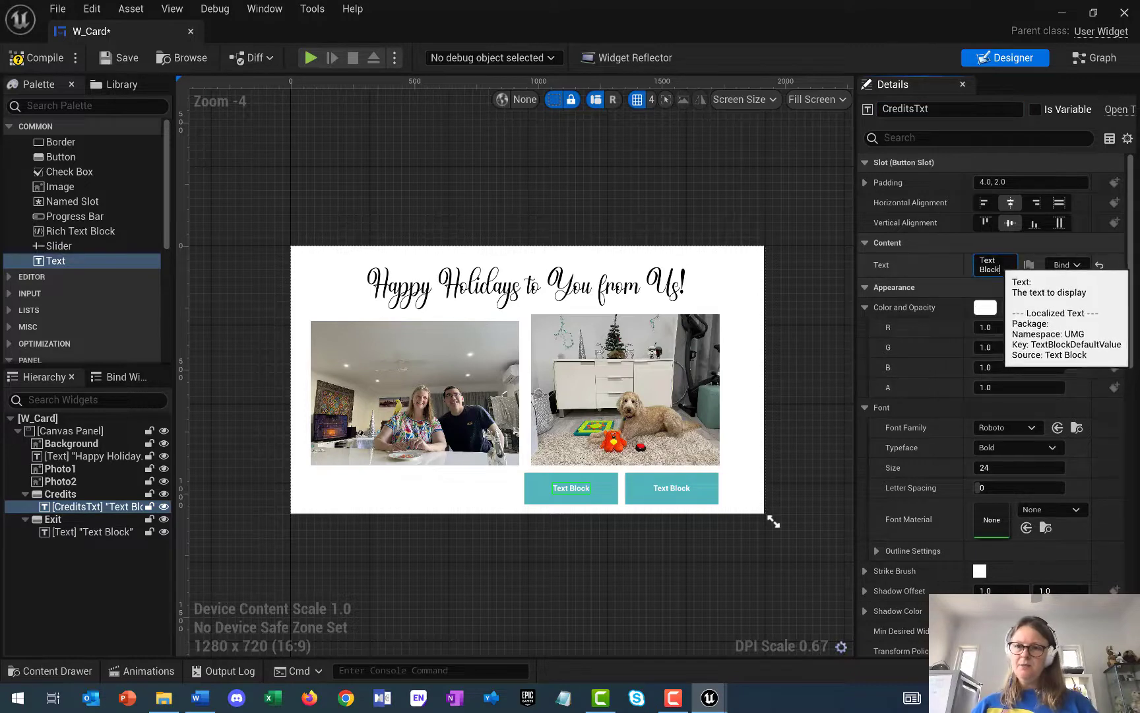
pyautogui.hotkey('ctrl', 'a')
pyautogui.write('Cr')
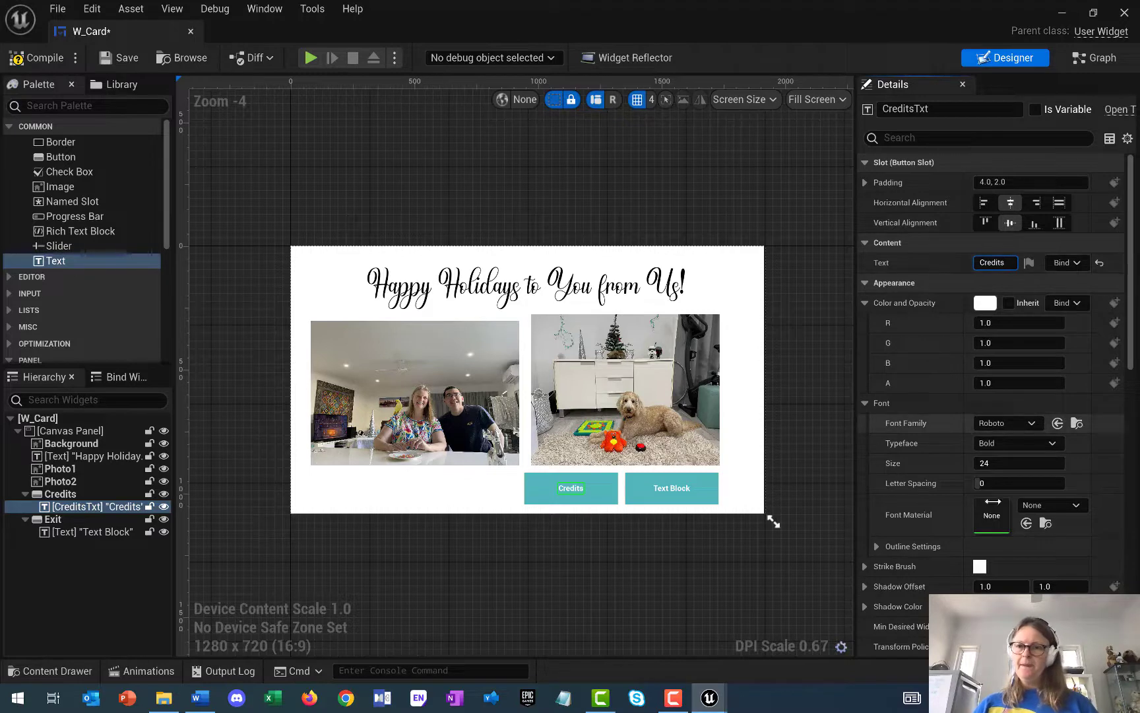
pyautogui.moveTo(992, 464); pyautogui.dragTo(1018, 463)
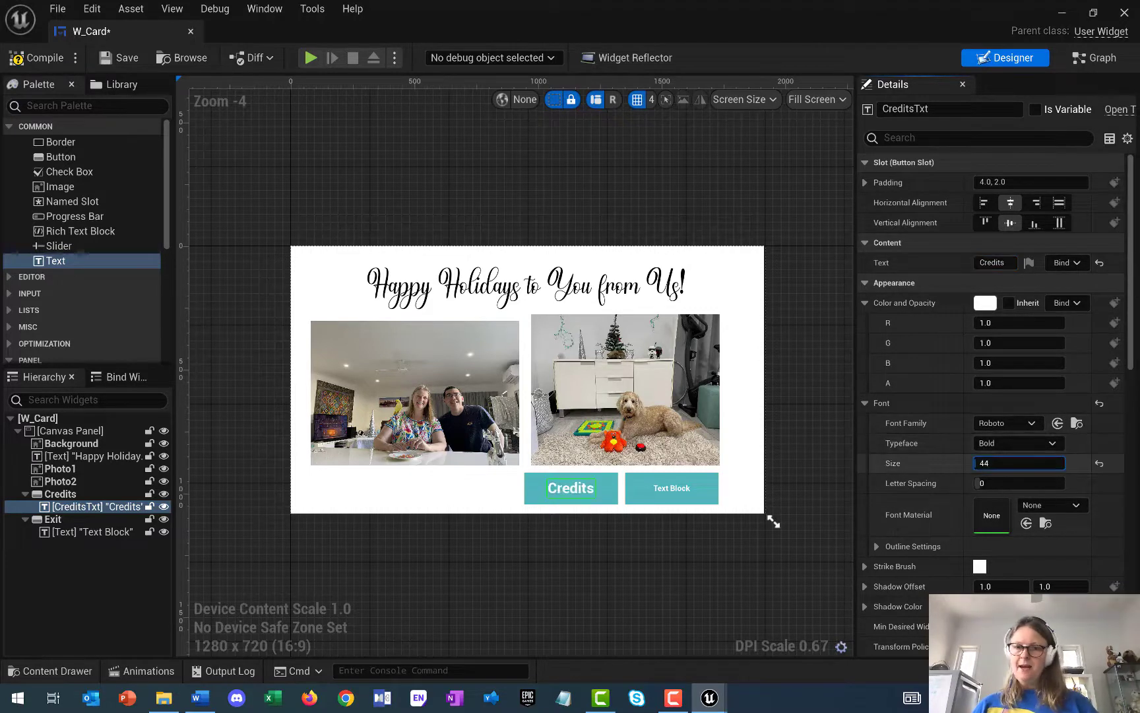
# Rename the text block inside the Exit button as ExitTxt
pyautogui.click(694, 497)
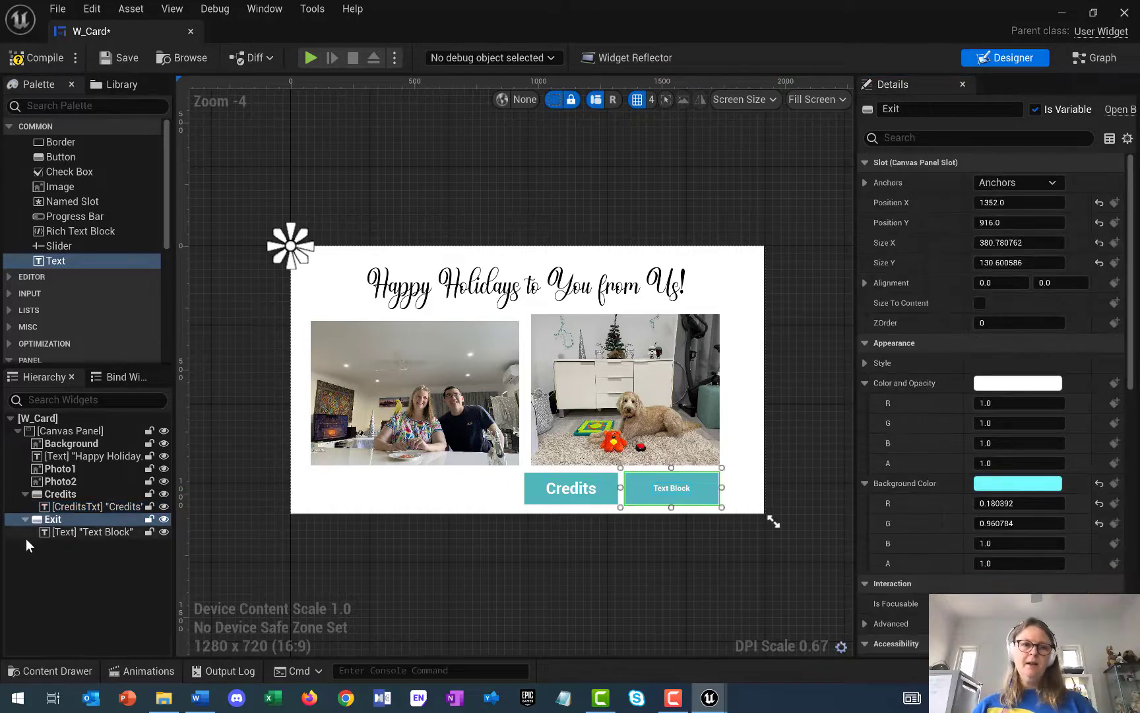
pyautogui.click(79, 532)
pyautogui.click(944, 109)
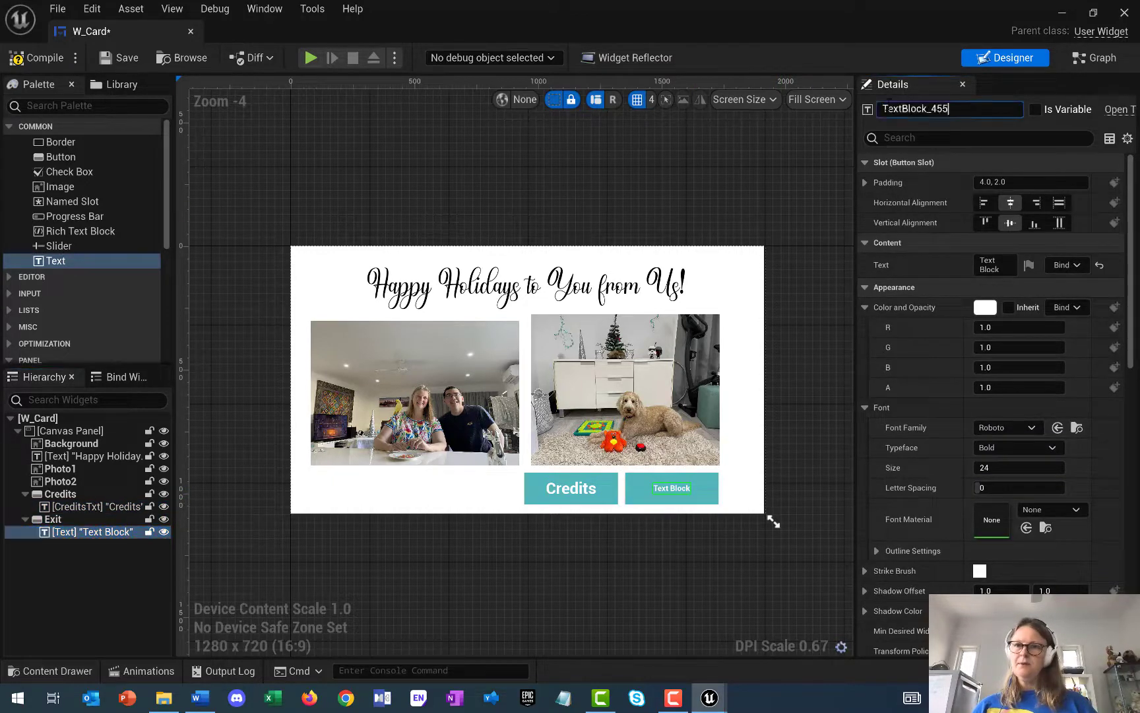
pyautogui.write('ExitTxt')
pyautogui.press('Return')
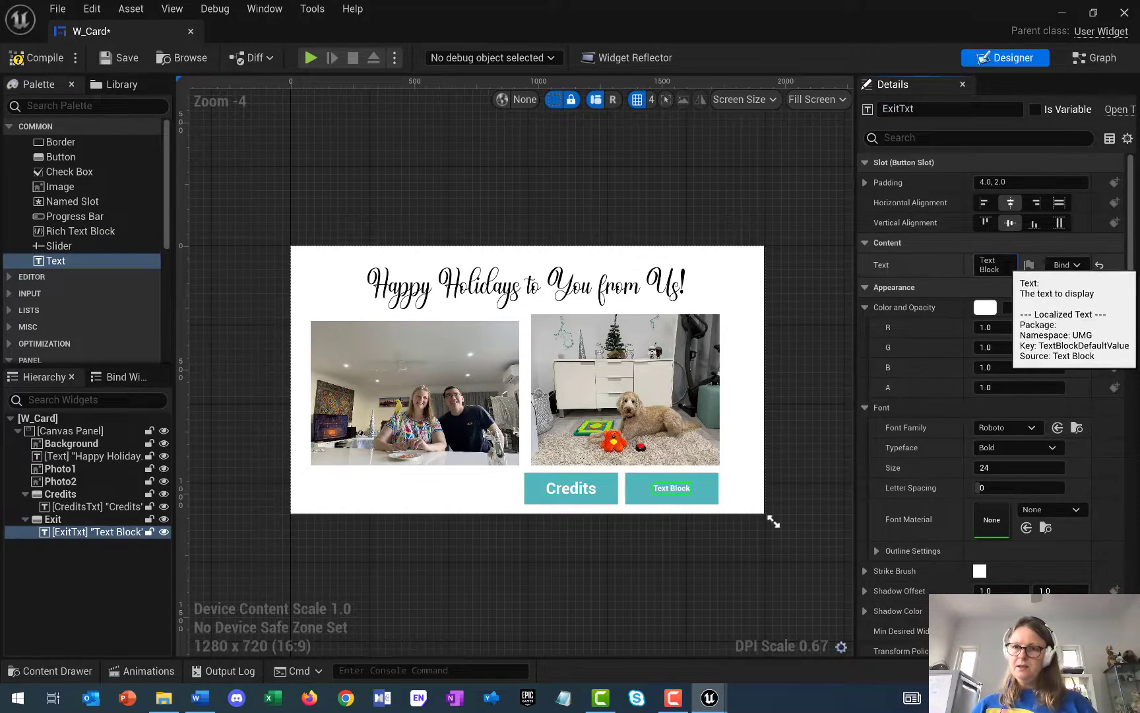
# Set the ExitTxt text to "Exit" with a font size of 48
pyautogui.click(993, 265)
pyautogui.write('Ex')
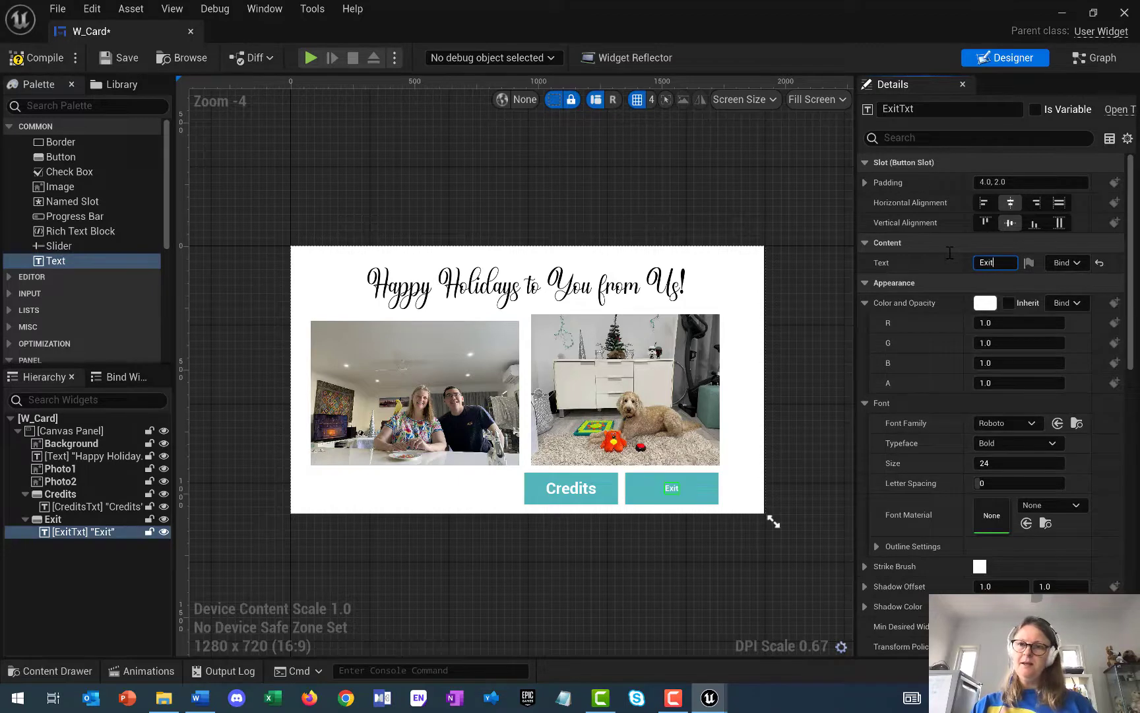
pyautogui.write('it')
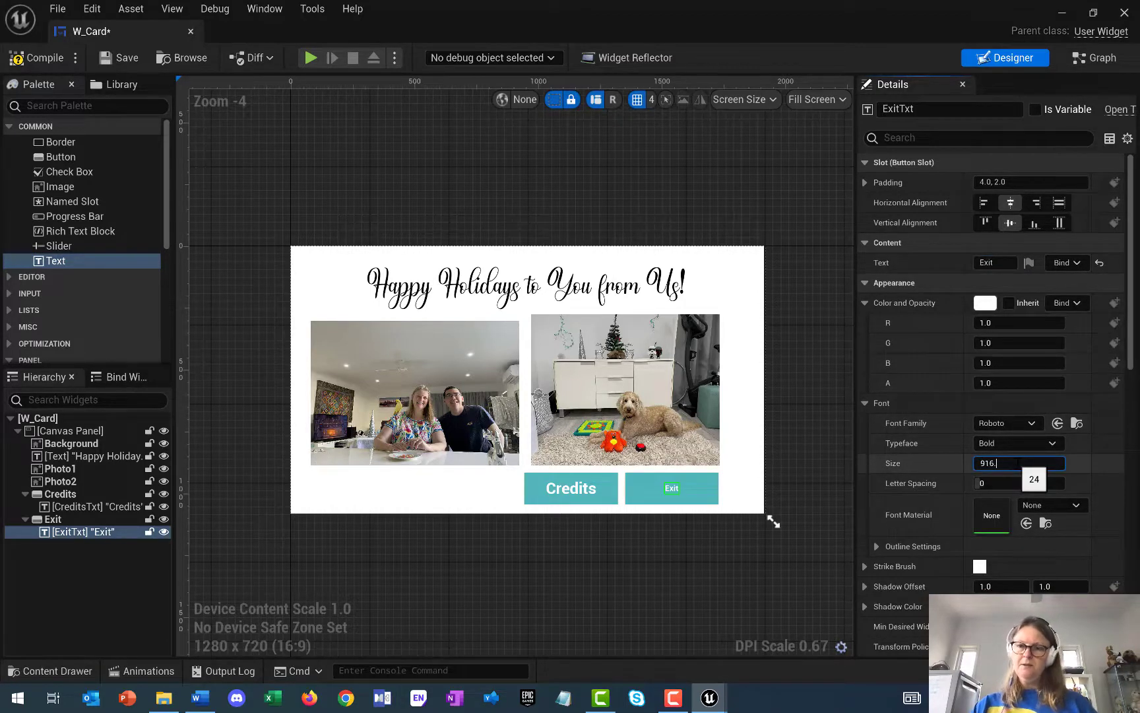
pyautogui.write('48')
pyautogui.press('Return')
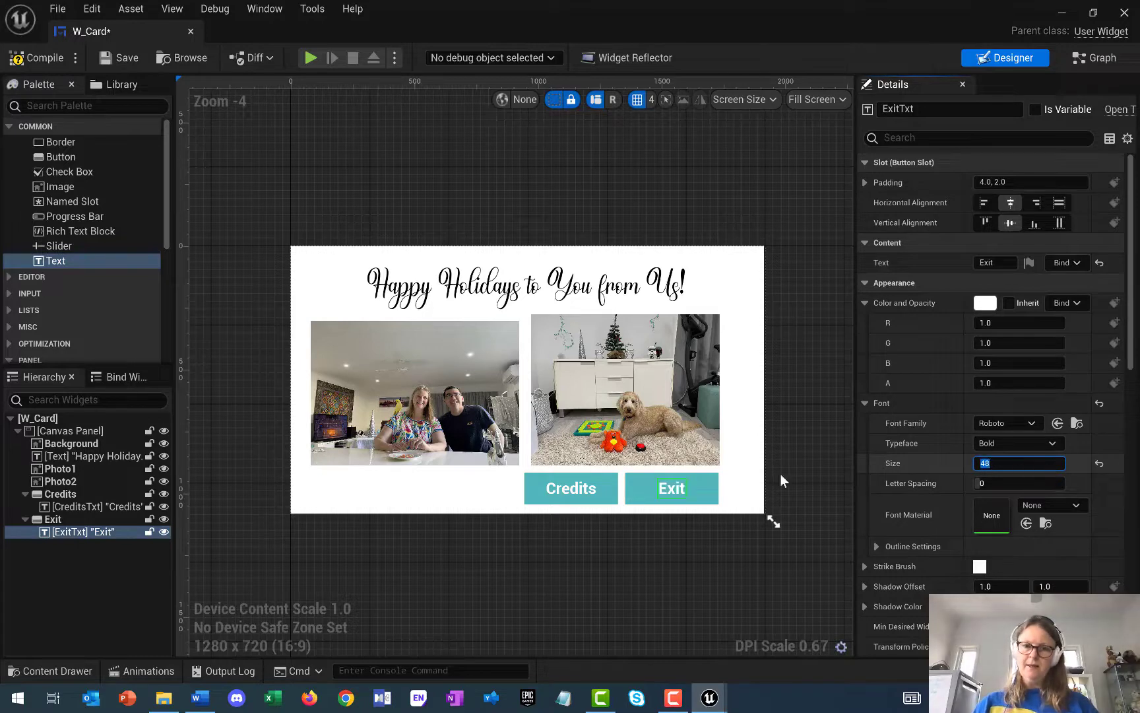
pyautogui.click(60, 506)
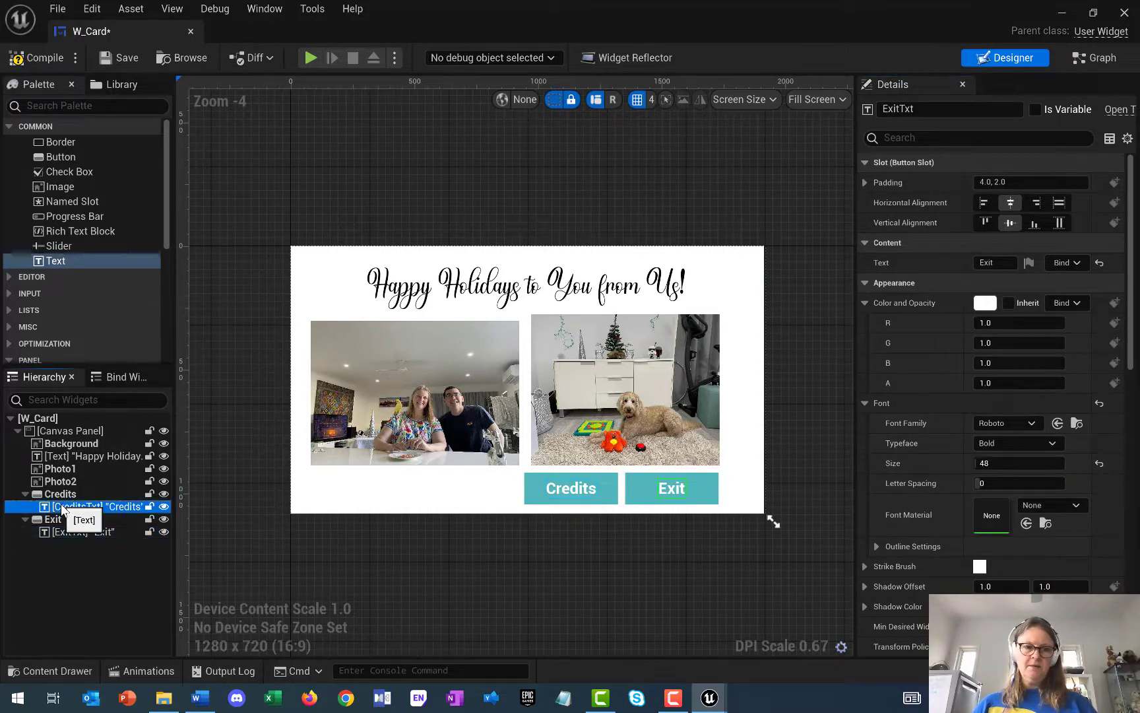
pyautogui.click(56, 534)
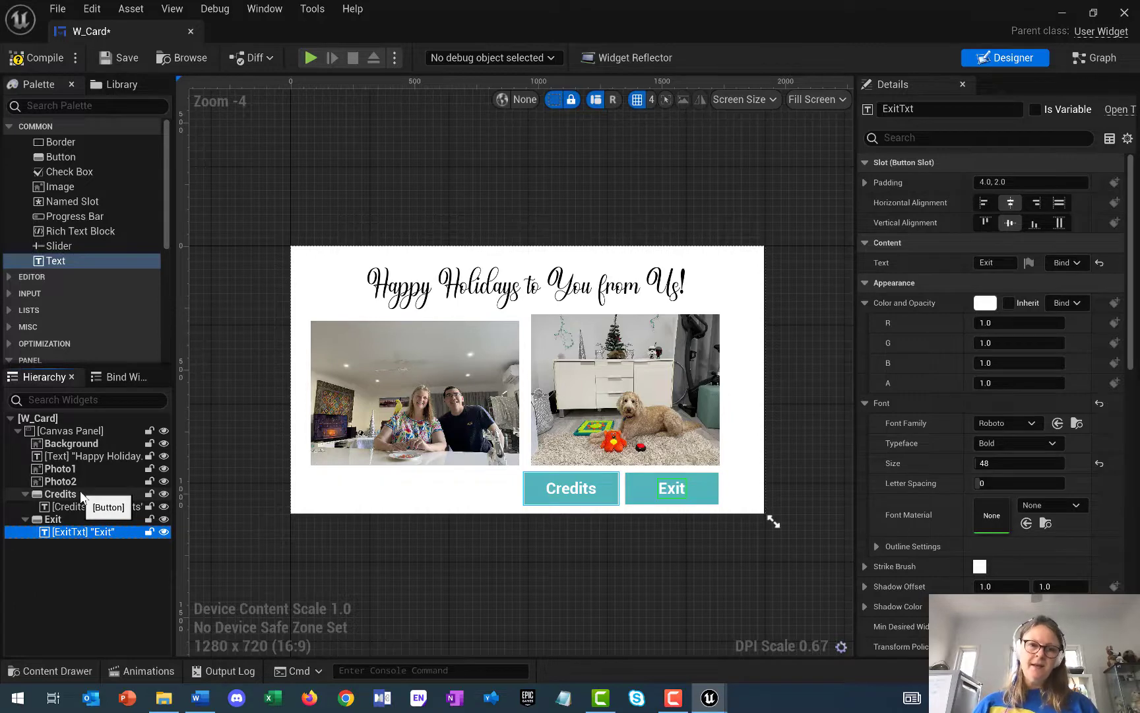
pyautogui.click(60, 493)
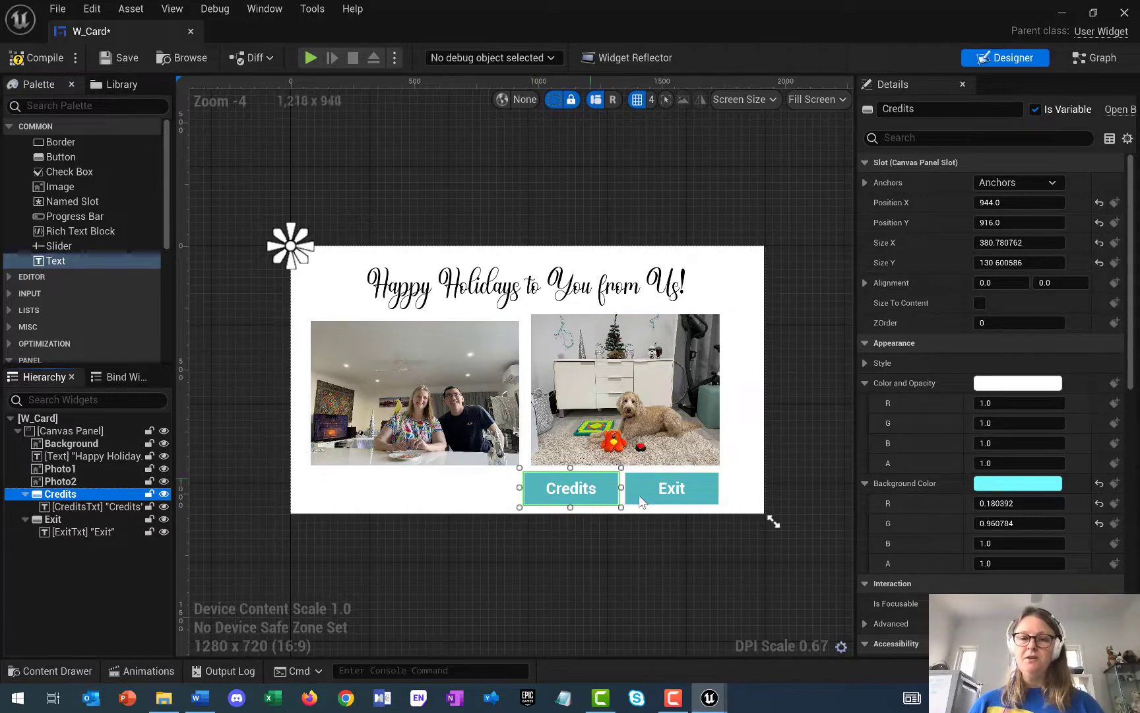
# Add an On Released event for the Exit button
pyautogui.click(63, 521)
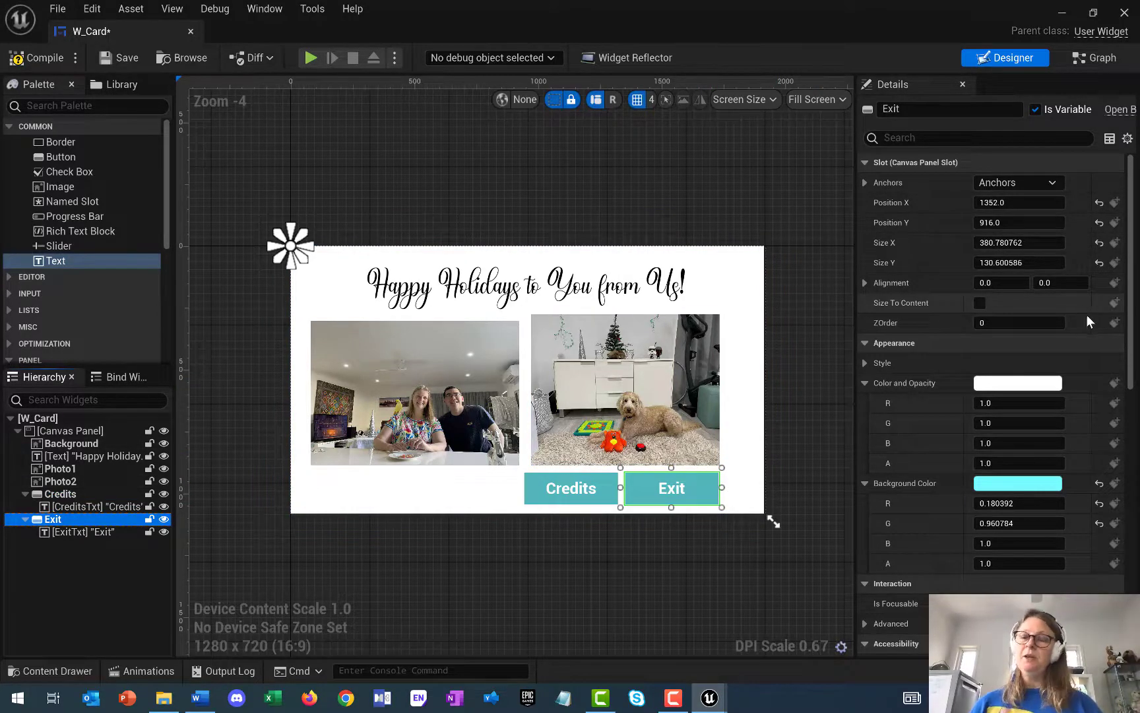
pyautogui.scroll(-4, 1087, 317)
pyautogui.scroll(-10, 1079, 330)
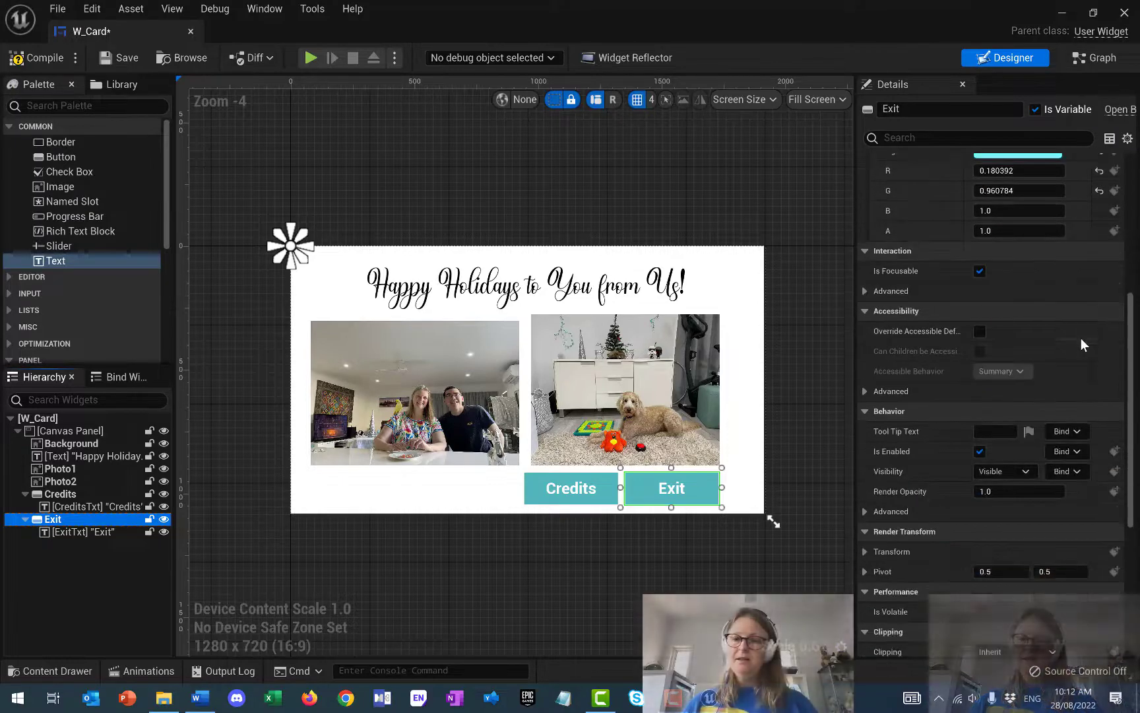
pyautogui.scroll(-4, 910, 402)
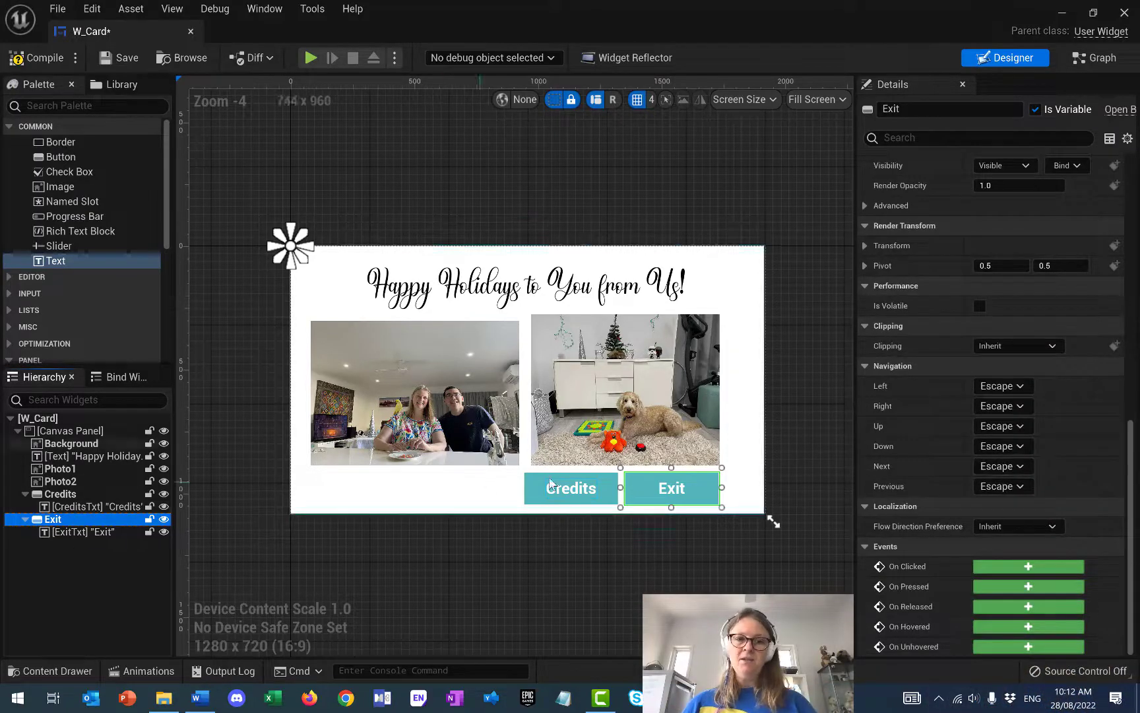
pyautogui.click(996, 606)
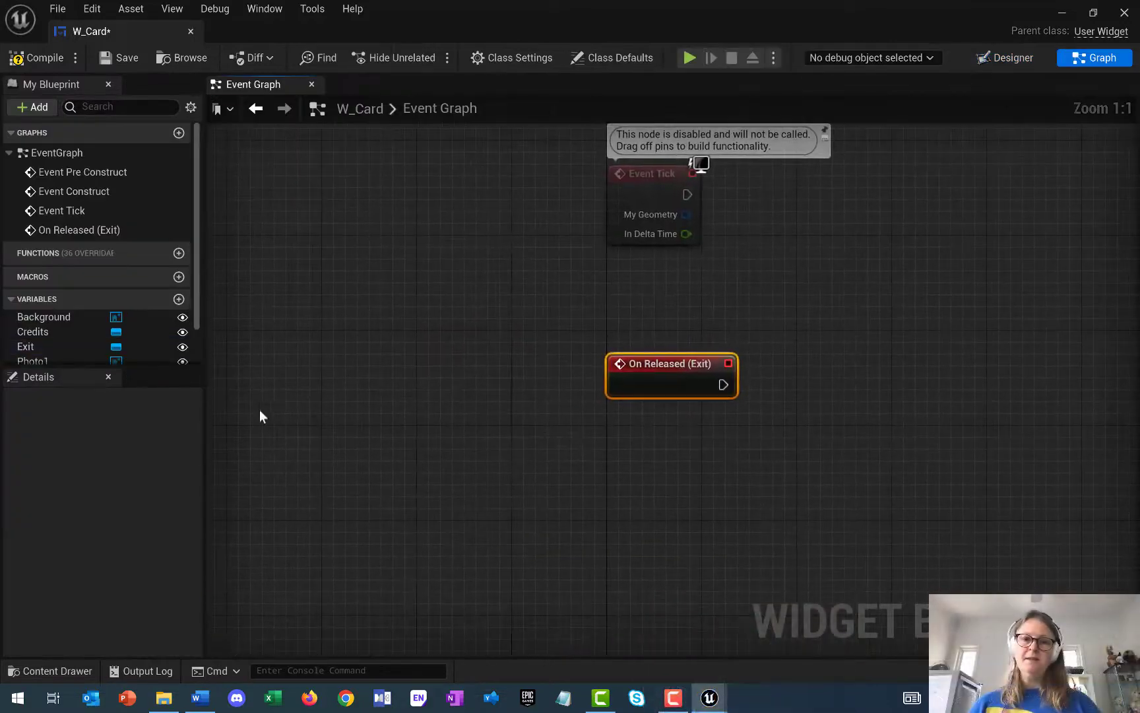
# Connect a Quit Game node to the On Released (Exit) event and line it up beside the event
pyautogui.moveTo(872, 330); pyautogui.dragTo(634, 291, button='right')
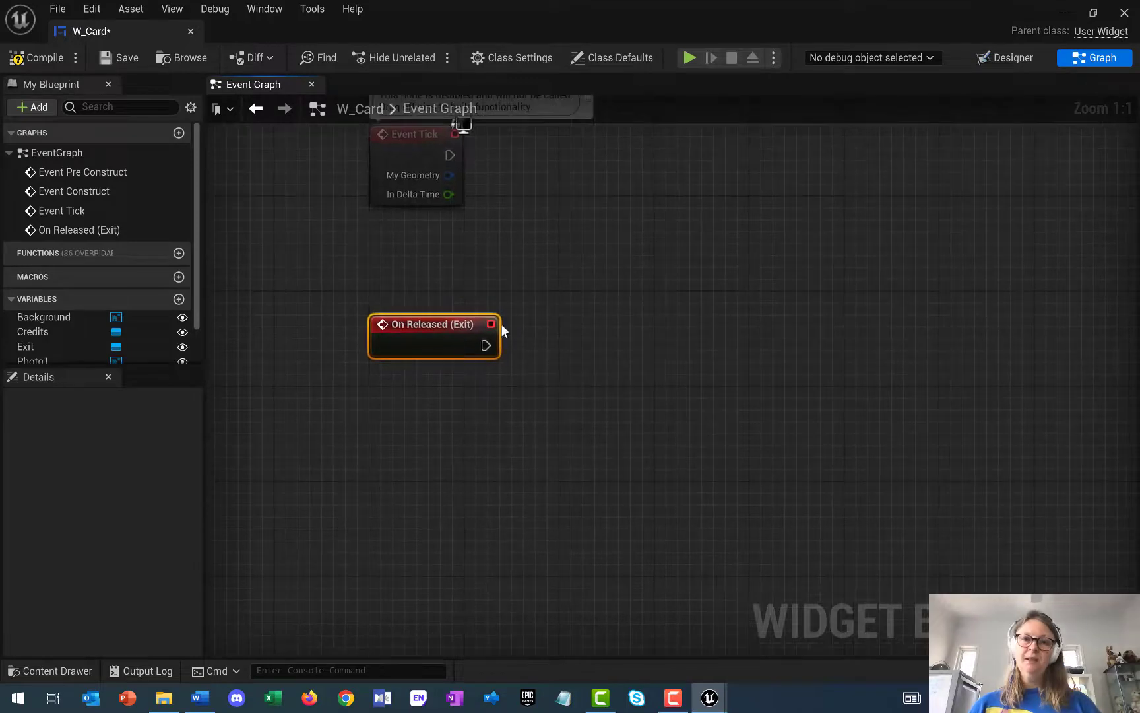
pyautogui.moveTo(484, 345); pyautogui.dragTo(580, 345)
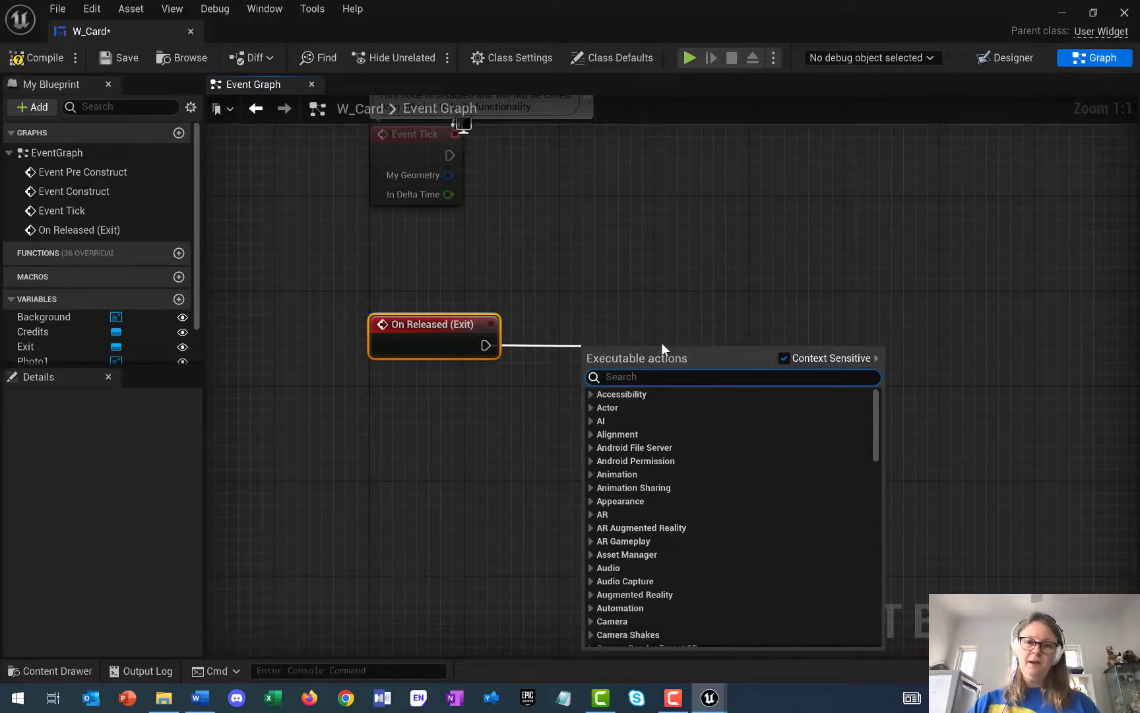
pyautogui.write('quit')
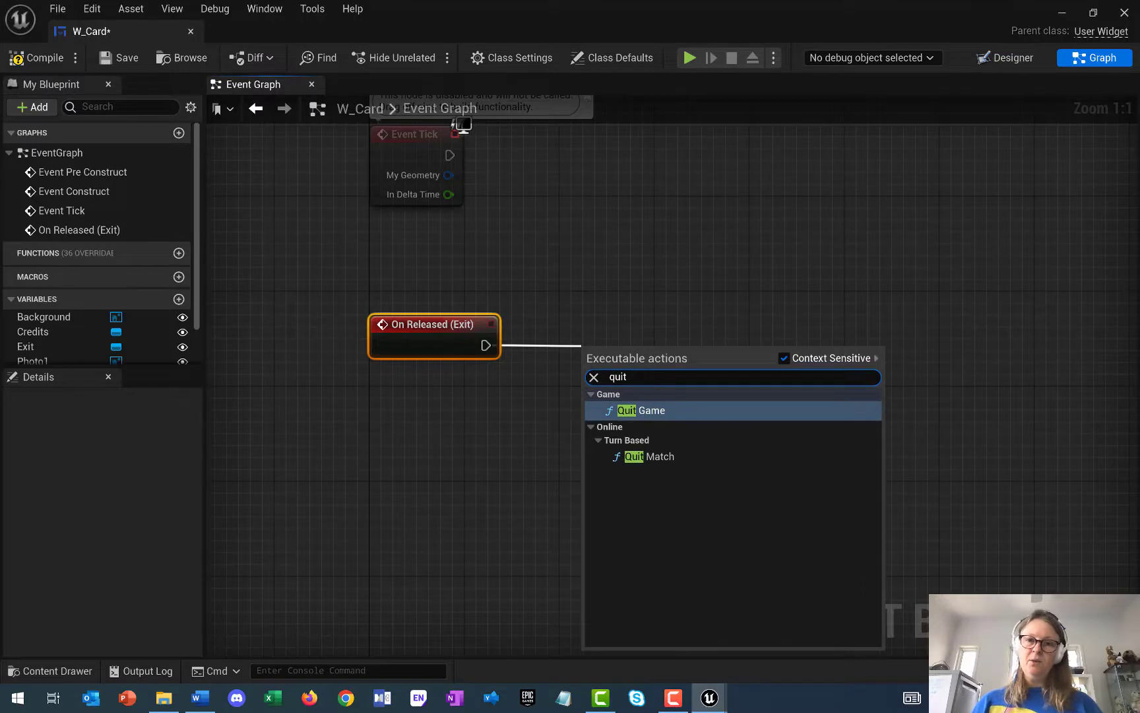
pyautogui.click(659, 412)
pyautogui.moveTo(640, 363); pyautogui.dragTo(618, 328)
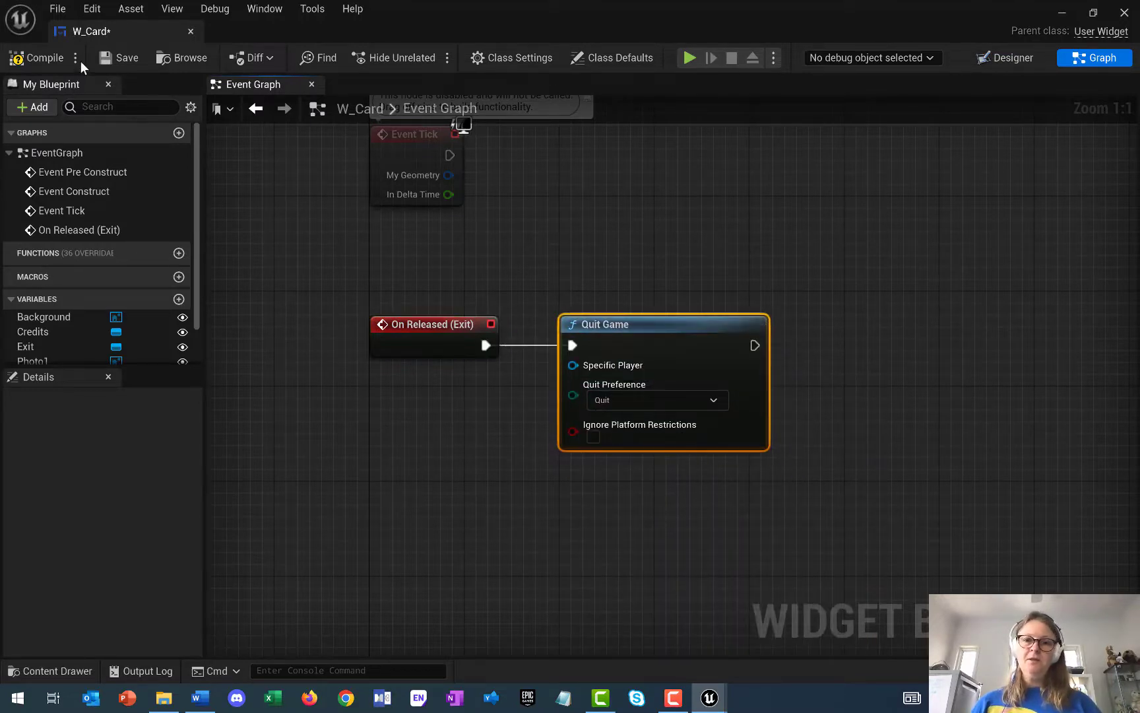
# Compile and save the W_Card widget, and close its editor window
pyautogui.click(41, 58)
pyautogui.click(111, 58)
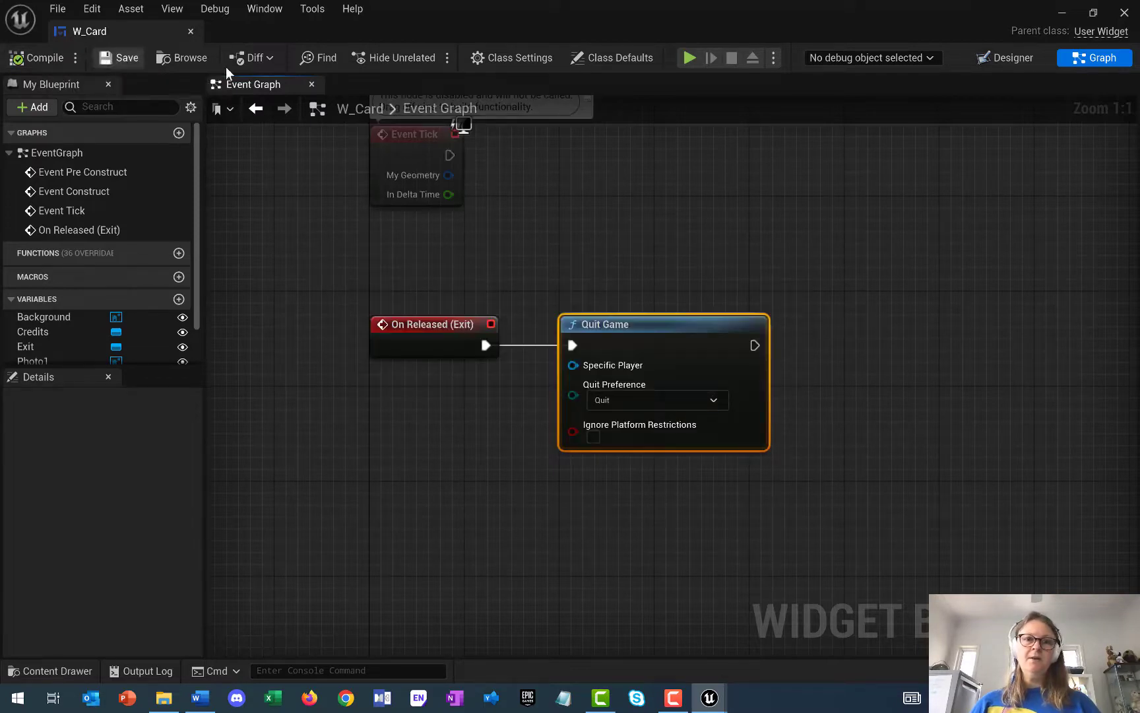
pyautogui.click(1125, 13)
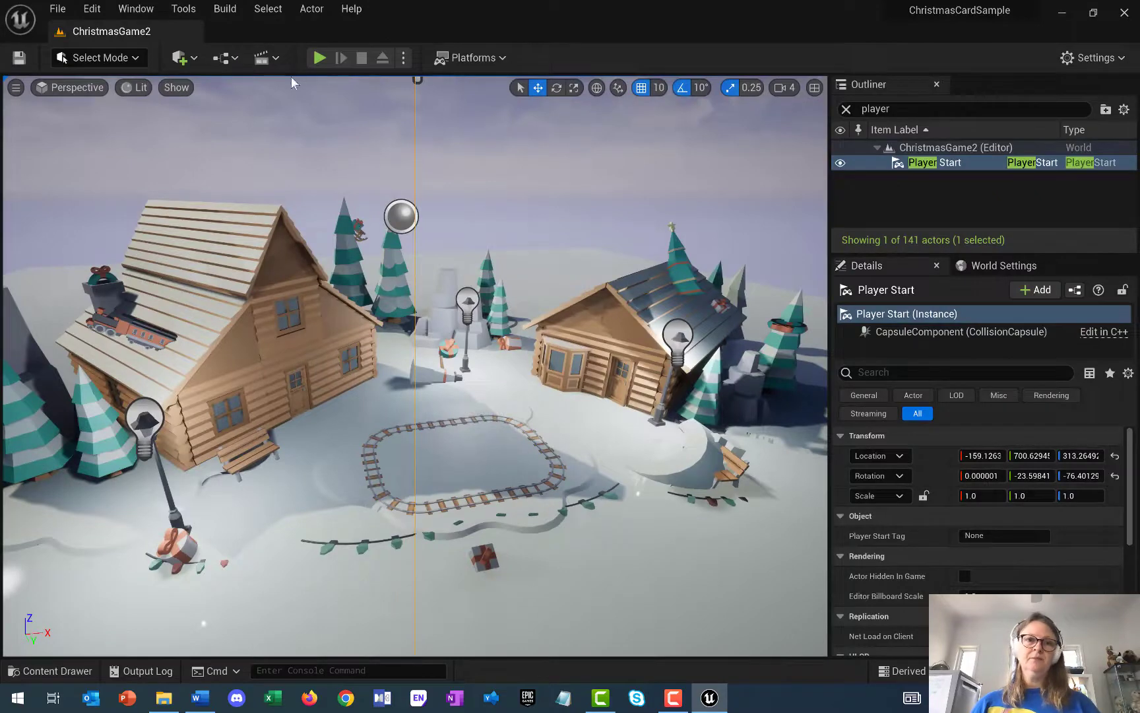
# Play the ChristmasGame2 level, find all the scattered decorations and continue to the holiday card to check its layout
pyautogui.click(319, 57)
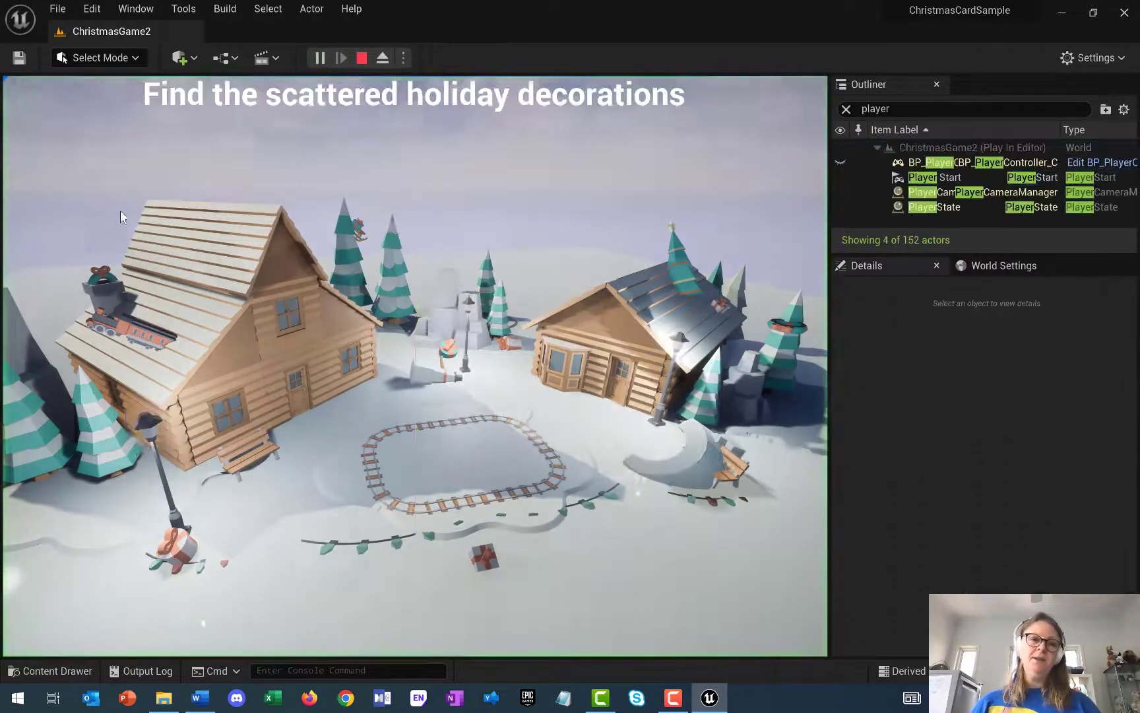
pyautogui.click(124, 321)
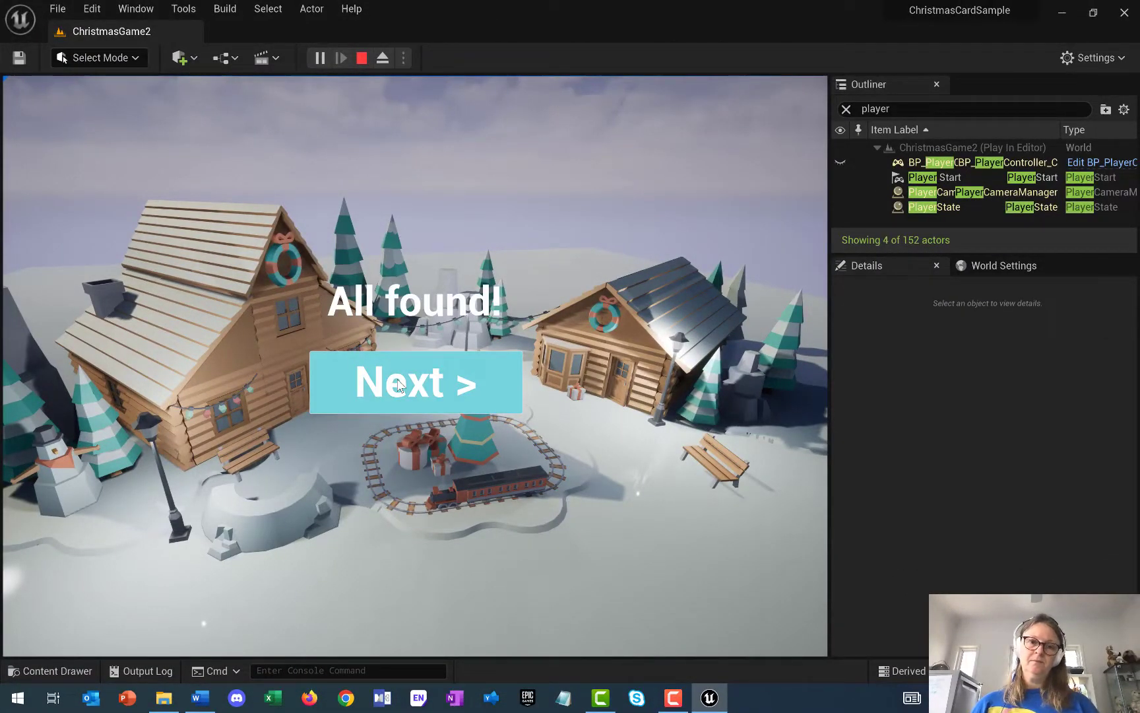
pyautogui.click(399, 386)
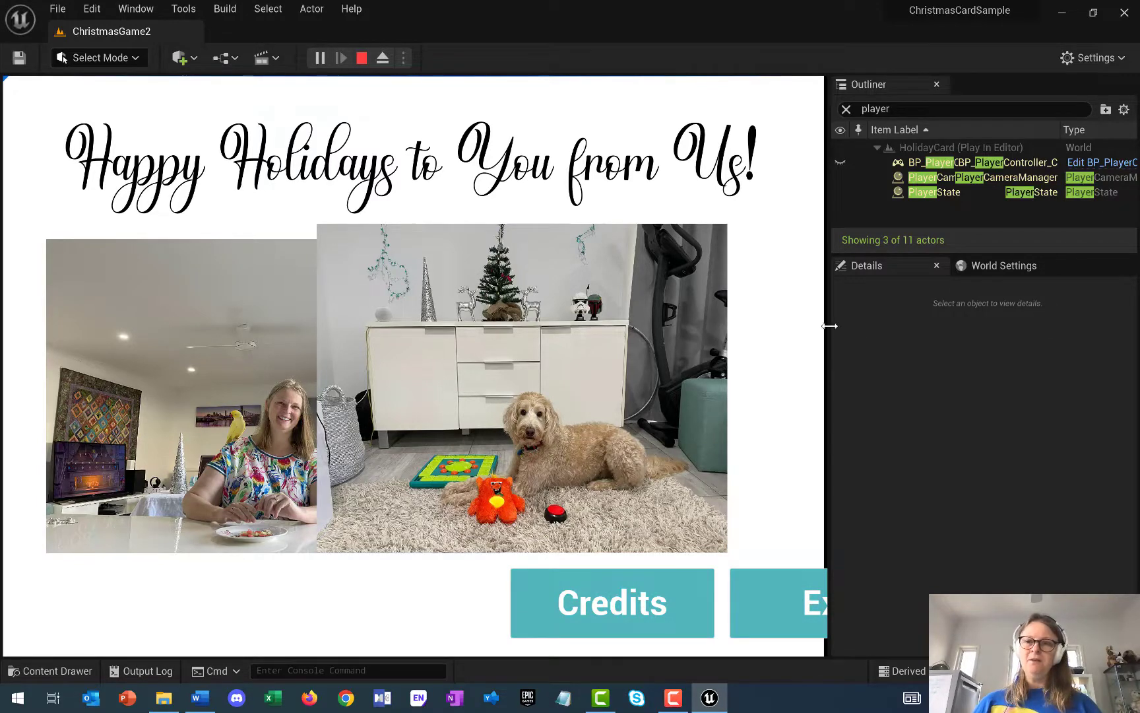
# Widen the running game's viewport to check the full holiday card layout, and quit the game with the card's Exit button
pyautogui.moveTo(829, 328); pyautogui.dragTo(1083, 336)
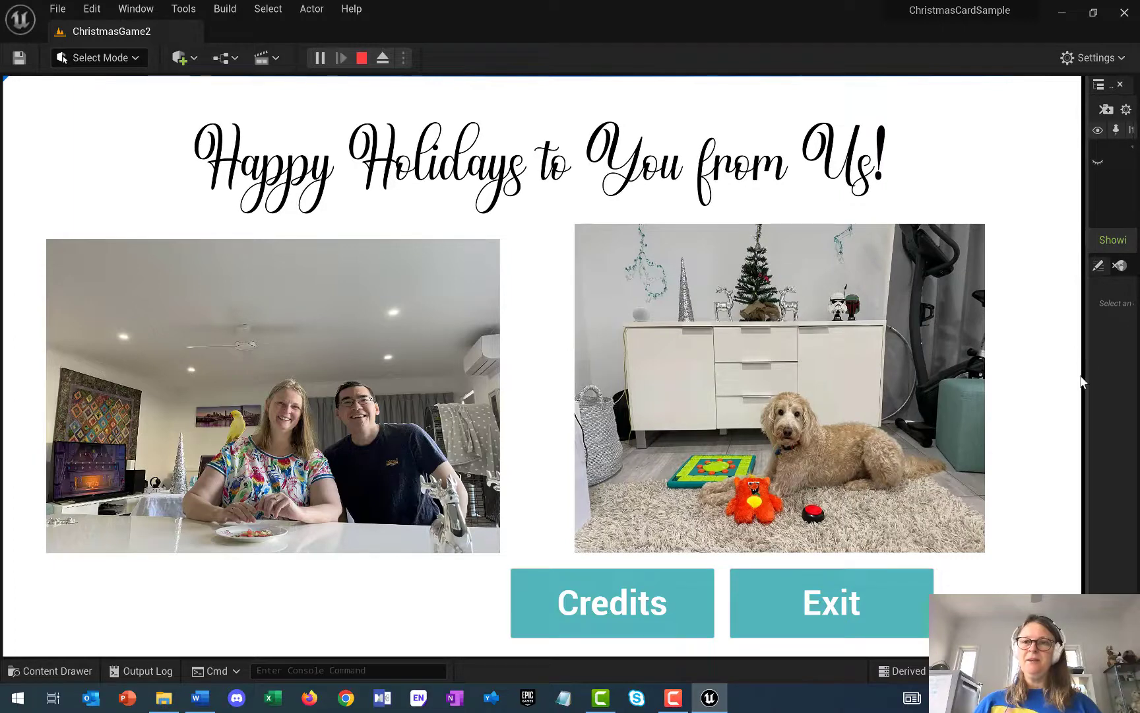
pyautogui.moveTo(1086, 384); pyautogui.dragTo(1018, 386)
pyautogui.click(863, 616)
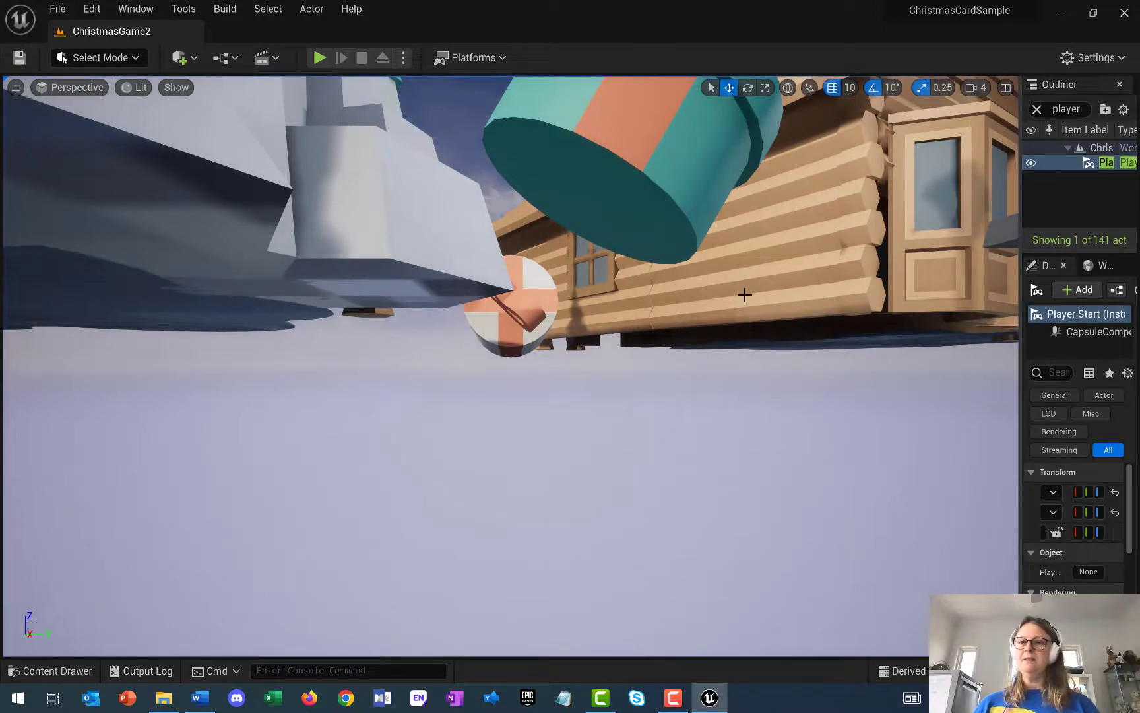
pyautogui.press('Escape')
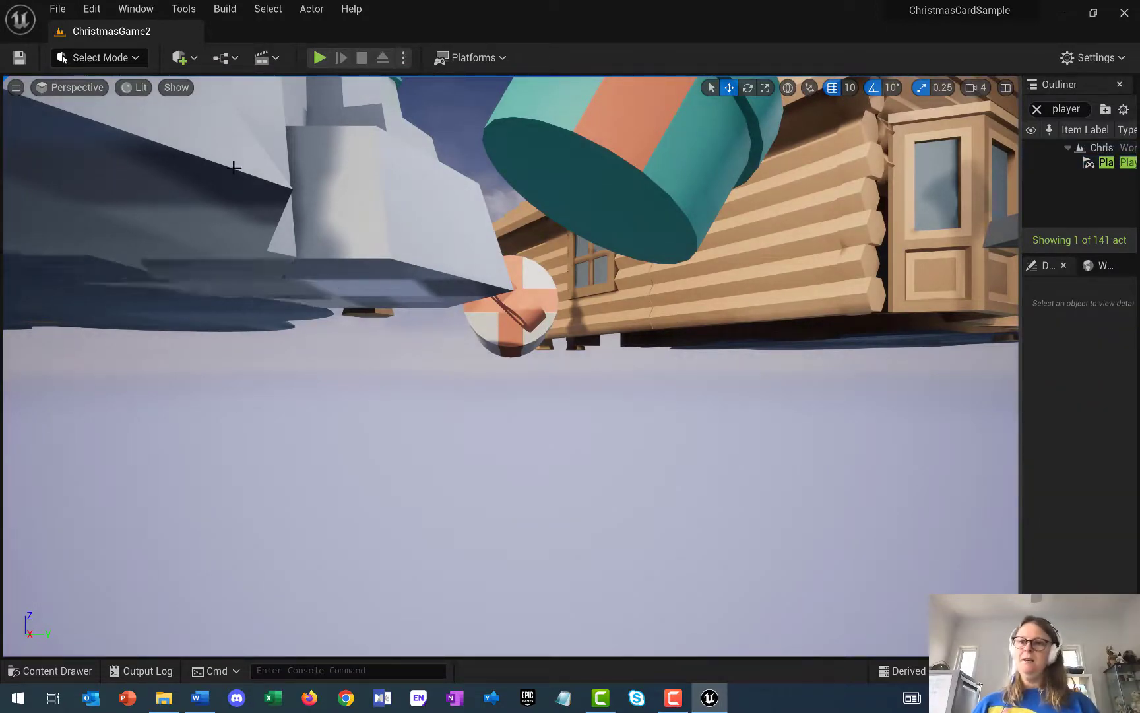
# Reopen the W_Card widget from the Widgets folder and anchor the Credits button to the canvas's bottom-right corner
pyautogui.click(59, 670)
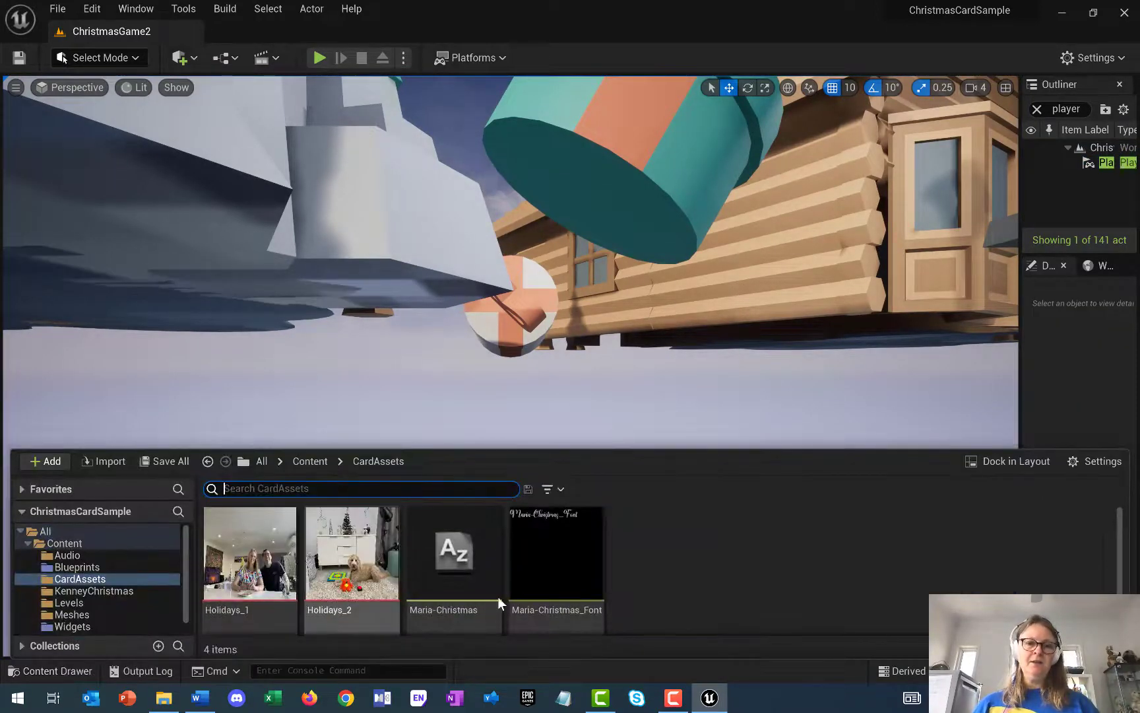
pyautogui.click(74, 626)
pyautogui.doubleClick(268, 550)
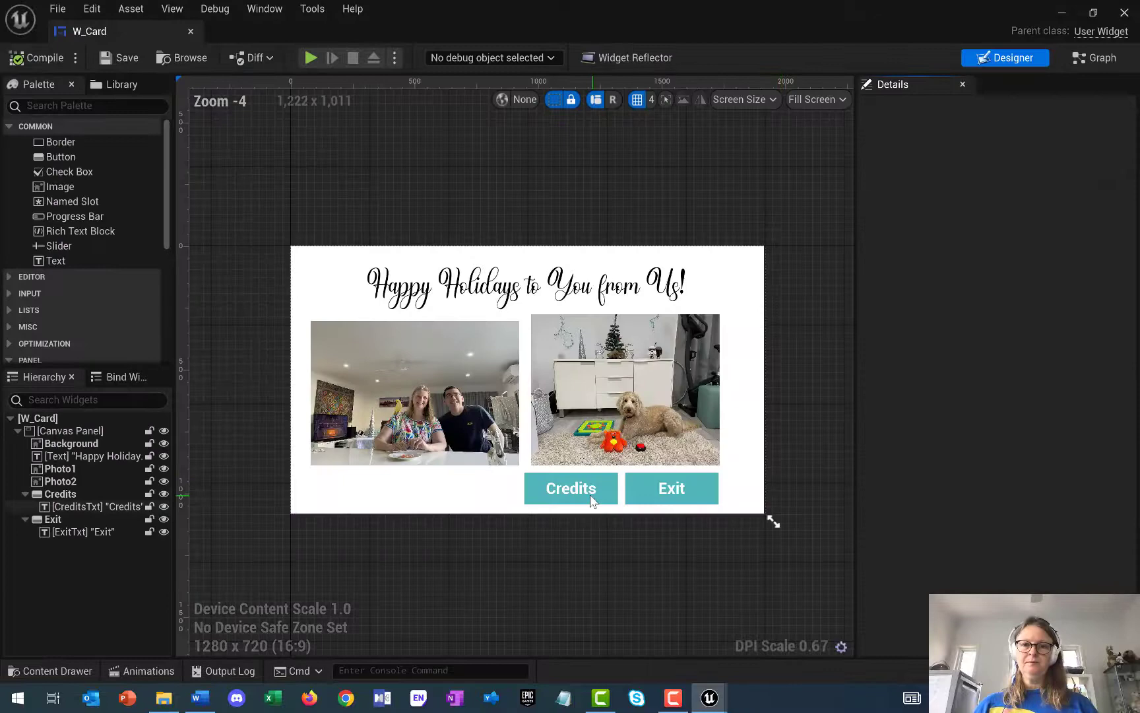
pyautogui.click(601, 499)
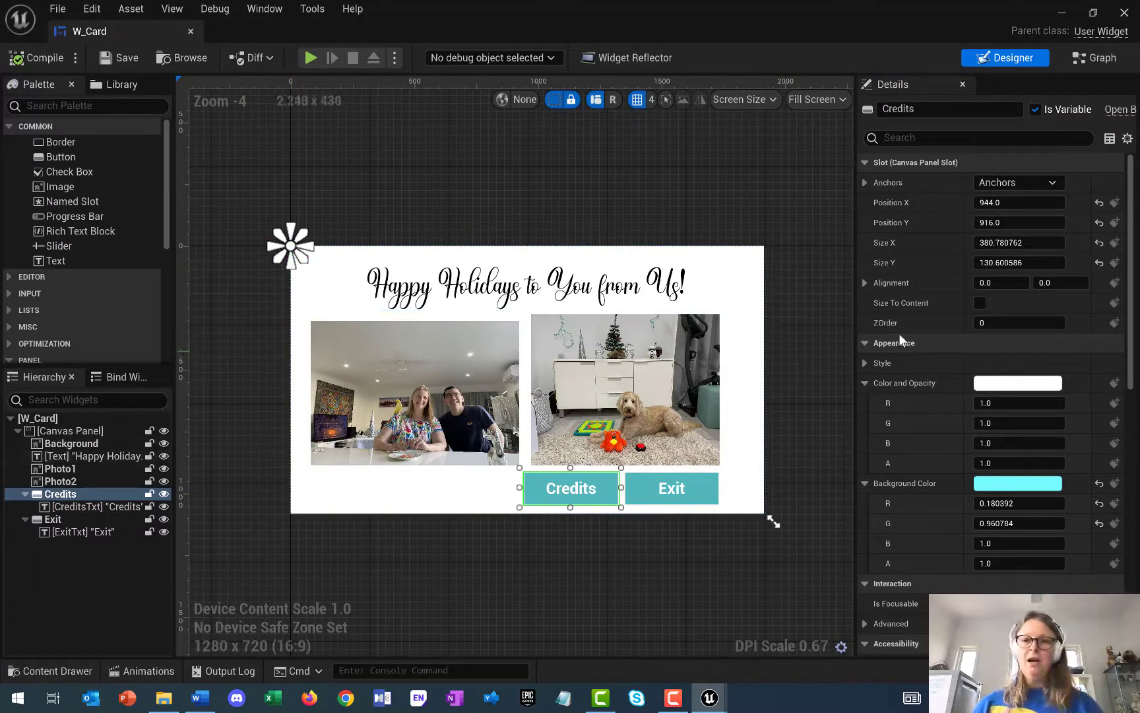
pyautogui.click(991, 188)
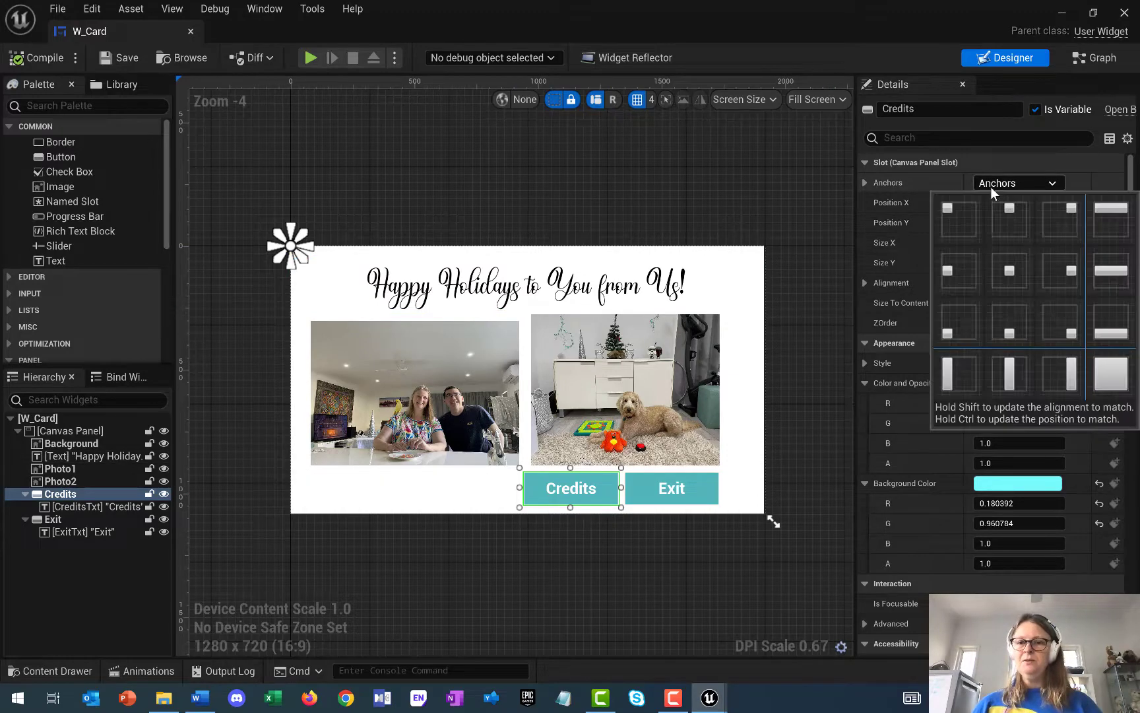
pyautogui.click(1060, 322)
# Anchor the Exit button to the canvas's bottom-right corner
pyautogui.click(680, 490)
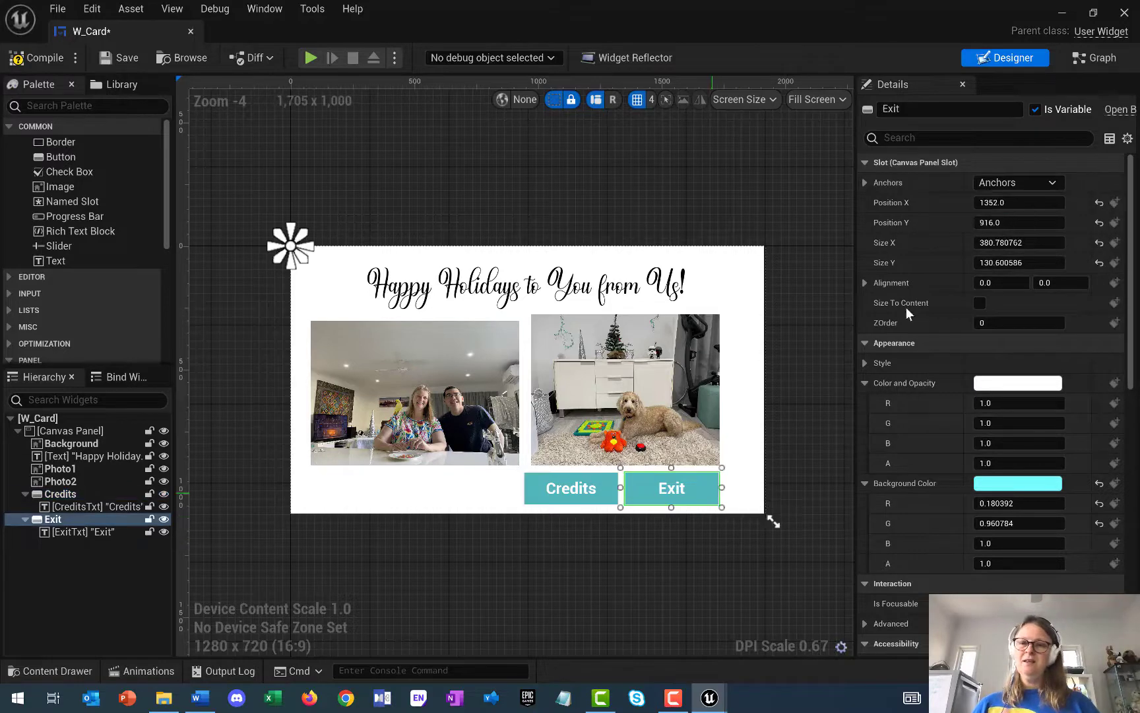
pyautogui.click(1016, 181)
pyautogui.click(1069, 324)
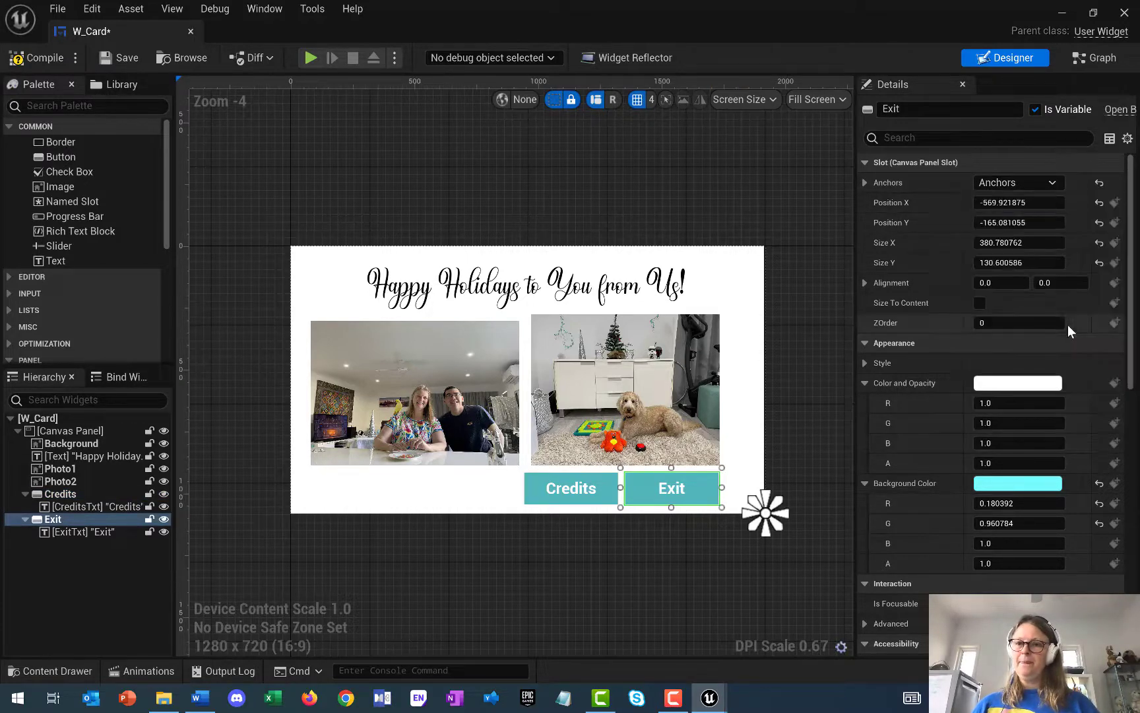
# Compile and save the W_Card widget with its new button anchors, and close its editor window
pyautogui.click(50, 57)
pyautogui.click(124, 56)
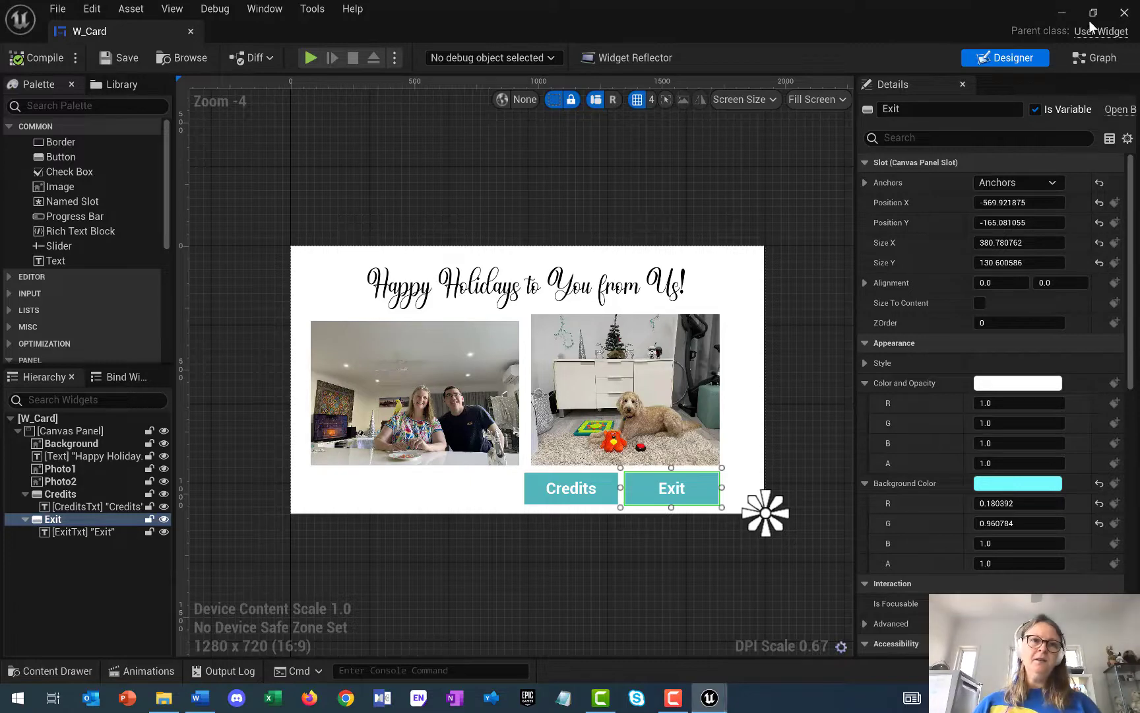
pyautogui.click(1125, 12)
# Open the HolidayCard level from the project's Levels folder
pyautogui.click(48, 671)
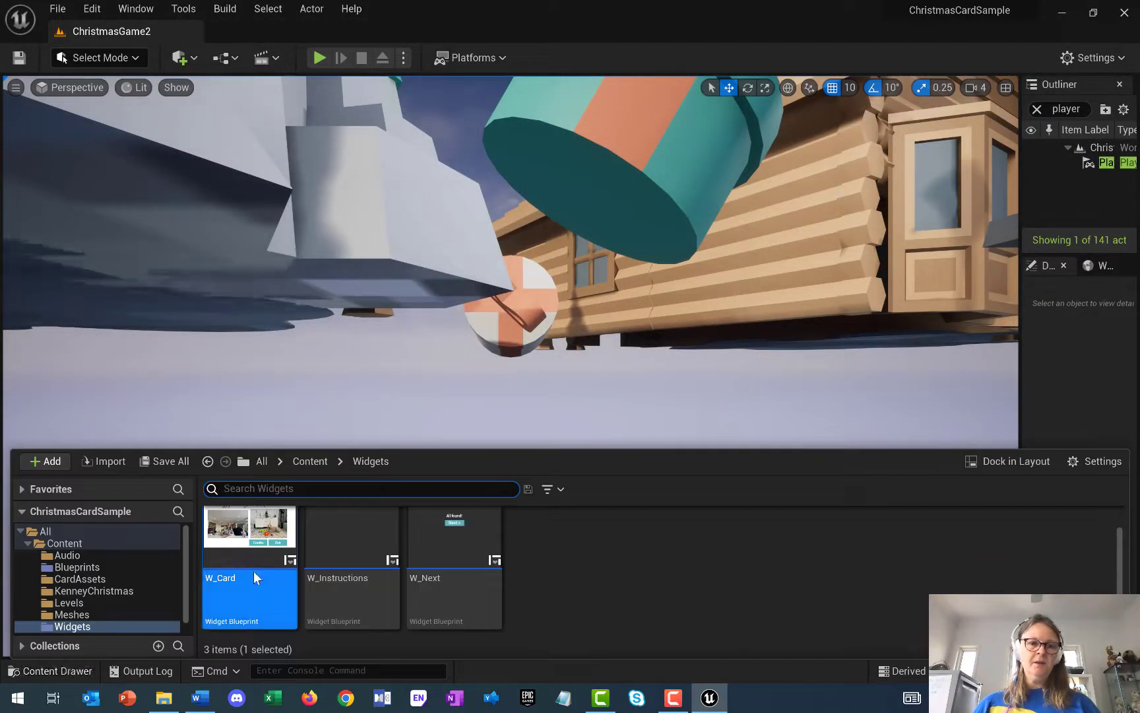
pyautogui.click(70, 566)
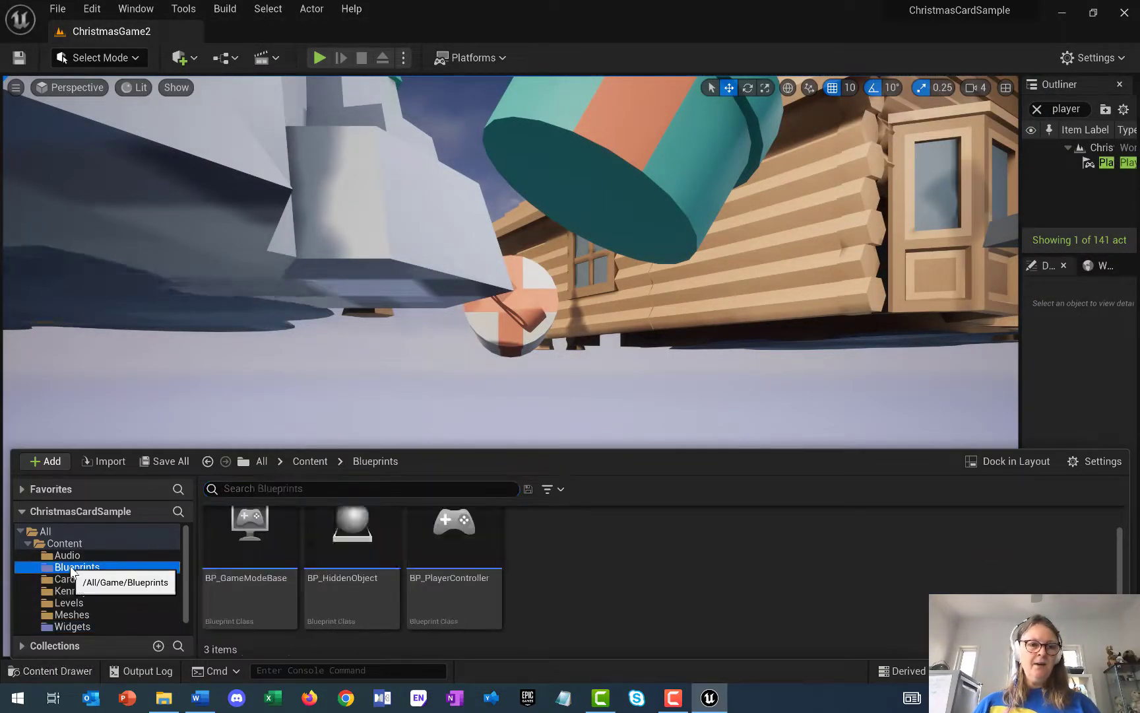
pyautogui.click(61, 603)
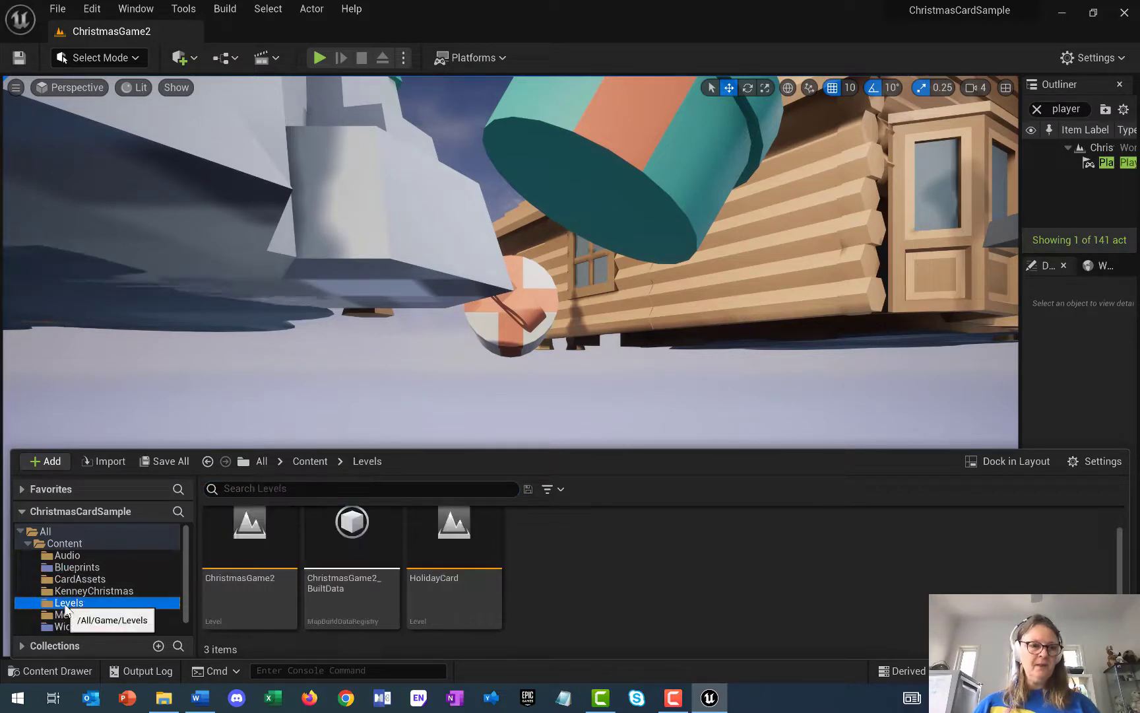
pyautogui.doubleClick(466, 545)
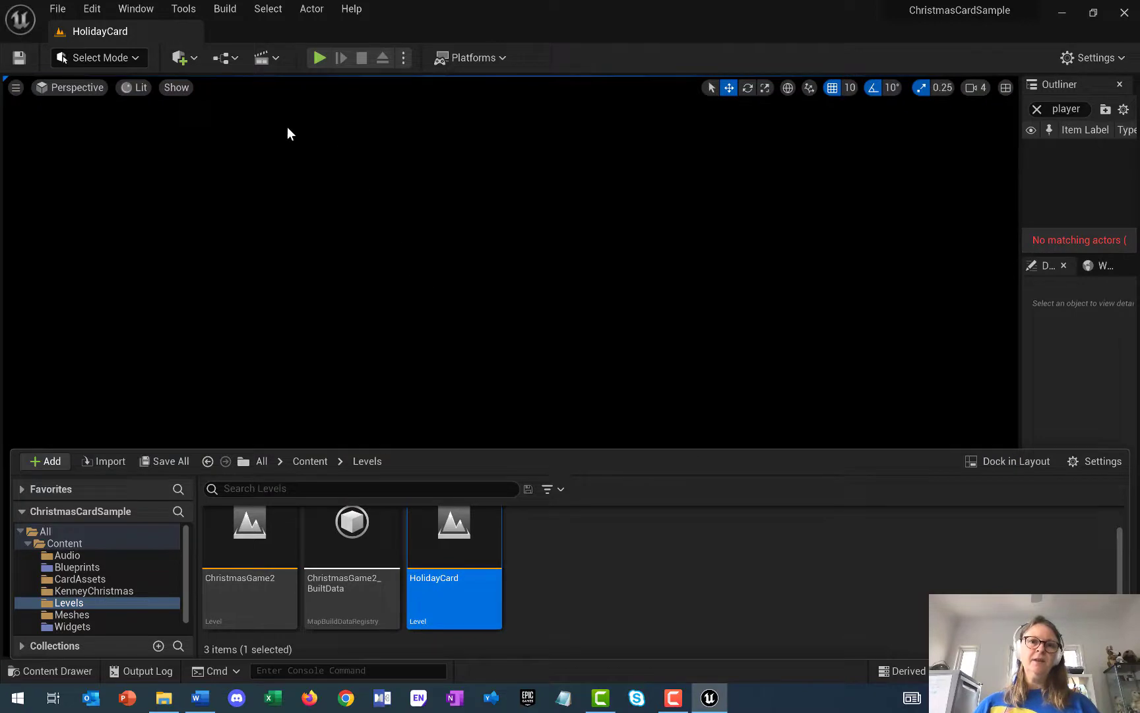
# Review the HolidayCard Level Blueprint's Remove All Widgets, Create W Card Widget and Add to Viewport nodes, and close its window
pyautogui.click(225, 58)
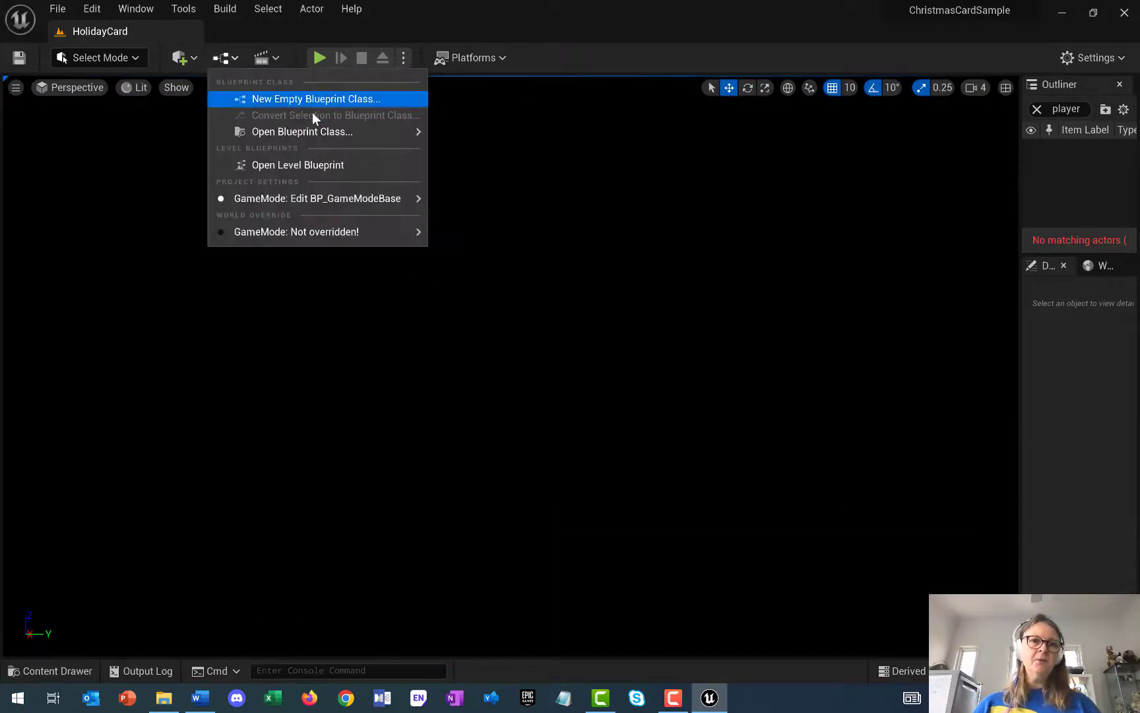
pyautogui.moveTo(317, 132)
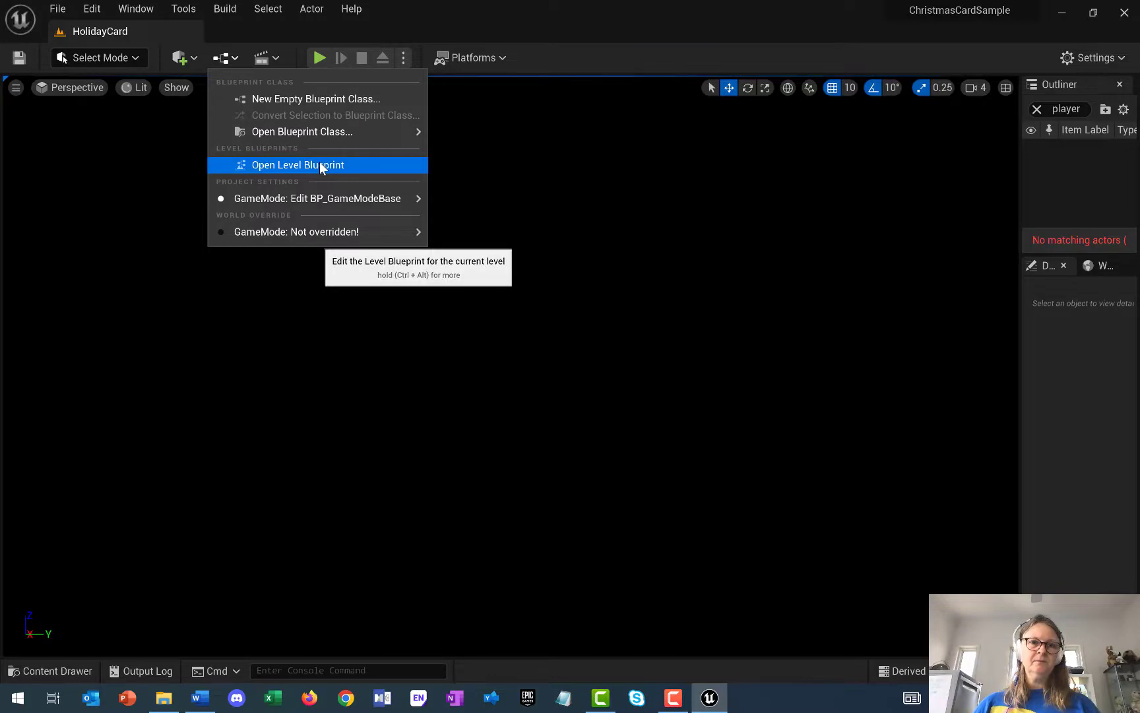
pyautogui.click(320, 164)
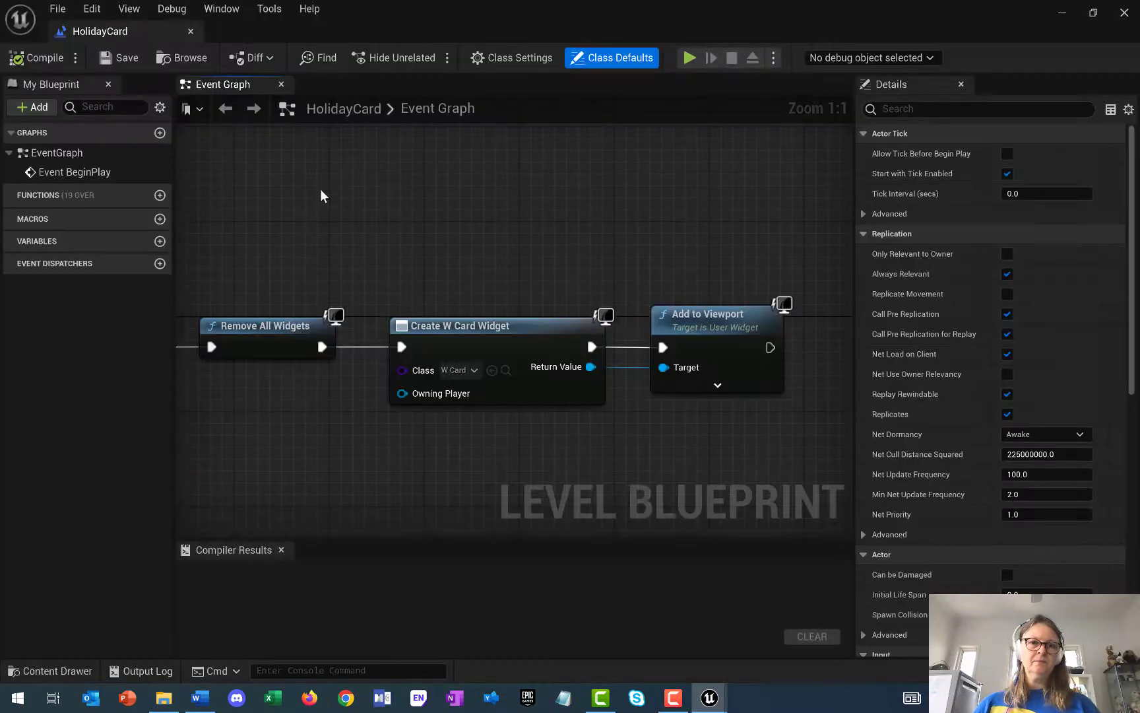
pyautogui.moveTo(364, 475)
pyautogui.mouseDown(button='right')
pyautogui.moveTo(476, 461)
pyautogui.moveTo(517, 469)
pyautogui.moveTo(358, 465)
pyautogui.mouseUp(button='right')
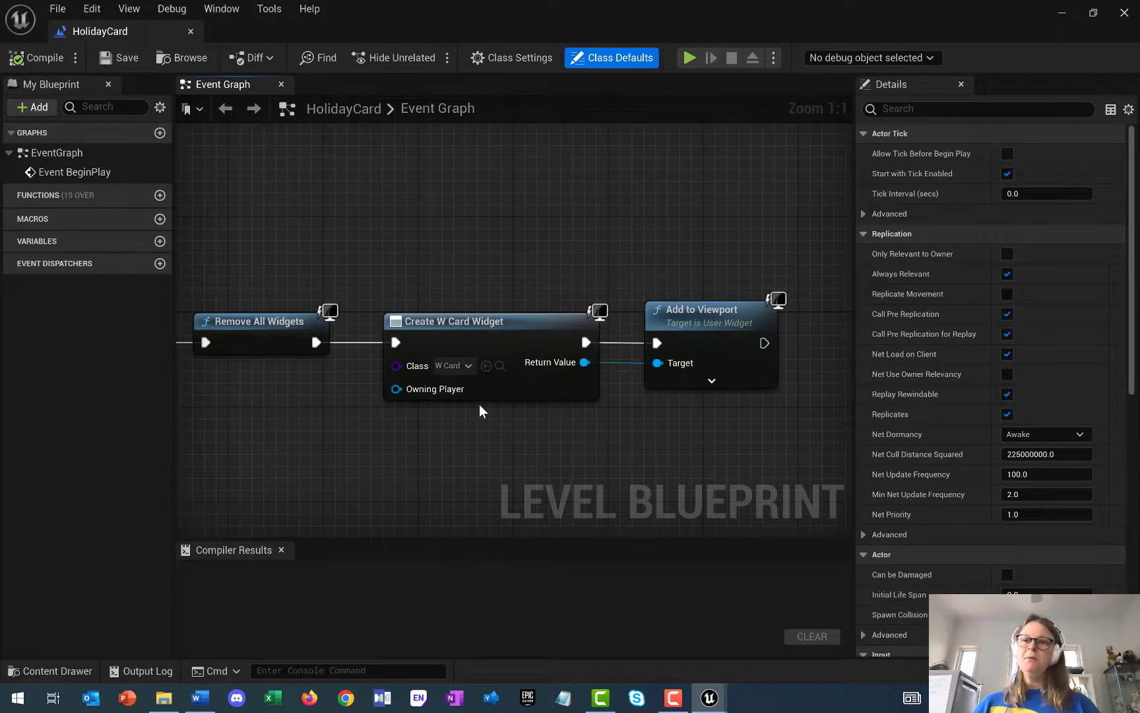
pyautogui.click(1124, 13)
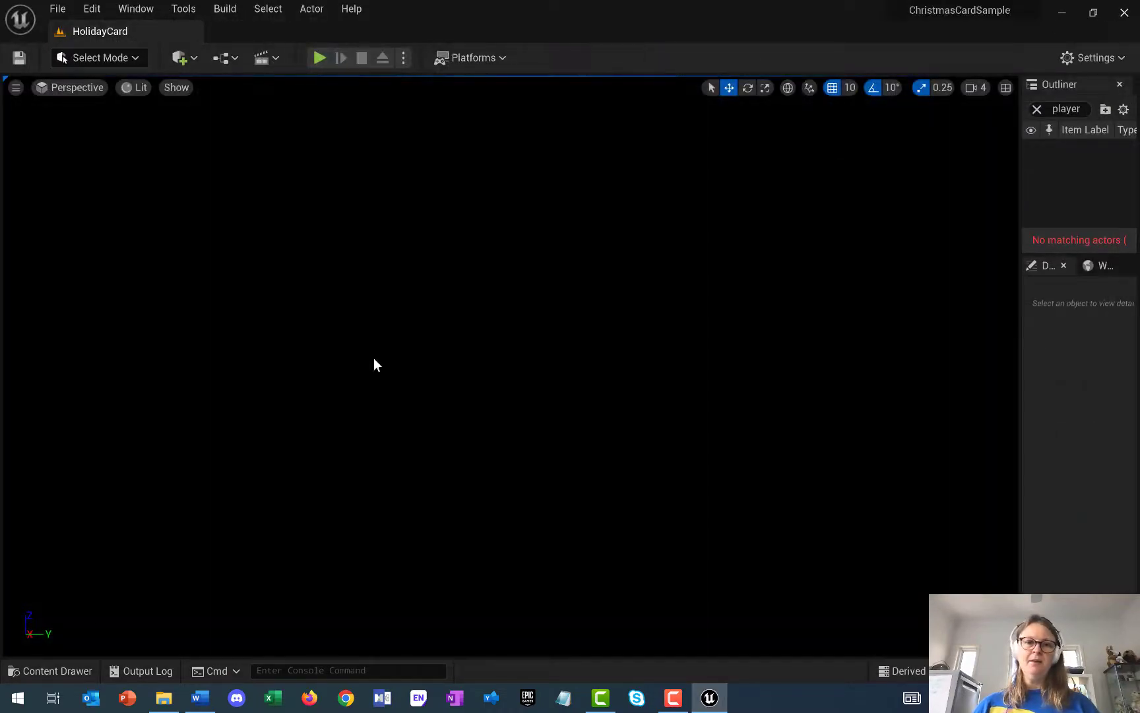
# Open the BP_GameModeBase blueprint from the Blueprints folder
pyautogui.click(59, 670)
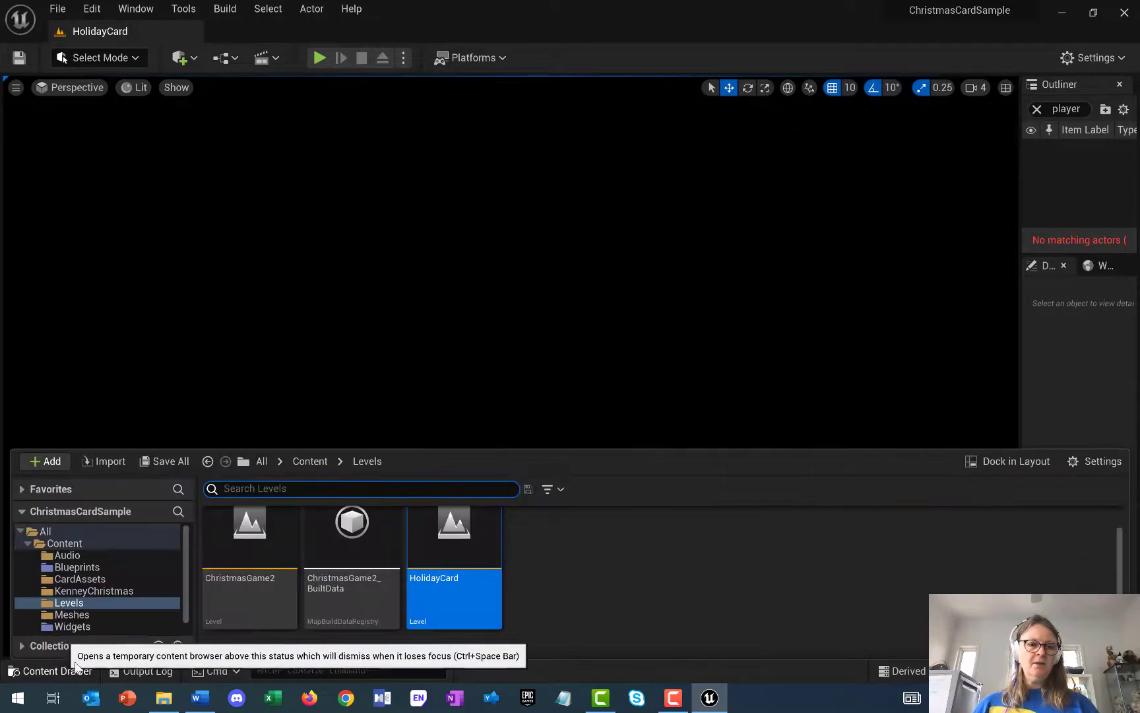
pyautogui.click(73, 567)
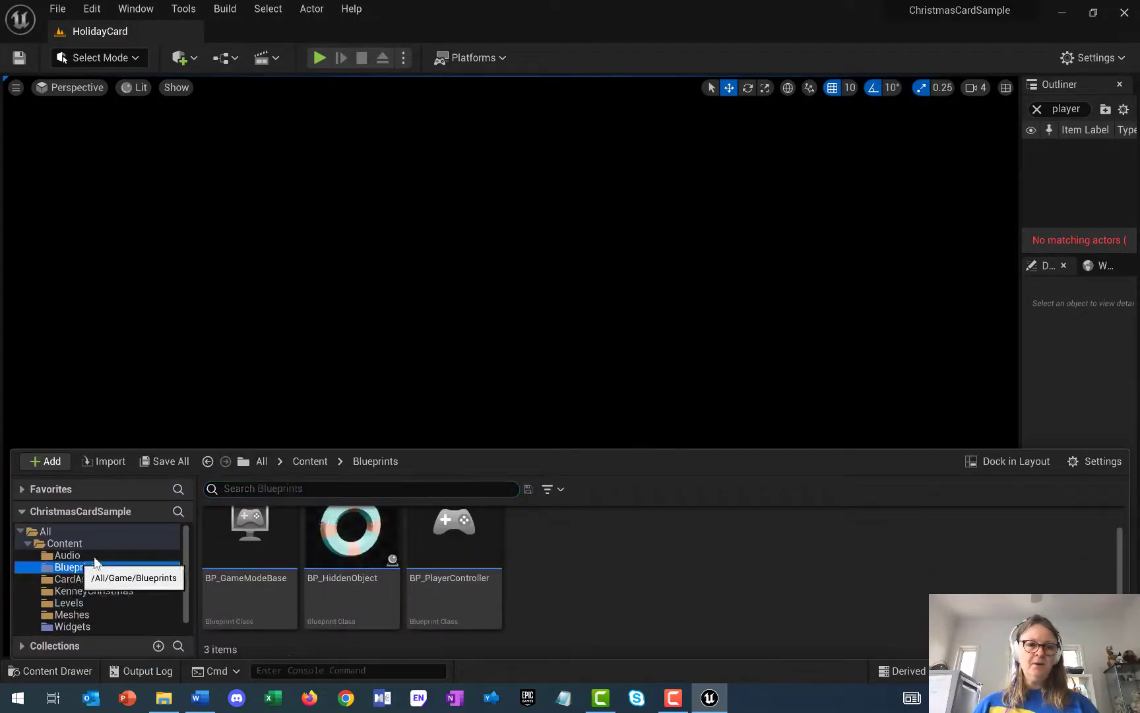
pyautogui.doubleClick(248, 554)
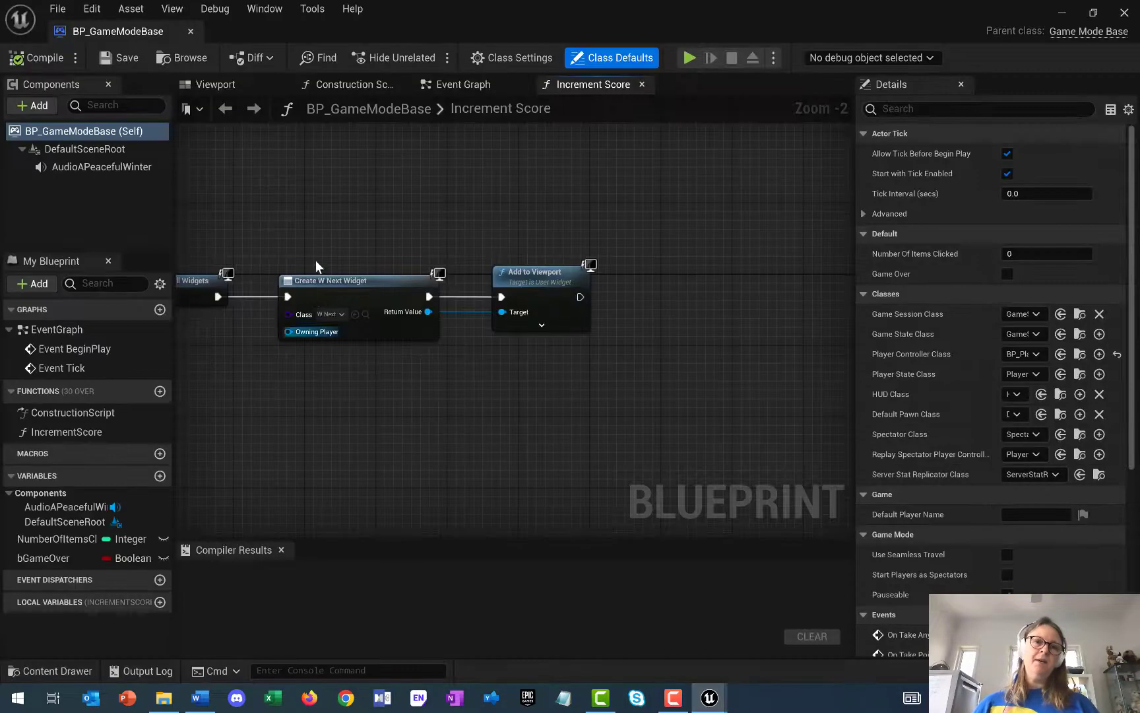
# Add an Audio component under DefaultSceneRoot in BP_GameModeBase
pyautogui.click(79, 149)
pyautogui.click(38, 107)
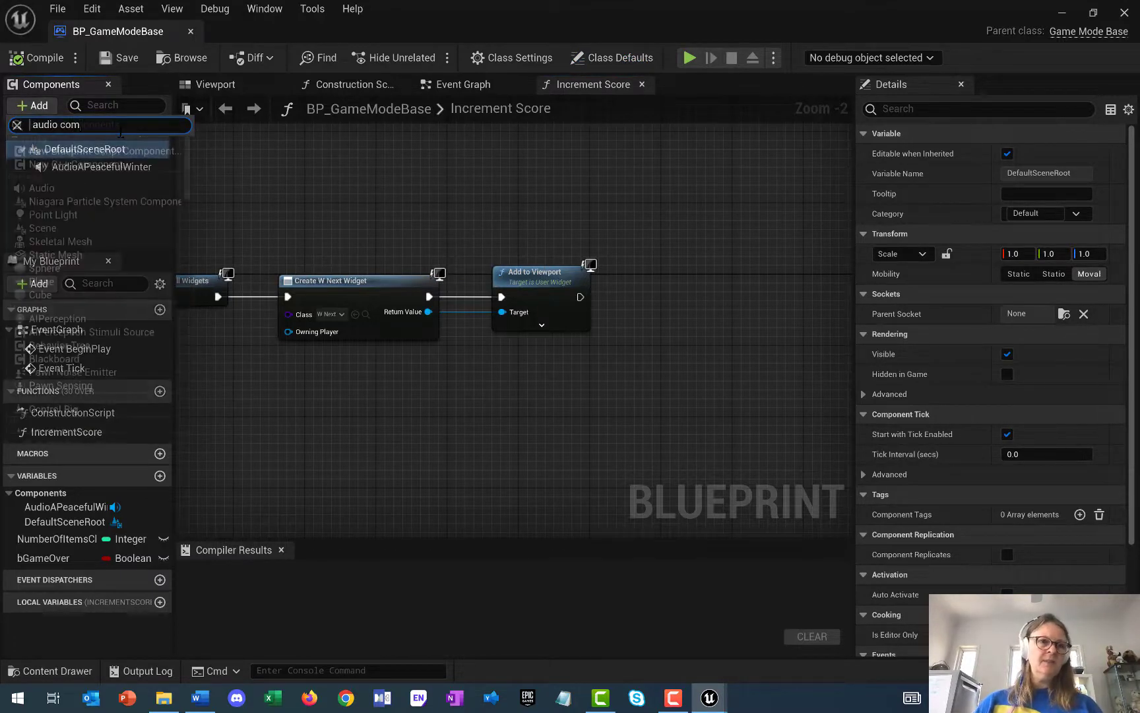
pyautogui.press('BackSpace')
pyautogui.press('BackSpace')
pyautogui.press('BackSpace')
pyautogui.press('BackSpace')
pyautogui.press('BackSpace')
pyautogui.press('BackSpace')
pyautogui.press('BackSpace')
pyautogui.press('BackSpace')
pyautogui.press('BackSpace')
pyautogui.click(46, 193)
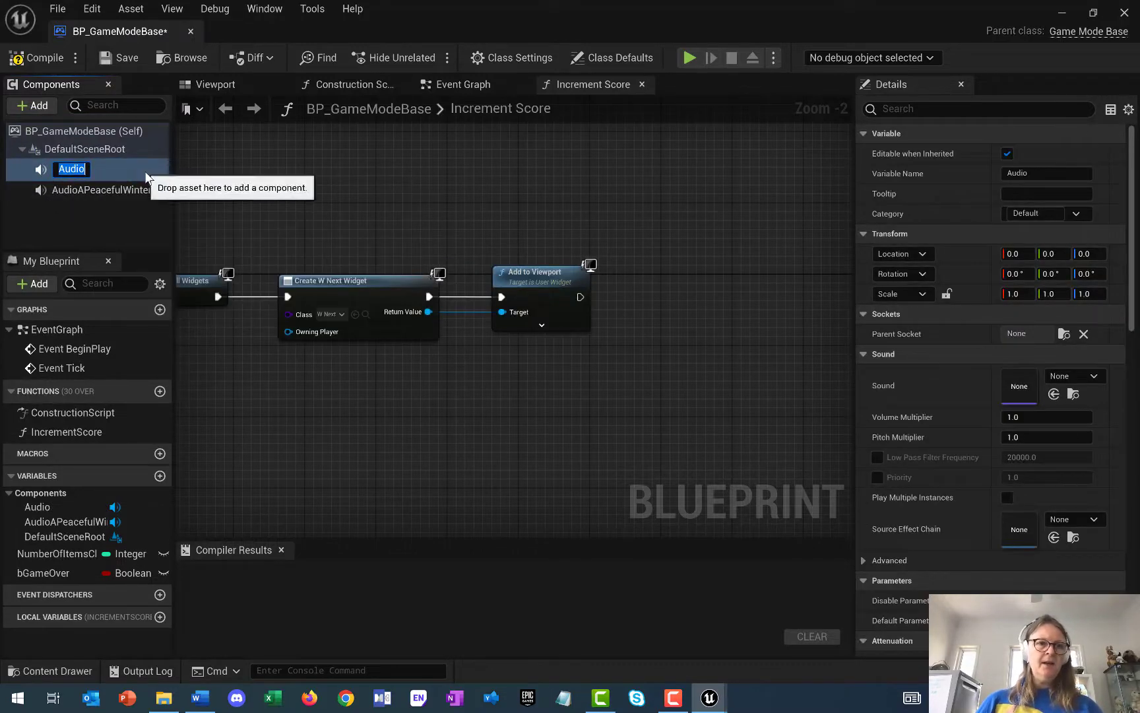
# Switch to File Explorer and locate the "This is Christmas" MP3 in the sfx folder under Unreal Projects
pyautogui.click(161, 698)
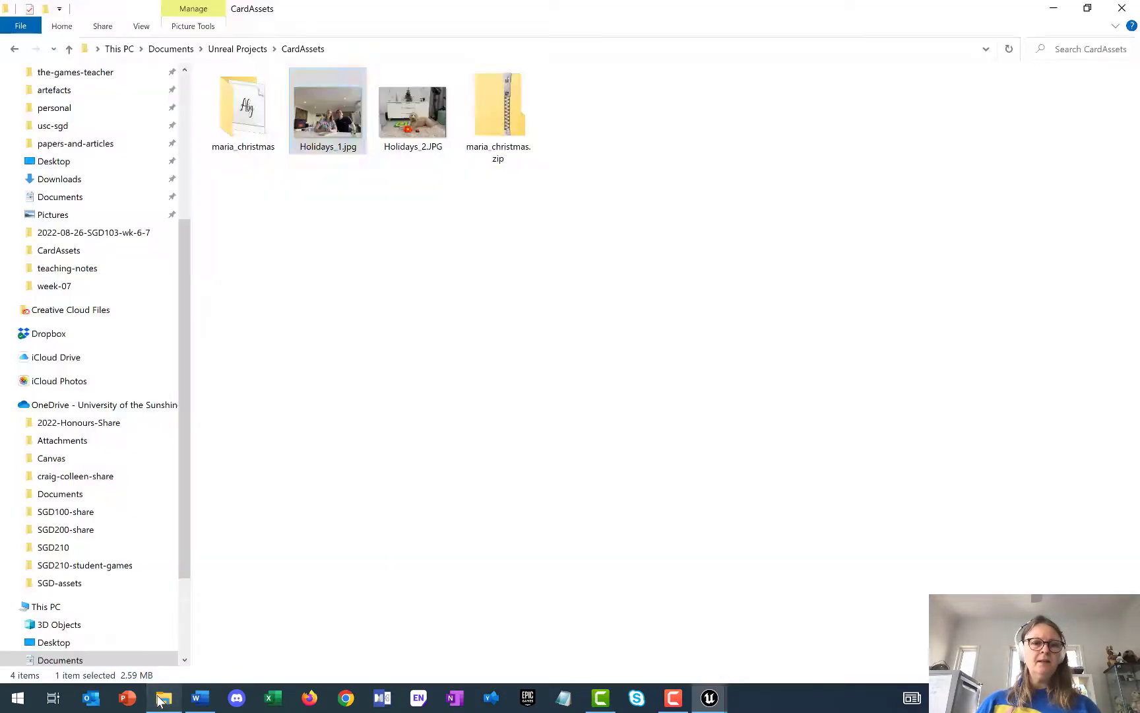
pyautogui.click(238, 49)
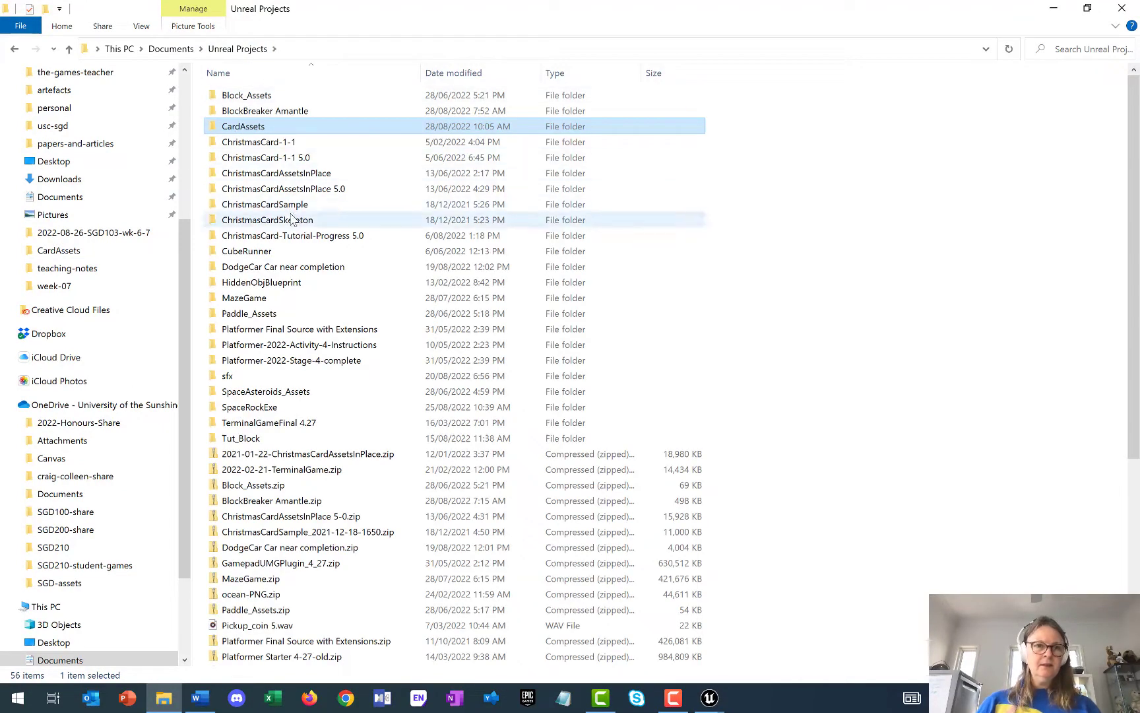
pyautogui.click(224, 378)
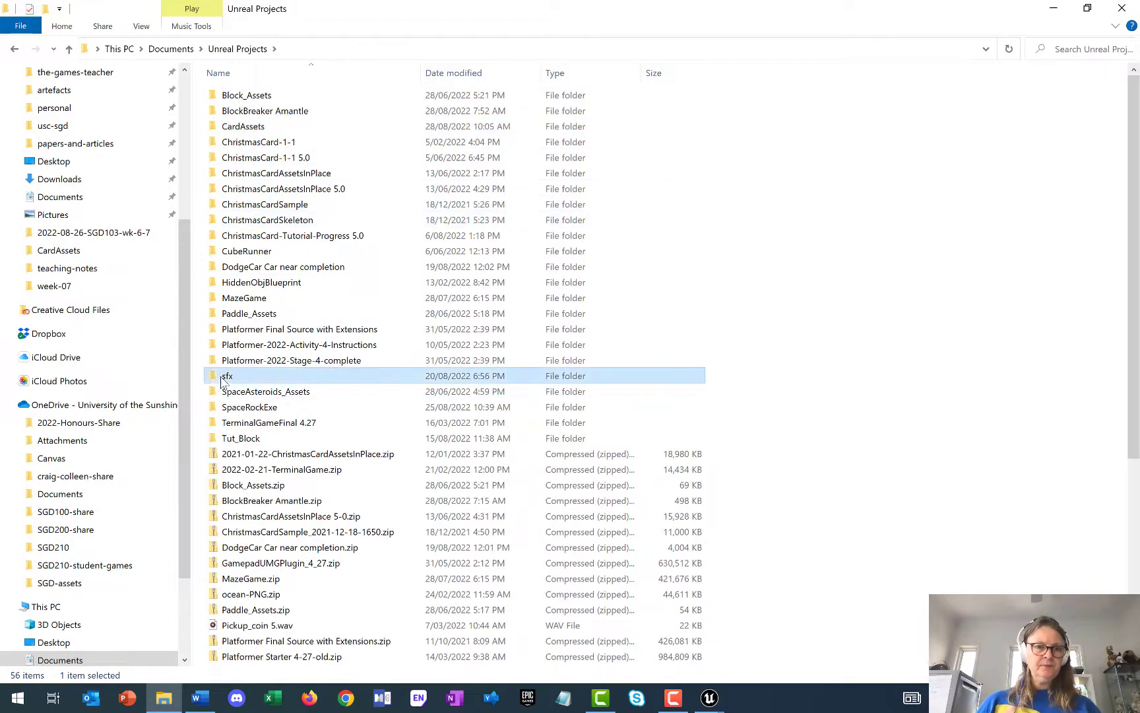
pyautogui.doubleClick(227, 377)
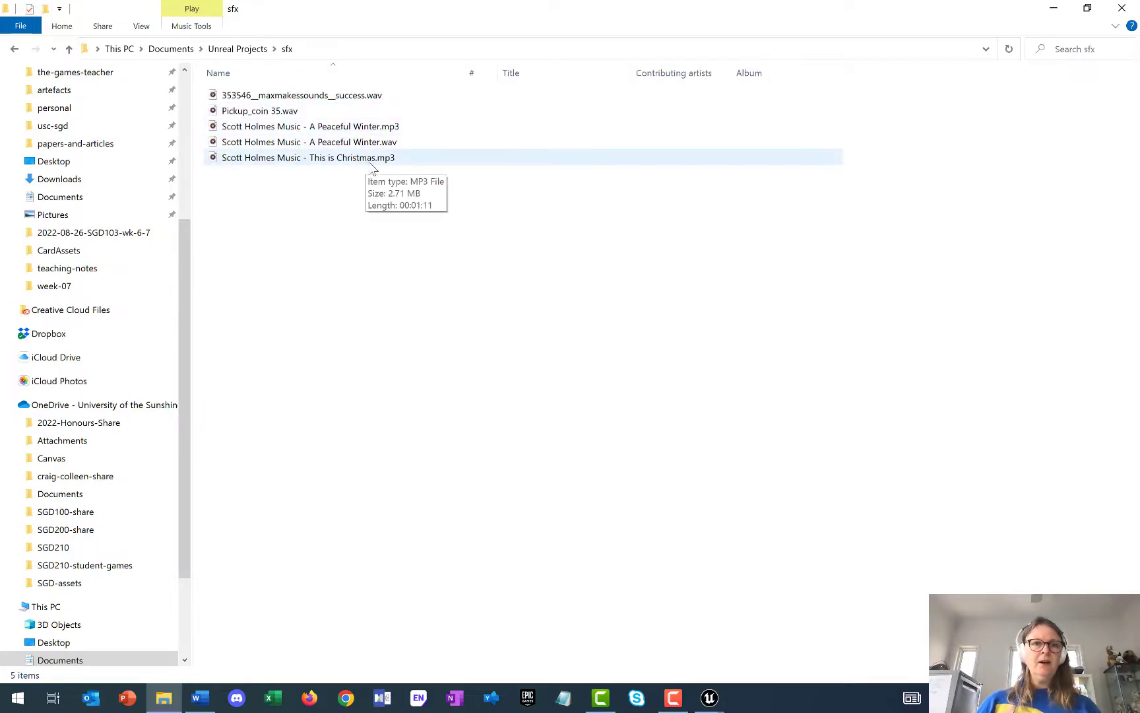
pyautogui.click(371, 159)
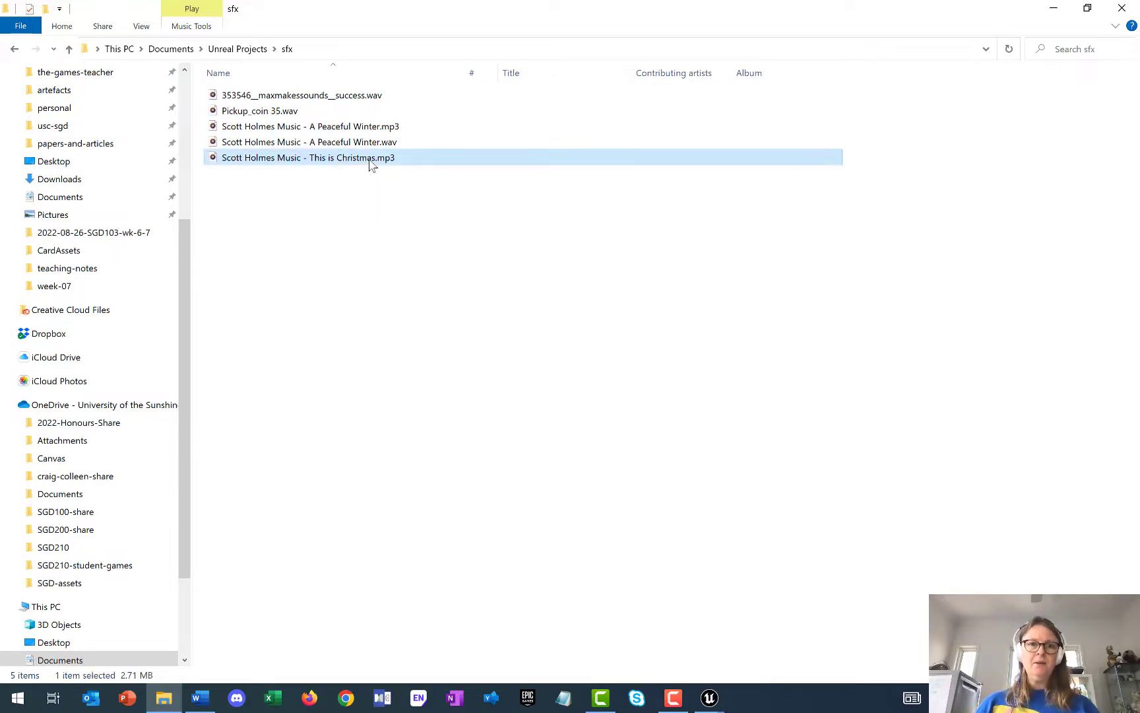
pyautogui.rightClick(369, 158)
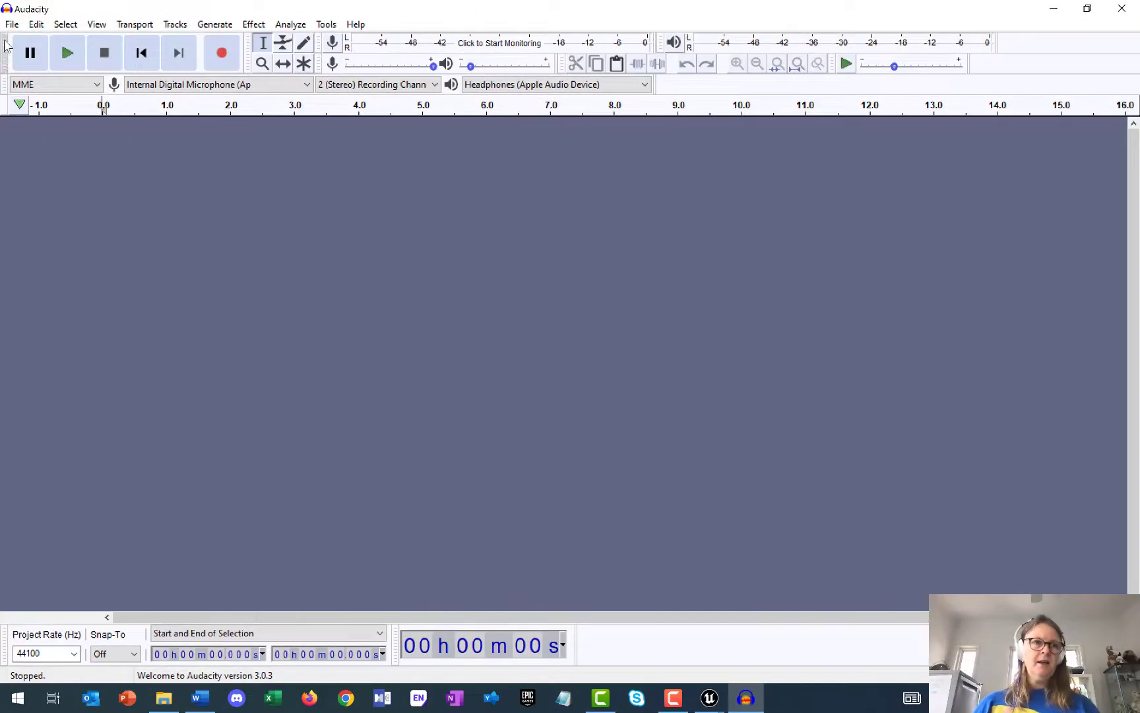
# Open the "This is Christmas" MP3 from the sfx folder in Audacity
pyautogui.click(12, 24)
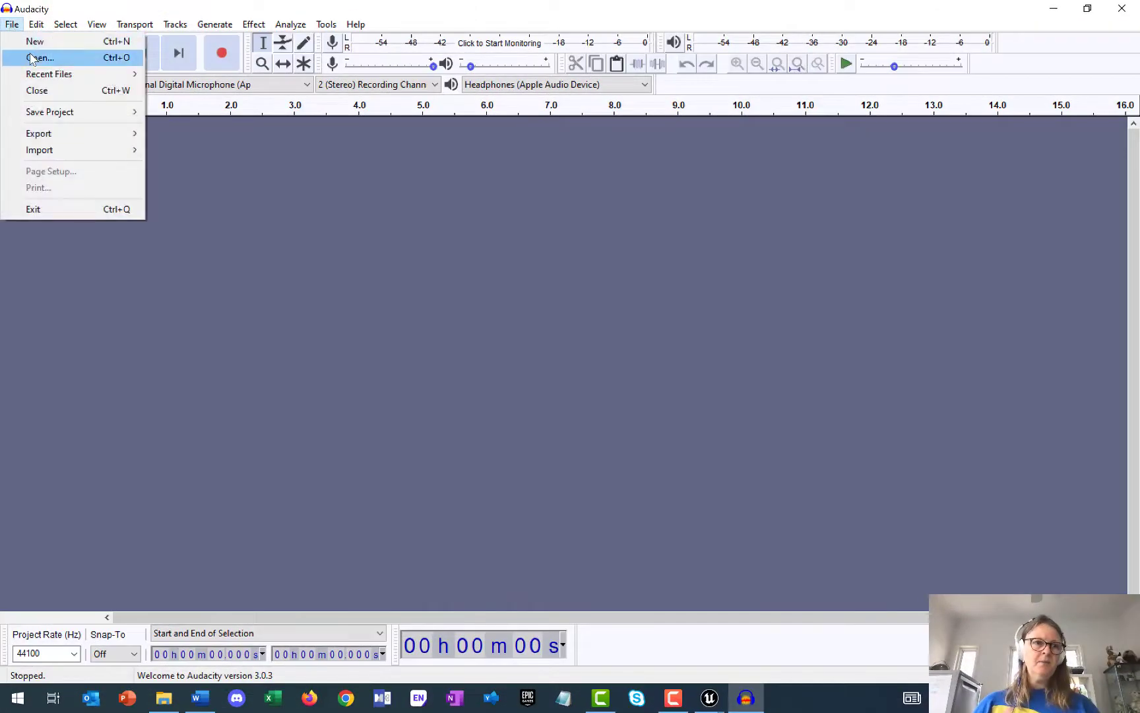
pyautogui.click(38, 56)
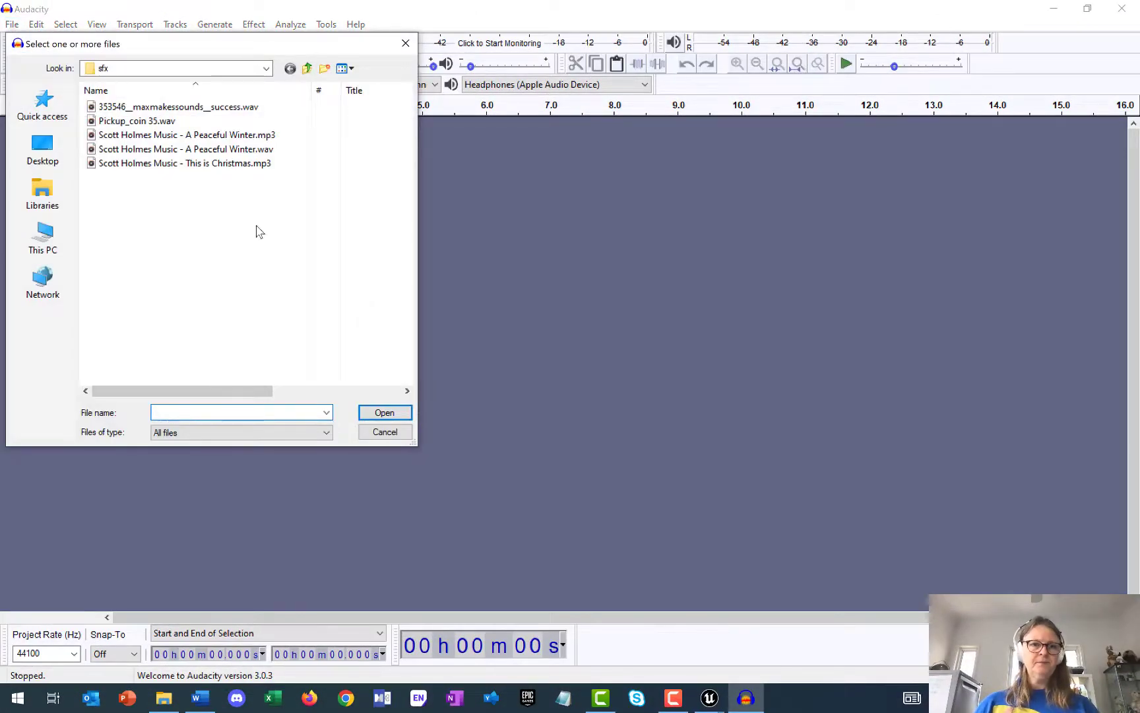
pyautogui.doubleClick(224, 163)
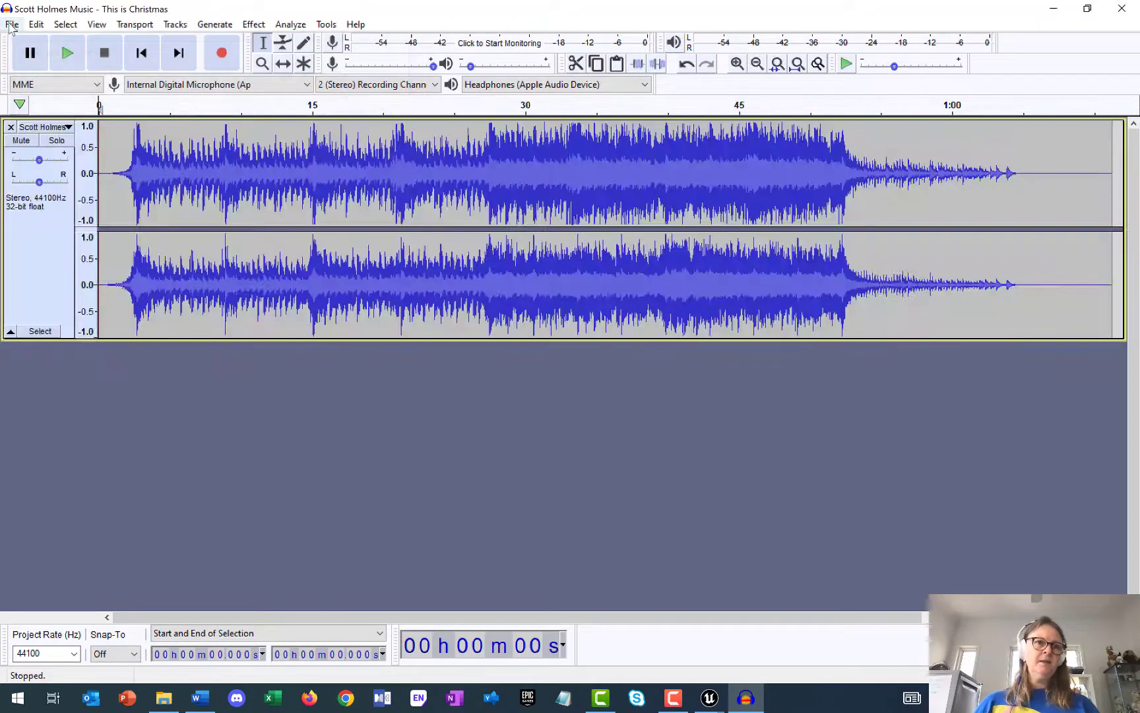
# Export the "This is Christmas" track as a 16-bit PCM WAV into the sfx folder and close Audacity without saving the project
pyautogui.click(12, 25)
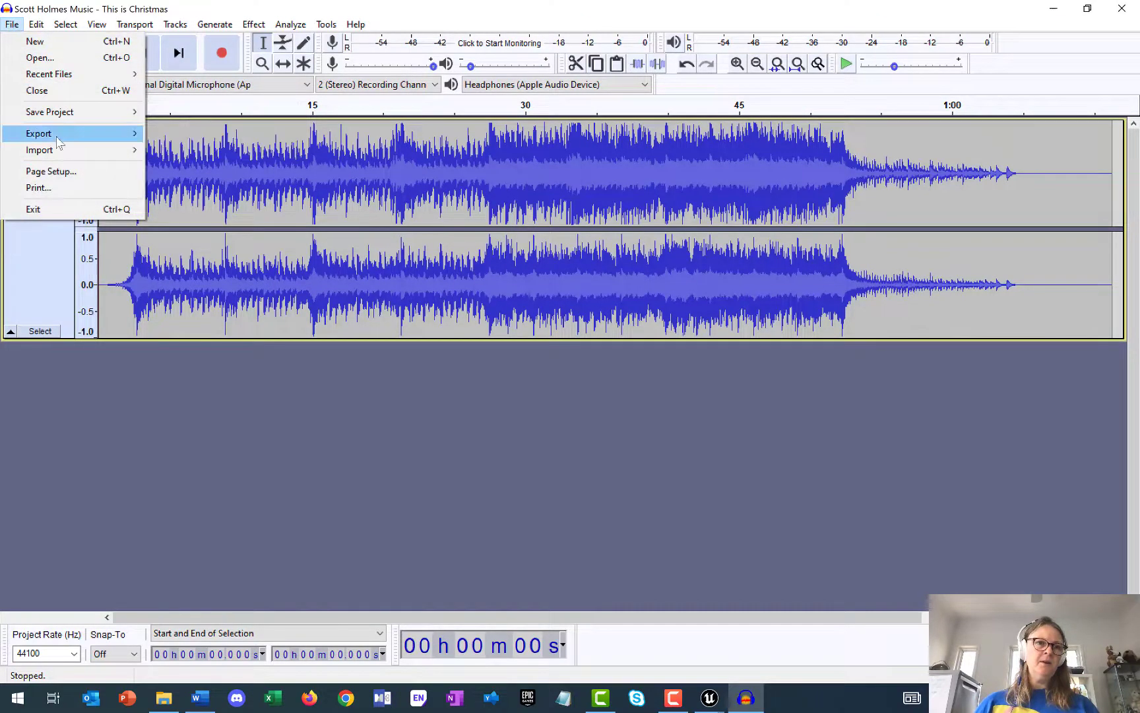
pyautogui.click(196, 151)
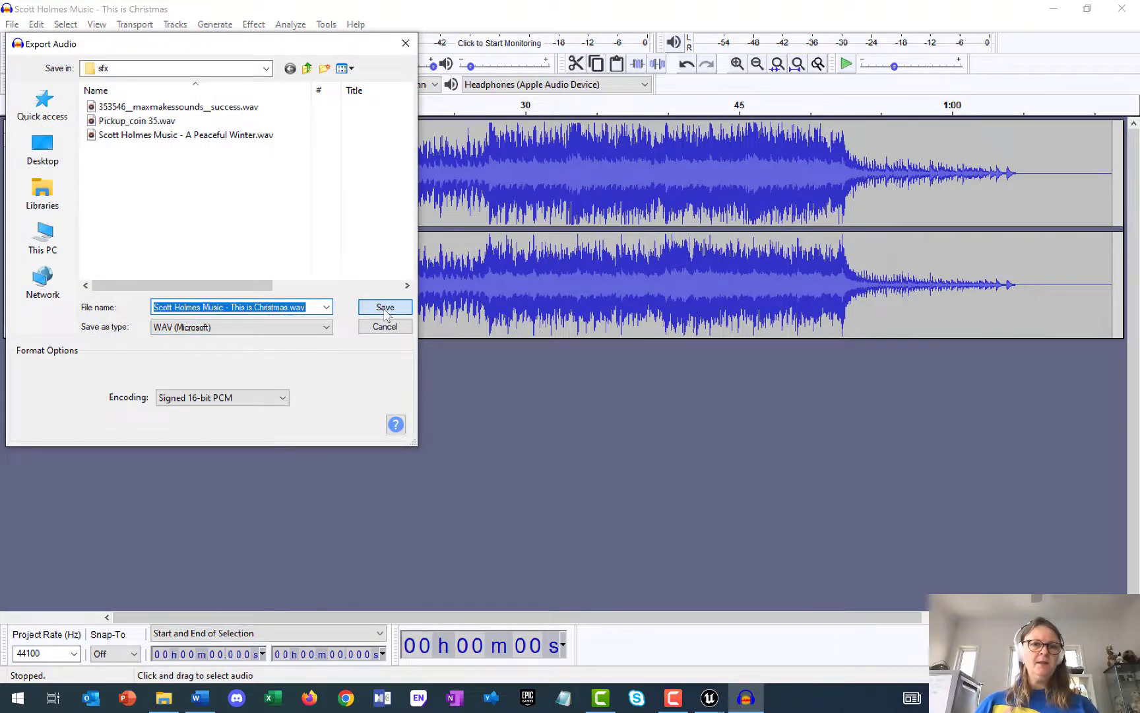
pyautogui.click(386, 309)
pyautogui.click(583, 464)
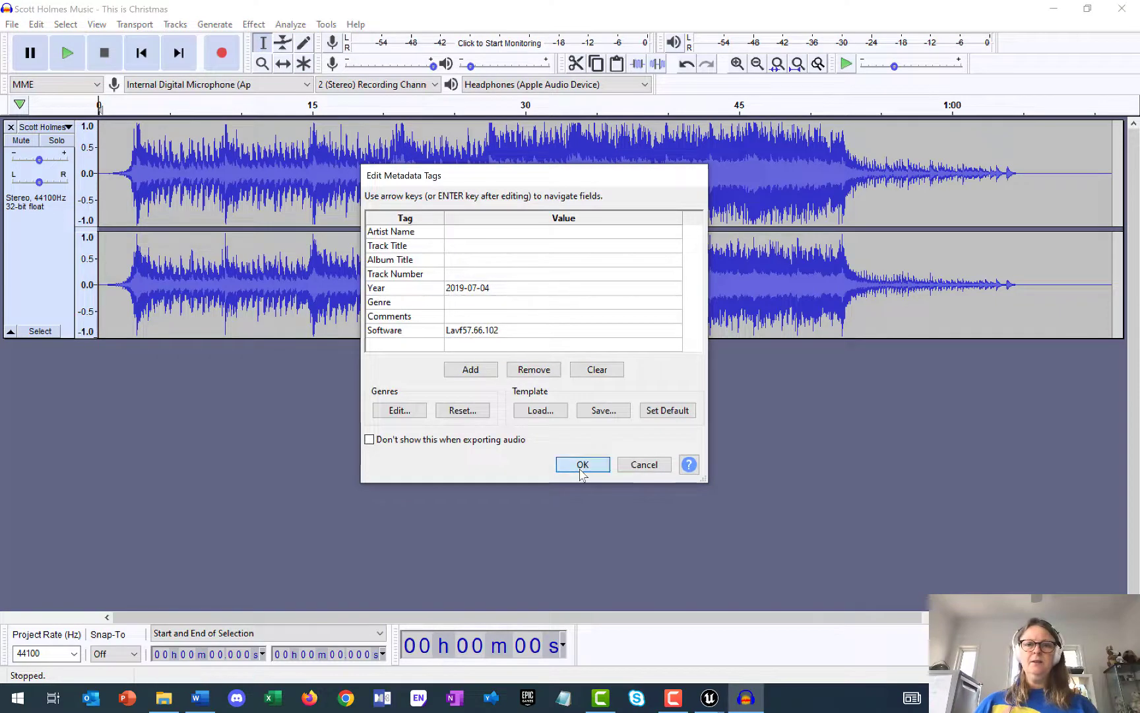
pyautogui.click(1122, 16)
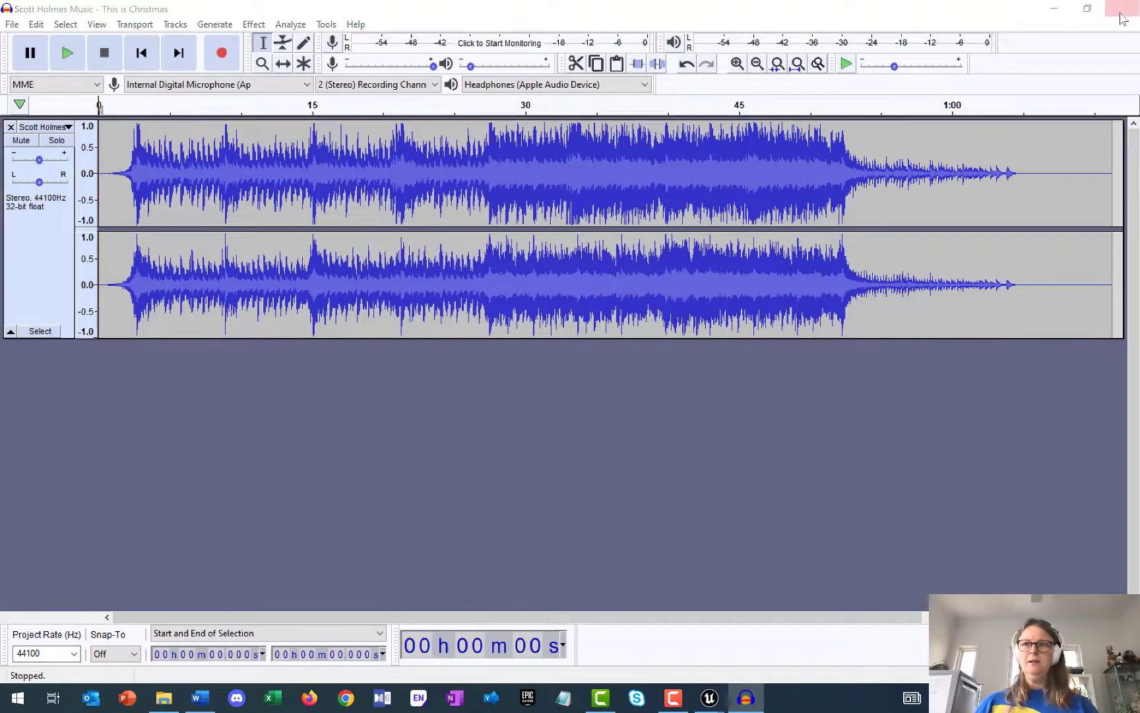
pyautogui.click(611, 344)
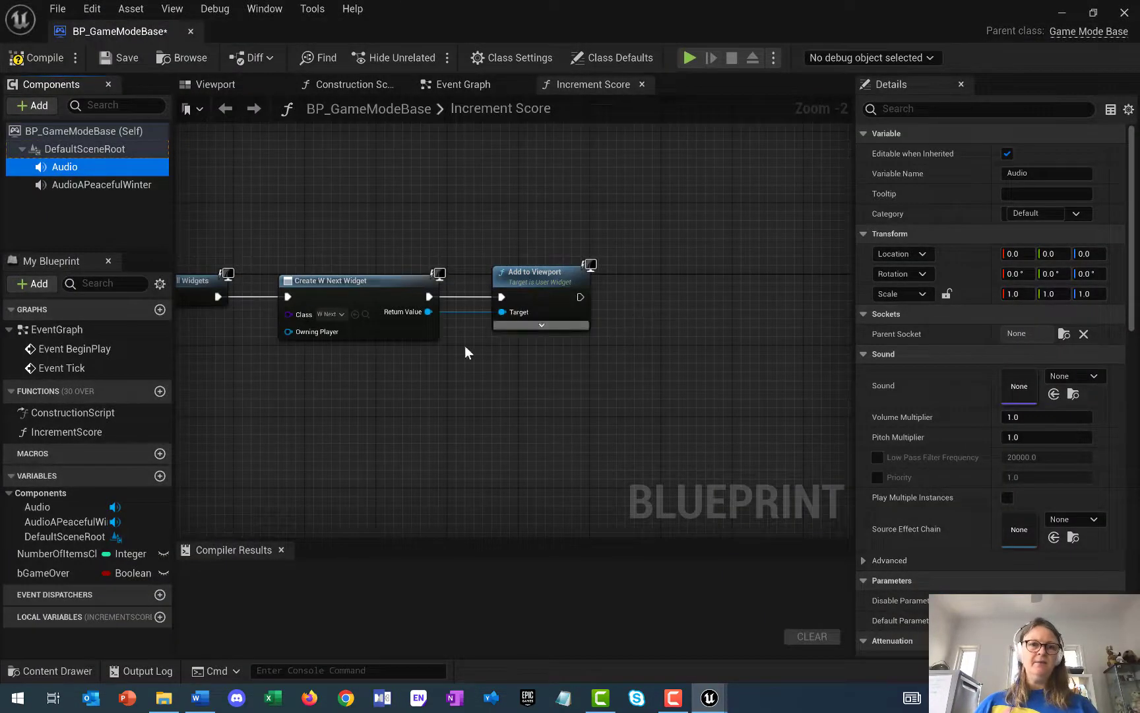
# Rename the new Audio component in BP_GameModeBase to AudioThisIsChristmas
pyautogui.rightClick(68, 165)
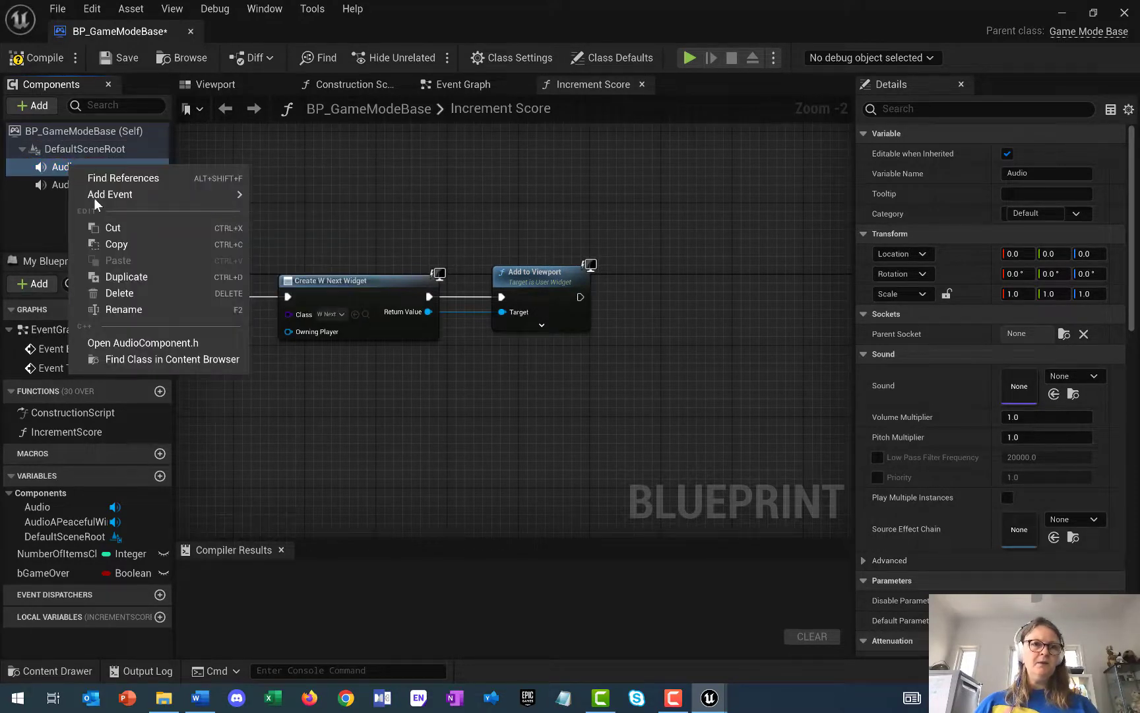
pyautogui.click(138, 307)
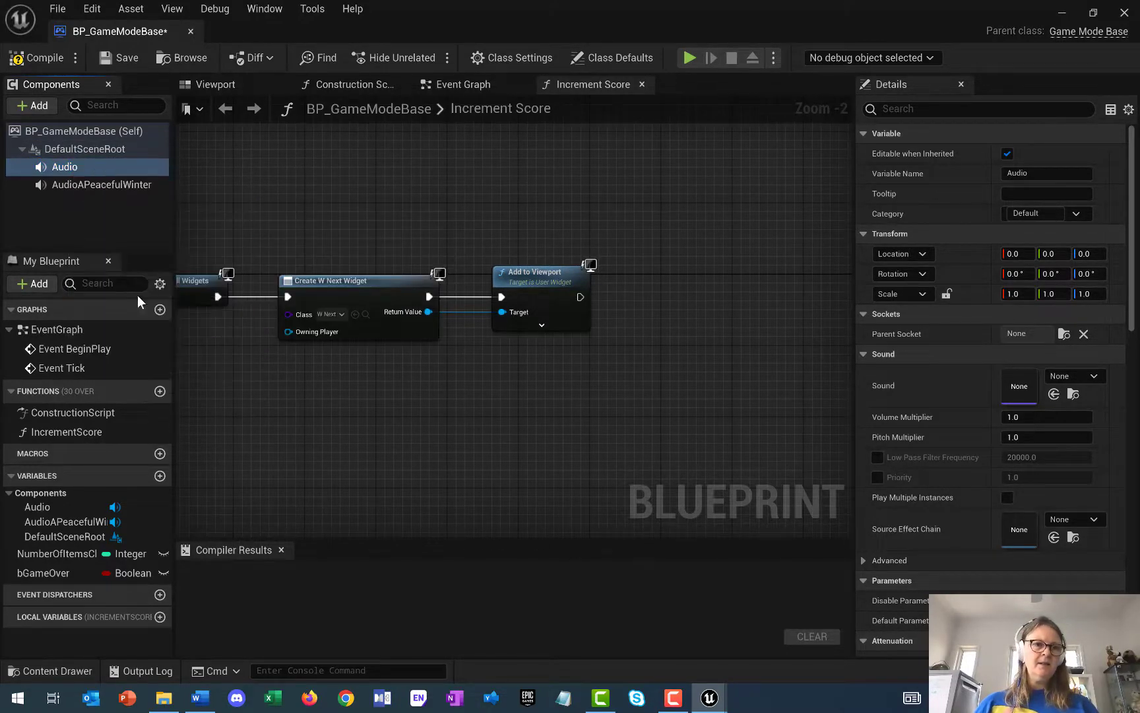
pyautogui.click(97, 170)
pyautogui.rightClick(93, 172)
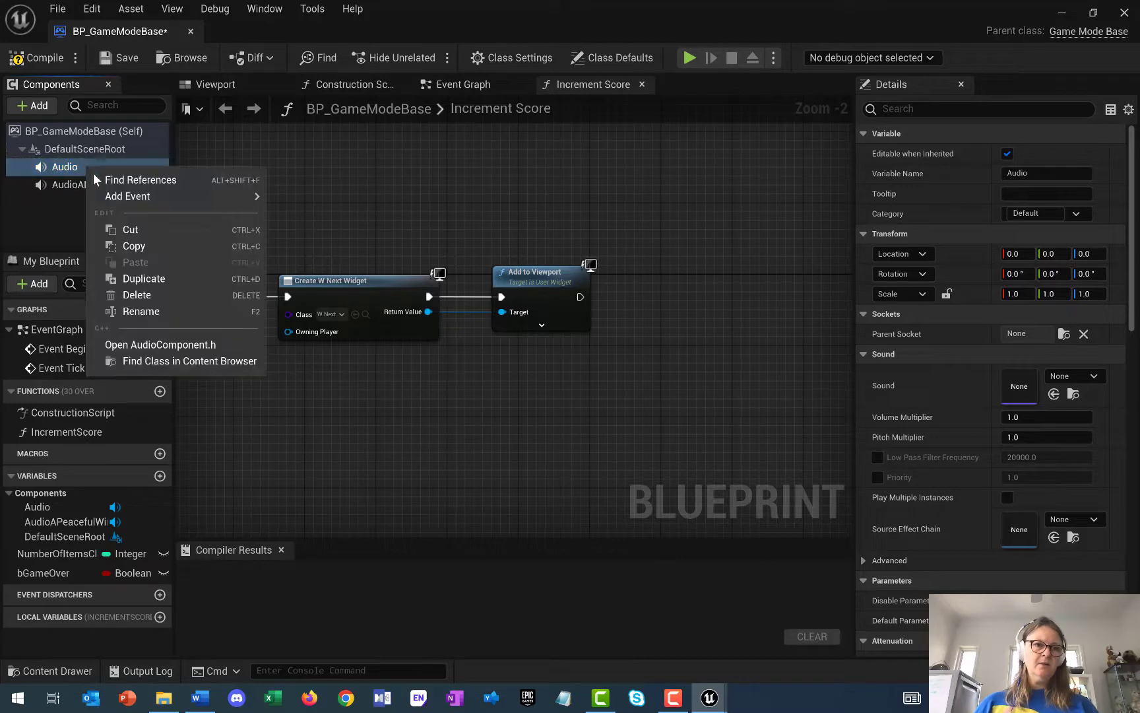
pyautogui.click(161, 311)
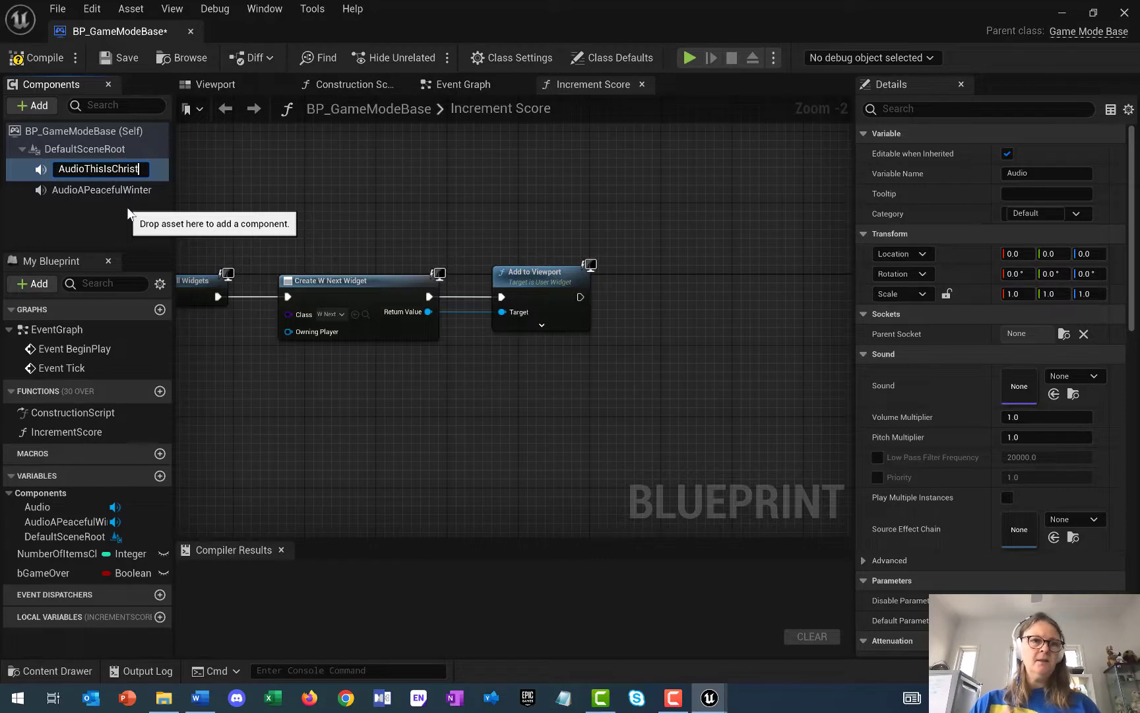
pyautogui.press('Return')
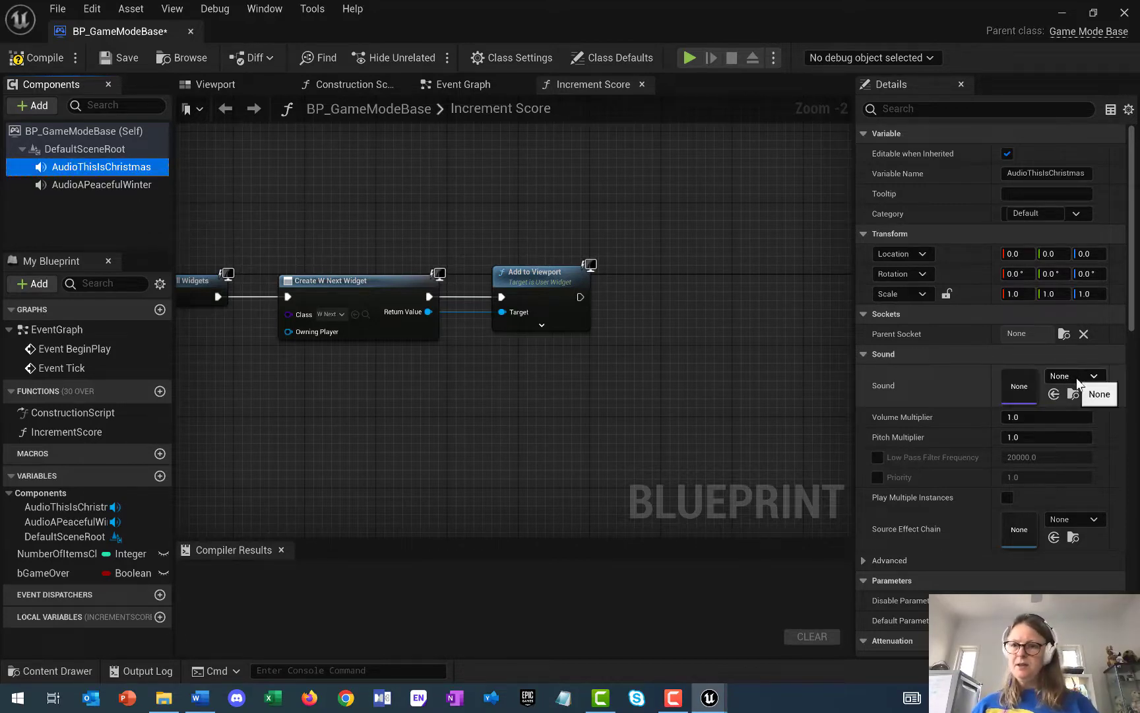
# Import the "This is Christmas" WAV from the sfx folder under Unreal Projects into the project's Audio folder
pyautogui.click(55, 670)
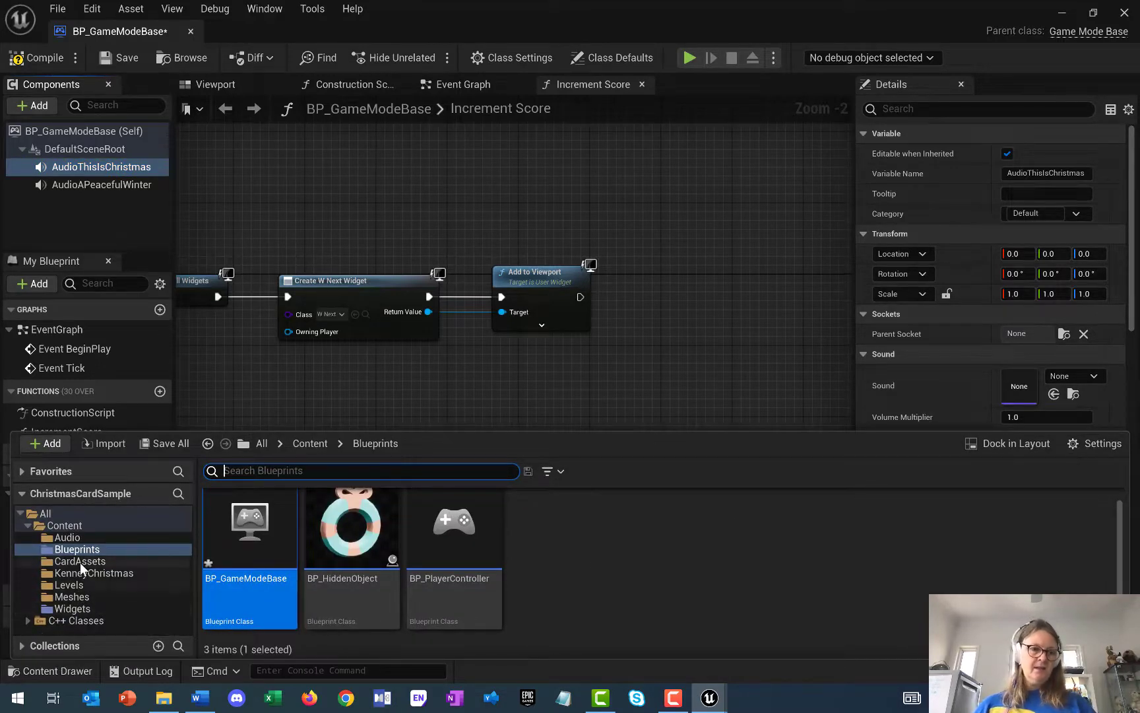
pyautogui.click(82, 538)
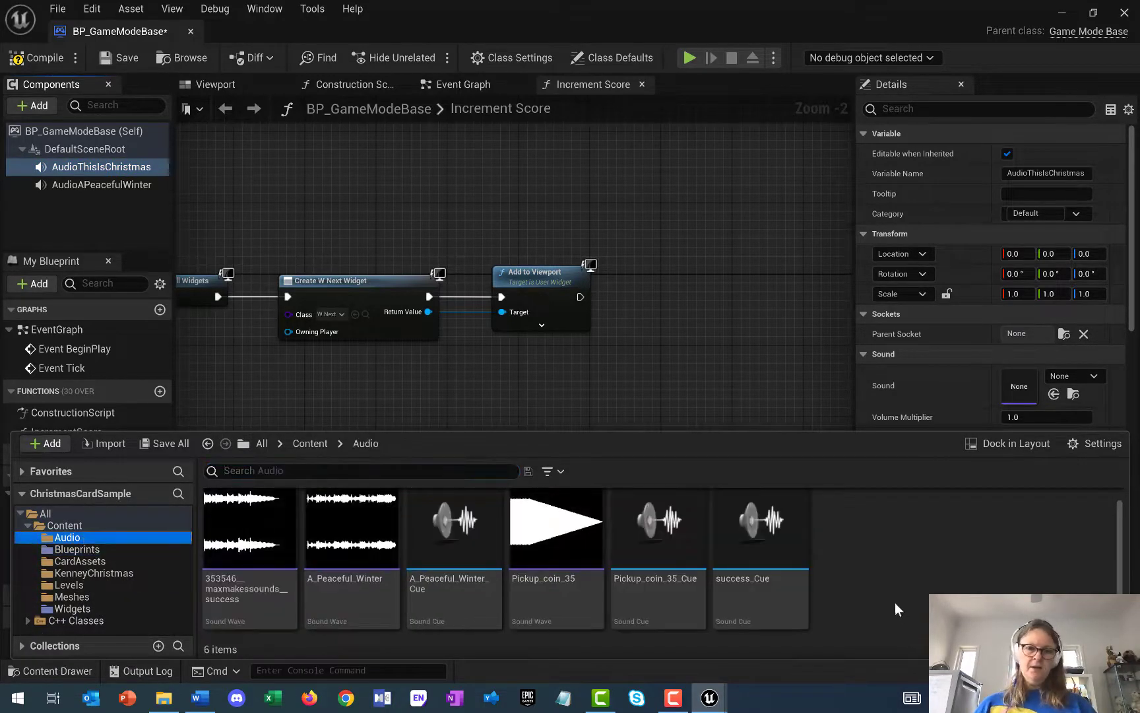
pyautogui.rightClick(879, 589)
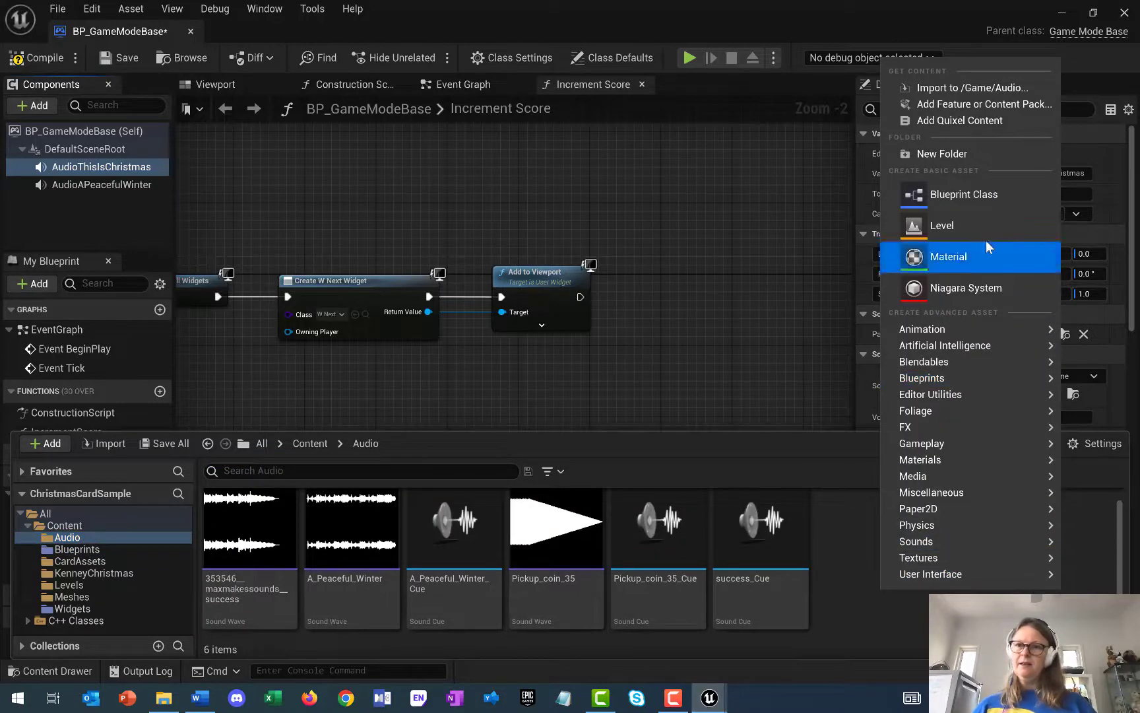
pyautogui.click(950, 89)
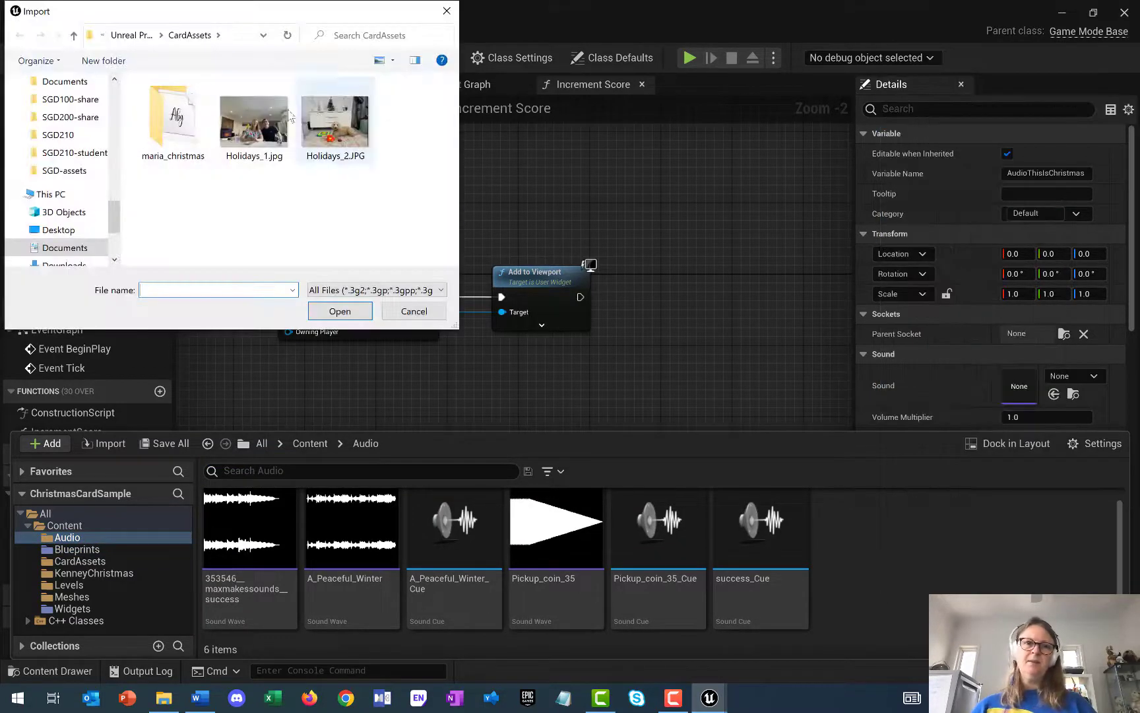
pyautogui.click(121, 34)
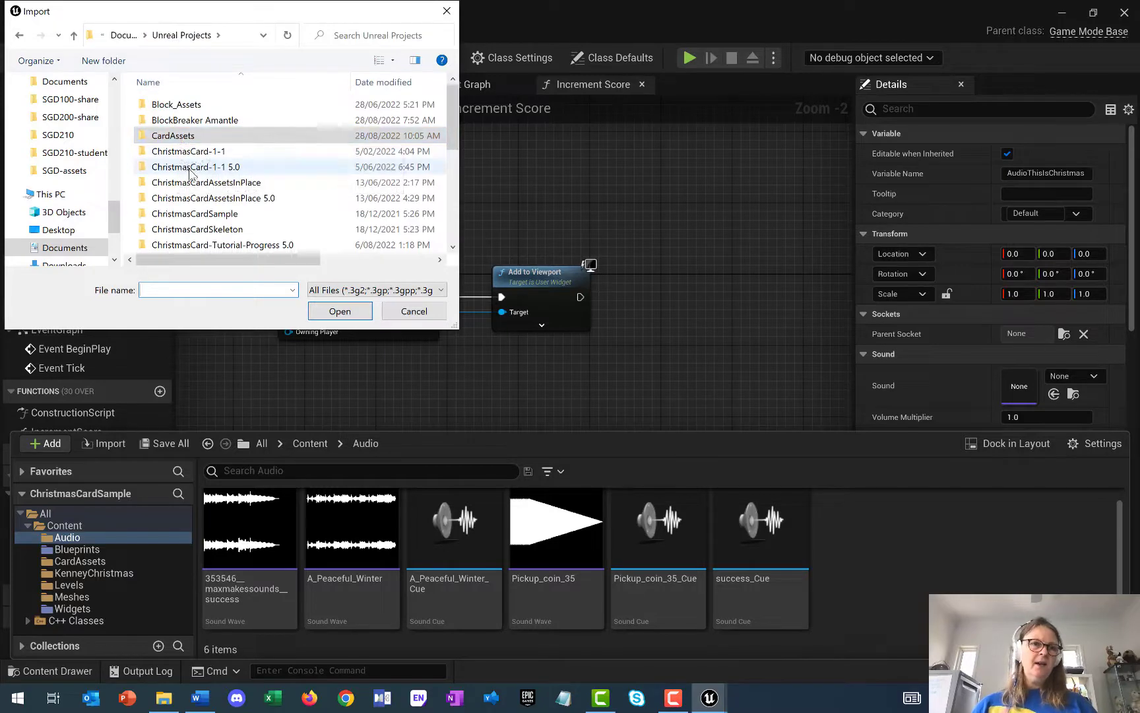
pyautogui.scroll(-4, 159, 185)
pyautogui.doubleClick(157, 199)
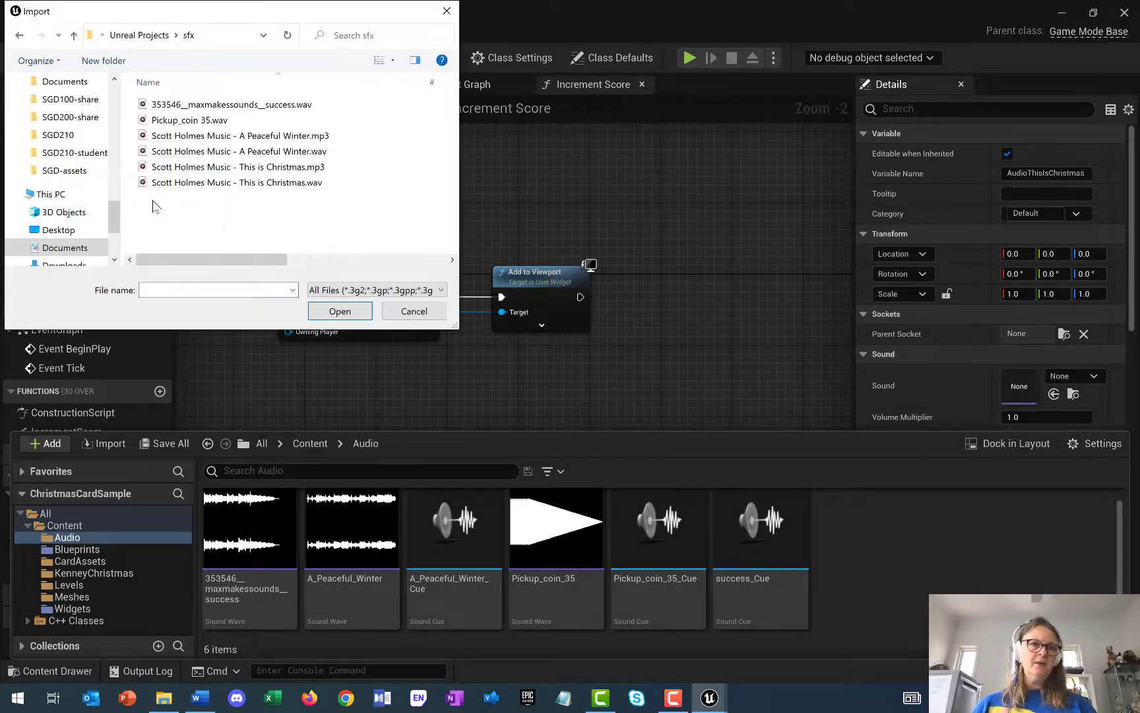
pyautogui.doubleClick(285, 183)
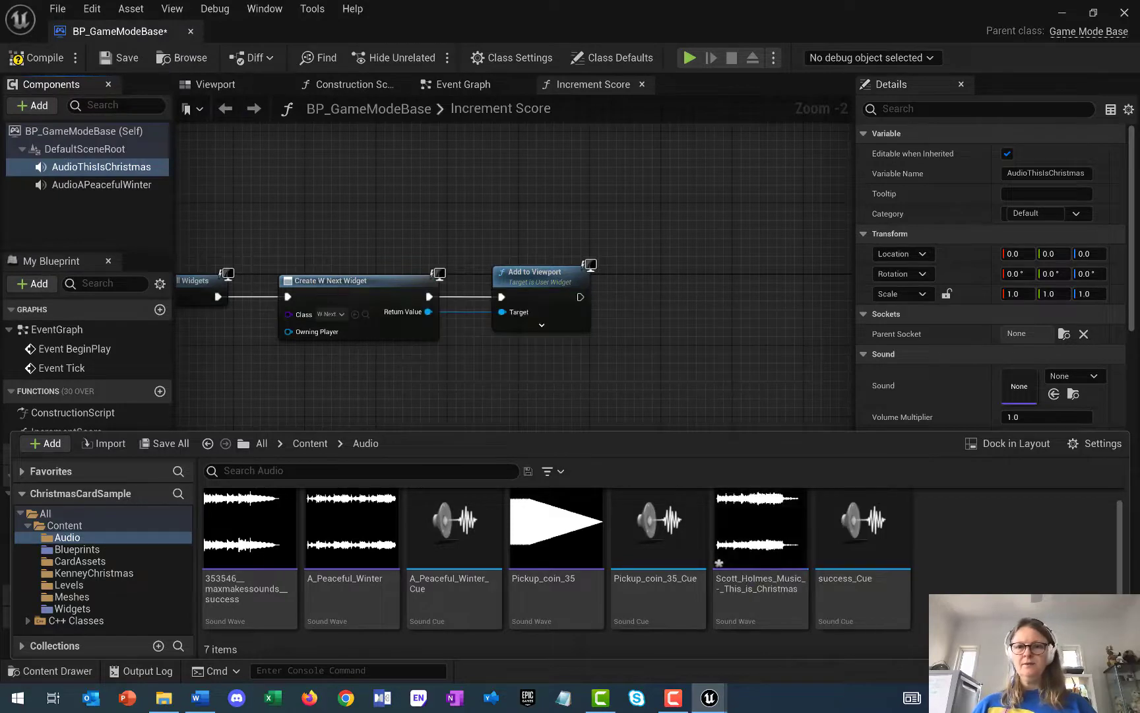
# Create a sound cue from the imported "This is Christmas" sound wave and name it ThisIsChristmas_Cue
pyautogui.rightClick(768, 588)
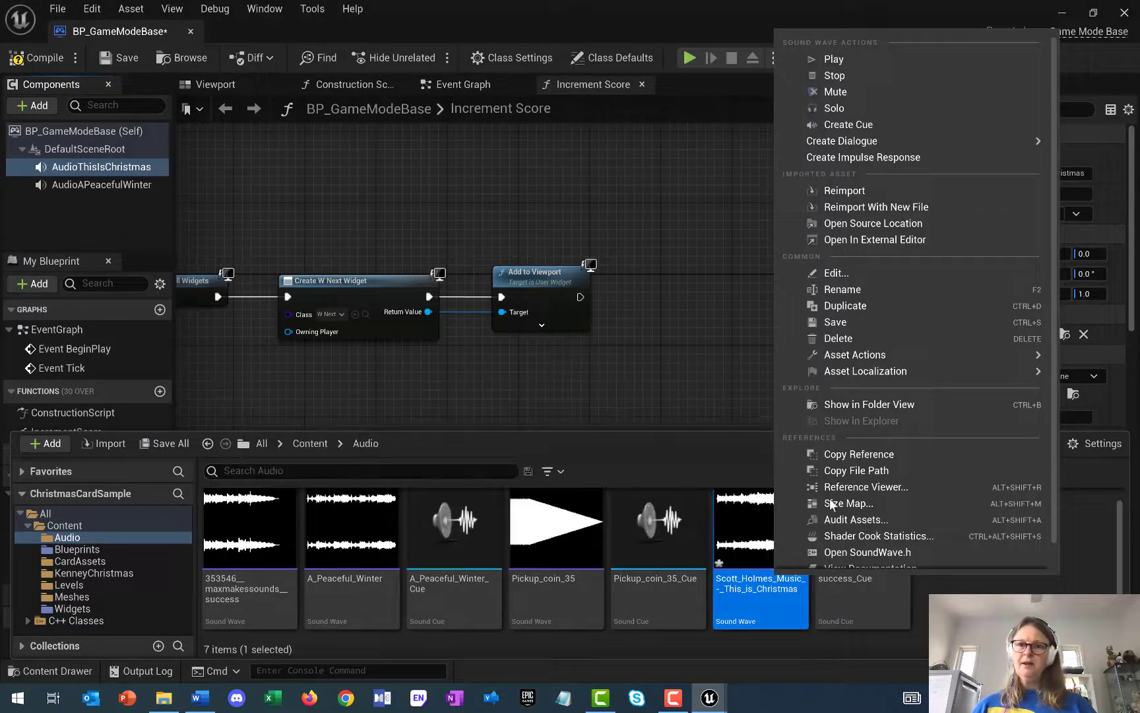
pyautogui.click(845, 124)
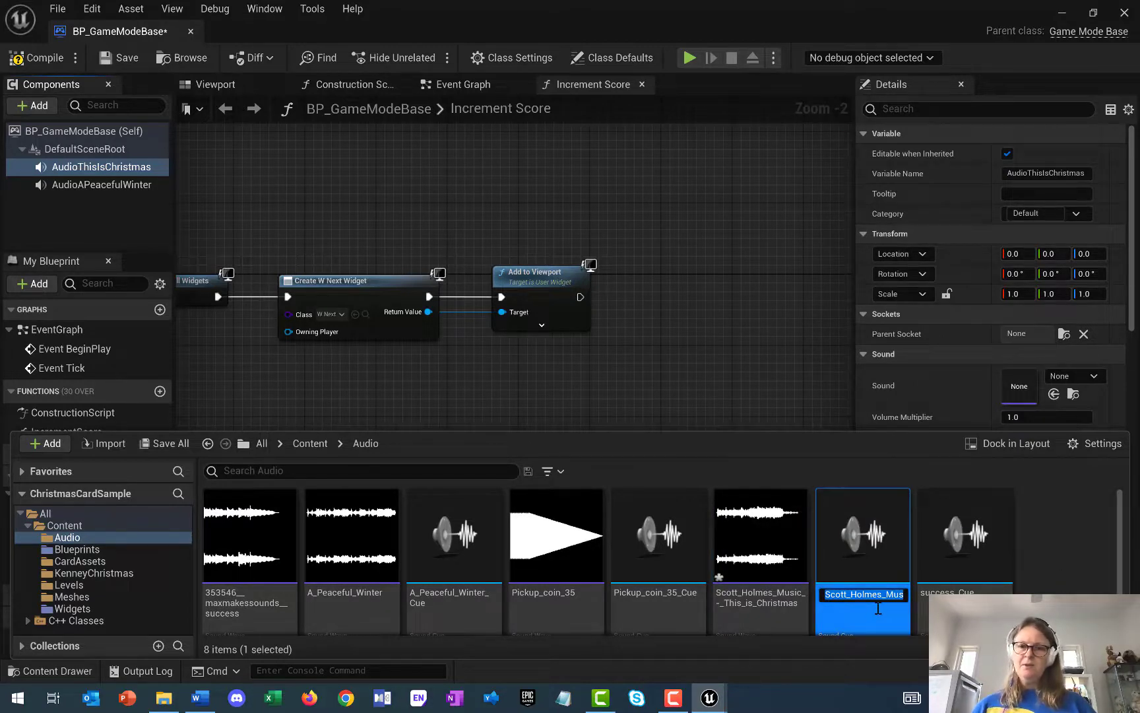
pyautogui.write('This')
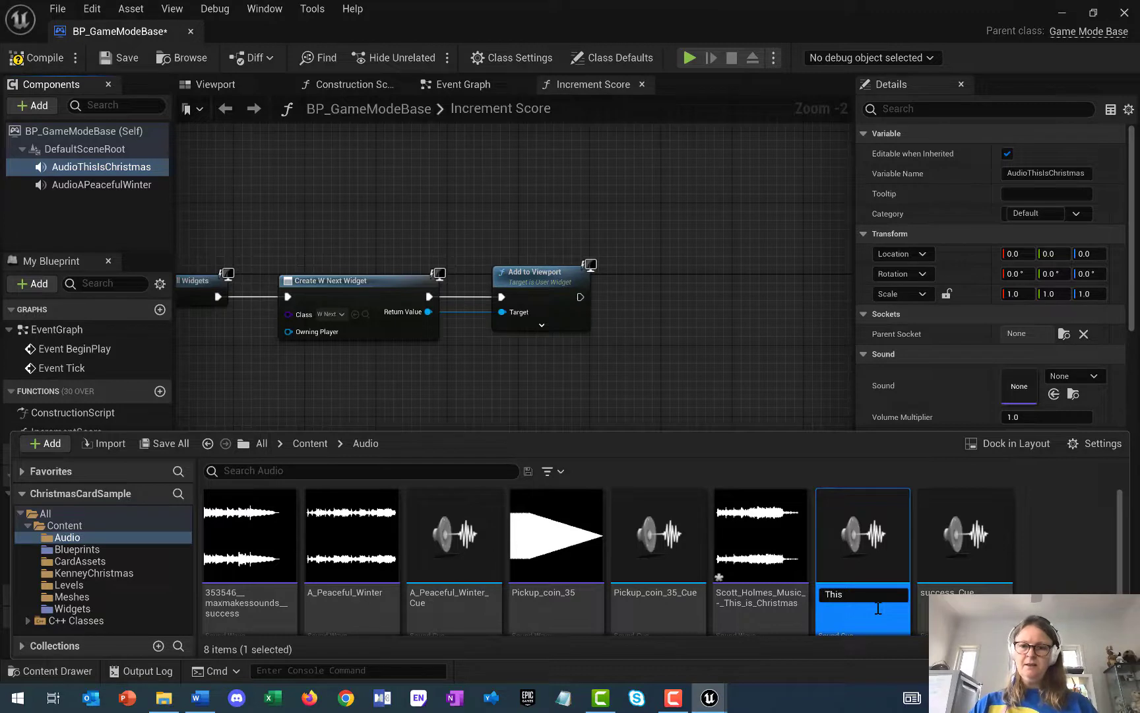
pyautogui.write('I')
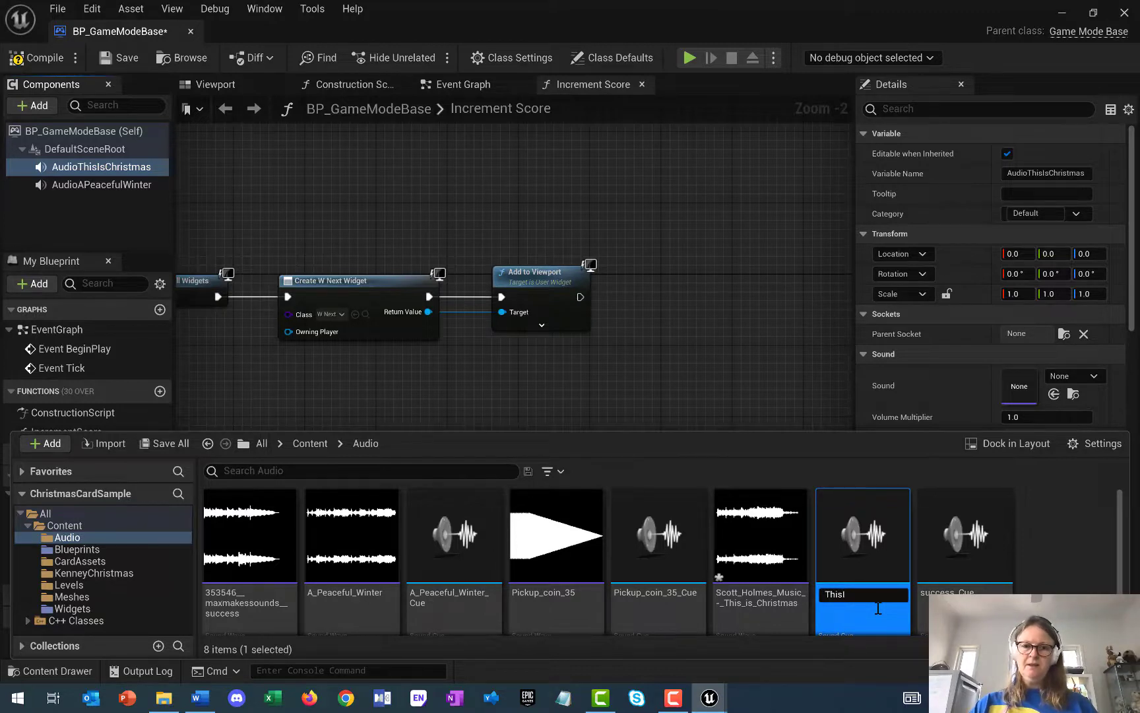
pyautogui.write('sChristmas')
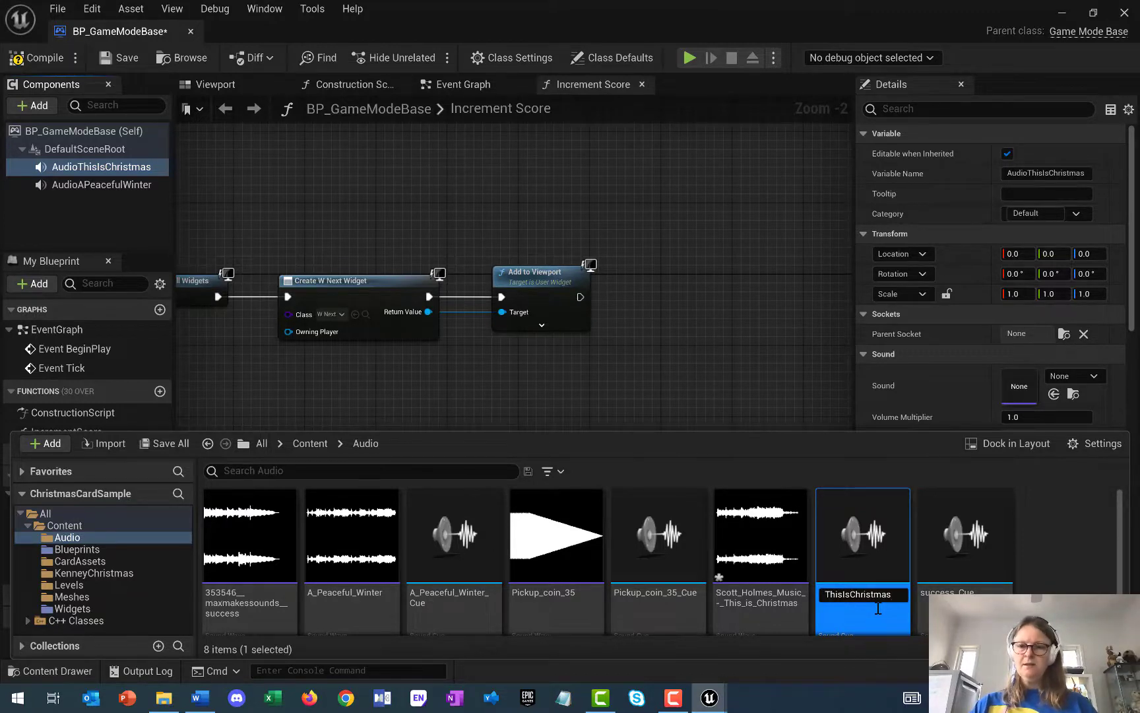
pyautogui.write('_C')
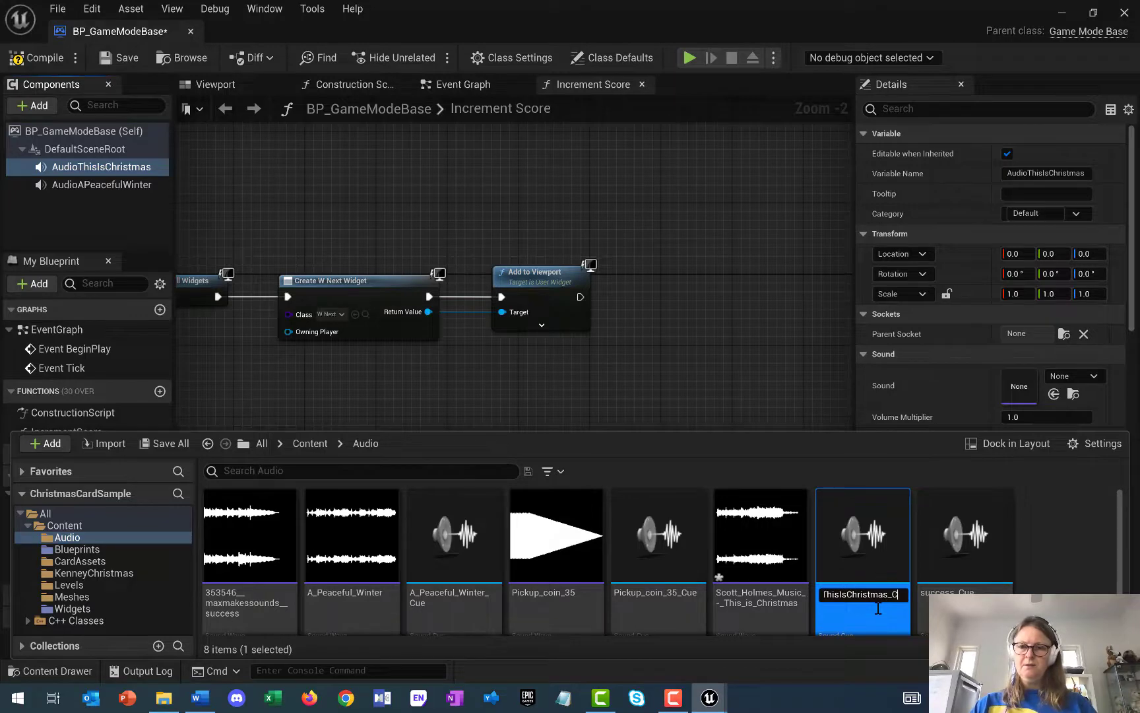
pyautogui.write('ue')
pyautogui.press('Return')
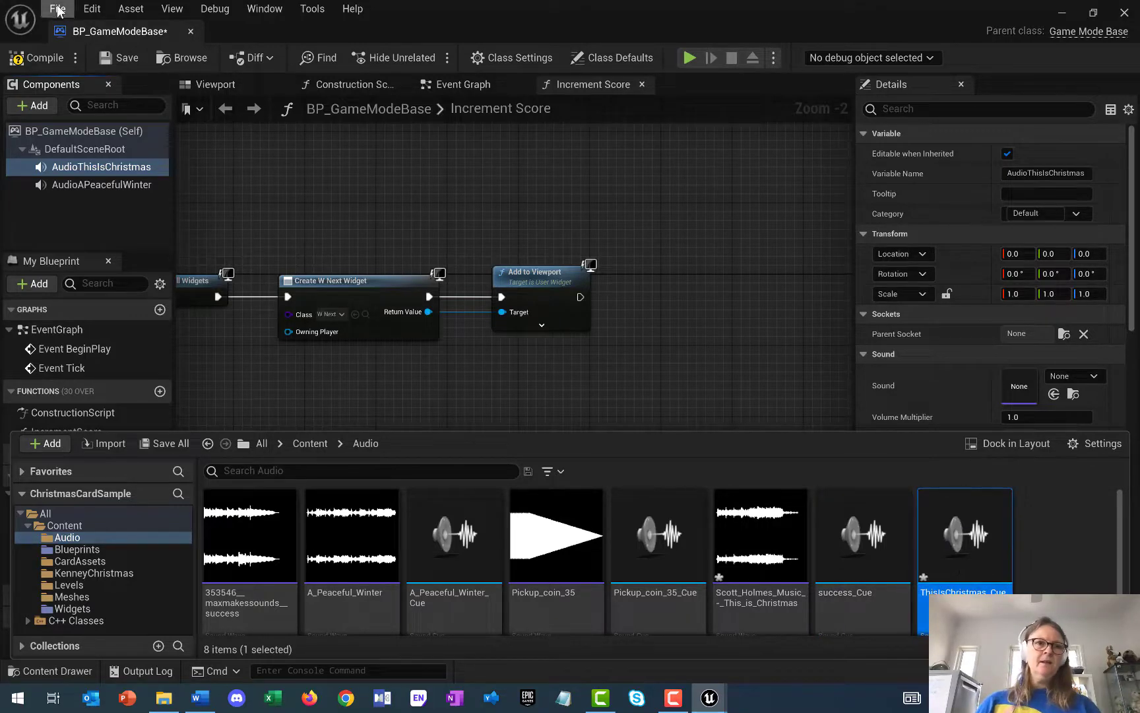
# Save all modified assets, including the new sound wave, its cue and the BP_GameModeBase blueprint
pyautogui.click(113, 60)
pyautogui.click(53, 9)
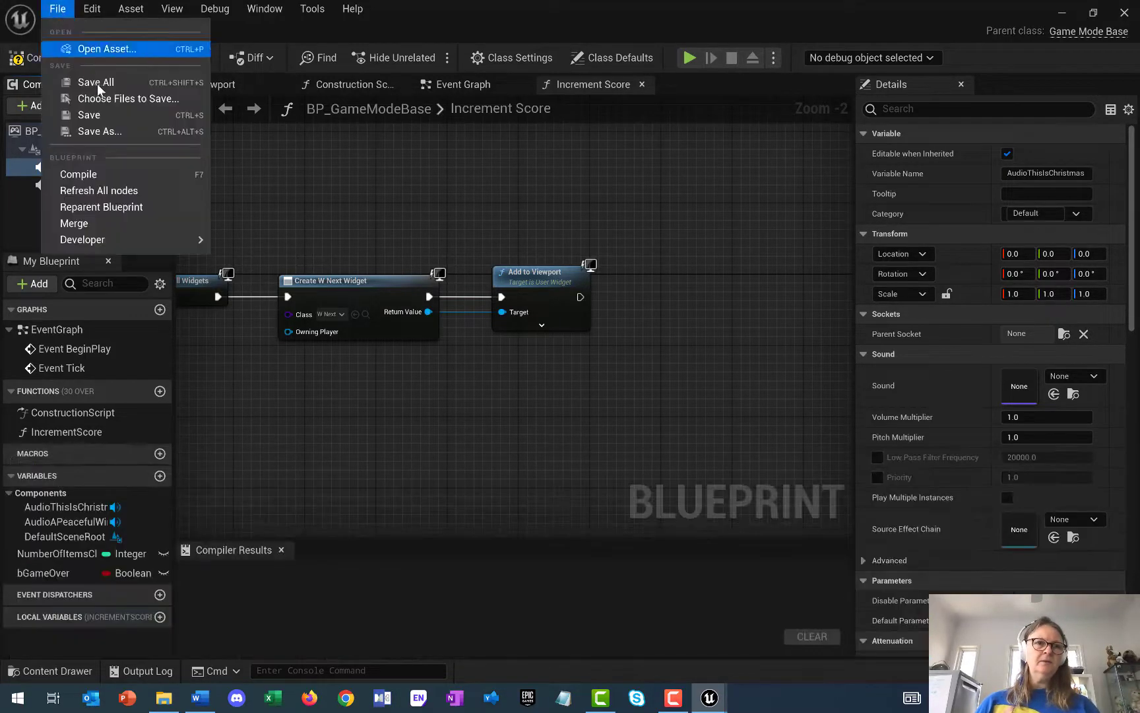
pyautogui.click(95, 81)
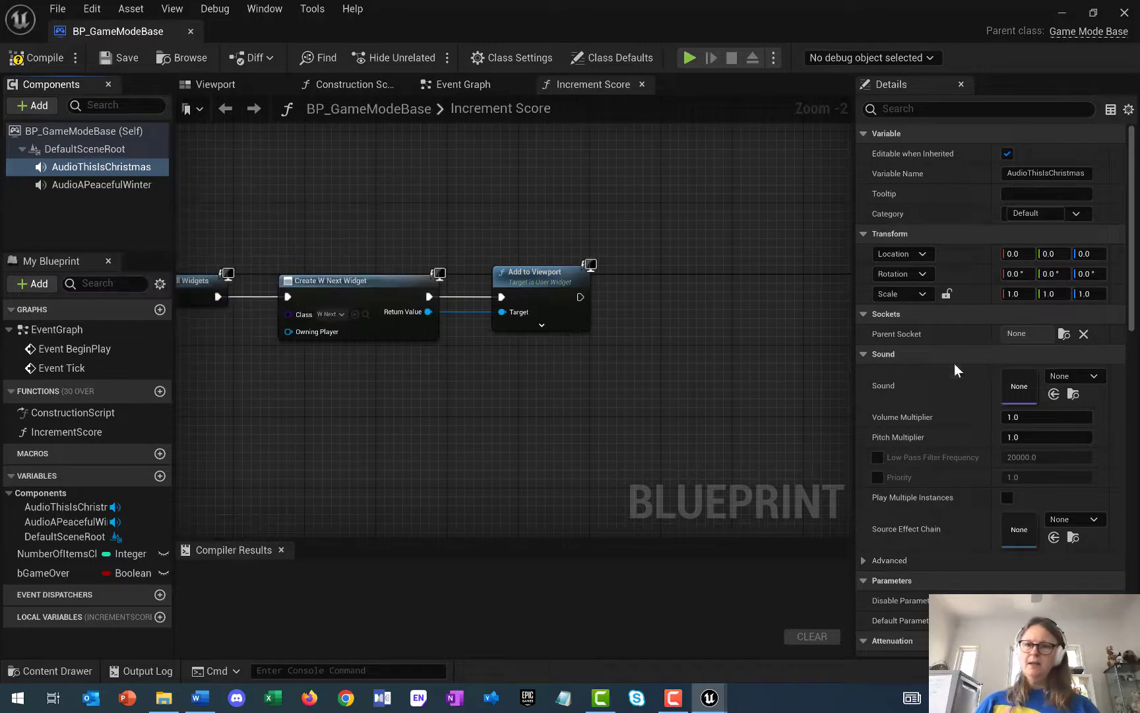
# Assign ThisIsChristmas_Cue as the sound of the AudioThisIsChristmas component
pyautogui.click(1070, 377)
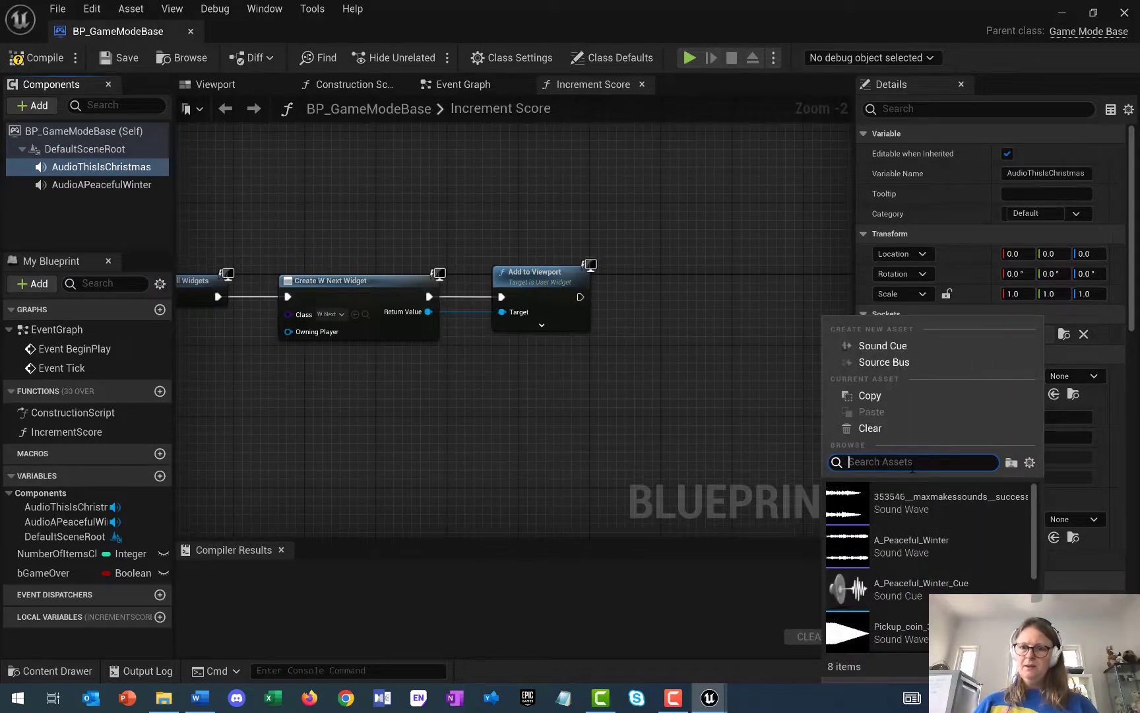
pyautogui.write('this')
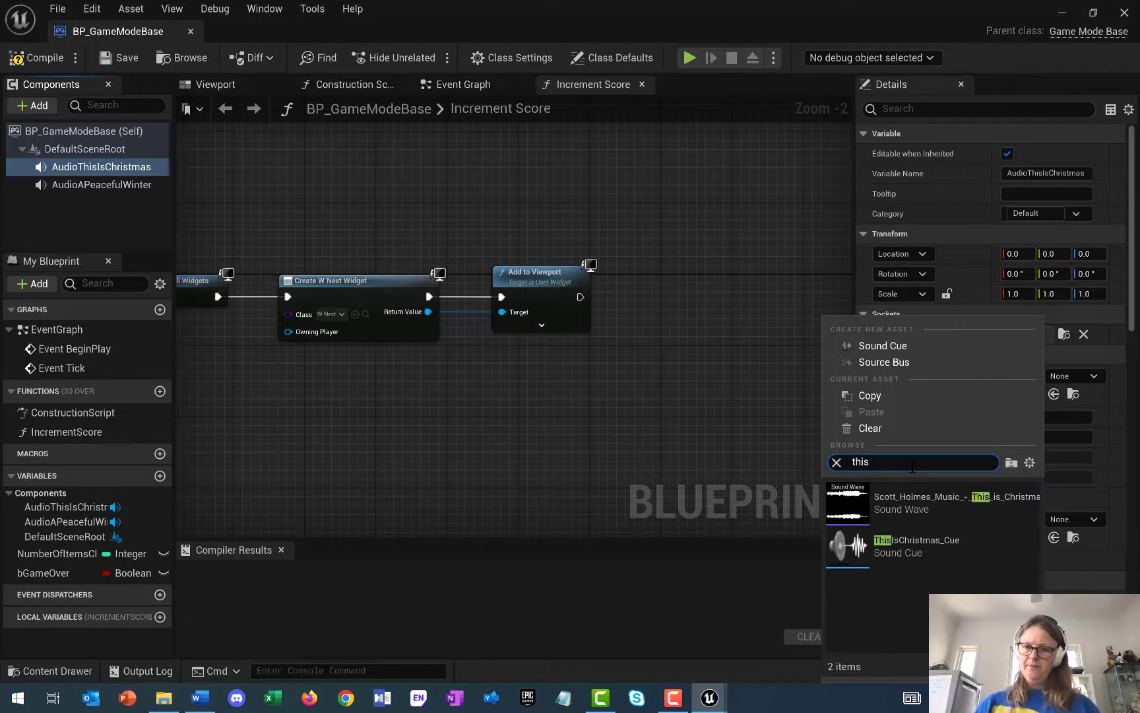
pyautogui.click(922, 556)
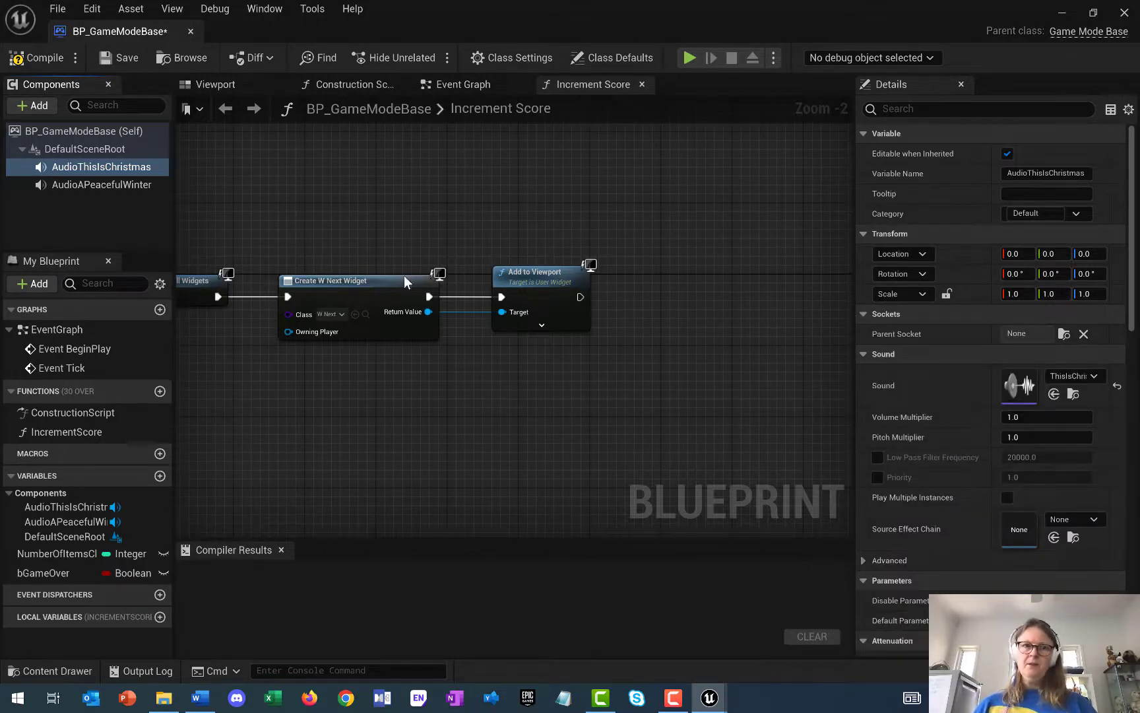
# Compile and save the BP_GameModeBase blueprint
pyautogui.click(51, 60)
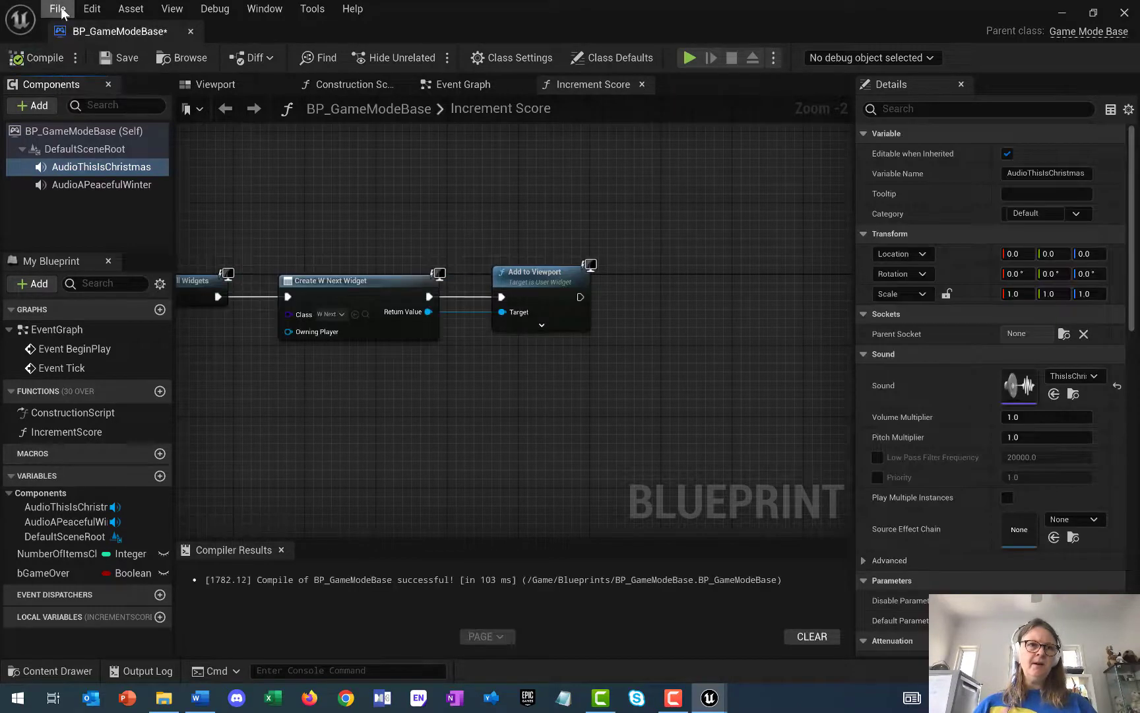
pyautogui.click(61, 11)
pyautogui.click(93, 118)
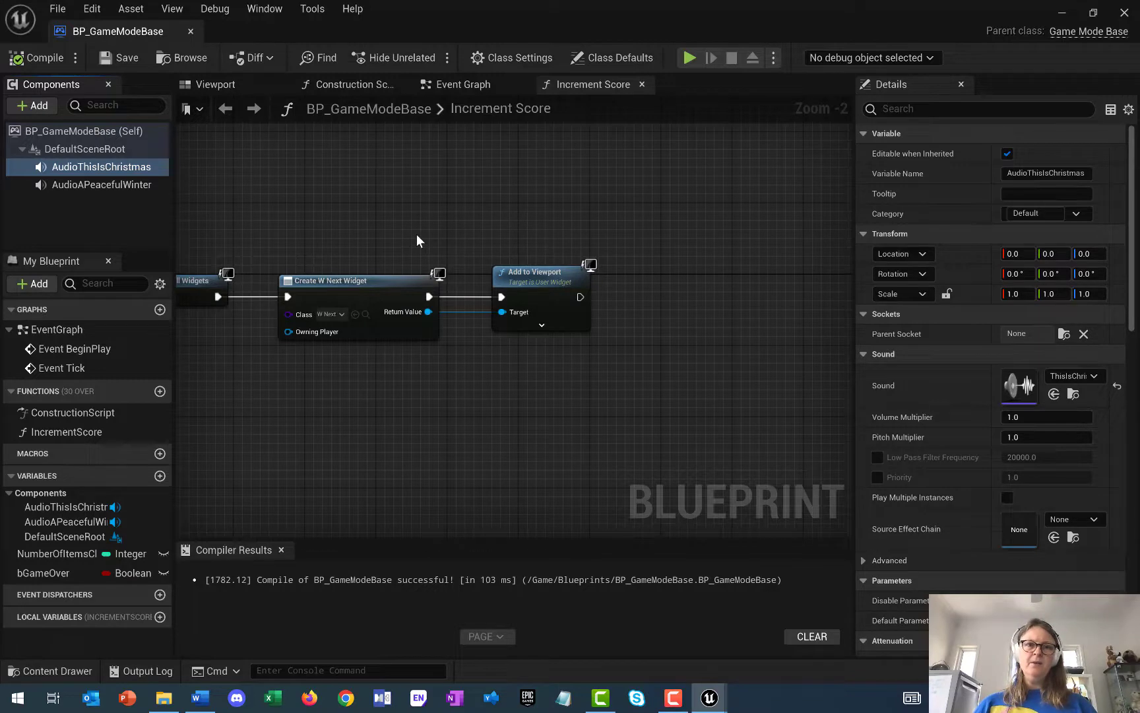
# Turn off Auto Activate in the Activation settings of the AudioThisIsChristmas component
pyautogui.scroll(-2, 1053, 462)
pyautogui.scroll(-5, 1054, 465)
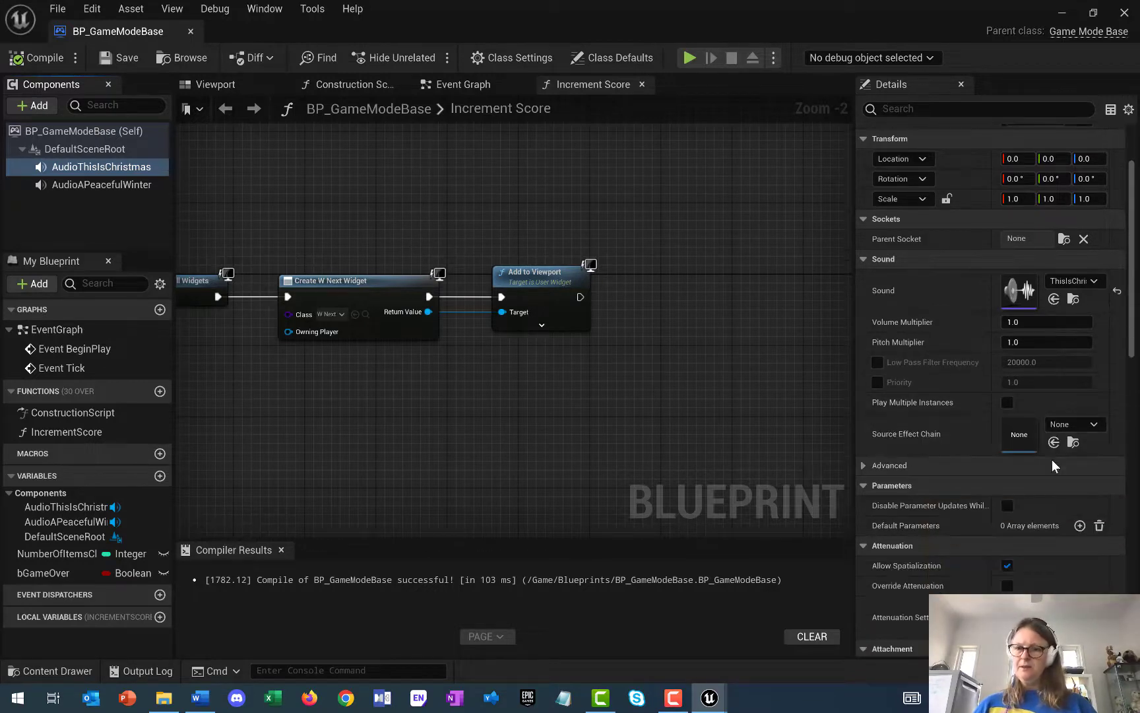
pyautogui.scroll(-8, 1052, 468)
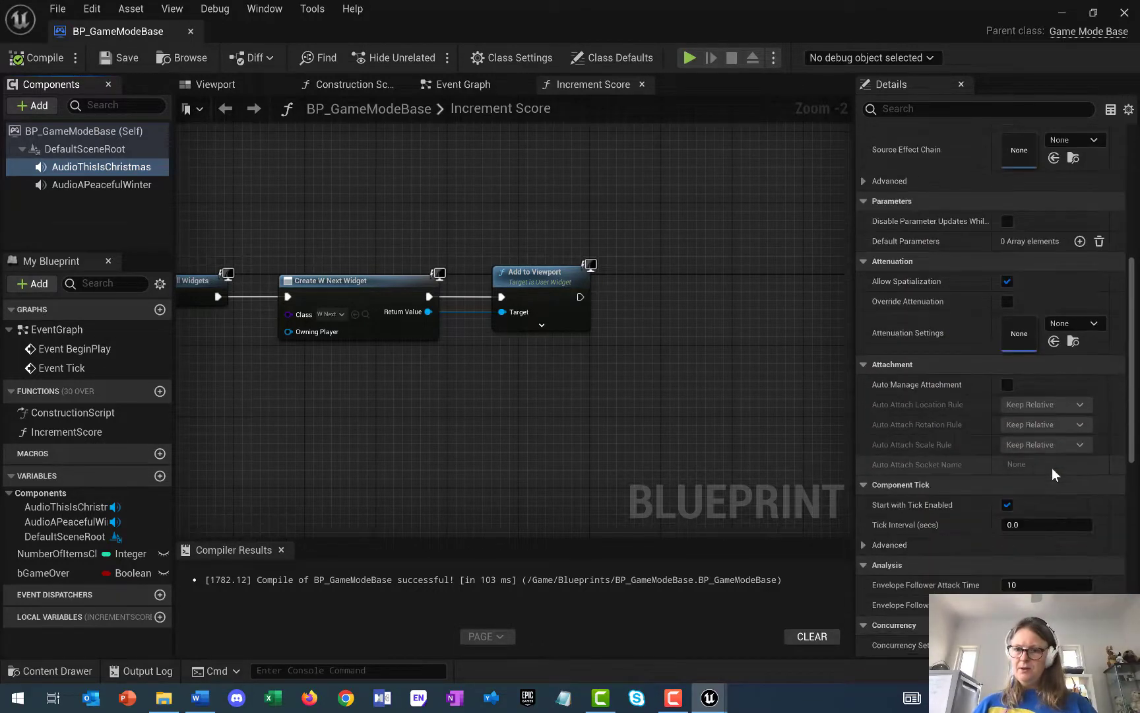
pyautogui.scroll(-4, 1054, 477)
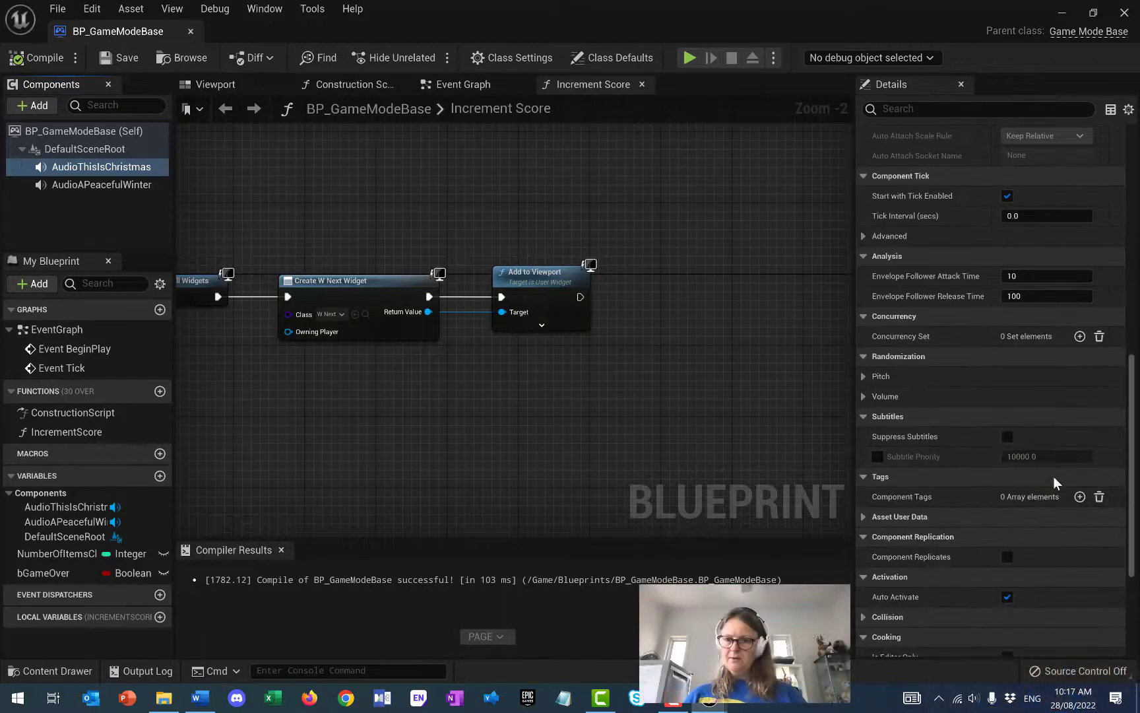
pyautogui.click(1008, 596)
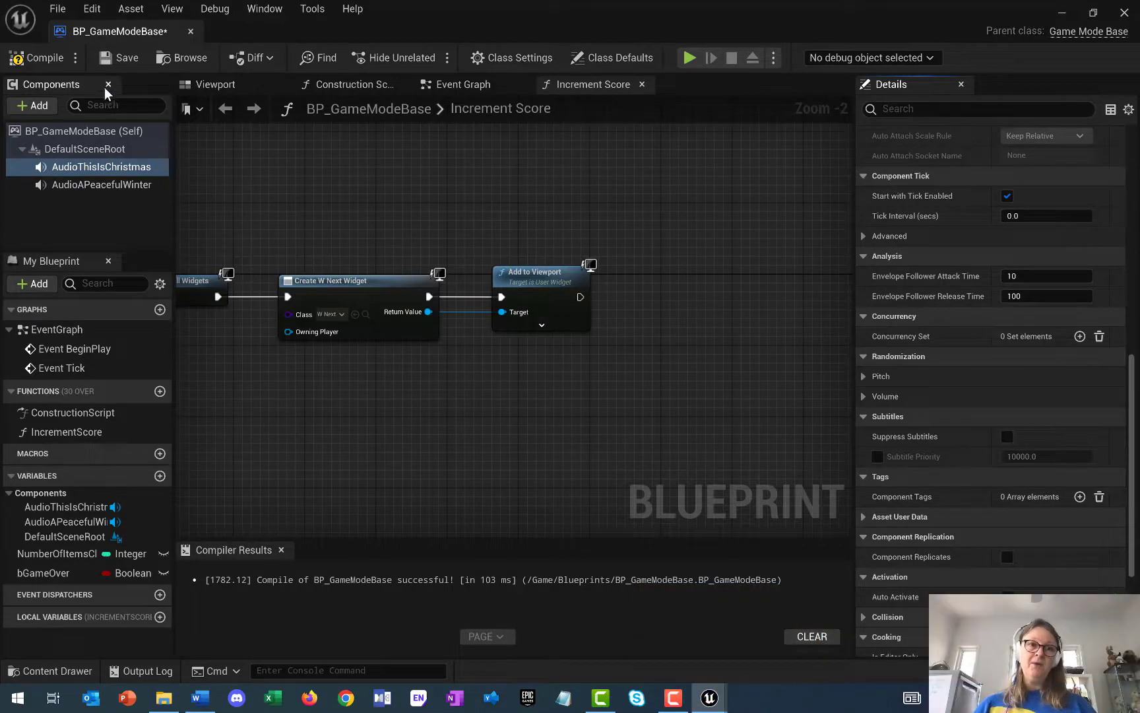
# Compile and save BP_GameModeBase with the changed Auto Activate setting
pyautogui.click(50, 58)
pyautogui.click(113, 61)
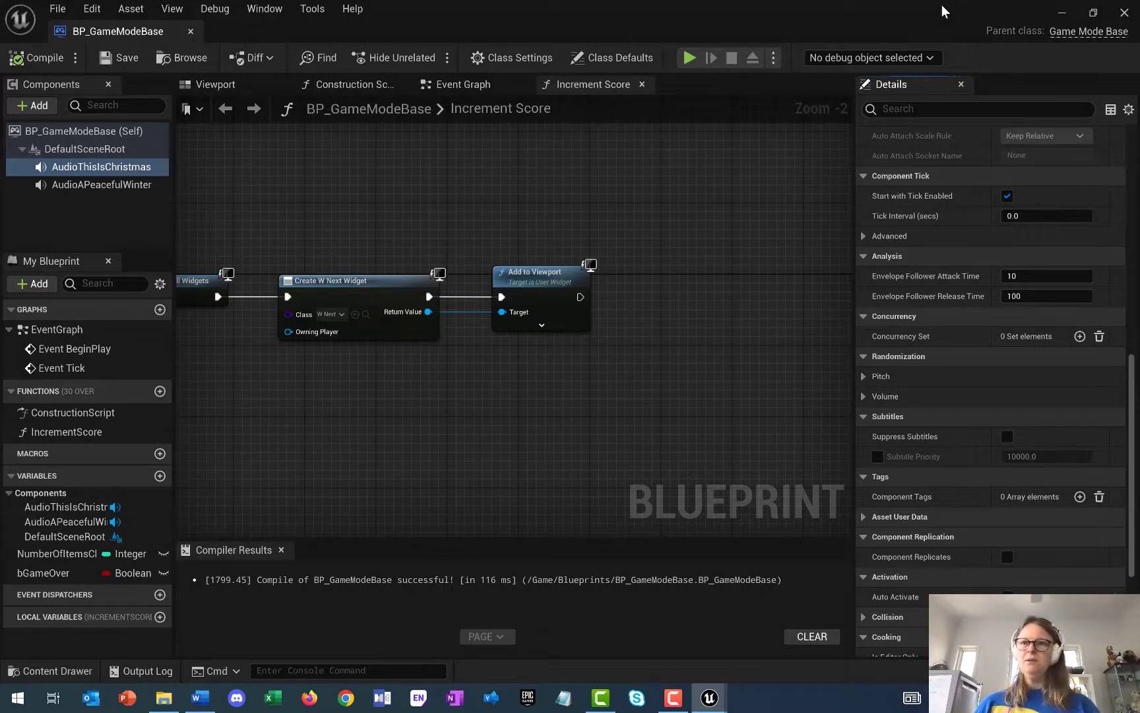
# Enable Looping on the Wave Player node of ThisIsChristmas_Cue, then save and close the cue
pyautogui.click(43, 672)
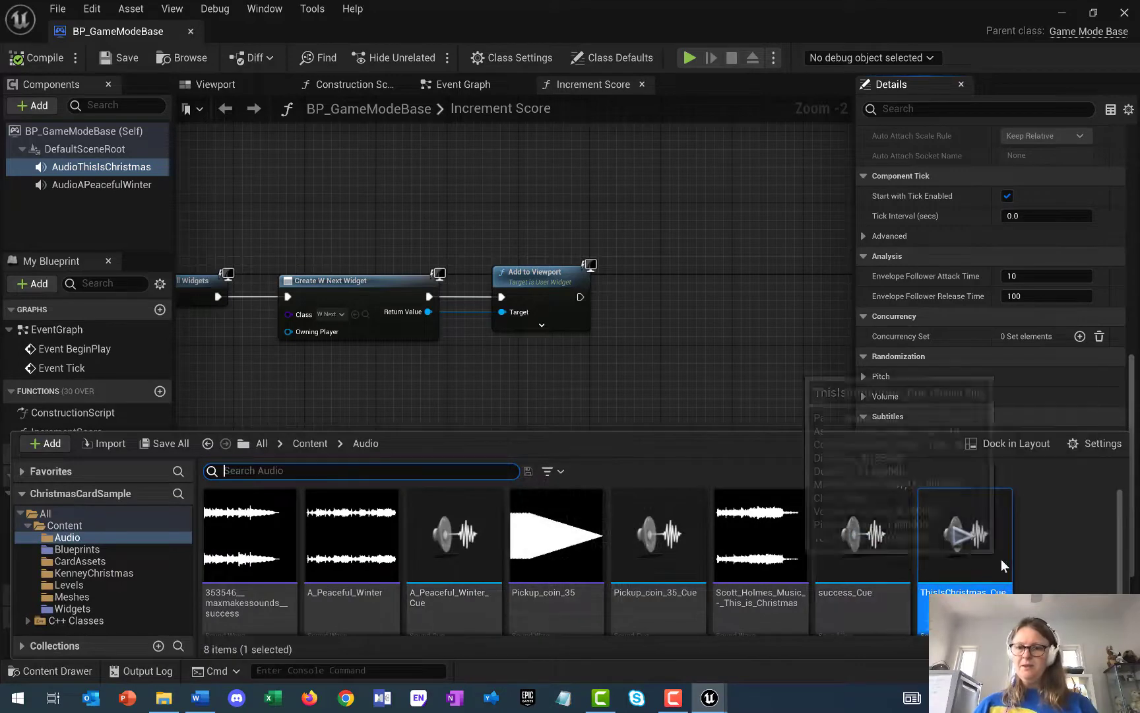
pyautogui.doubleClick(989, 565)
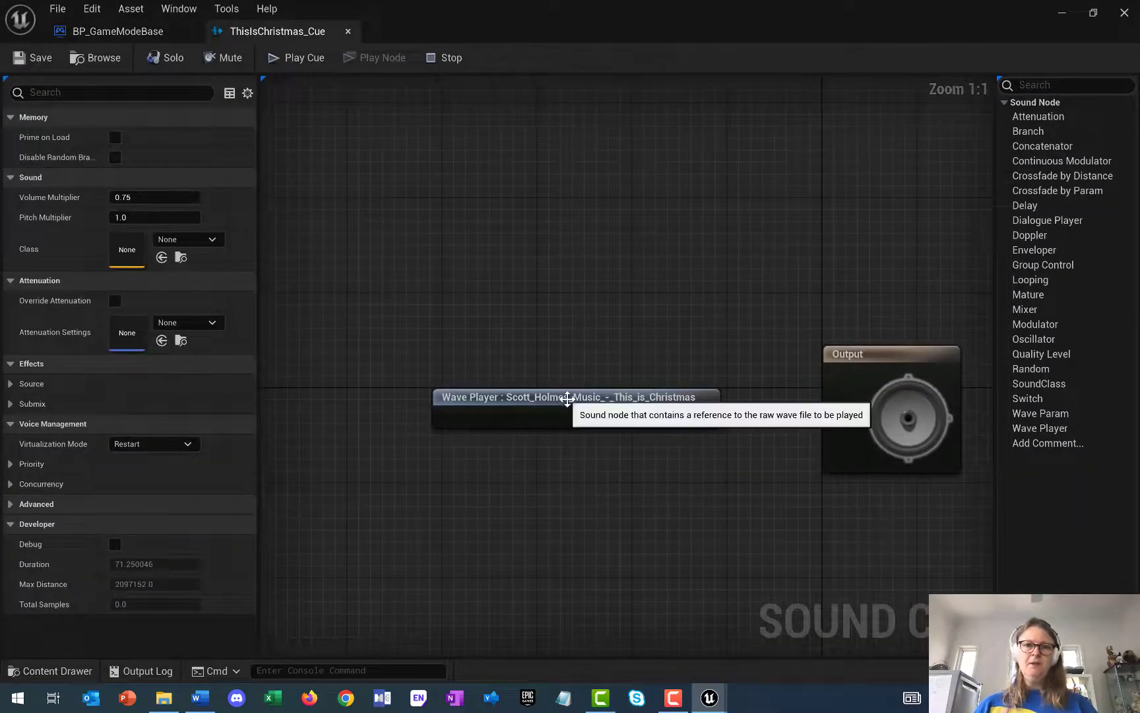
pyautogui.click(567, 399)
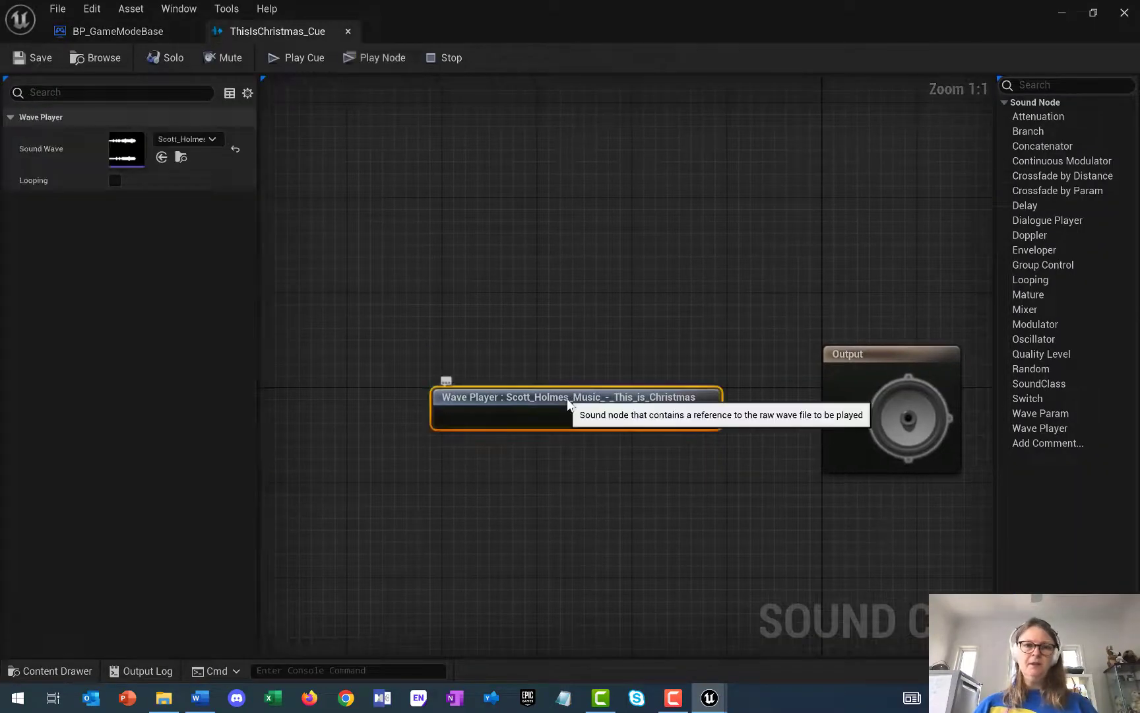
pyautogui.click(116, 181)
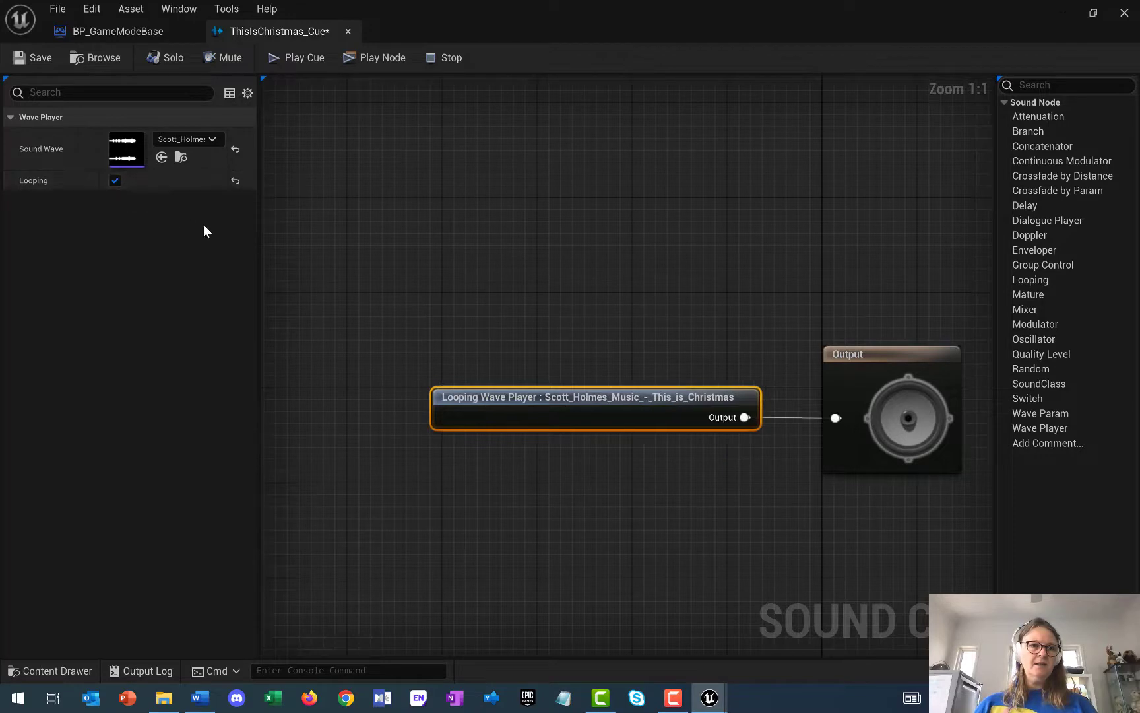
pyautogui.click(36, 59)
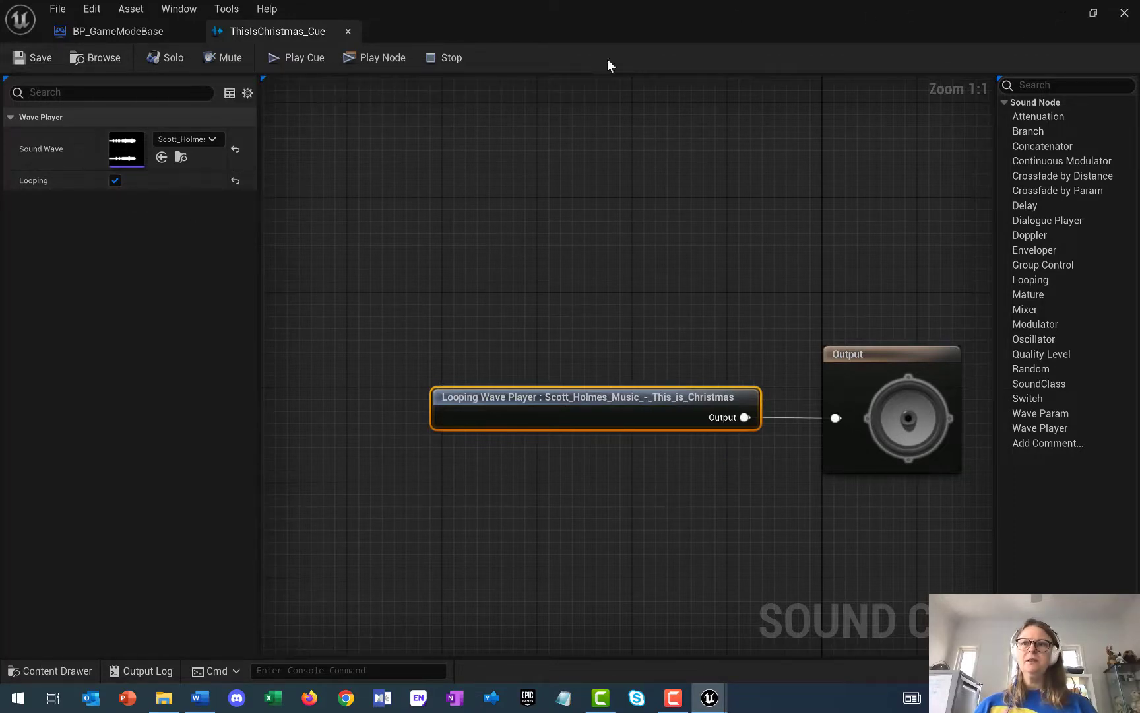
pyautogui.click(348, 31)
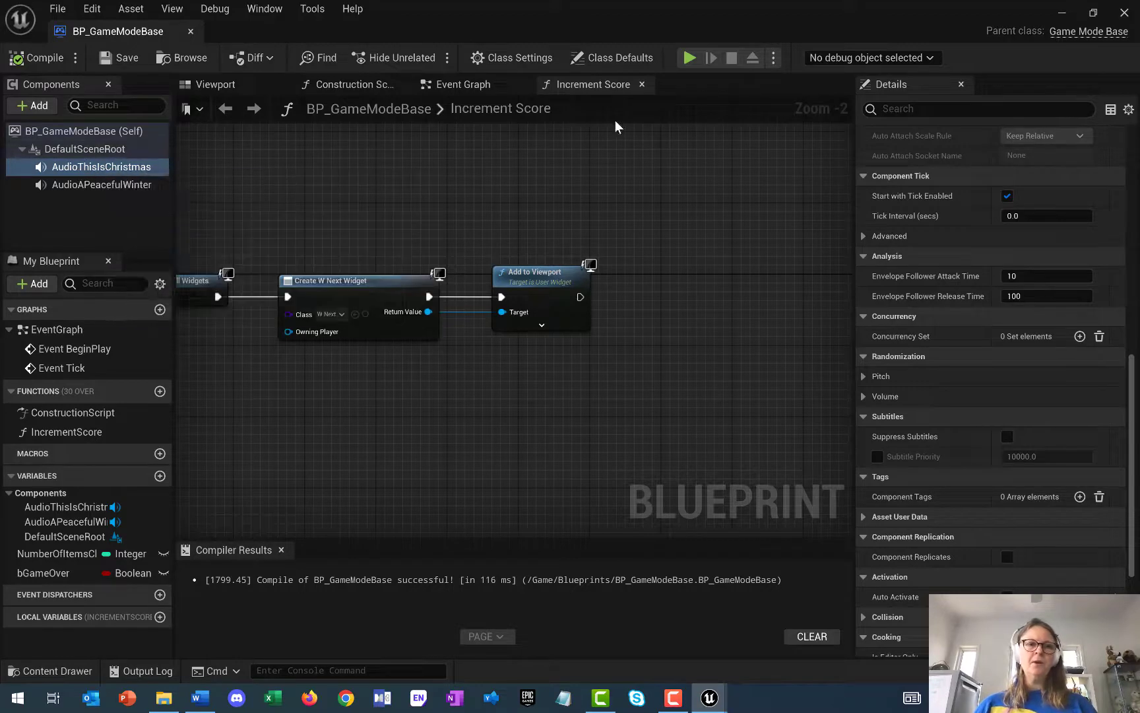
# Close the BP_GameModeBase editor and open the Level Blueprint of the HolidayCard level
pyautogui.click(45, 673)
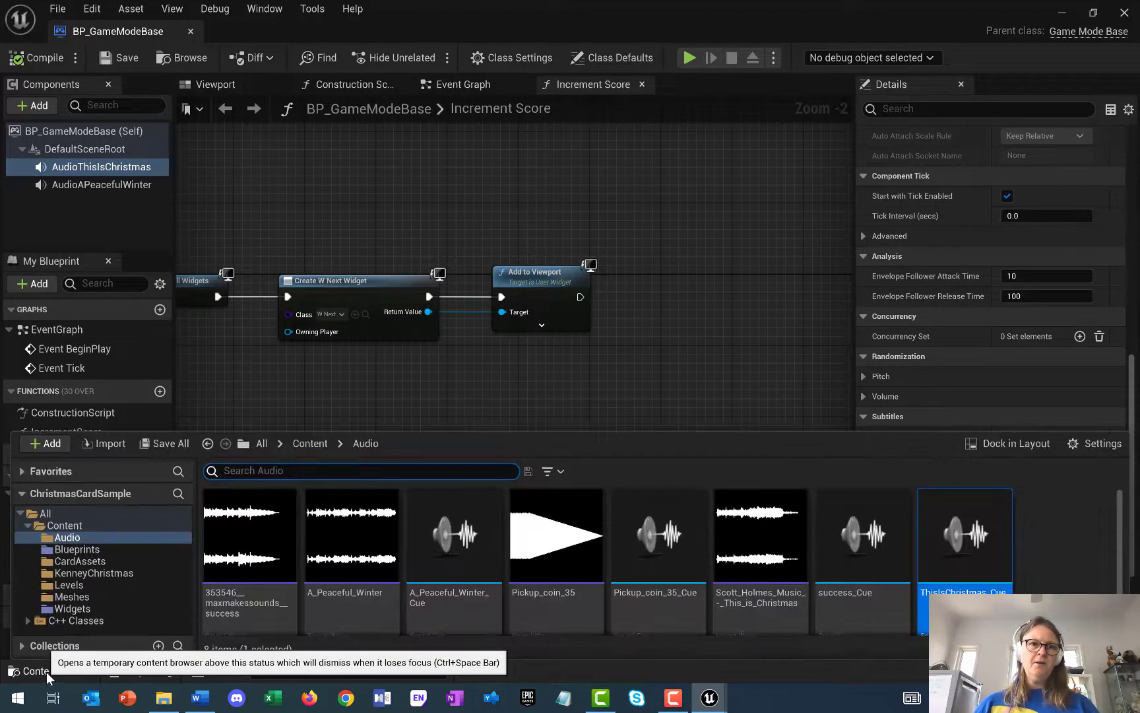
pyautogui.click(66, 585)
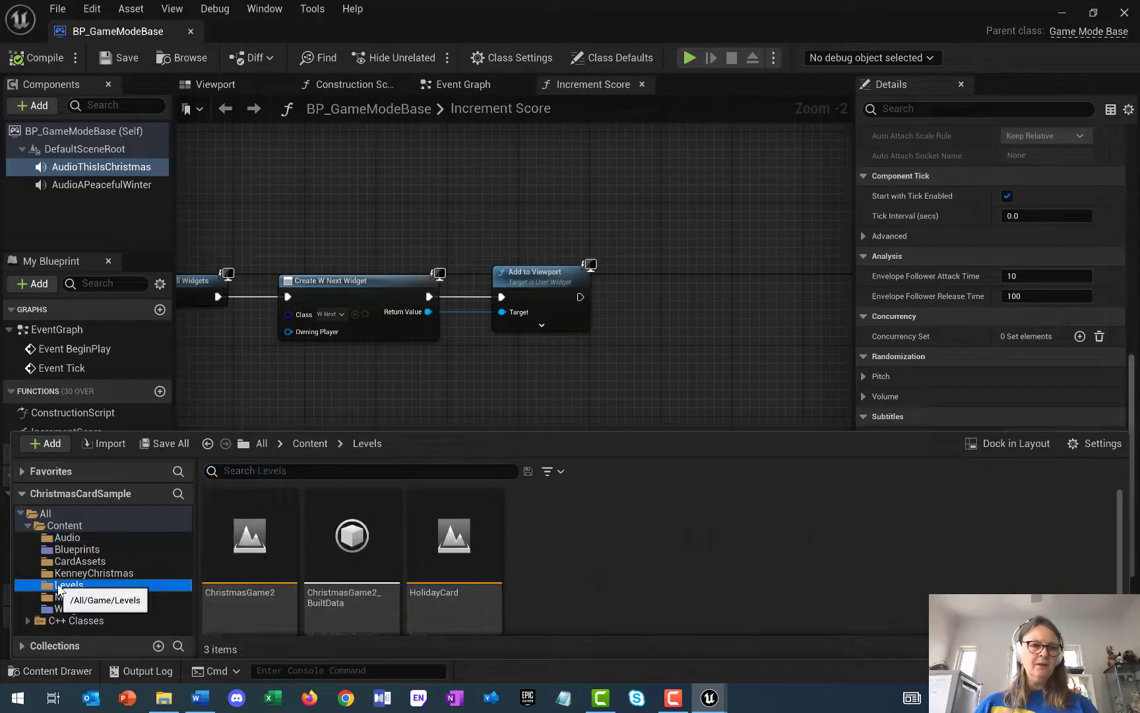
pyautogui.click(440, 550)
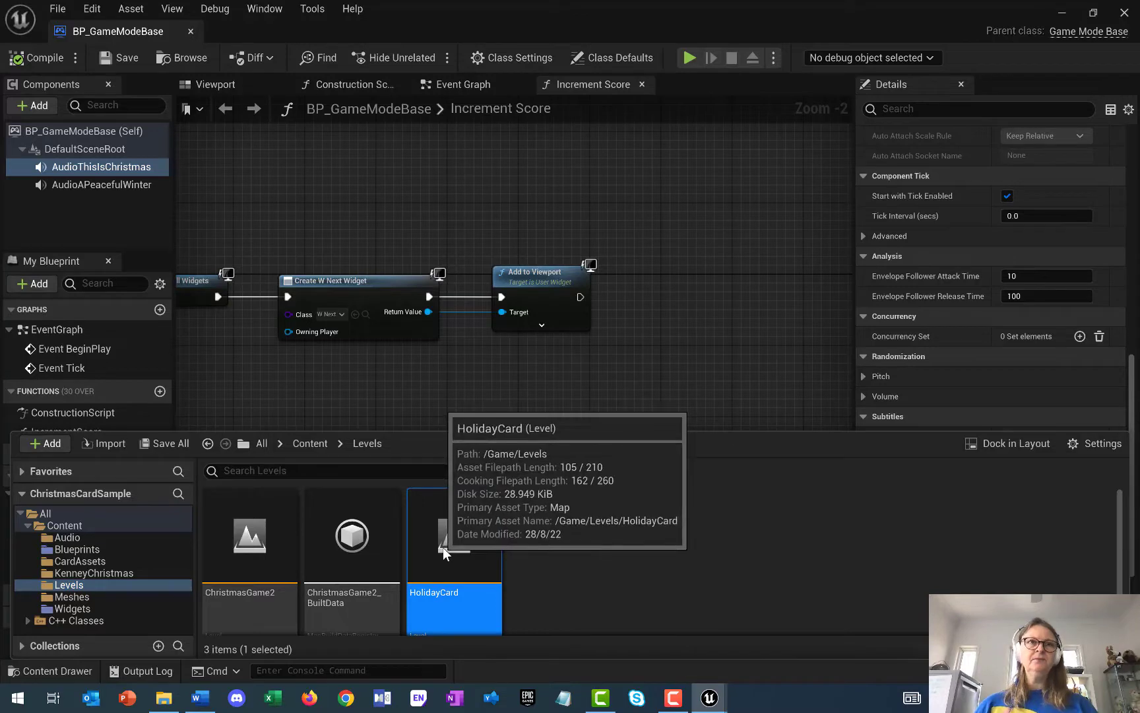
pyautogui.click(1127, 15)
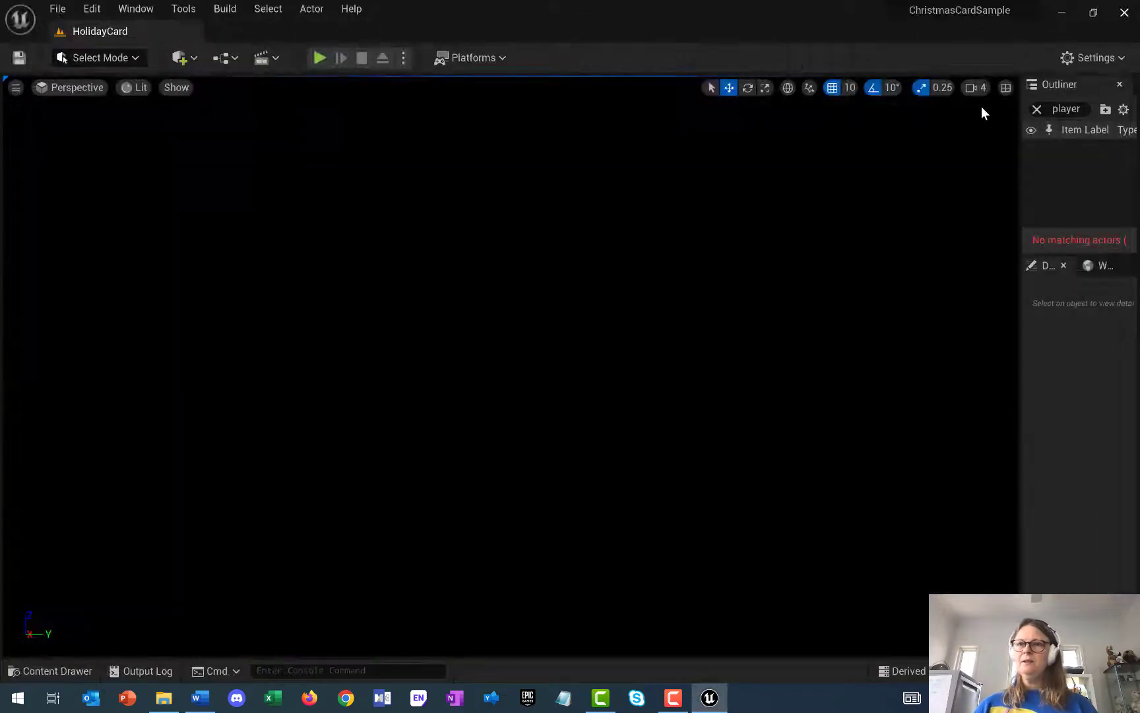
pyautogui.click(225, 59)
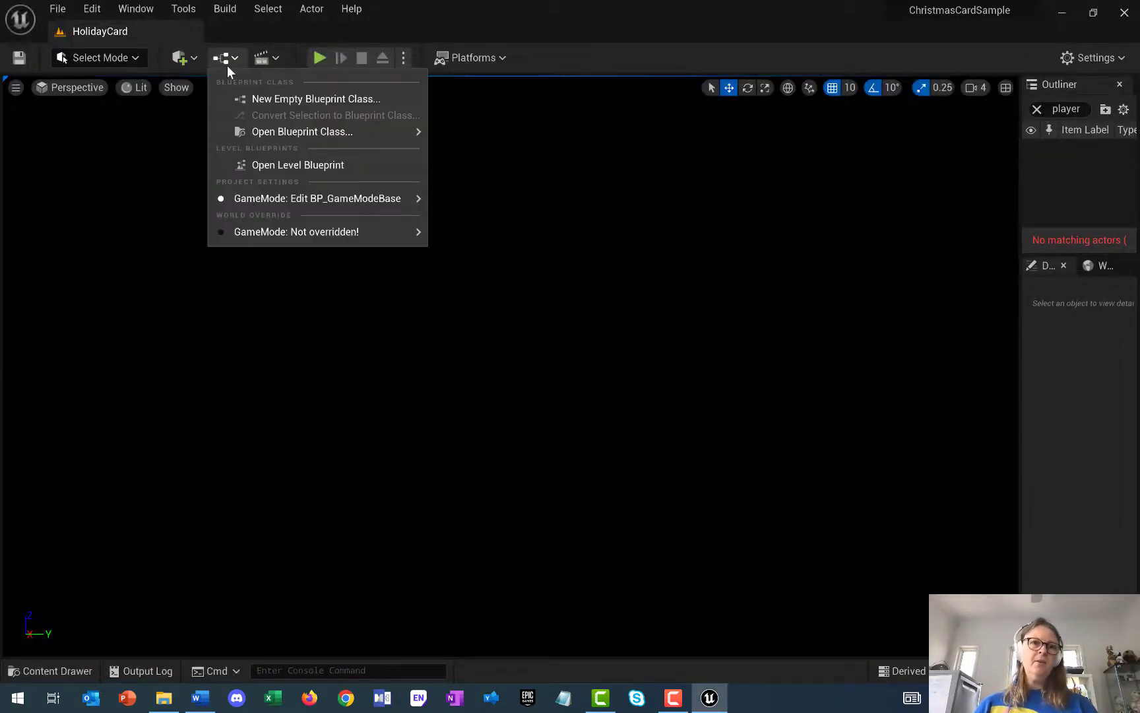
pyautogui.click(293, 165)
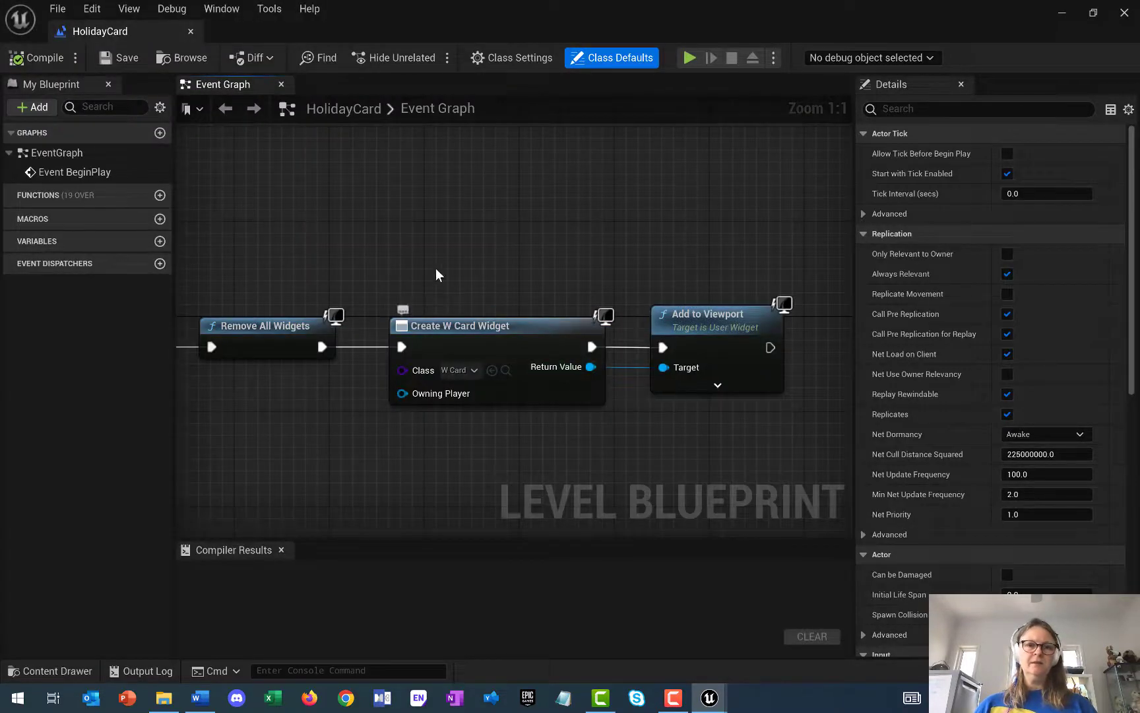
# Add a Play Sound 2D node wired to the execution output of Add to Viewport
pyautogui.moveTo(436, 268); pyautogui.dragTo(253, 260, button='right')
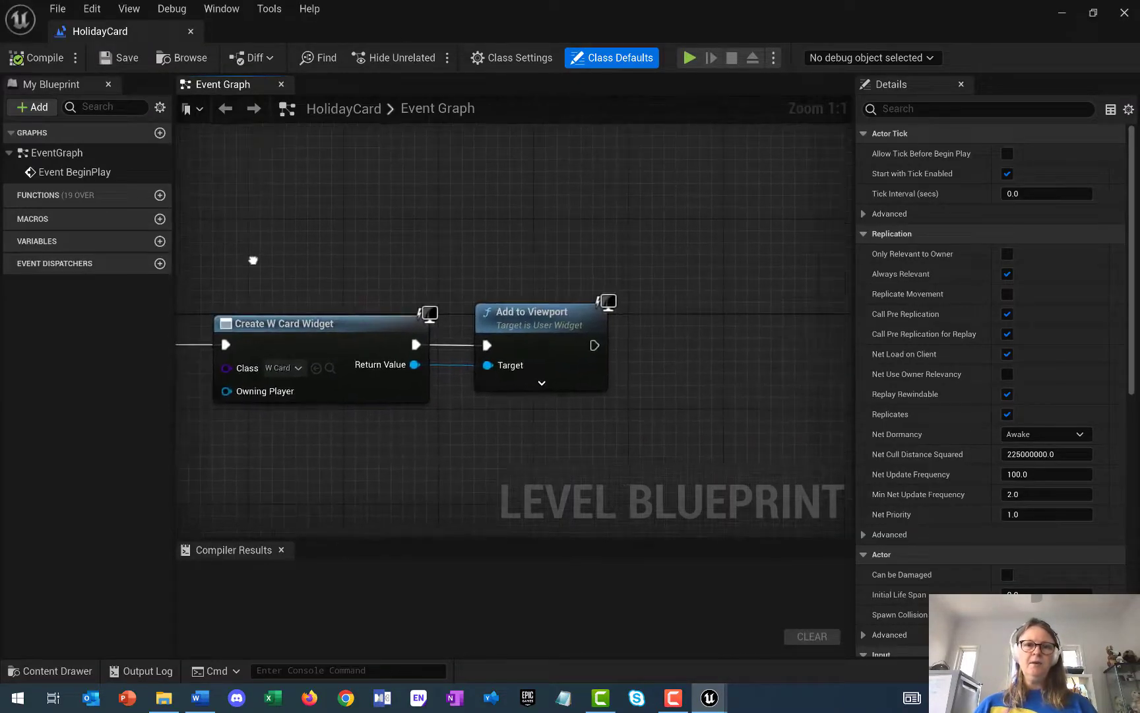
pyautogui.moveTo(591, 345); pyautogui.dragTo(677, 345)
pyautogui.write('play')
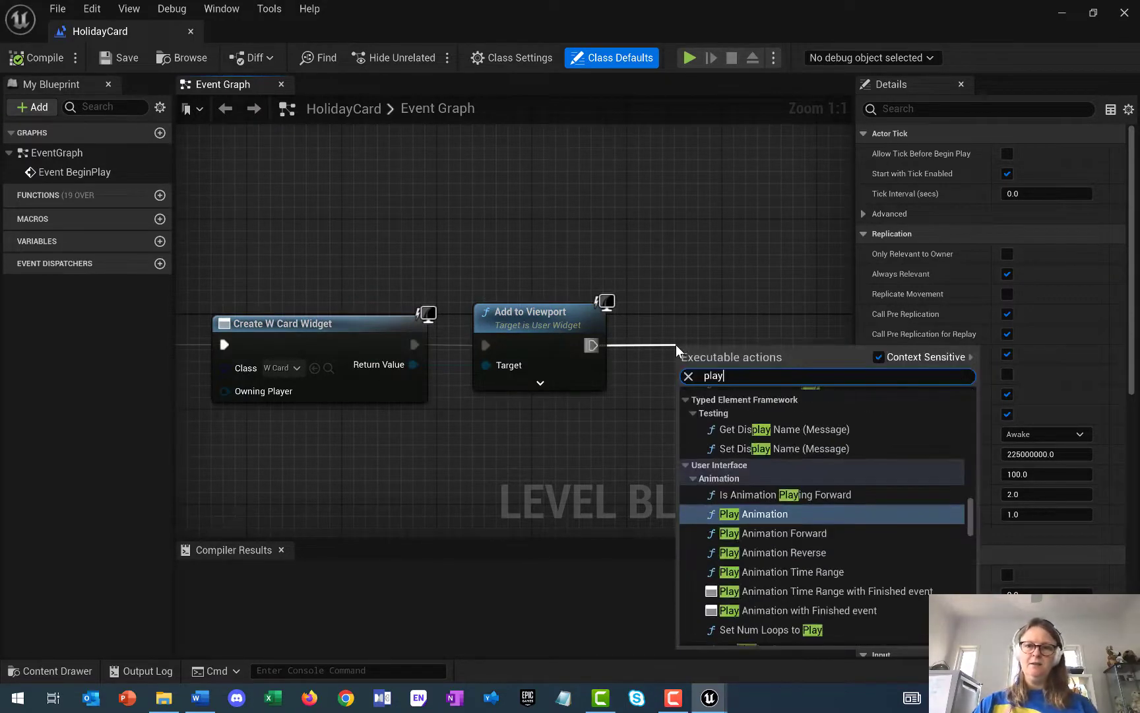
pyautogui.write(' sound')
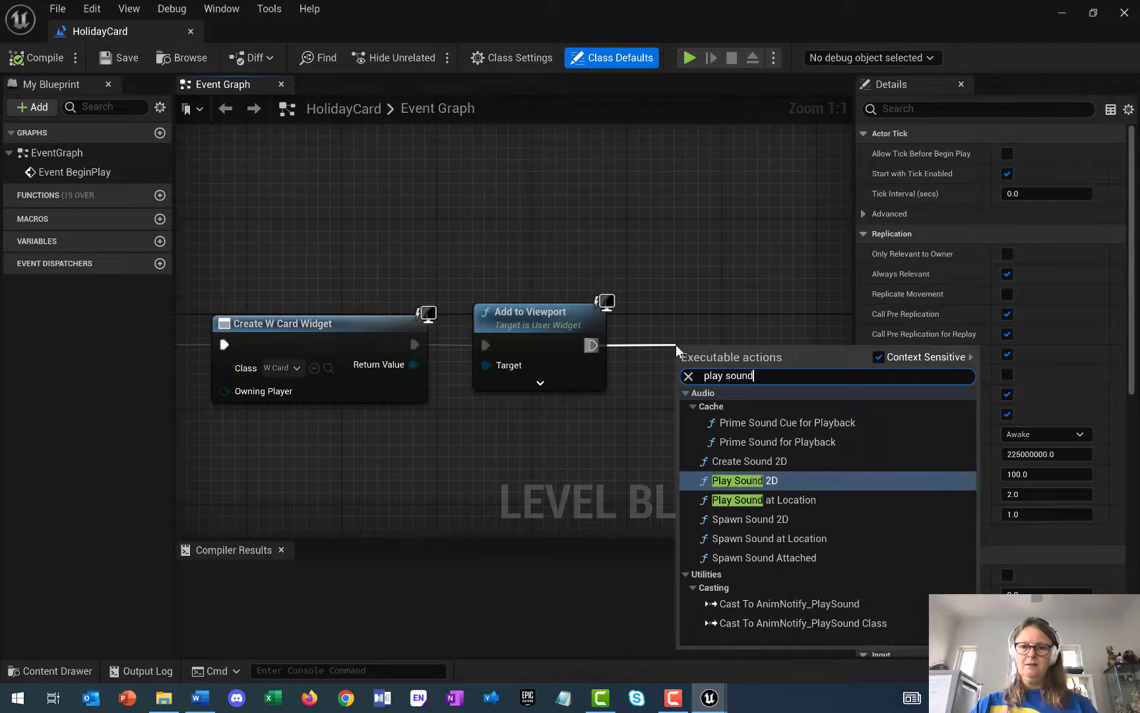
pyautogui.write('e')
pyautogui.press('BackSpace')
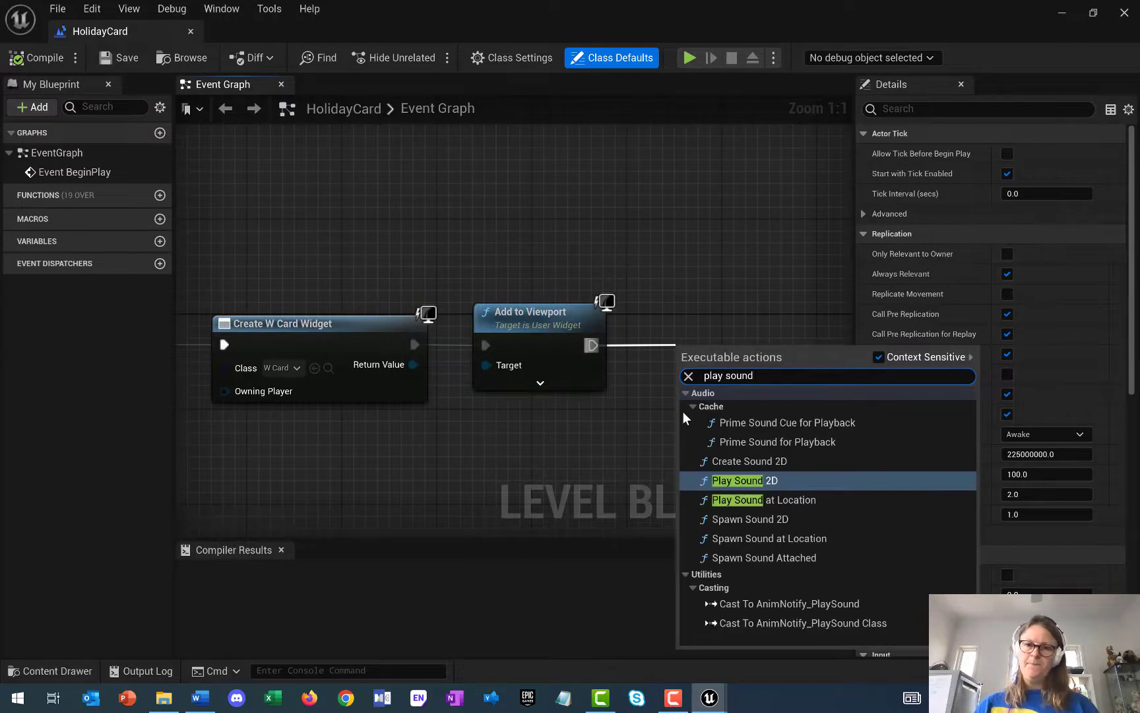
pyautogui.click(737, 482)
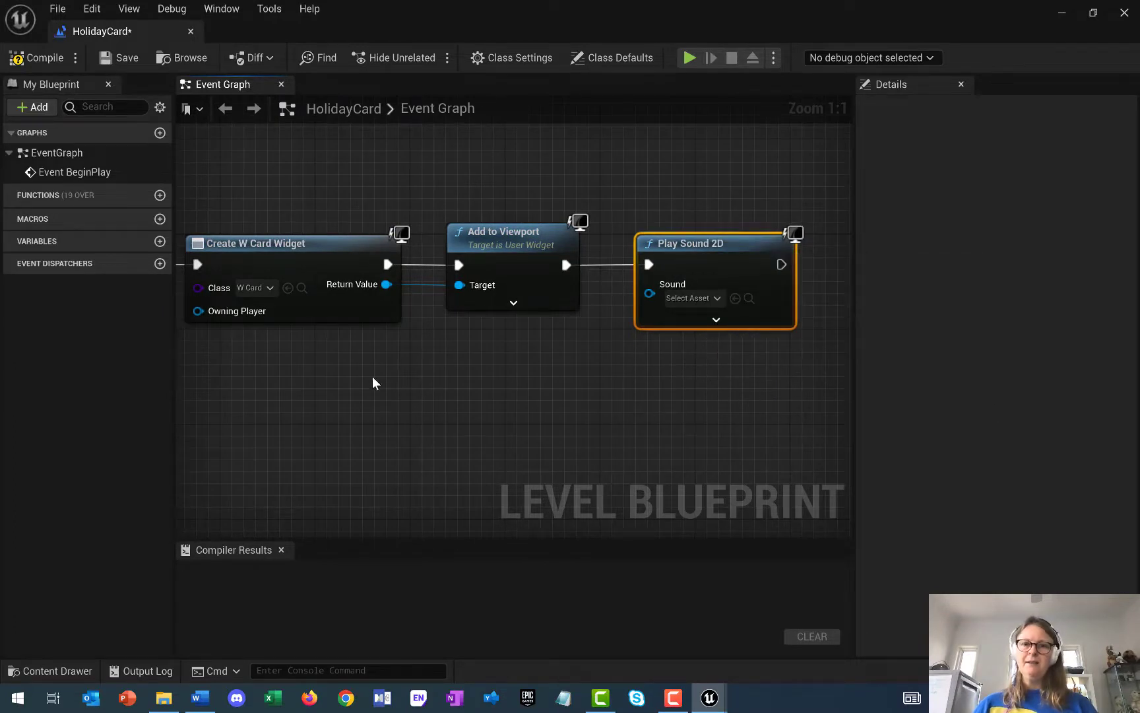
# Add a Cast To BP_GameModeBase node and place it below the Add to Viewport node
pyautogui.rightClick(325, 387)
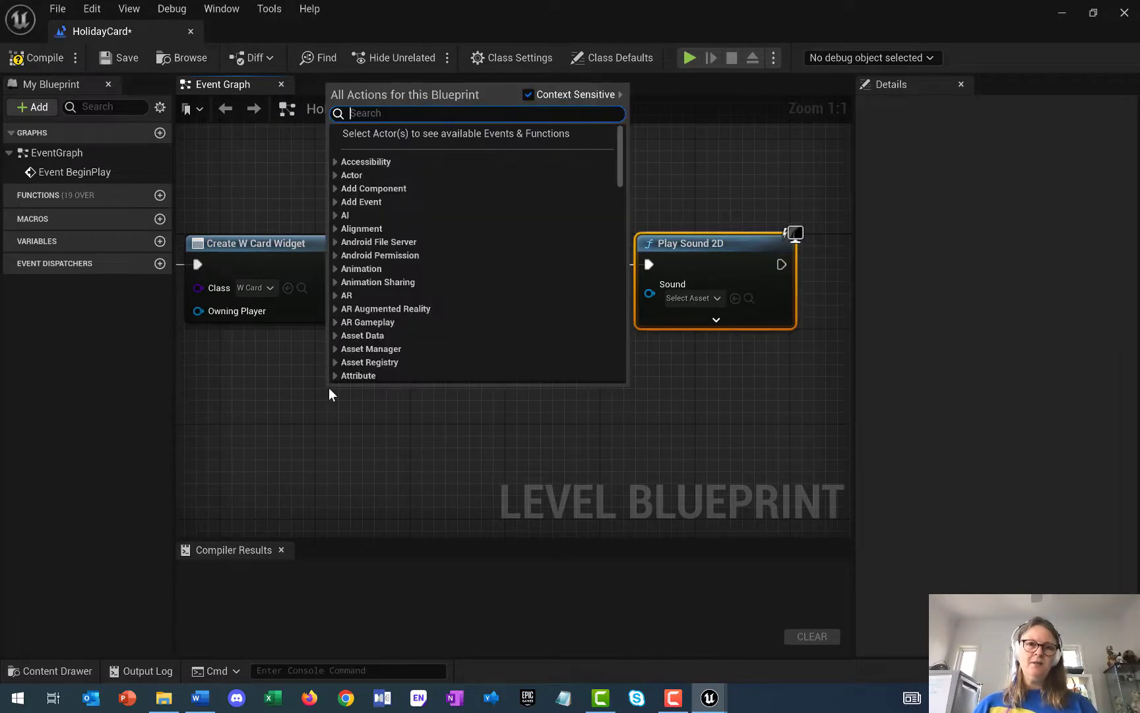
pyautogui.write('cas')
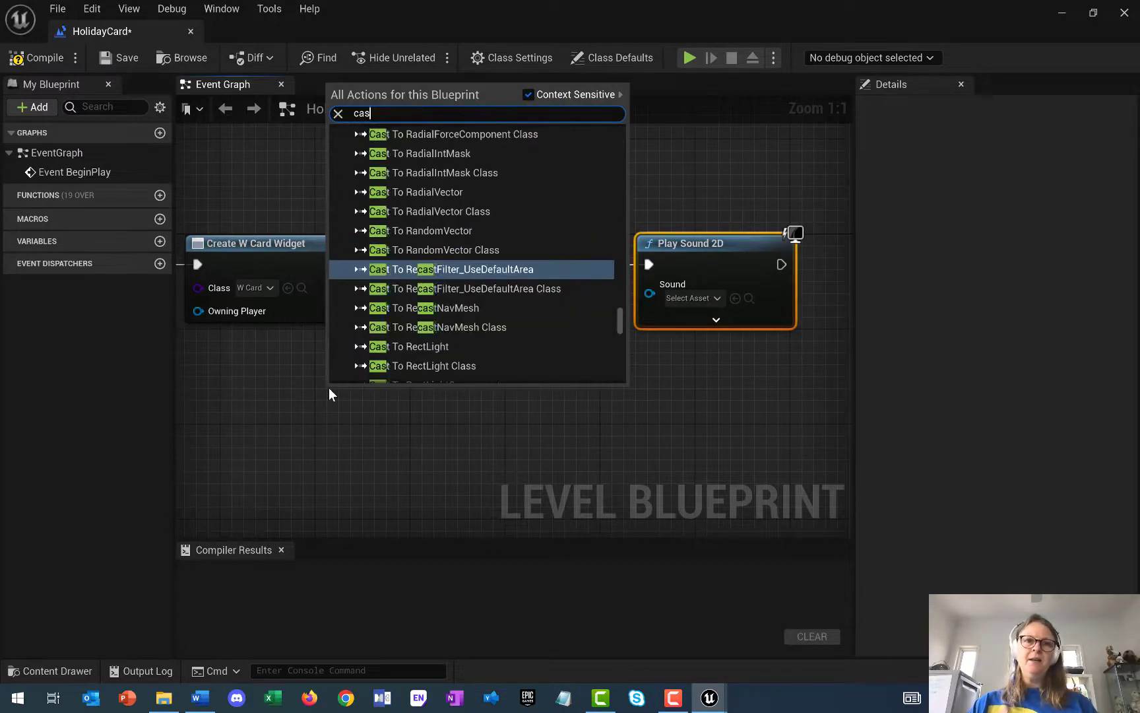
pyautogui.write('t to bp')
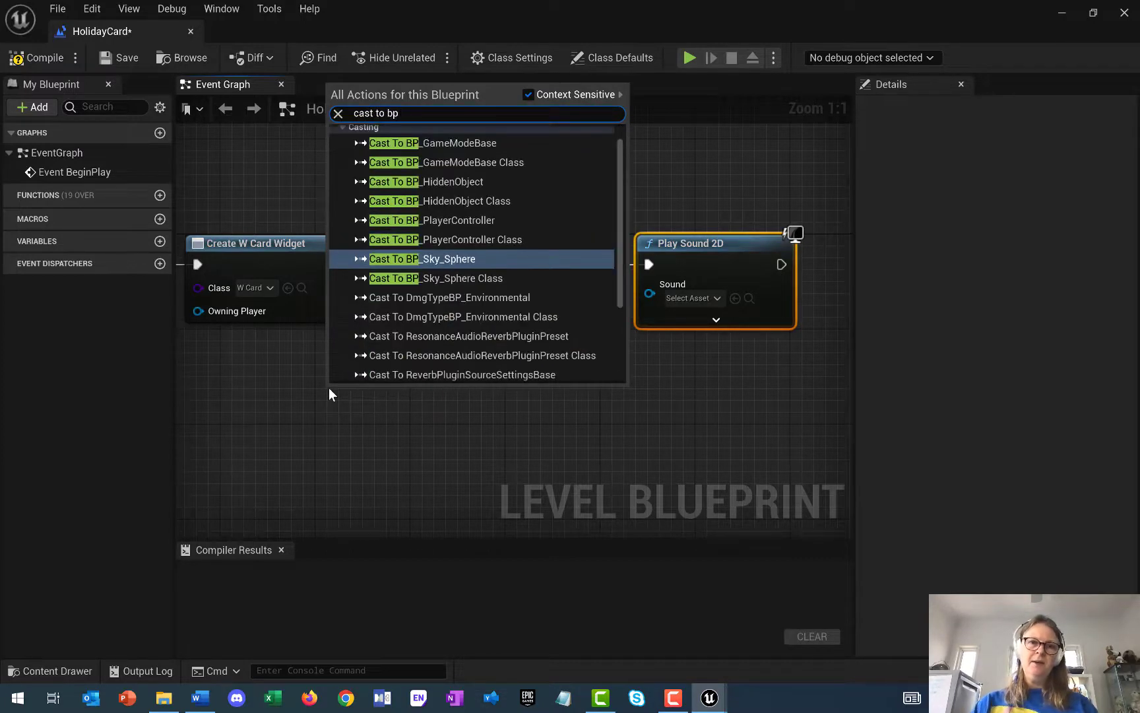
pyautogui.click(446, 146)
pyautogui.moveTo(445, 406); pyautogui.dragTo(516, 394)
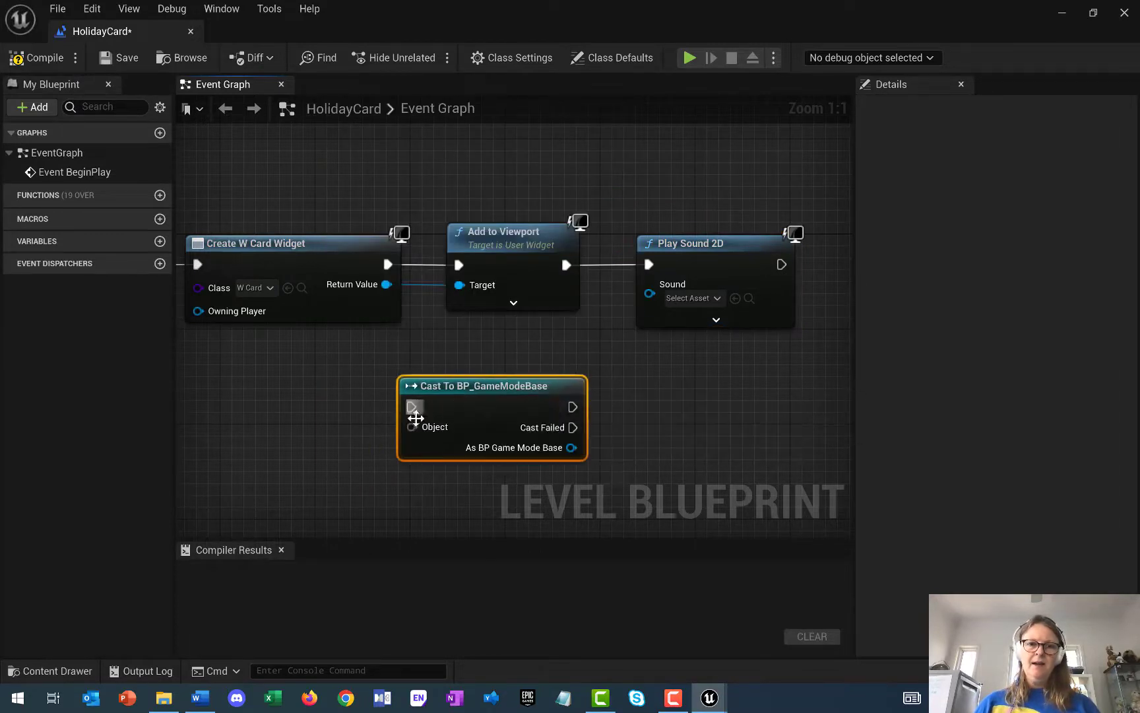
# Feed the cast's Object input from a new Get Game Mode node placed beside it
pyautogui.moveTo(411, 427); pyautogui.dragTo(271, 425)
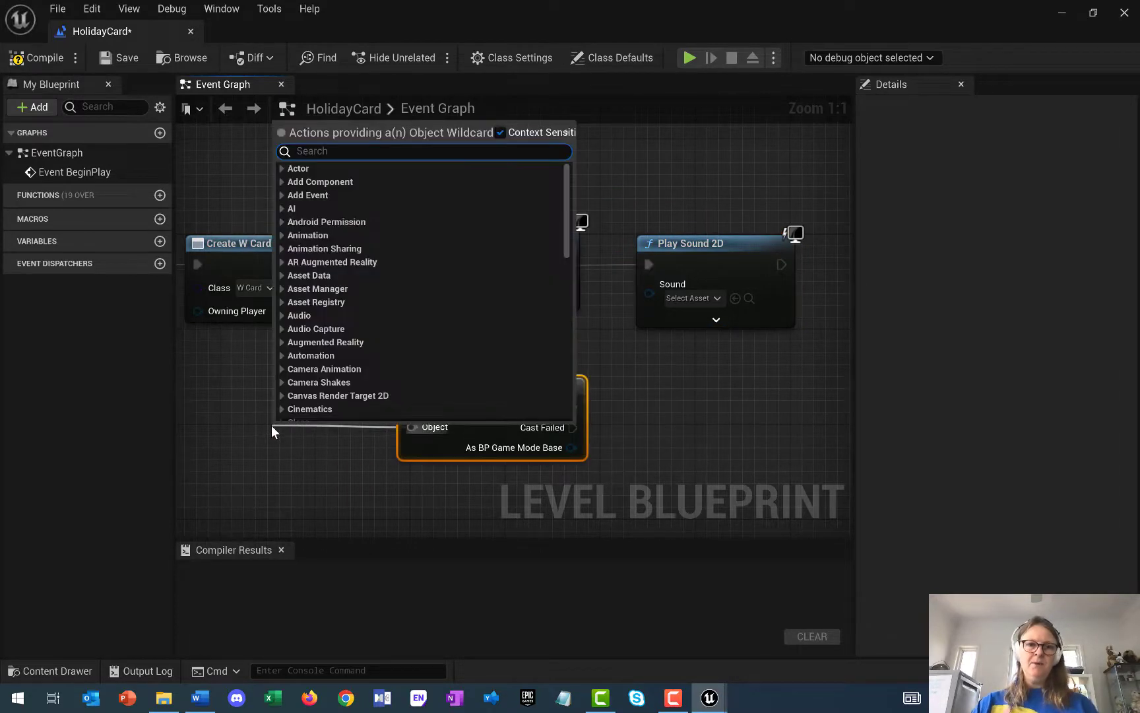
pyautogui.write('get game')
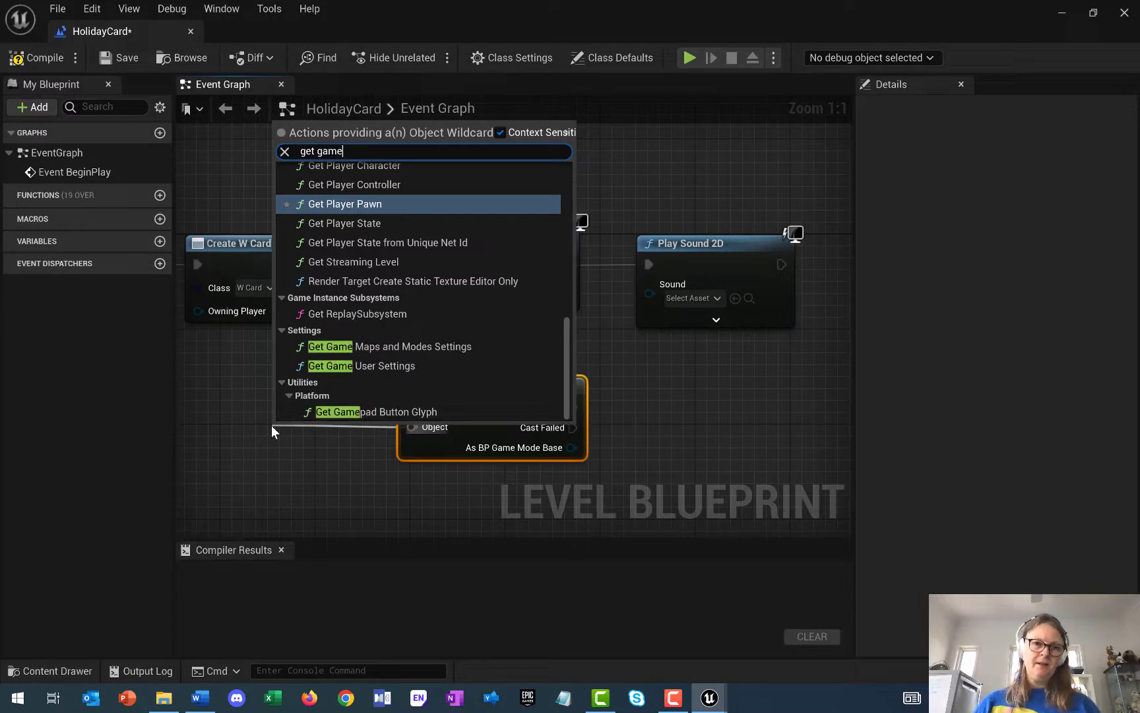
pyautogui.write(' mode')
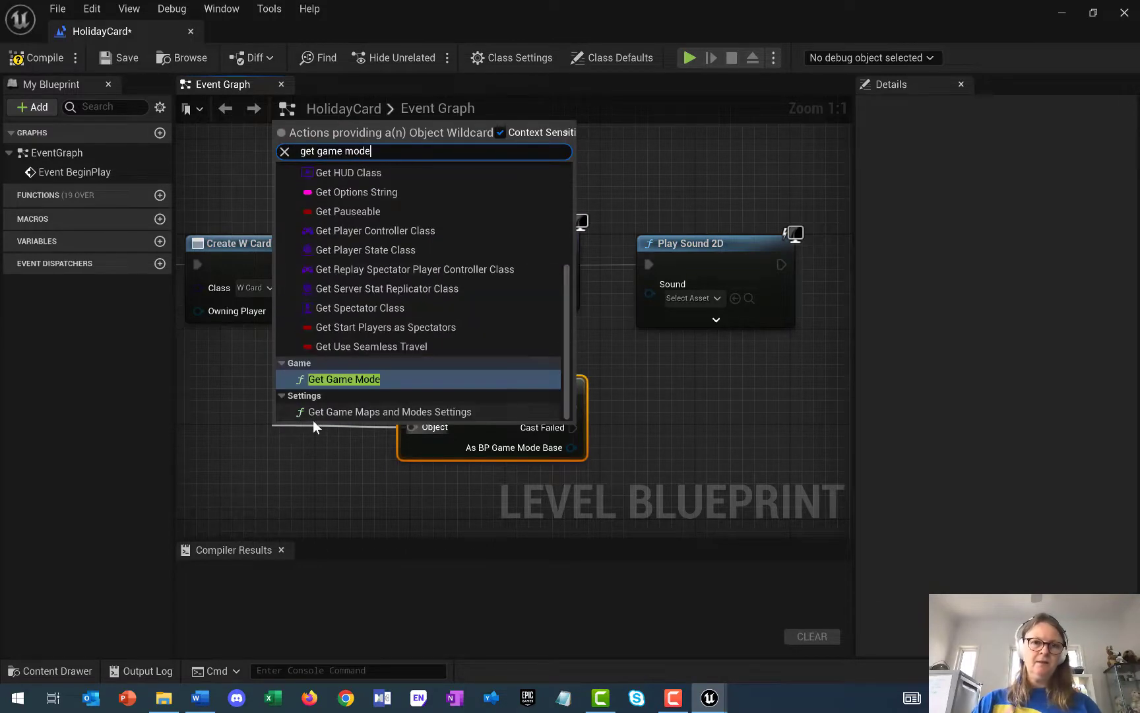
pyautogui.click(367, 382)
pyautogui.moveTo(290, 421); pyautogui.dragTo(272, 409)
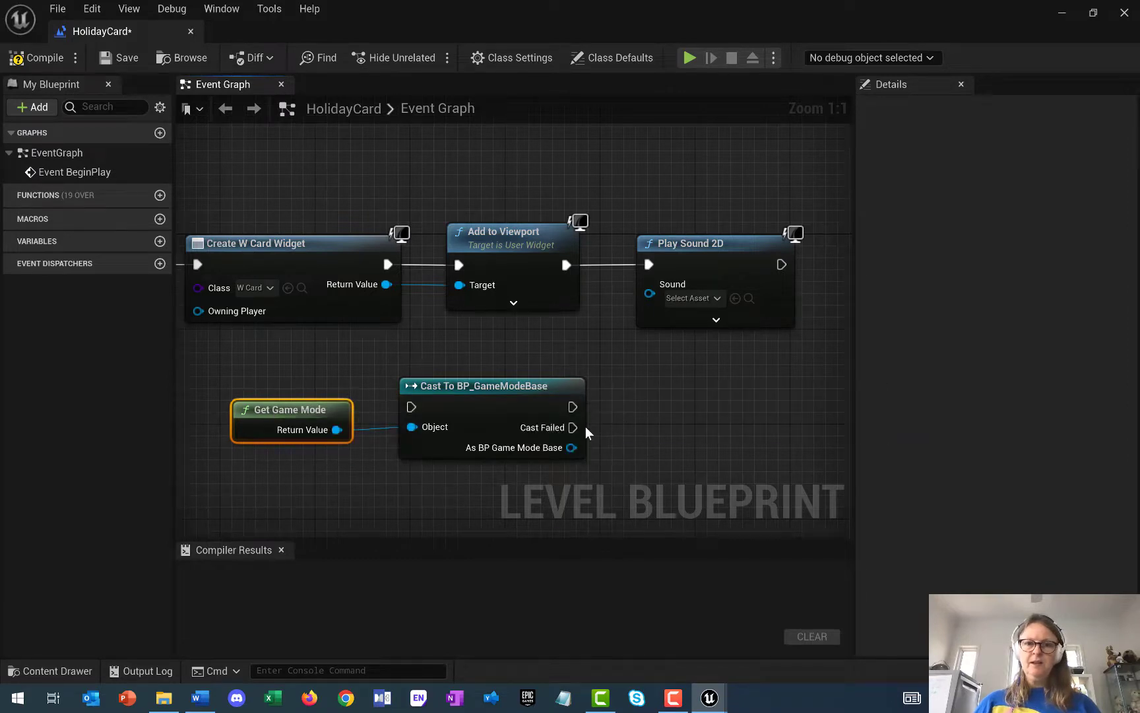
# Add a Get Audio This Is Christmas node from the cast's As BP Game Mode Base output
pyautogui.moveTo(571, 448); pyautogui.dragTo(623, 410)
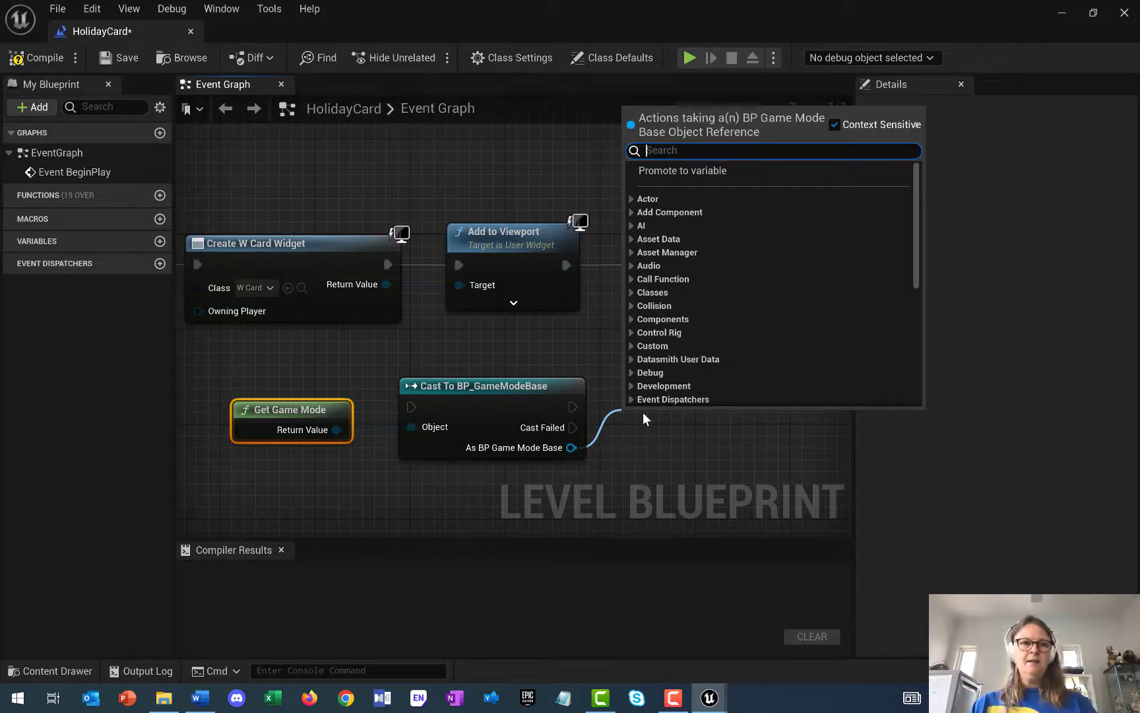
pyautogui.write('This')
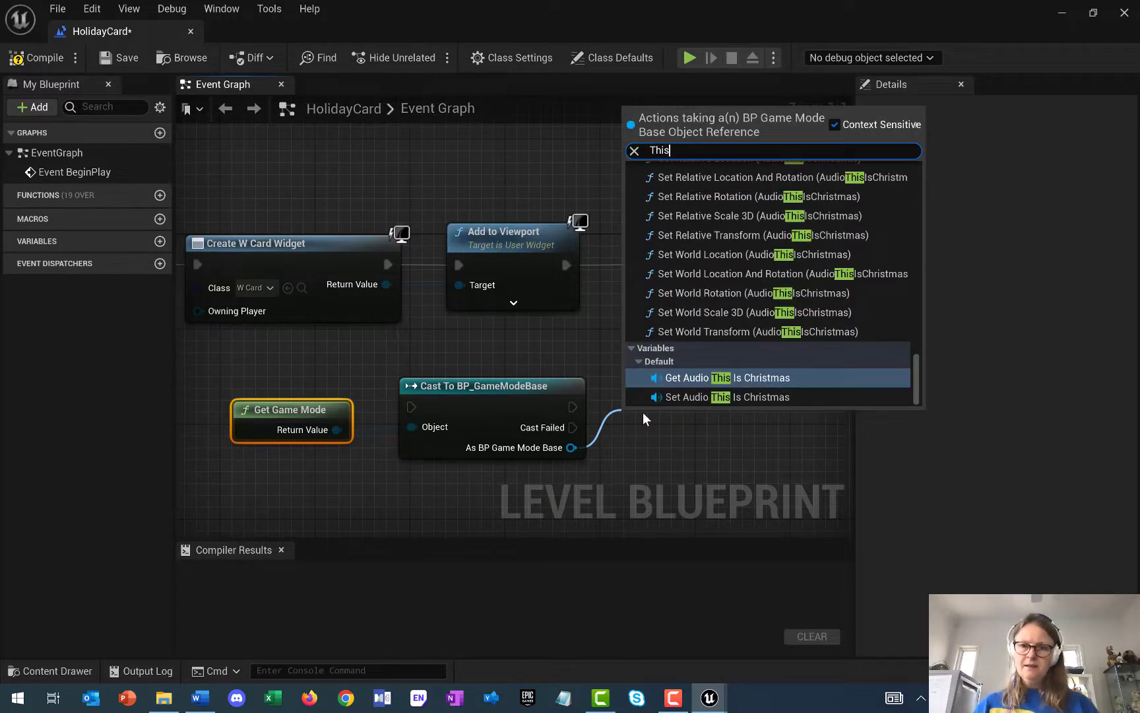
pyautogui.click(748, 379)
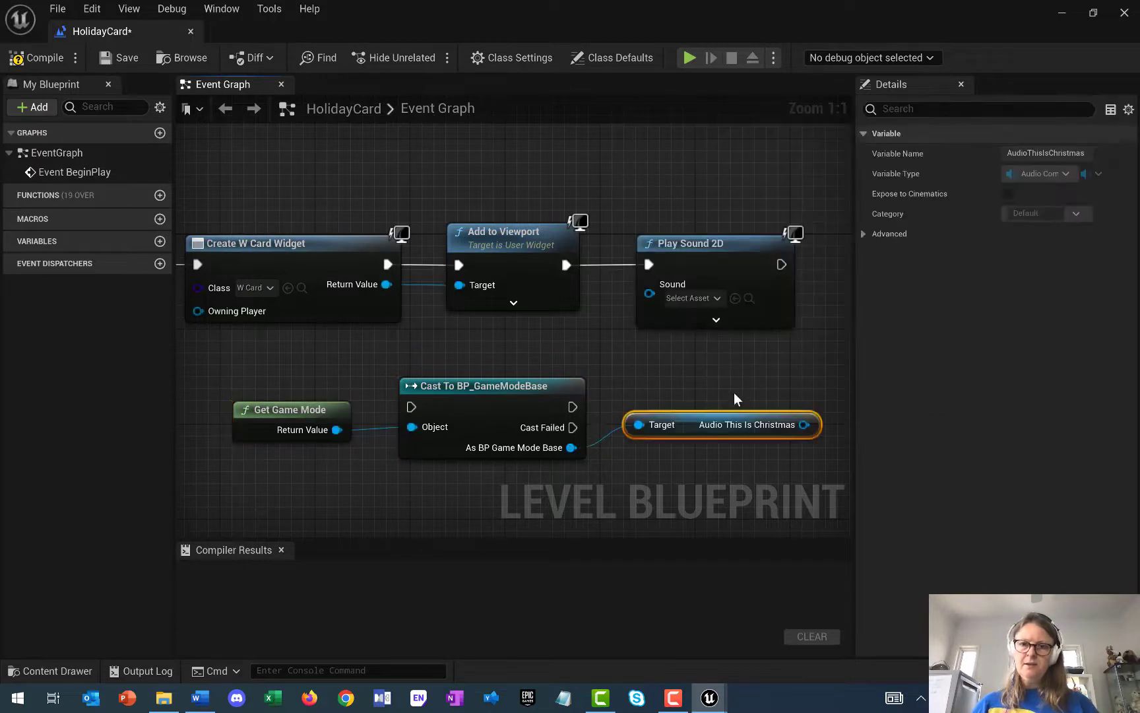
# Try to connect Audio This Is Christmas to the Sound input of Play Sound 2D, and delete the Play Sound 2D node
pyautogui.moveTo(766, 309); pyautogui.dragTo(814, 309)
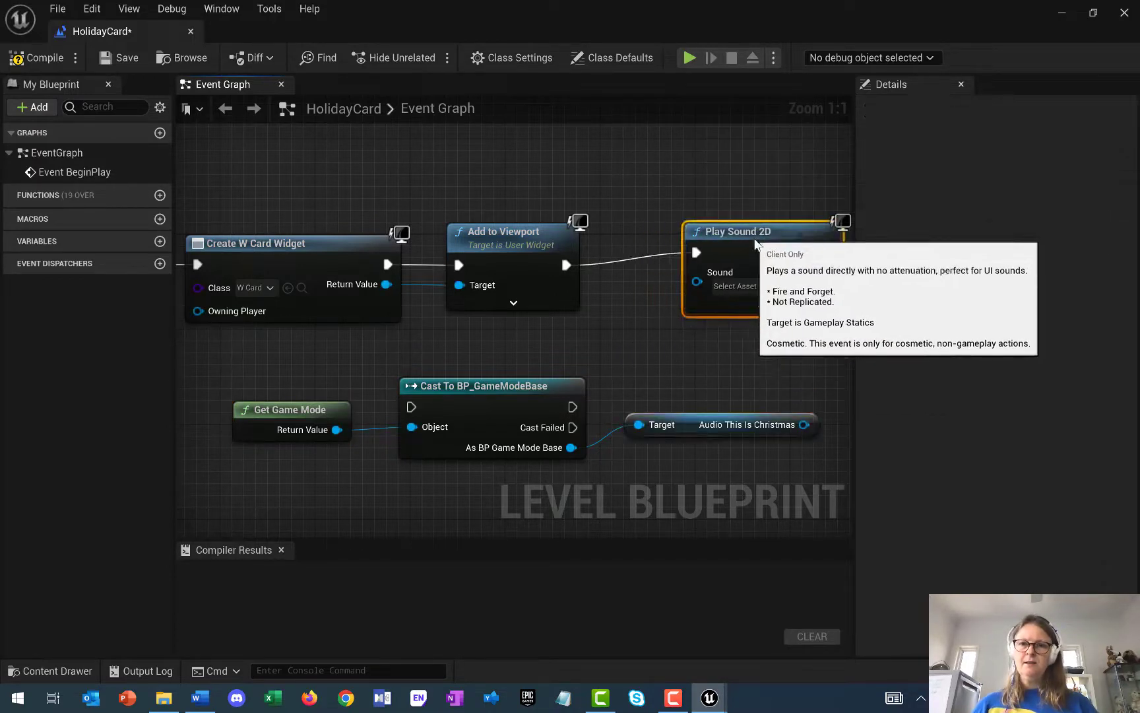
pyautogui.moveTo(804, 425); pyautogui.dragTo(696, 294)
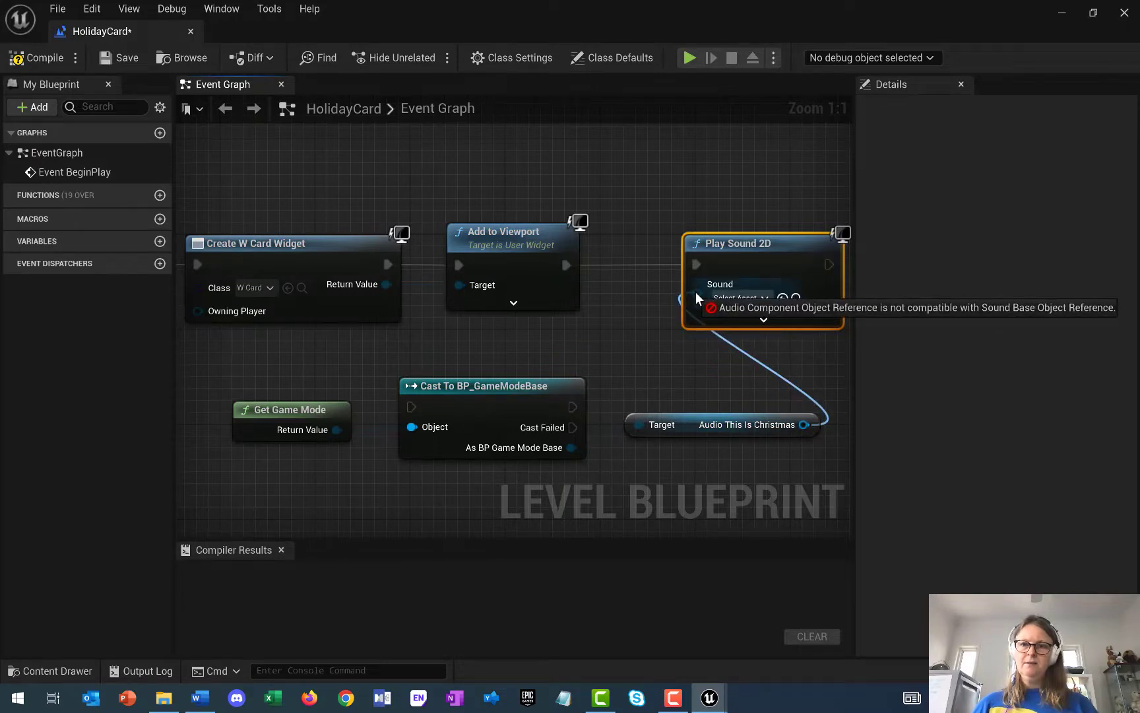
pyautogui.moveTo(696, 291); pyautogui.dragTo(695, 292)
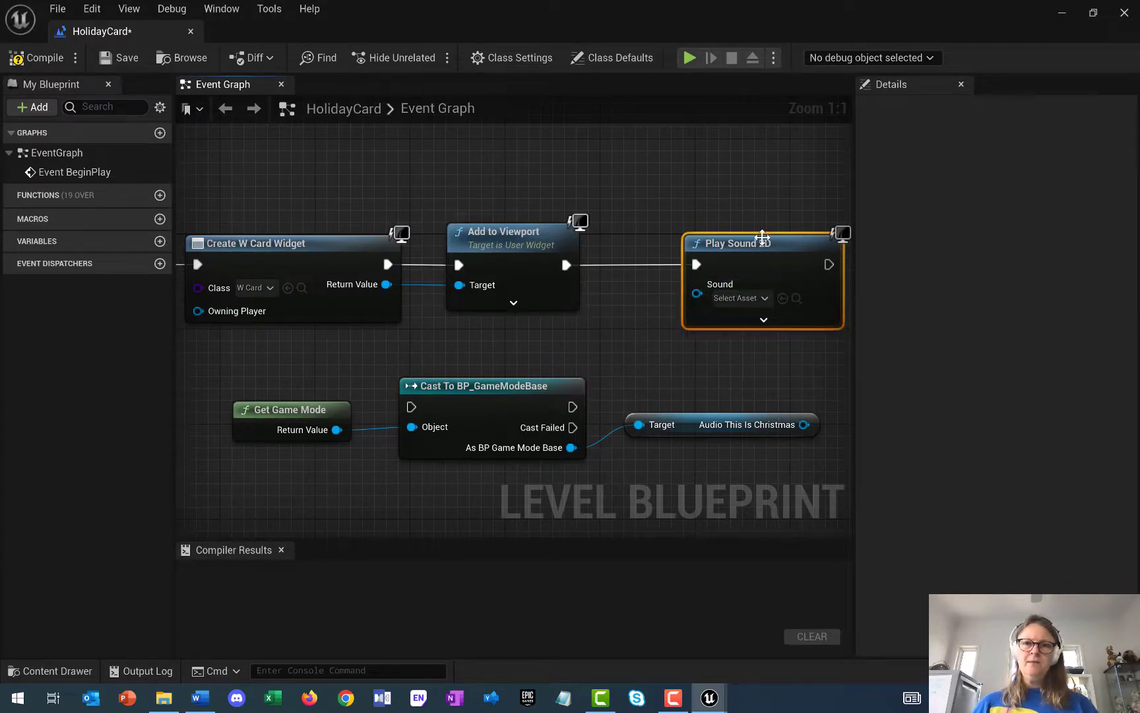
pyautogui.press('Delete')
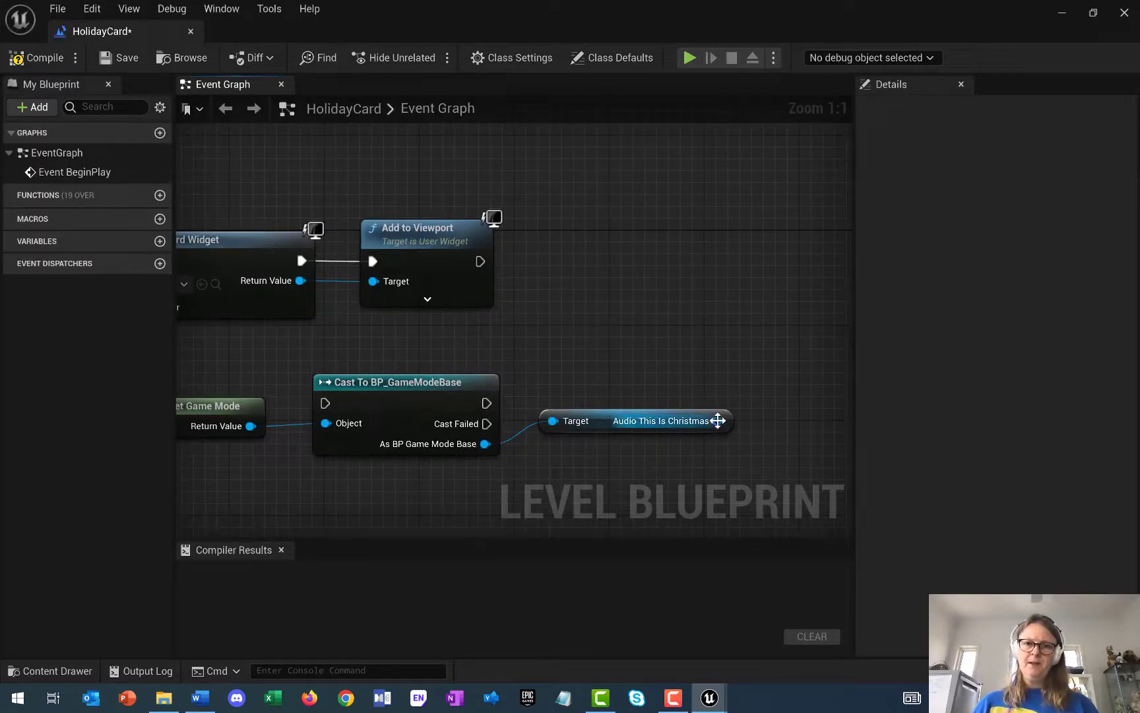
# Add a Play node for Audio This Is Christmas and chain execution from Add to Viewport through Cast To BP_GameModeBase into it
pyautogui.moveTo(718, 420); pyautogui.dragTo(742, 288)
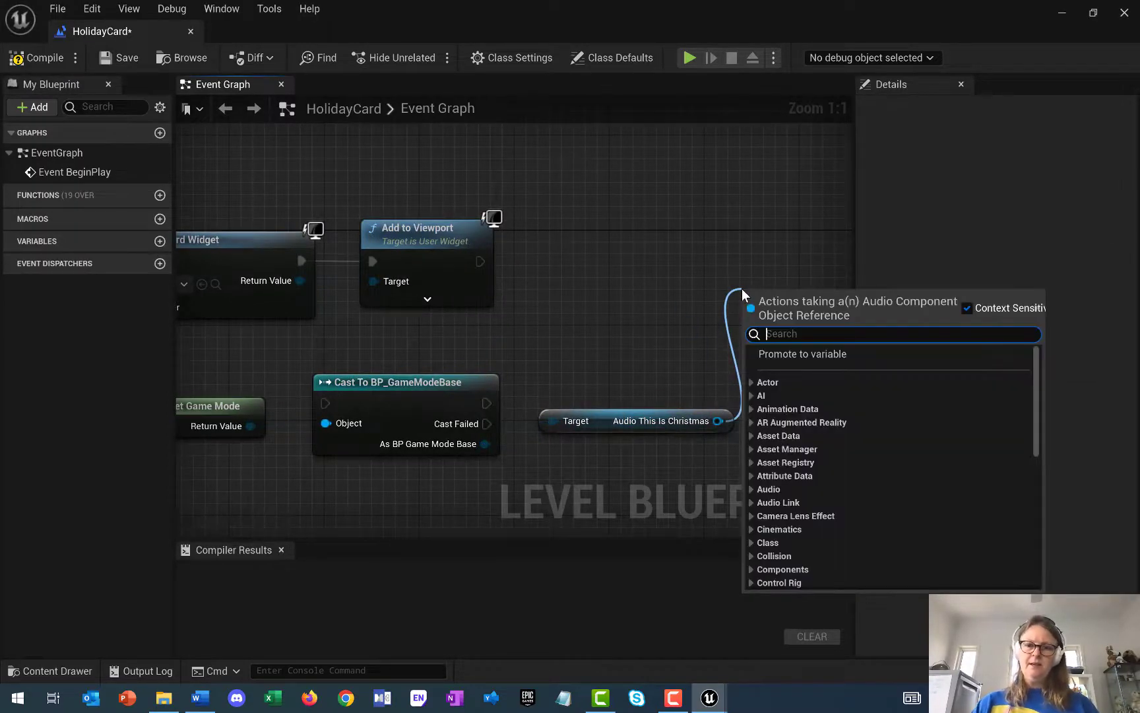
pyautogui.write('play')
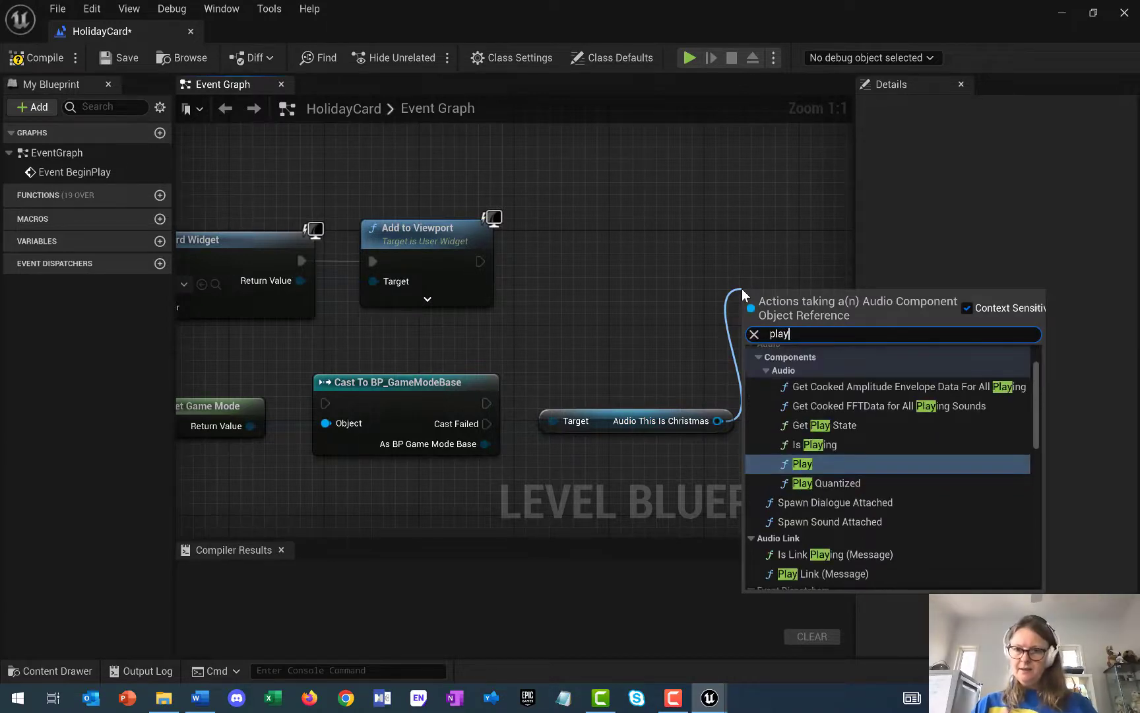
pyautogui.click(802, 462)
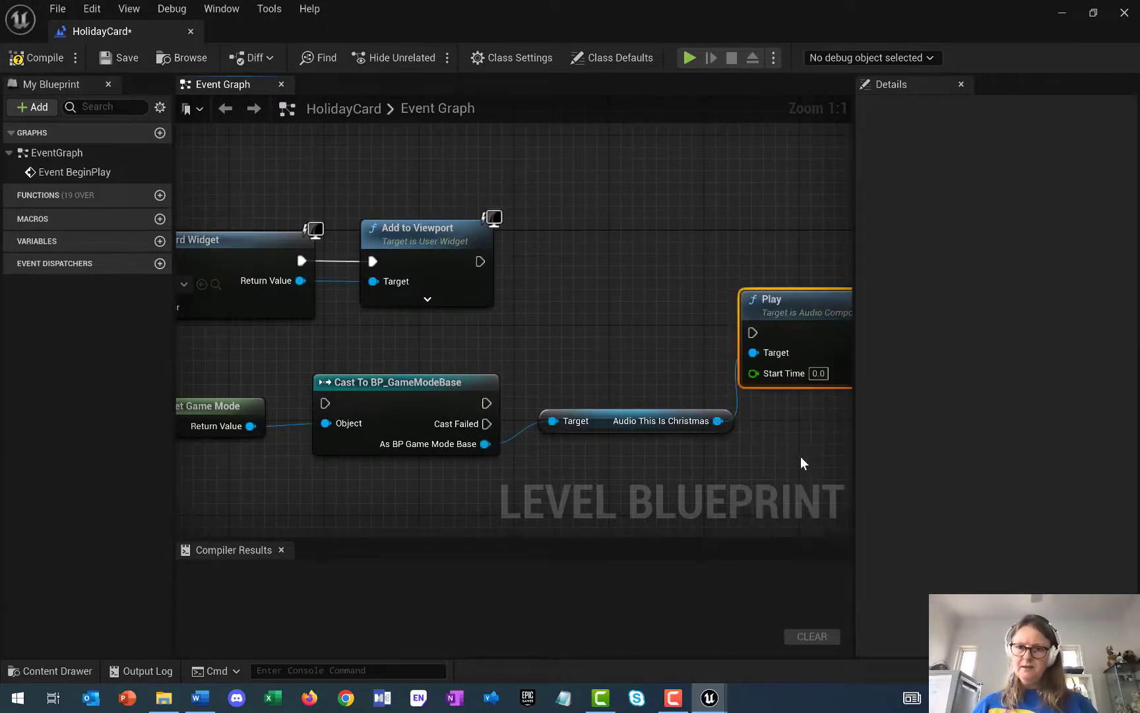
pyautogui.moveTo(771, 301); pyautogui.dragTo(785, 248)
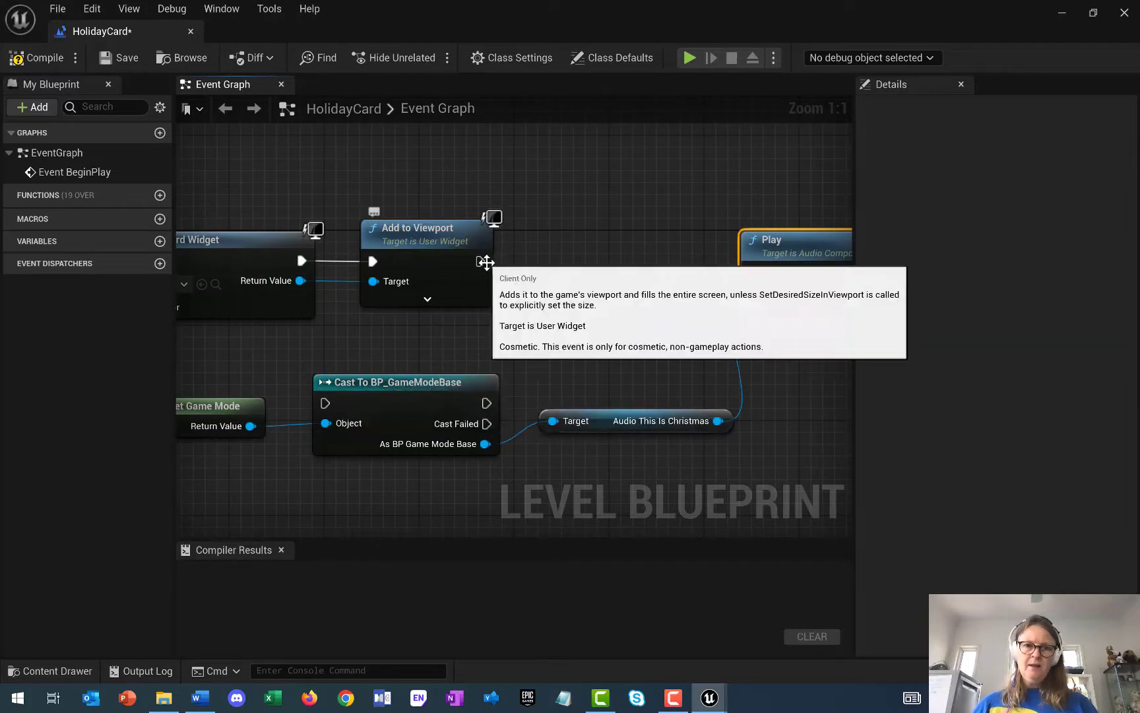
pyautogui.moveTo(486, 262); pyautogui.dragTo(326, 404)
pyautogui.moveTo(487, 407); pyautogui.dragTo(754, 273)
# Line up the cast and Play nodes in a row with Add to Viewport, placing Get Game Mode and Audio This Is Christmas just below
pyautogui.moveTo(627, 489); pyautogui.dragTo(498, 535, button='right')
pyautogui.moveTo(700, 299); pyautogui.dragTo(841, 275)
pyautogui.moveTo(251, 426); pyautogui.dragTo(521, 281)
pyautogui.moveTo(616, 306); pyautogui.dragTo(763, 295)
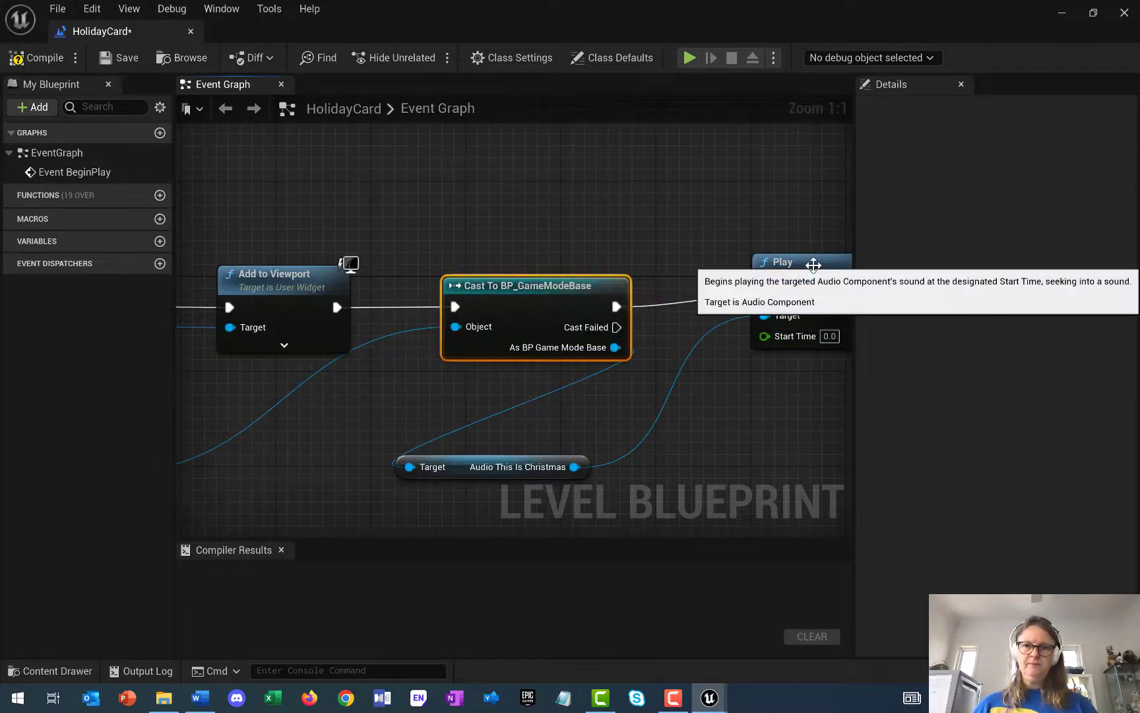
pyautogui.moveTo(810, 262); pyautogui.dragTo(810, 274)
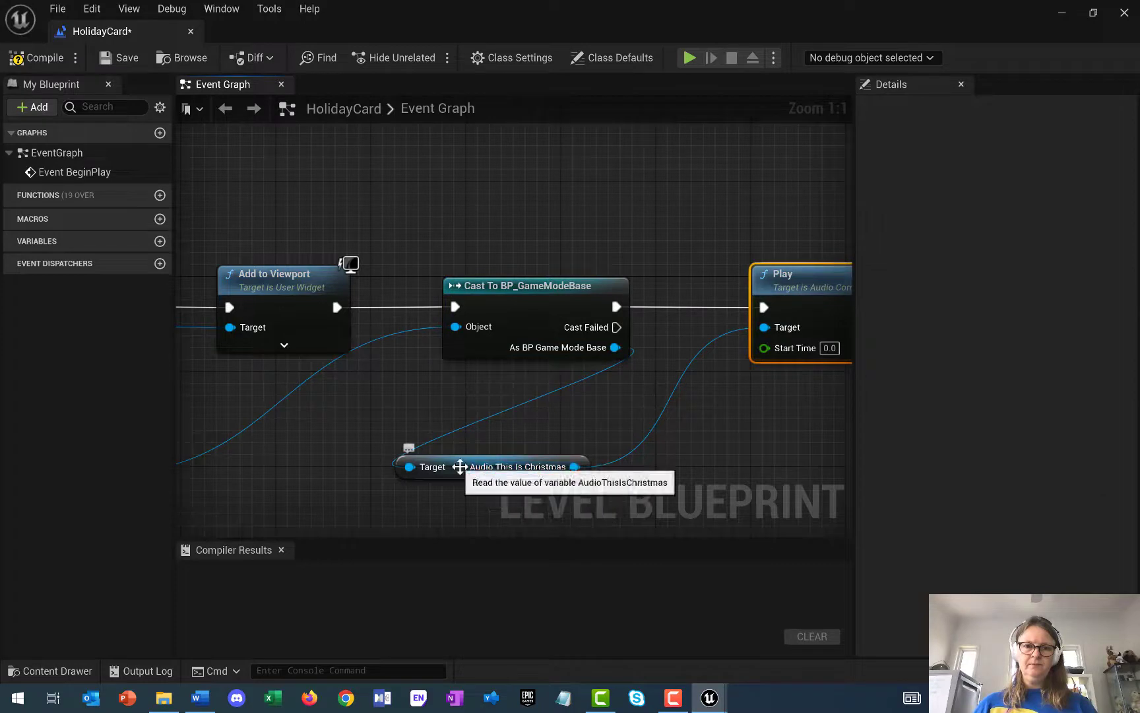
pyautogui.moveTo(458, 466); pyautogui.dragTo(651, 433)
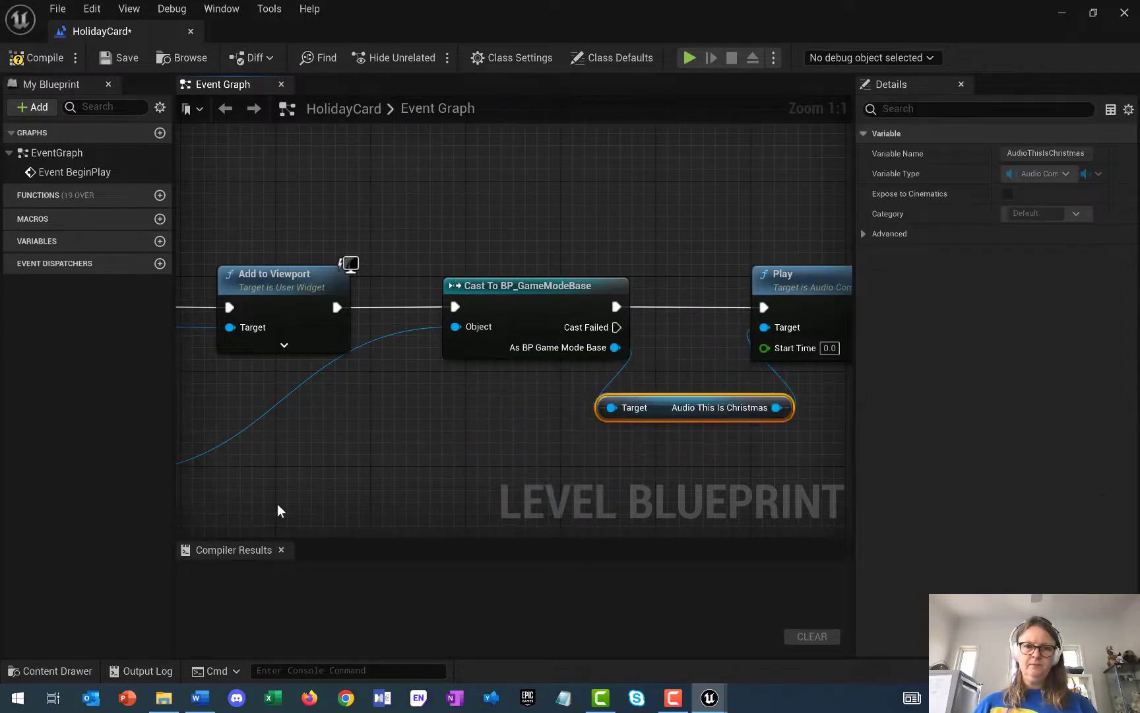
pyautogui.moveTo(278, 503); pyautogui.dragTo(441, 485, button='right')
pyautogui.moveTo(250, 438); pyautogui.dragTo(537, 379)
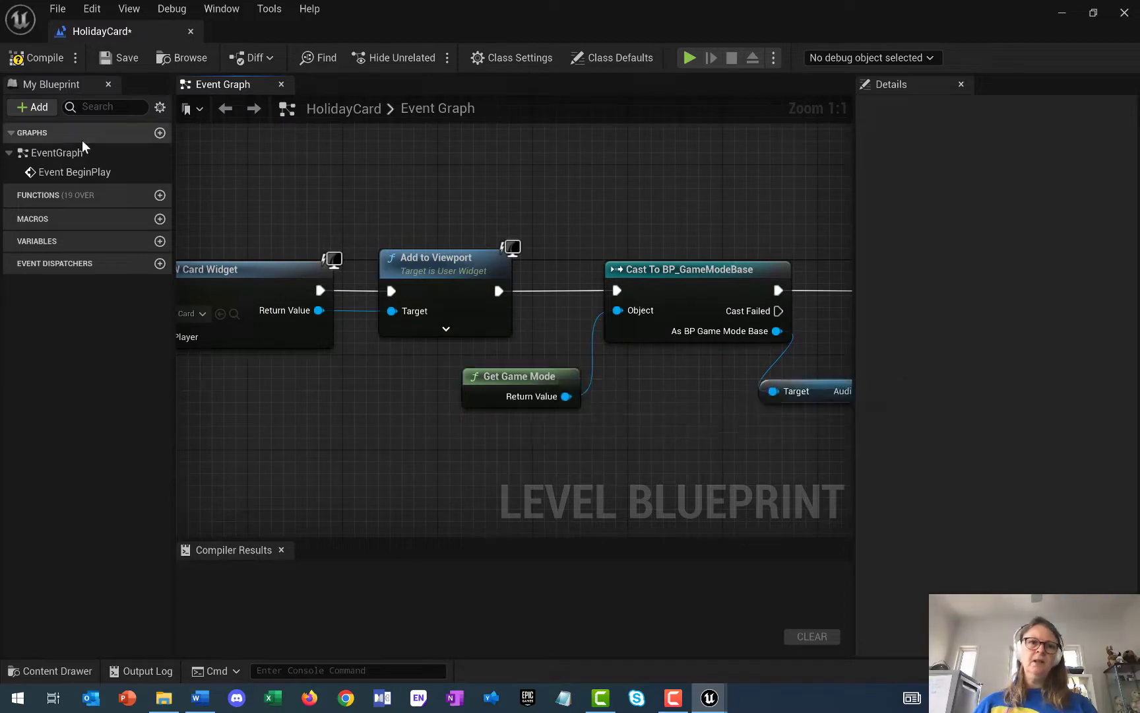
# Compile and save the HolidayCard level blueprint, and close its editor
pyautogui.click(38, 57)
pyautogui.click(125, 57)
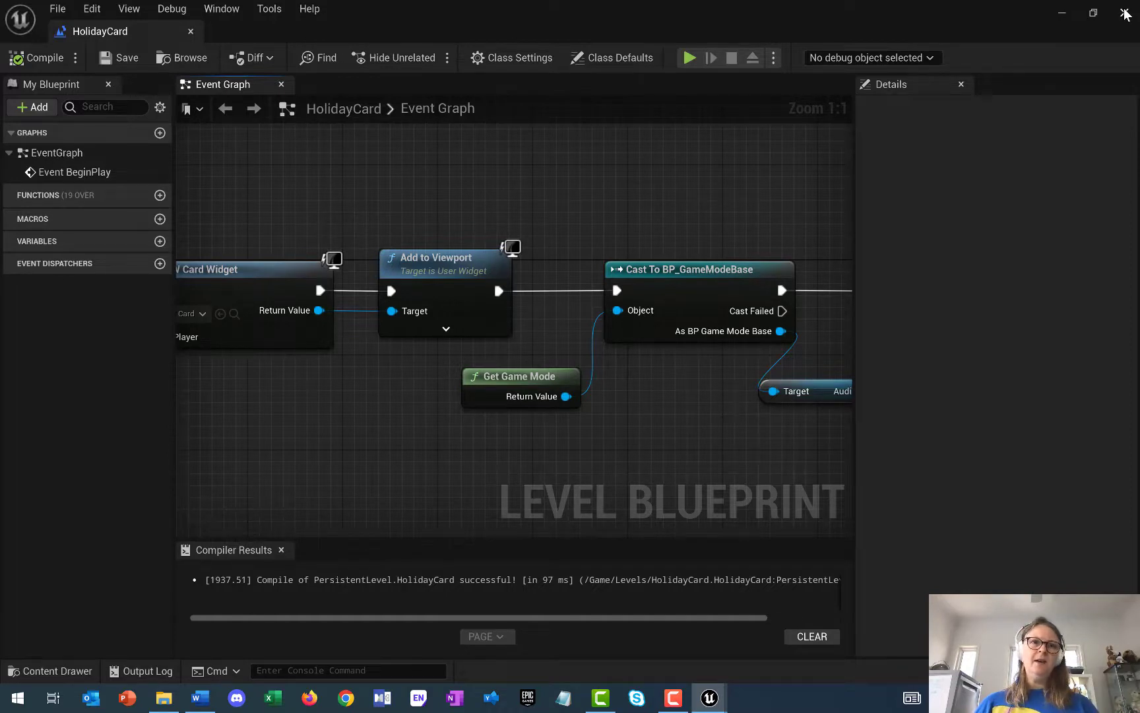
pyautogui.click(1125, 13)
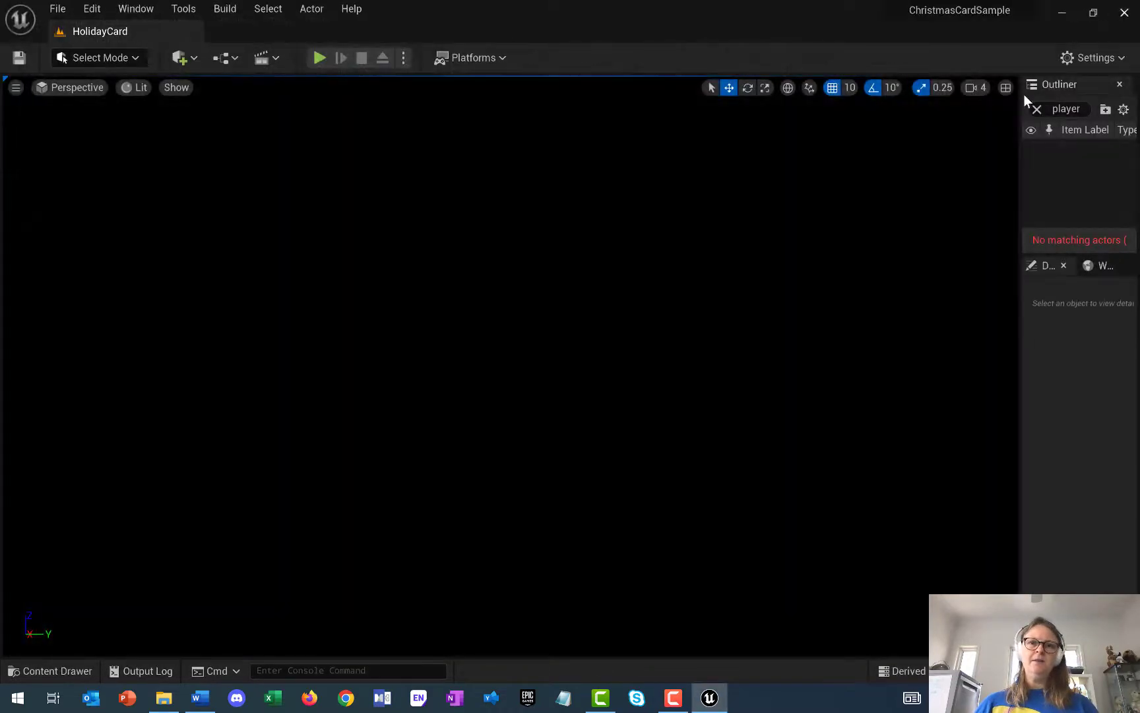
# Open the ChristmasGame2 level and playtest it, finding the scattered decorations and continuing to the holiday card
pyautogui.click(38, 671)
pyautogui.doubleClick(235, 580)
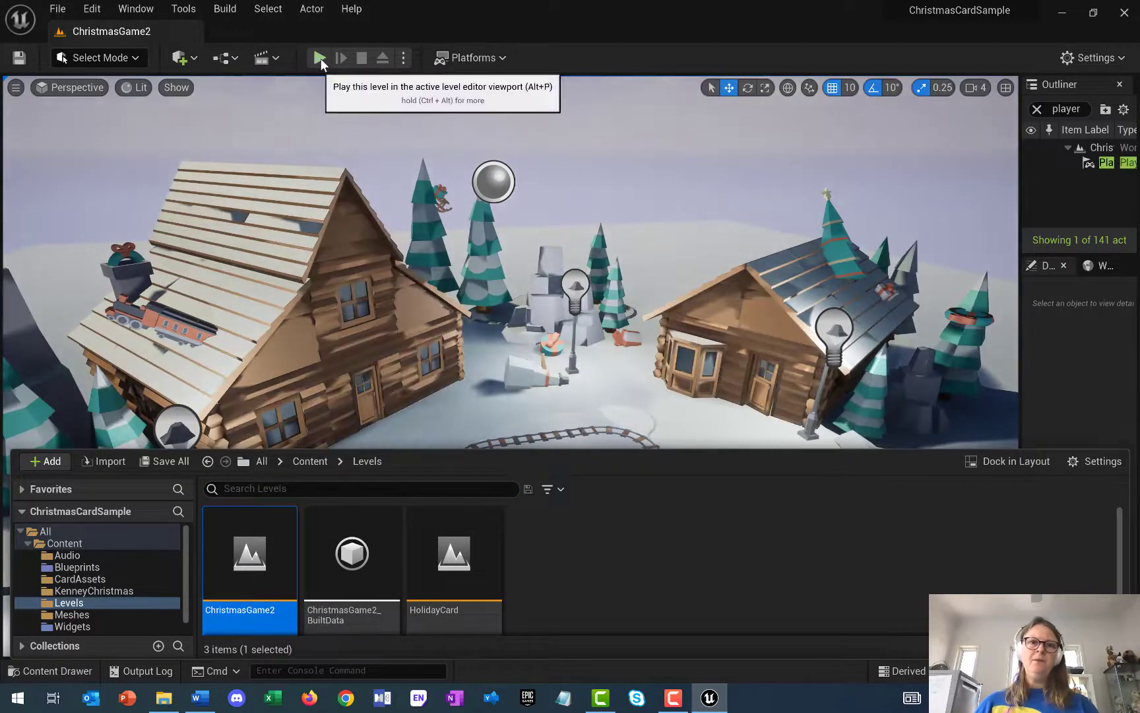
pyautogui.click(320, 58)
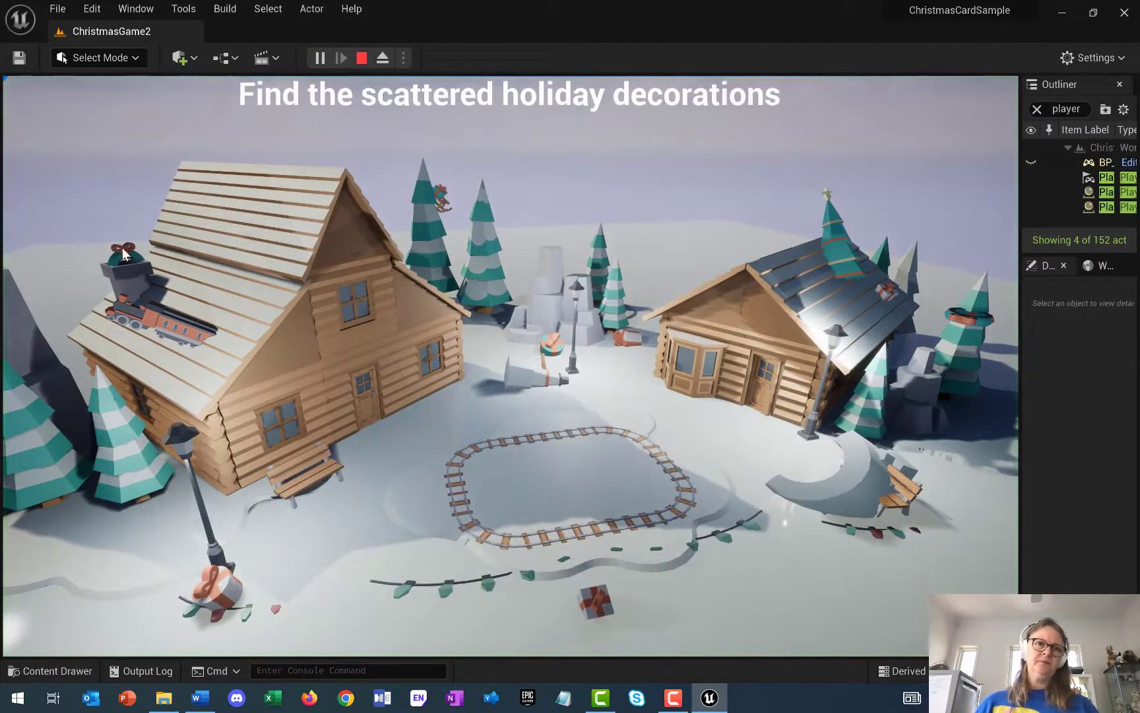
pyautogui.click(124, 254)
pyautogui.click(150, 346)
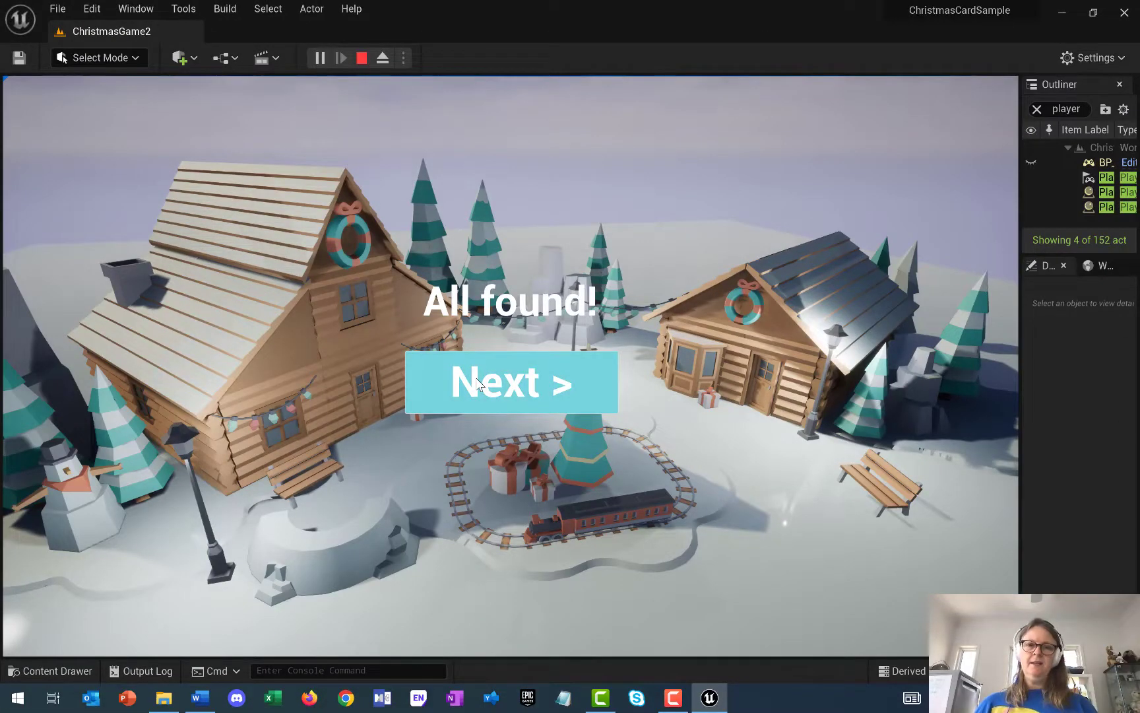
pyautogui.click(478, 384)
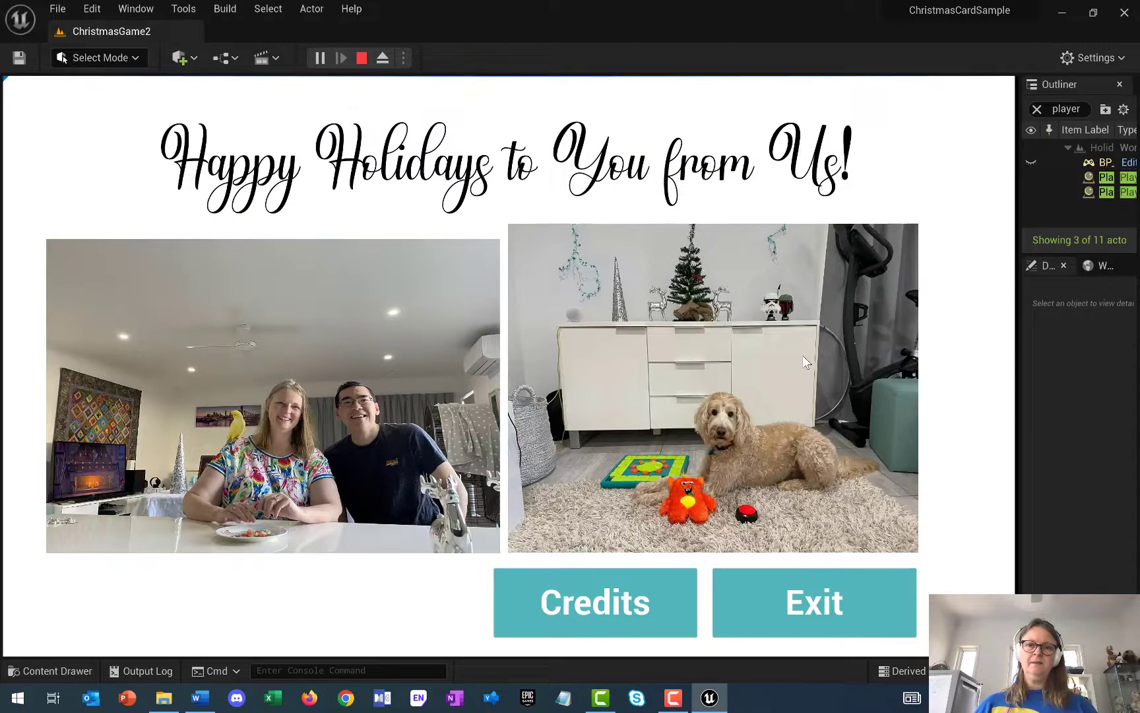